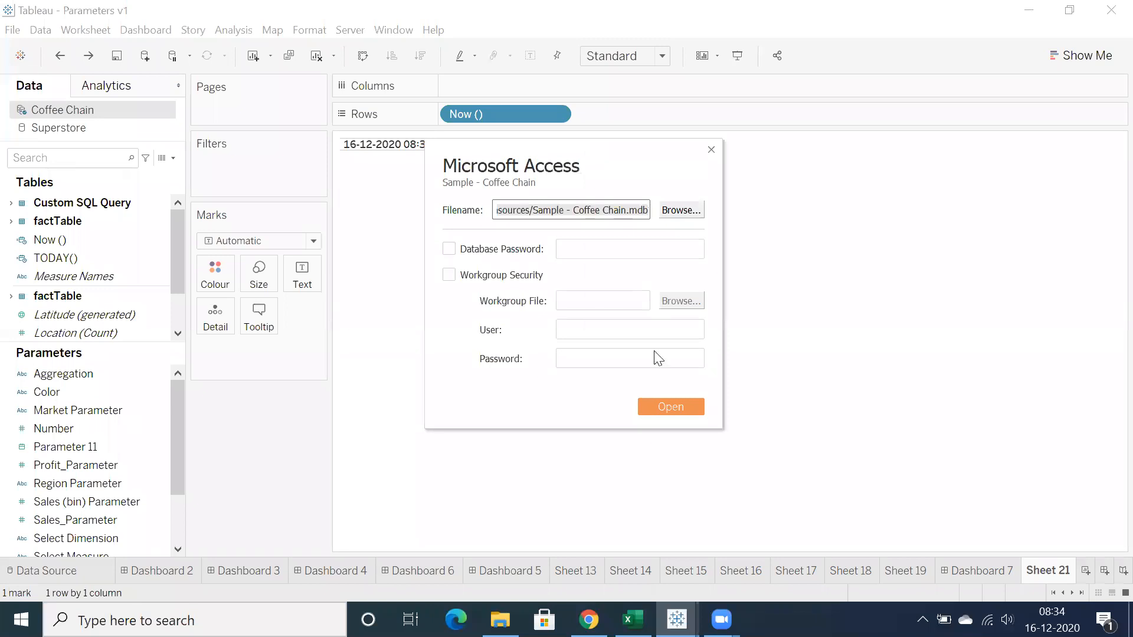
Dismiss the Microsoft Access connection dialog and review the extract history of the Coffee Chain data source, including its Source column
left_click(711, 151)
right_click(87, 110)
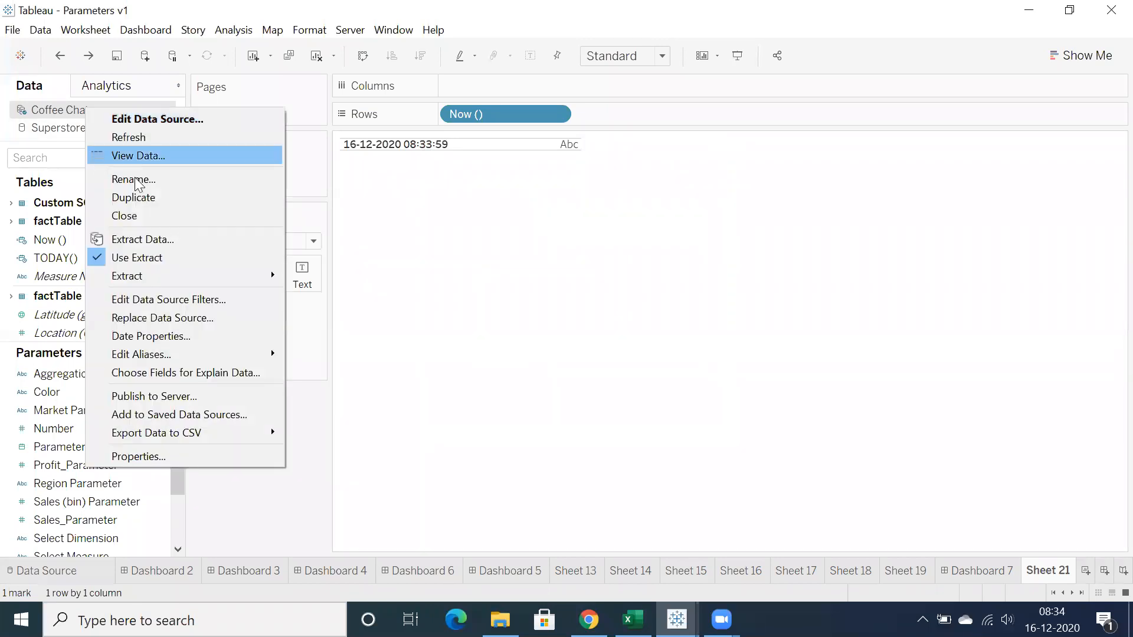
mouse_move(186, 278)
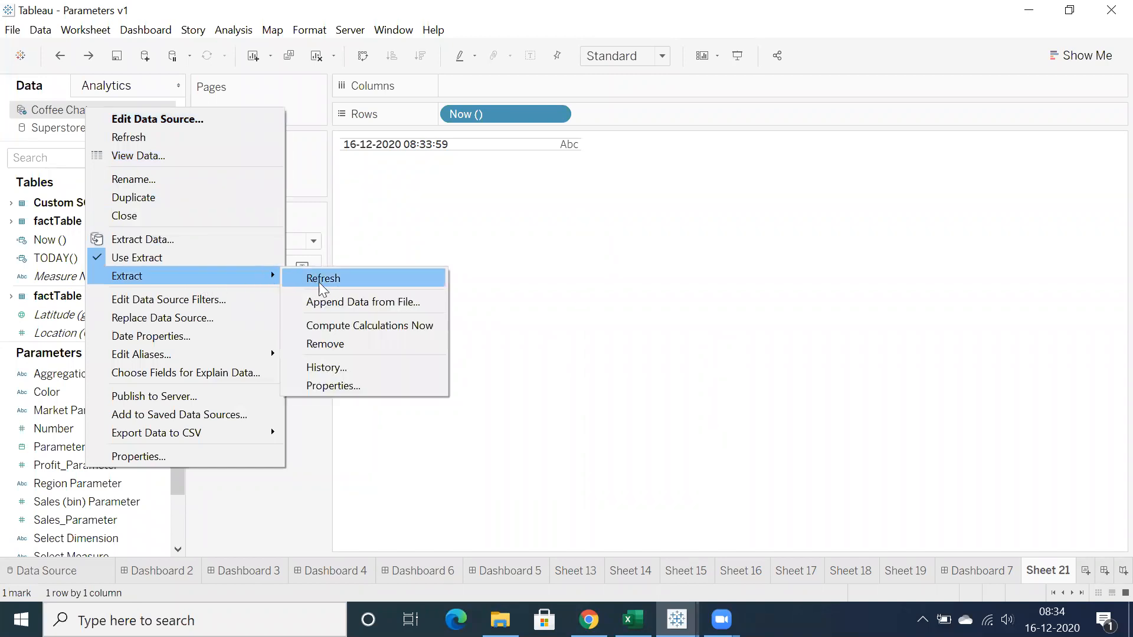
left_click(326, 368)
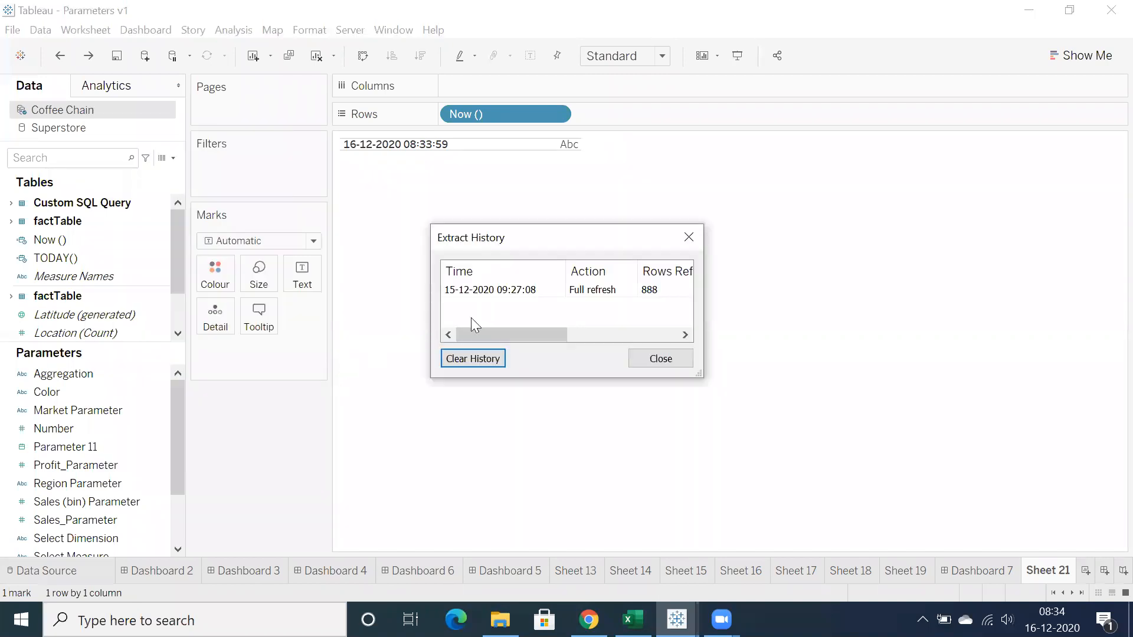
left_click(497, 291)
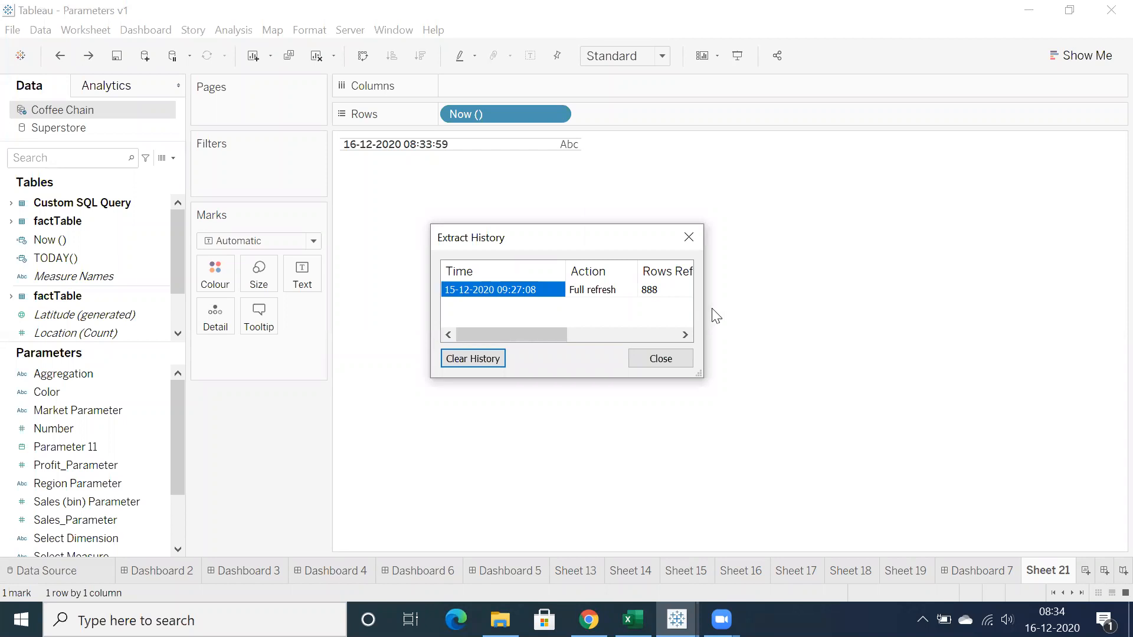
left_click_drag(705, 309, 955, 309)
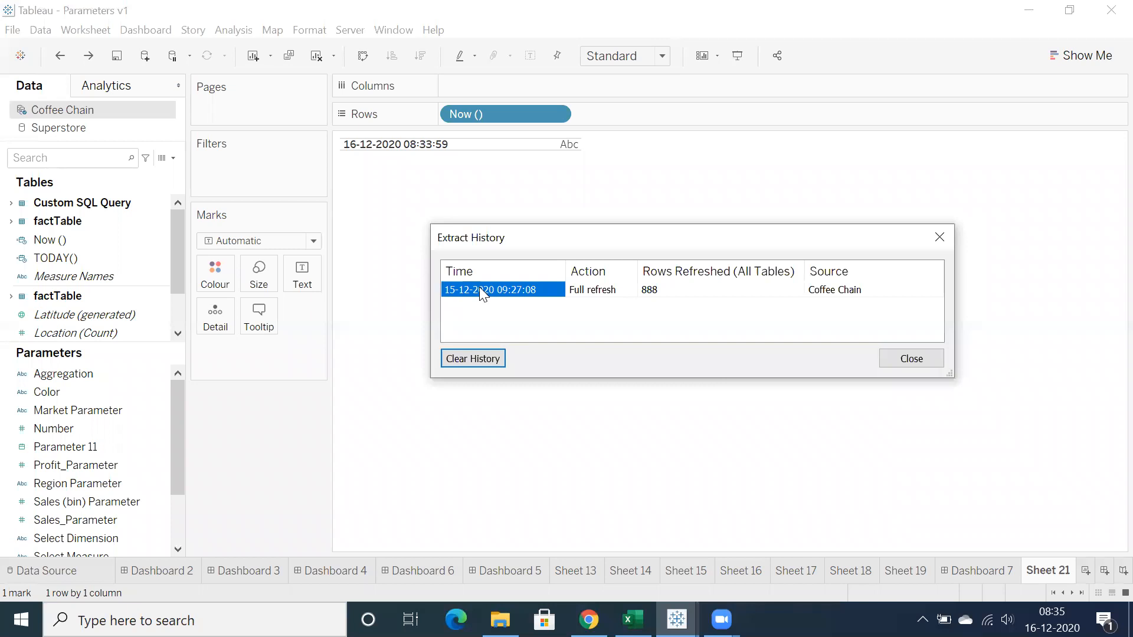
left_click(940, 237)
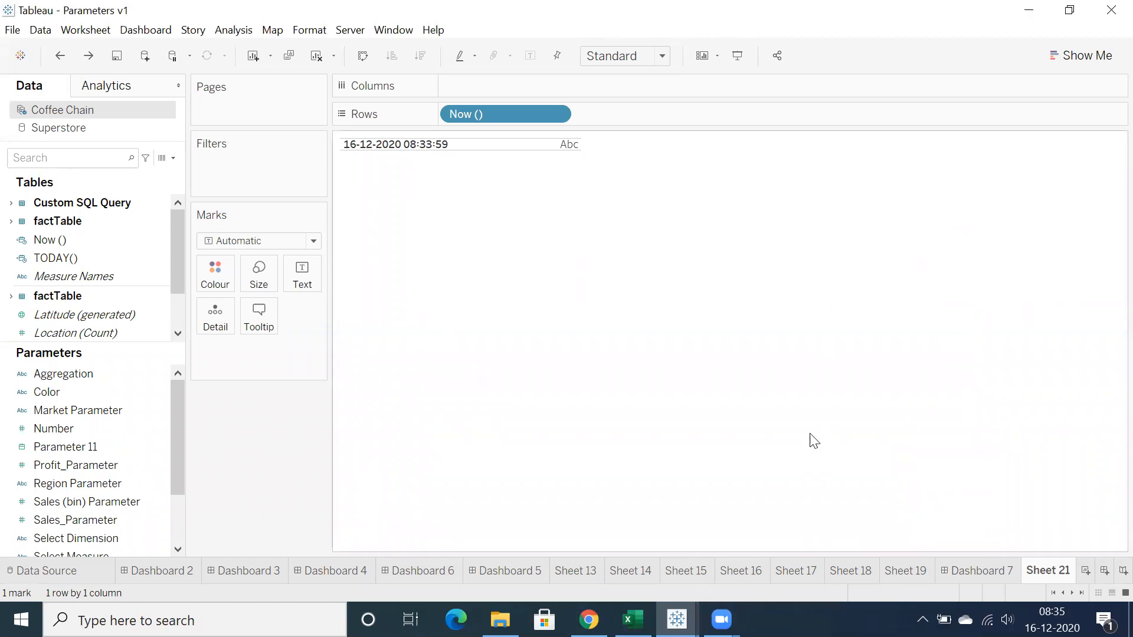
Inspect the timestamp sheet at the bottom of Dashboard 7, and return to Sheet 21
left_click(988, 572)
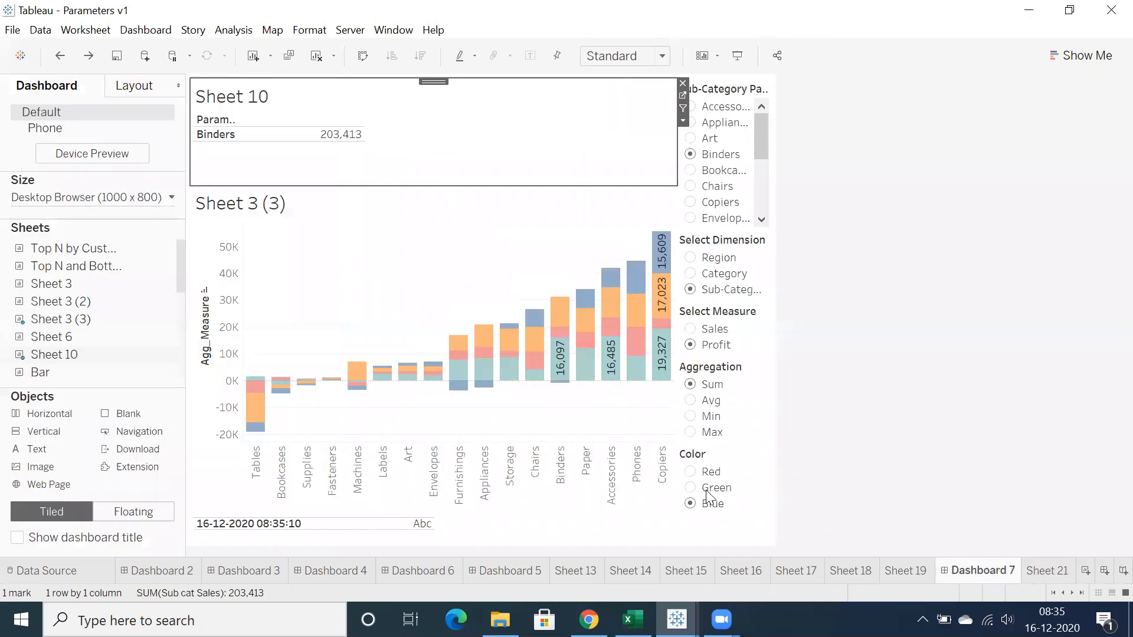
left_click(252, 528)
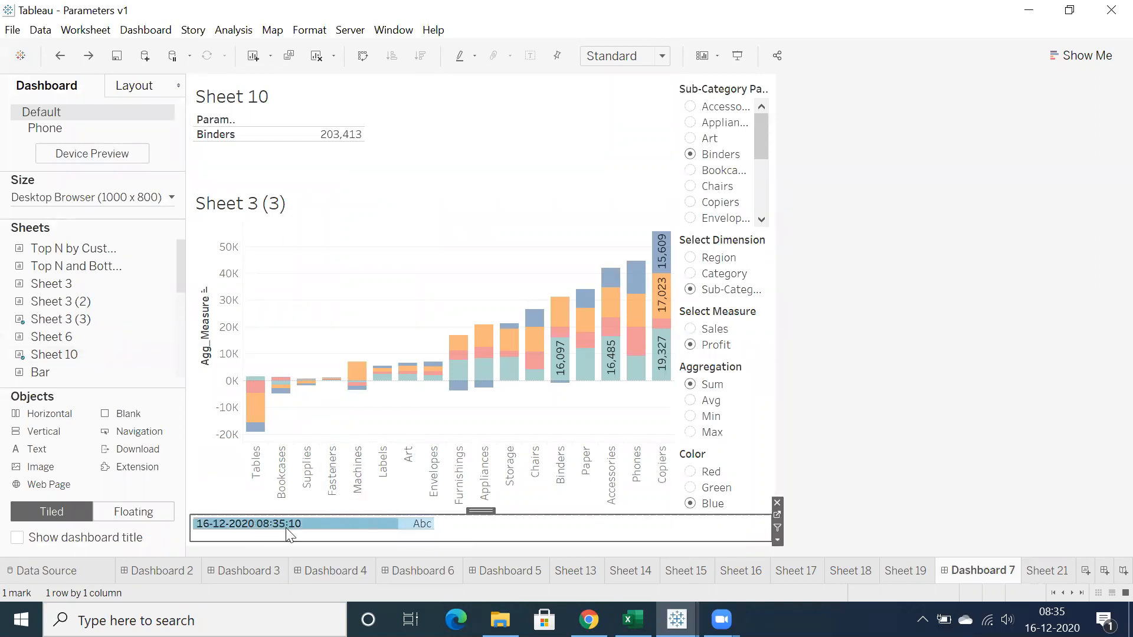
left_click_drag(319, 517, 310, 522)
left_click(308, 524)
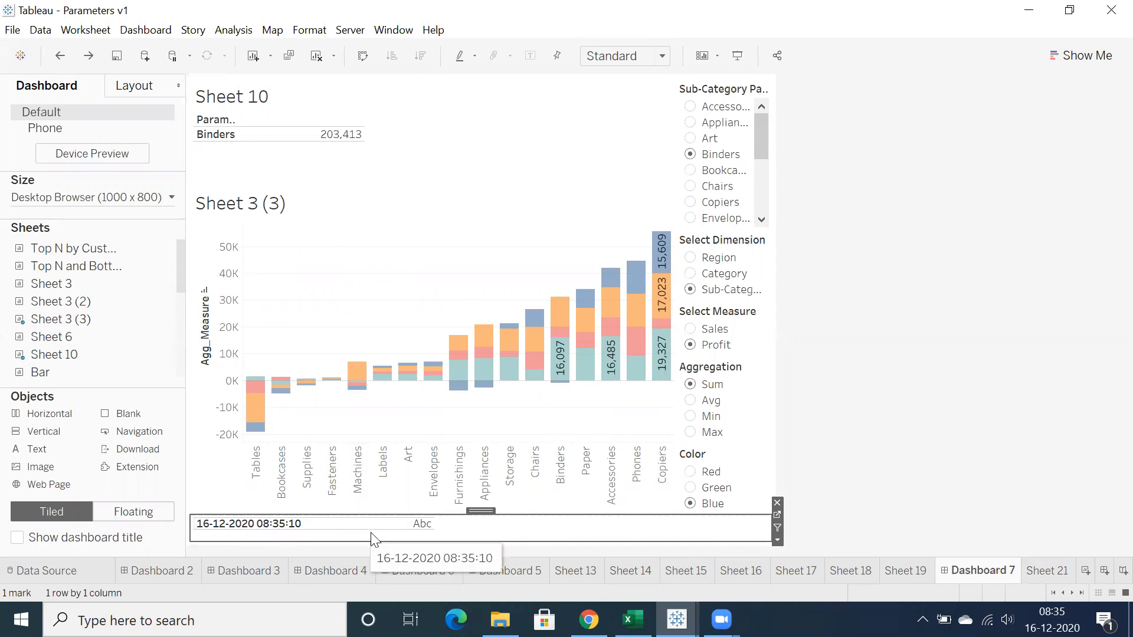
left_click(1051, 571)
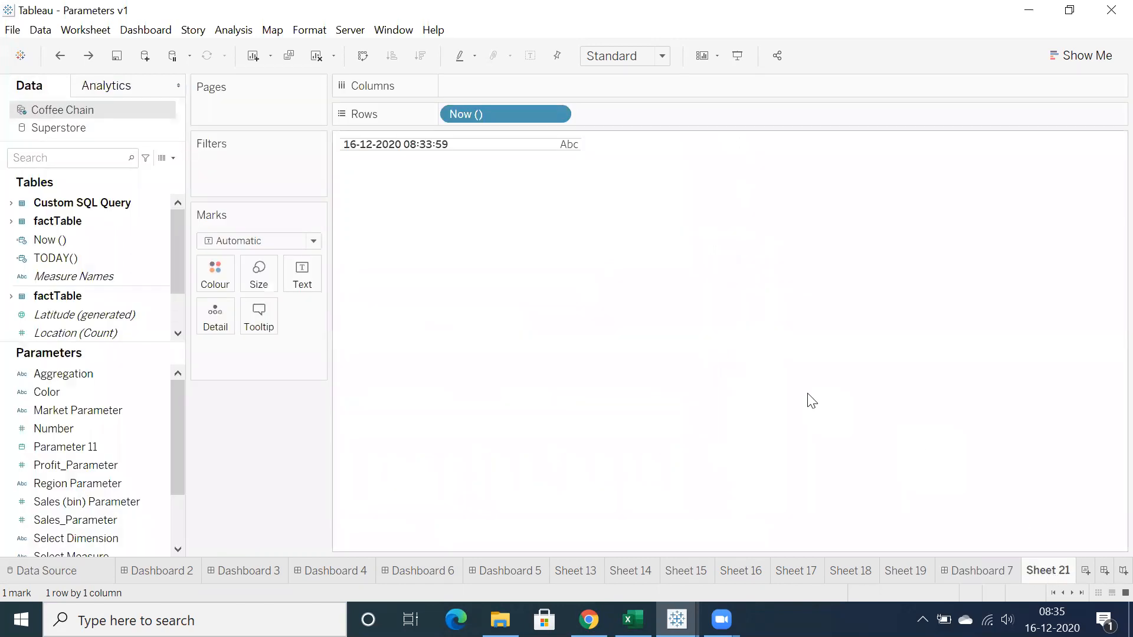
left_click(248, 33)
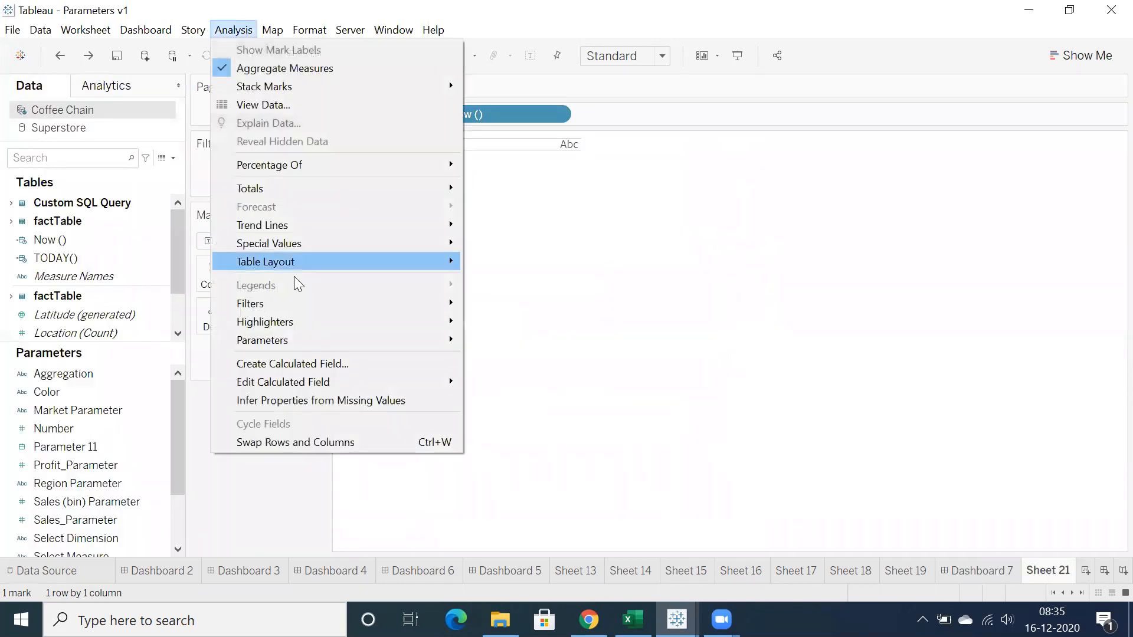
left_click(316, 363)
left_click(442, 327)
type("last")
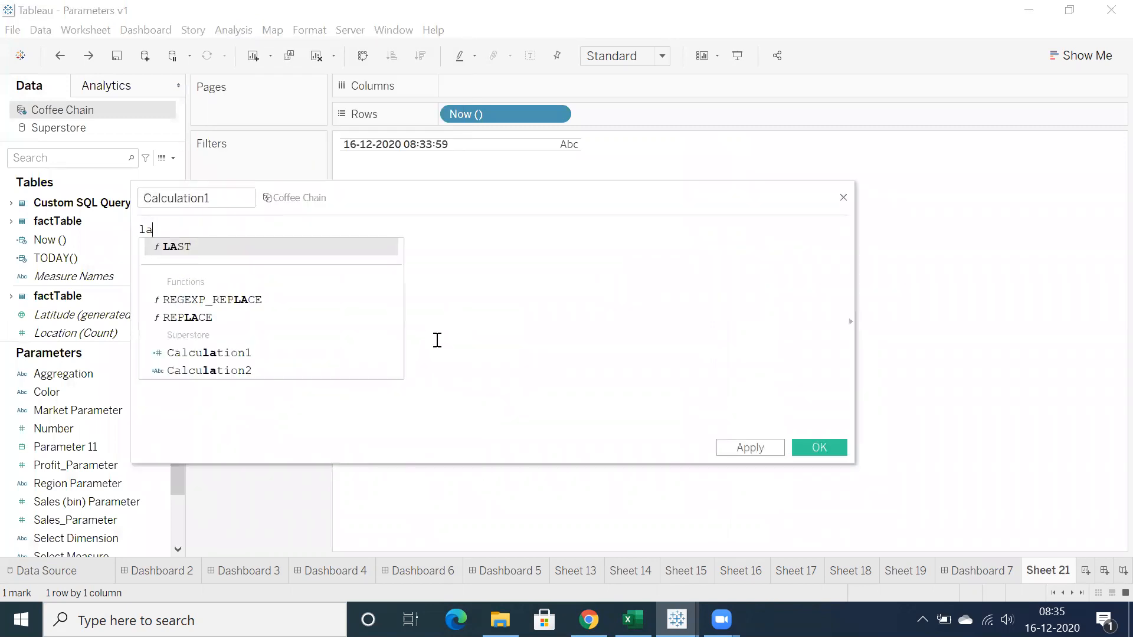
key("BackSpace")
key("BackSpace")
key("BackSpace")
key("BackSpace")
type("upd")
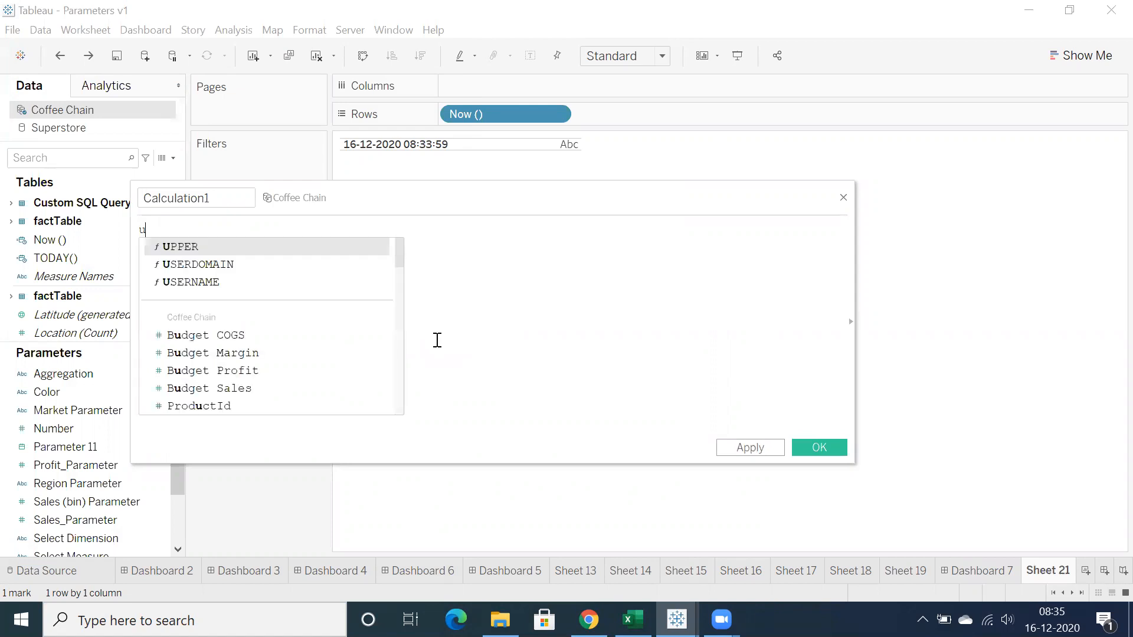
key("BackSpace")
key("BackSpace")
key("BackSpace")
type("date")
key("BackSpace")
key("BackSpace")
key("BackSpace")
key("BackSpace")
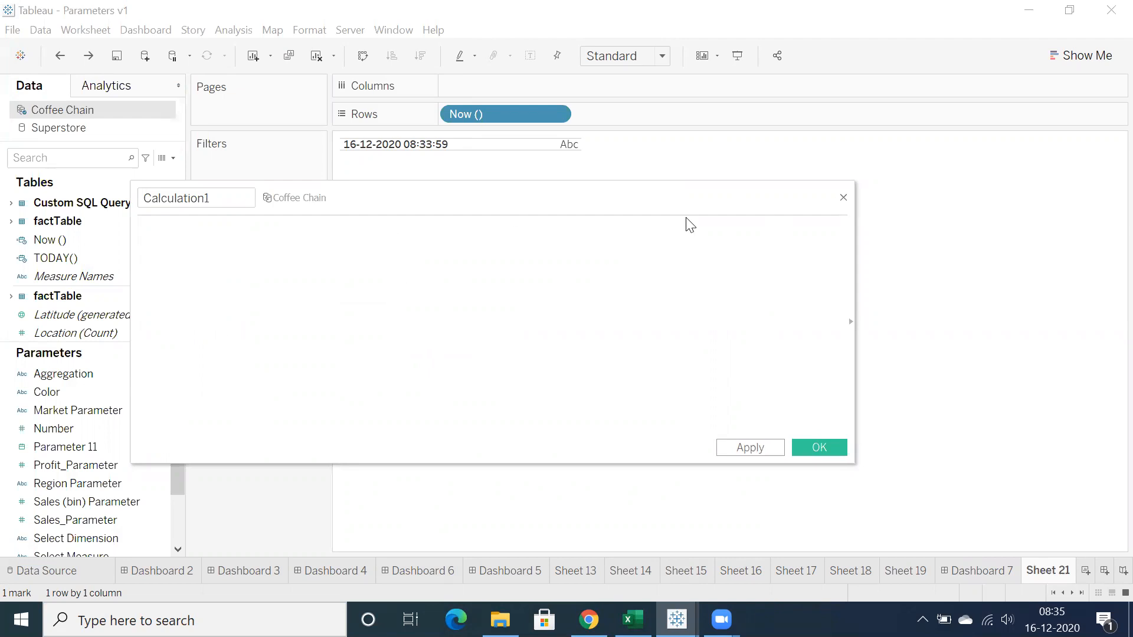
left_click(844, 198)
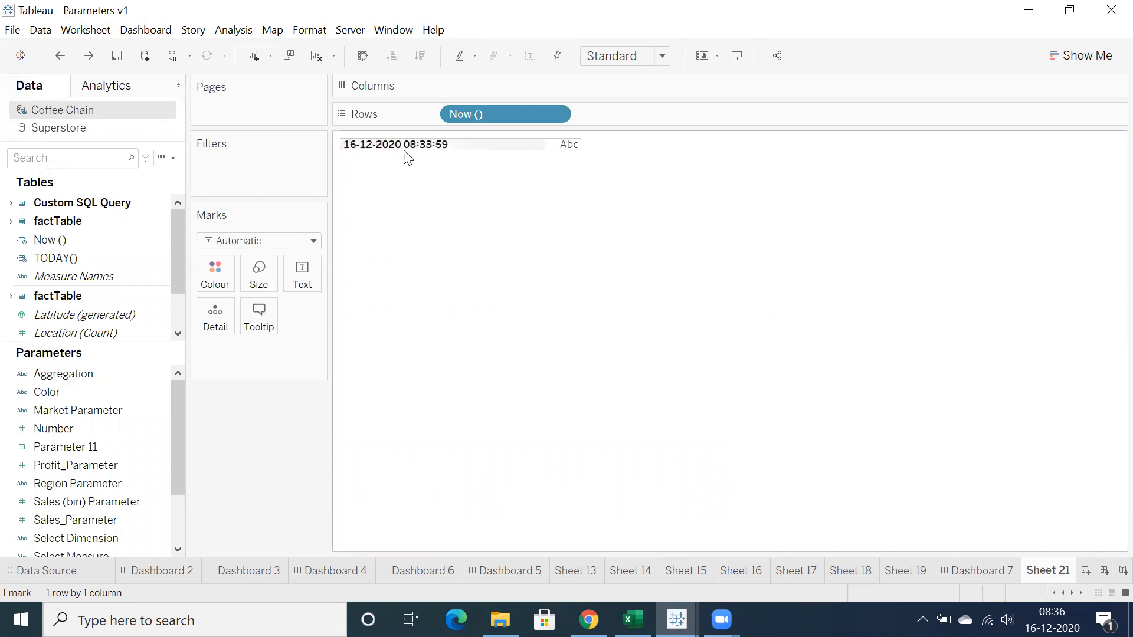
Check the last refresh time in Coffee Chain's extract history again and close the history
right_click(97, 109)
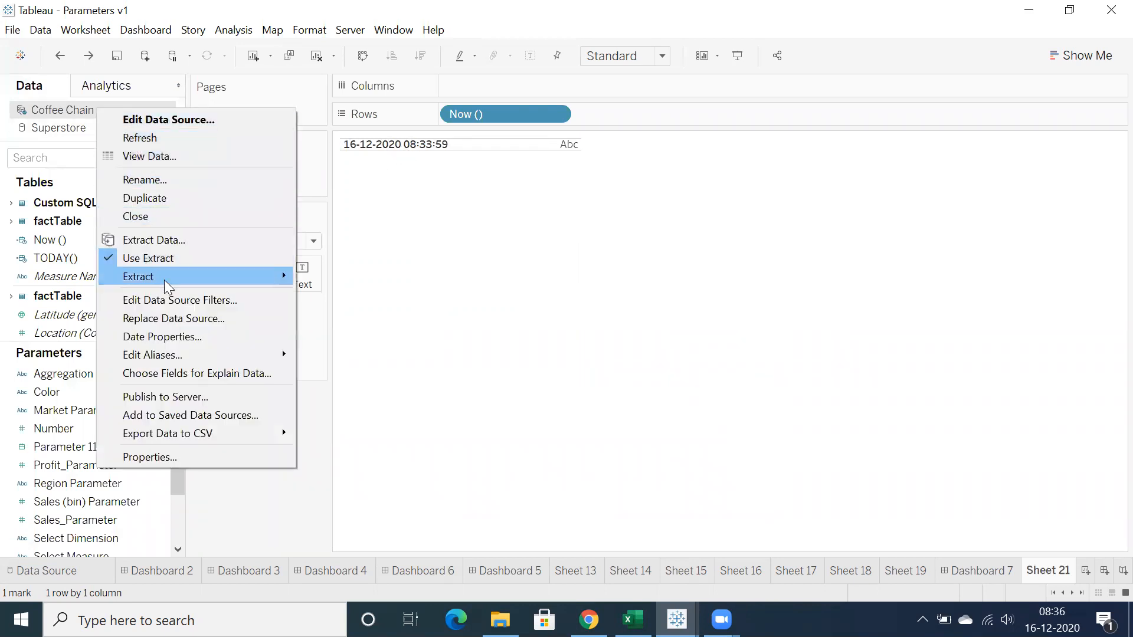
mouse_move(246, 277)
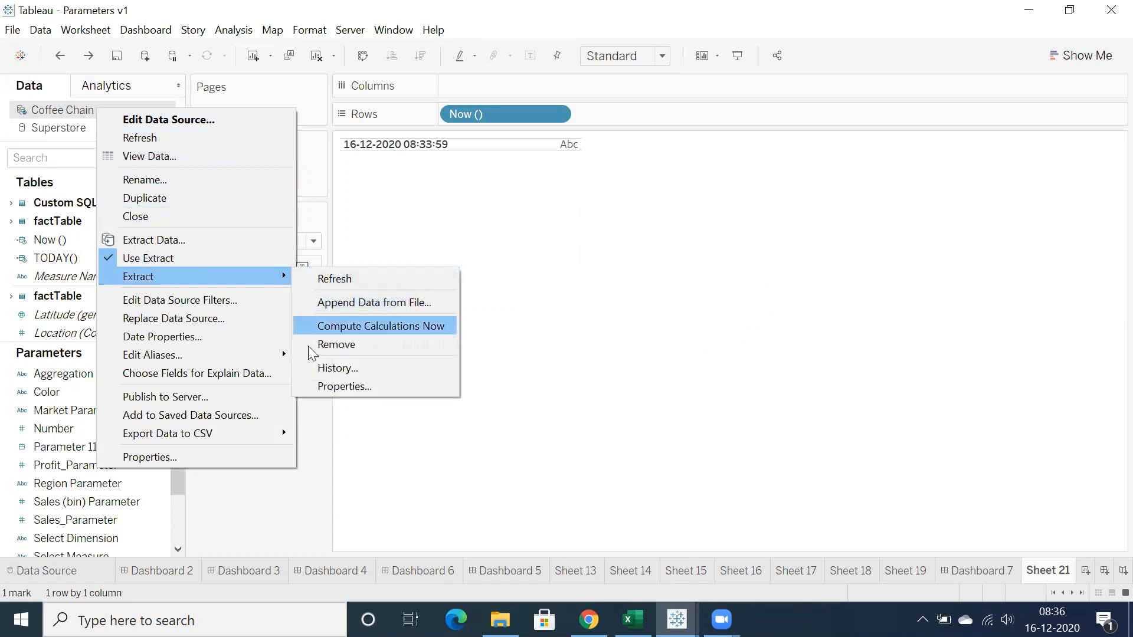
left_click(314, 370)
left_click(522, 292)
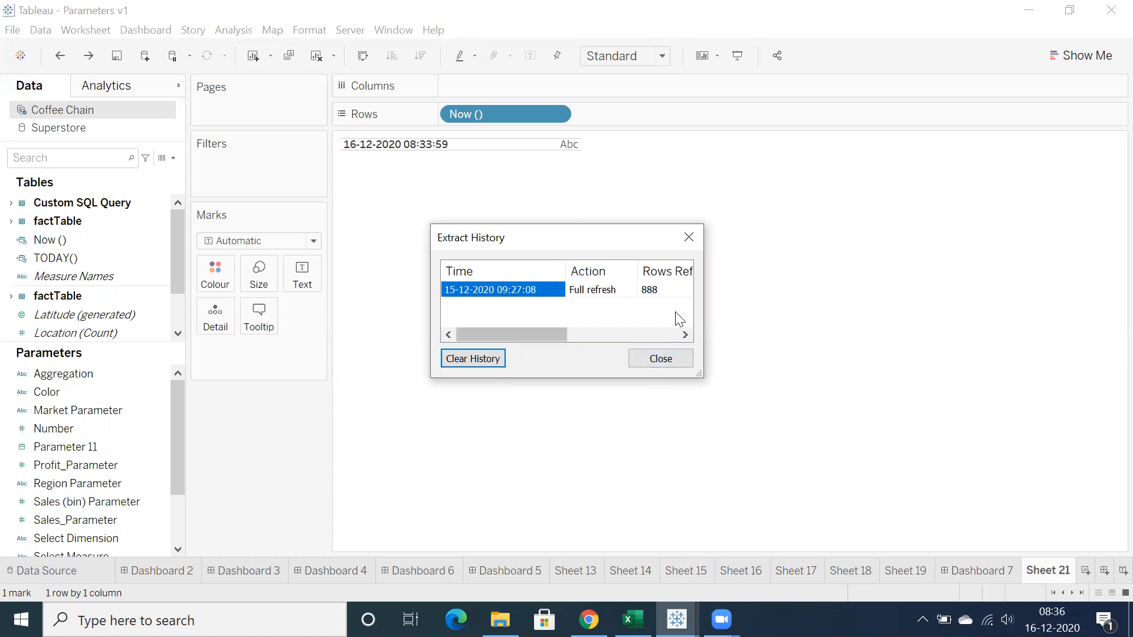
left_click(691, 237)
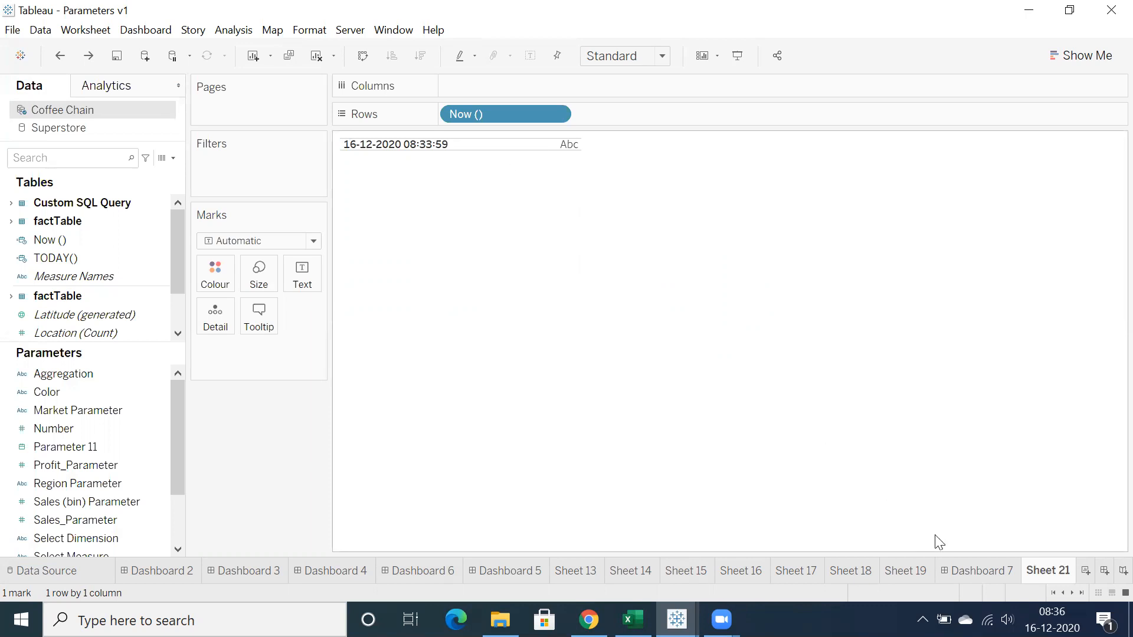
Add a new worksheet and replace its title text with the Data Update Time field
left_click(1085, 571)
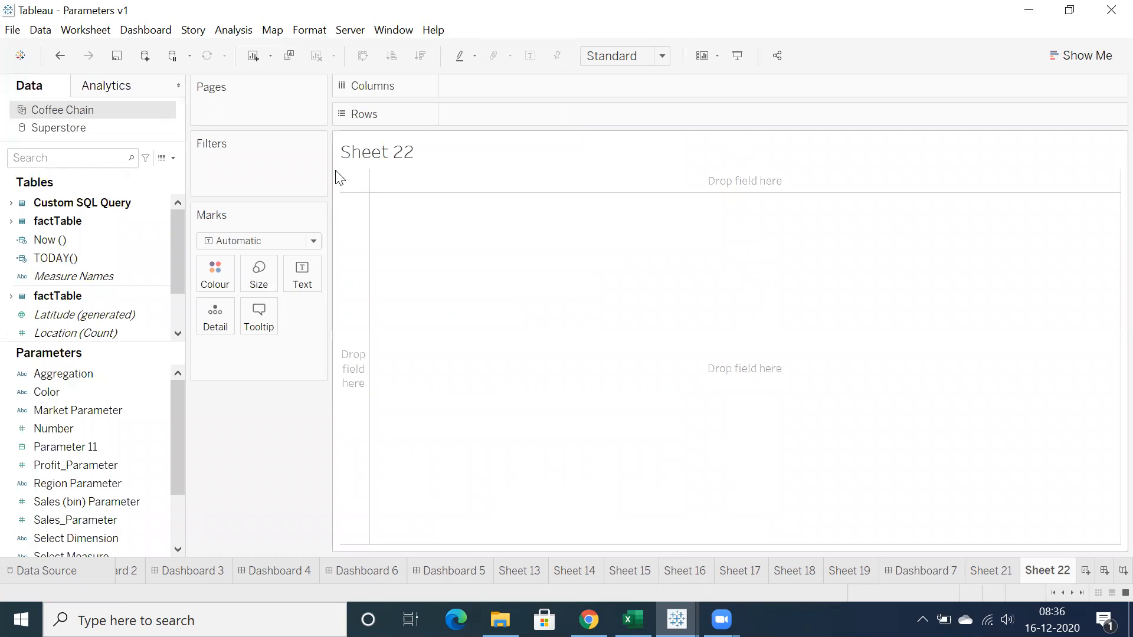
double_click(373, 158)
key("ctrl+a")
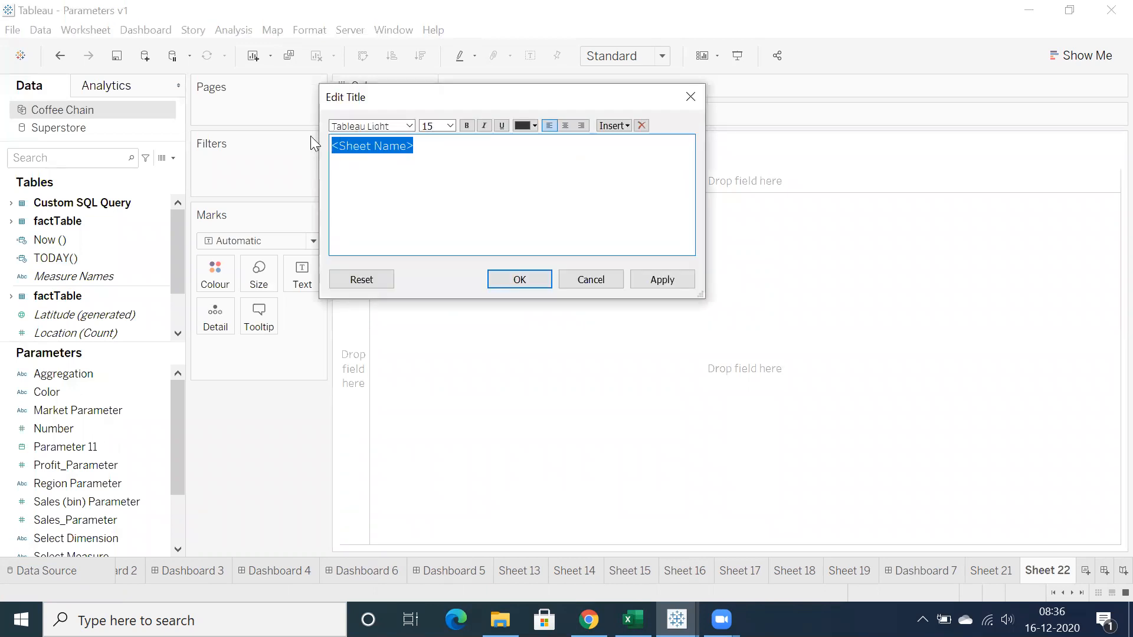
key("BackSpace")
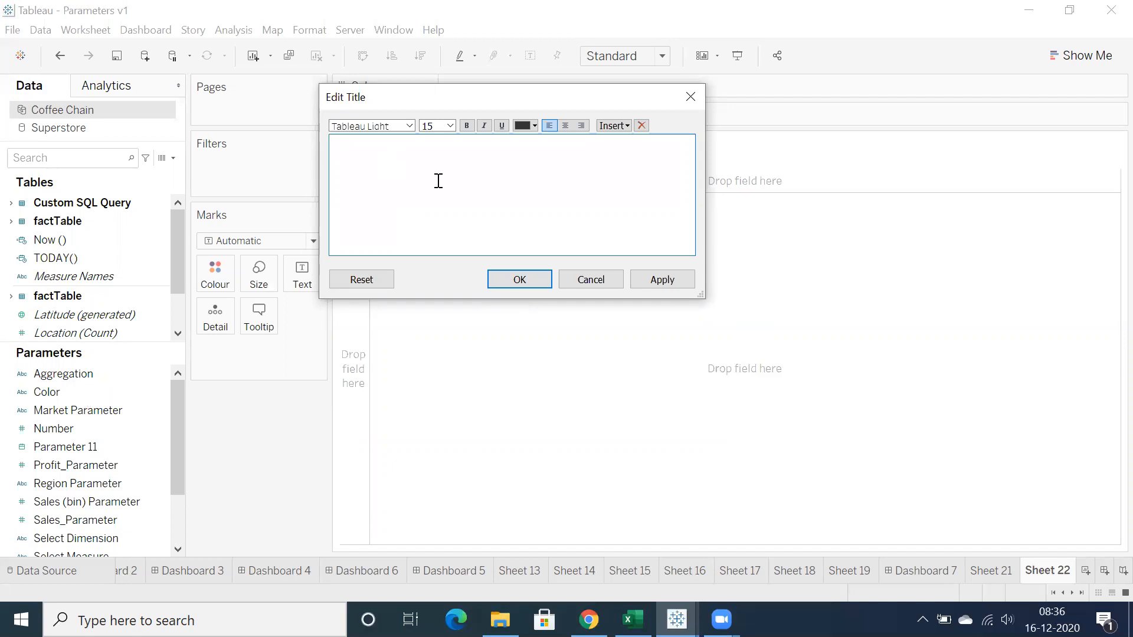
left_click(617, 127)
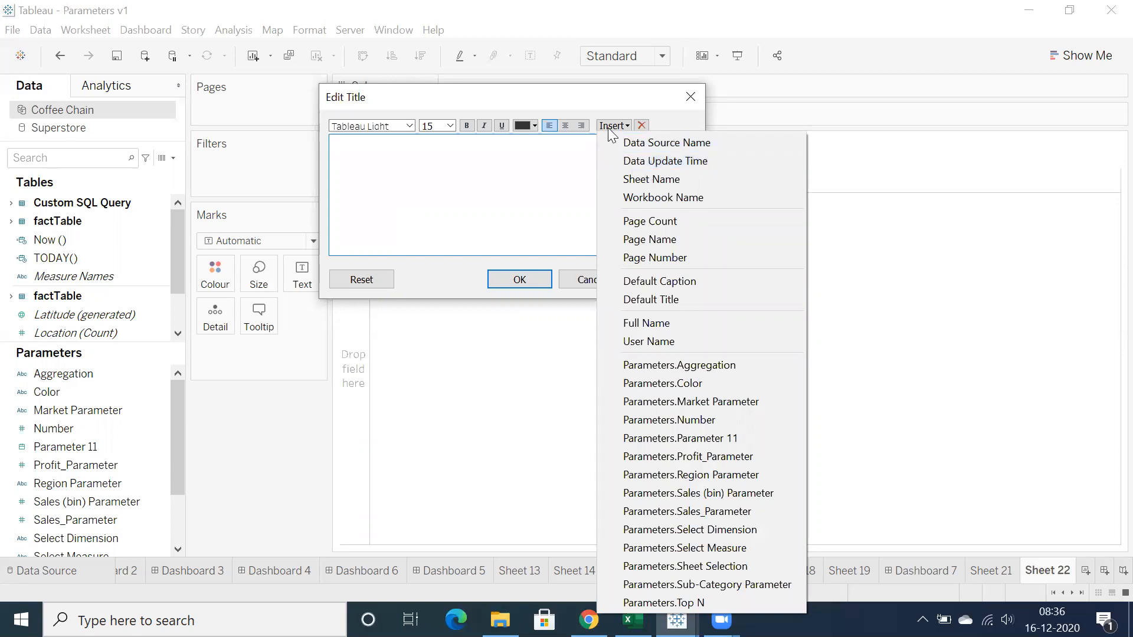
left_click(632, 161)
Format the Data Update Time title text as bold and red, and apply it to the sheet
left_click_drag(508, 148, 353, 139)
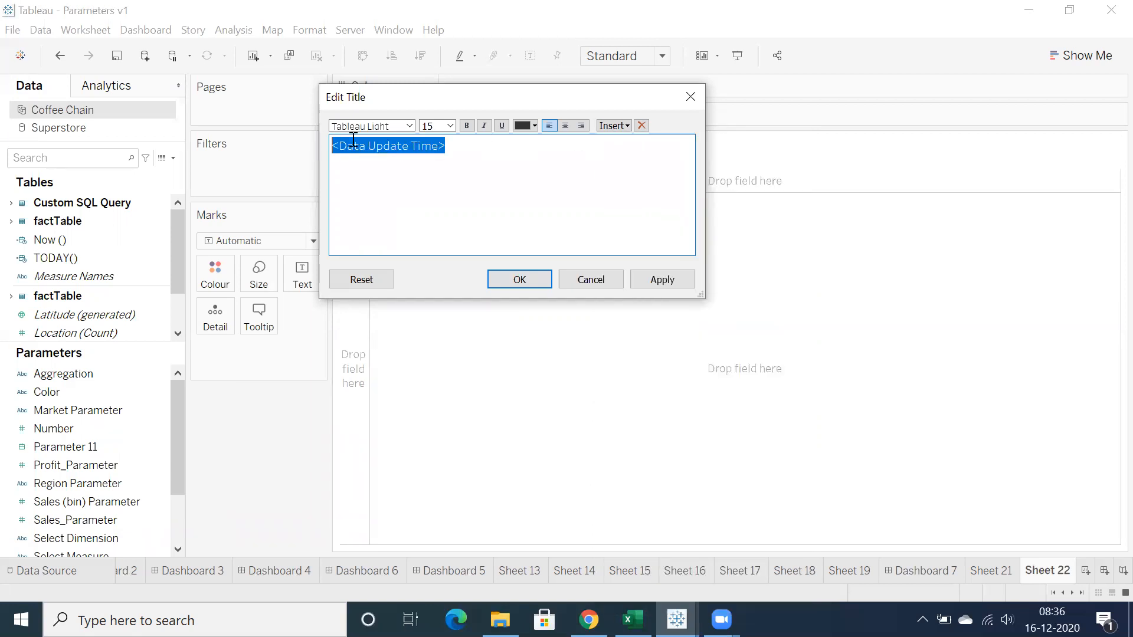
left_click(466, 127)
left_click(533, 125)
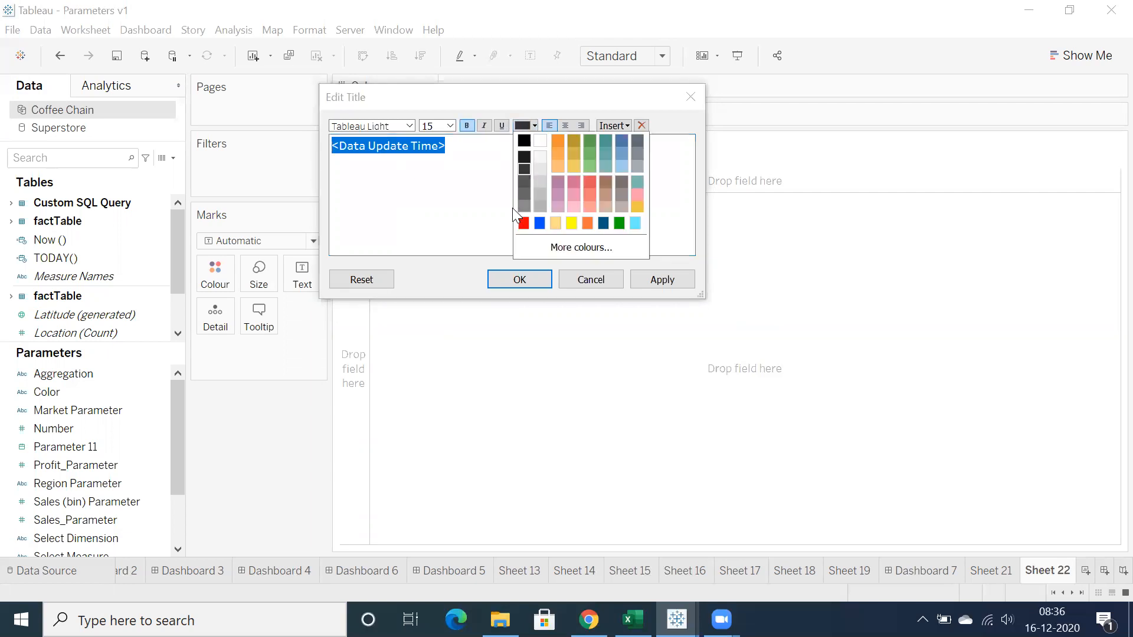
left_click(523, 223)
left_click(503, 283)
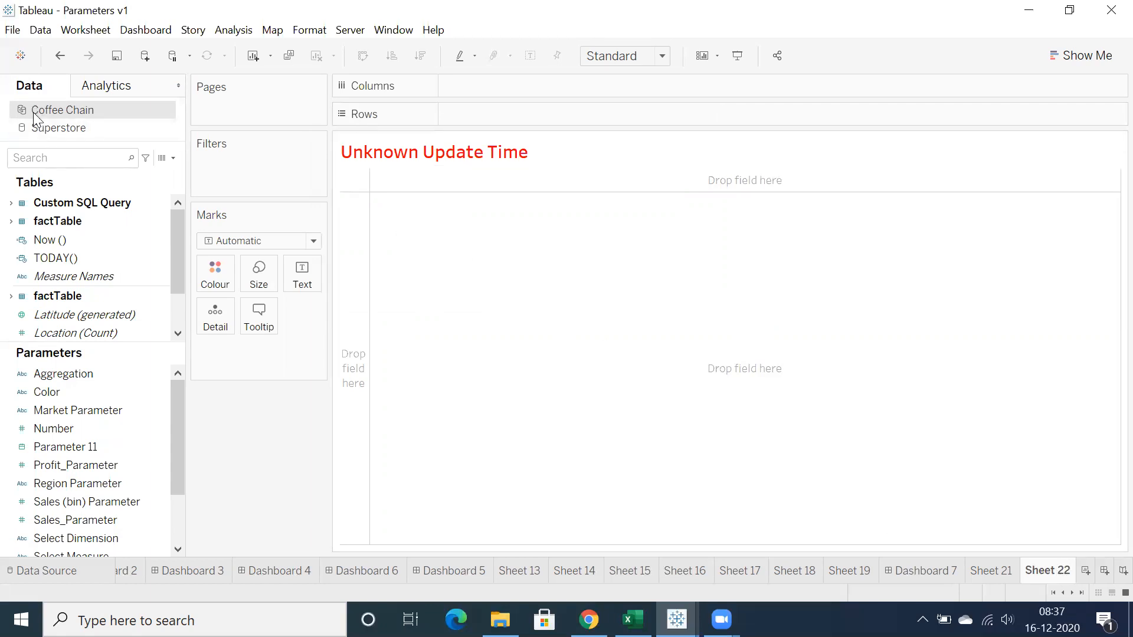
Try Superstore's Category field on Rows to check the update time in the title, and undo the placement
left_click(39, 129)
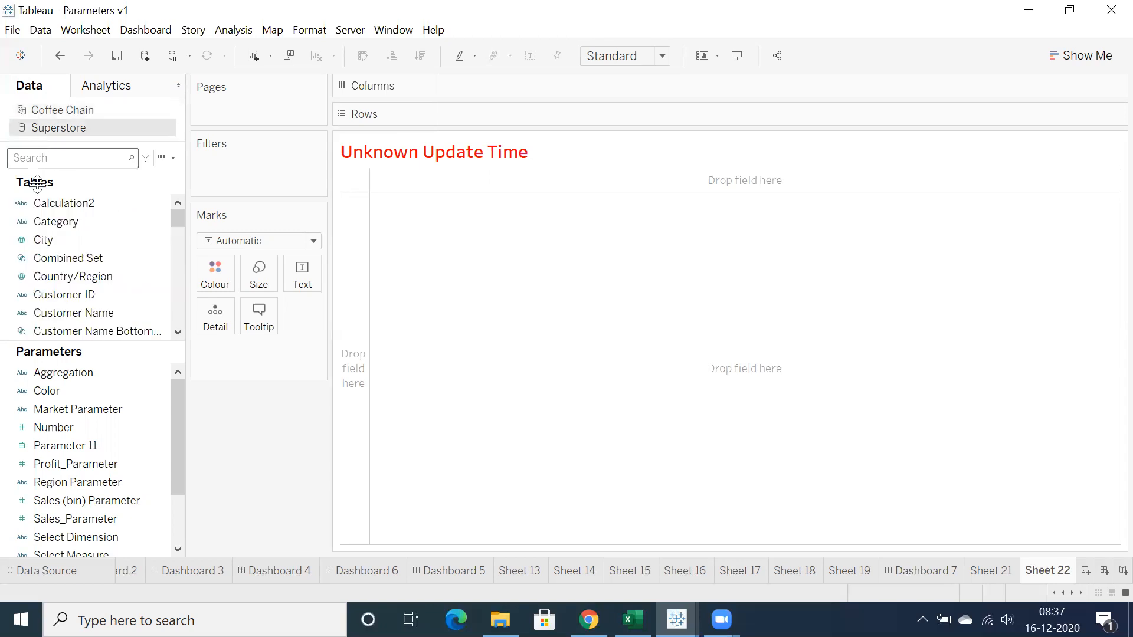
left_click_drag(52, 222, 486, 120)
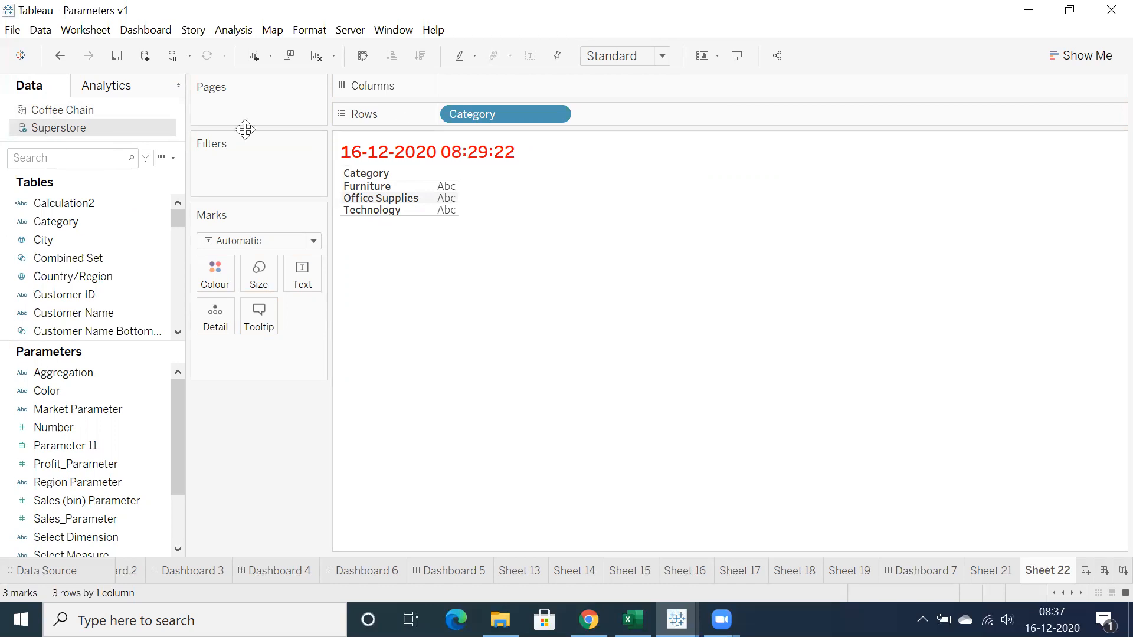
left_click(58, 57)
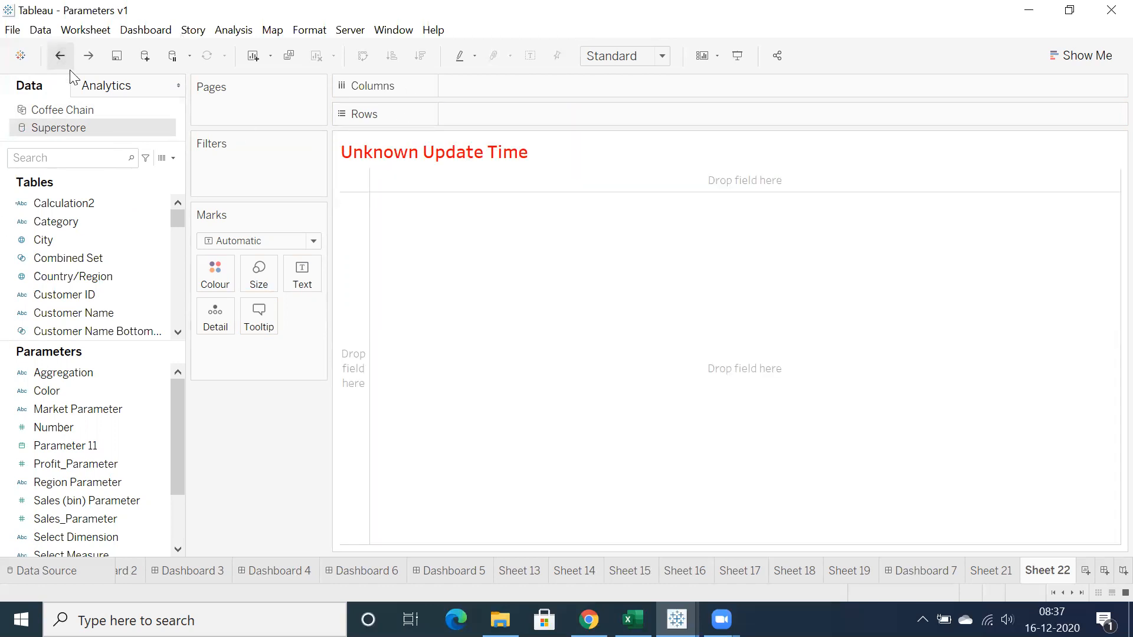
Place ProductId from the Coffee Chain data source's factTable on Rows
left_click(51, 111)
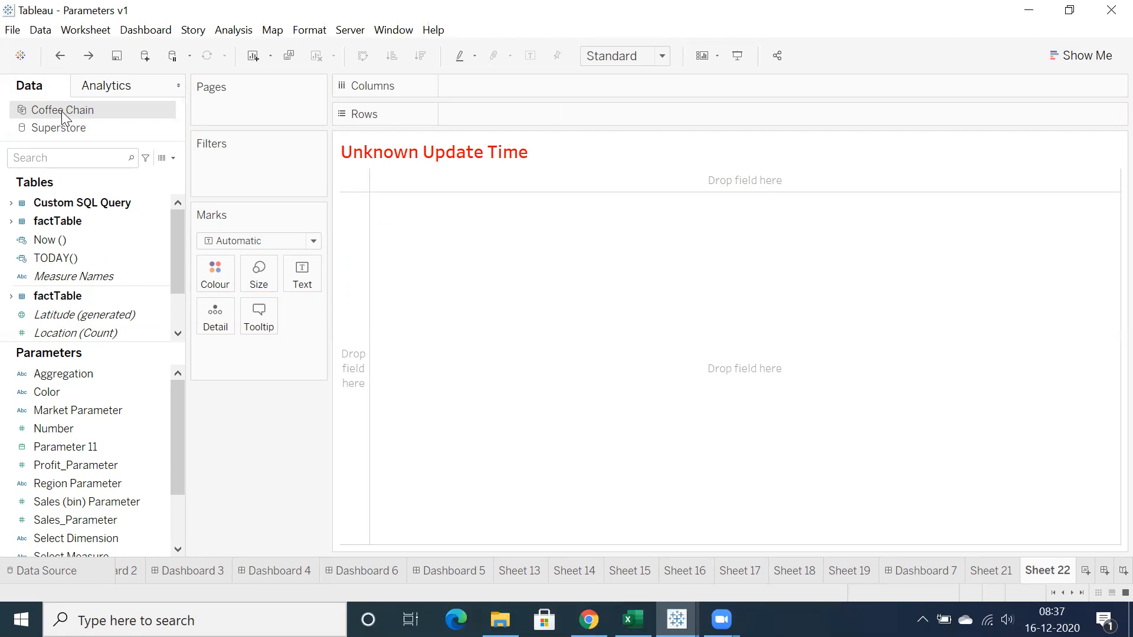
left_click(64, 241)
scroll(56, 330, "down", 1)
scroll(73, 269, "up", 1)
left_click(59, 241)
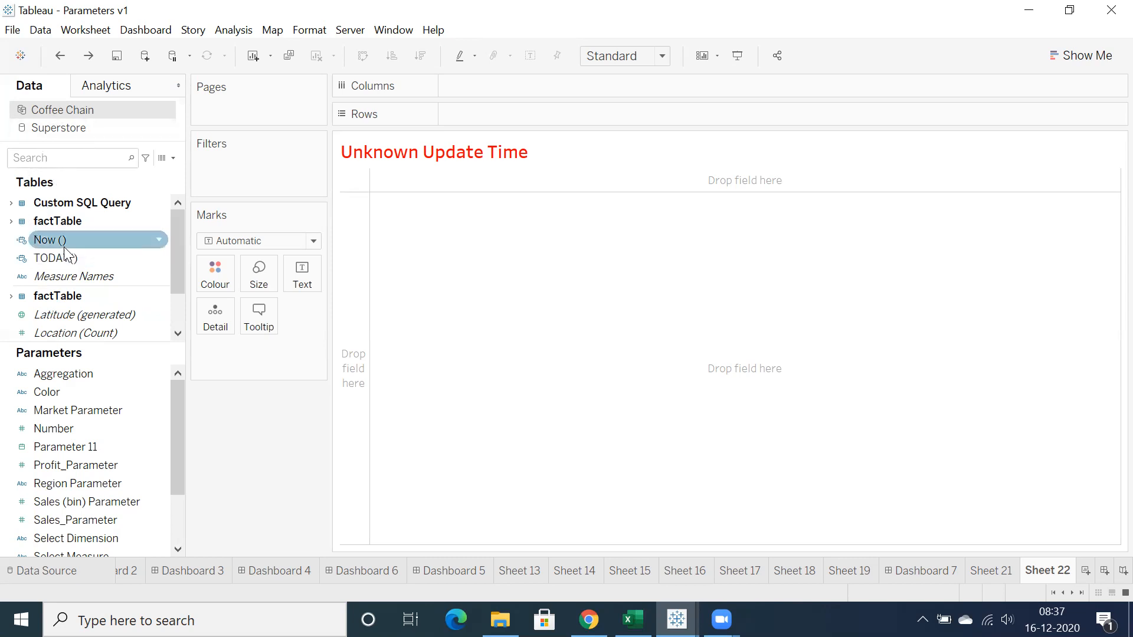
left_click(13, 221)
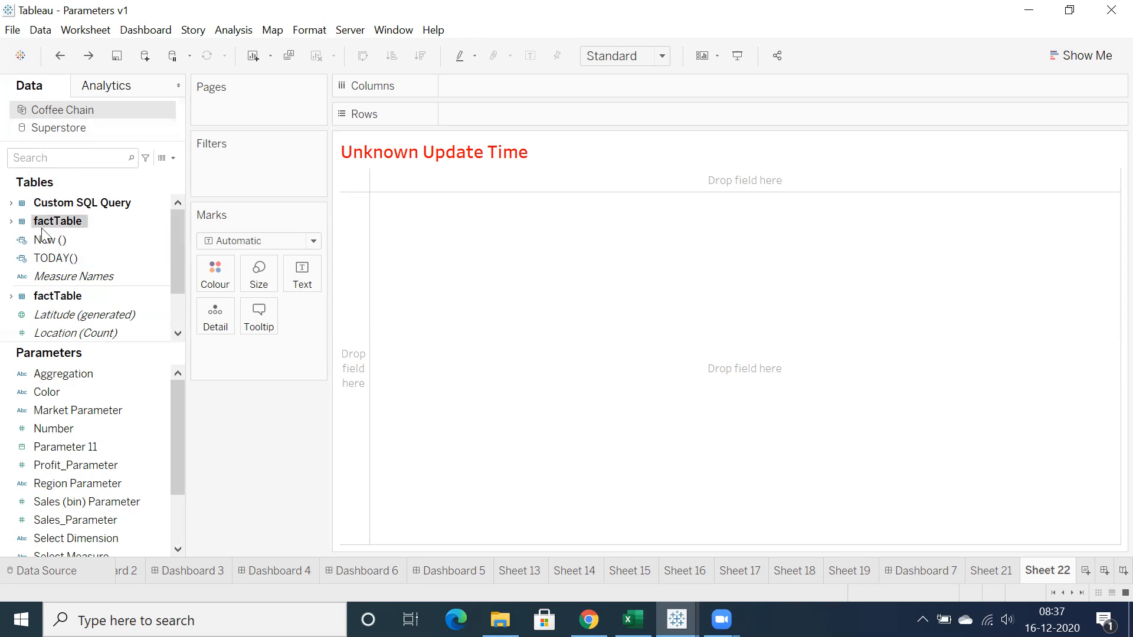
left_click(12, 222)
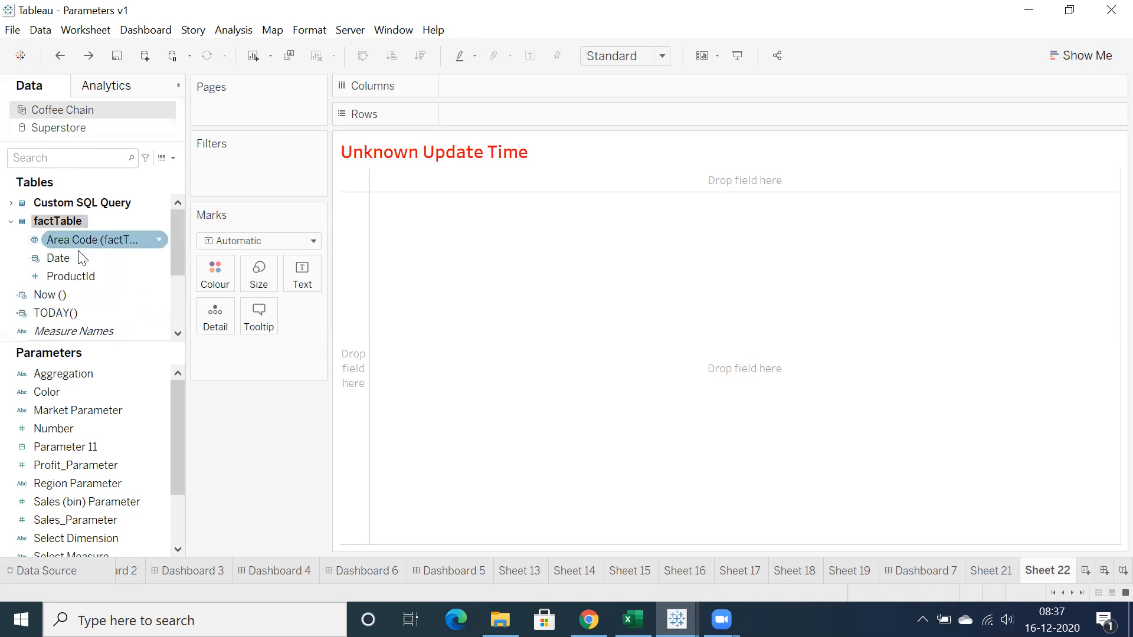
left_click_drag(71, 277, 513, 117)
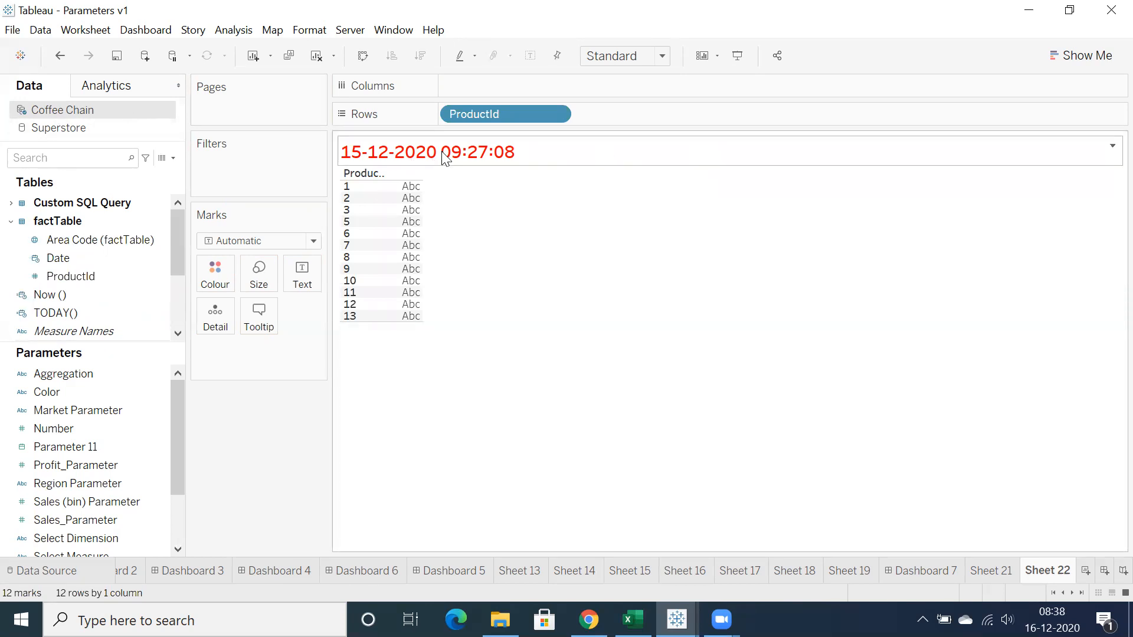
Check the Data Update Time entry among the title's insertable fields and close the title editor without changes
double_click(412, 164)
left_click(614, 125)
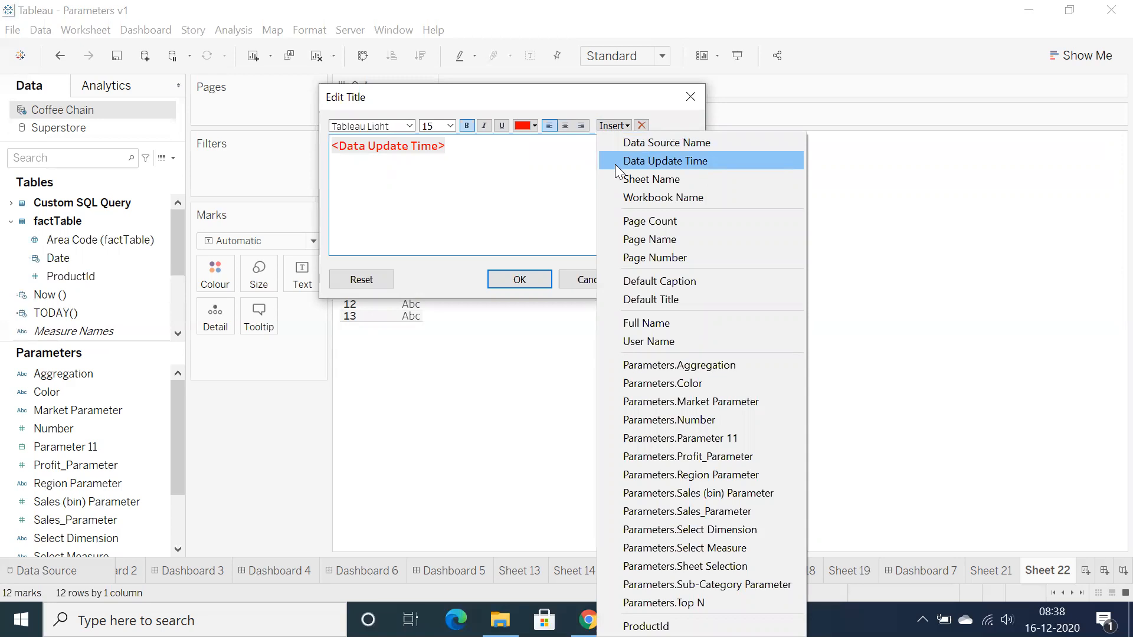
left_click(565, 274)
left_click(566, 274)
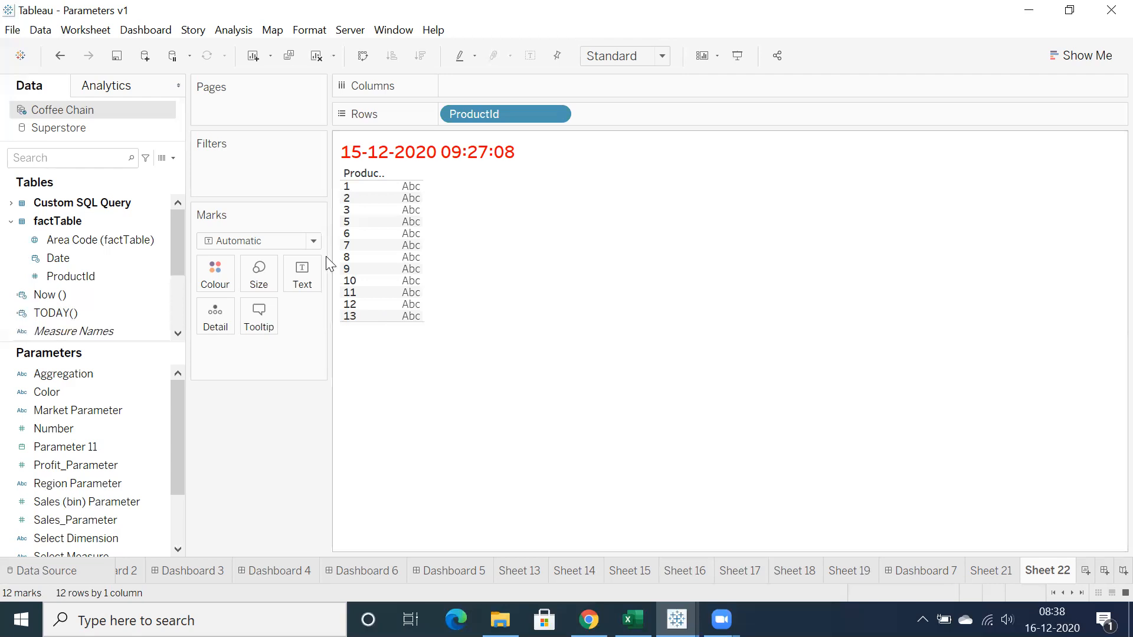
Try hiding the ProductId header on Rows, and remove ProductId from the view
left_click(557, 114)
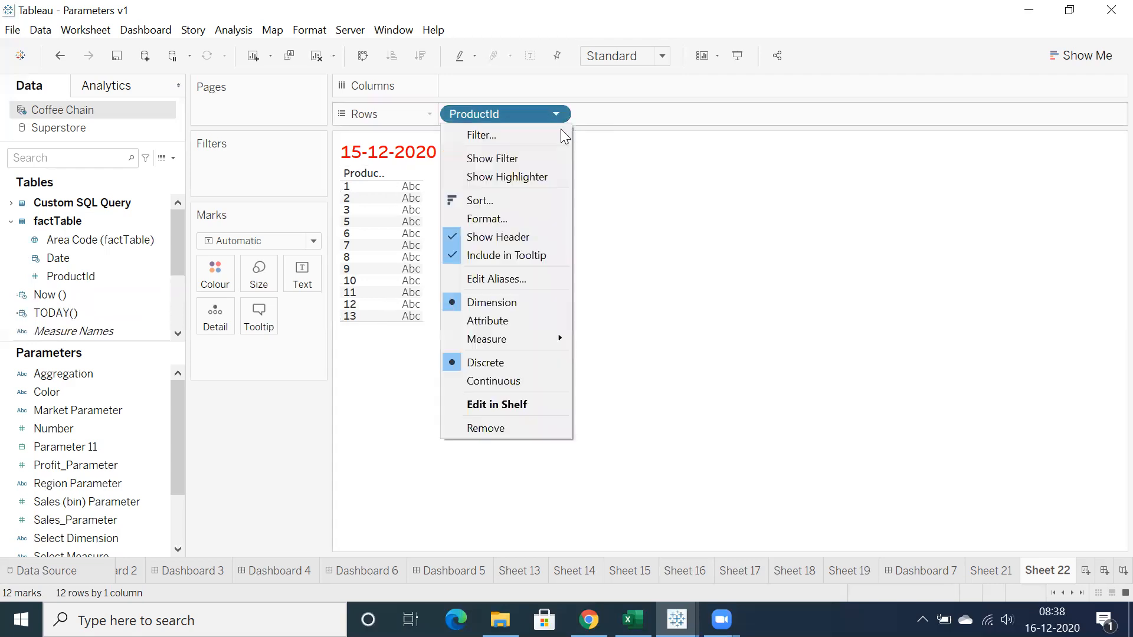
left_click(619, 233)
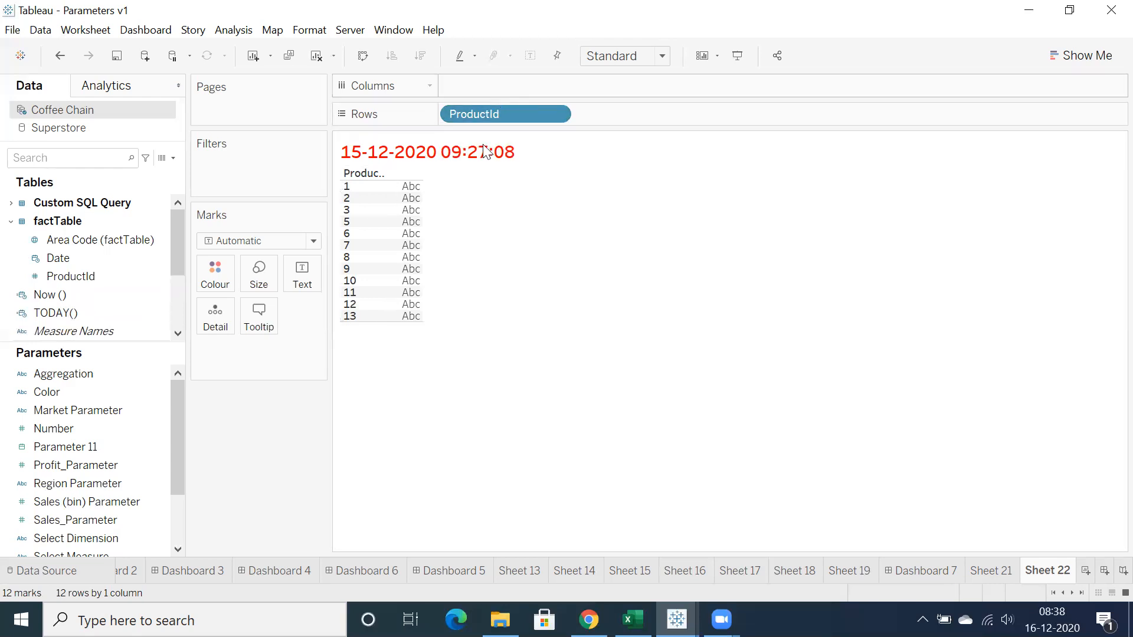
left_click(556, 114)
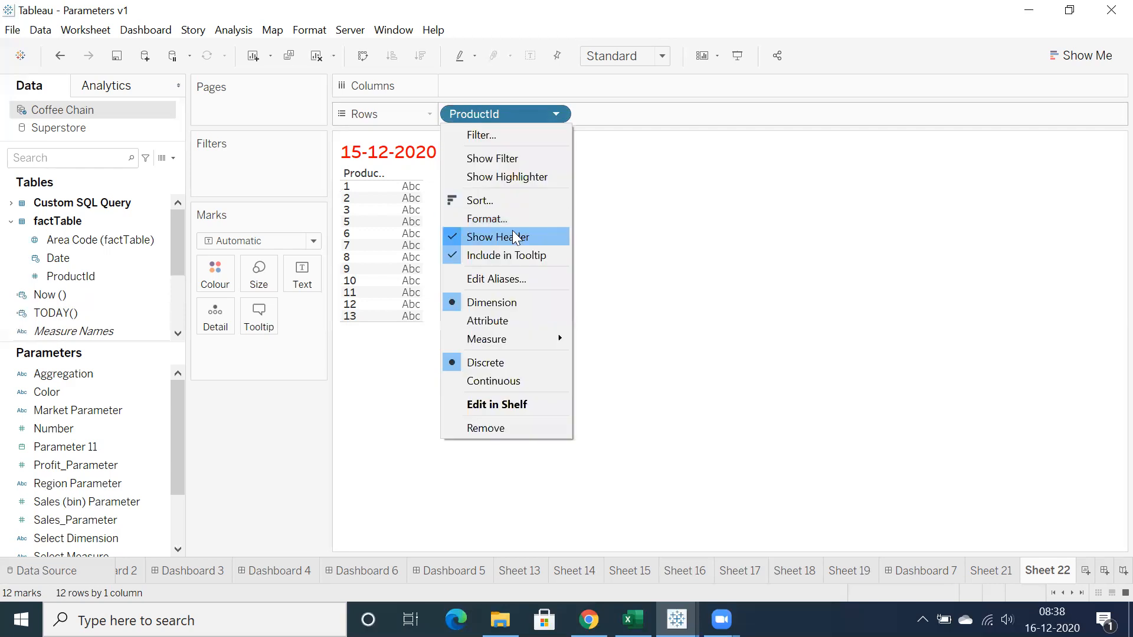
left_click(517, 235)
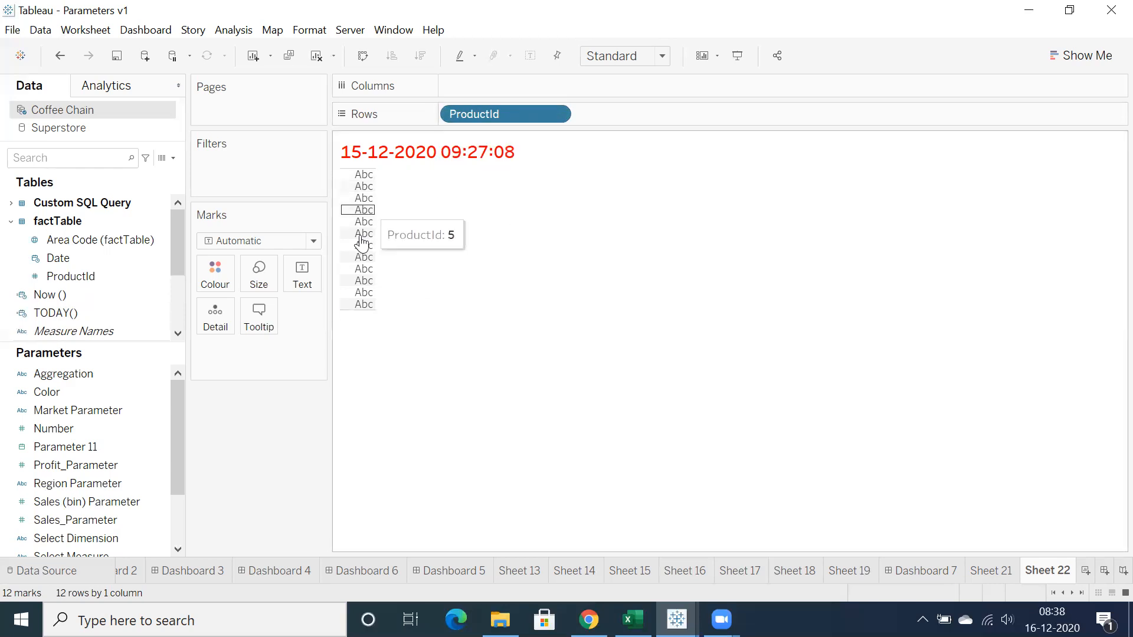
left_click_drag(473, 116, 514, 214)
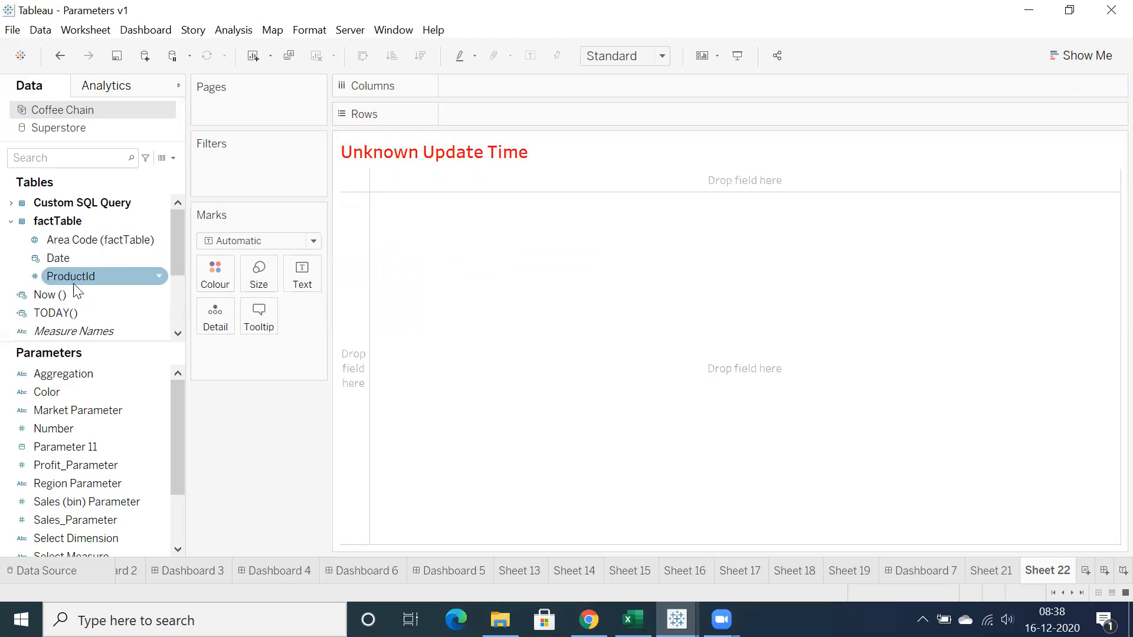
Try ProductId on Detail with the marks coloured white, and remove the field from the Marks card
left_click_drag(72, 279, 204, 315)
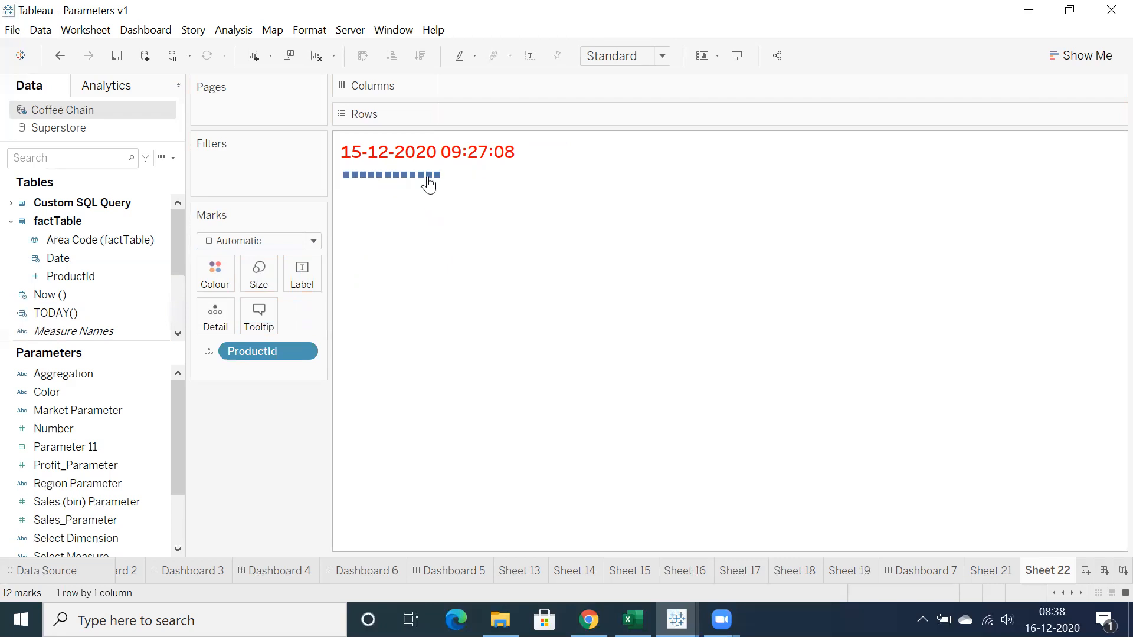
left_click(212, 288)
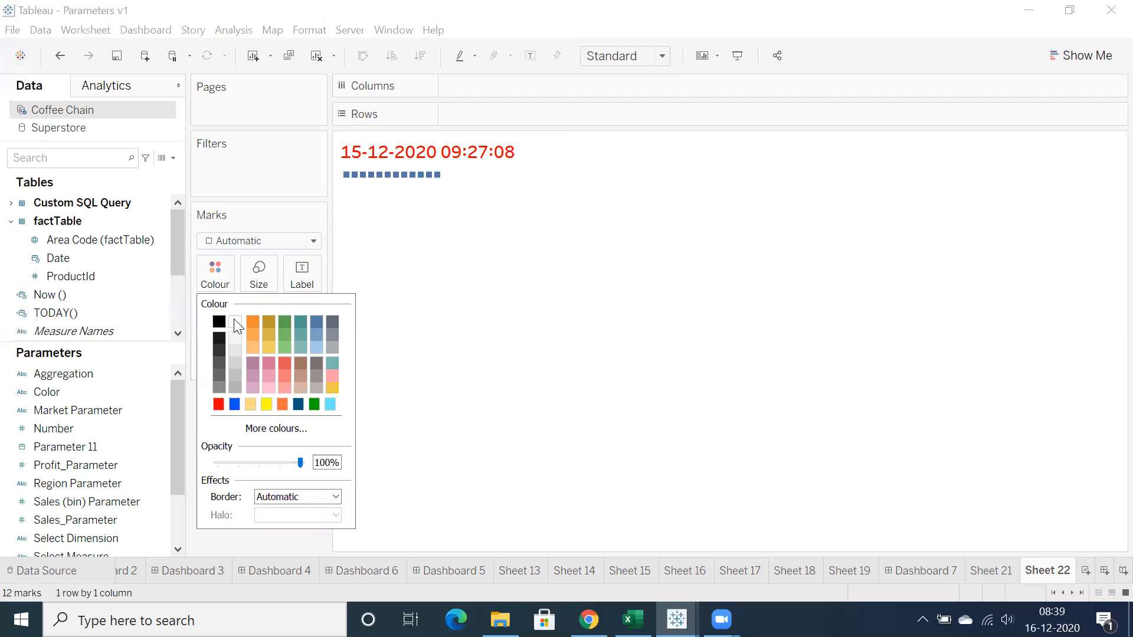
left_click(235, 322)
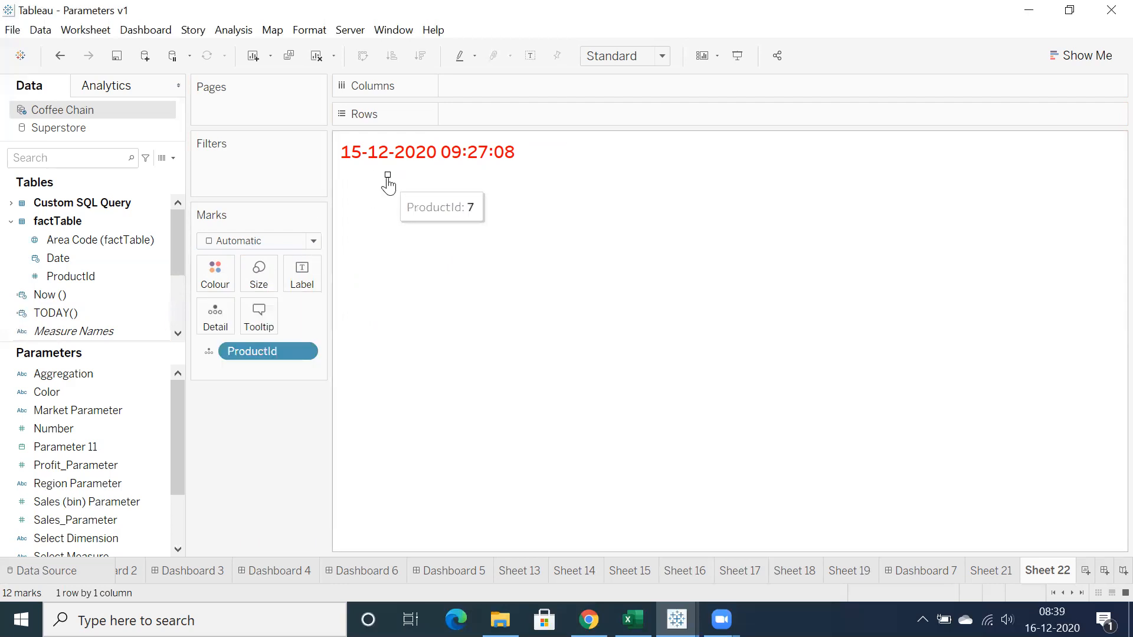
left_click_drag(288, 354, 266, 455)
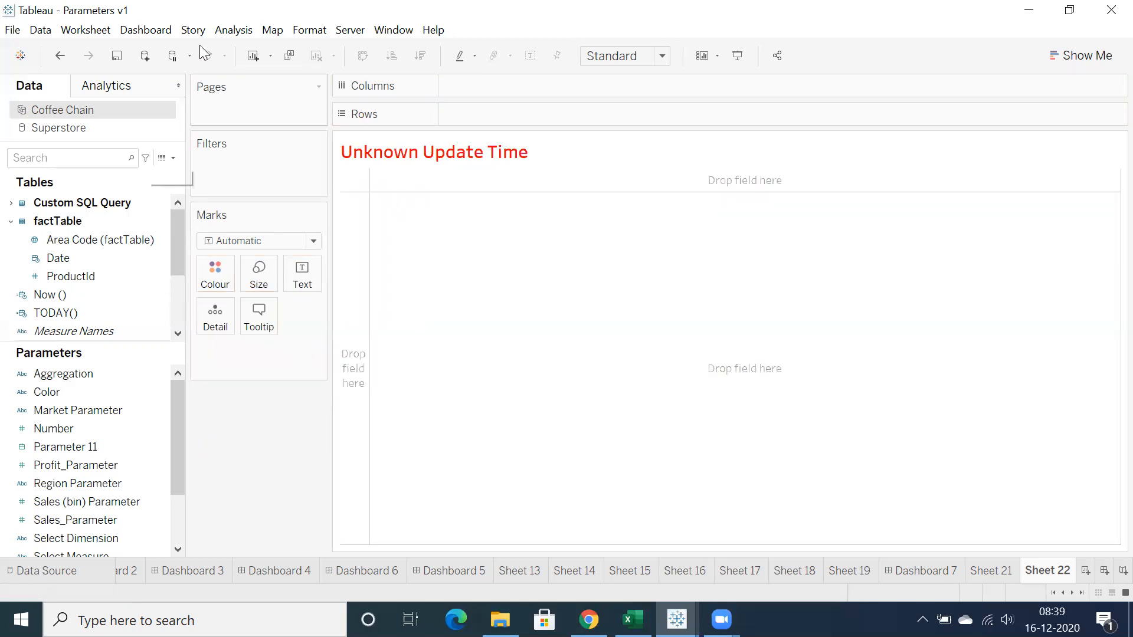
Create a calculated field named Dummy in Coffee Chain containing a string with a single space
left_click(233, 29)
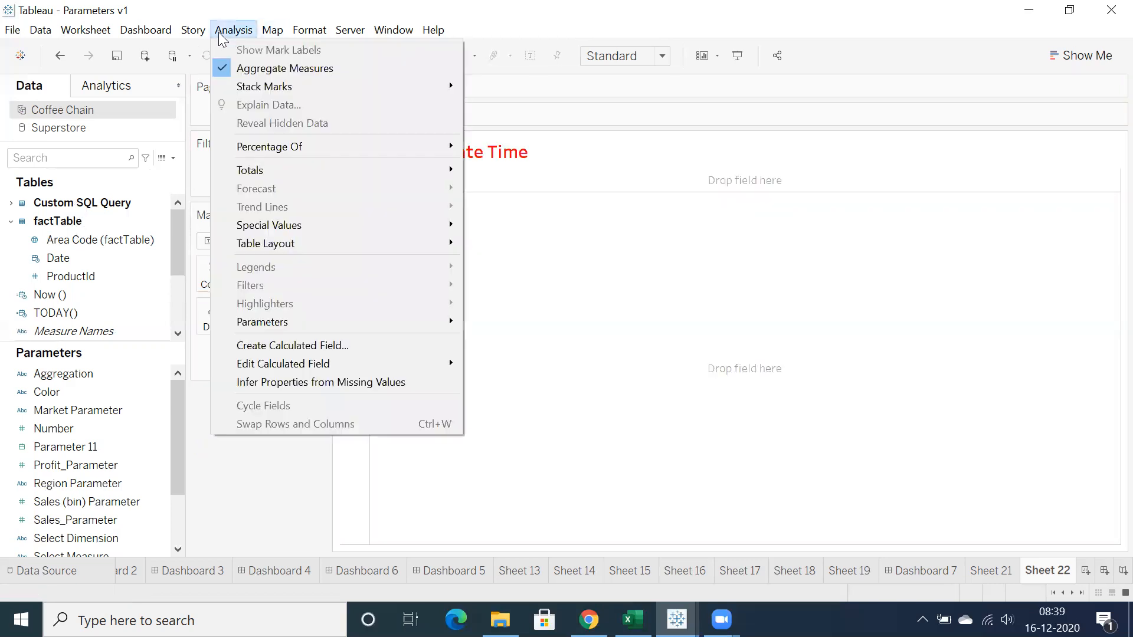
left_click(293, 346)
left_click(450, 307)
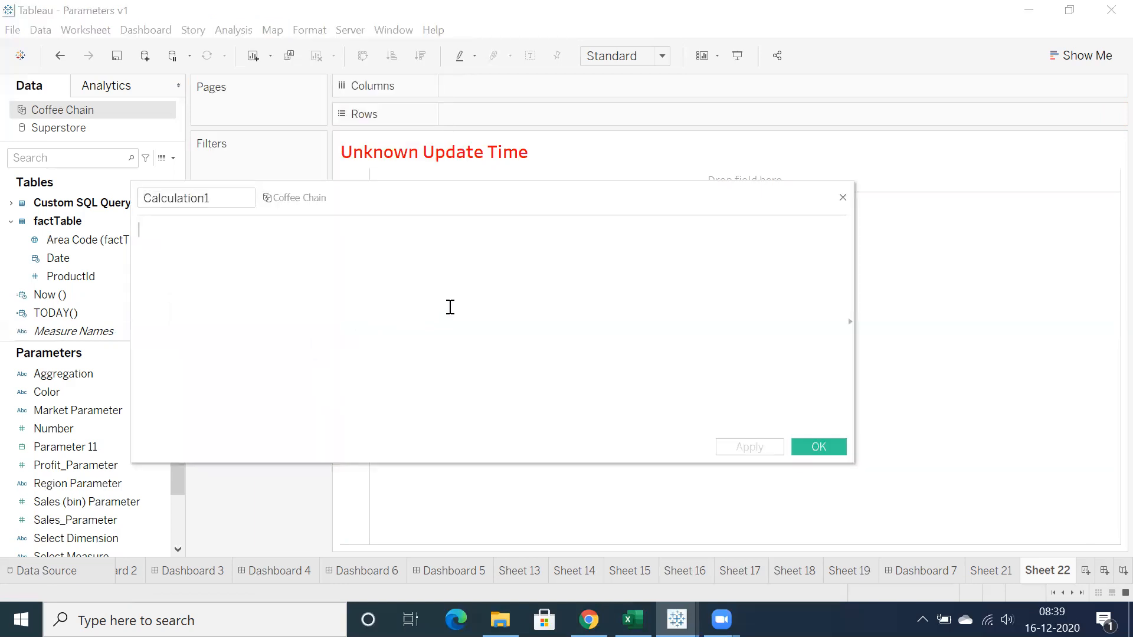
type("\" \"")
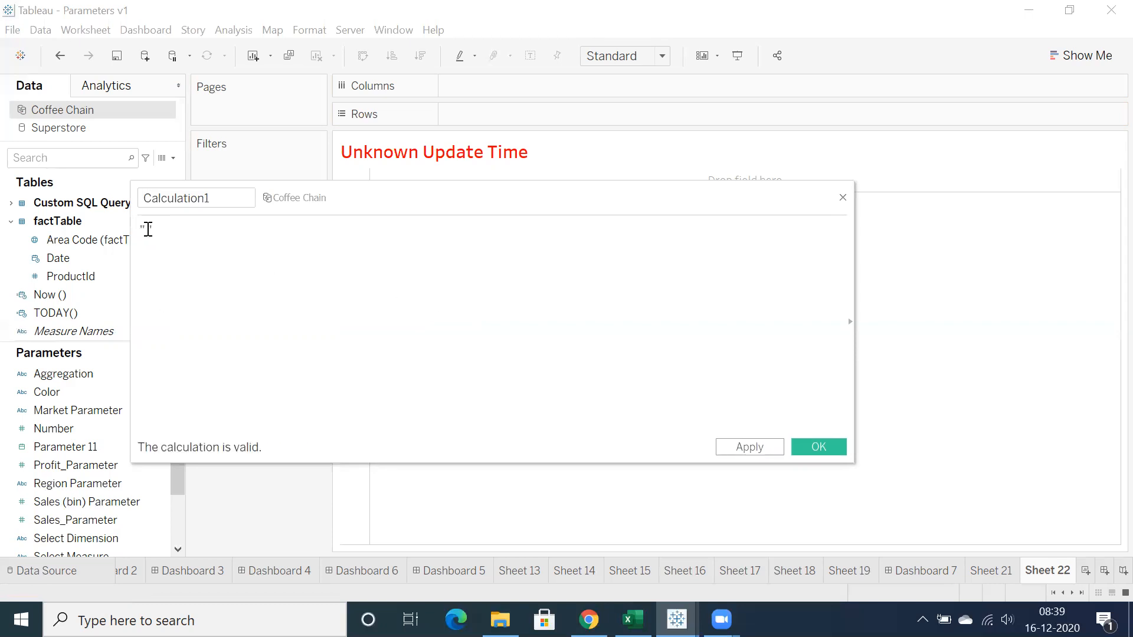
left_click(221, 198)
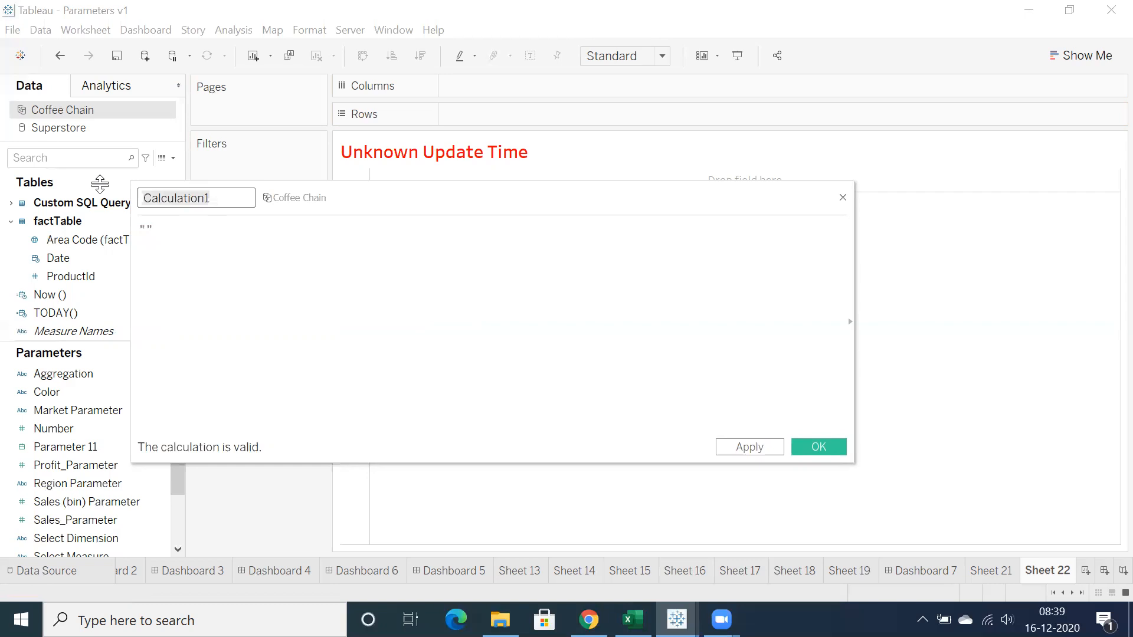
type("Dummy")
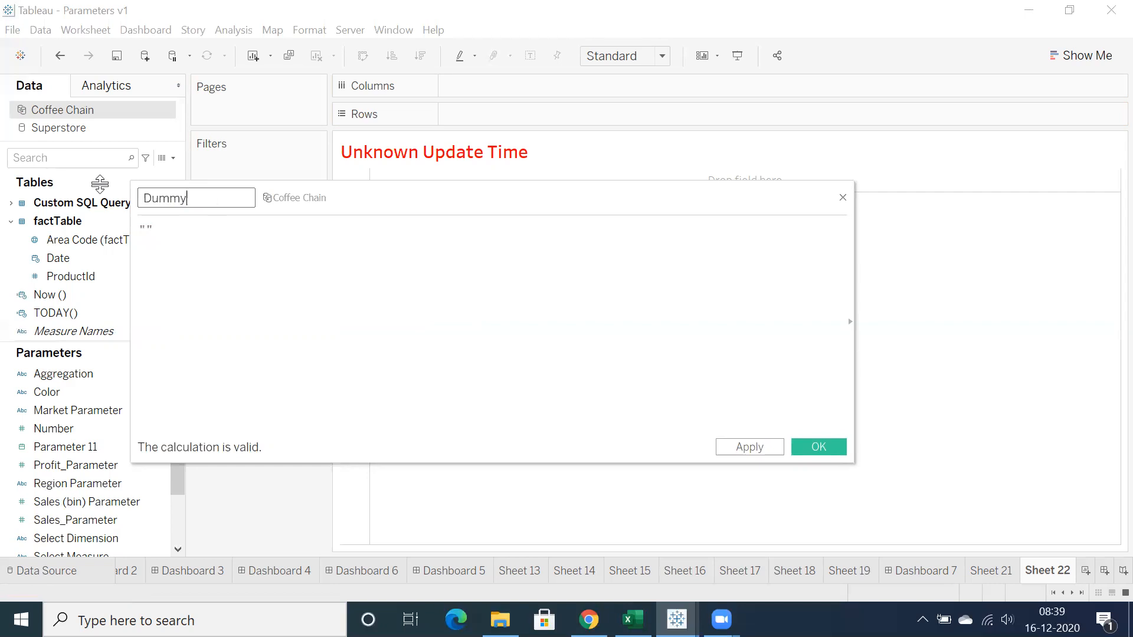
left_click(751, 447)
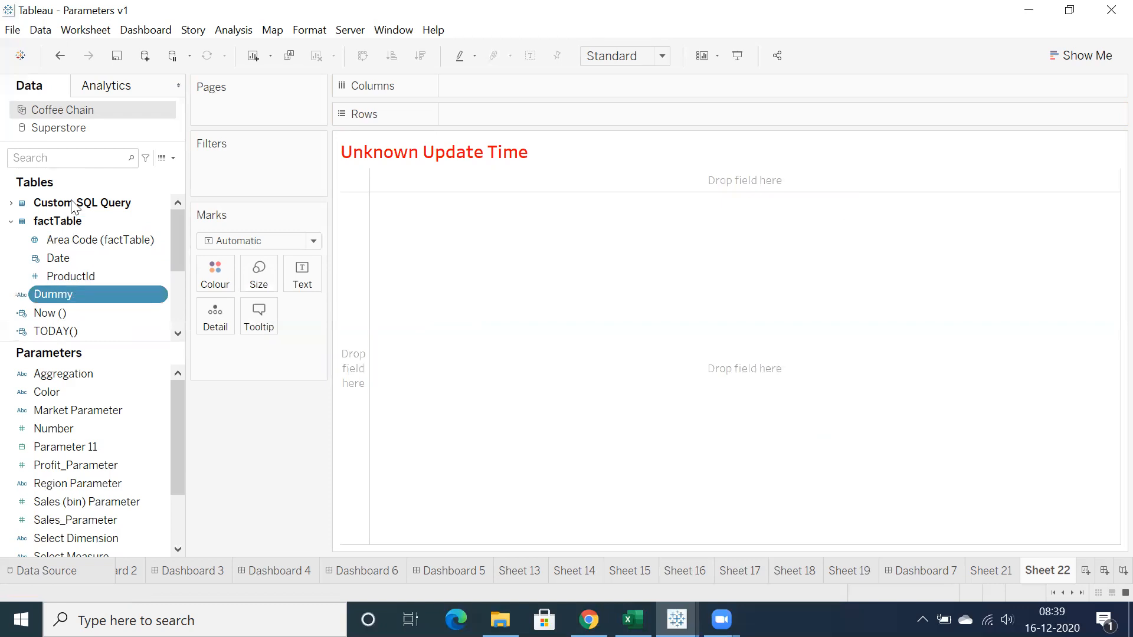
Place the Dummy field on Rows and move it to Text on the Marks card
left_click_drag(93, 293, 527, 118)
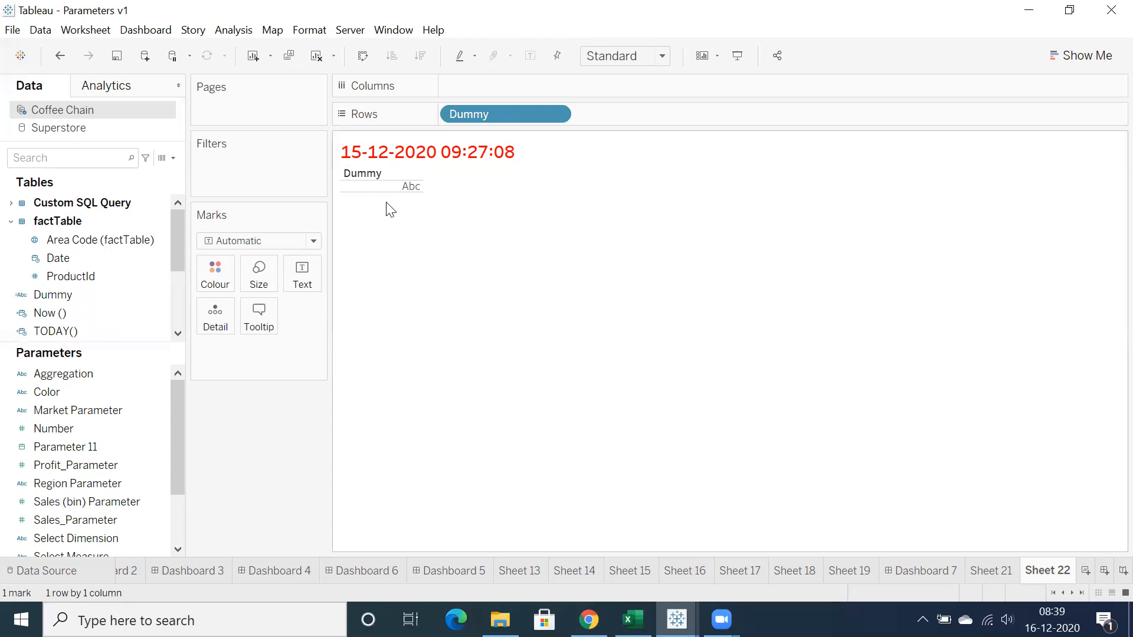
mouse_move(419, 191)
left_click_drag(504, 113, 302, 279)
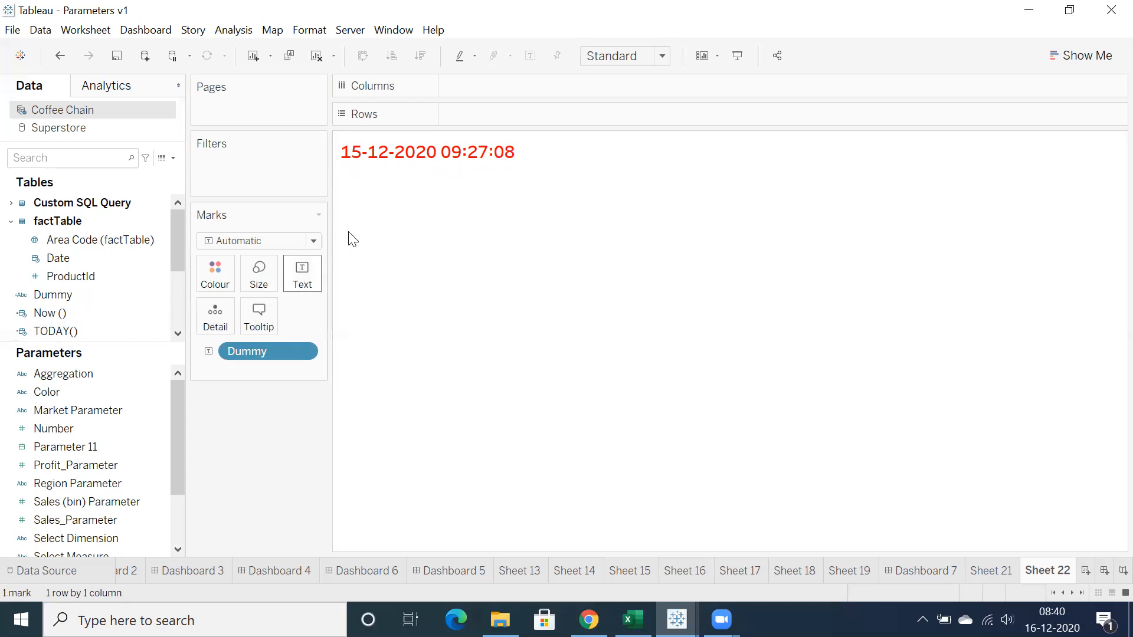
Edit the Dummy calculation so its string contains the word "something"
right_click(55, 293)
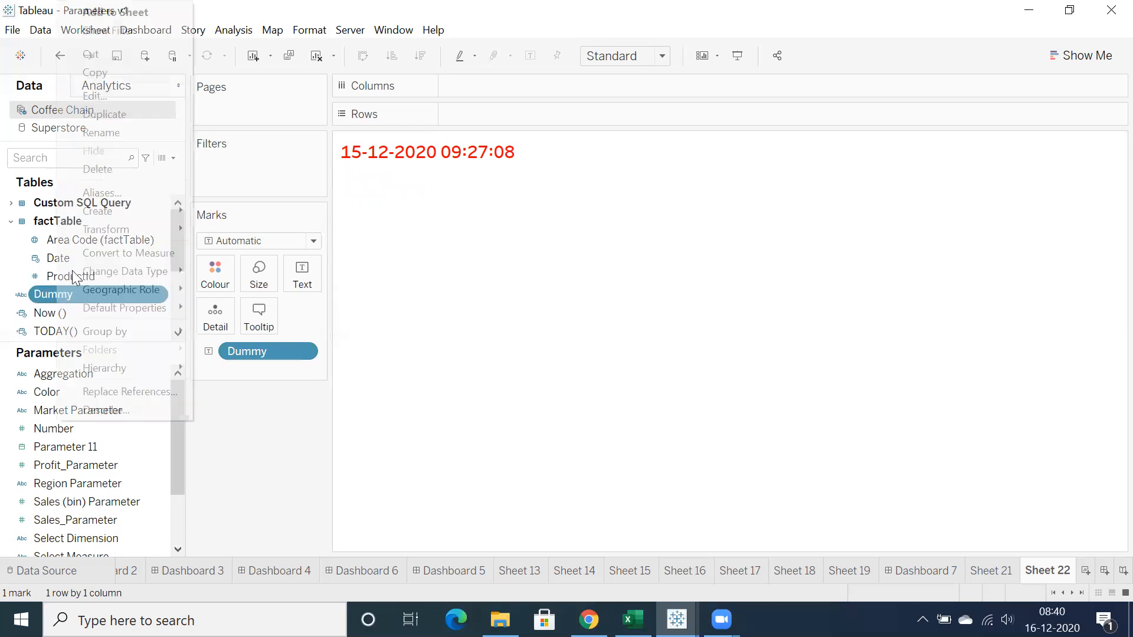
left_click(93, 98)
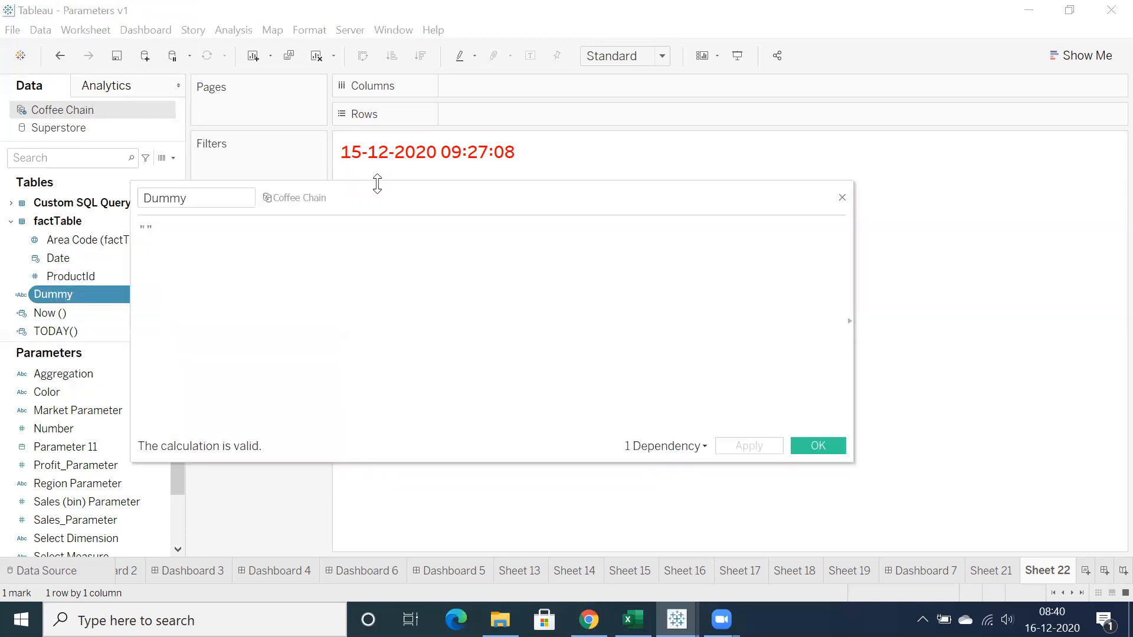
type("somrthing")
key("Left")
key("Left")
key("Left")
key("Left")
key("Left")
key("BackSpace")
type("e")
left_click(796, 446)
Widen the Dummy text cell to show the full word, and undo the resize and the calculation edit
mouse_move(357, 185)
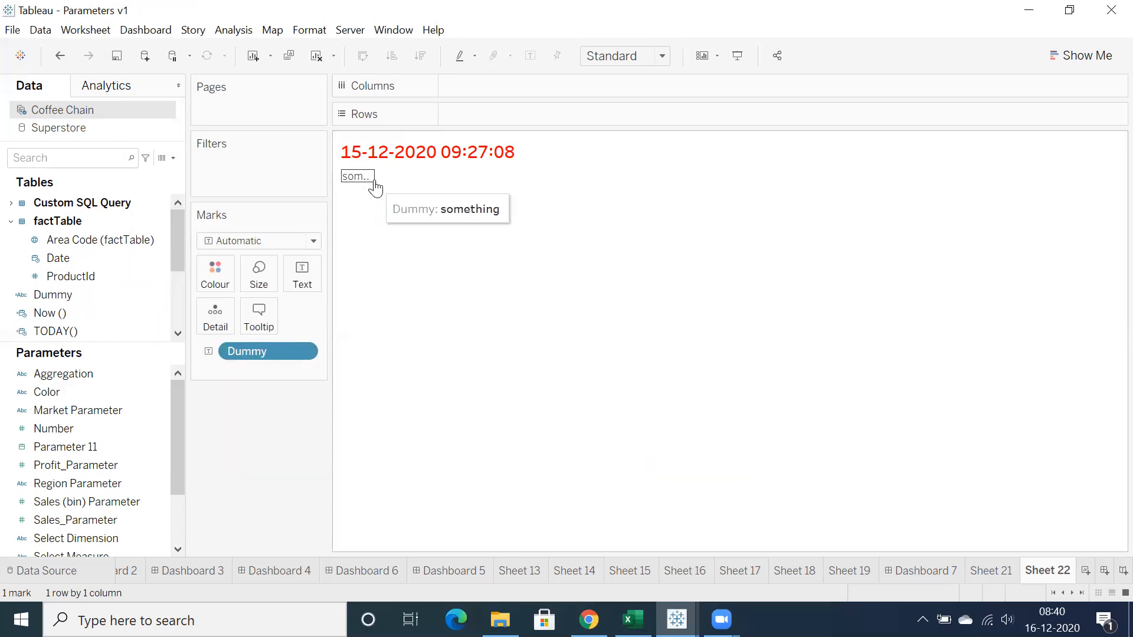
left_click_drag(373, 176, 467, 177)
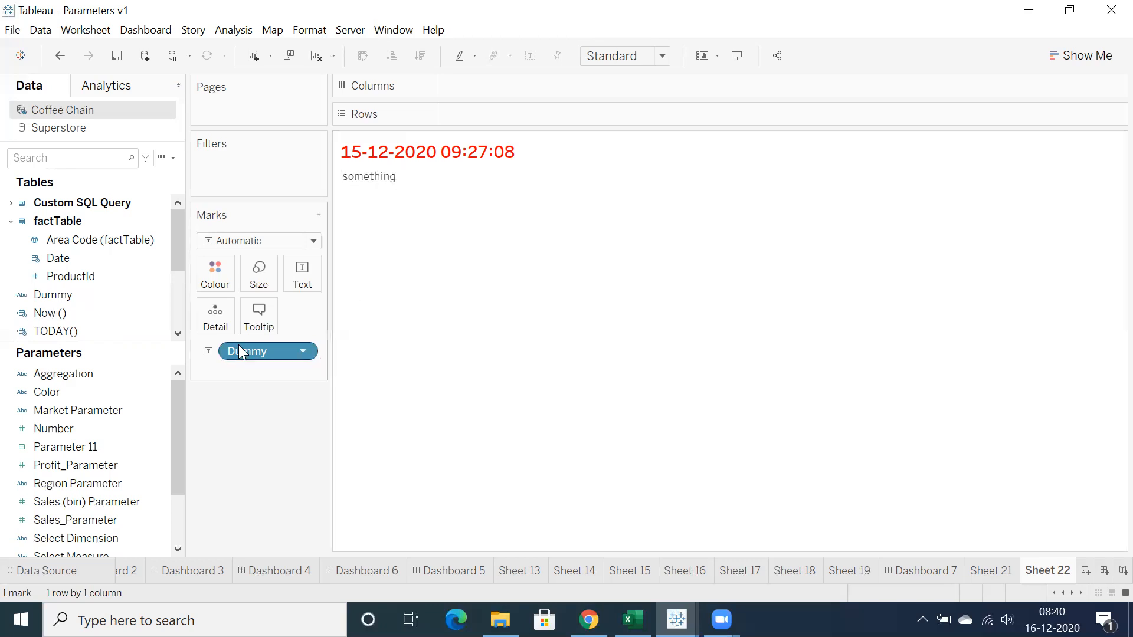
key("ctrl+z")
key("ctrl+z")
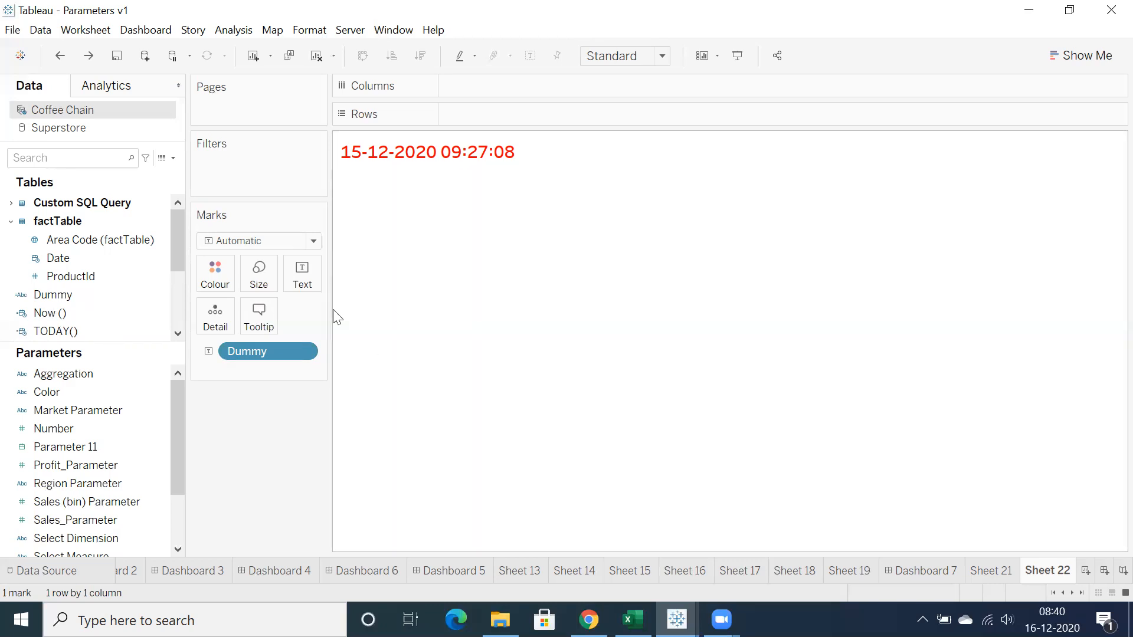
Replace the current-time sheet at the bottom of Dashboard 7 with Sheet 22
left_click(918, 572)
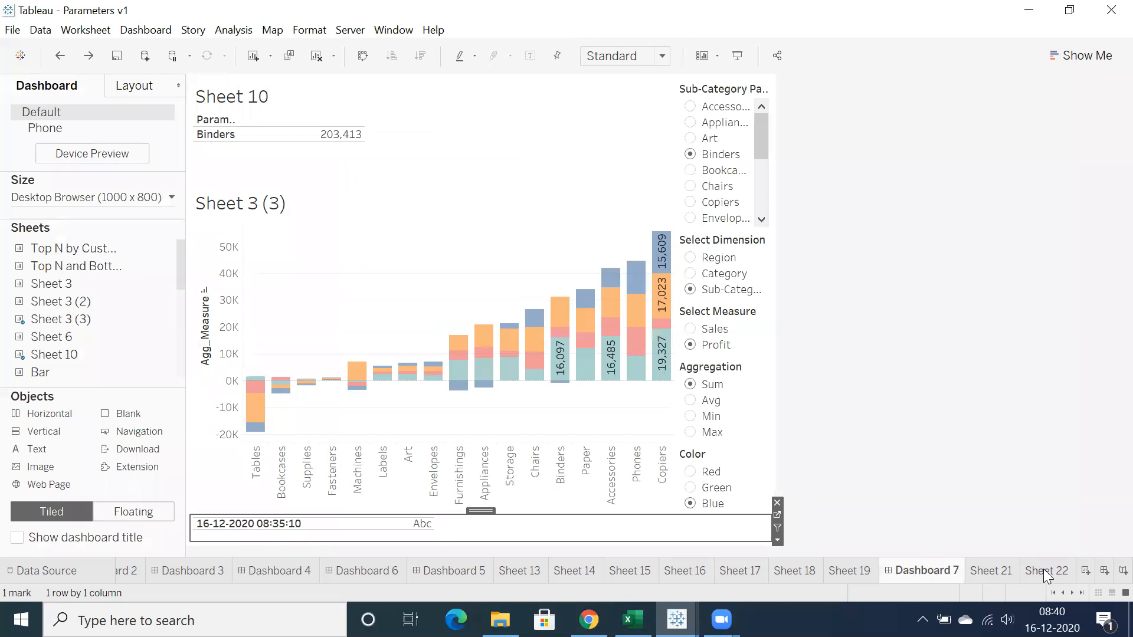
left_click(1043, 570)
left_click(896, 568)
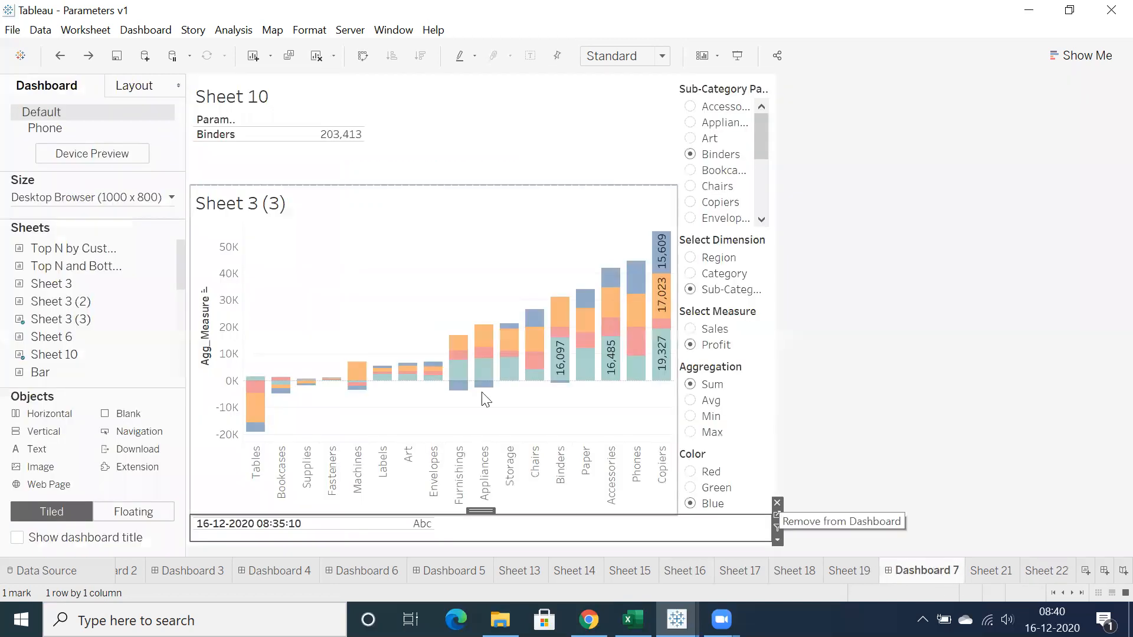
left_click(777, 503)
scroll(59, 364, "down", 10)
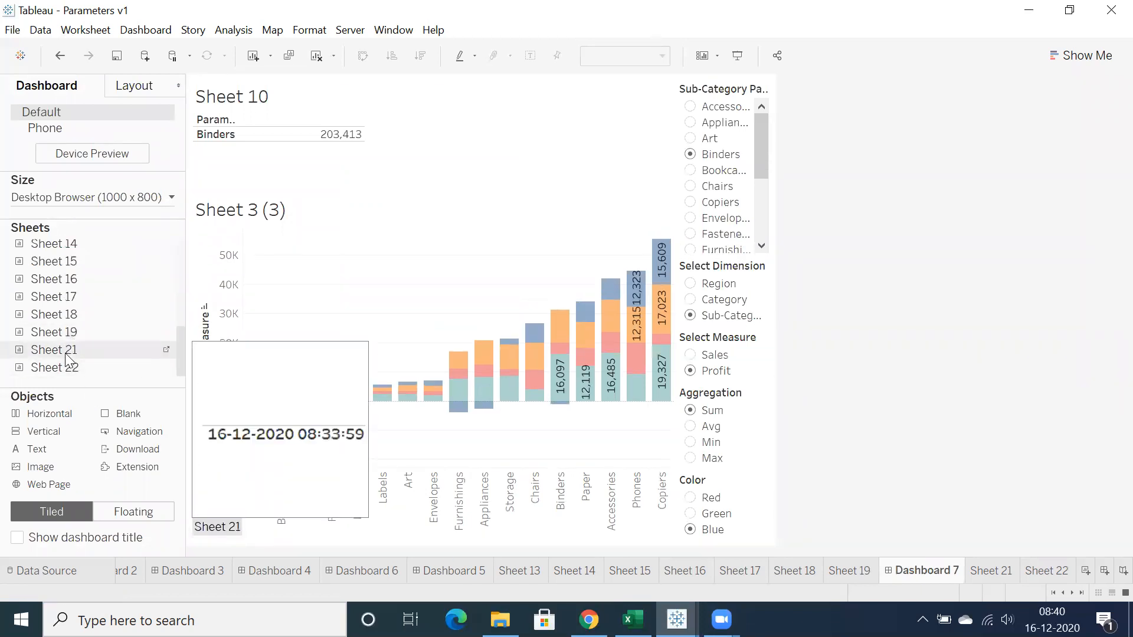
left_click_drag(69, 376, 302, 543)
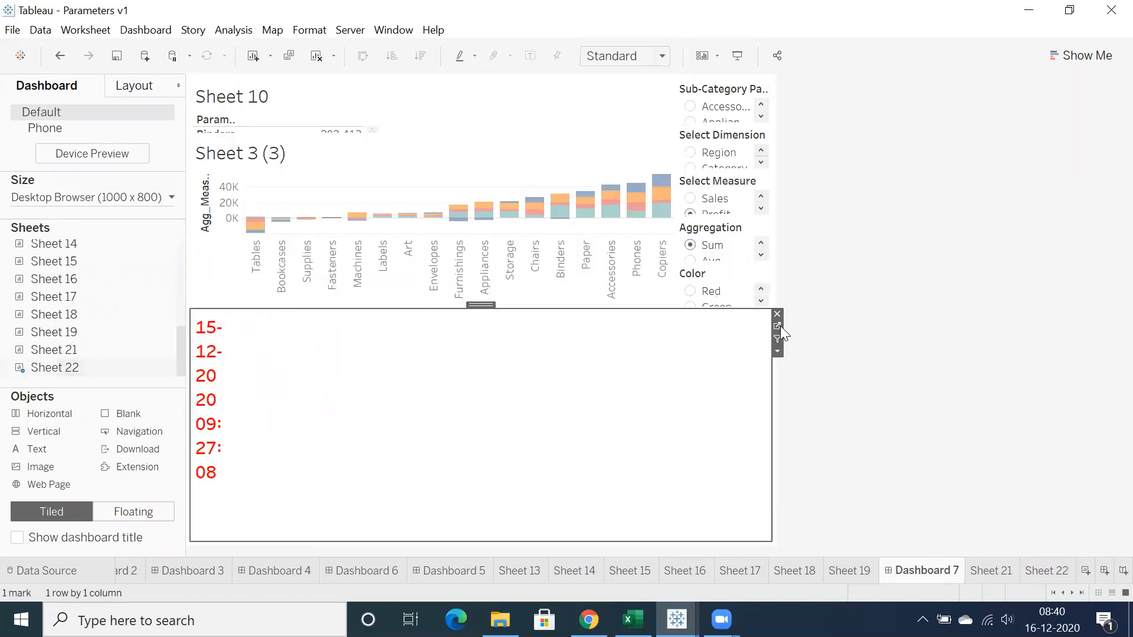
Widen Sheet 22's cell to fit the title on one line, and shrink the sheet to a thin strip below the chart
left_click(228, 500)
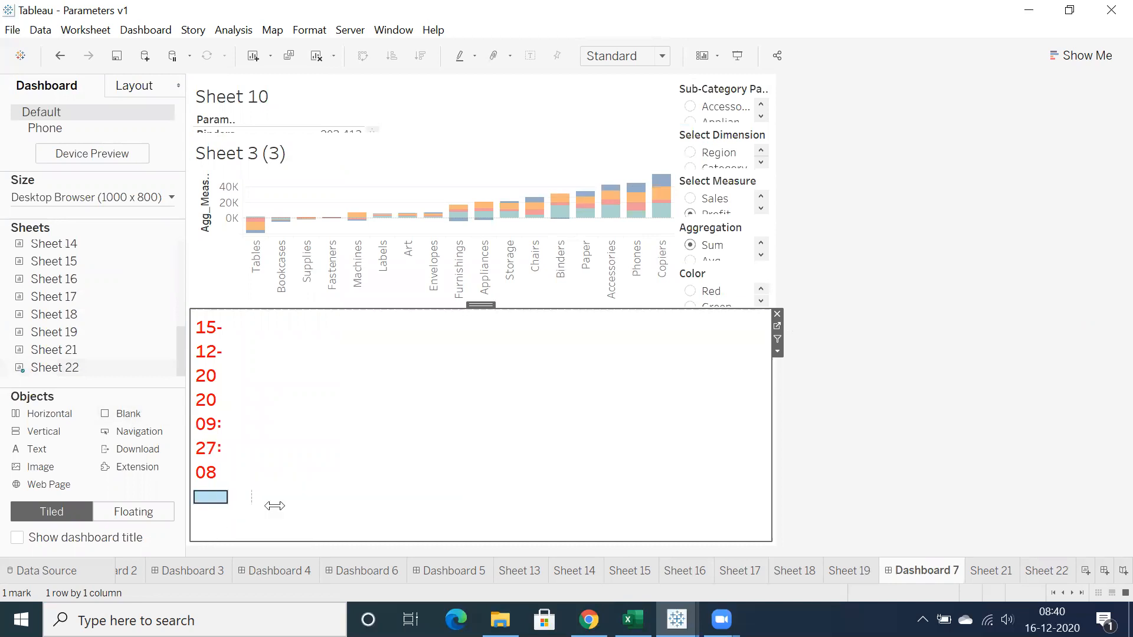
left_click_drag(641, 498, 640, 498)
left_click(475, 431)
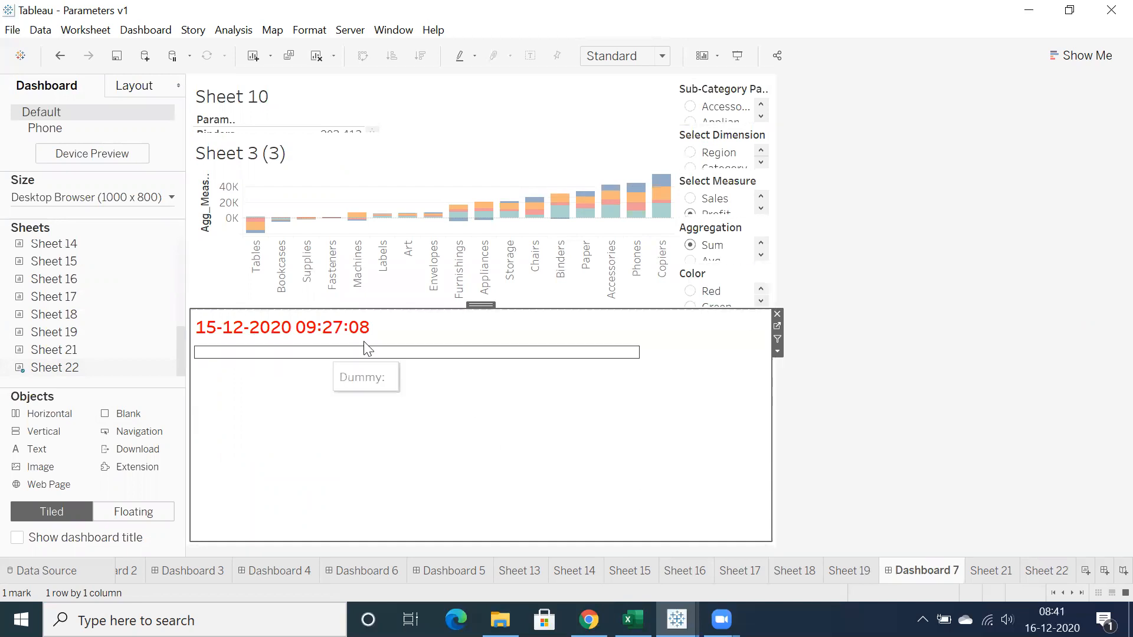
left_click_drag(511, 311, 458, 510)
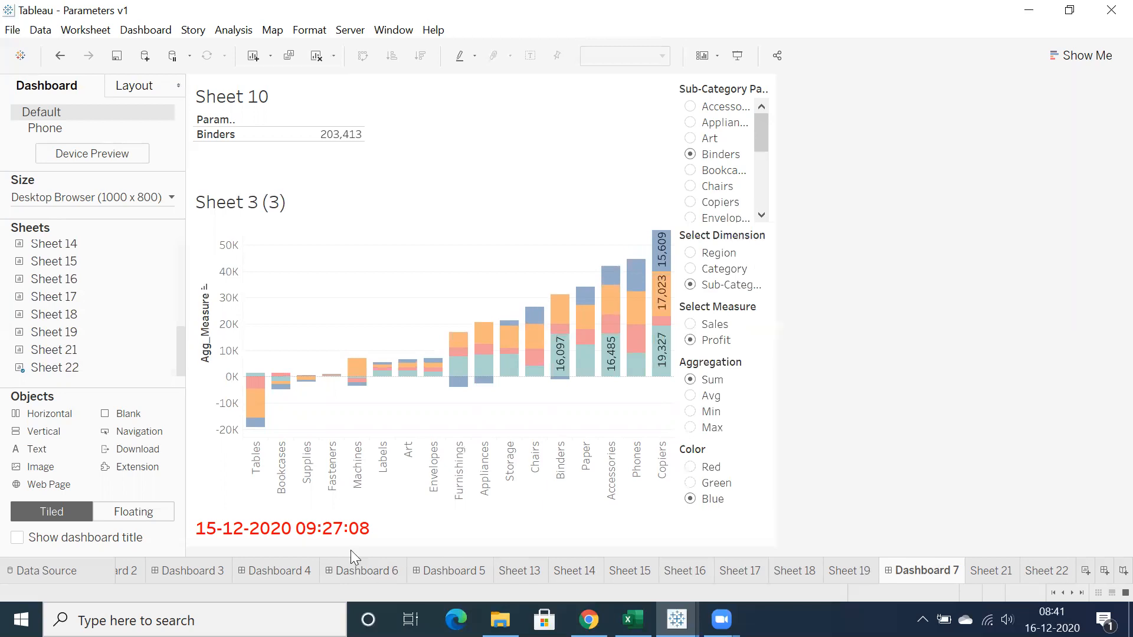
left_click(389, 537)
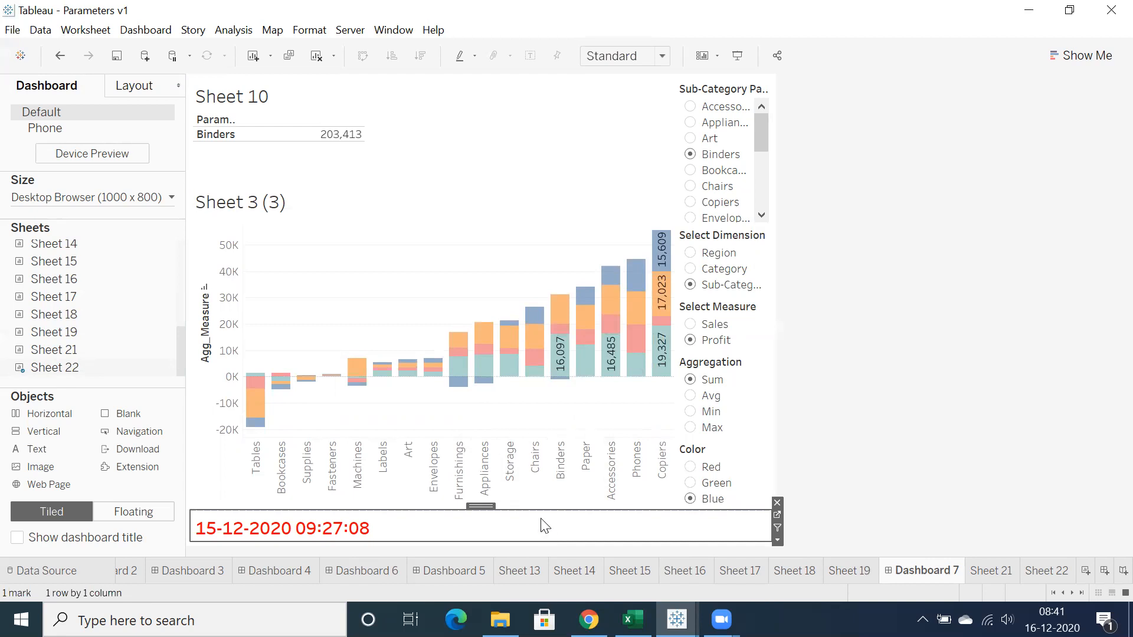
Look at Sheet 21 for comparison, and place Area Code (factTable) on Rows in Sheet 22
left_click(983, 575)
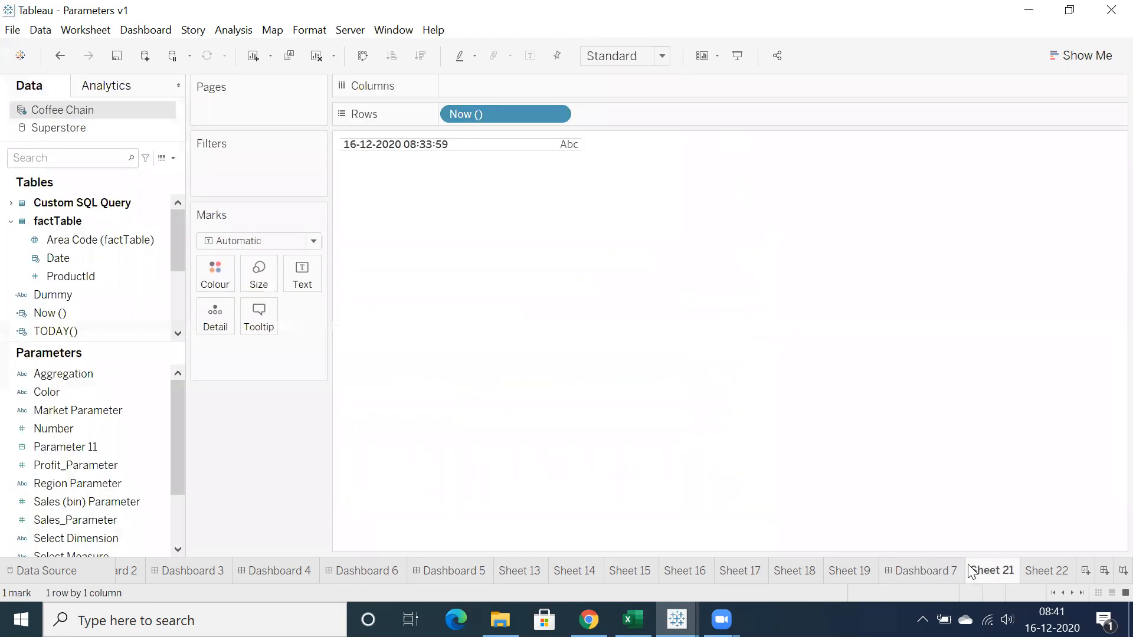
left_click(1053, 571)
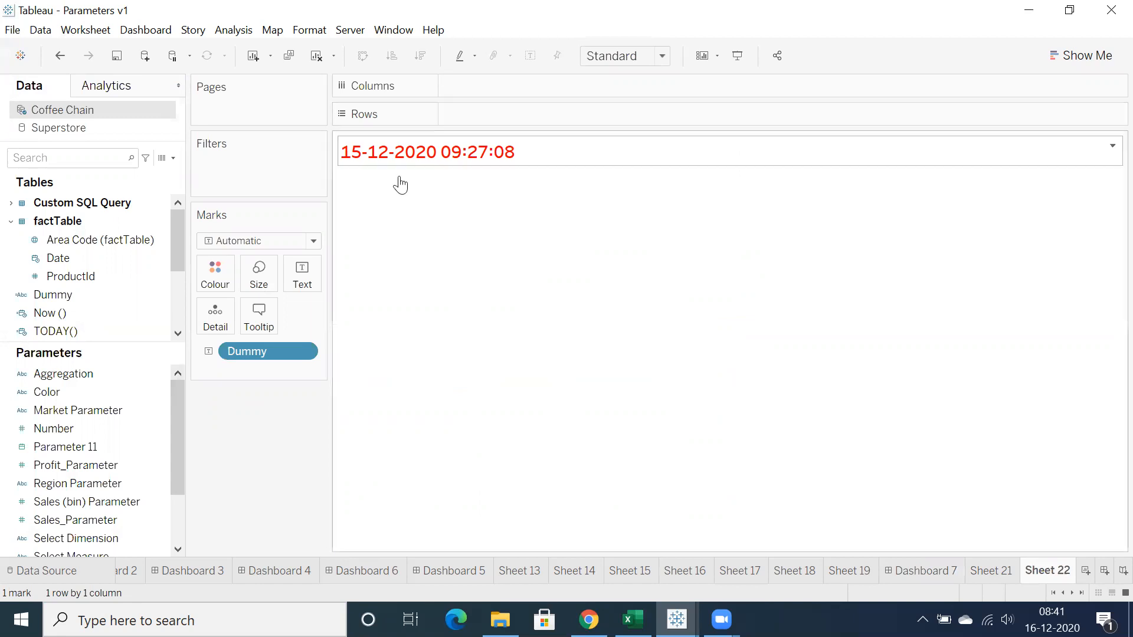
left_click_drag(62, 242, 475, 123)
mouse_move(455, 183)
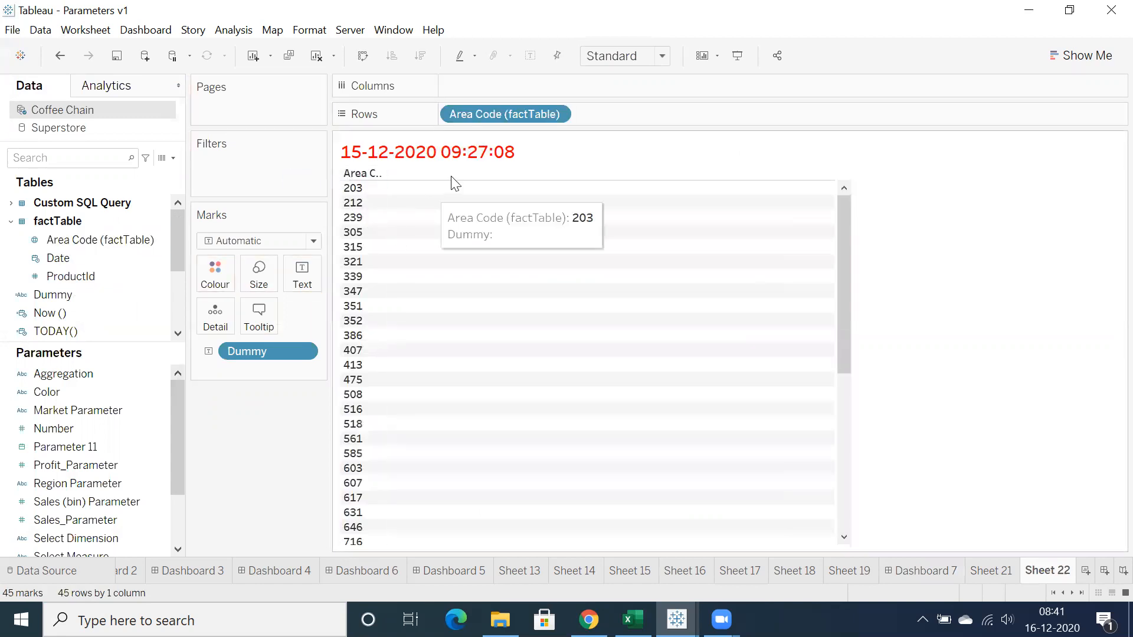
Hide the Area Code (factTable) row header in Sheet 22, and undo both the hiding and the field's placement on Rows
left_click(556, 114)
left_click(493, 242)
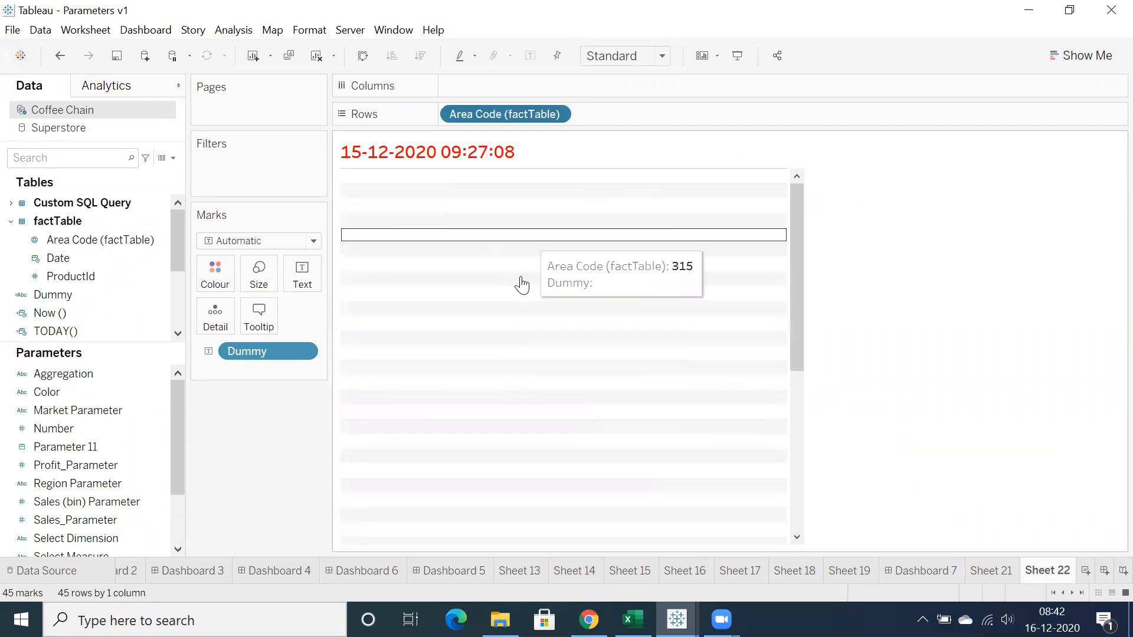
key("ctrl+z")
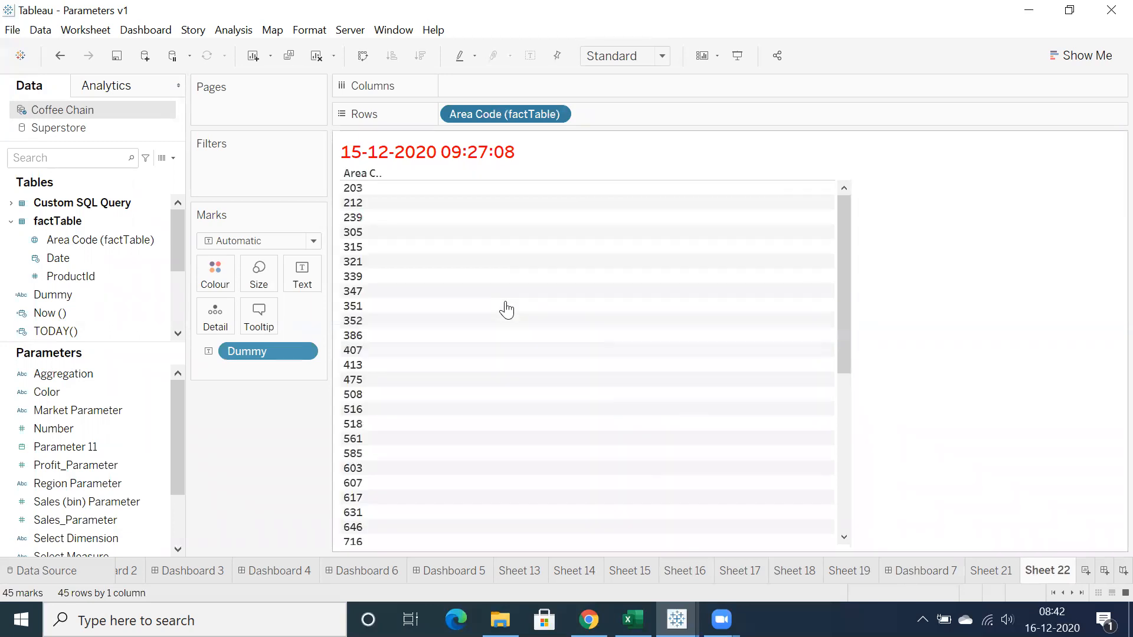
key("ctrl+z")
Look at the Dummy field's calculation, and close its editor
left_click(228, 355)
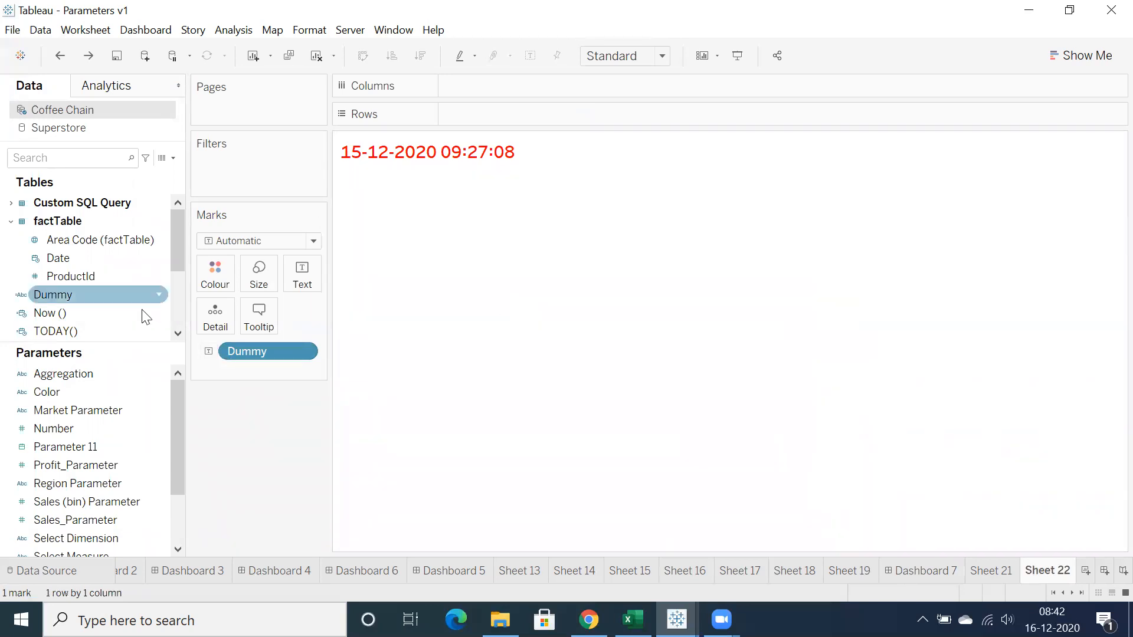
right_click(80, 291)
left_click(127, 96)
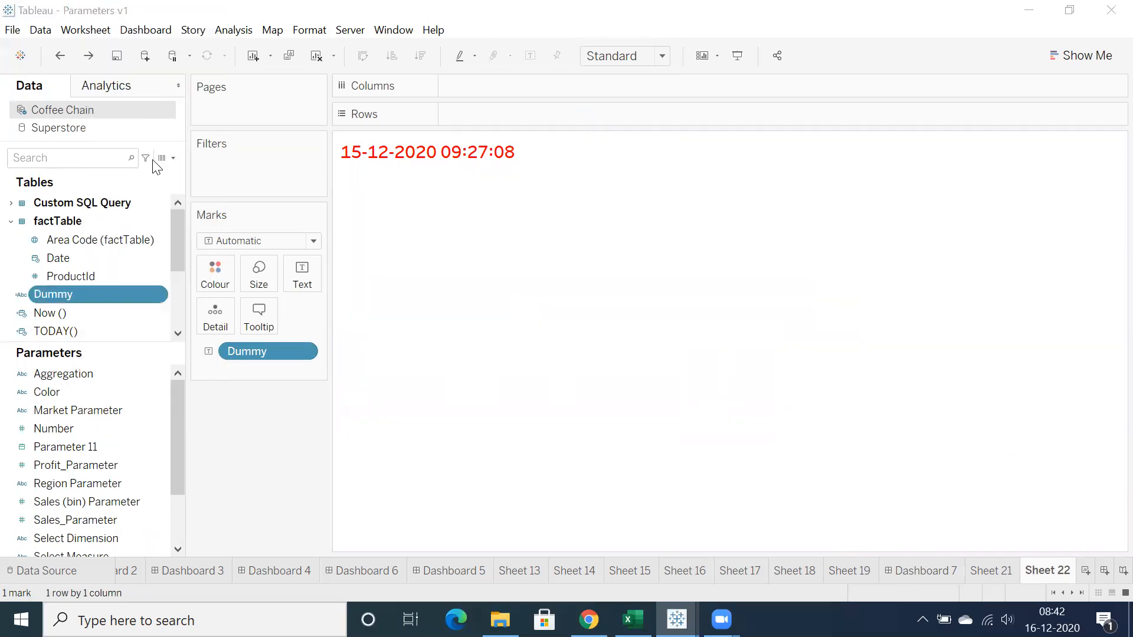
left_click_drag(152, 229, 126, 223)
left_click(172, 230)
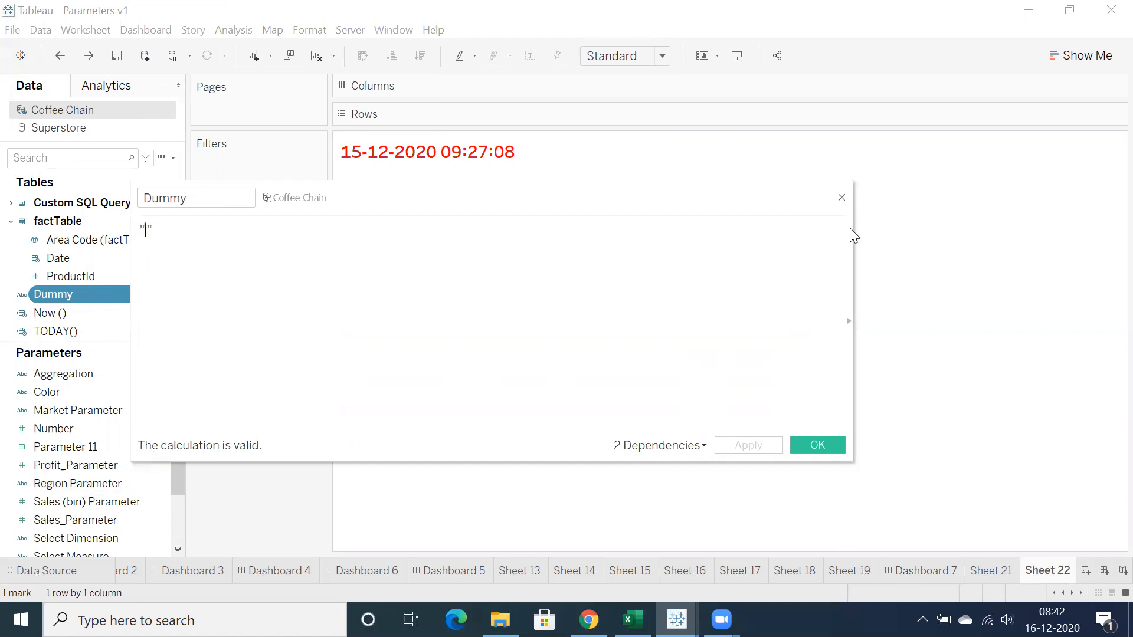
left_click(842, 199)
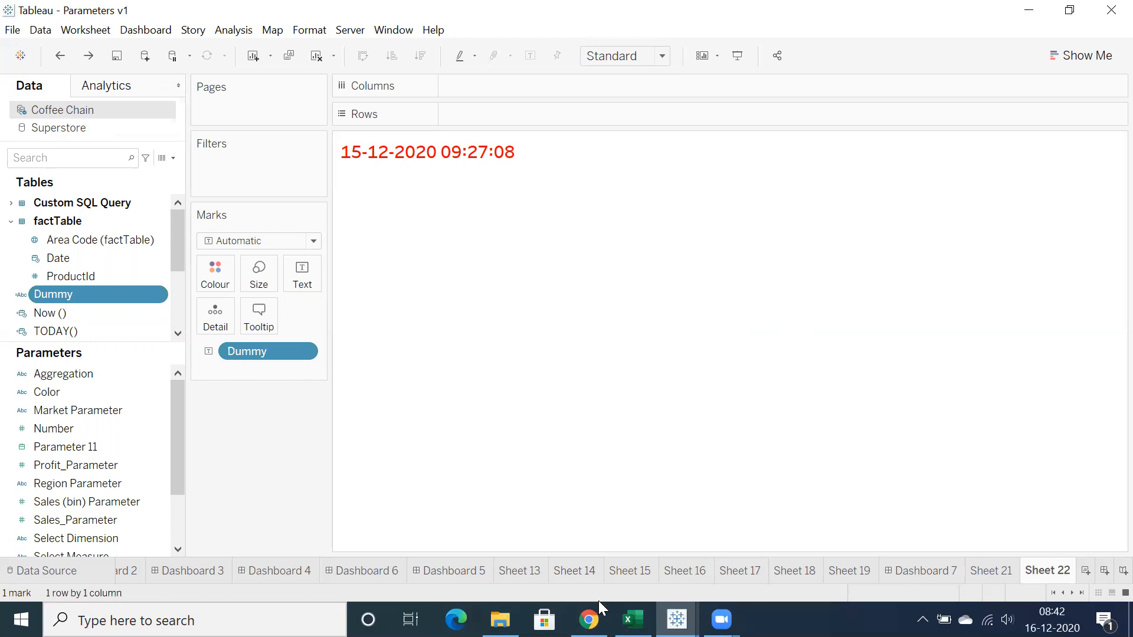
Save and close the Parameters v1 workbook, and maximize the new blank Book1 window
left_click(116, 62)
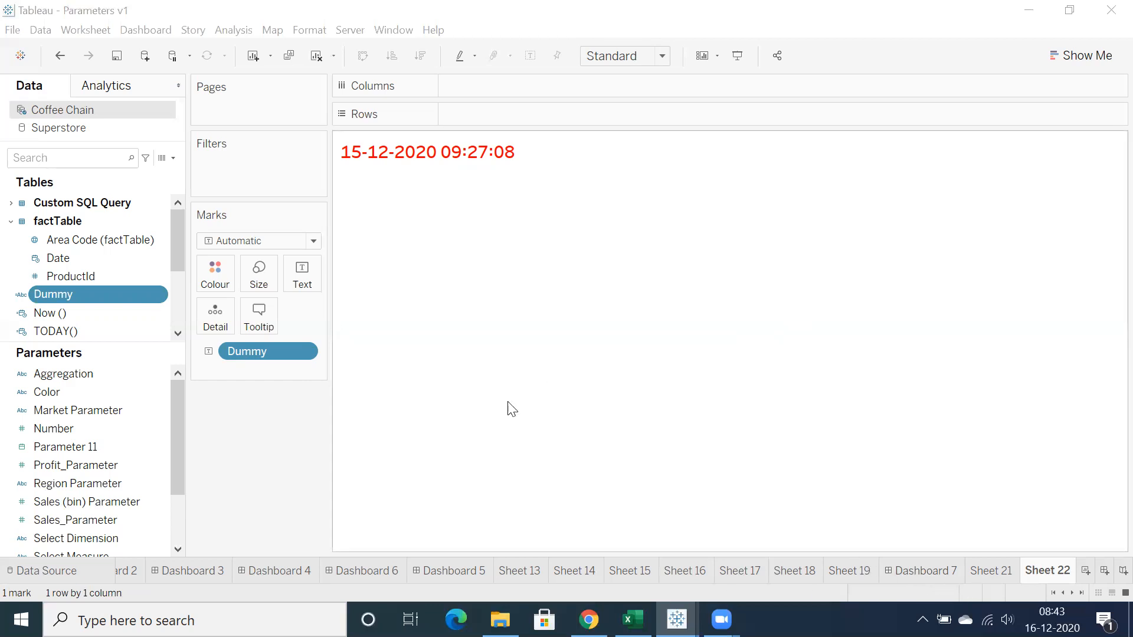
left_click(1110, 10)
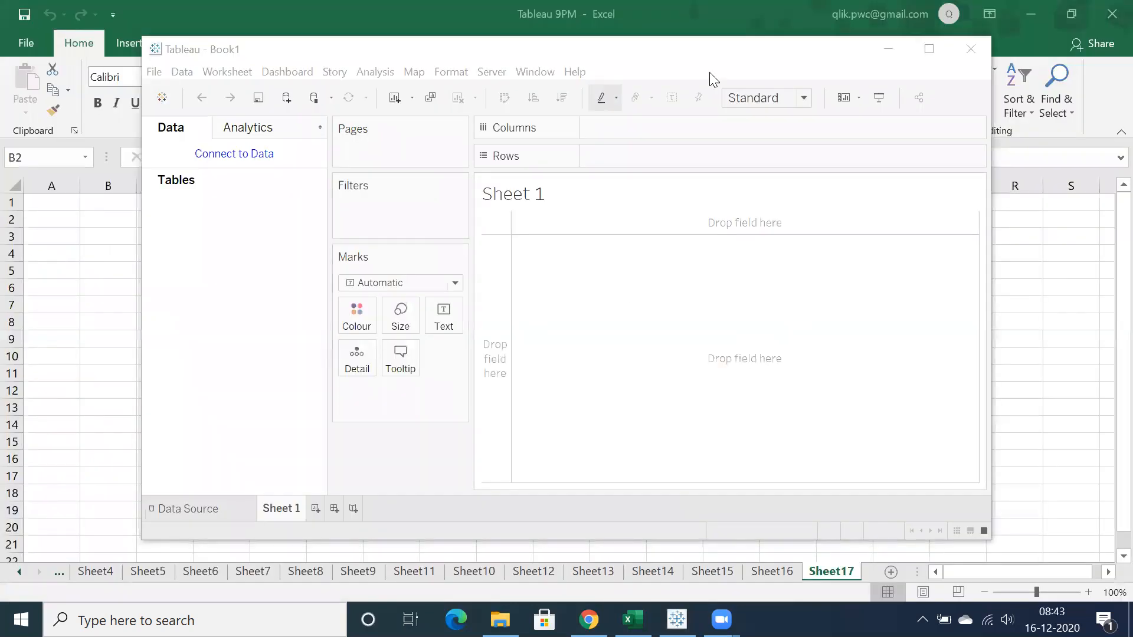
left_click(929, 49)
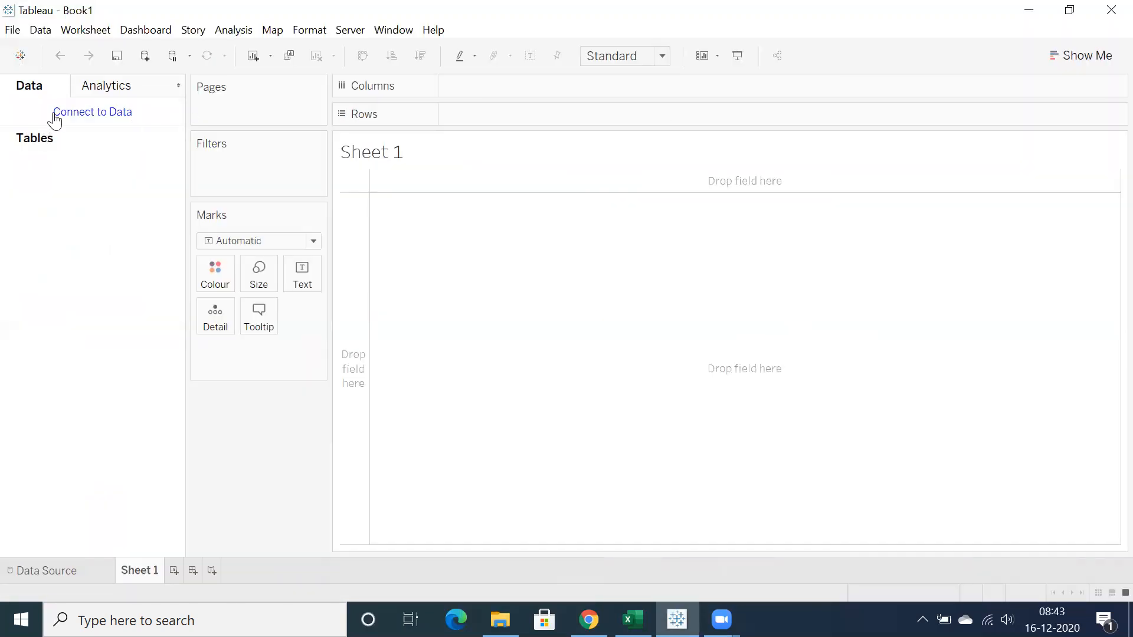
Connect Book1 to the Sample - Superstore Excel workbook with its Orders table, and open Sheet 1
left_click(79, 115)
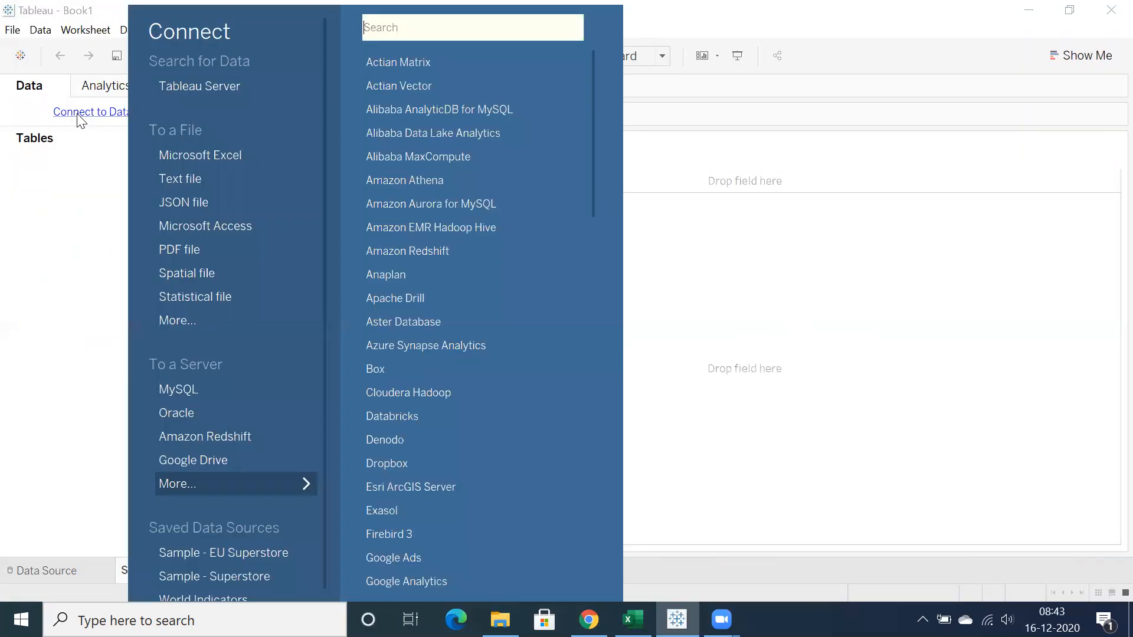
left_click(219, 157)
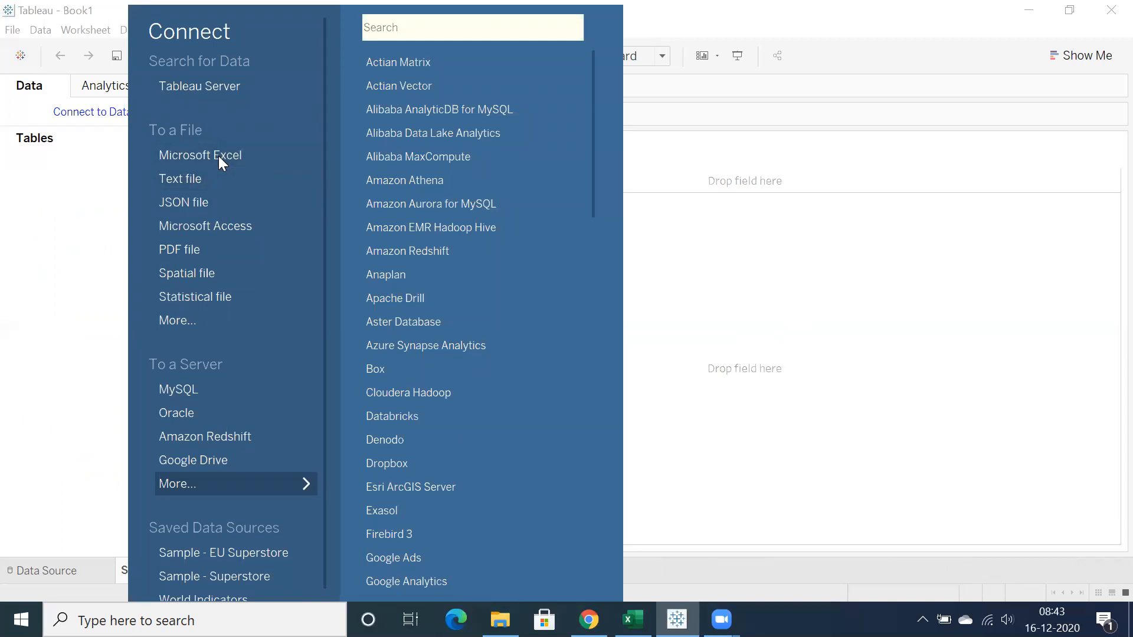
left_click(214, 189)
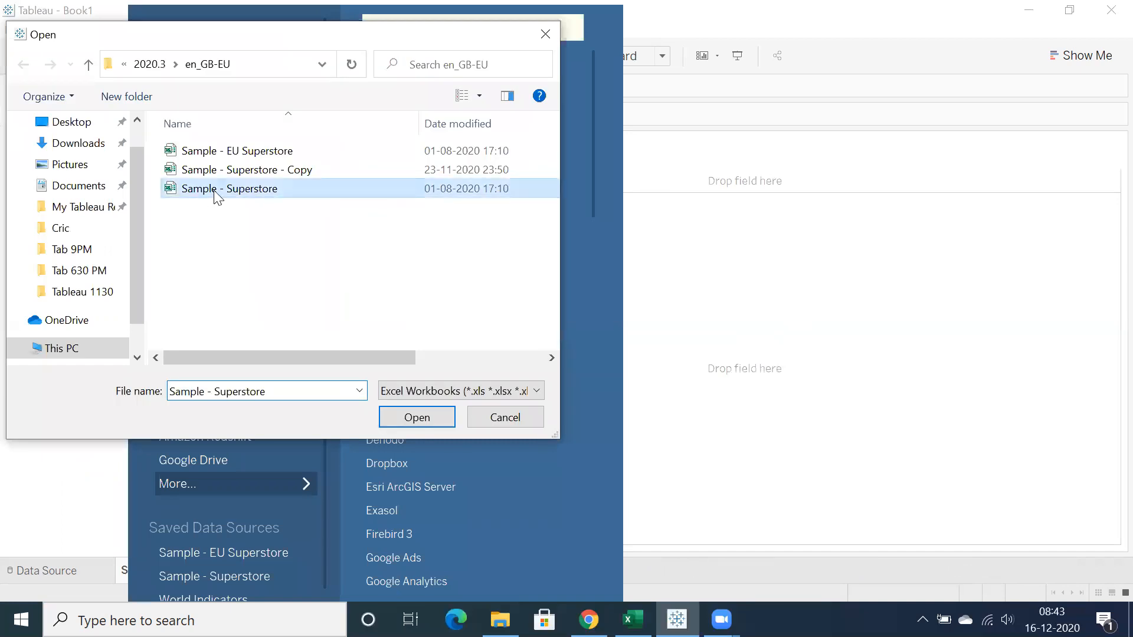
left_click(418, 418)
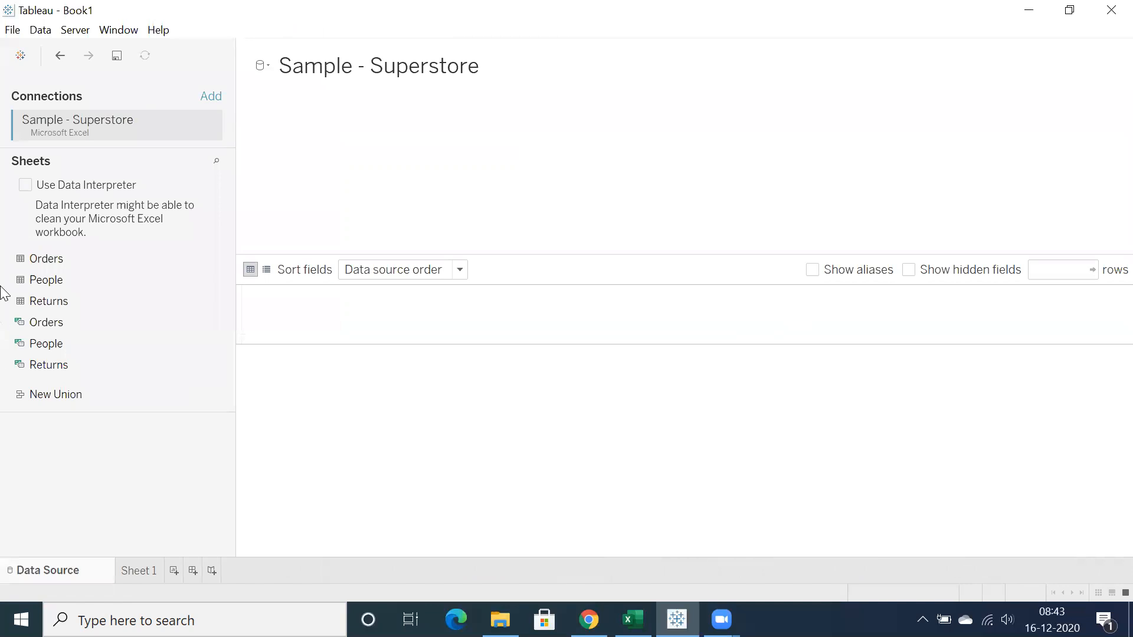
left_click_drag(50, 263, 328, 185)
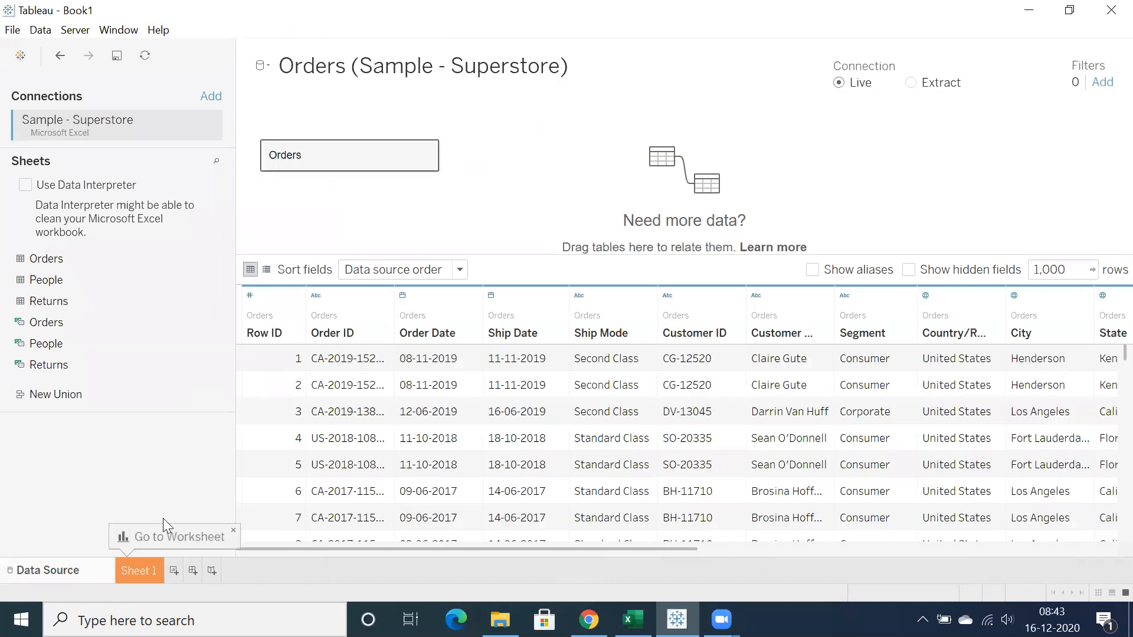
left_click(138, 570)
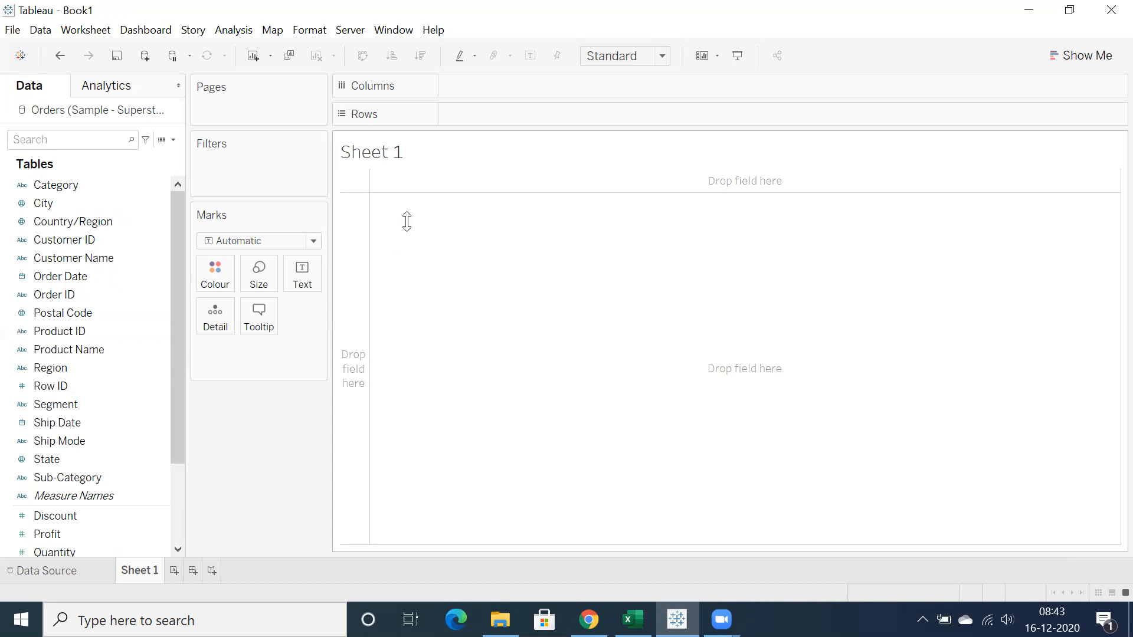
Examine the fields that can be inserted into Sheet 1's title, and cancel the title edit
double_click(406, 160)
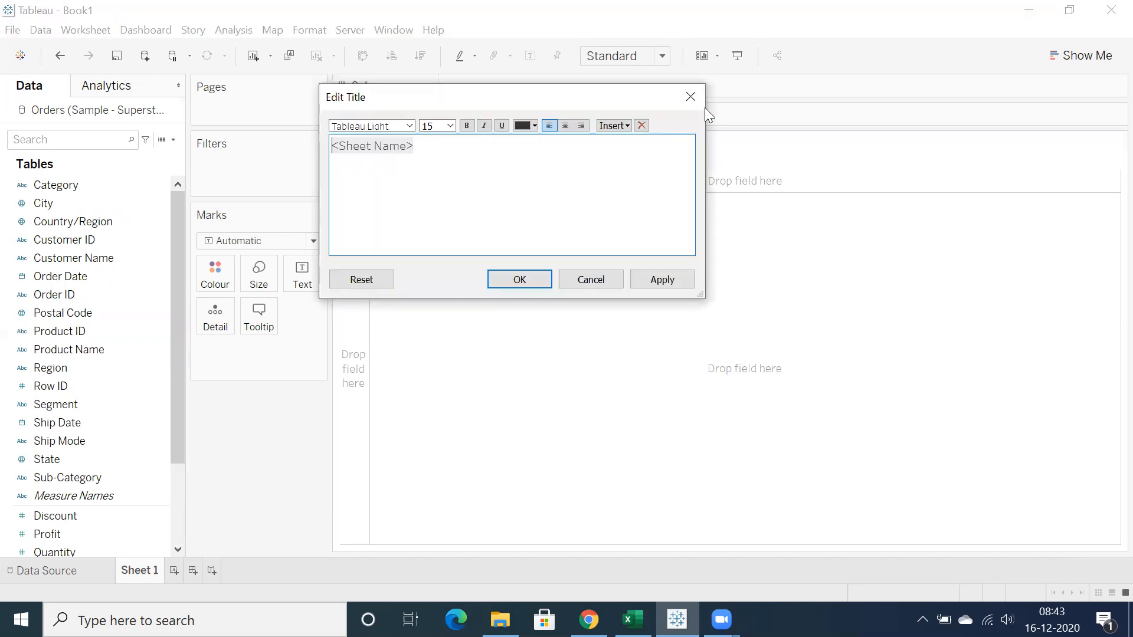
left_click(613, 126)
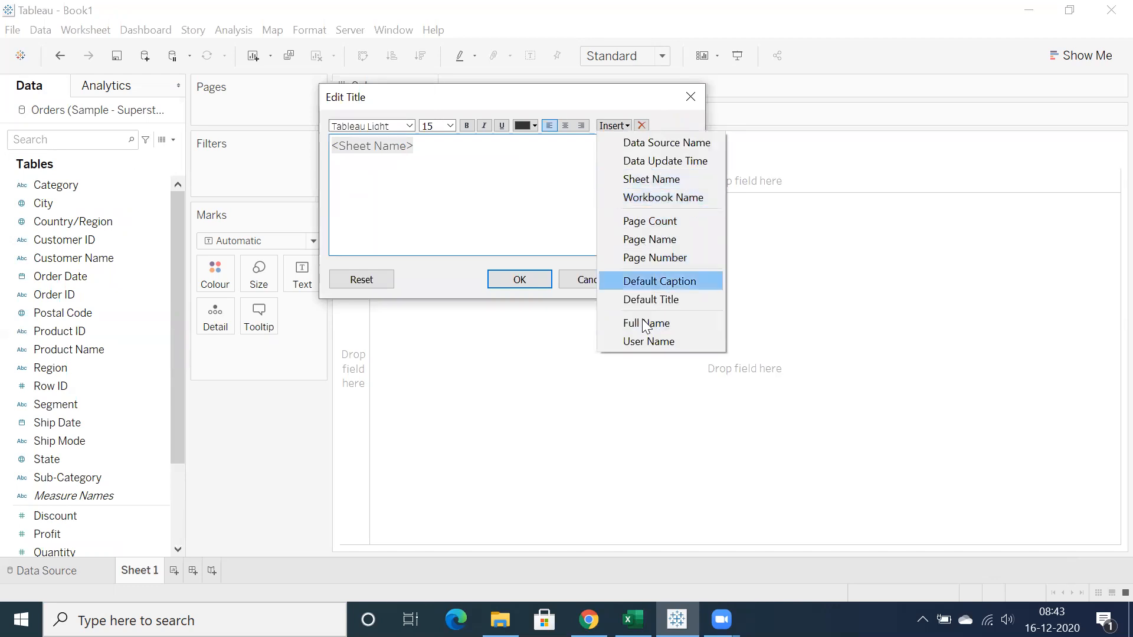
left_click(563, 197)
left_click(602, 279)
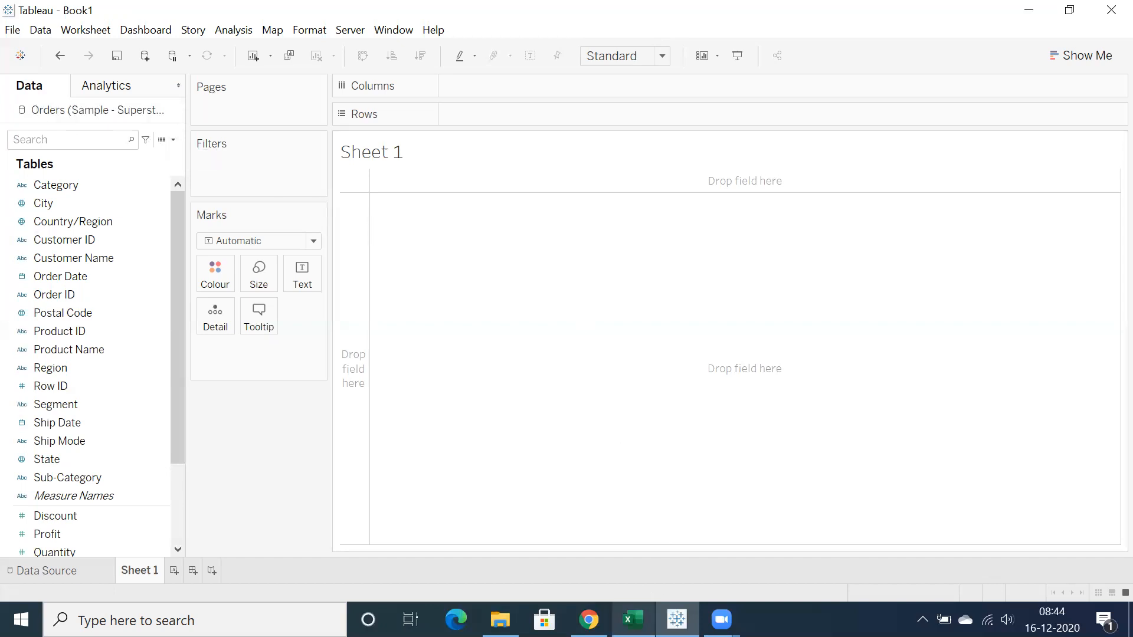
Switch to the Tableau 9PM workbook in Excel, enter Dec-16-2020 in cell O6 of Sheet17, and autofit column O
left_click(633, 620)
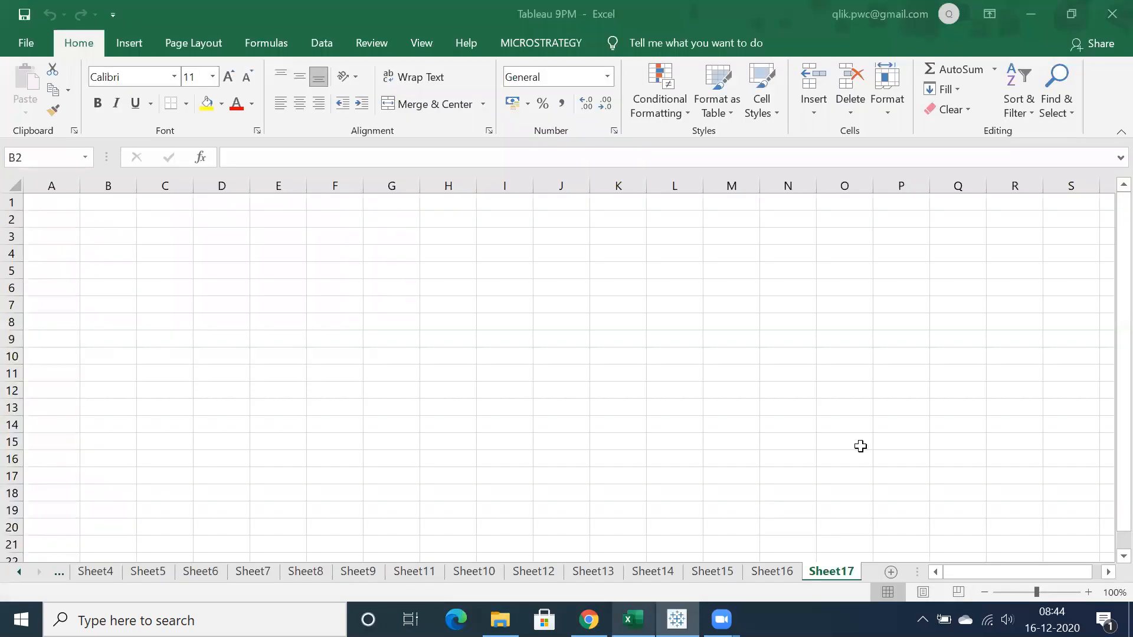
left_click(844, 291)
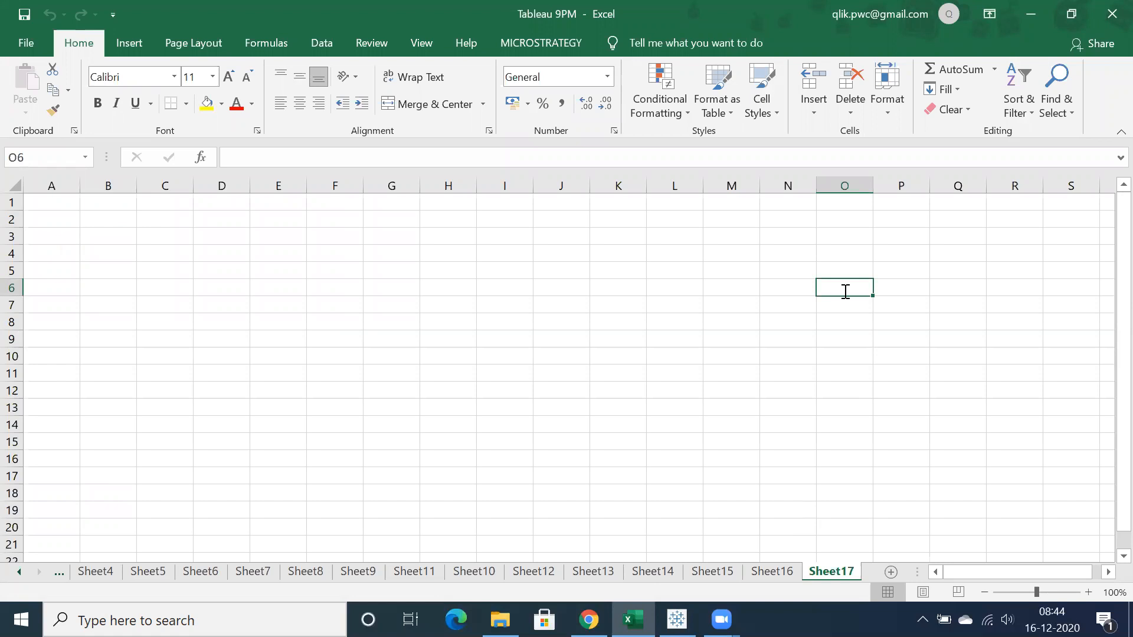
type("Dec-16-2020")
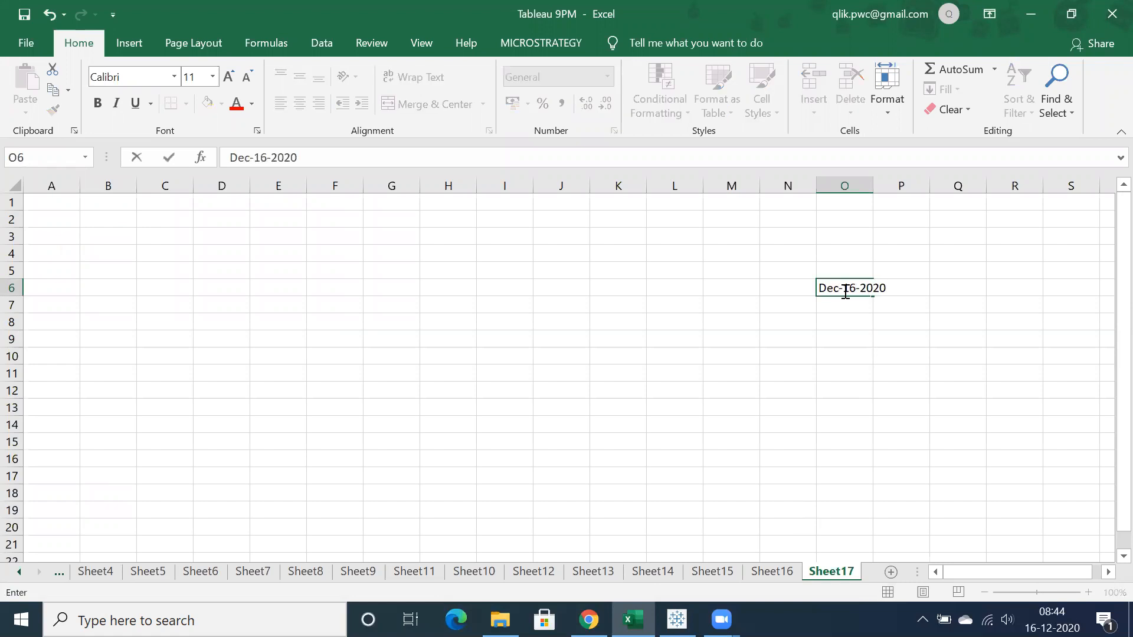
key("Return")
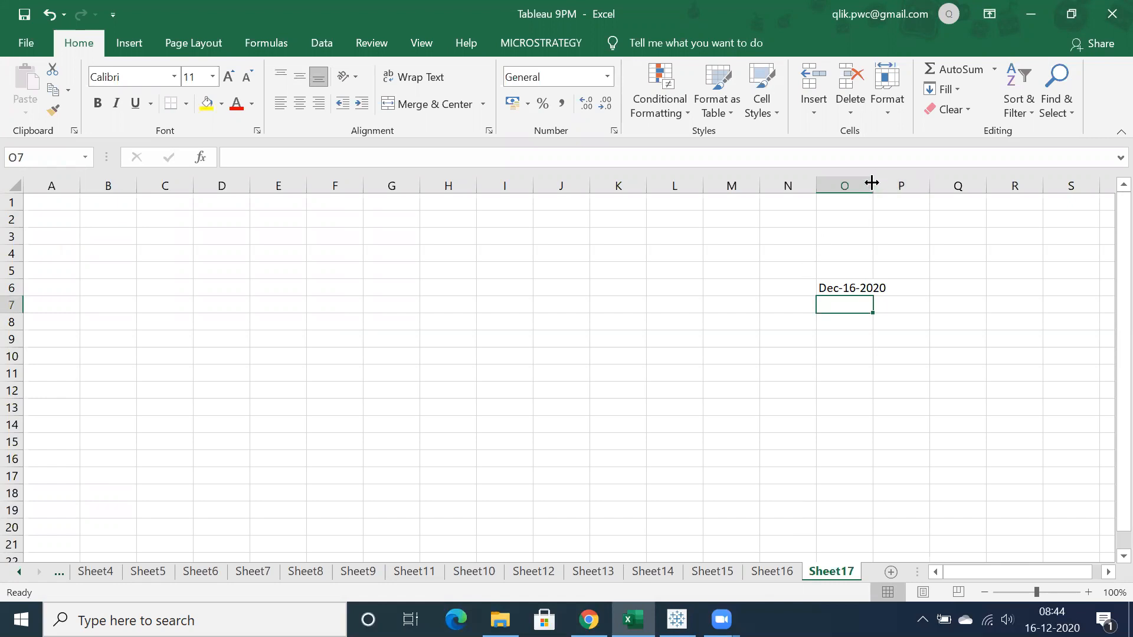
double_click(873, 183)
left_click(912, 285)
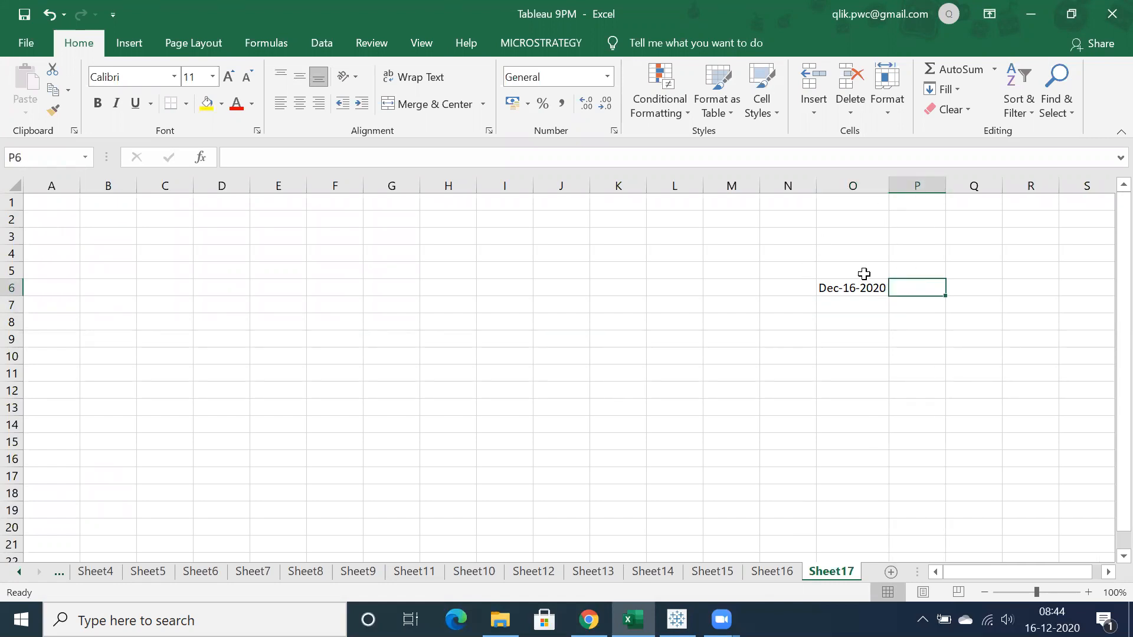
Enter Dec-15-2020 in cell O7
left_click(831, 307)
type("D")
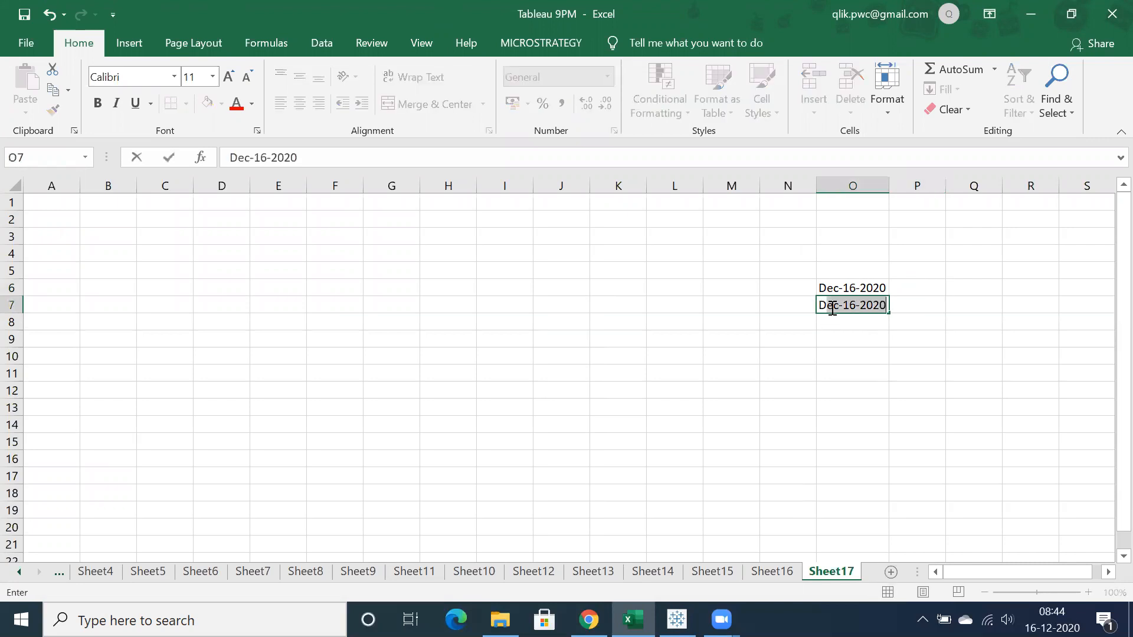
type("ec-15")
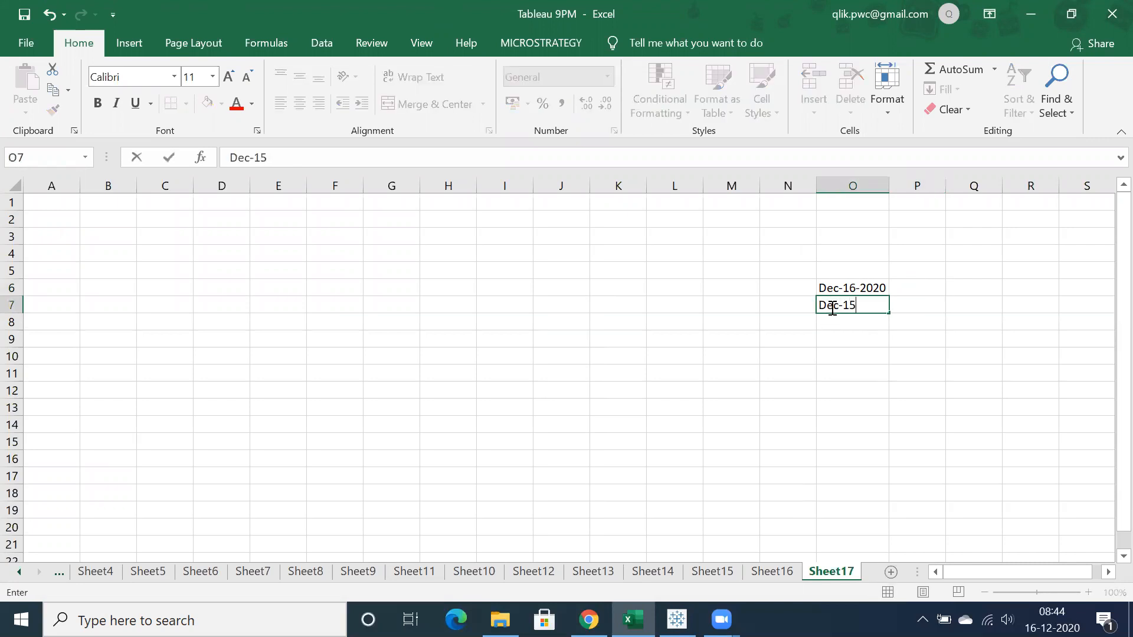
type("-2020")
key("Return")
Try to fill the date series from O6:O7 down to row 14, and undo the fill
left_click_drag(844, 290, 888, 433)
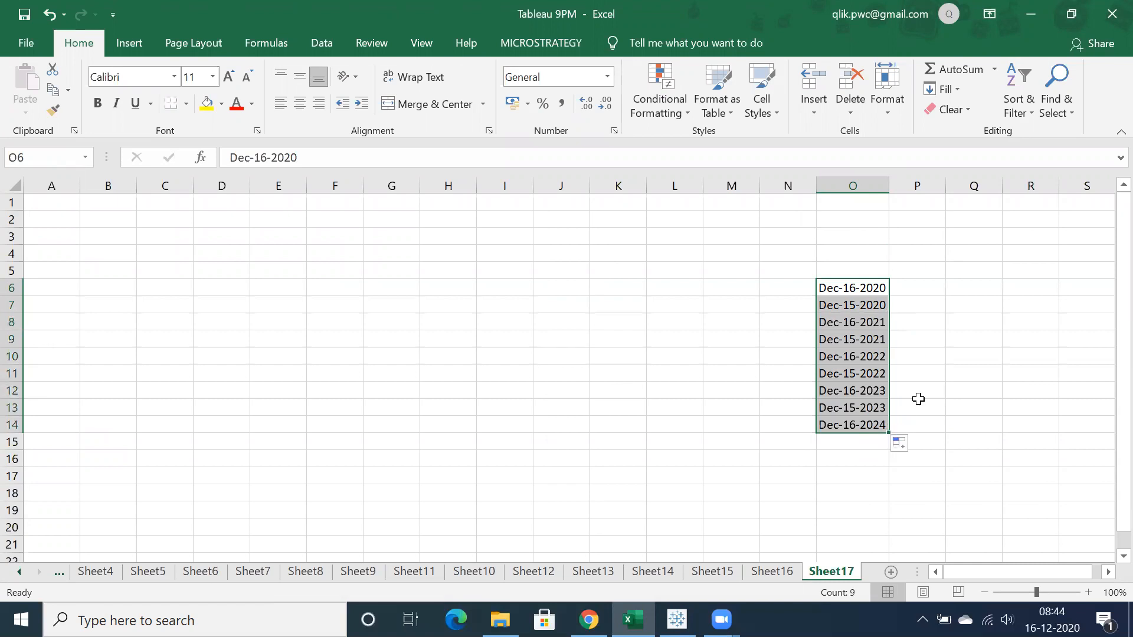
key("ctrl+z")
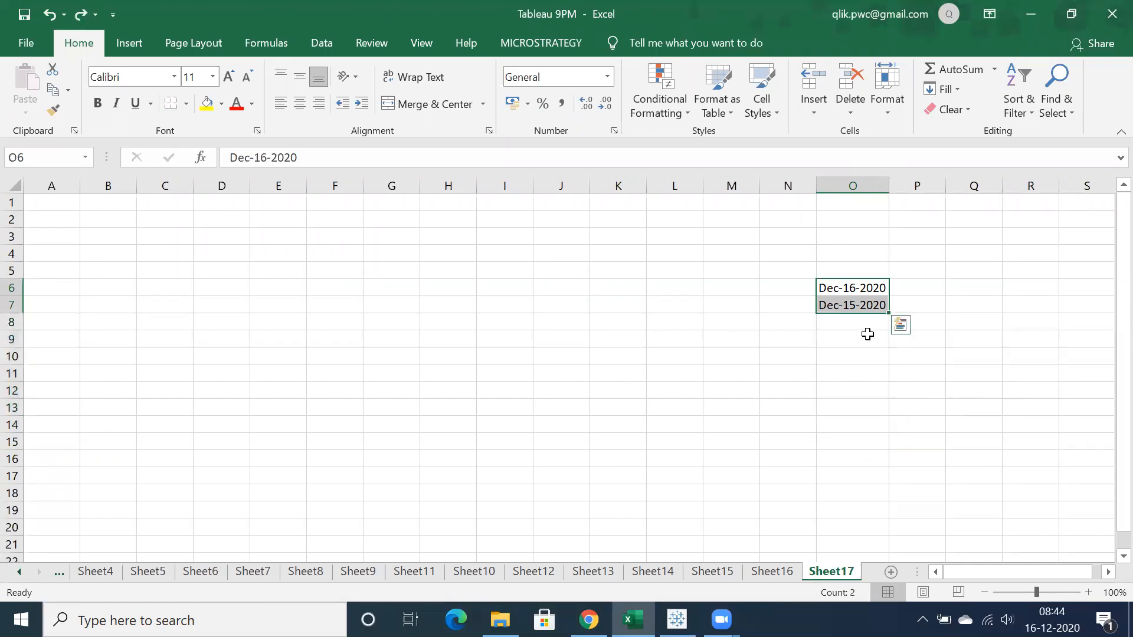
Enter Dec-14-2020, Dec-13-2020 and Dec-12-2020 in cells O8 to O10
left_click(859, 325)
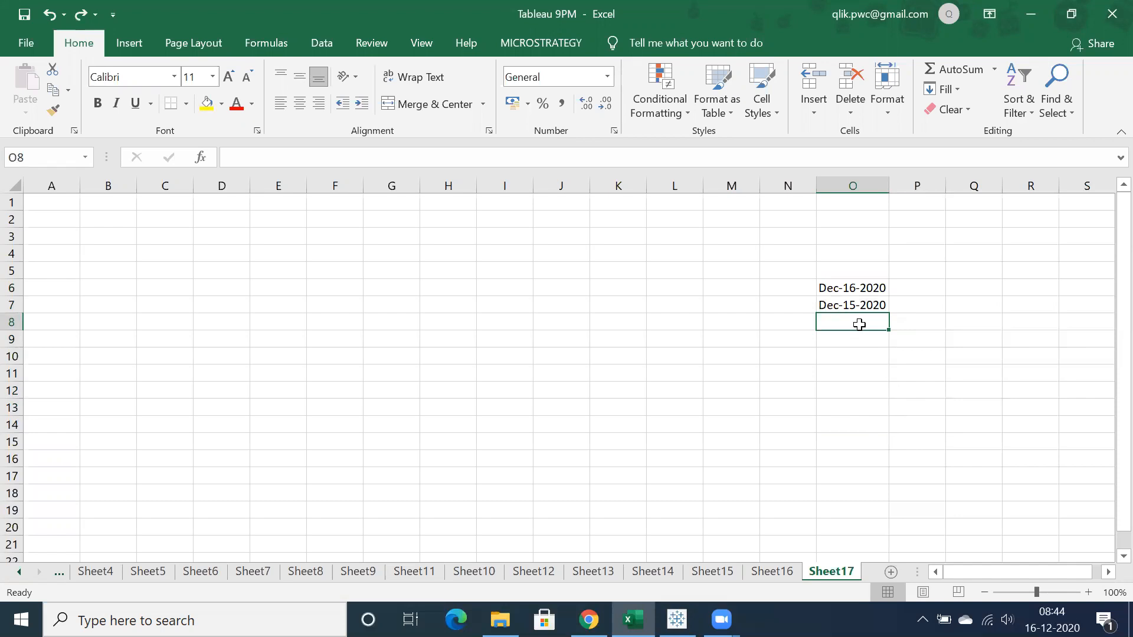
type("Dec-14-2020")
key("ctrl+Return")
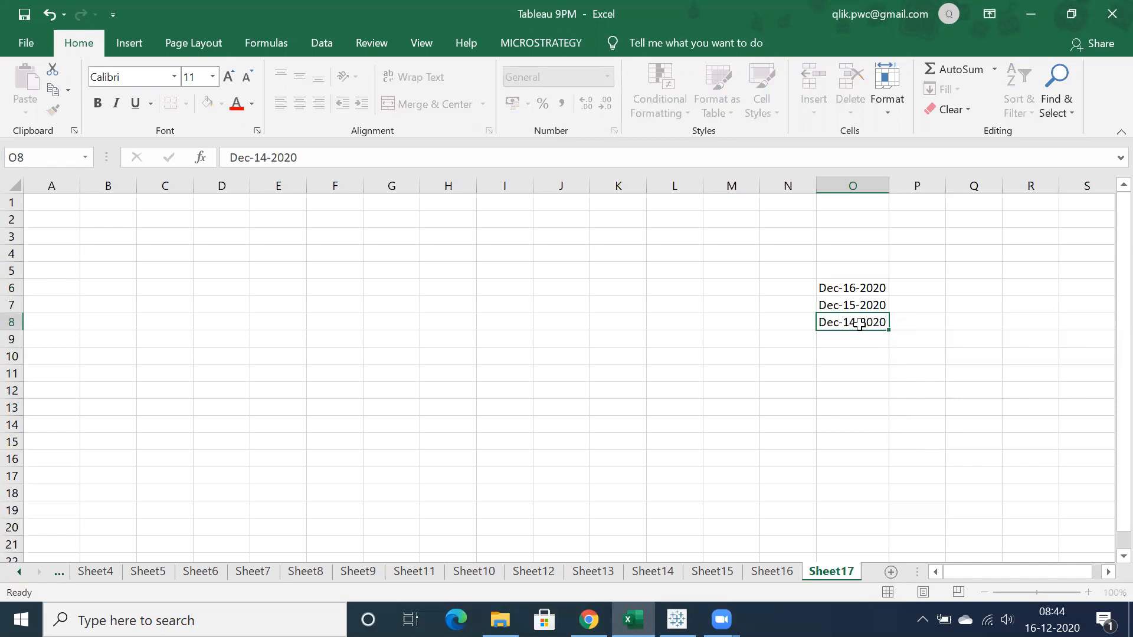
key("Return")
type("\\D")
key("BackSpace")
key("BackSpace")
key("BackSpace")
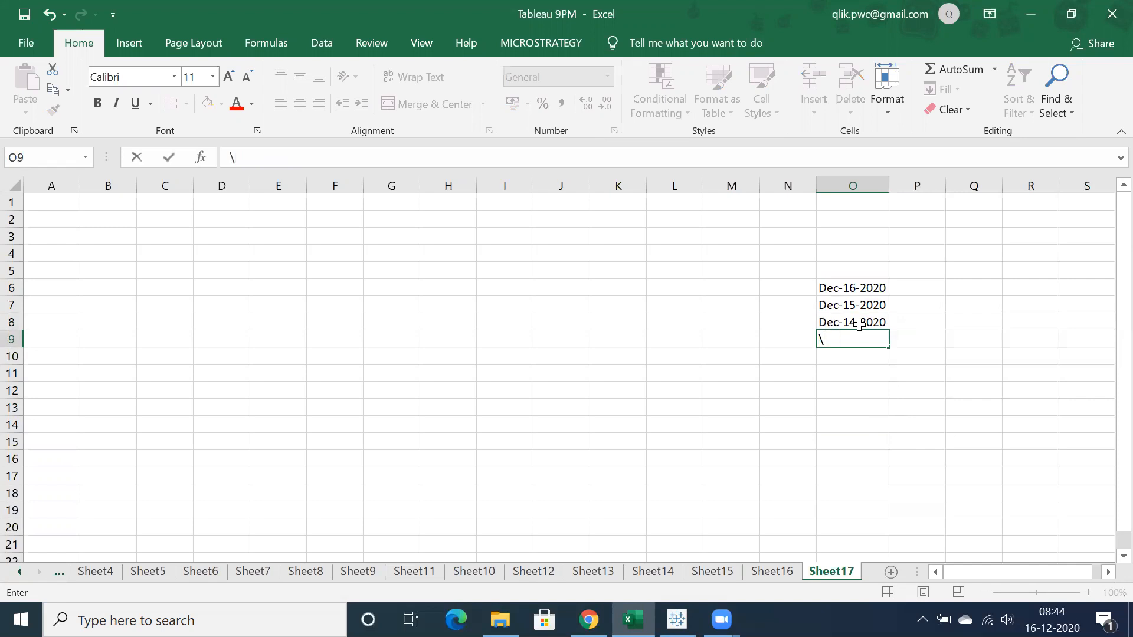
type("Dec-13-2020")
key("Return")
type("D")
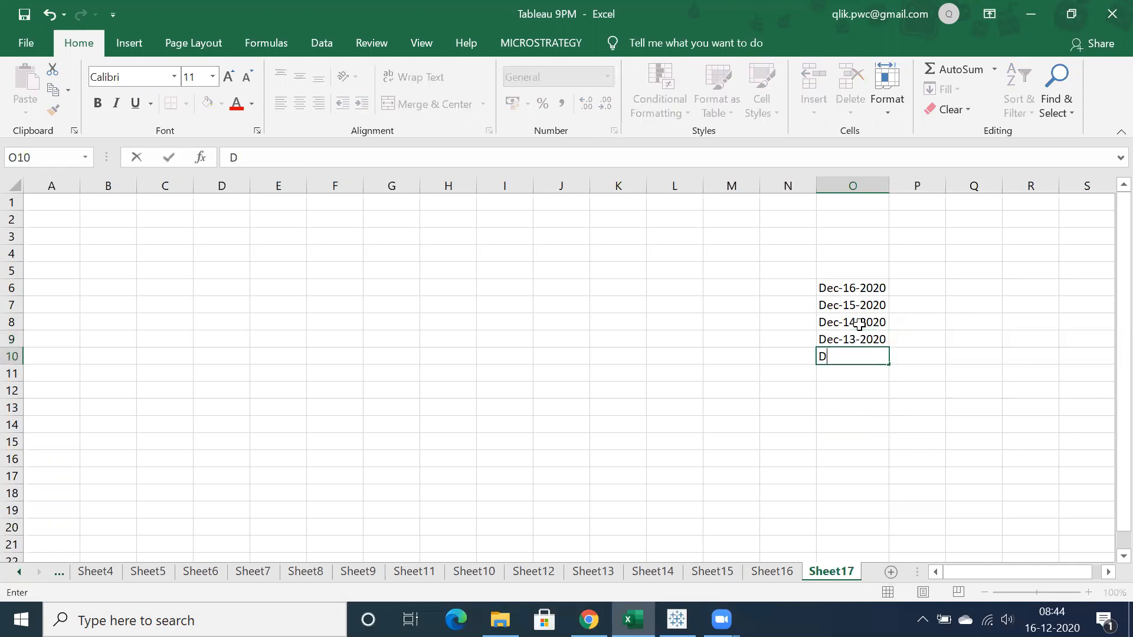
type("ec-12-2020")
key("Return")
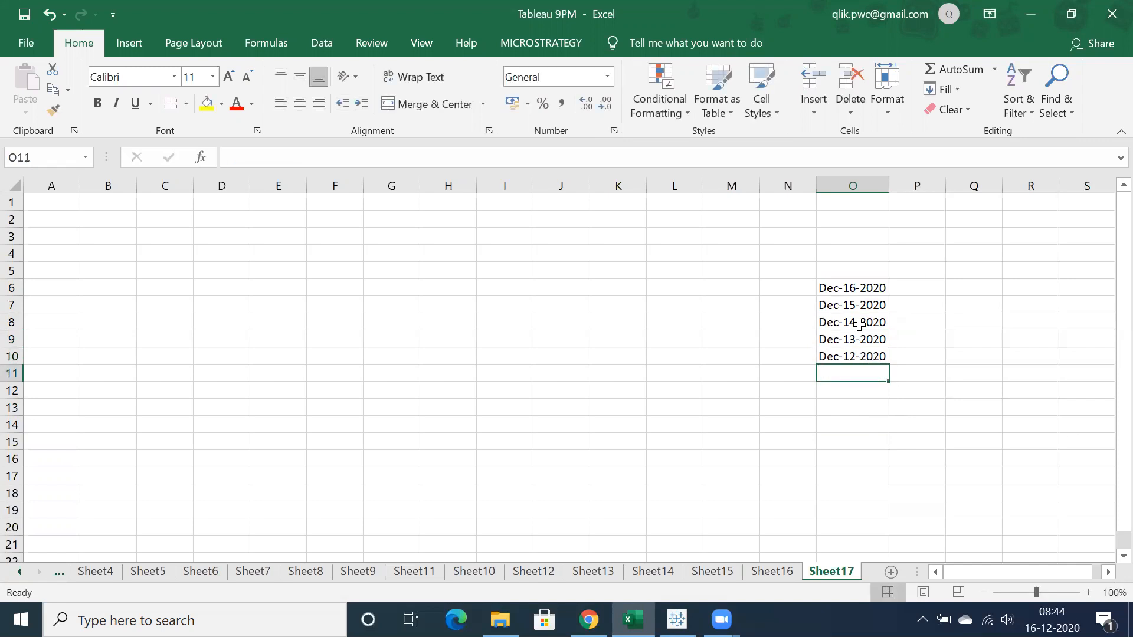
Enter 2000 in cell P7 and 1800 in cell P8 beside the Dec-15 and Dec-14 dates
left_click(922, 302)
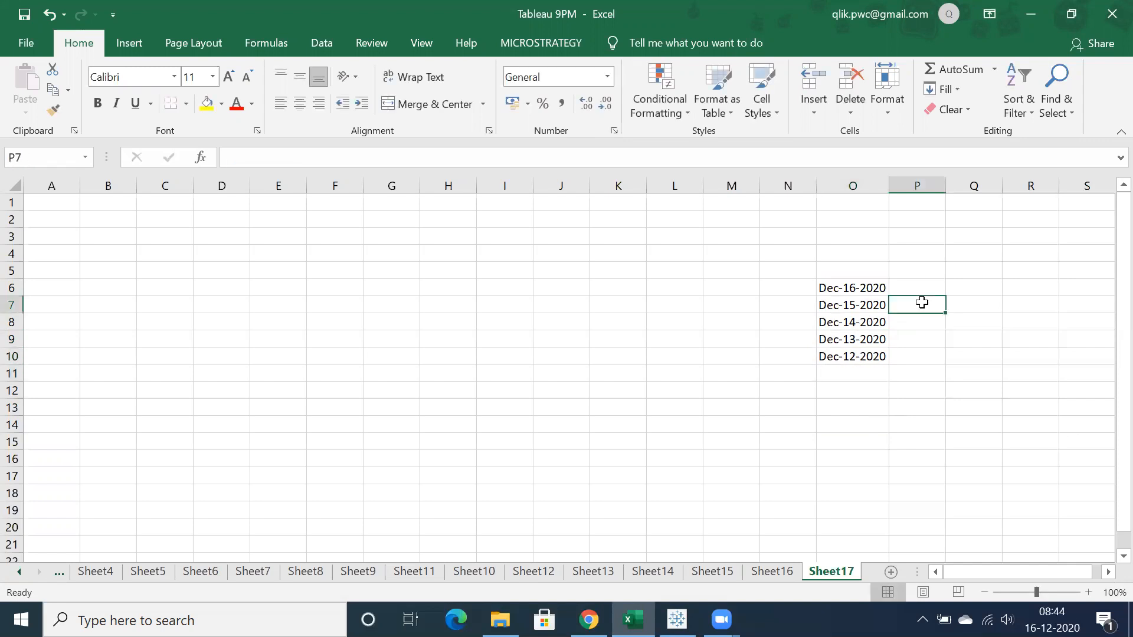
type("200")
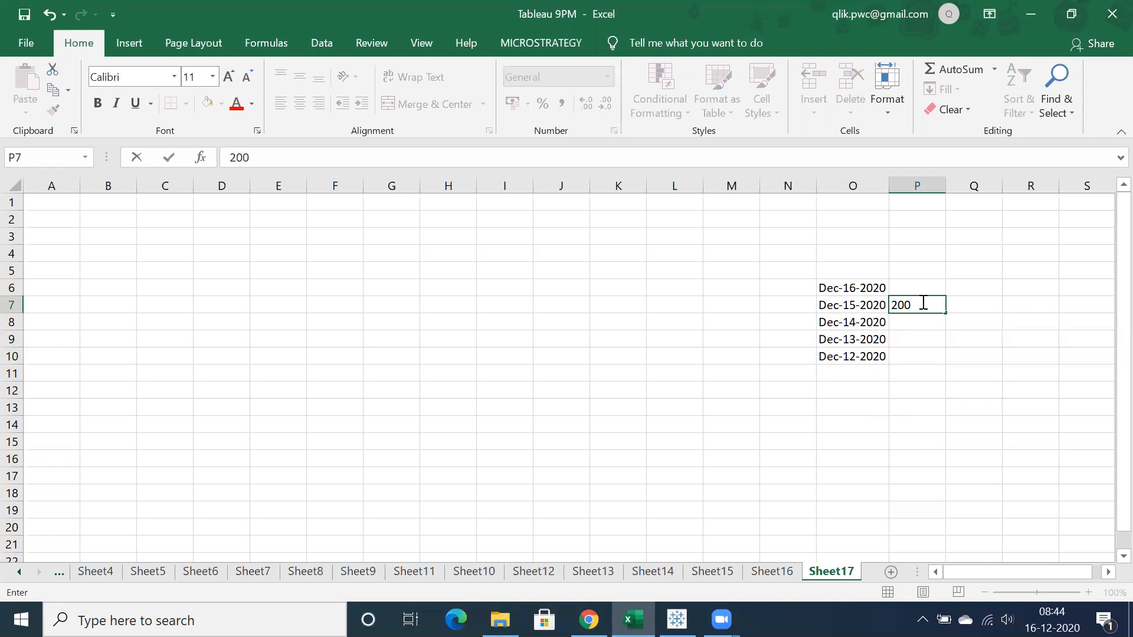
type("0")
key("Return")
type("1800")
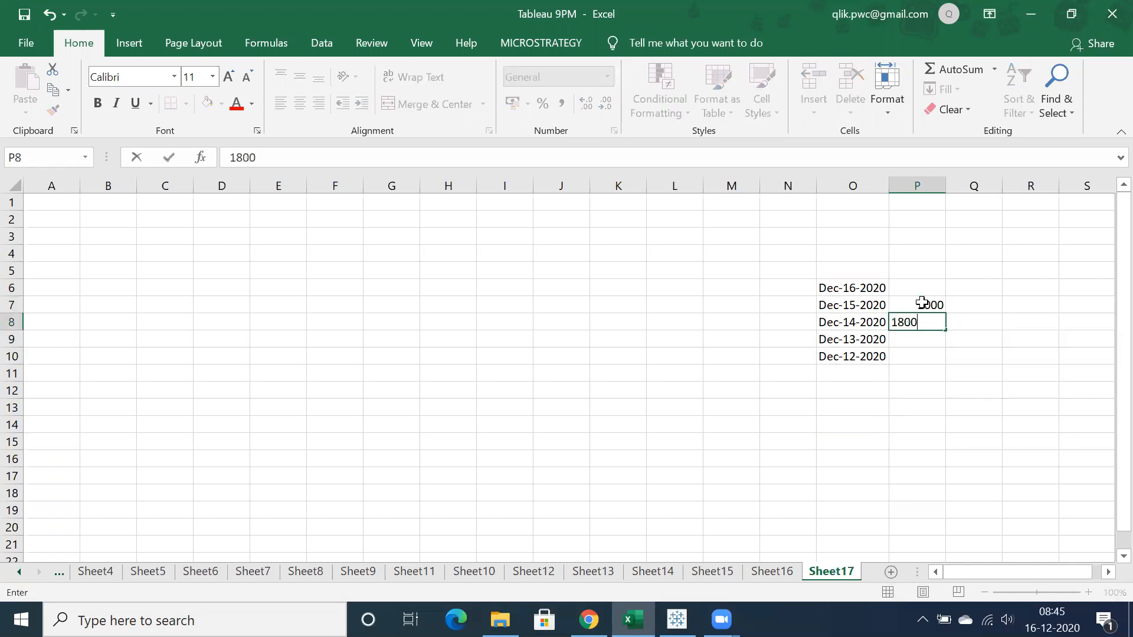
key("Return")
Fill the value series from P7:P8 down to cell P10
left_click(923, 303)
left_click_drag(925, 313, 938, 355)
left_click(878, 390)
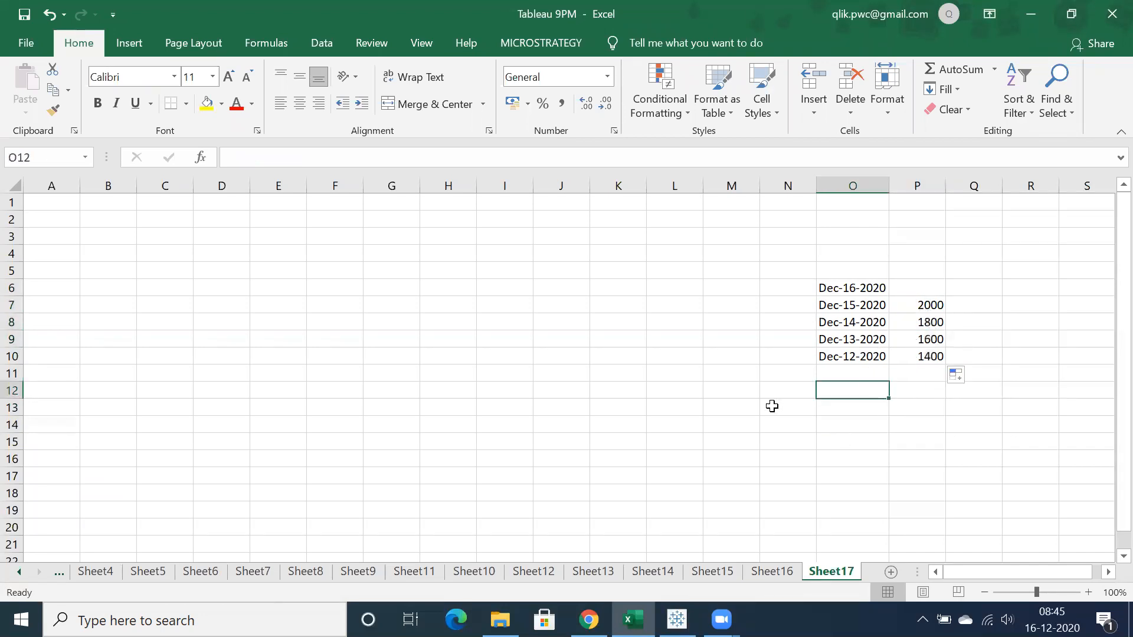
Examine the dates and their values in O6:P10 row by row, including the empty value cell for Dec-16-2020
left_click_drag(855, 302, 901, 347)
left_click_drag(855, 310, 908, 348)
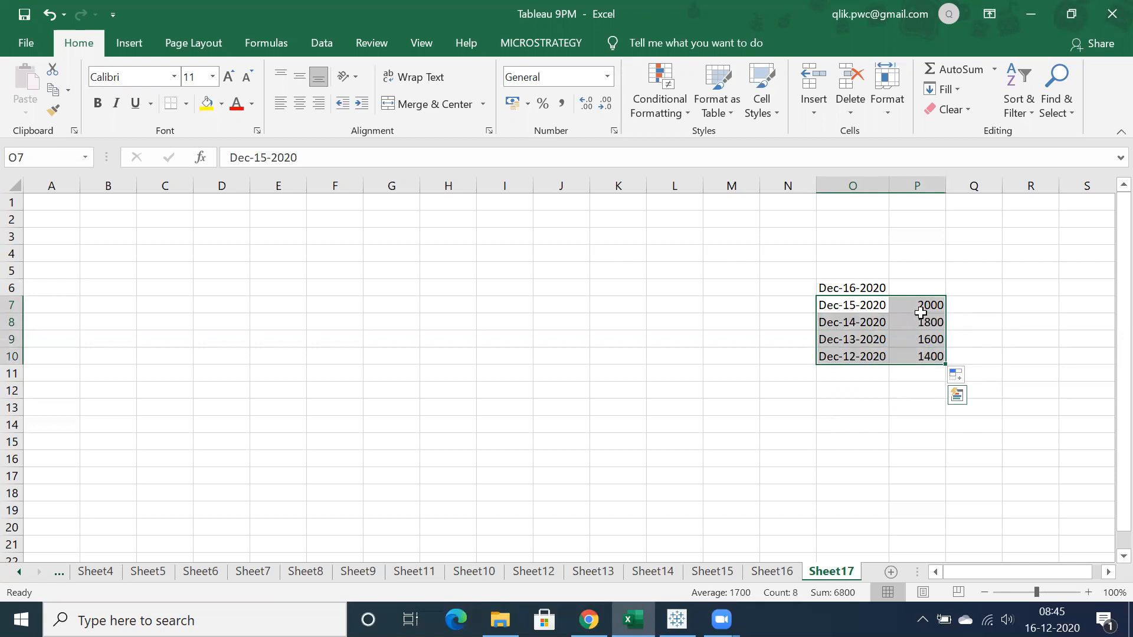
left_click(919, 354)
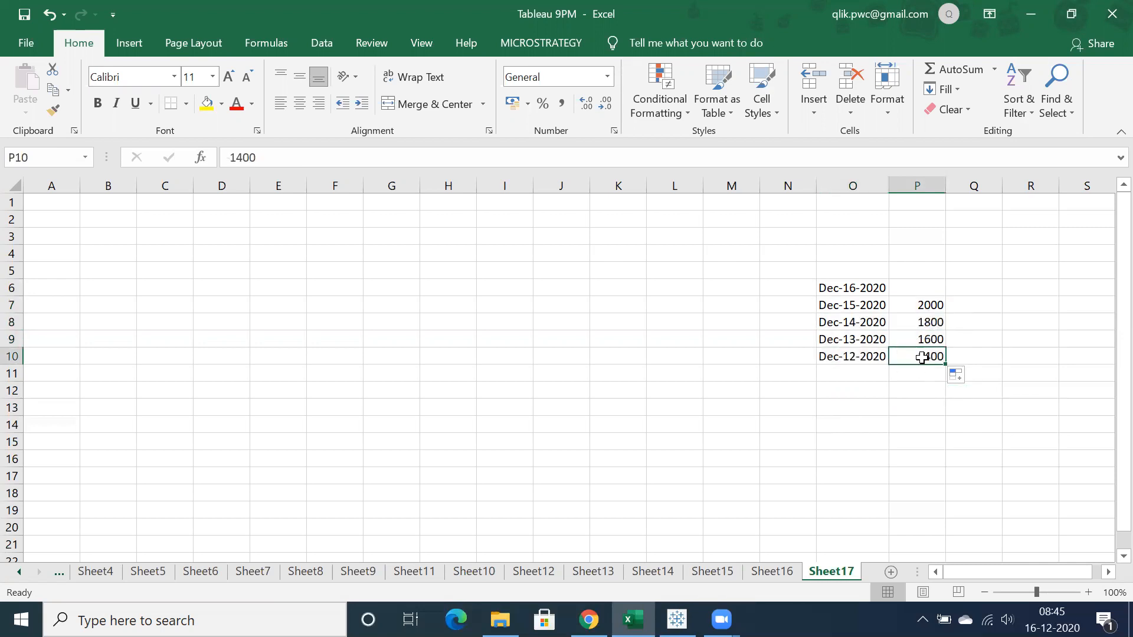
left_click(919, 341)
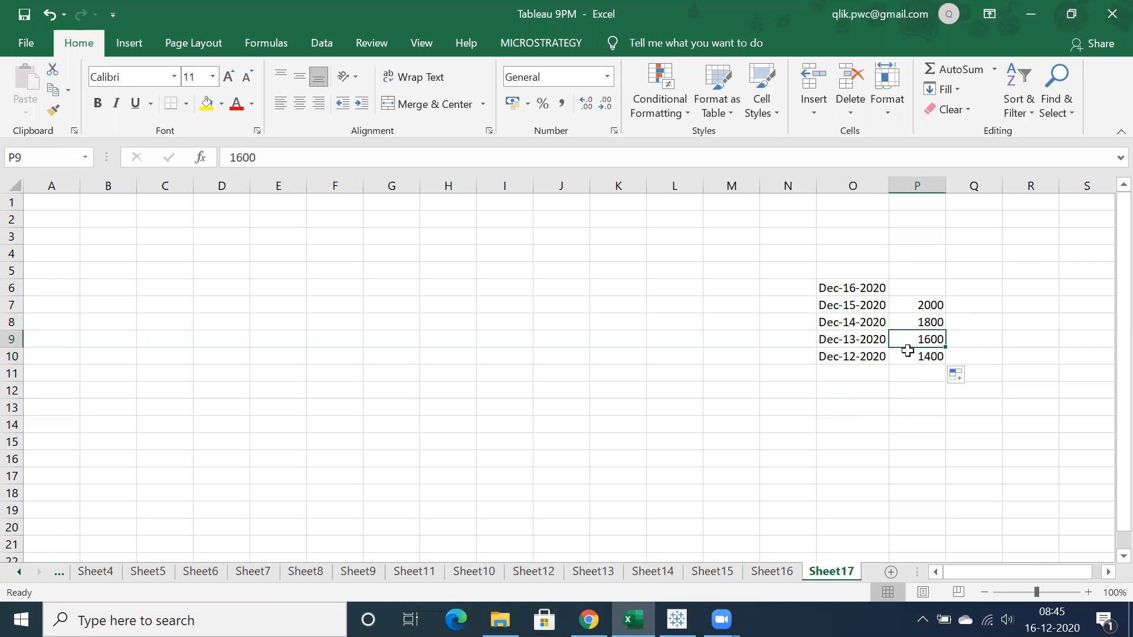
left_click(917, 322)
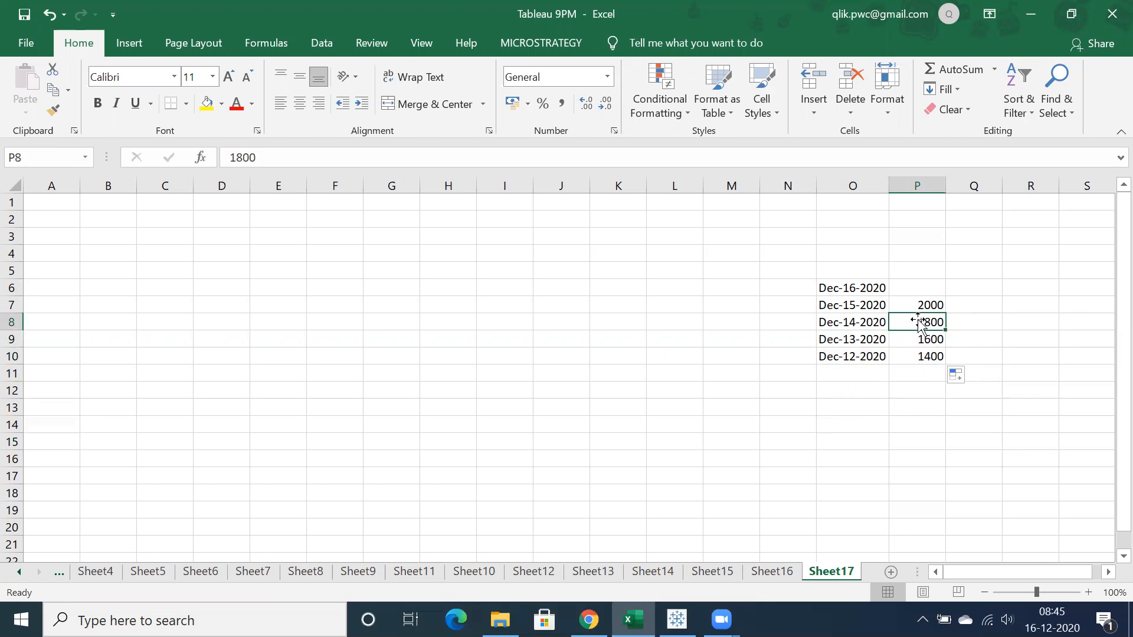
left_click(922, 305)
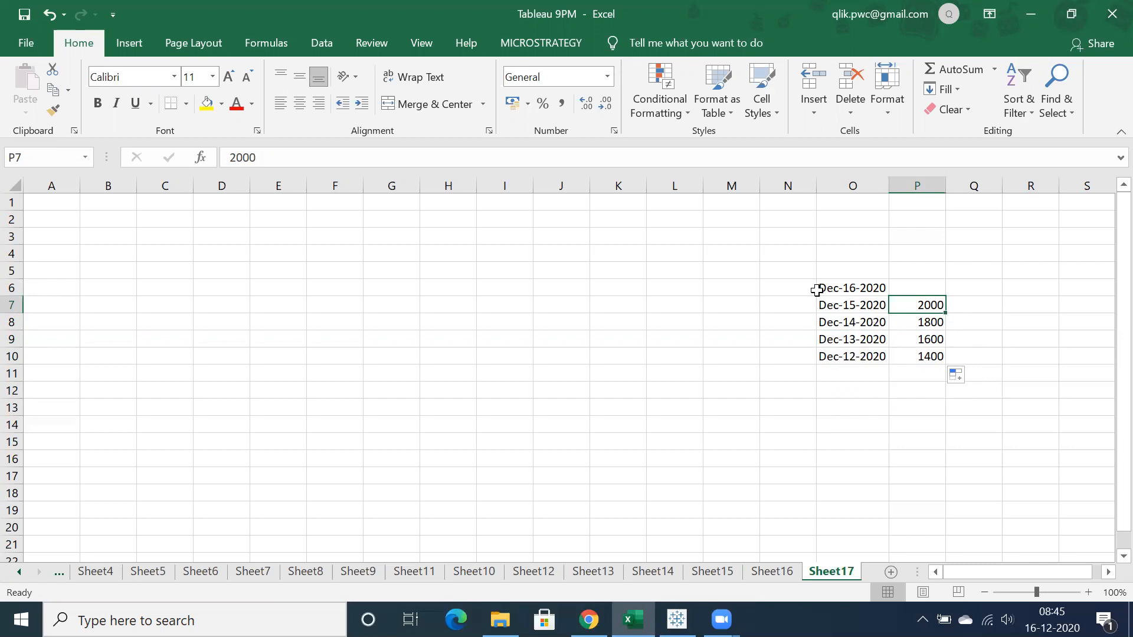
left_click(904, 284)
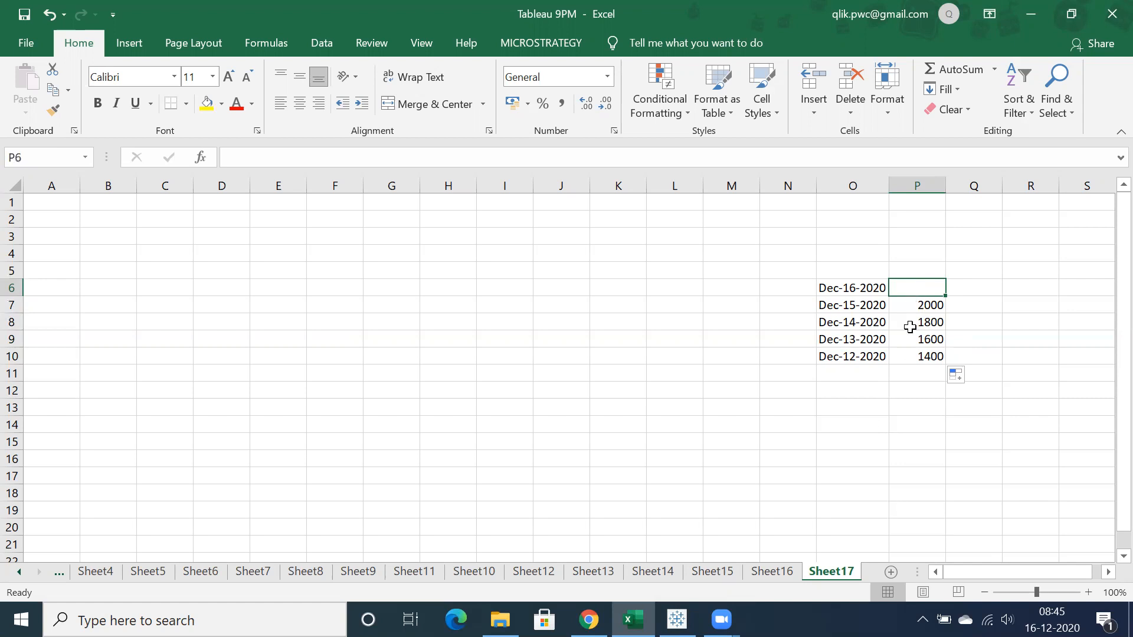
left_click_drag(858, 285, 907, 353)
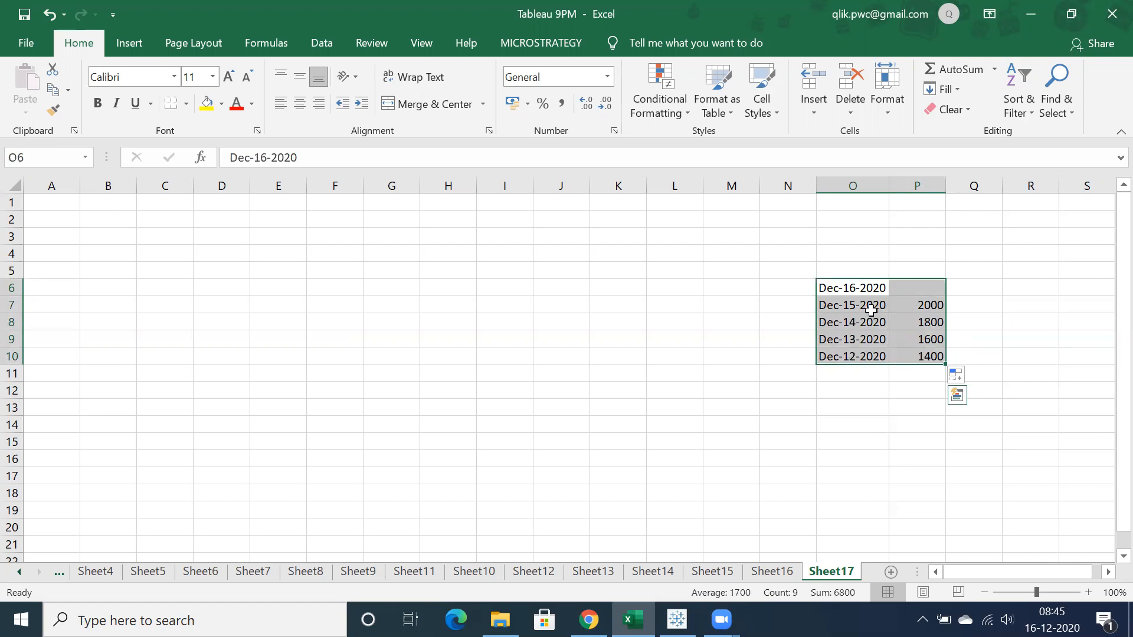
left_click(912, 307)
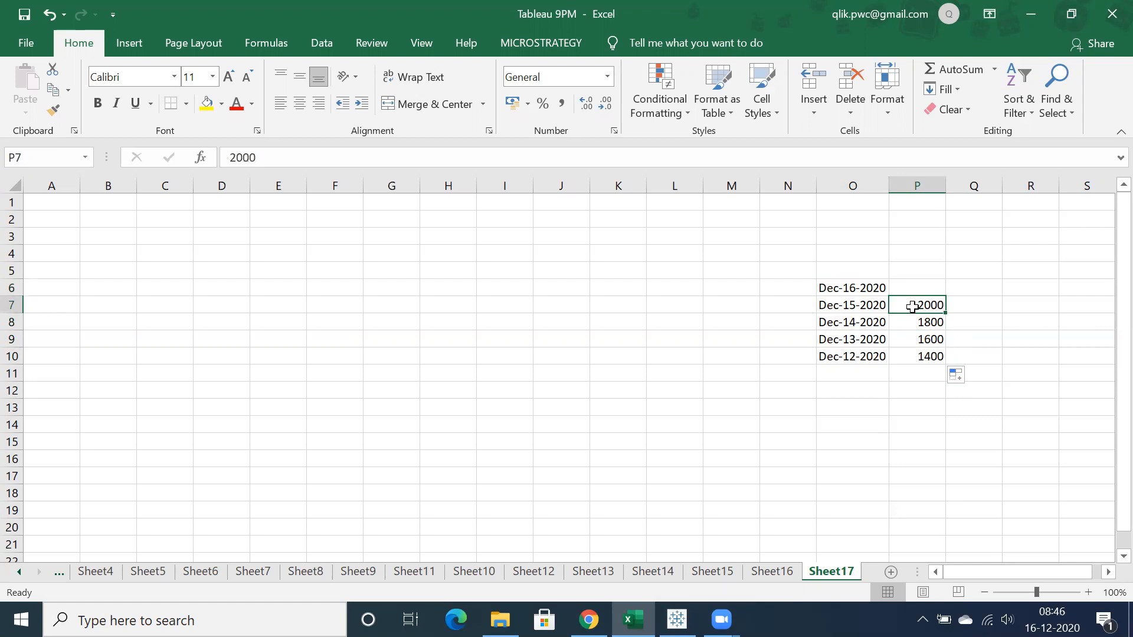
Enter 100 in cell P6 as the value for Dec-16-2020
left_click(927, 289)
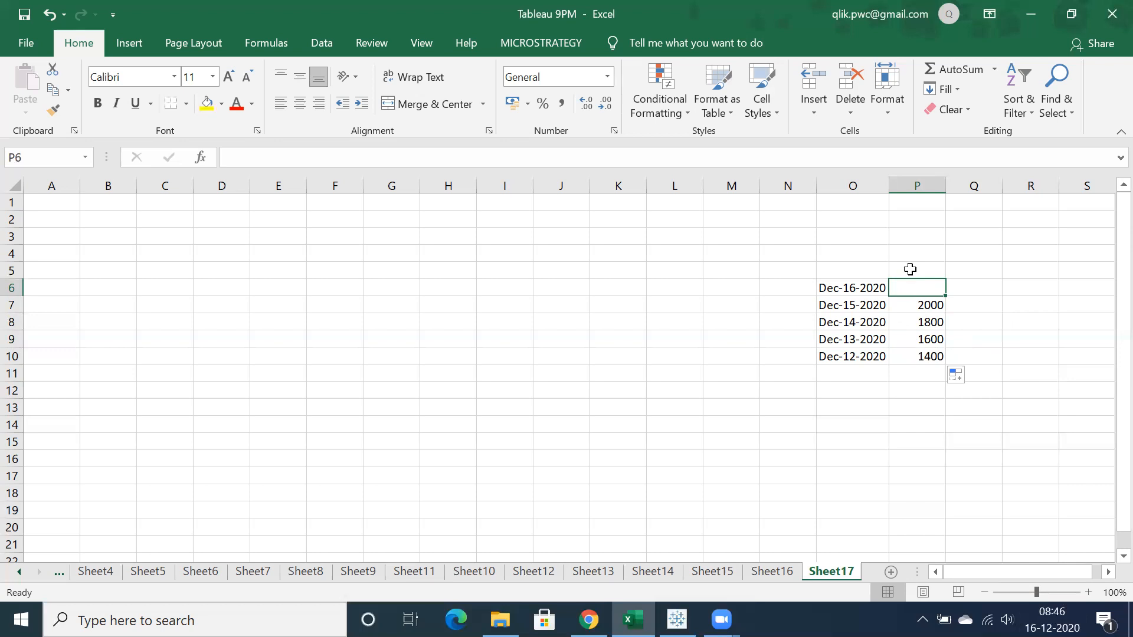
type("120")
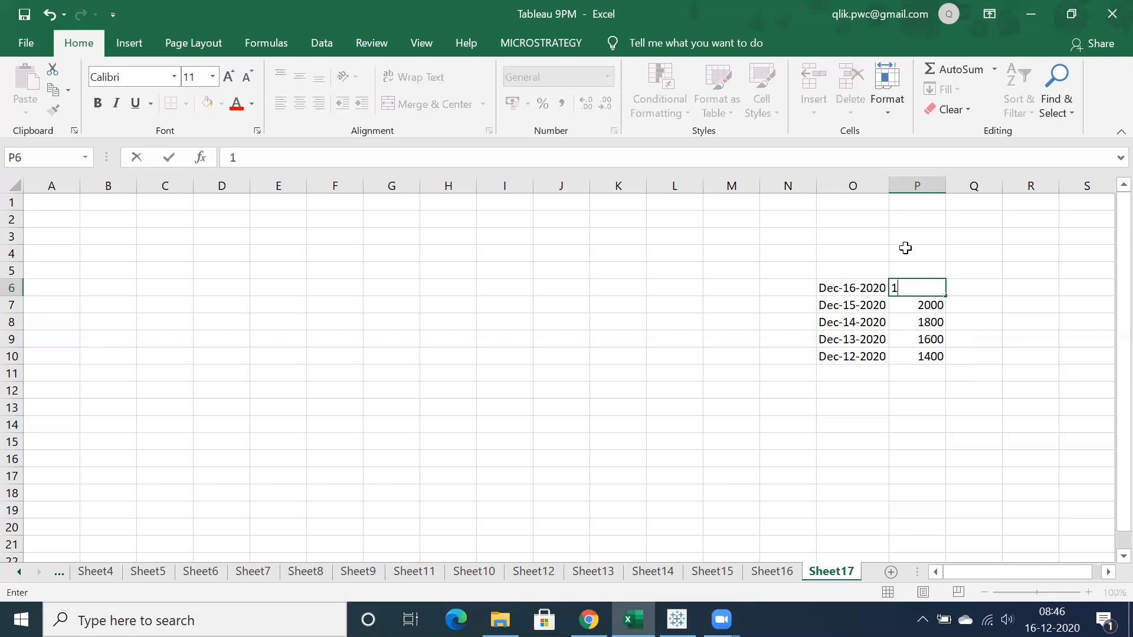
key("BackSpace")
key("BackSpace")
type("00")
key("Return")
Change the Dec-16-2020 value in cell P6 to 200
left_click(927, 286)
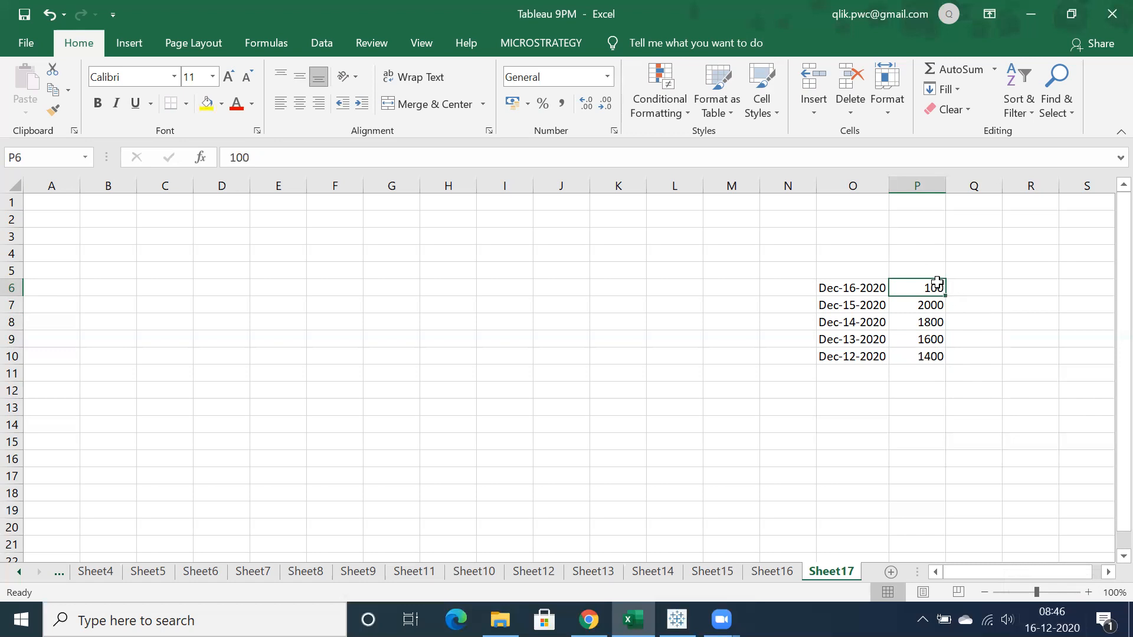
type("2")
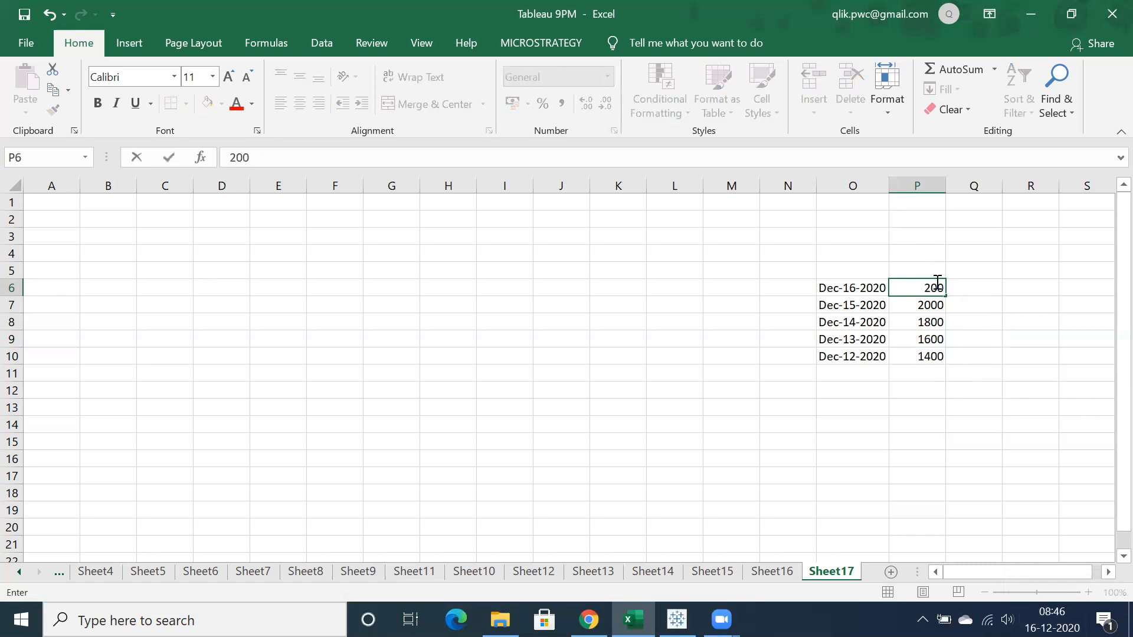
type("00")
left_click(907, 406)
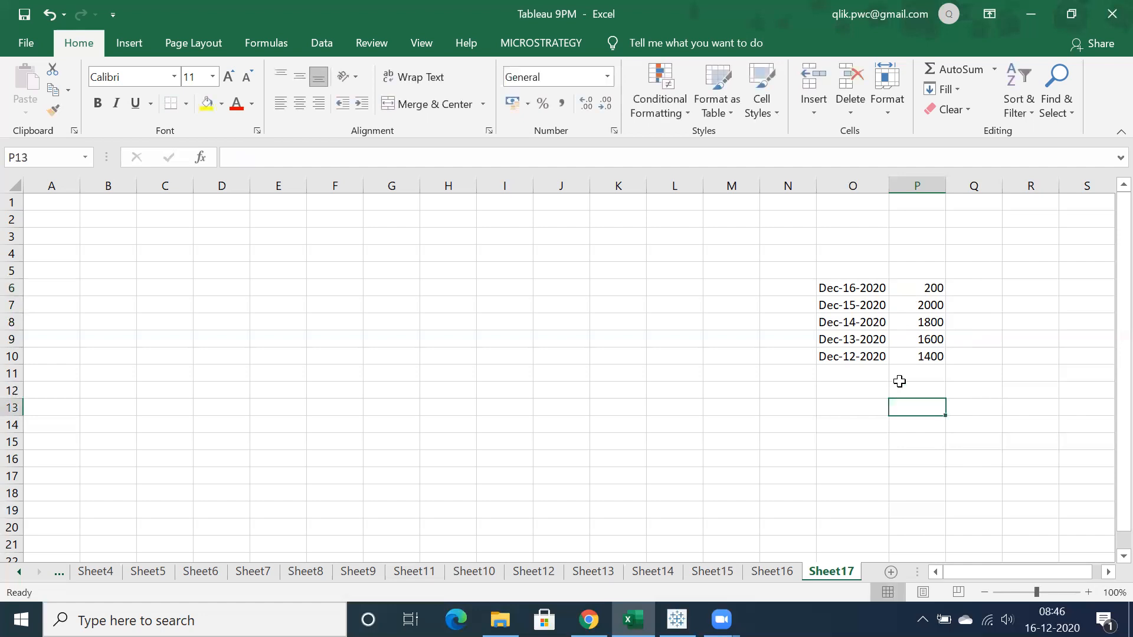
Change the Dec-16-2020 value in cell P6 to 400
left_click(912, 288)
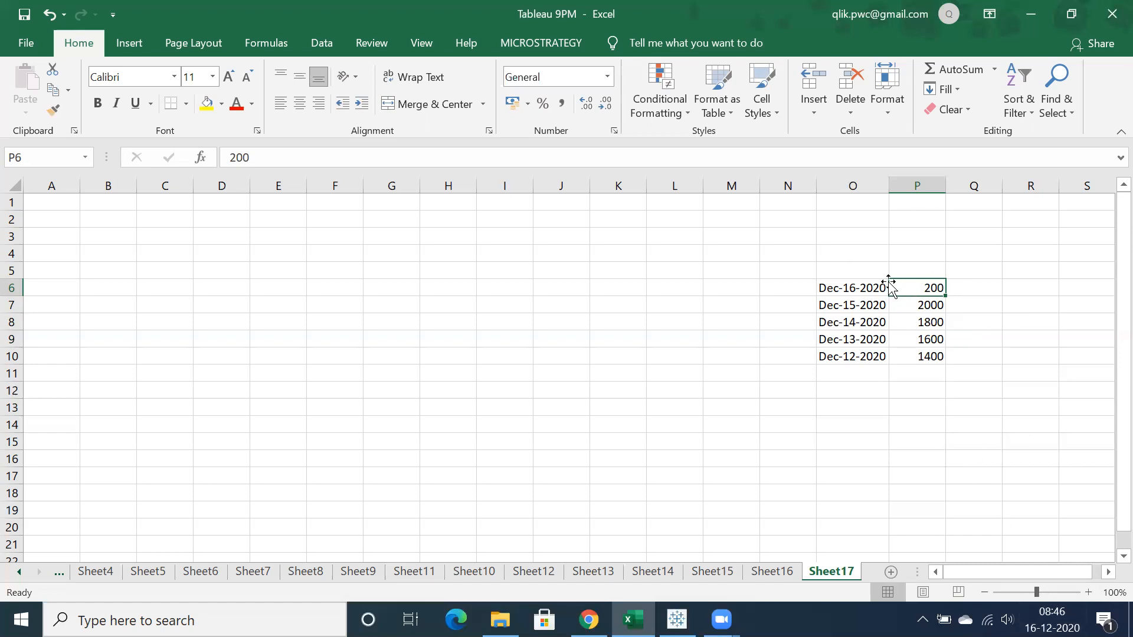
type("400")
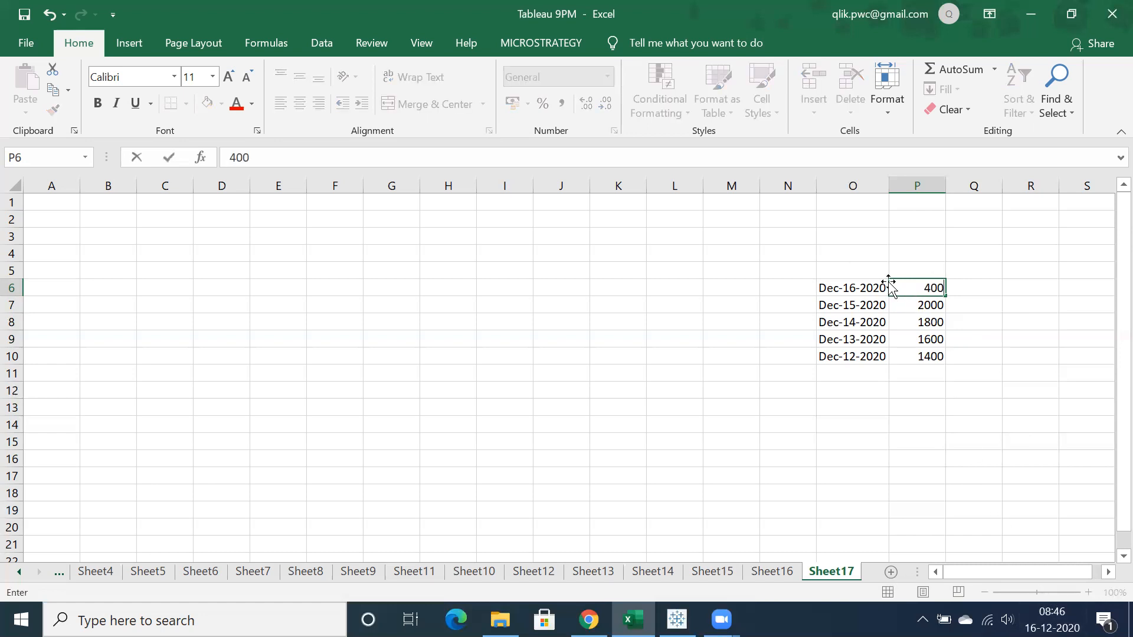
key("Return")
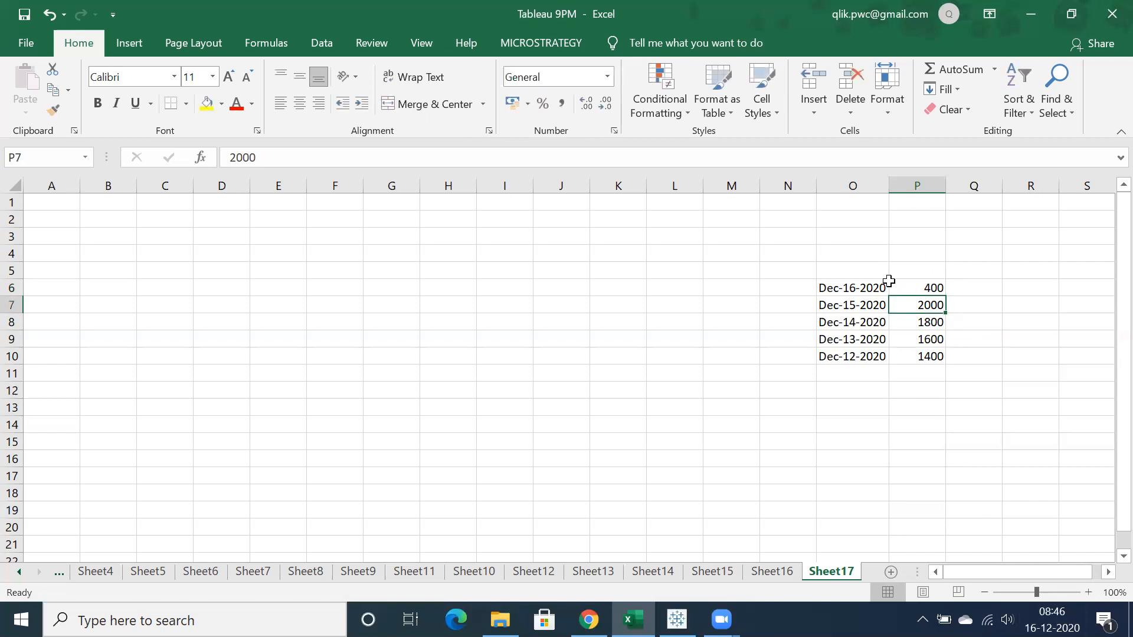
Set the Dec-16-2020 value in cell P6 back to 100
left_click(931, 286)
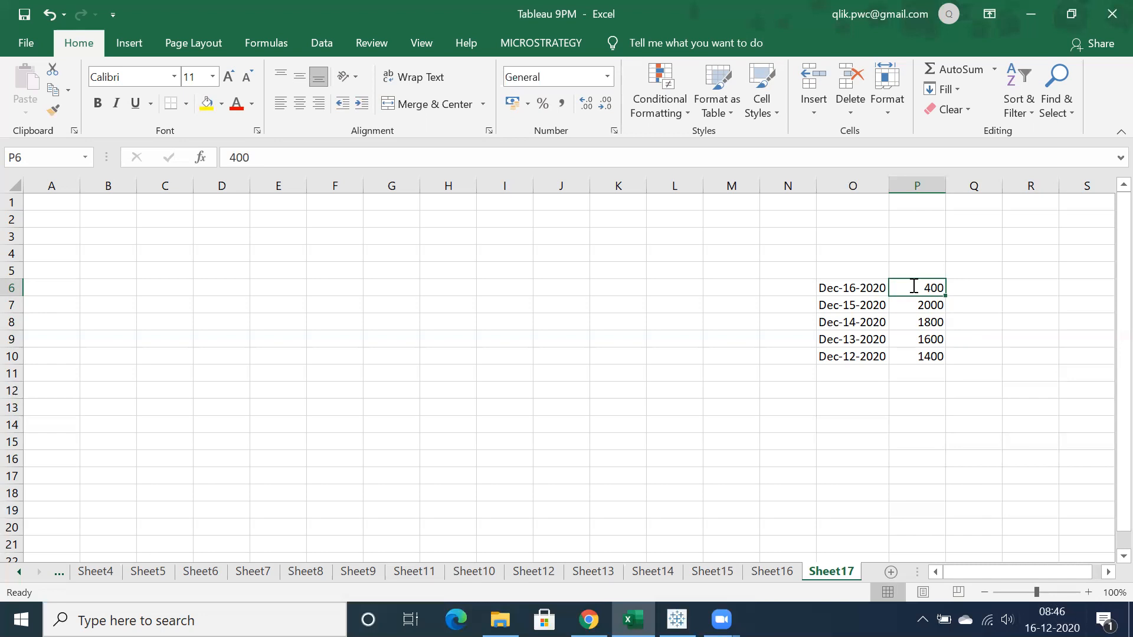
type("100")
key("Return")
Review the dated values in O6:P10, compare the current day with the previous days, and check today's date in the system calendar
left_click(912, 285)
left_click(867, 286)
left_click_drag(874, 300, 915, 351)
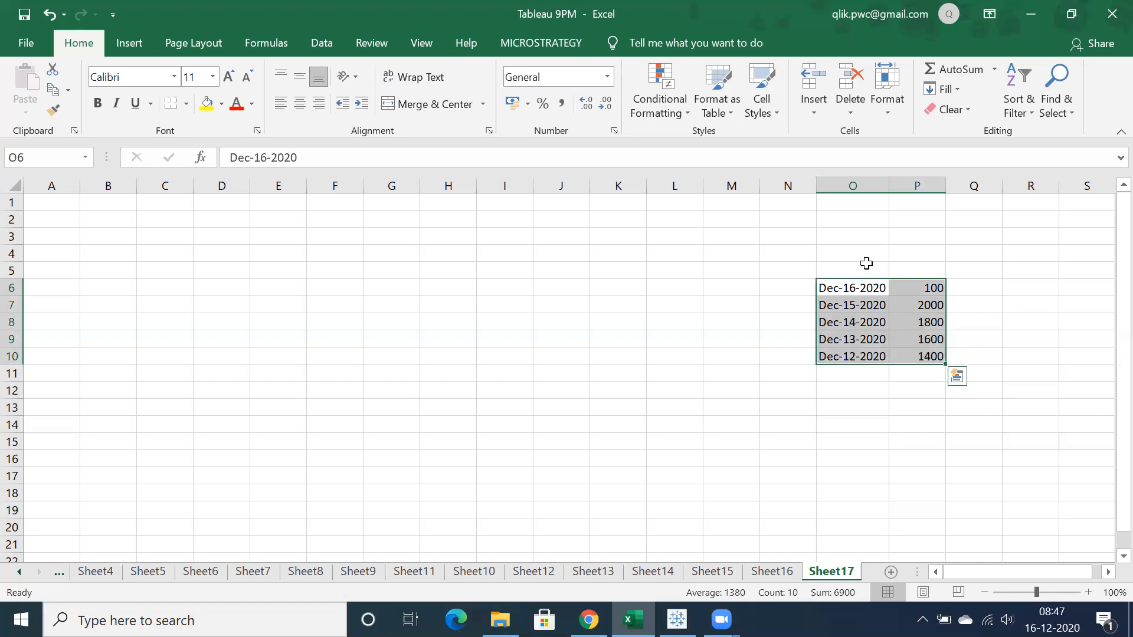
left_click(866, 264)
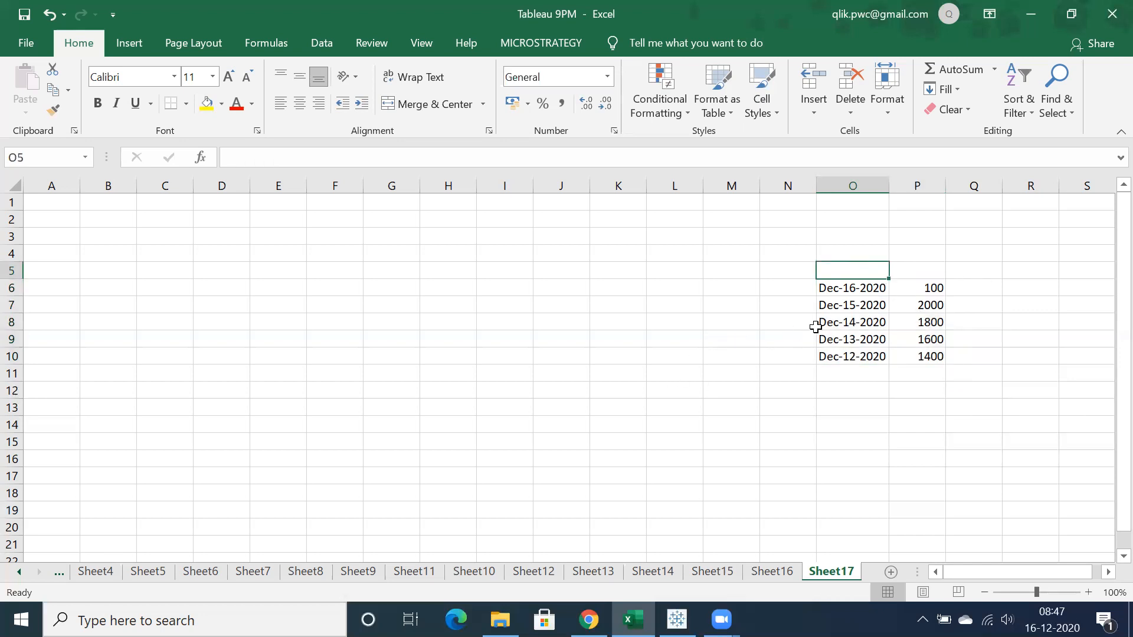
left_click_drag(838, 289, 897, 353)
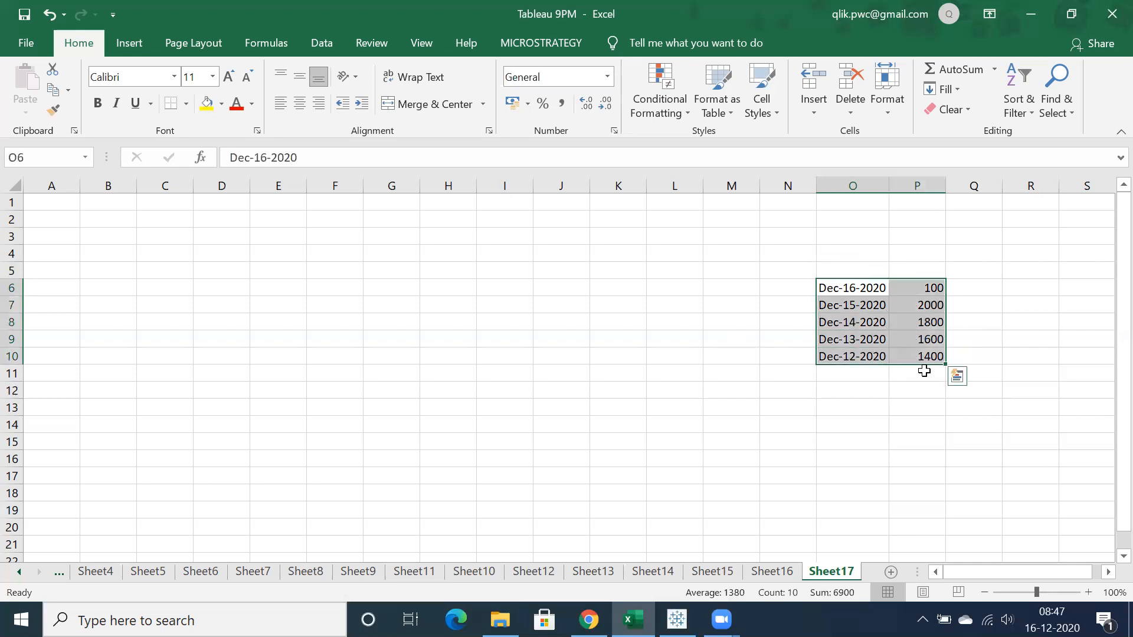
left_click(862, 357)
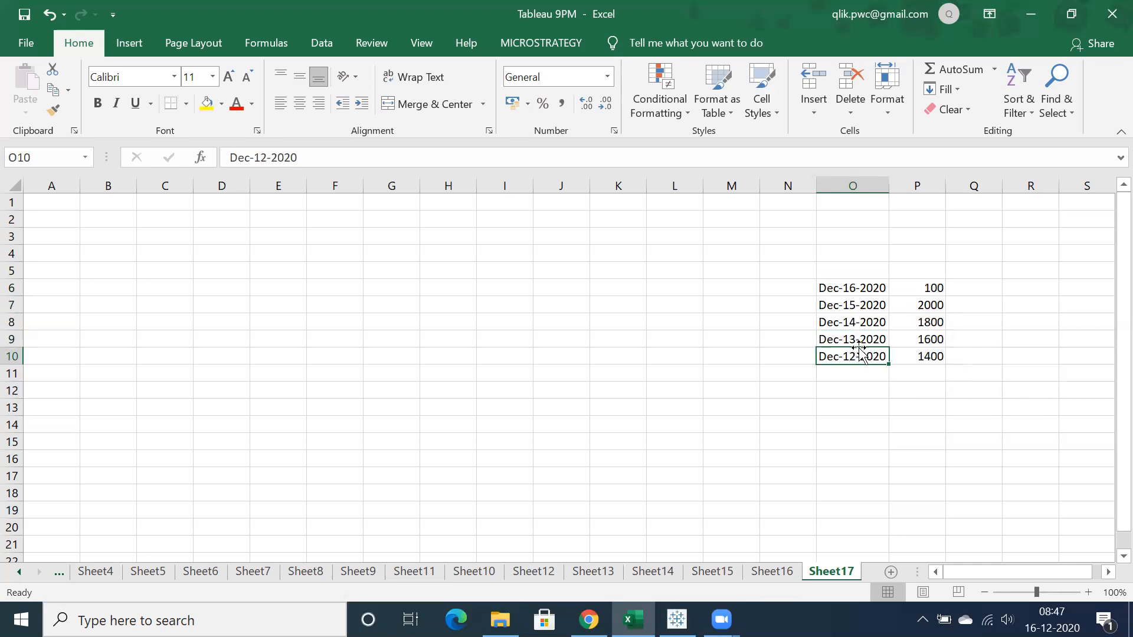
left_click_drag(850, 305, 923, 358)
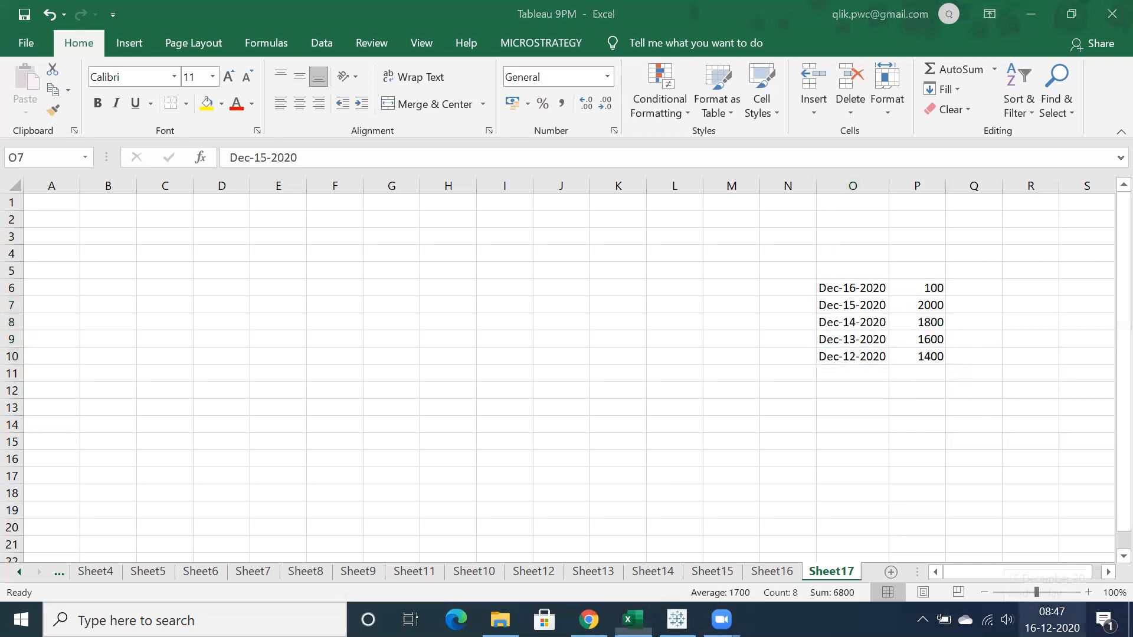
left_click(1052, 620)
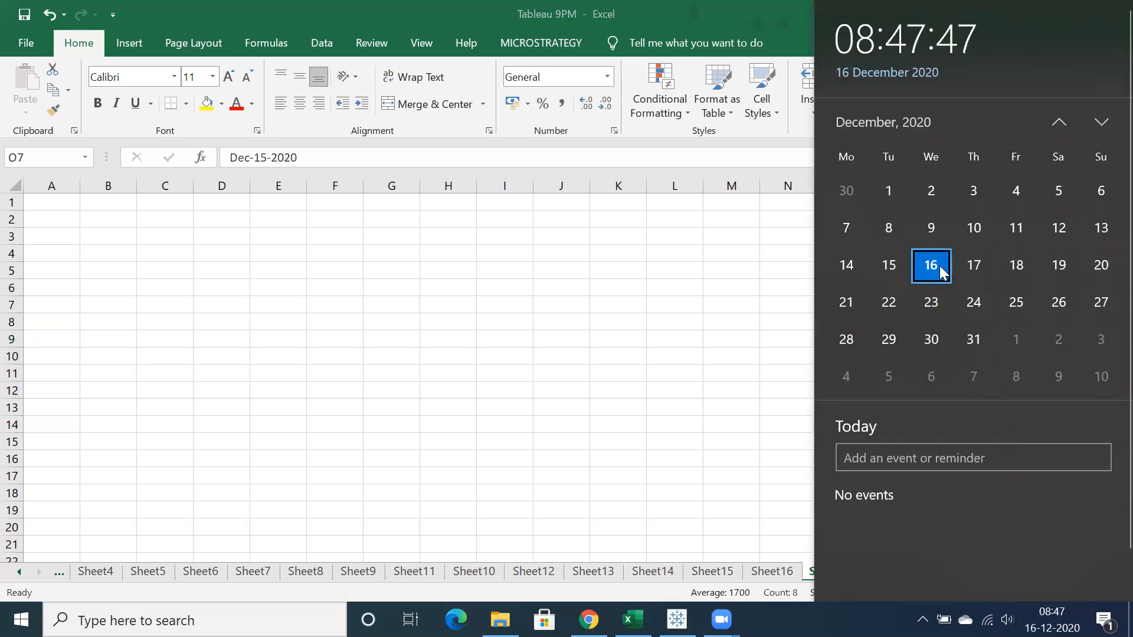
left_click(763, 333)
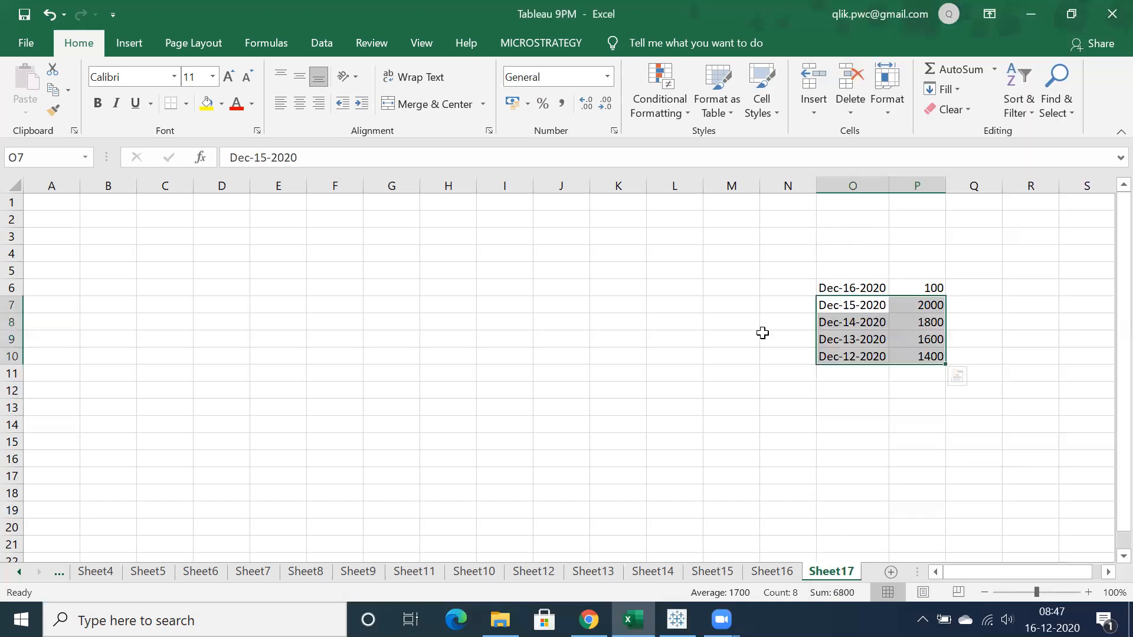
Add a row with Dec-11-2020 in cell O11 and 1300 in cell P11
left_click(855, 373)
type("Dec")
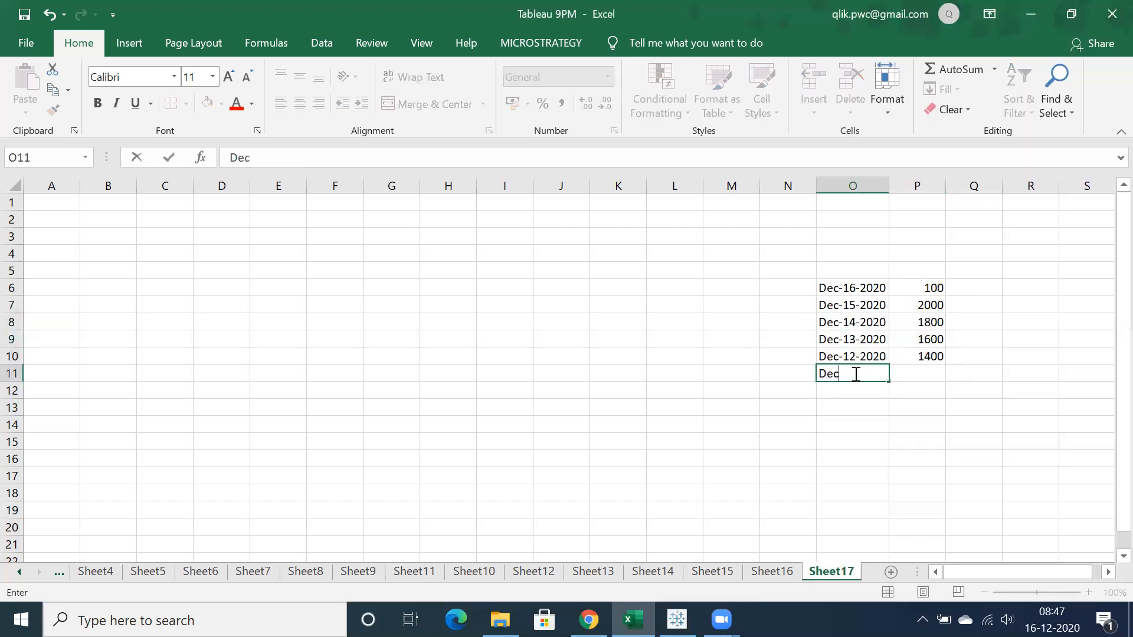
type("-11-2020")
left_click(847, 392)
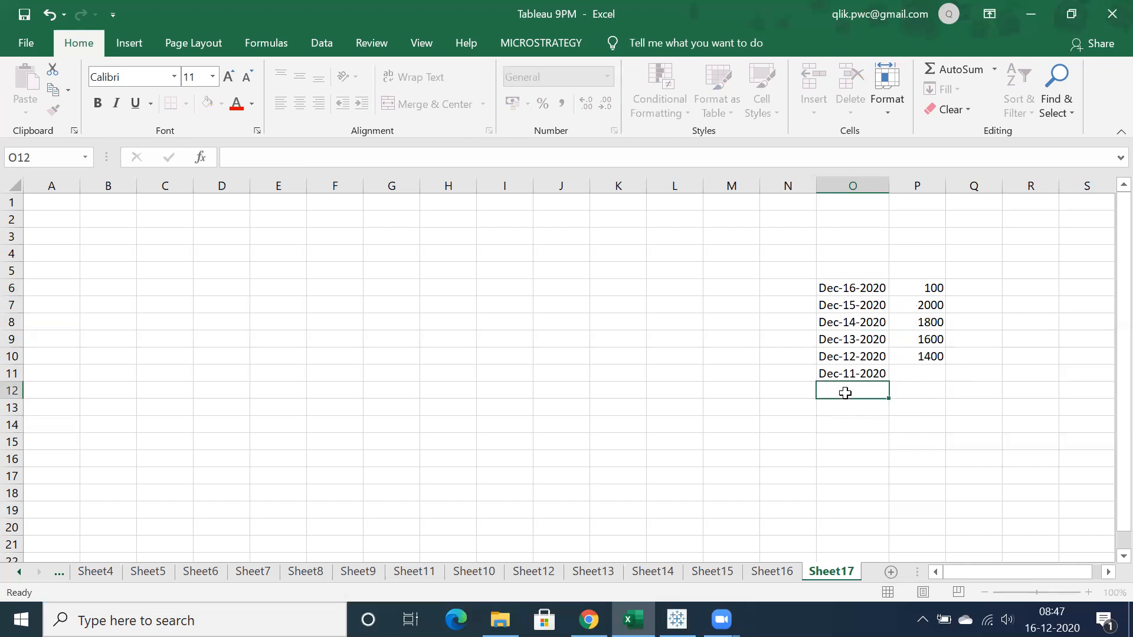
left_click(918, 375)
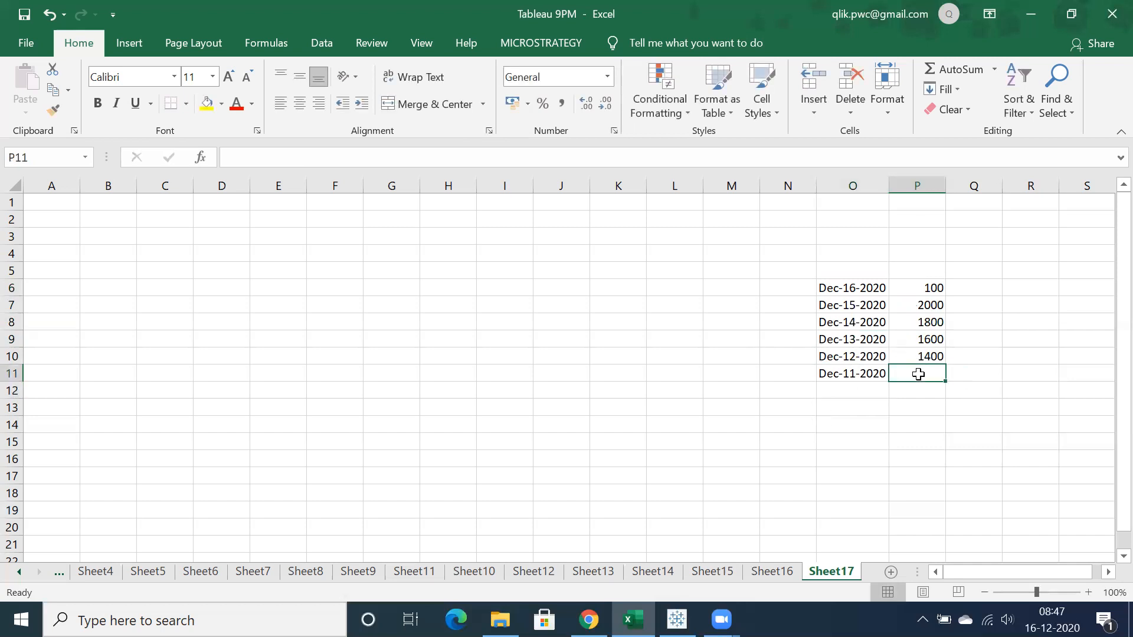
type("1300")
key("Return")
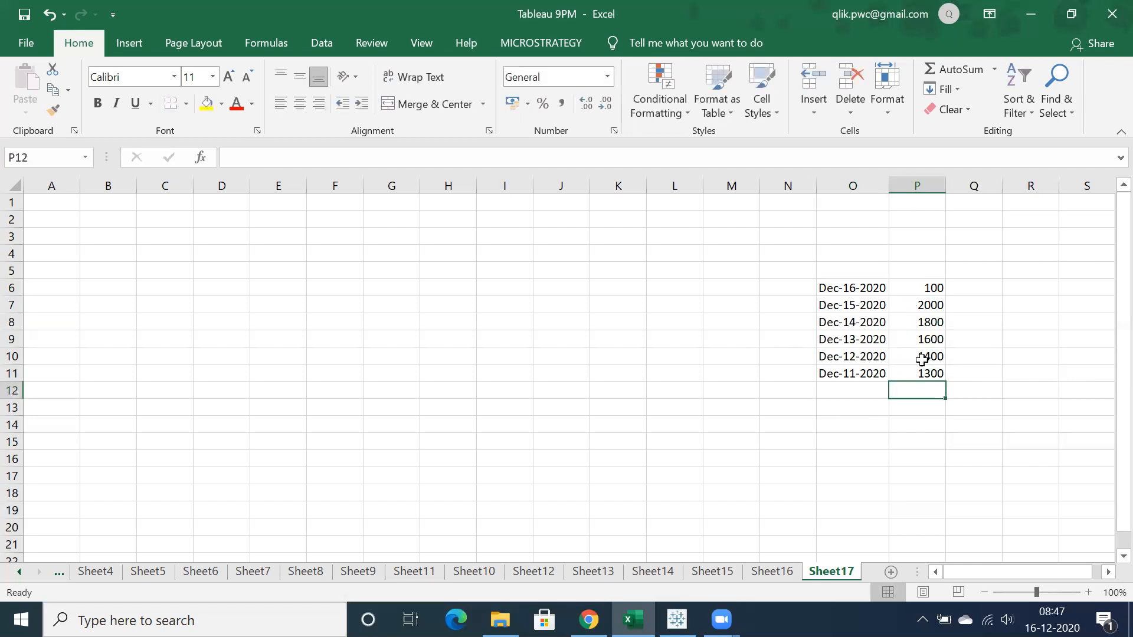
Highlight the whole date and value table in O6:P11 to review it
left_click_drag(863, 288, 916, 373)
left_click(819, 406)
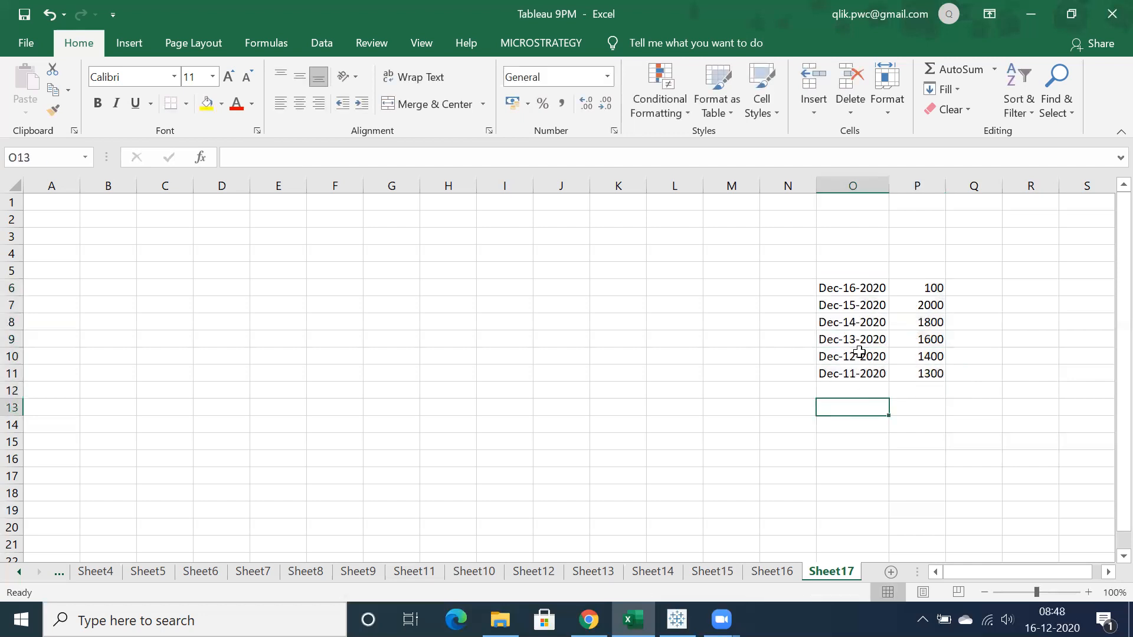
left_click_drag(850, 288, 928, 370)
left_click_drag(849, 288, 931, 382)
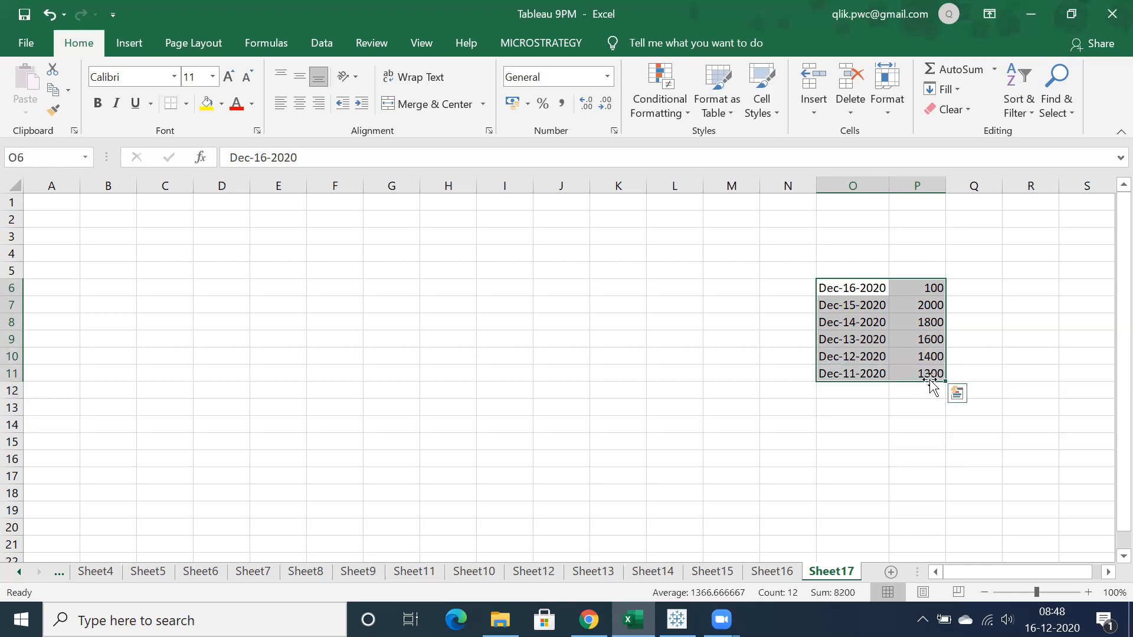
left_click(874, 393)
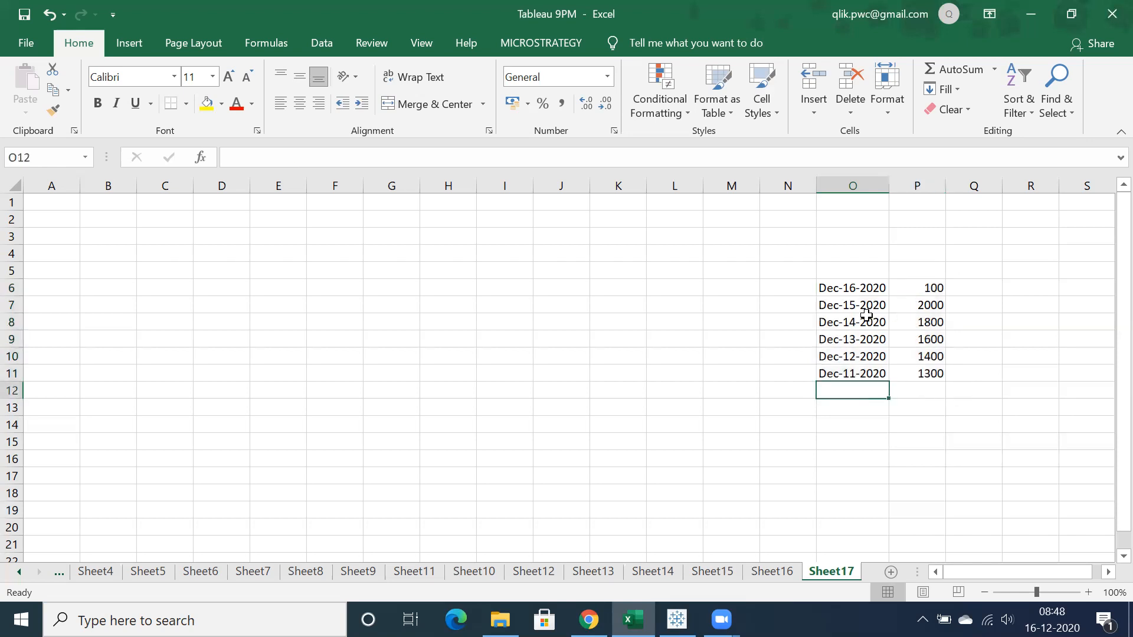
Highlight the previous days' rows in O7:P11, check the empty worksheet in Tableau, and return to the Excel table
left_click_drag(850, 304, 912, 369)
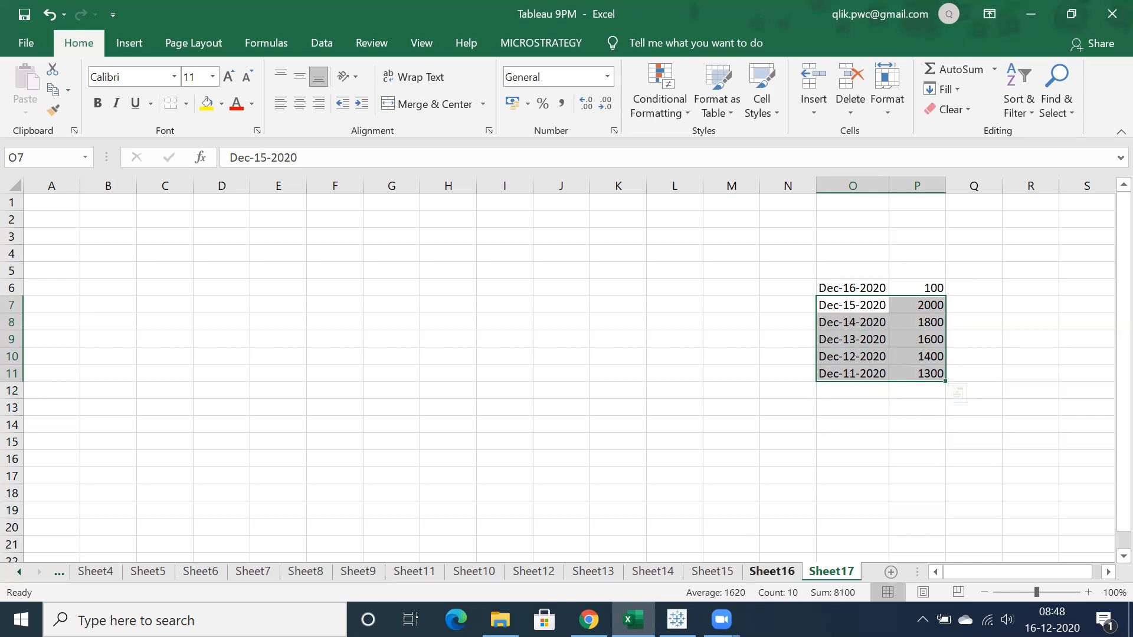
left_click(677, 619)
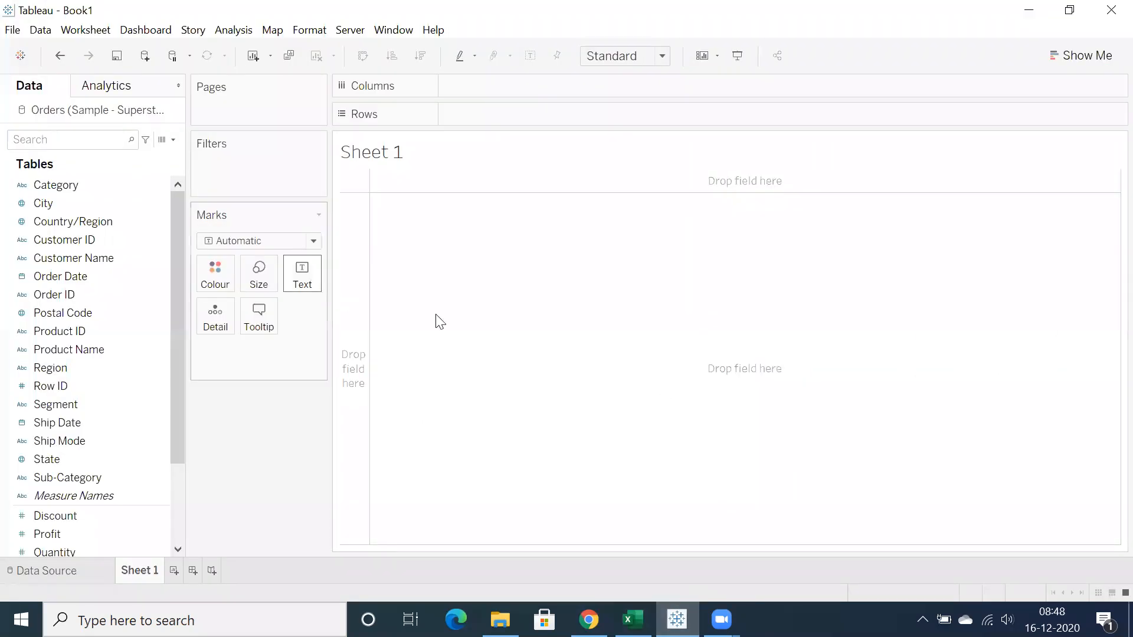
mouse_move(633, 619)
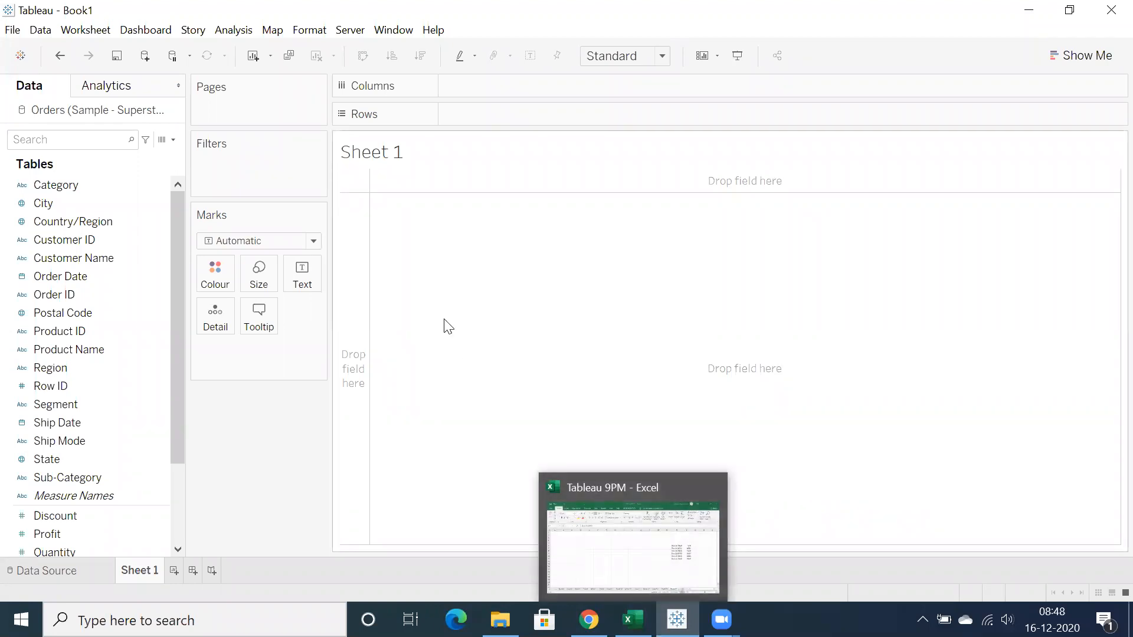
left_click(633, 620)
left_click(876, 412)
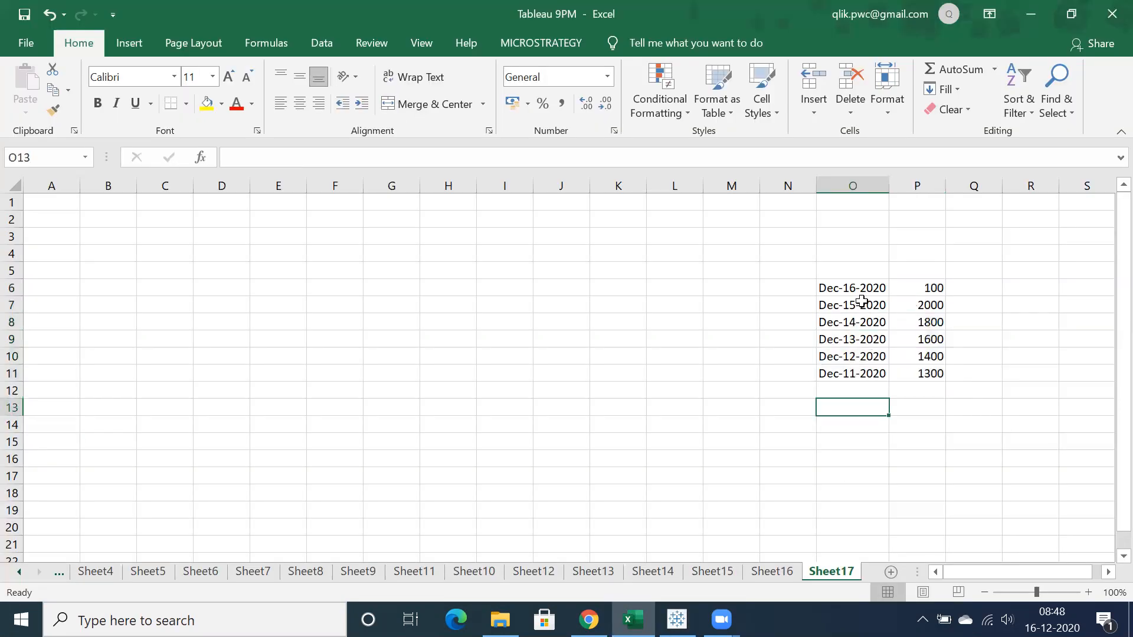
Clear the Dec-16-2020 value in cell P6 and highlight the earlier days' rows in O7:P11
left_click(915, 289)
key("Delete")
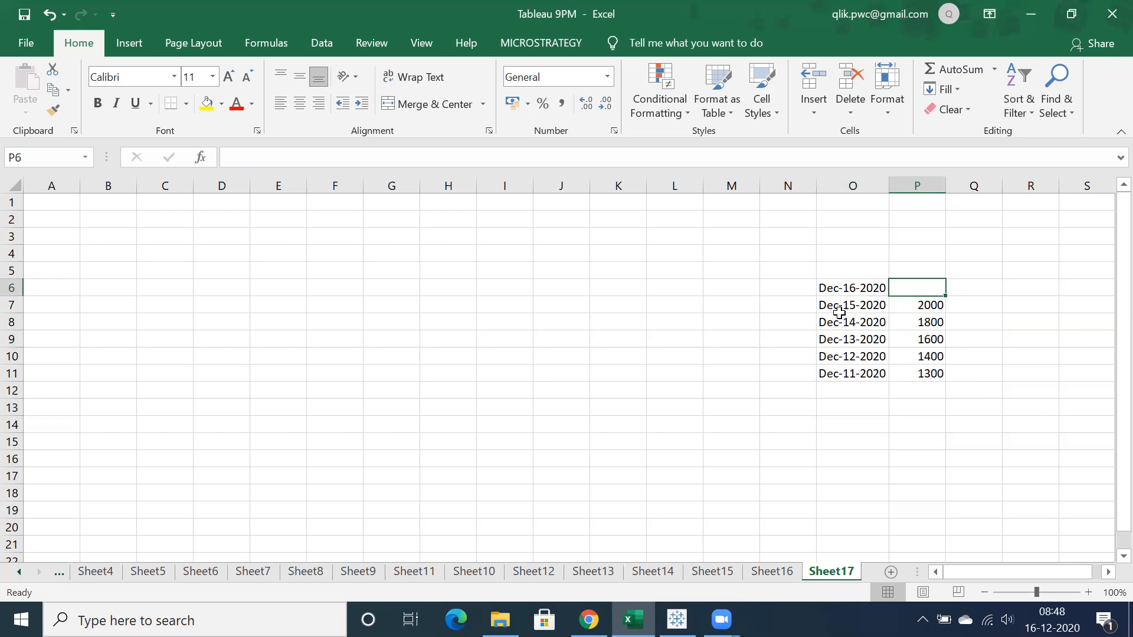
left_click(833, 292)
left_click_drag(842, 306, 933, 375)
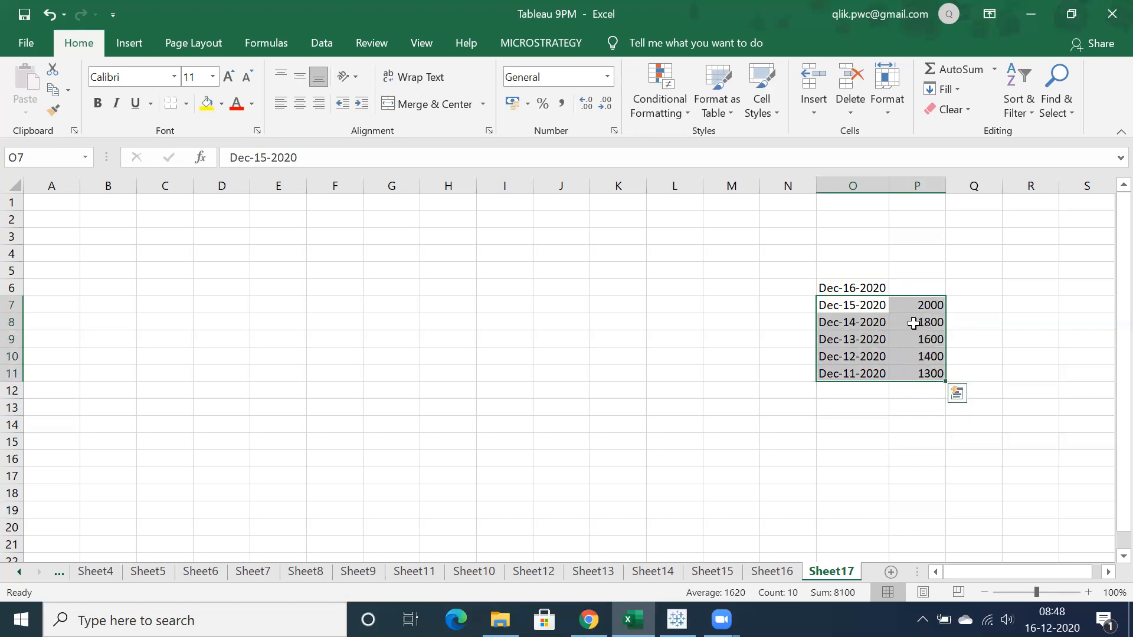
Enter 100 as the Dec-16-2020 value in cell P6 and highlight the earlier days' rows in O7:P11
left_click(908, 288)
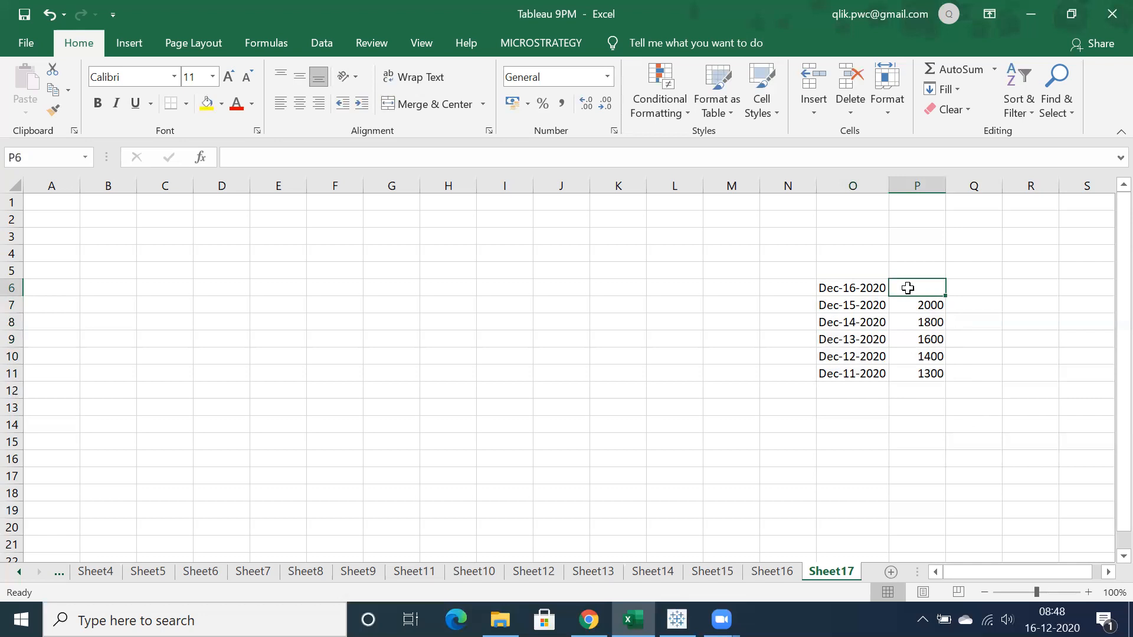
type("100")
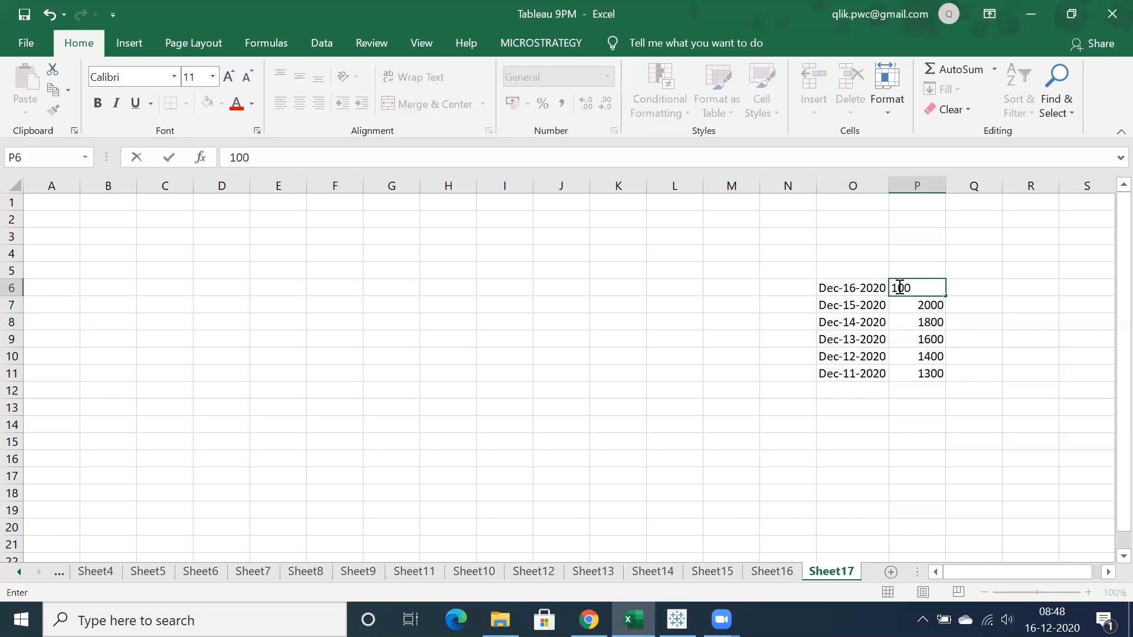
left_click(840, 392)
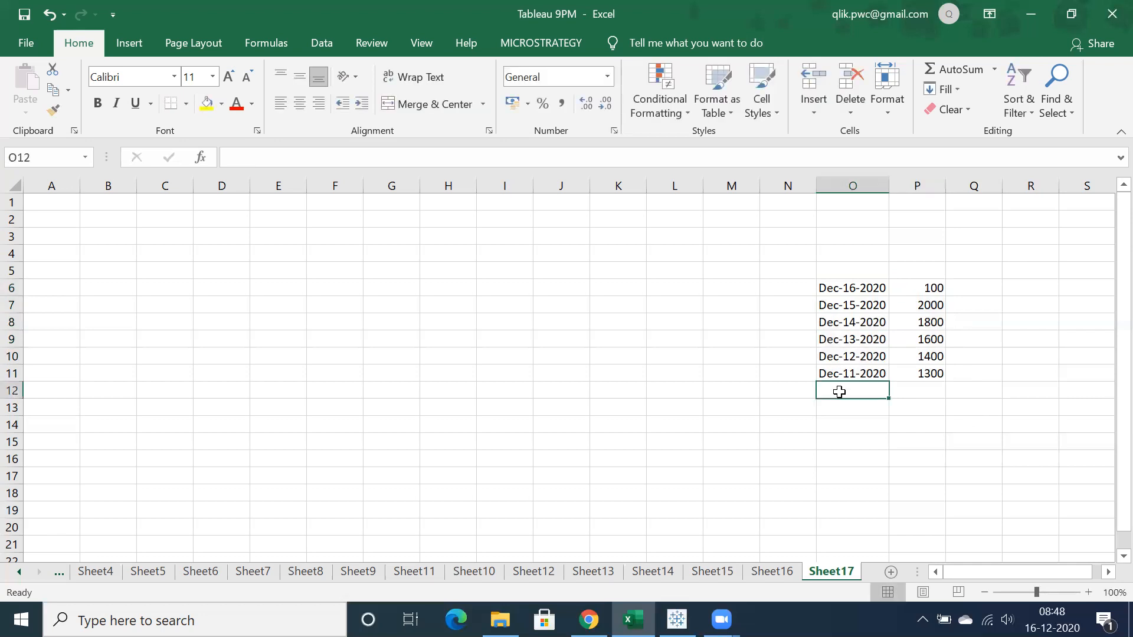
left_click(917, 294)
left_click_drag(843, 304, 928, 373)
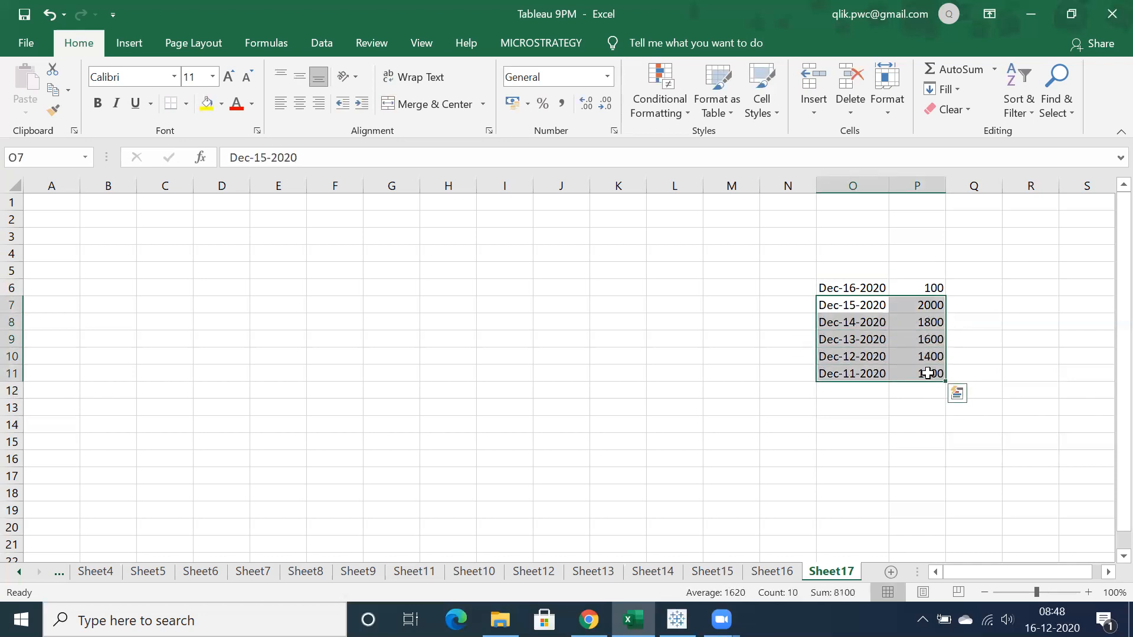
Enter the timestamp Dec-15-2020 9:27:34 in cell Q7 and widen column Q to fit it
left_click(971, 305)
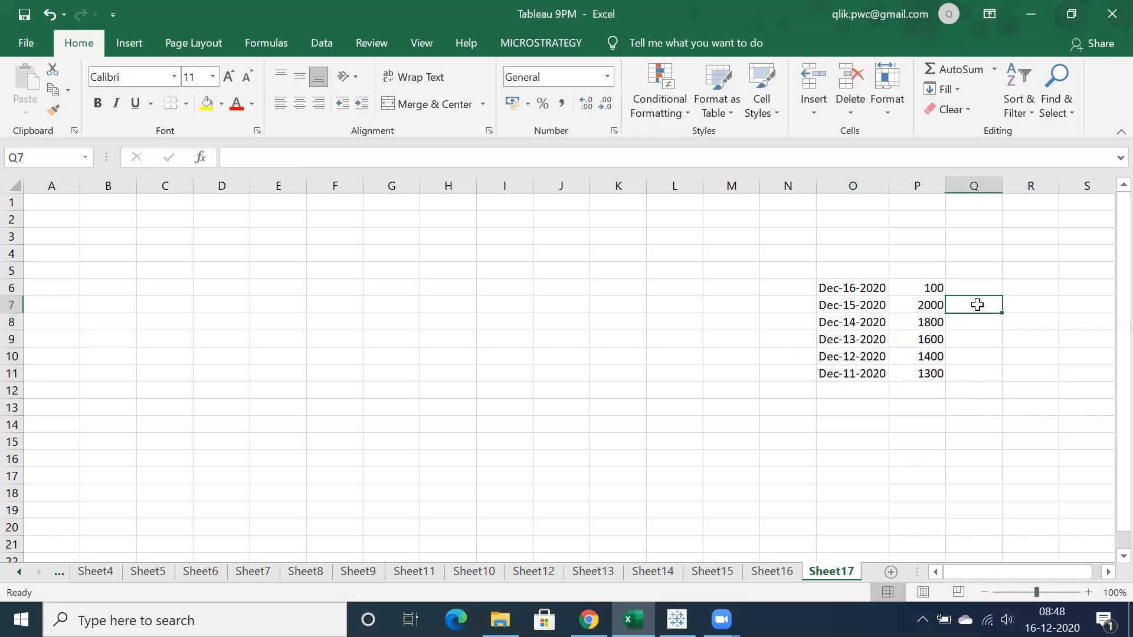
type("Dec-15-2020 9:27")
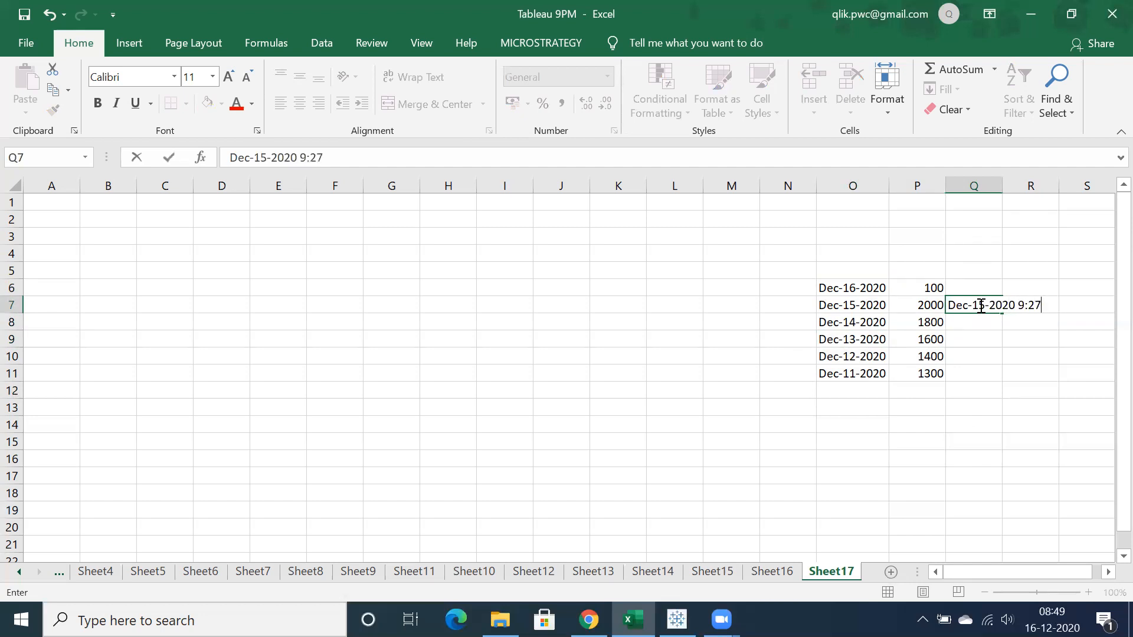
type("4")
left_click(982, 368)
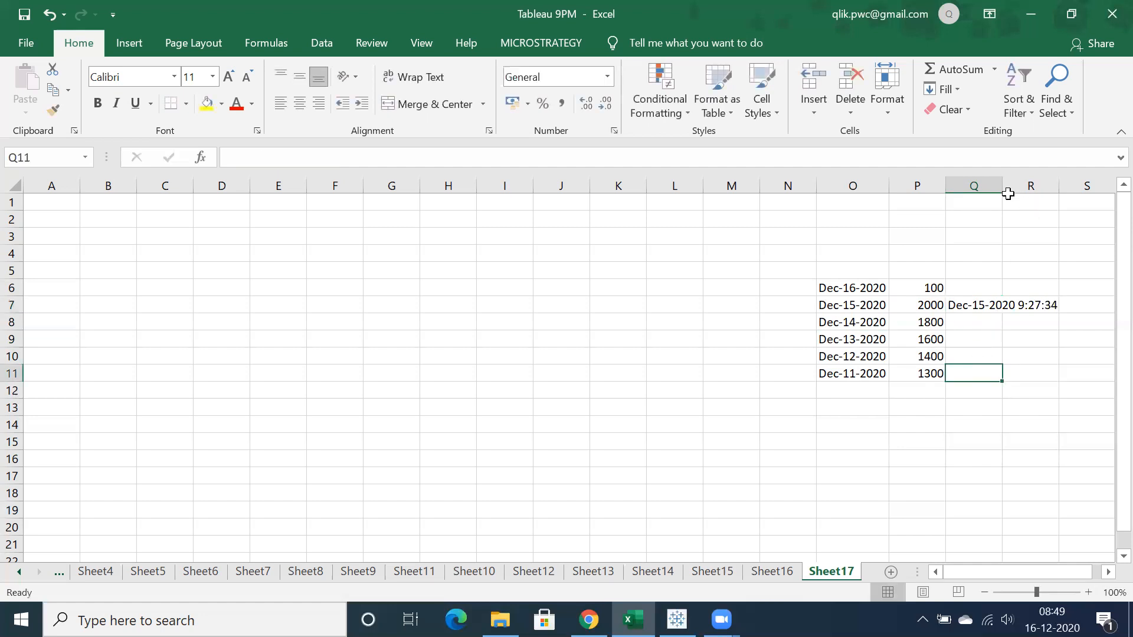
left_click_drag(1002, 185, 1073, 179)
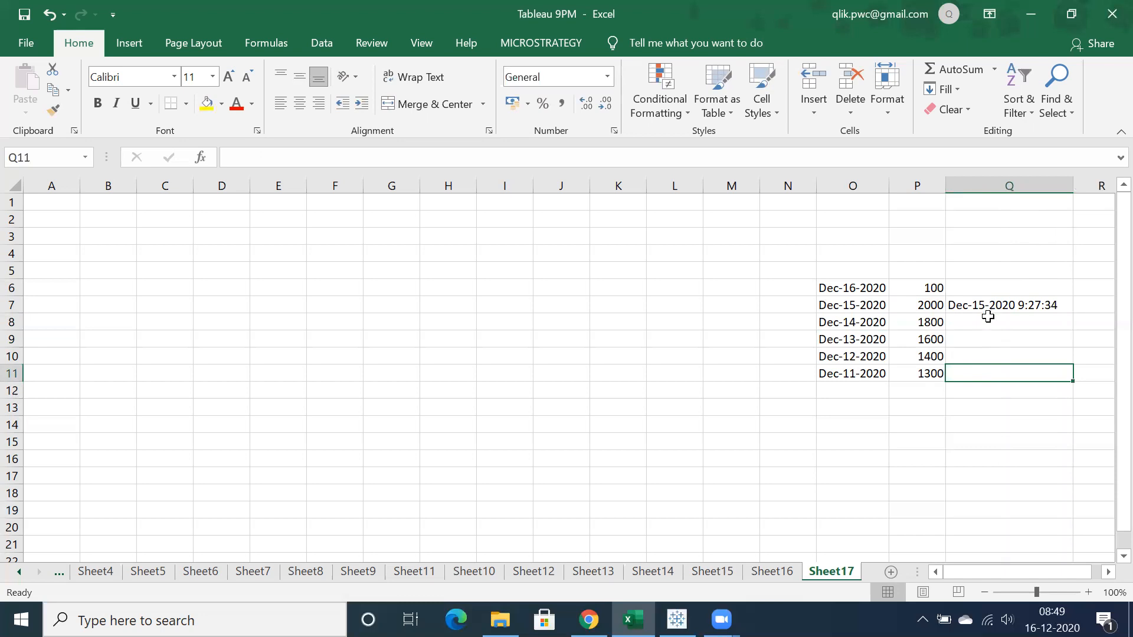
Highlight the full timestamp in cell Q7 and the dated rows in O7:P11 to relate them
left_click(988, 305)
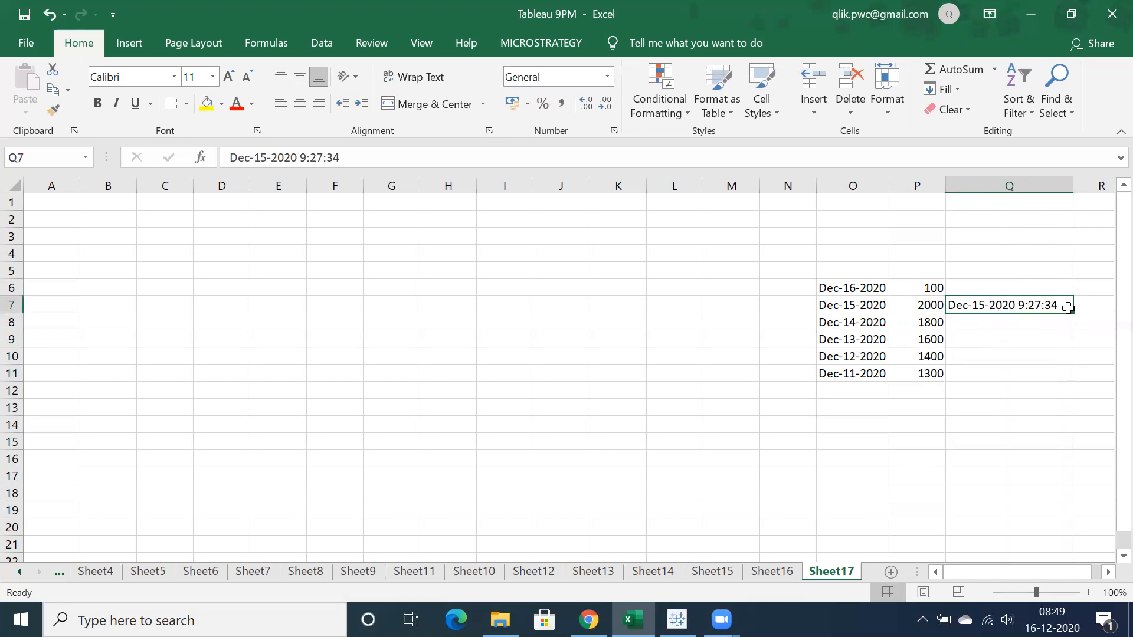
double_click(1064, 304)
left_click_drag(1064, 304, 951, 288)
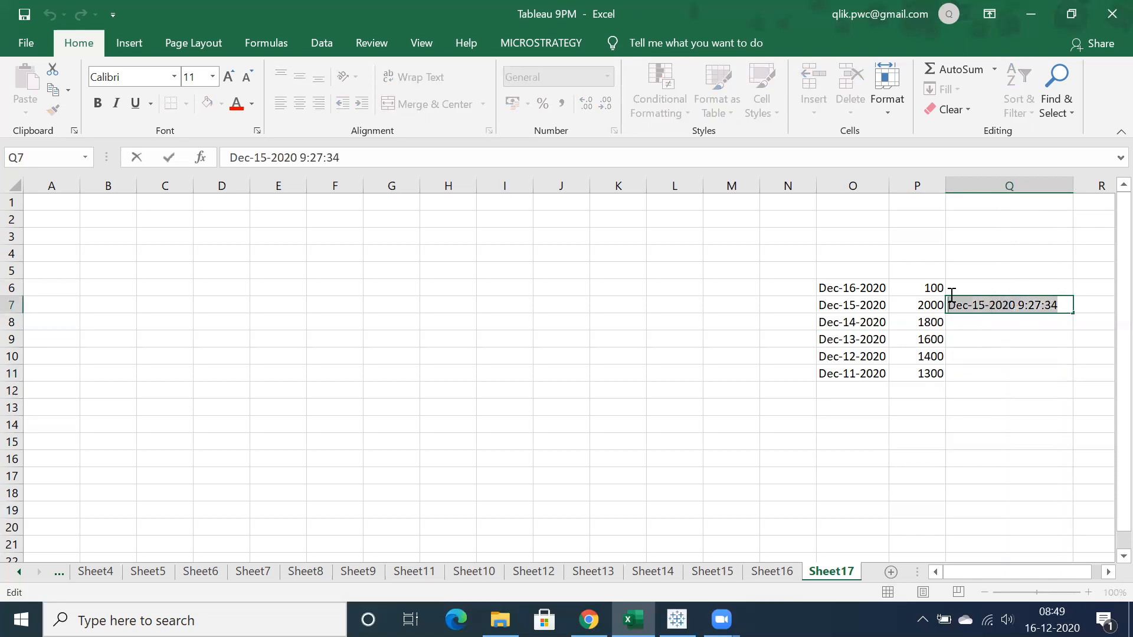
left_click(882, 485)
left_click_drag(838, 305, 927, 384)
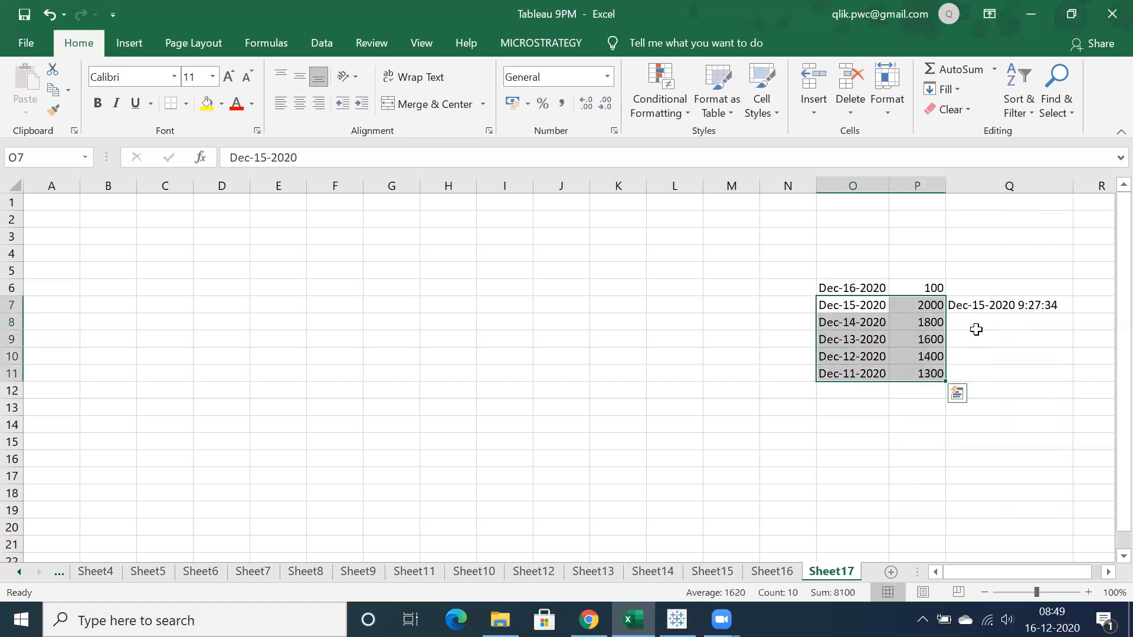
Change the hour of the timestamp in cell Q7 to 21, making it Dec-15-2020 21:27:34
left_click(981, 304)
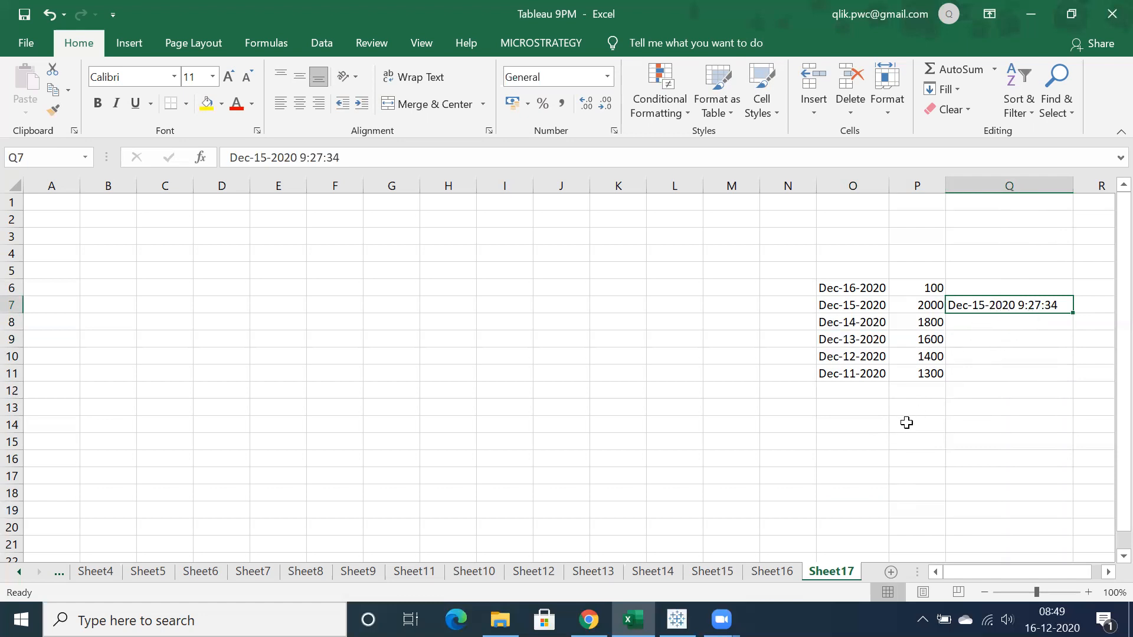
double_click(1024, 305)
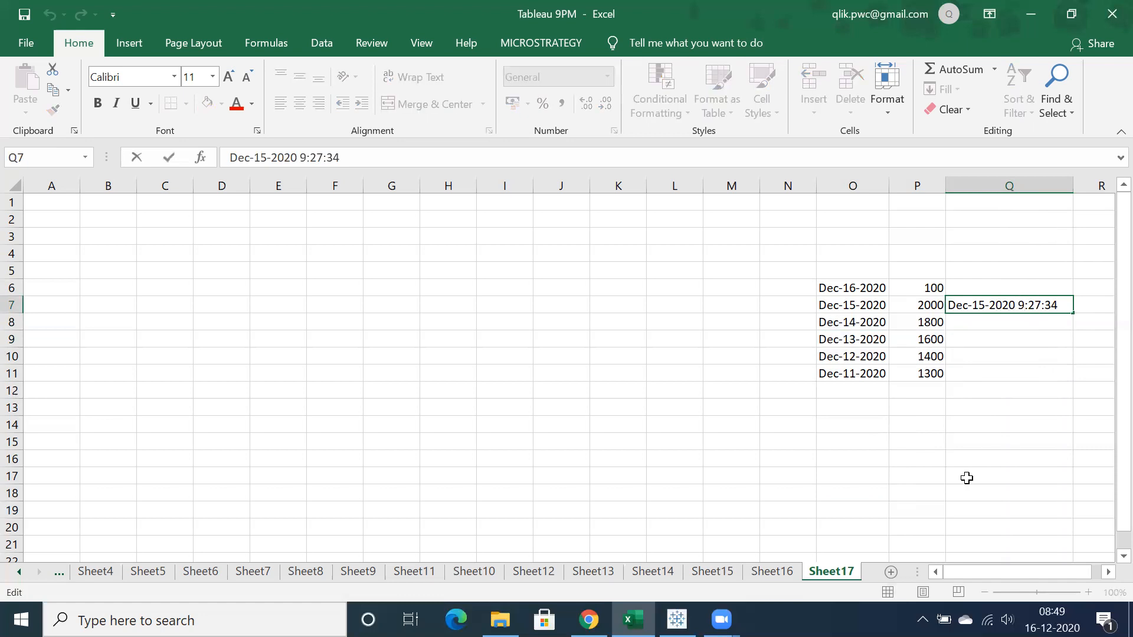
key("BackSpace")
type("21")
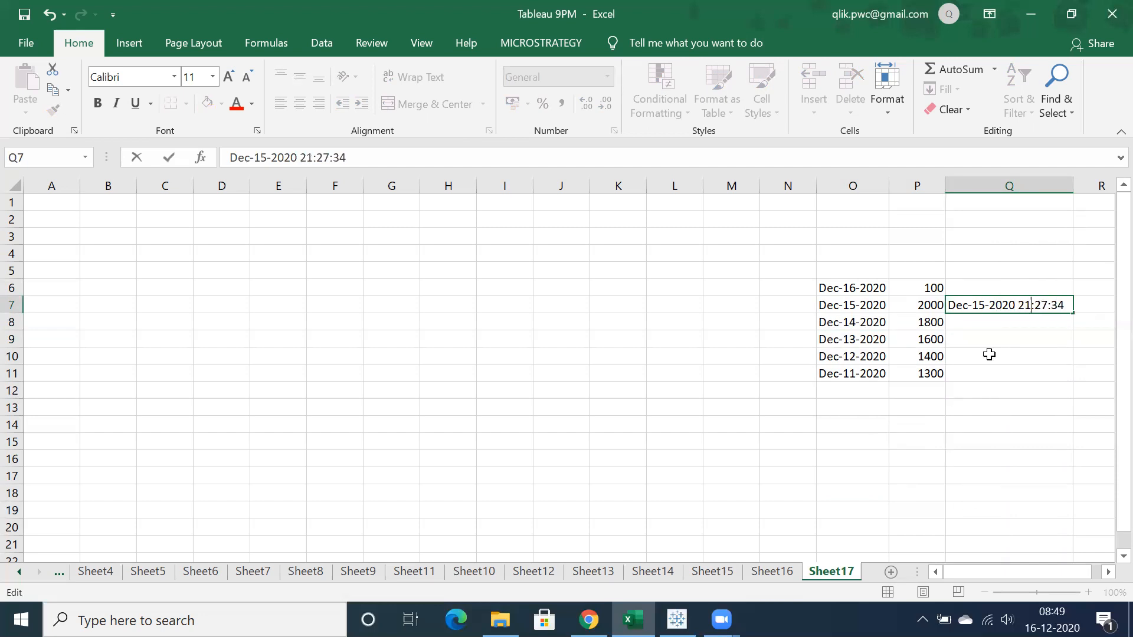
left_click(1002, 338)
left_click(1013, 308)
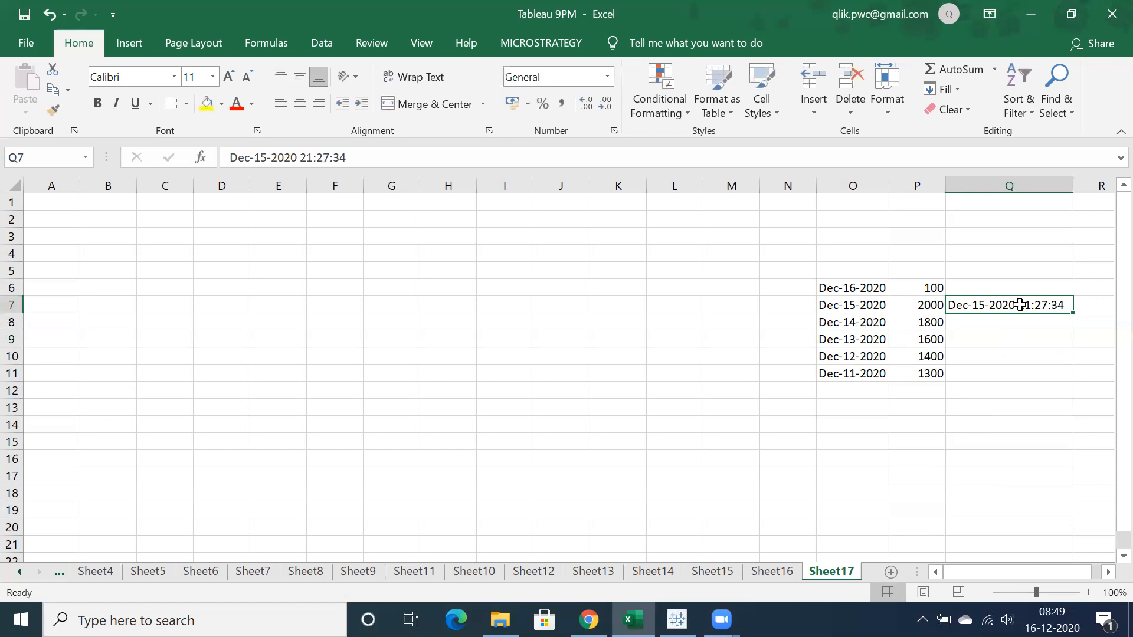
Compare the timestamp in cell Q7 with today's date in the system calendar and the date in cell O7
left_click(998, 352)
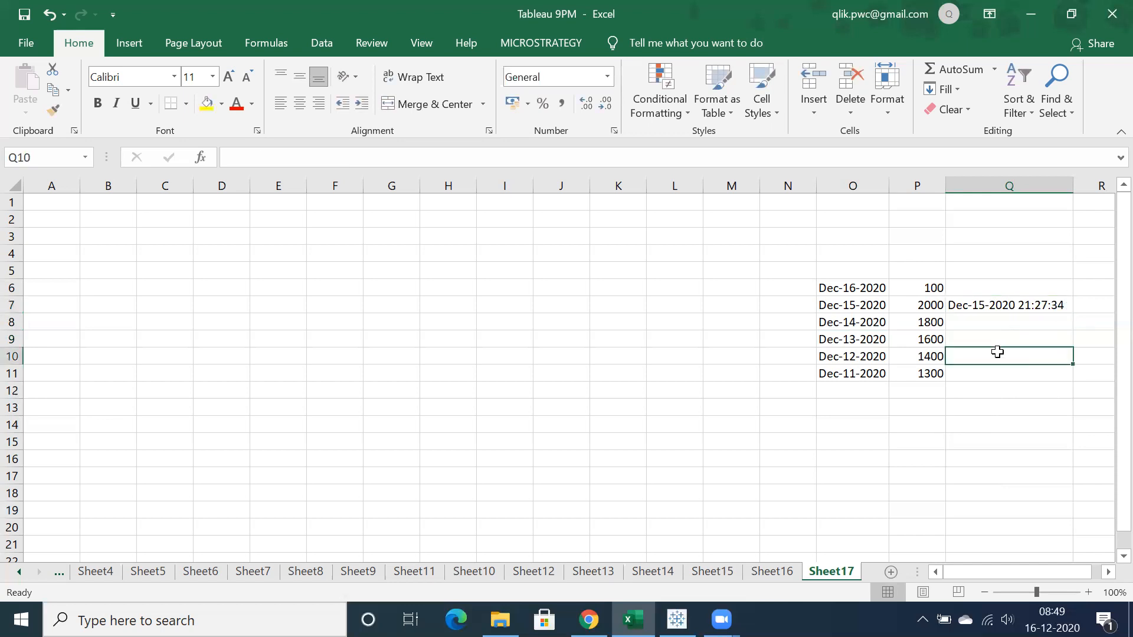
left_click(1020, 304)
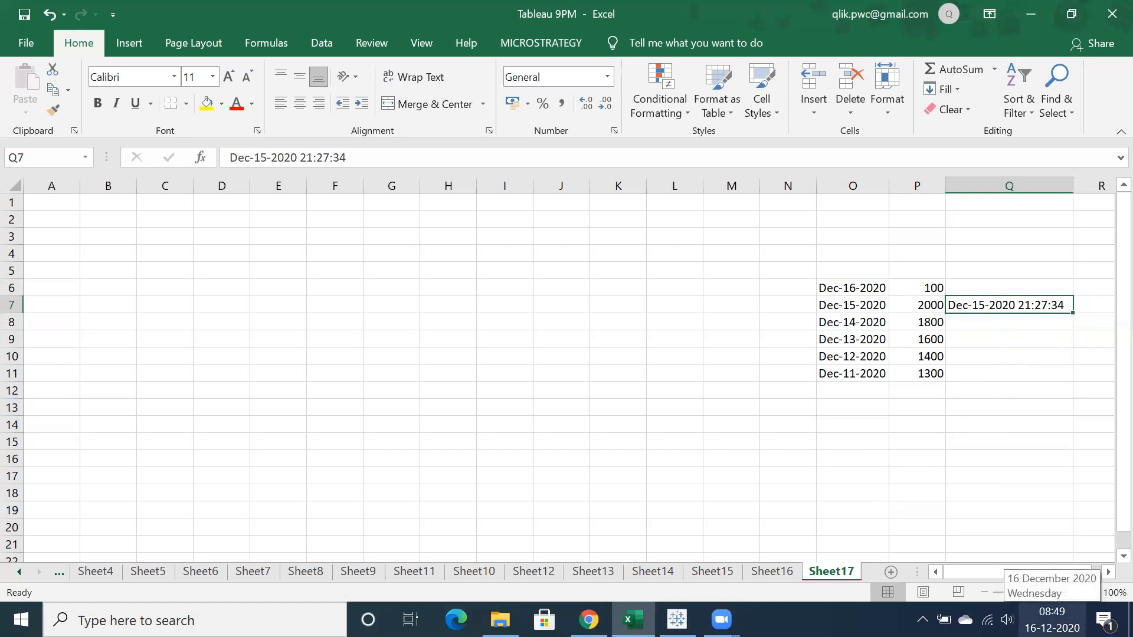
left_click(1052, 620)
left_click(782, 430)
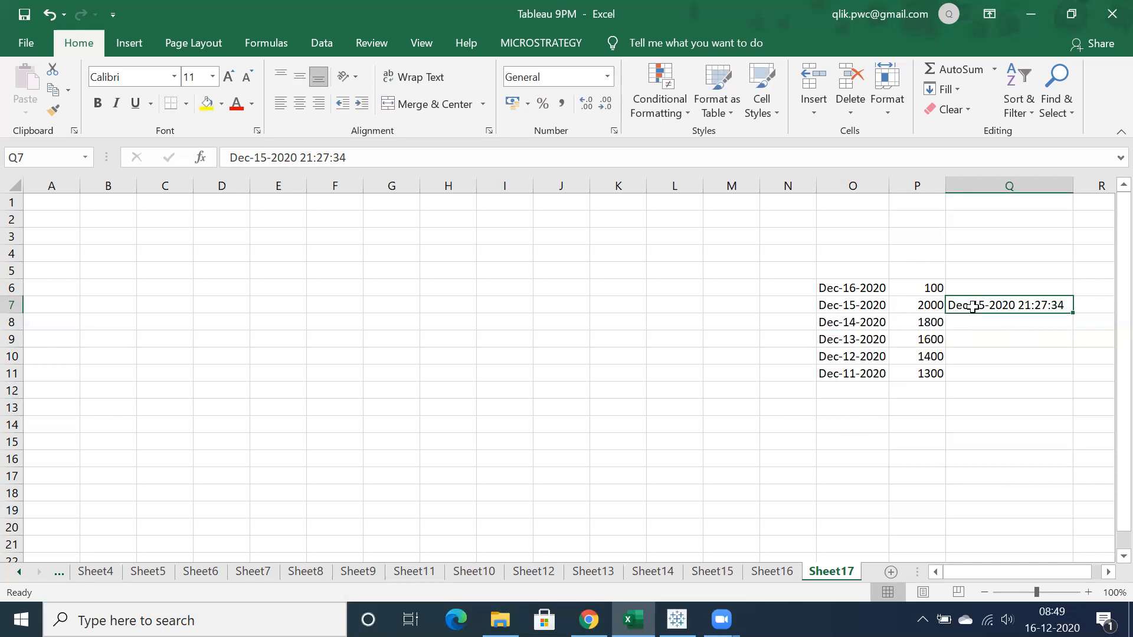
left_click(859, 307)
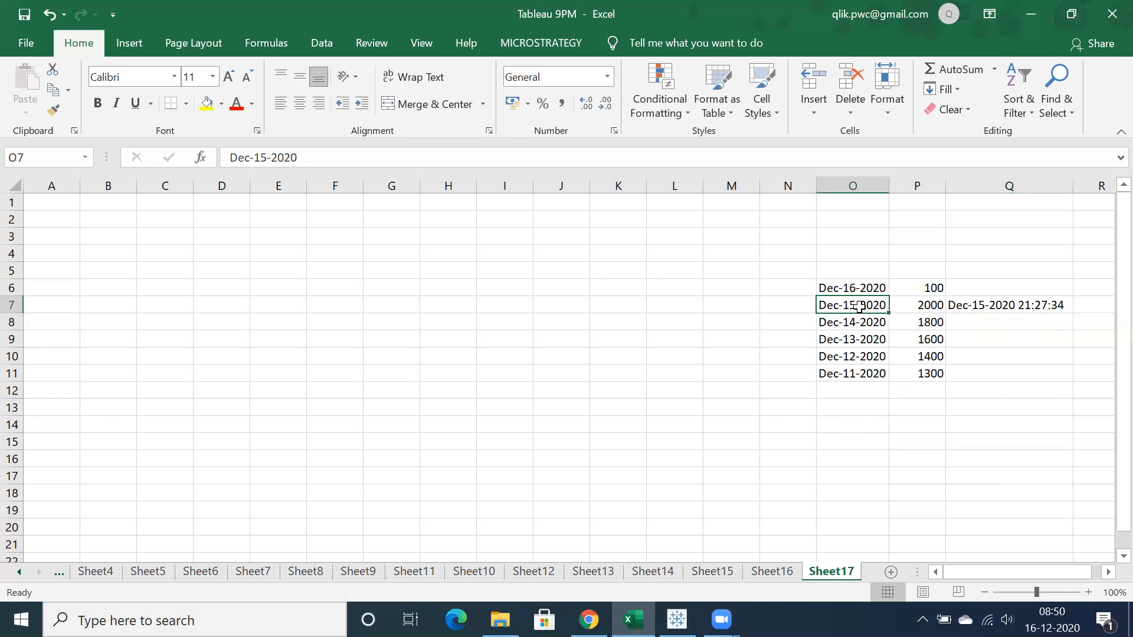
Switch to Tableau, set the Orders (Sample - Superstore) connection to Extract, and save the extract as Orders (Sample - Superstore) in the Datasources folder
left_click(690, 609)
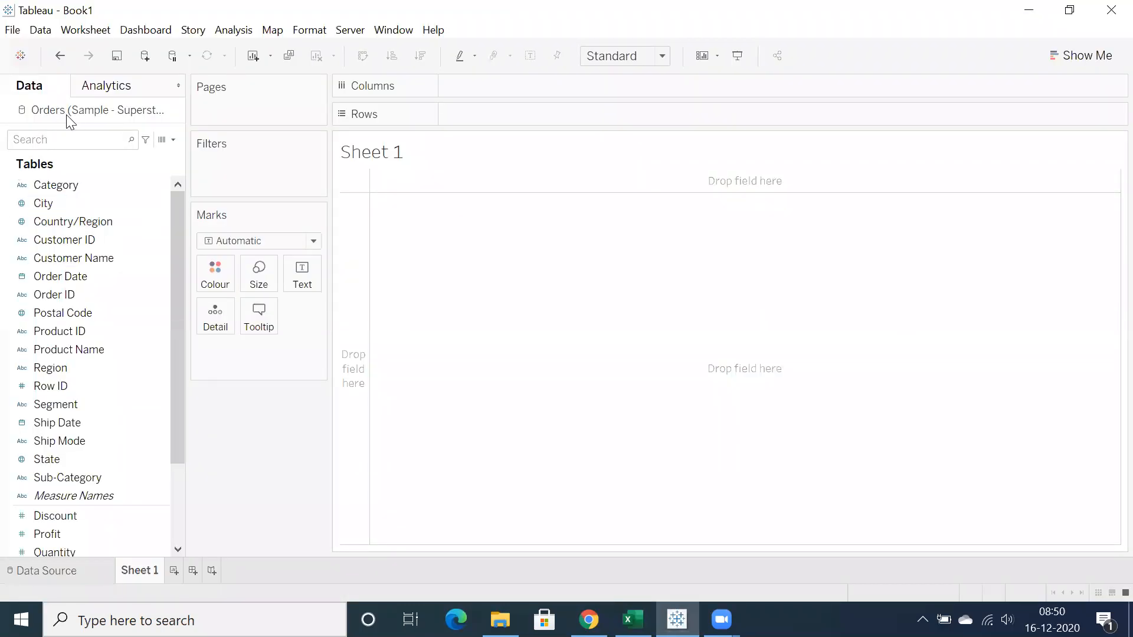
double_click(67, 112)
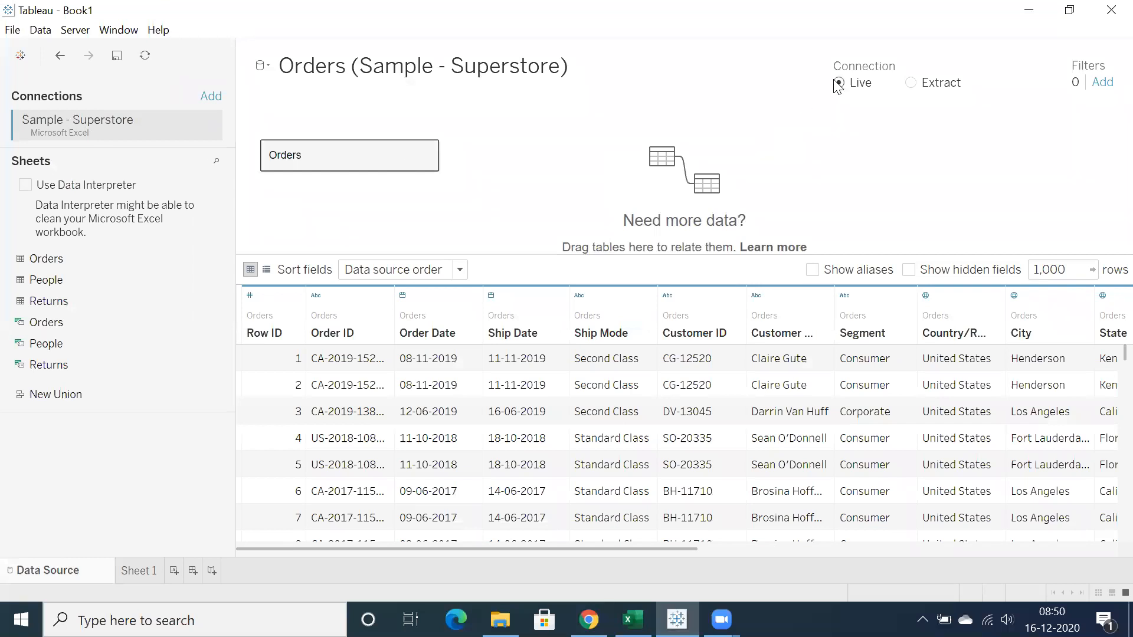
left_click(912, 83)
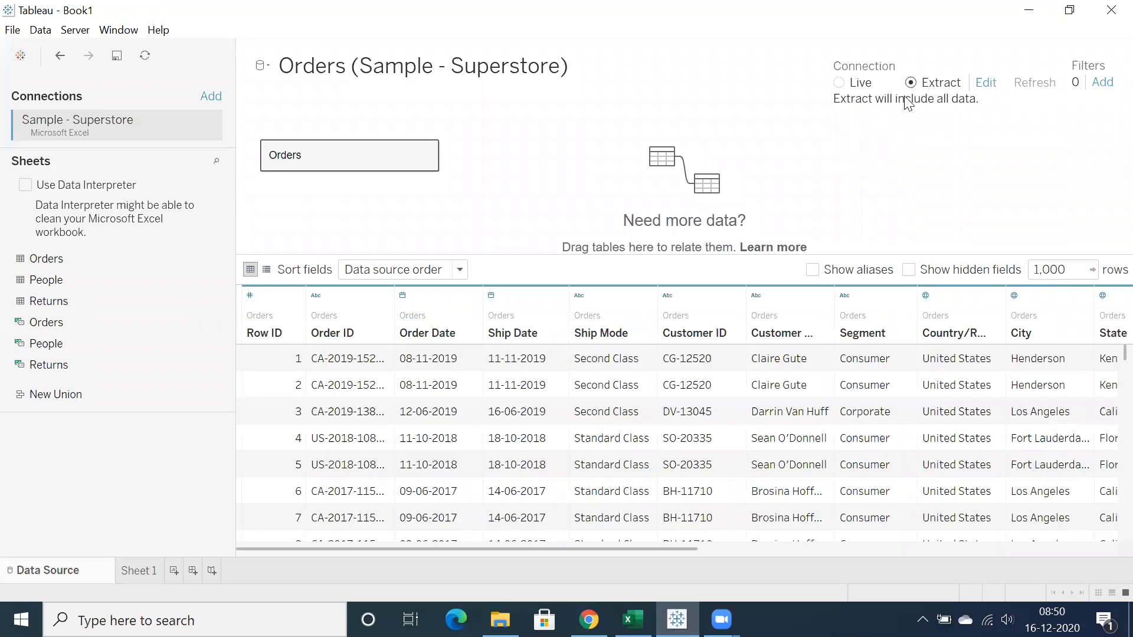
left_click(144, 571)
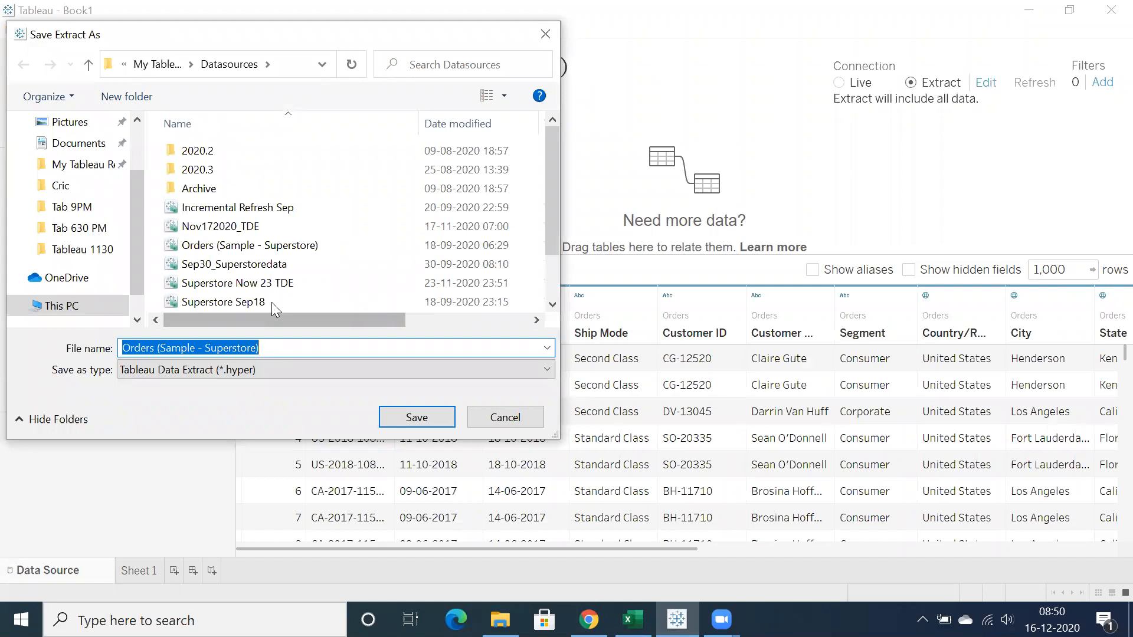
left_click(415, 418)
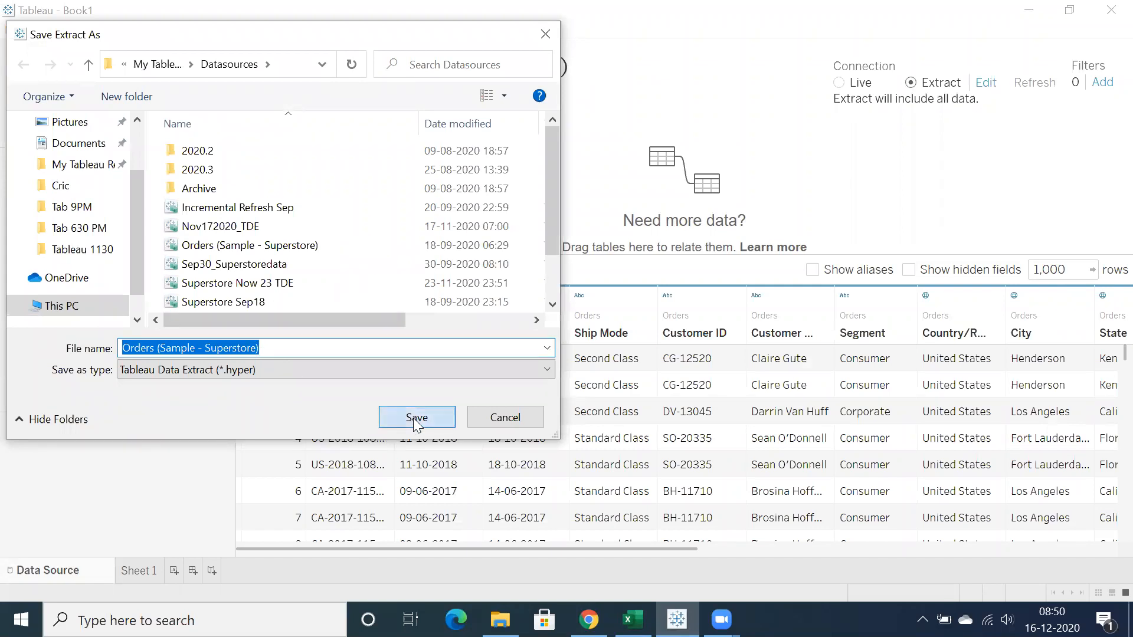
left_click(607, 313)
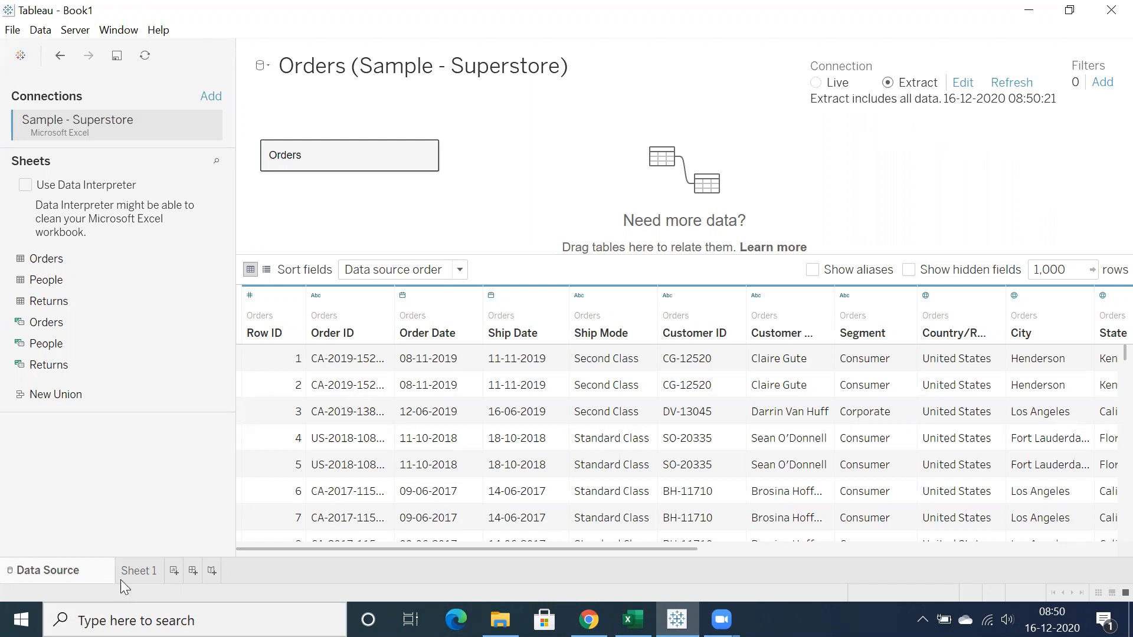
Go to Sheet 1 and open the extract history of the Orders (Sample - Superstore) data source
left_click(144, 569)
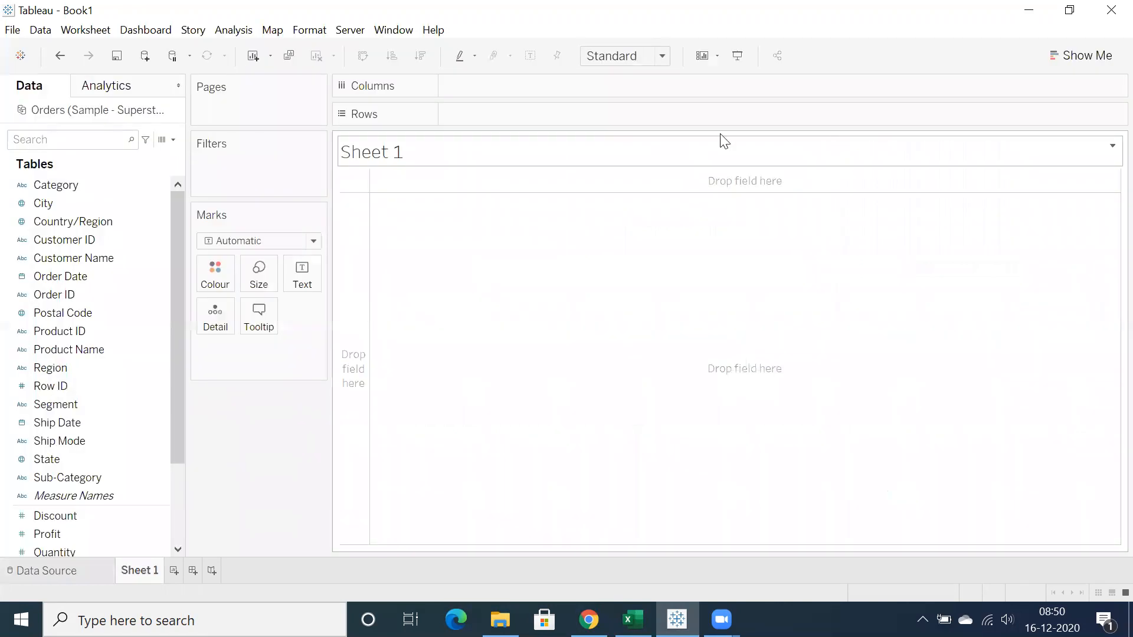
right_click(104, 111)
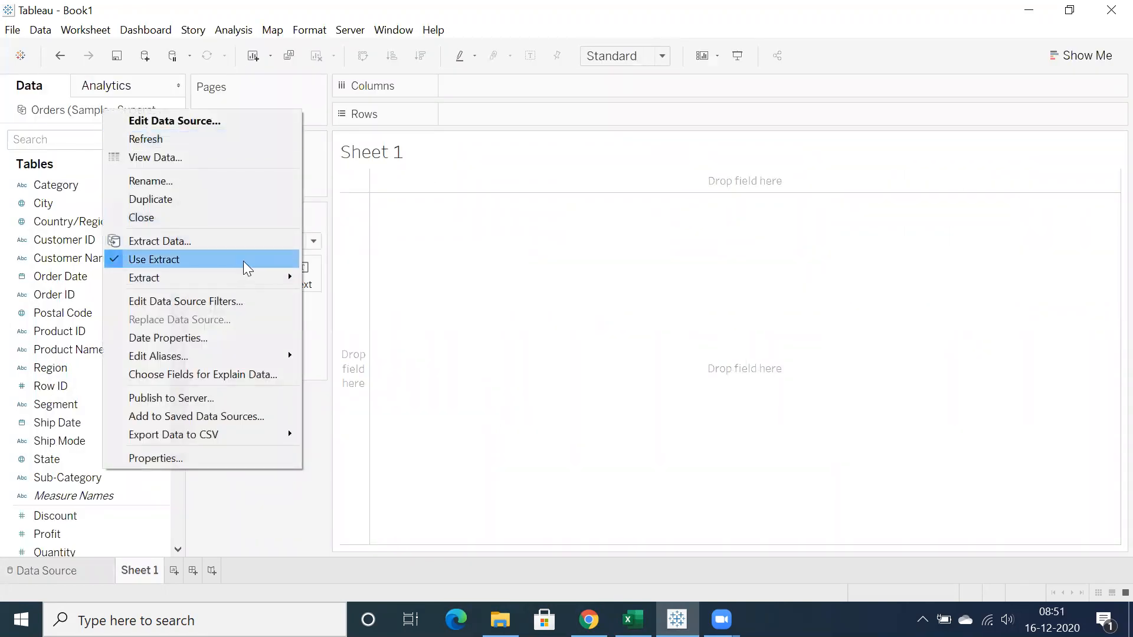
mouse_move(282, 278)
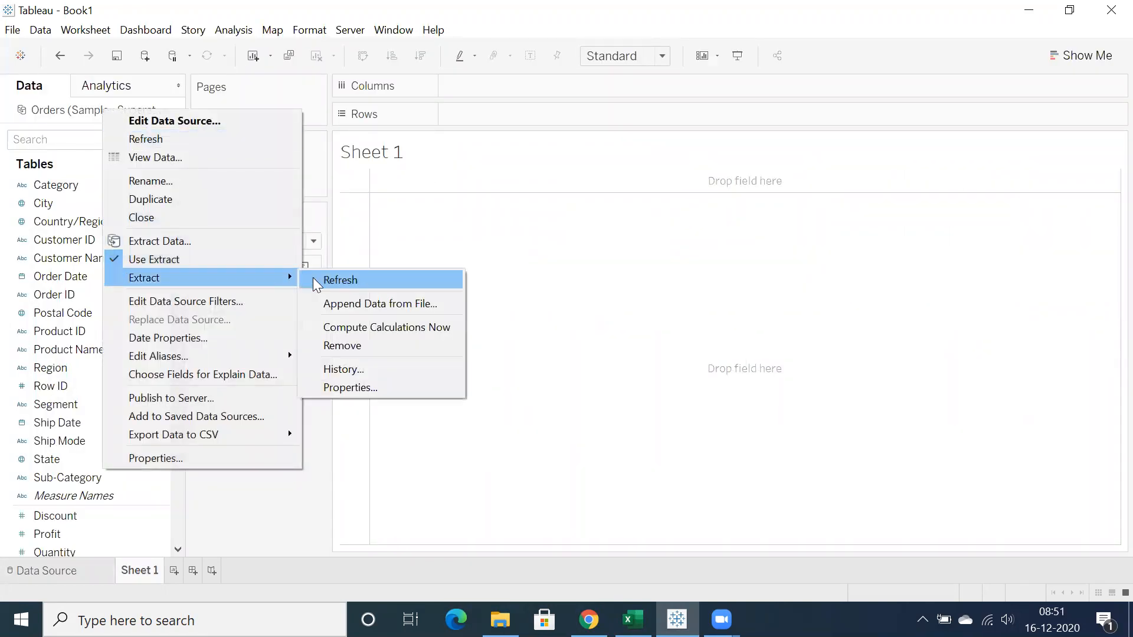
left_click(345, 370)
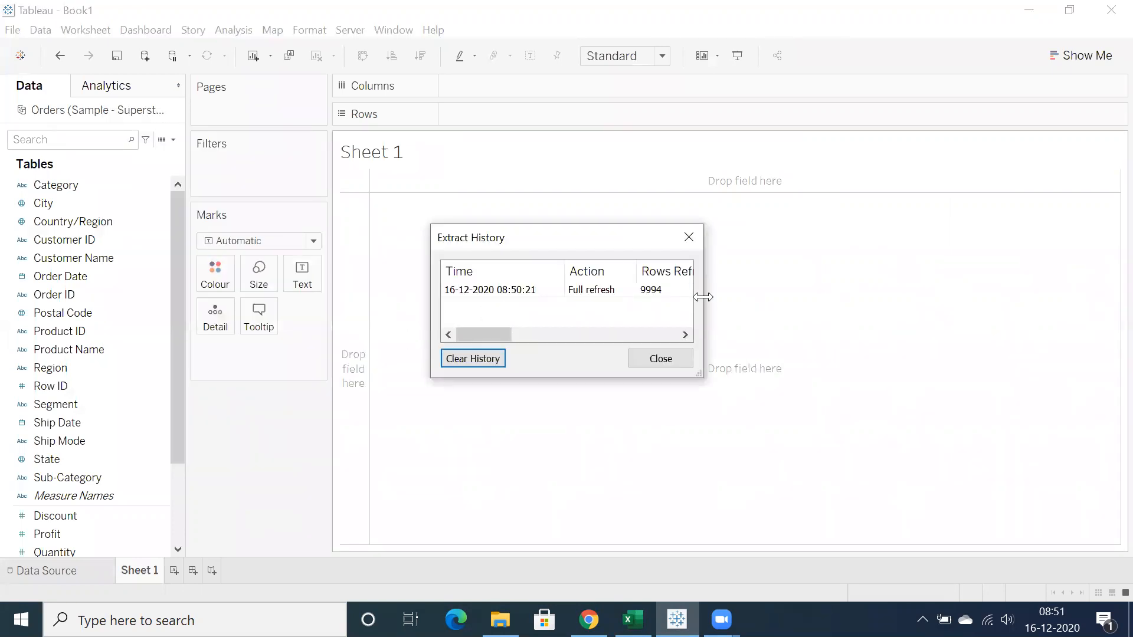
Widen the Extract History window, compare the refresh time and rows refreshed with the system date, and close it
left_click_drag(706, 298, 1116, 296)
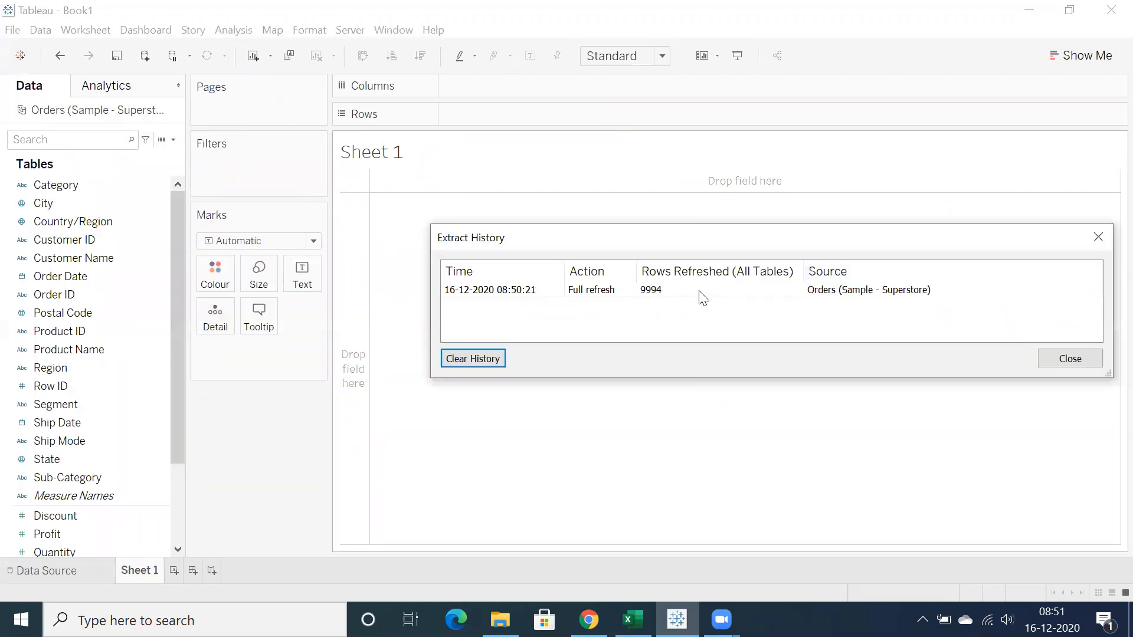
left_click_drag(646, 240, 553, 208)
left_click(400, 259)
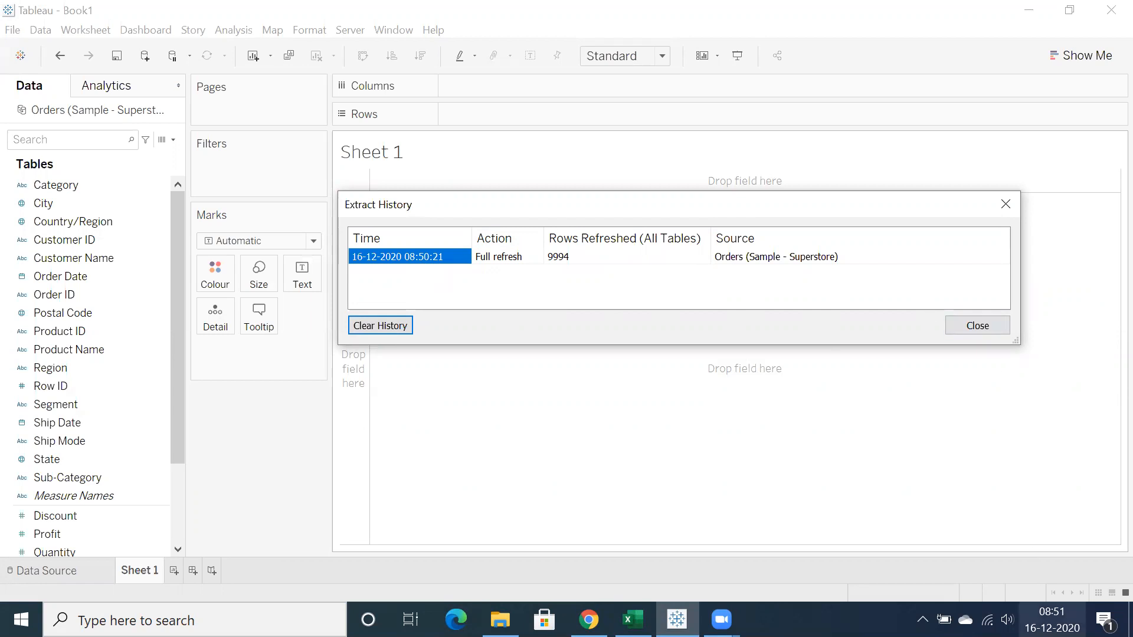
mouse_move(1052, 620)
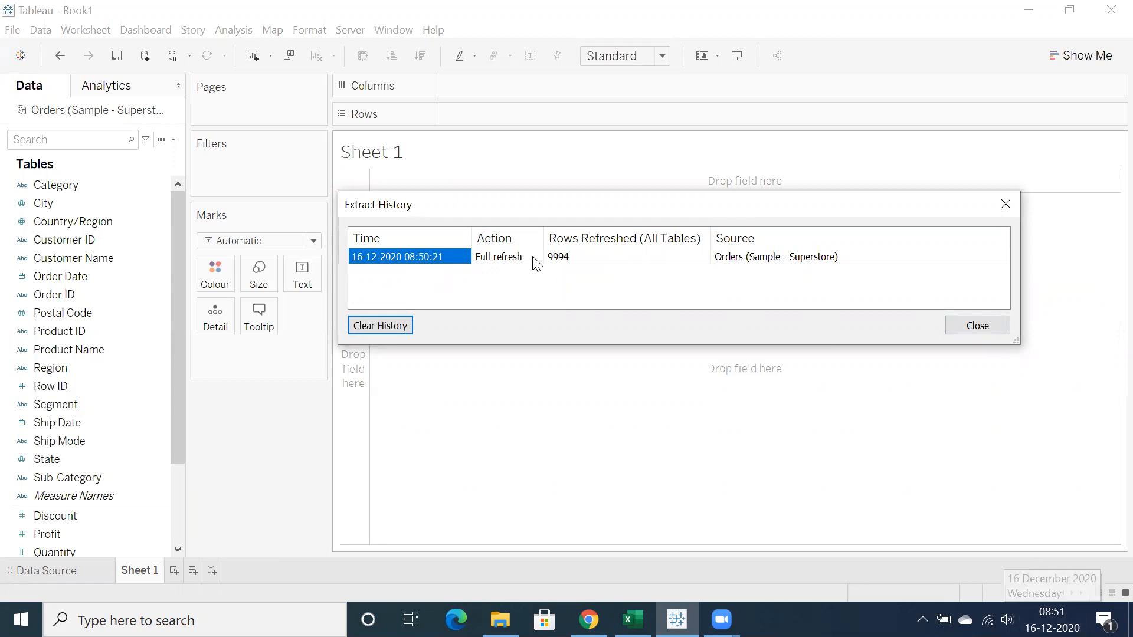
left_click(571, 260)
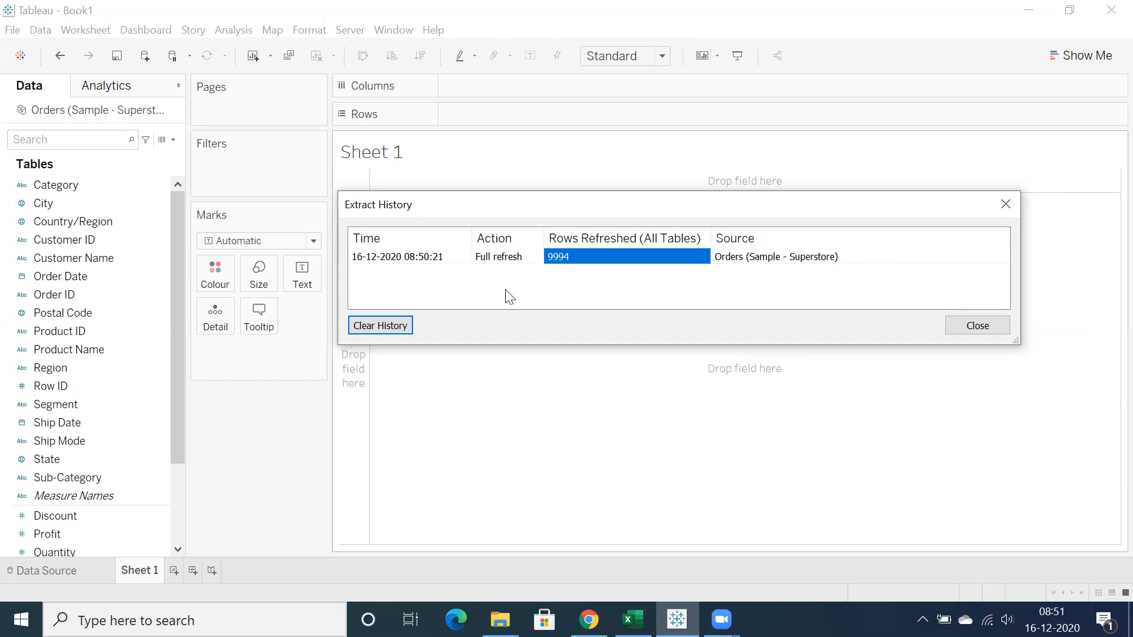
left_click(406, 257)
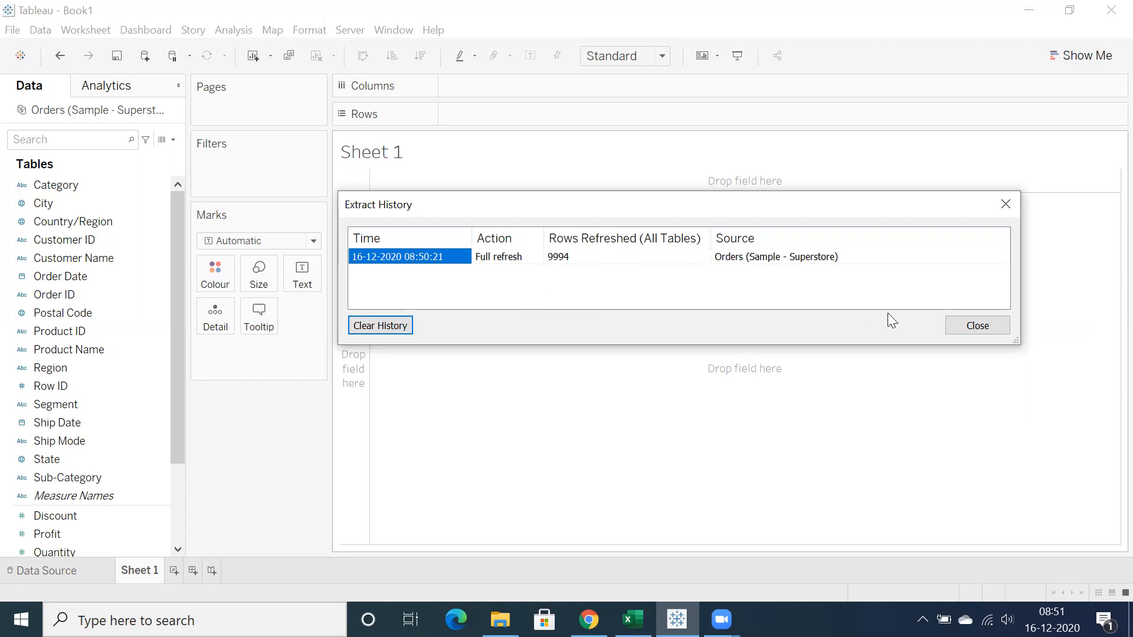
left_click(950, 332)
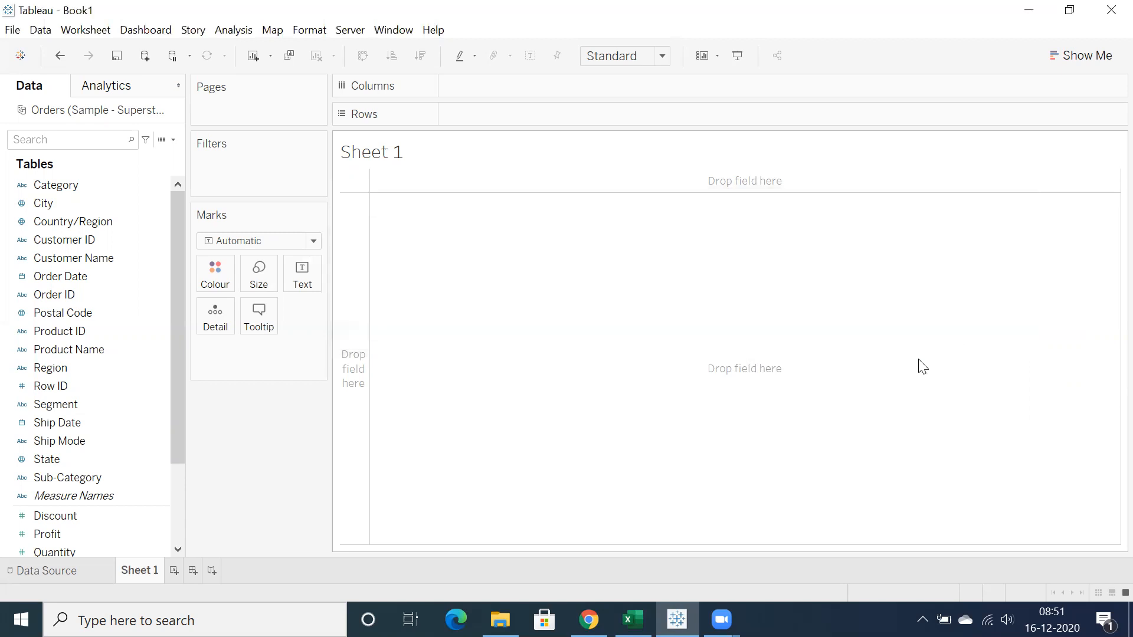
mouse_move(677, 620)
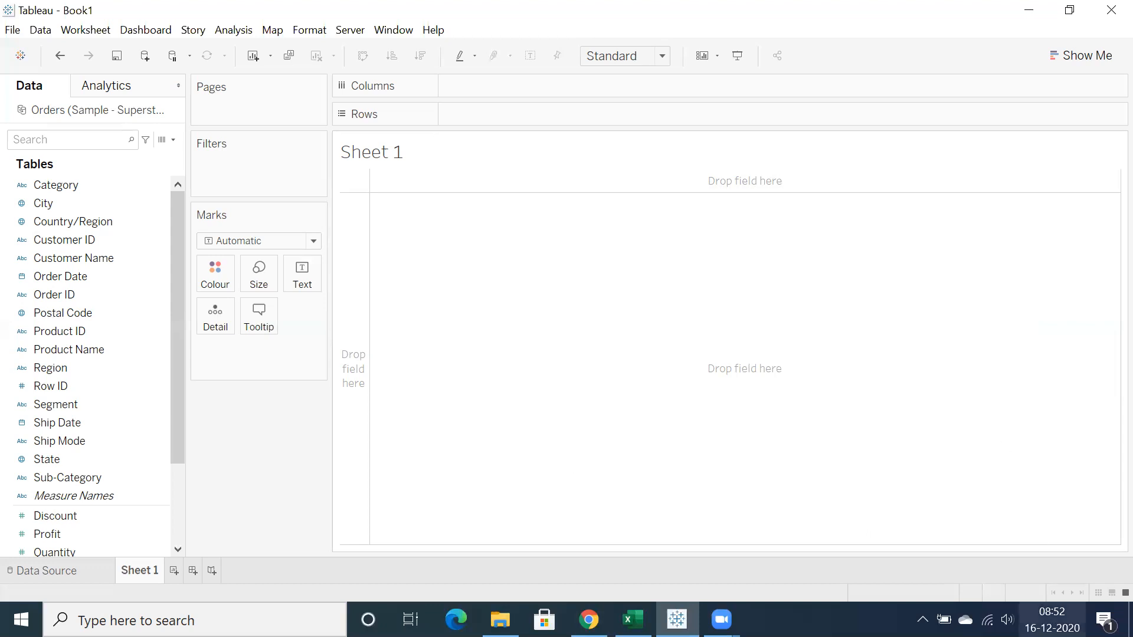
mouse_move(1052, 619)
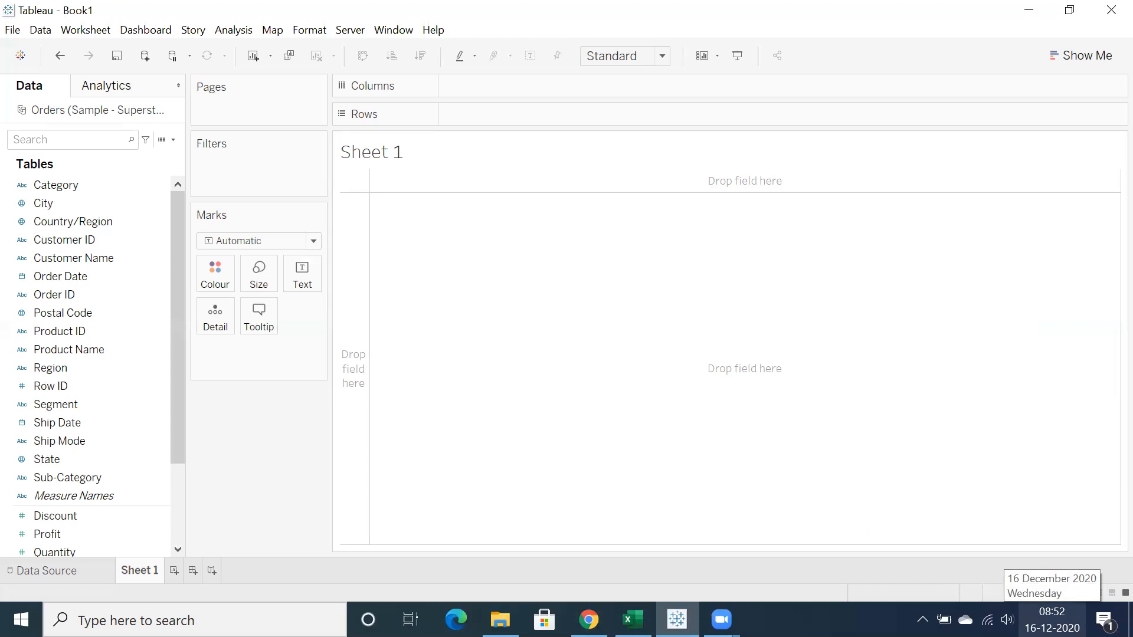
Replace the sheet name in Sheet 1's title with the Data Update Time field and place Region on Rows
double_click(420, 157)
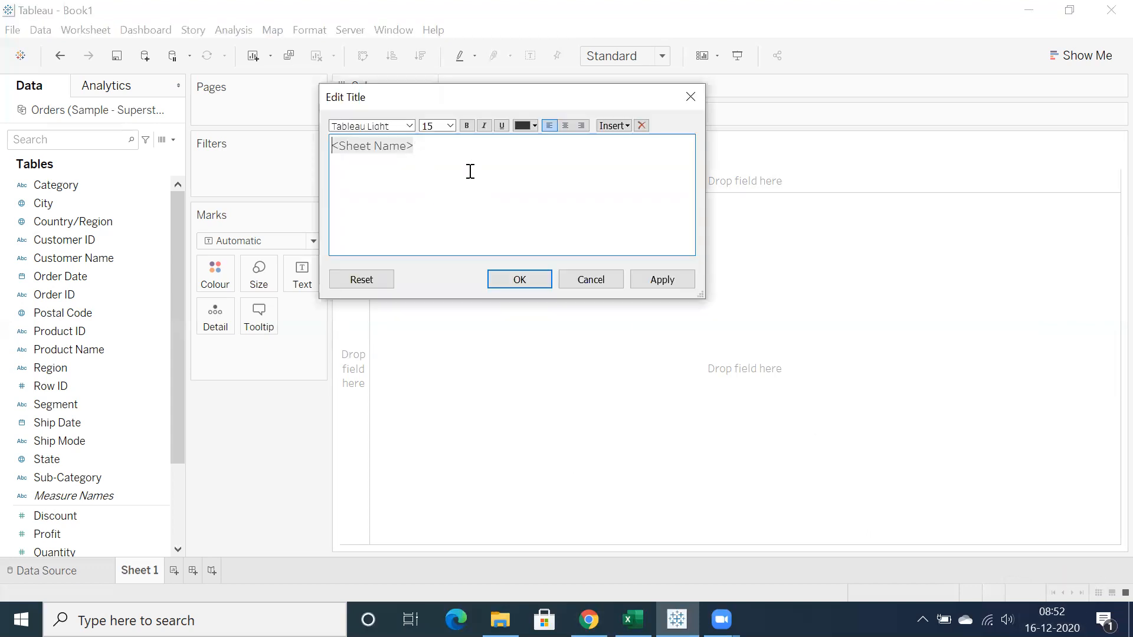
left_click_drag(457, 153, 331, 131)
key("Delete")
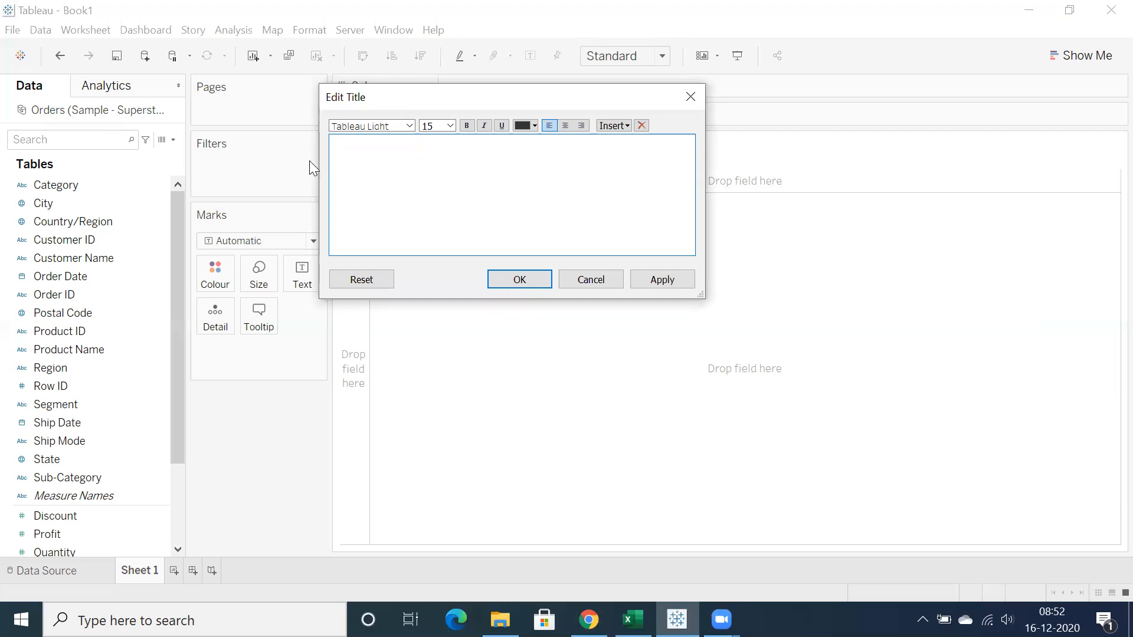
left_click(616, 127)
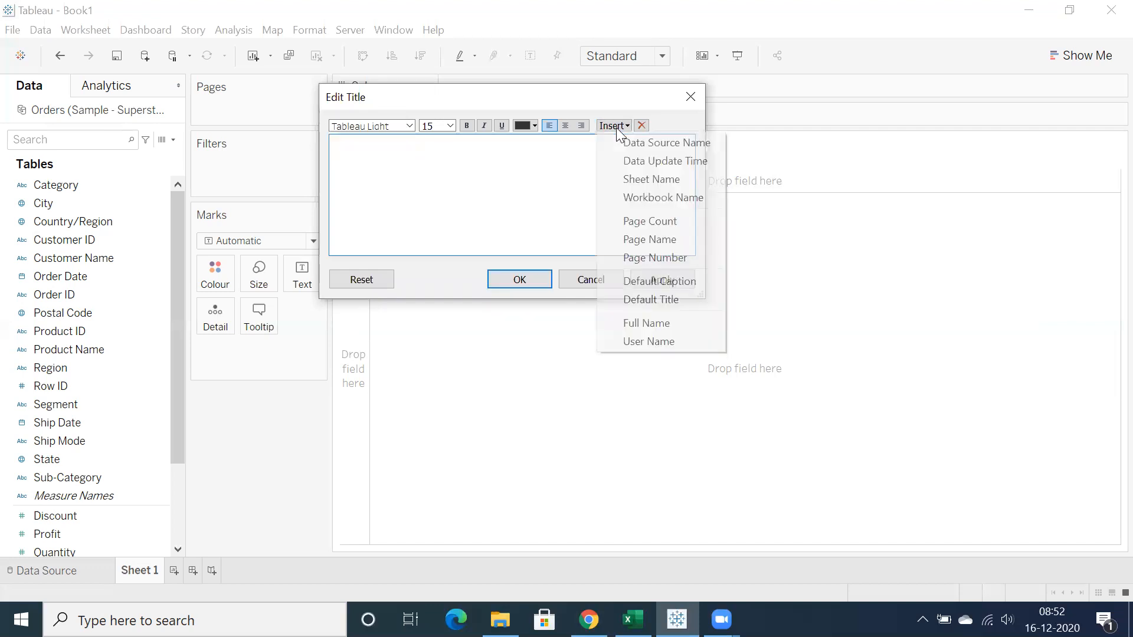
left_click(630, 163)
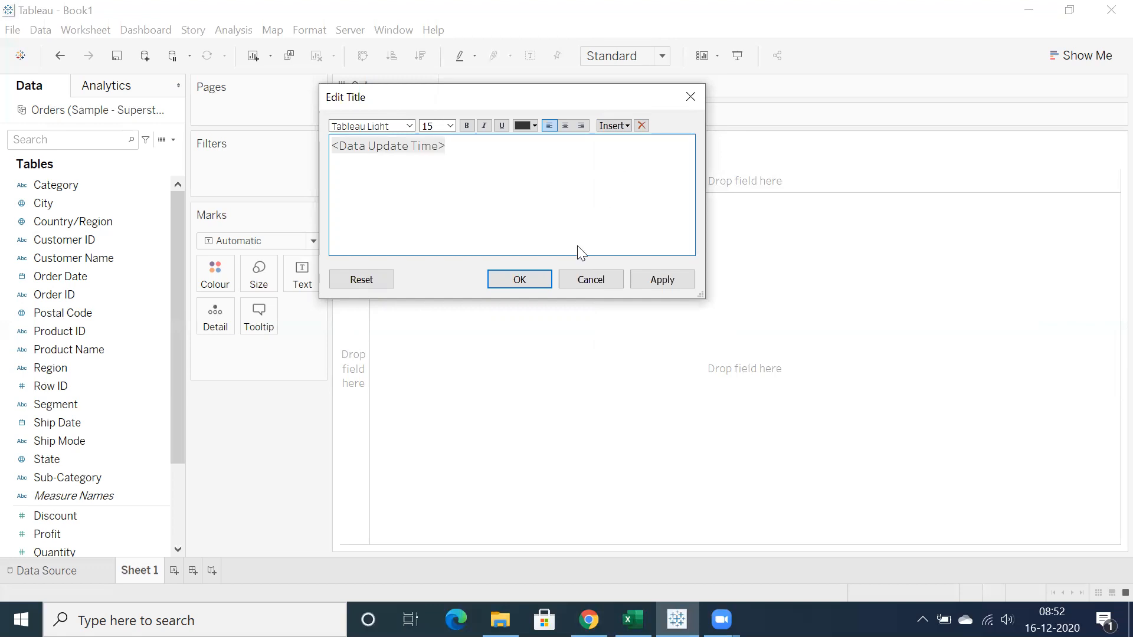
left_click(538, 278)
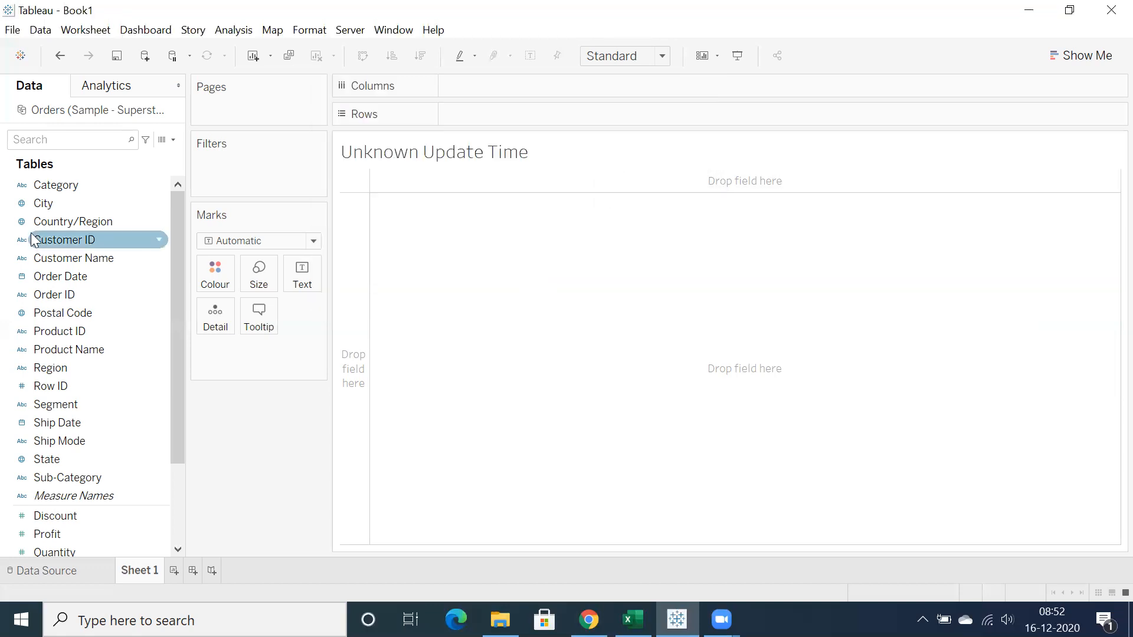
left_click_drag(66, 366, 472, 115)
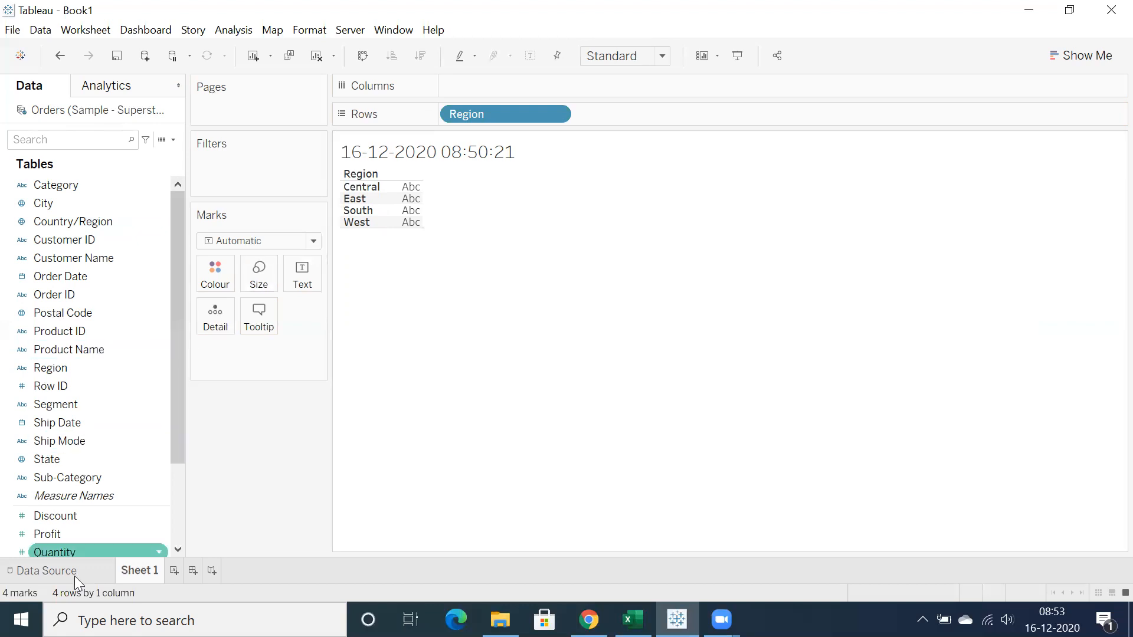
Compare the title's timestamp with the extract time on the Data Source page and in the Orders (Sample - Superstore) extract history
left_click(56, 572)
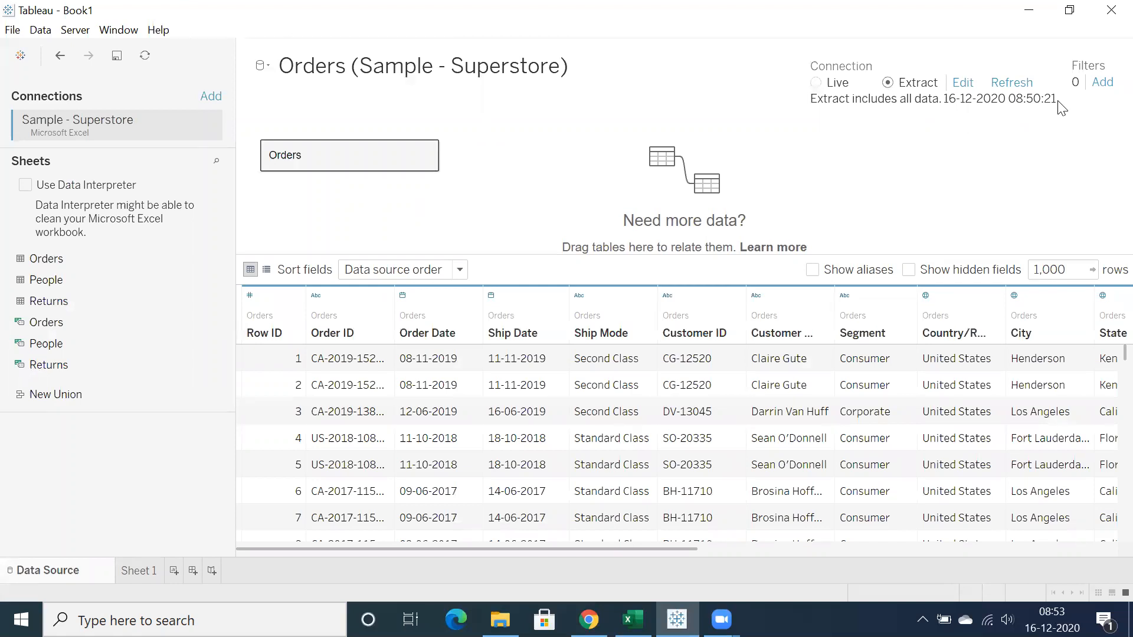
left_click(141, 572)
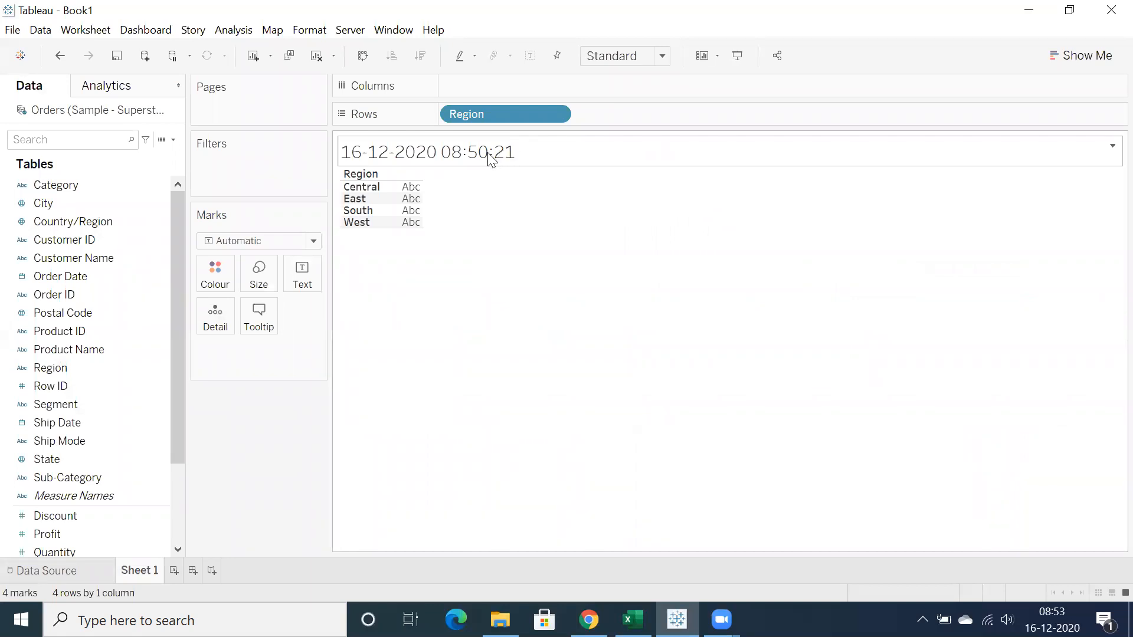
right_click(79, 111)
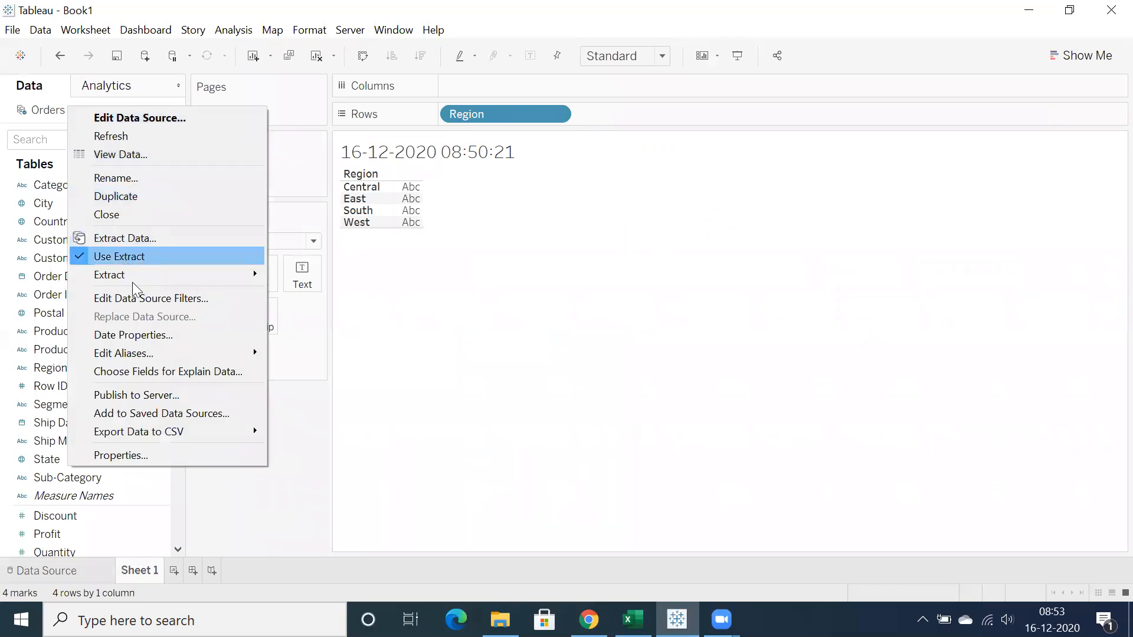
mouse_move(237, 280)
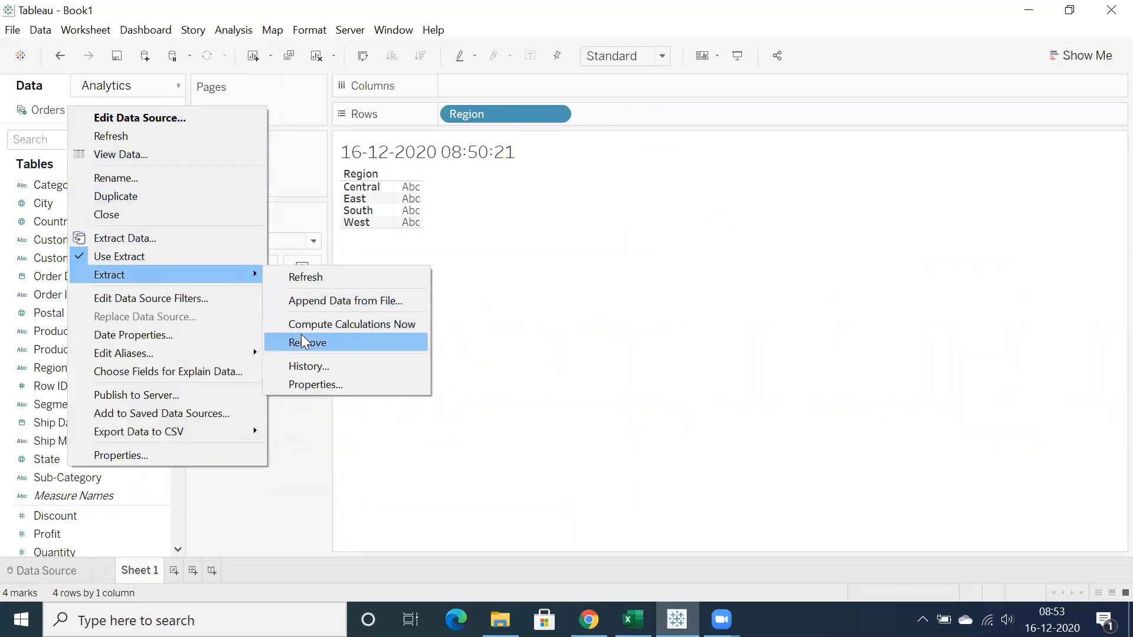
left_click(310, 367)
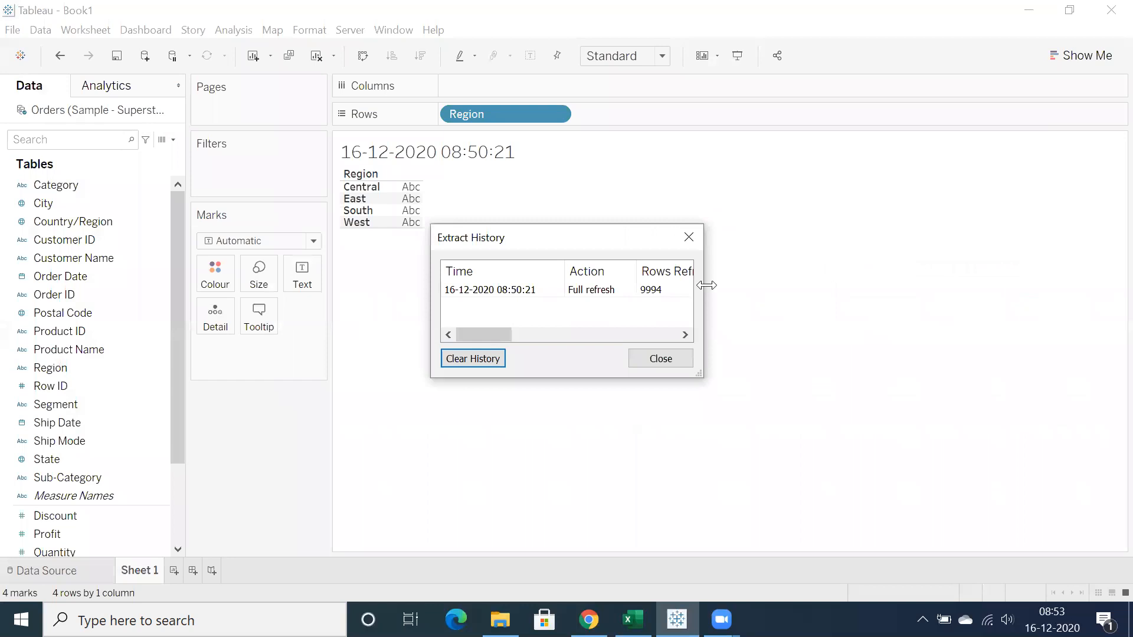
left_click_drag(706, 285, 929, 285)
left_click(521, 289)
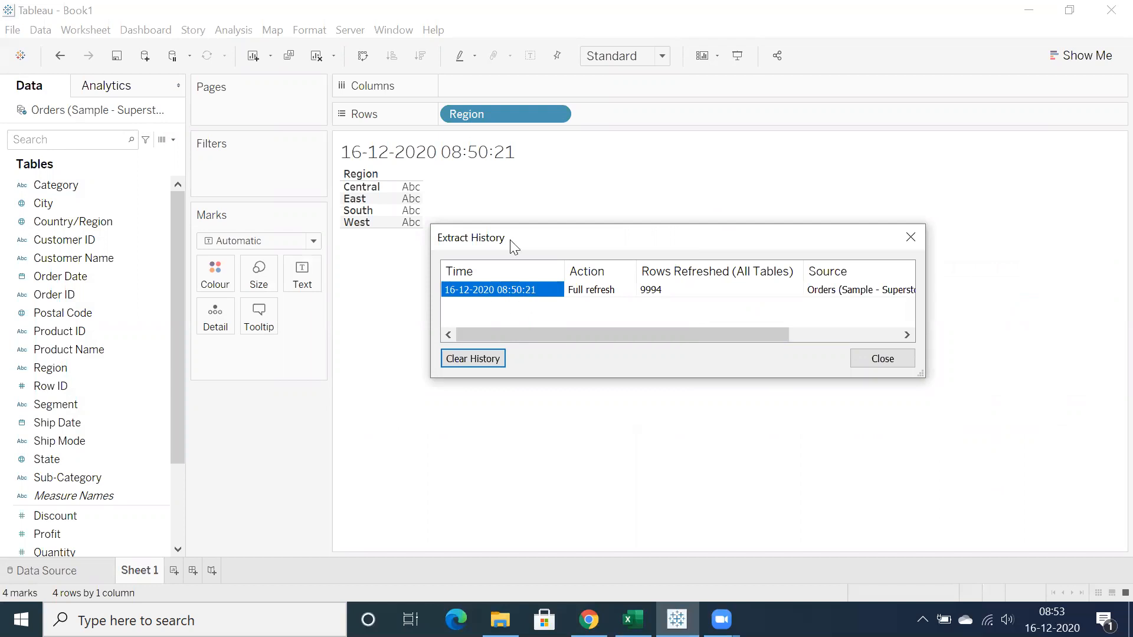
left_click(910, 238)
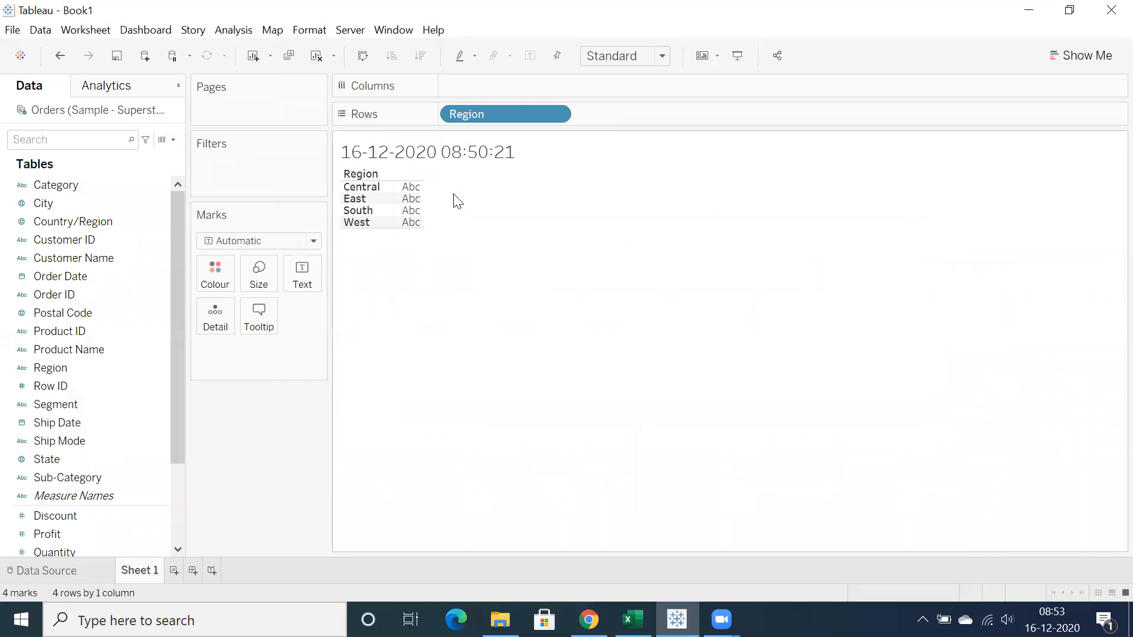
Make the Data Update Time text in the sheet title bold
double_click(457, 155)
left_click_drag(488, 157, 332, 137)
left_click(467, 125)
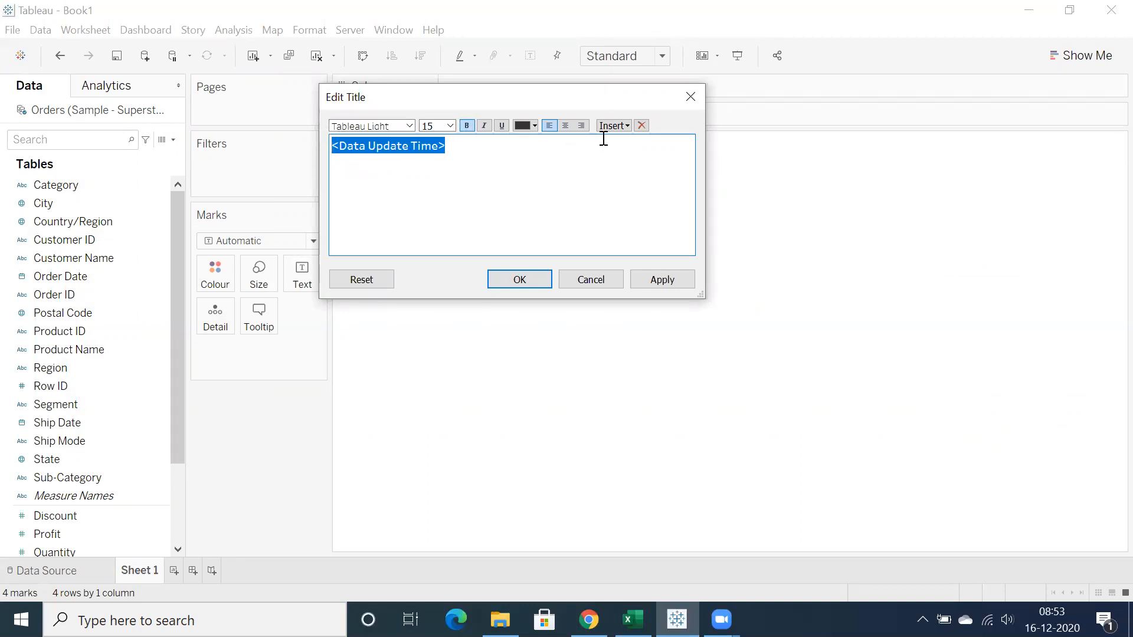
left_click(617, 126)
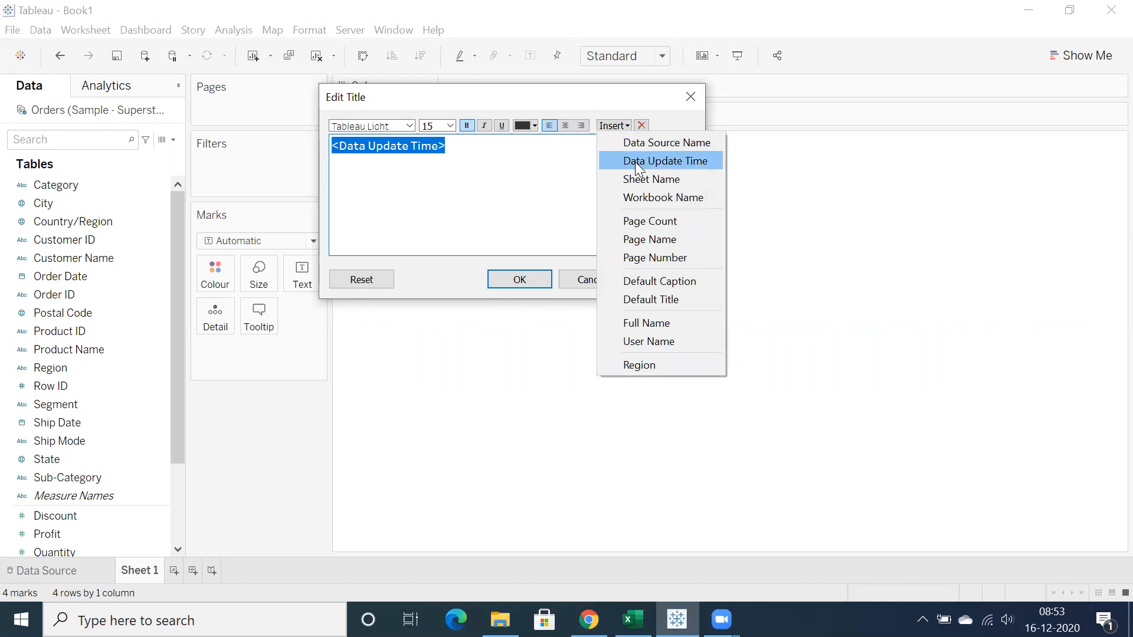
left_click(526, 203)
left_click(529, 285)
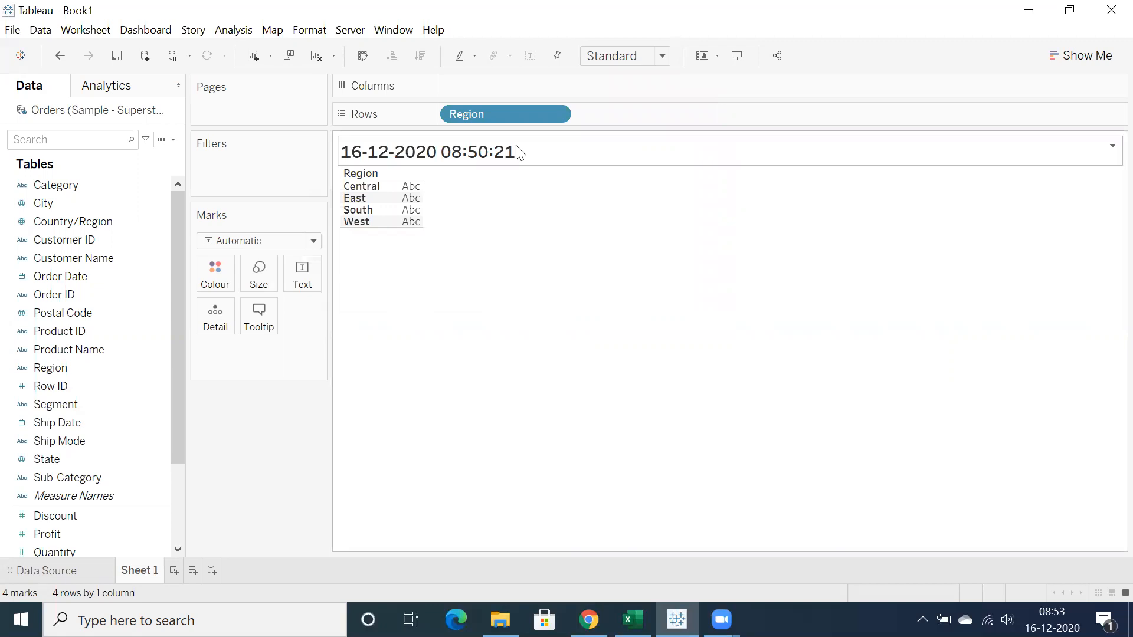
Hide the header of the Region field on Rows
left_click(554, 115)
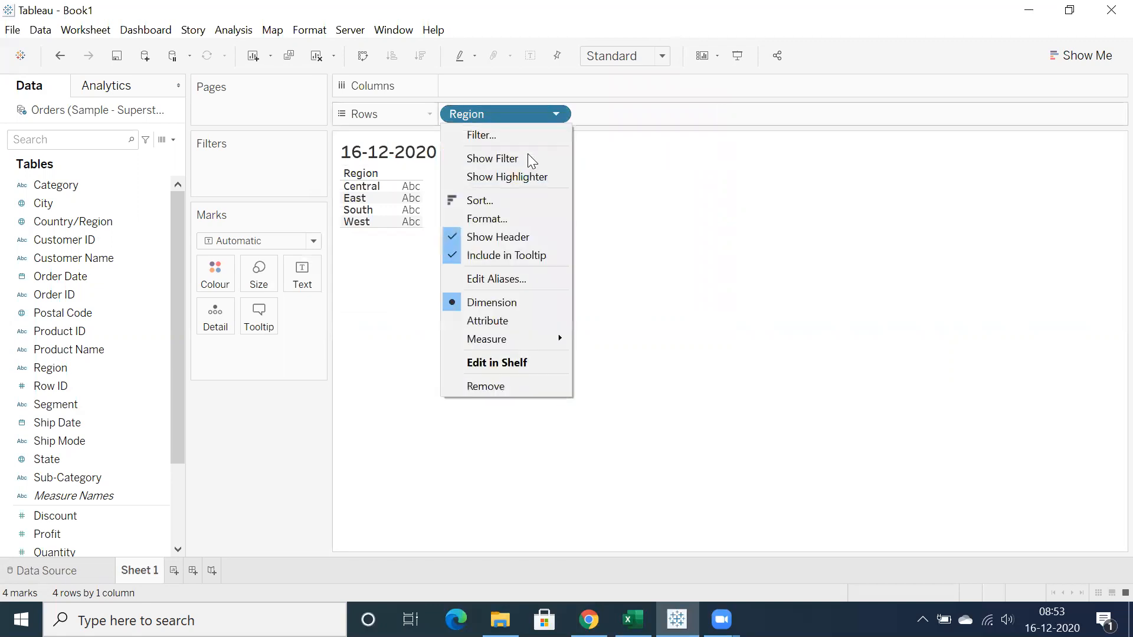
left_click(489, 239)
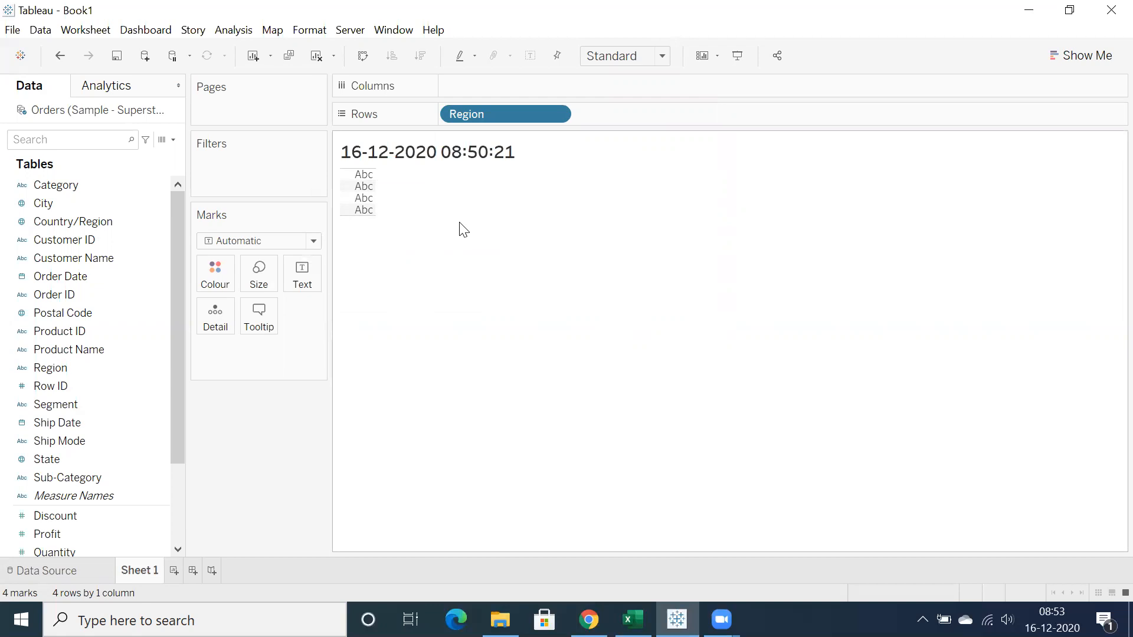
left_click(467, 161)
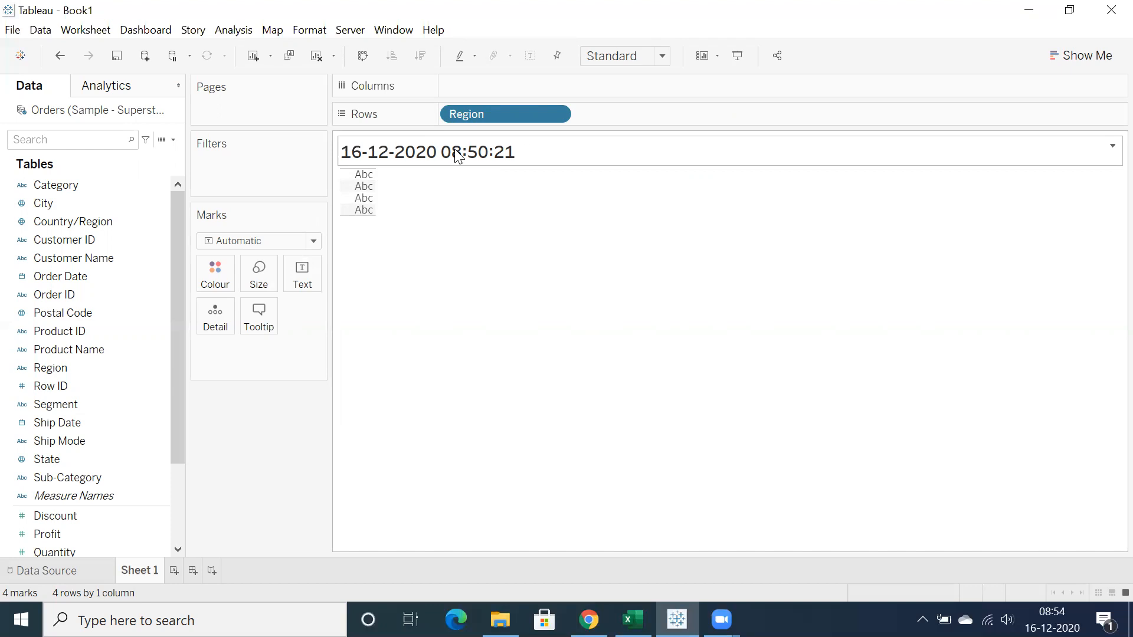
Refresh the Orders (Sample - Superstore) extract, accepting the replacement of its entire contents
right_click(64, 115)
left_click(489, 244)
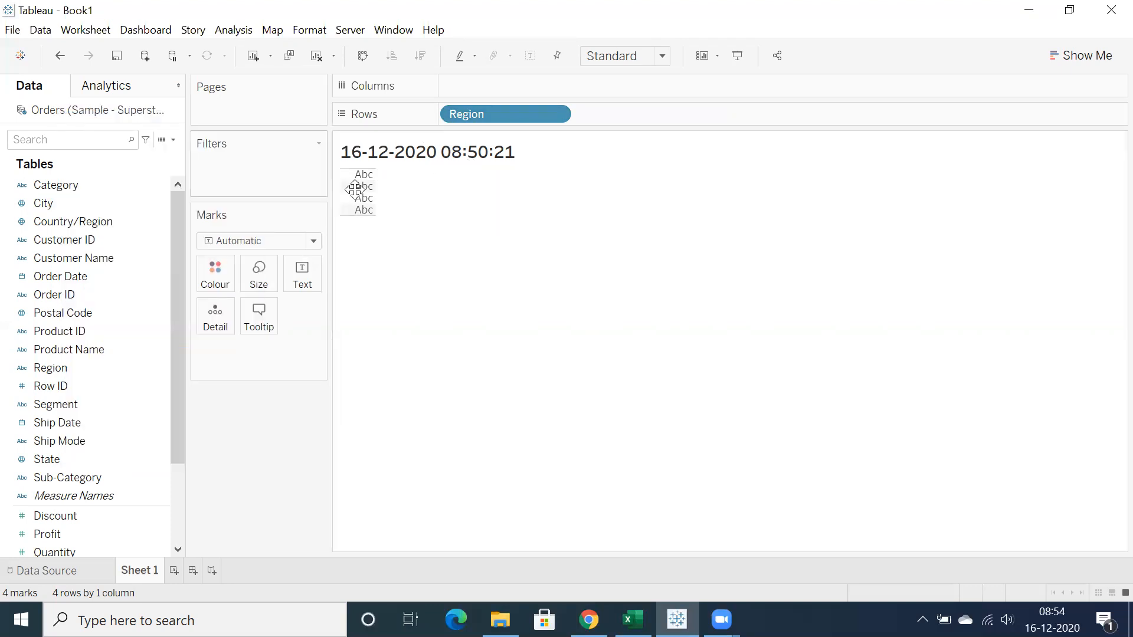
right_click(52, 116)
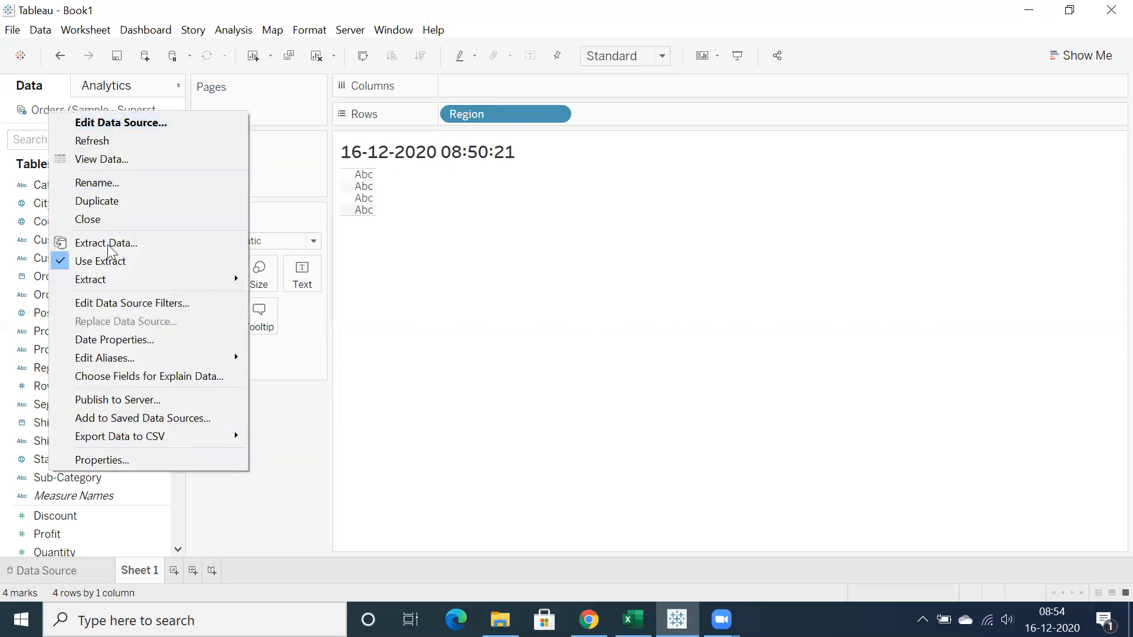
mouse_move(183, 276)
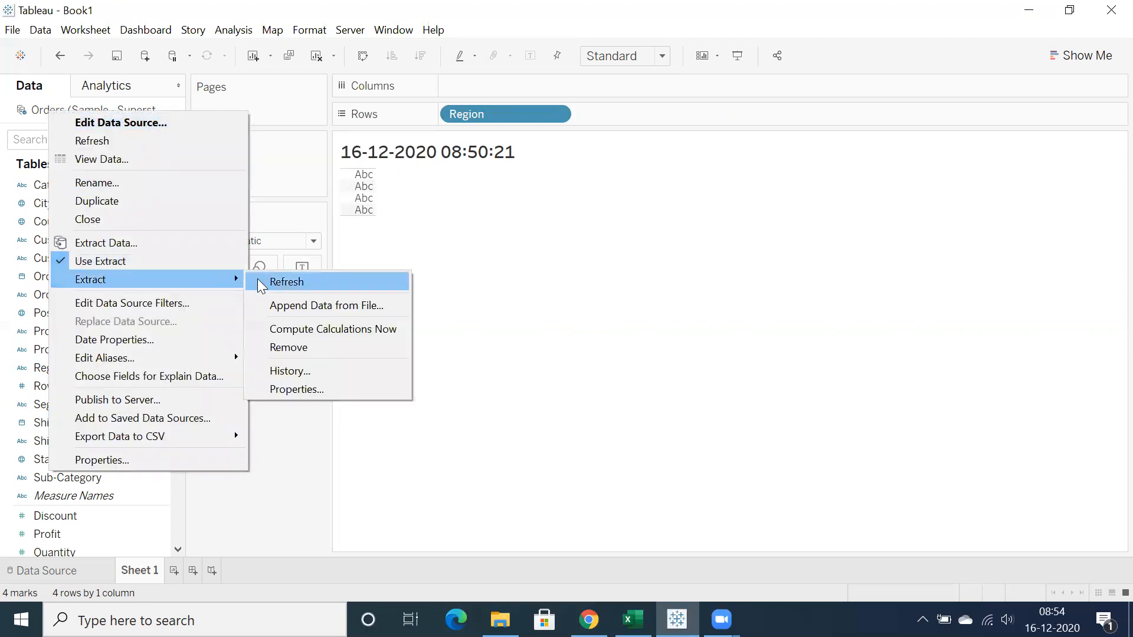
left_click(277, 285)
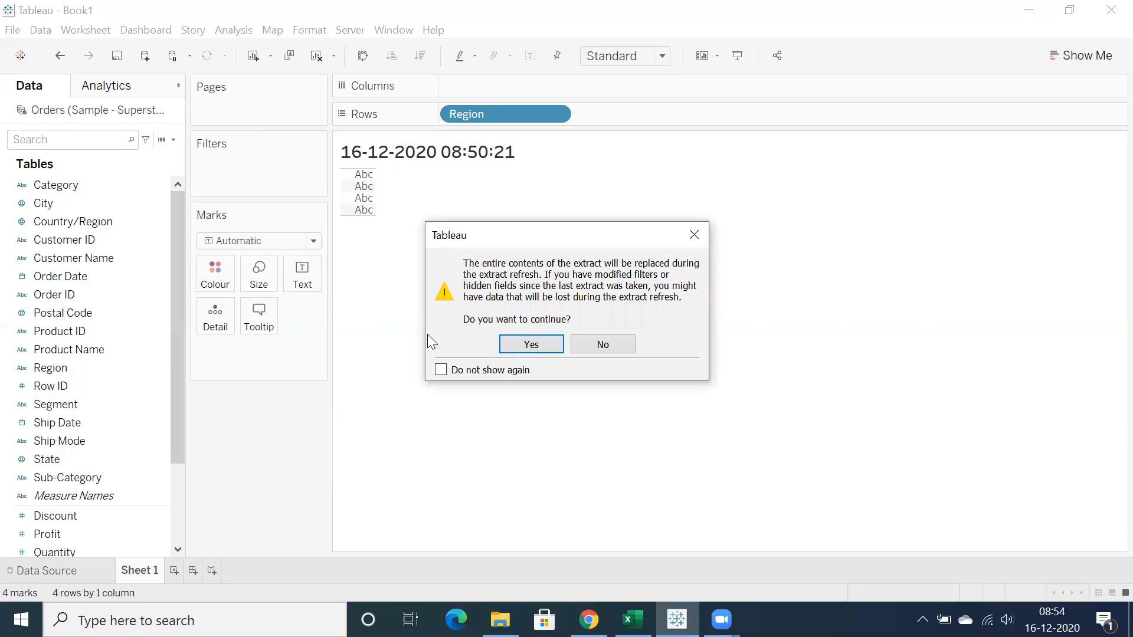
left_click(514, 345)
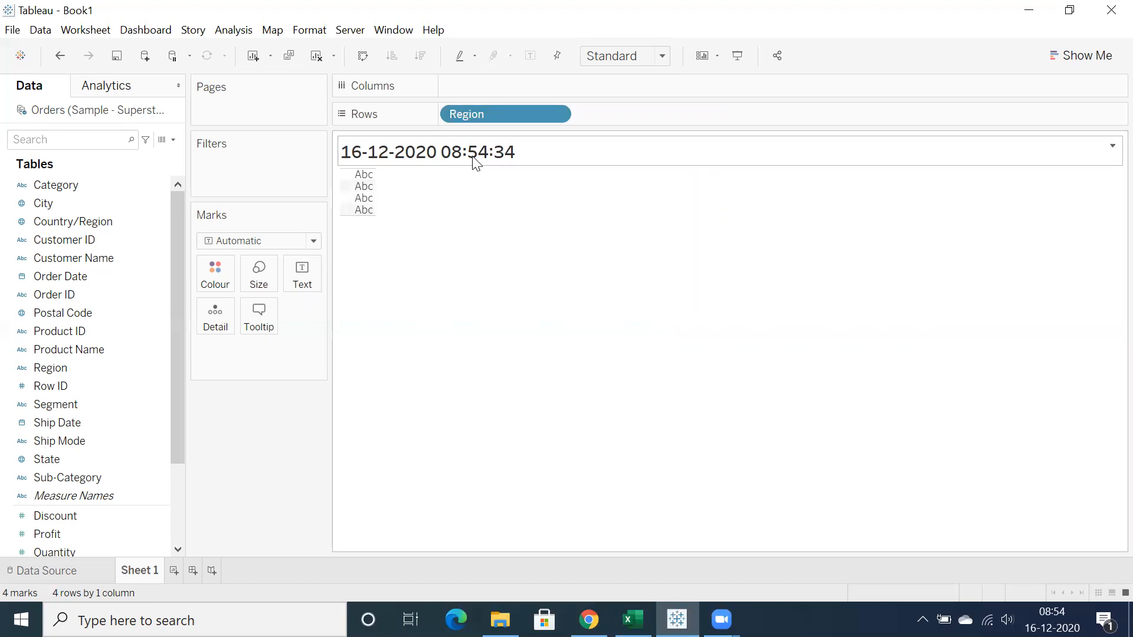
Run a second full refresh of the Orders (Sample - Superstore) extract to update the timestamp in the title
right_click(54, 118)
mouse_move(134, 278)
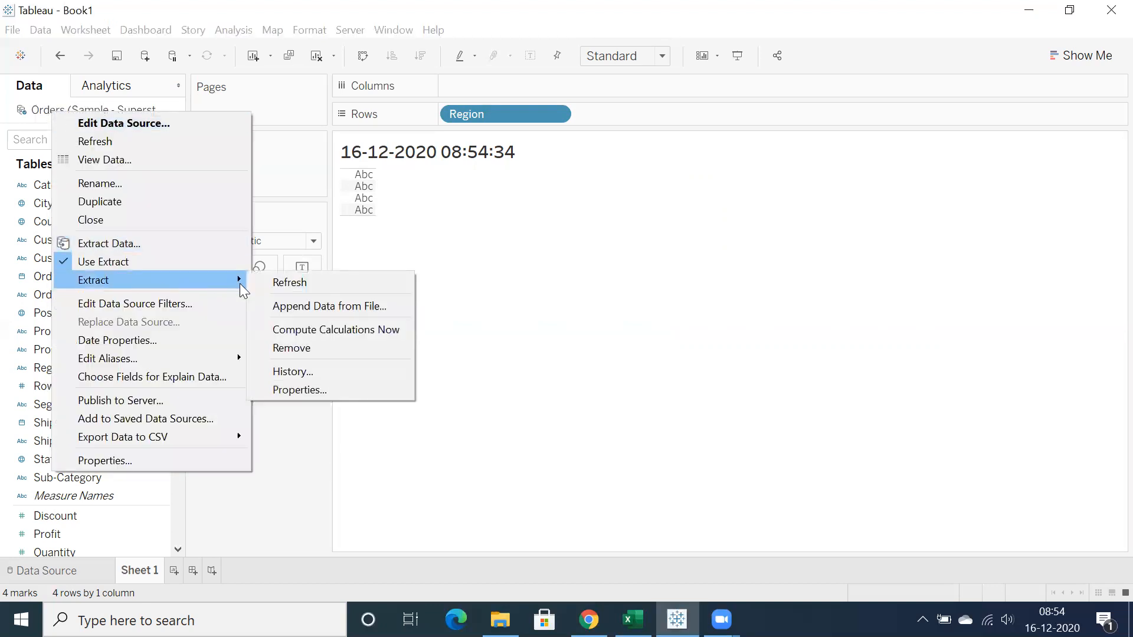
left_click(279, 284)
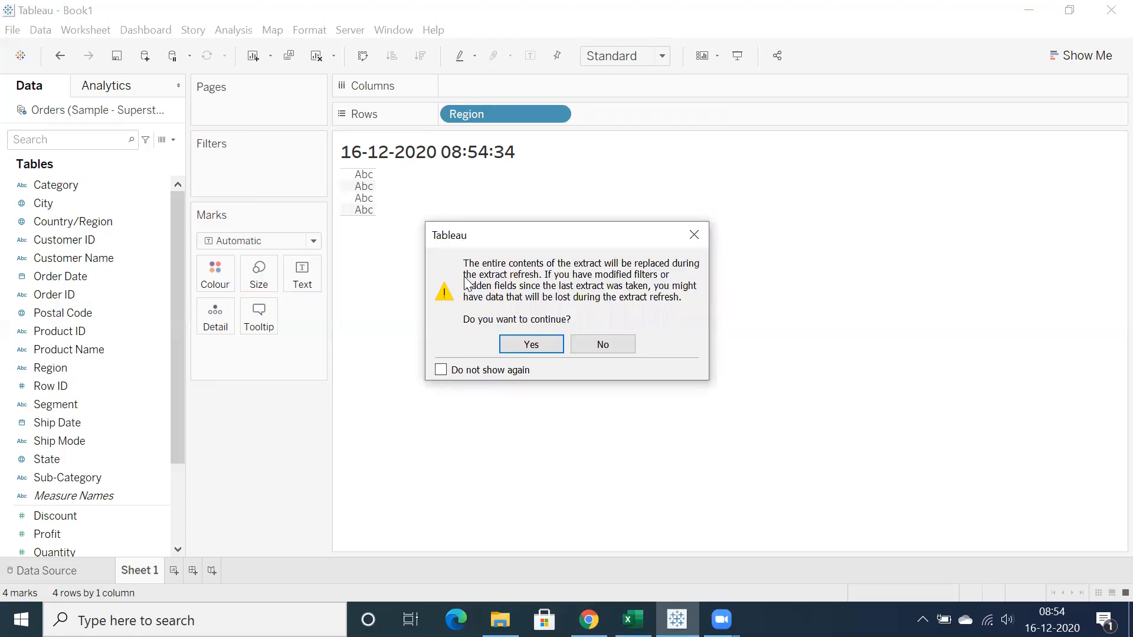
left_click(518, 344)
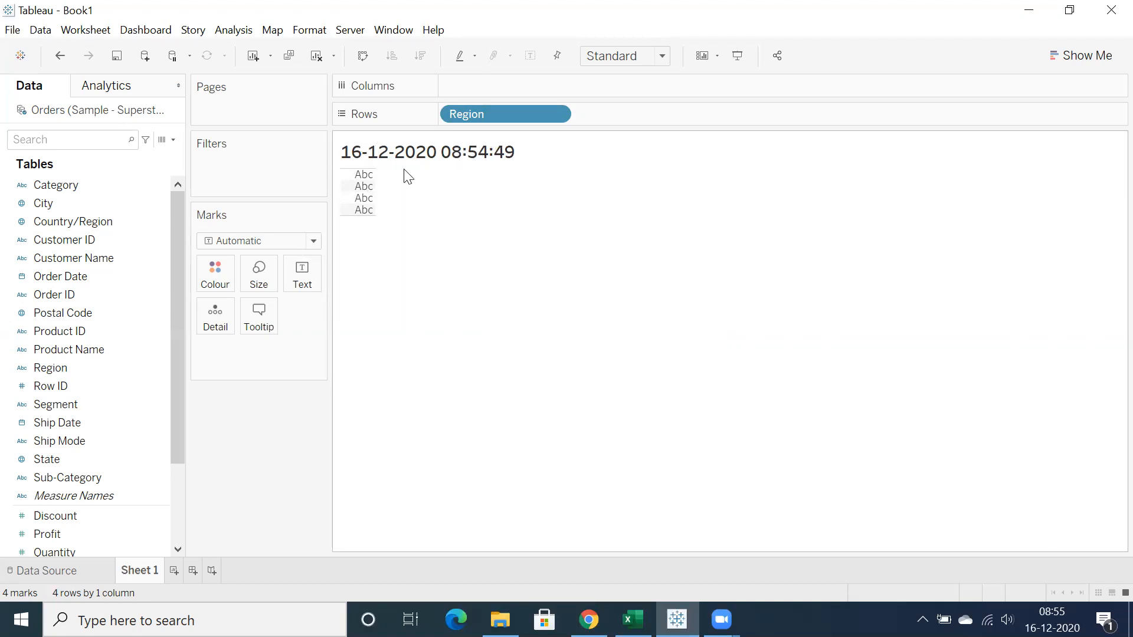
Inspect the Data Update Time field in the sheet title and the fields available for insertion, leaving the title as it is
double_click(480, 152)
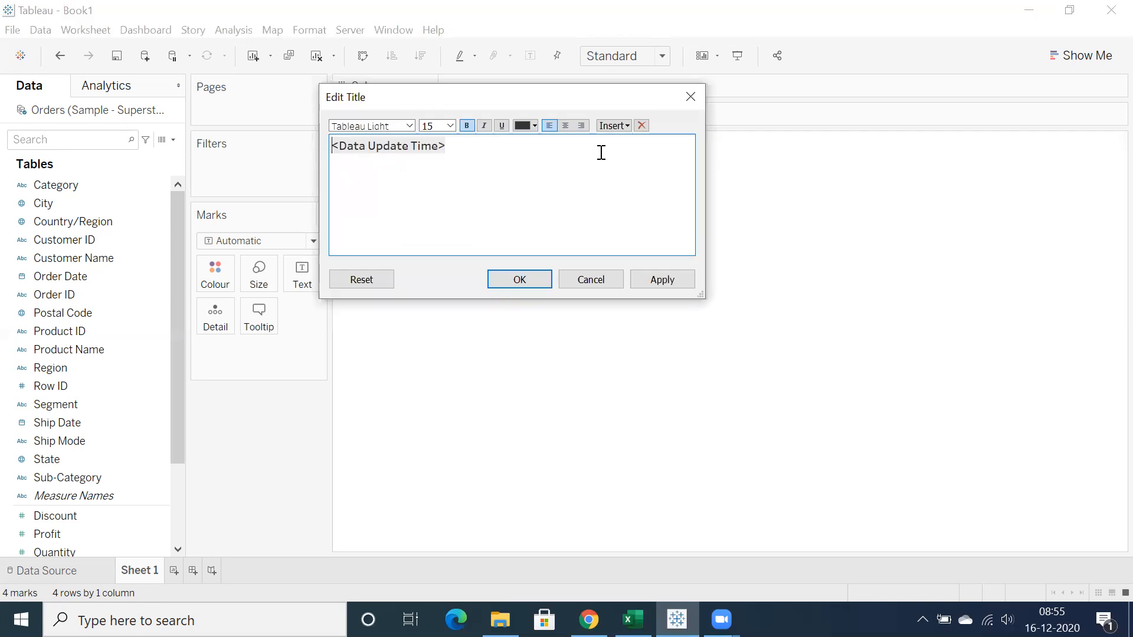
left_click_drag(380, 164, 323, 145)
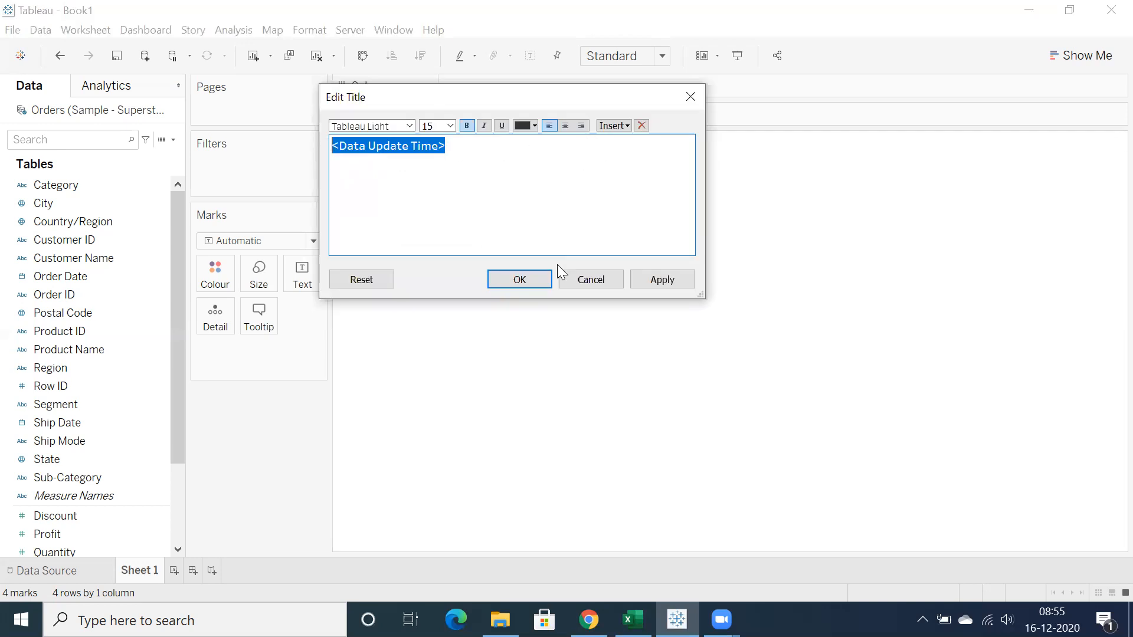
left_click(572, 276)
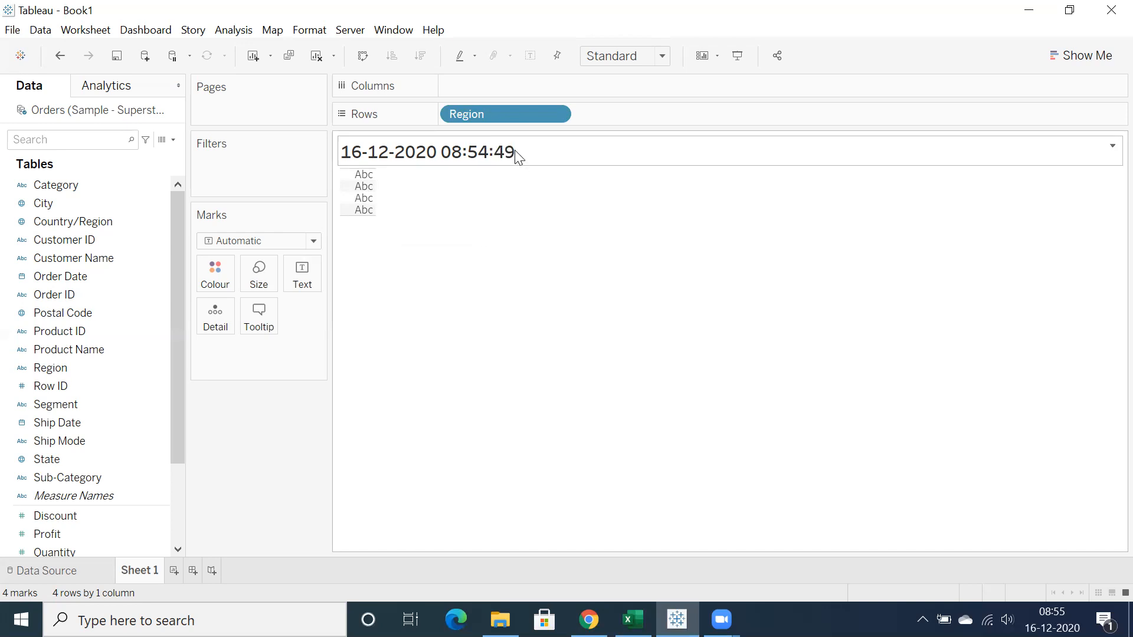
double_click(518, 156)
left_click(270, 142)
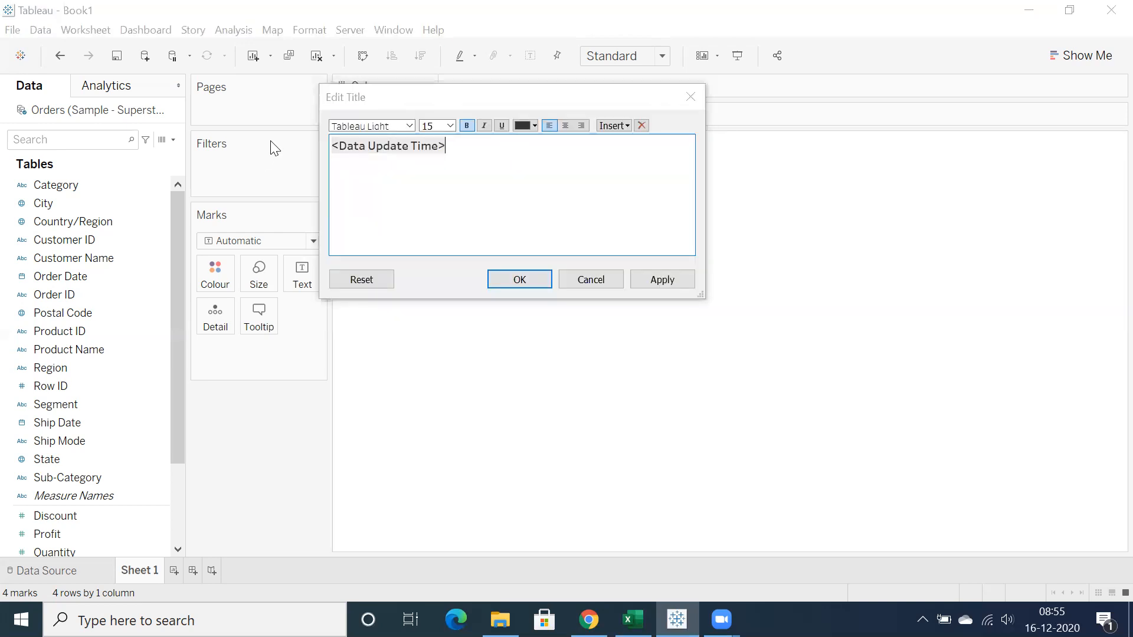
left_click(612, 126)
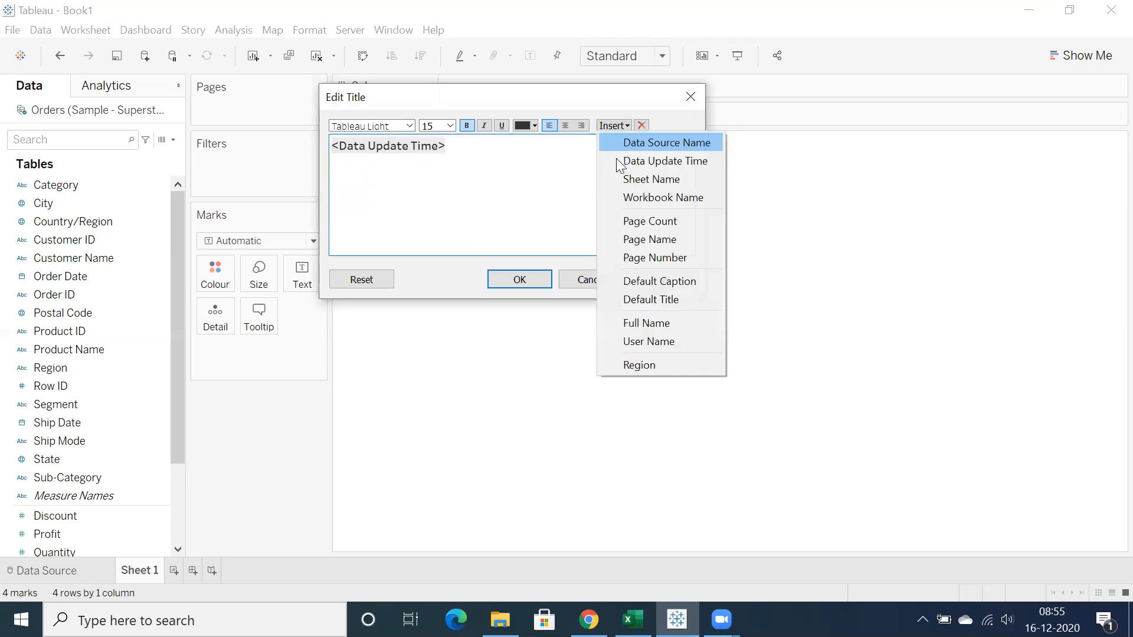
left_click(553, 208)
left_click(595, 278)
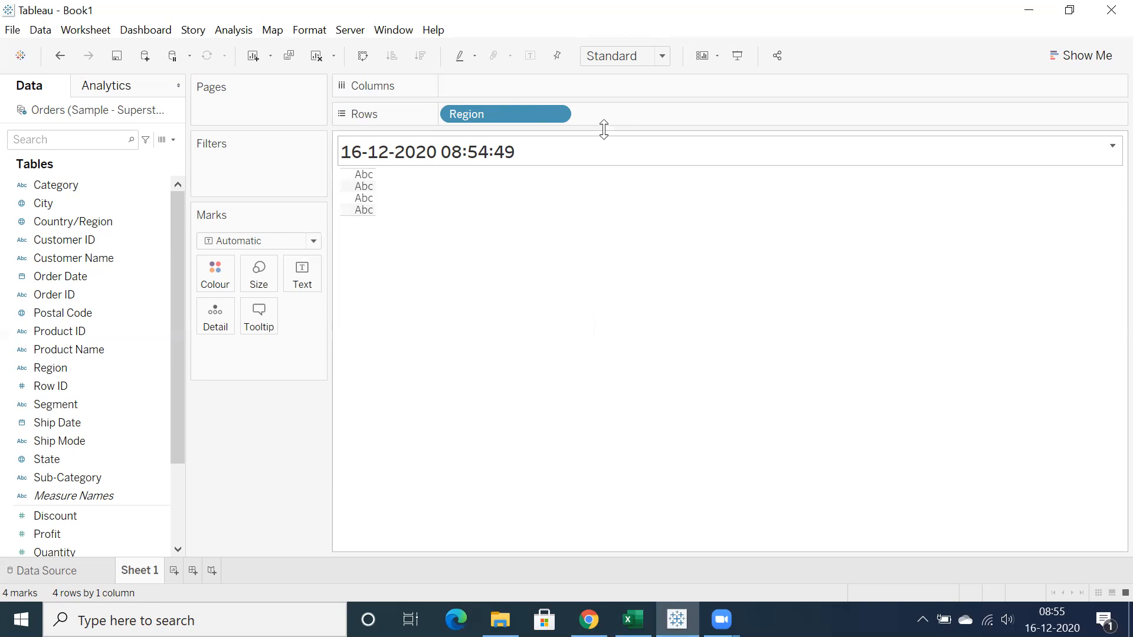
Colour the placeholder text marks white to blend with the background, and remove the Region field from Rows
mouse_move(344, 194)
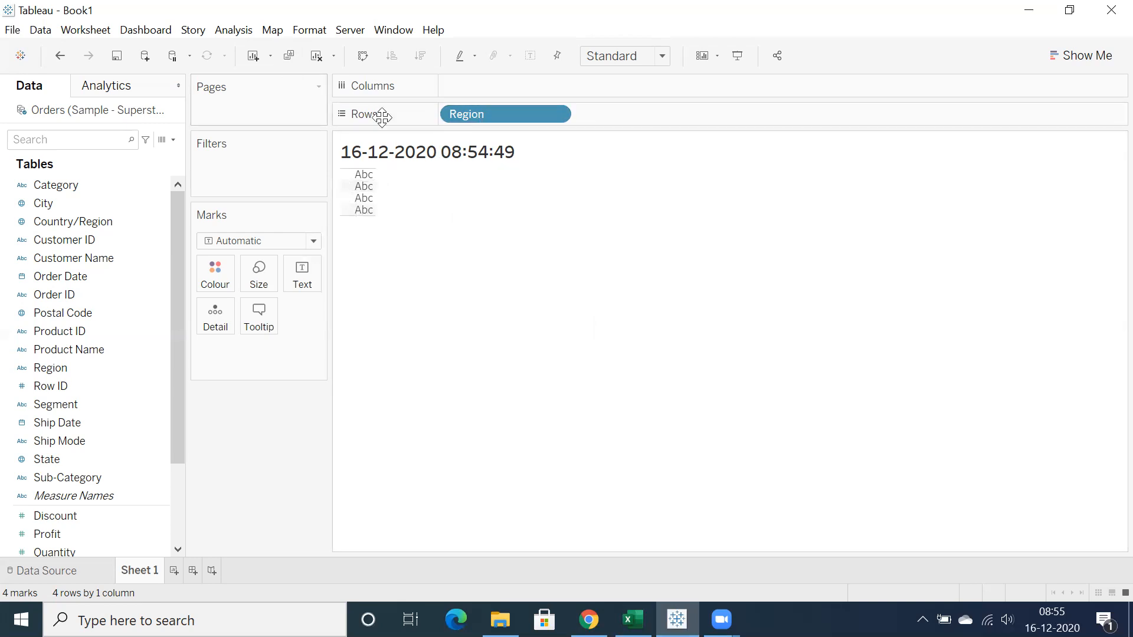
left_click(215, 275)
left_click(235, 321)
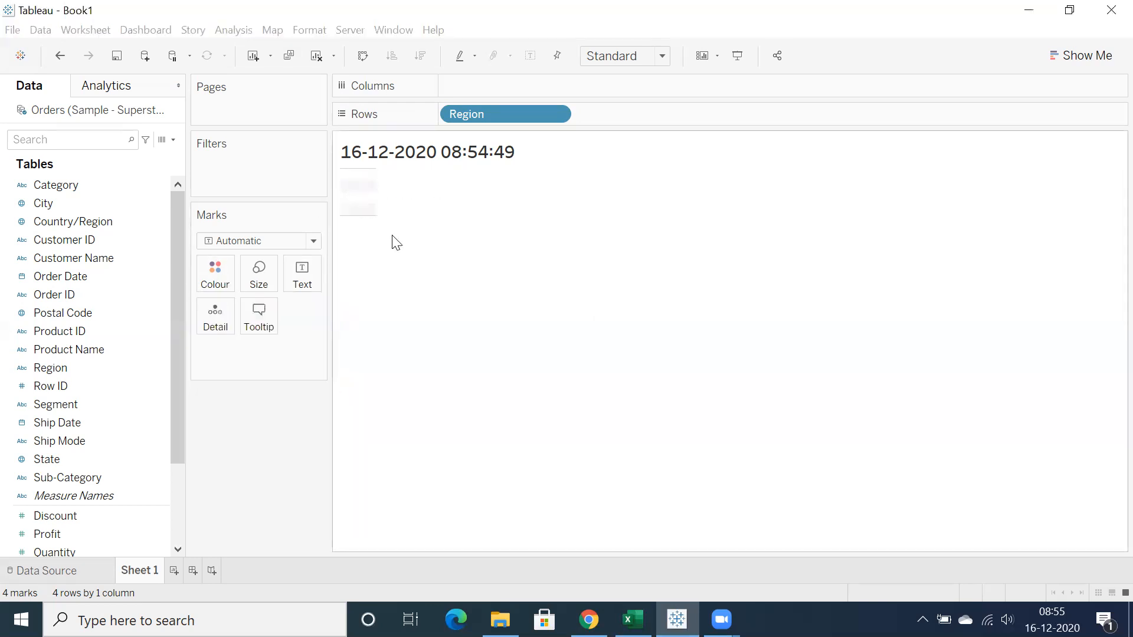
mouse_move(362, 190)
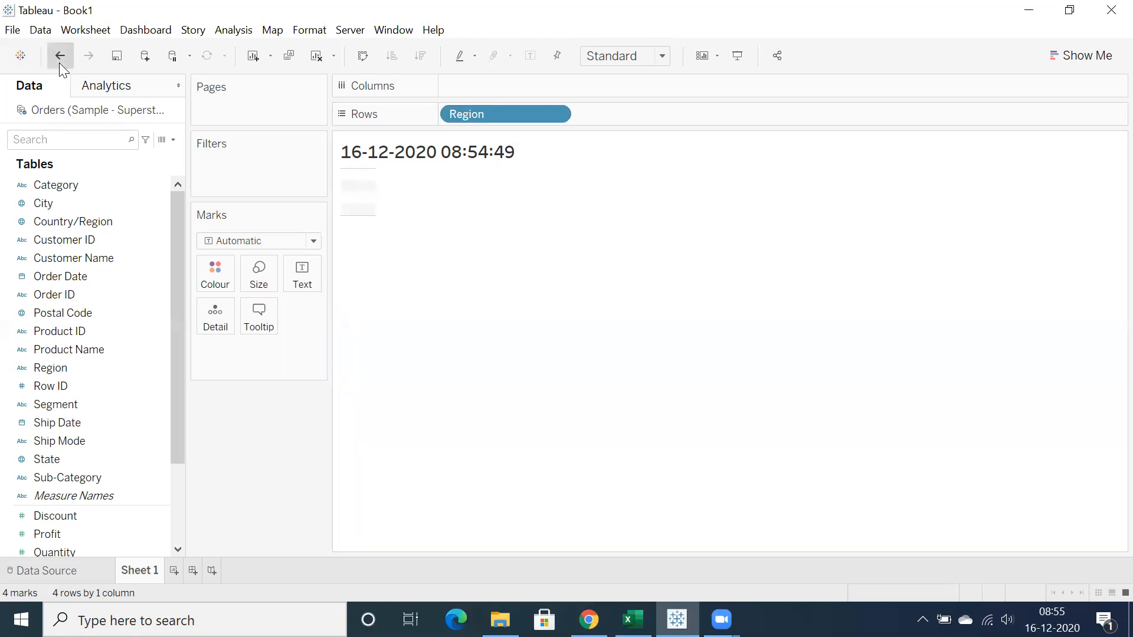
left_click_drag(507, 112, 298, 407)
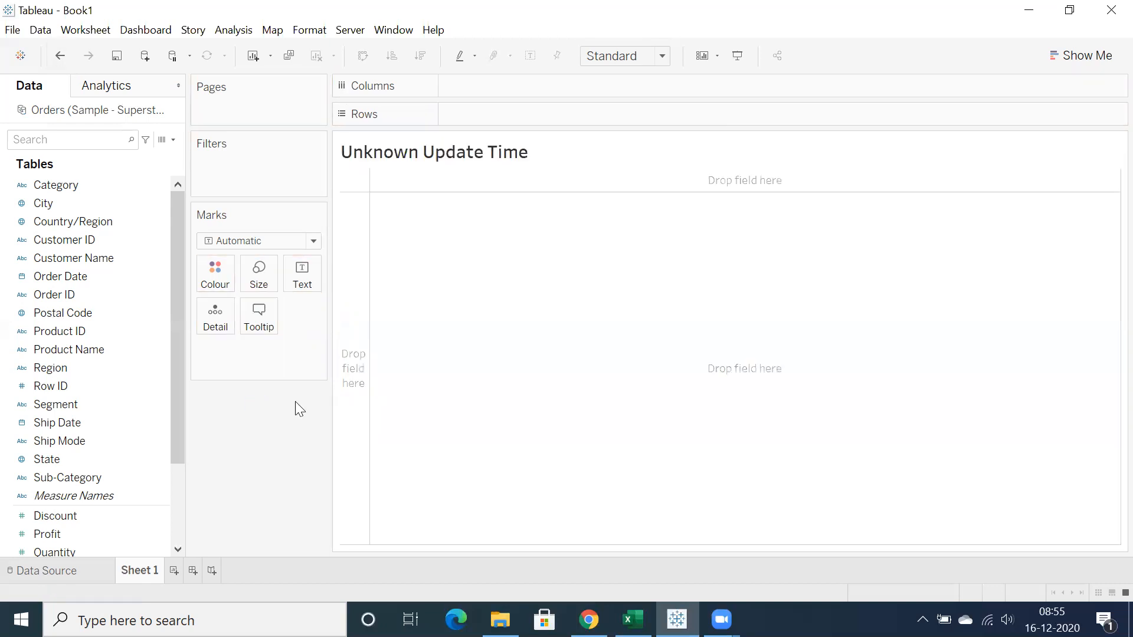
Create a calculated field named Dummy whose formula is a blank string in double quotes
left_click(232, 32)
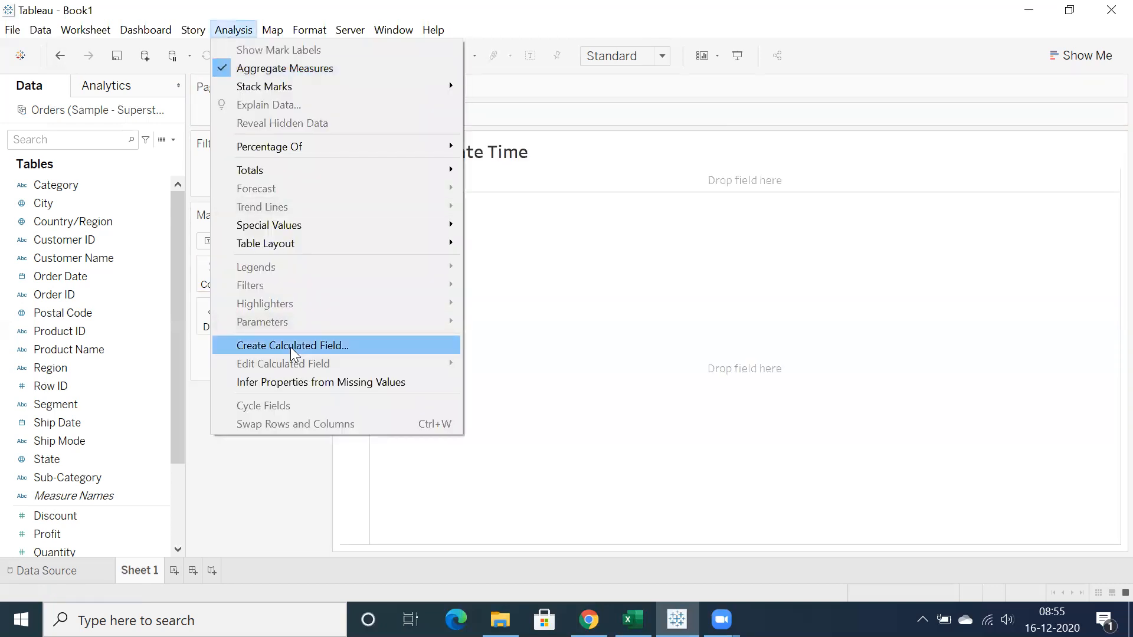
left_click(296, 347)
type("\"")
left_click(240, 201)
left_click(148, 232)
left_click_drag(227, 196, 123, 197)
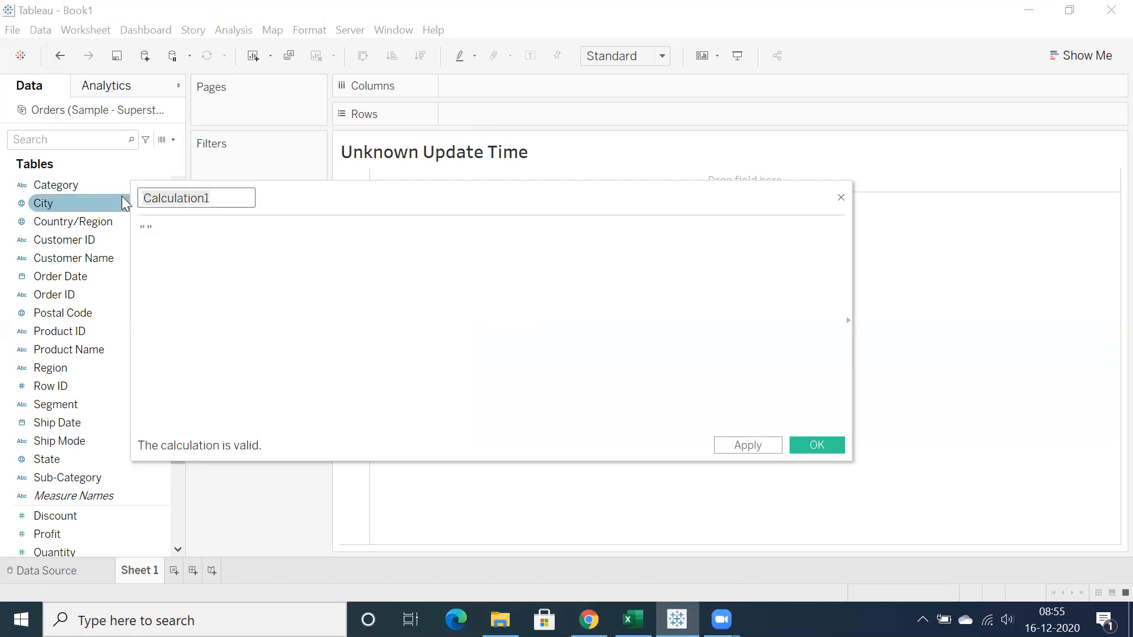
type("Dummy")
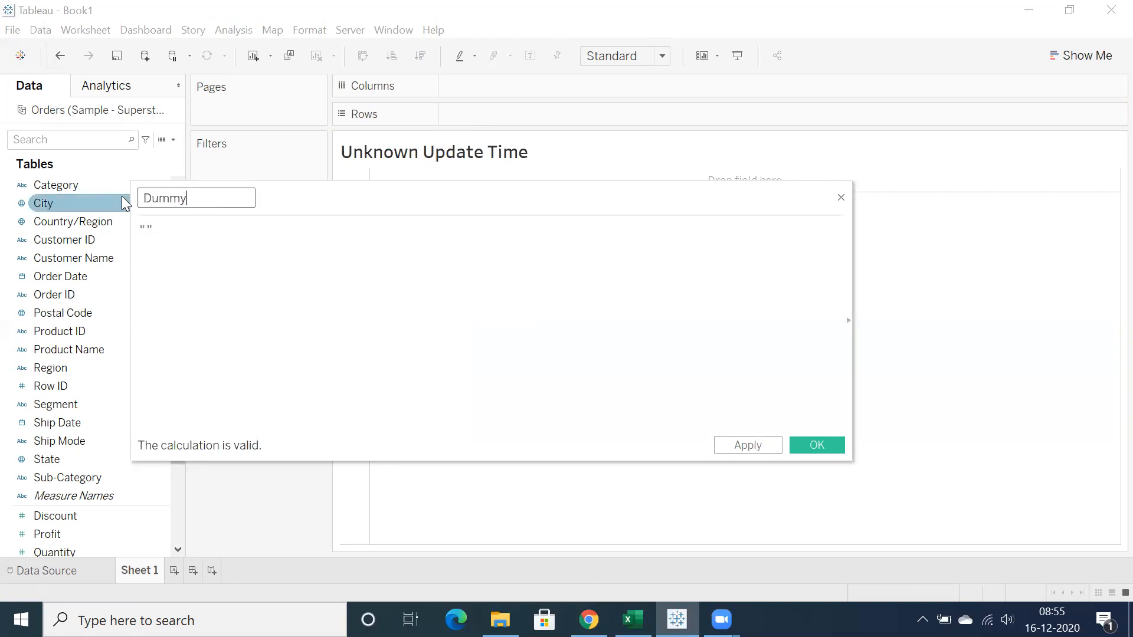
left_click(815, 446)
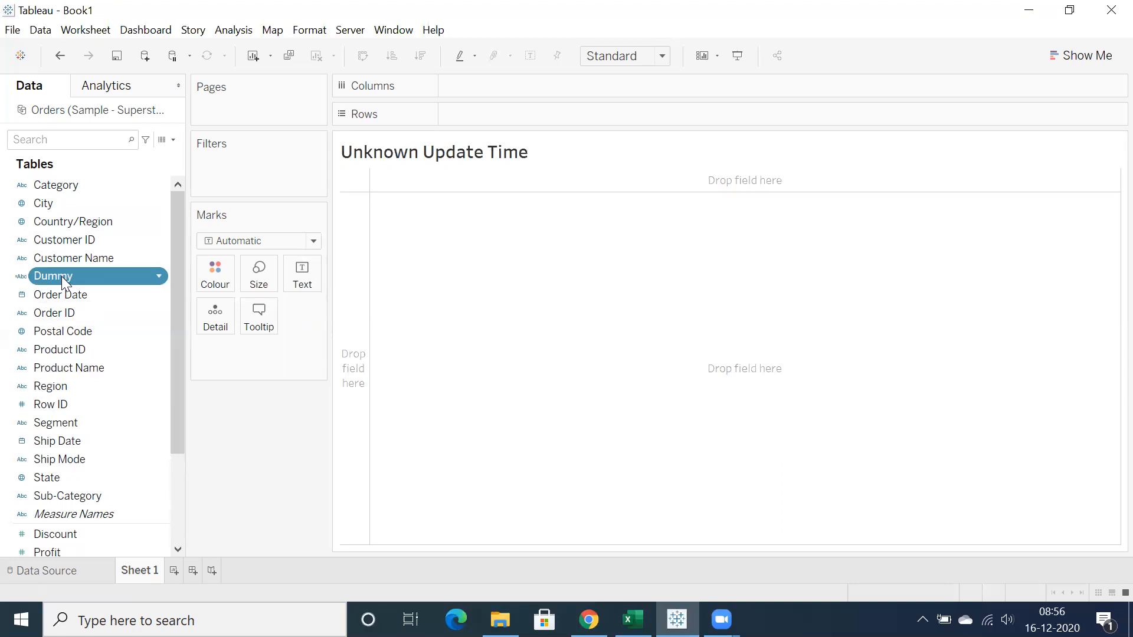
Add the Dummy field to Rows, and move it onto Text in the Marks card
left_click_drag(63, 282, 466, 120)
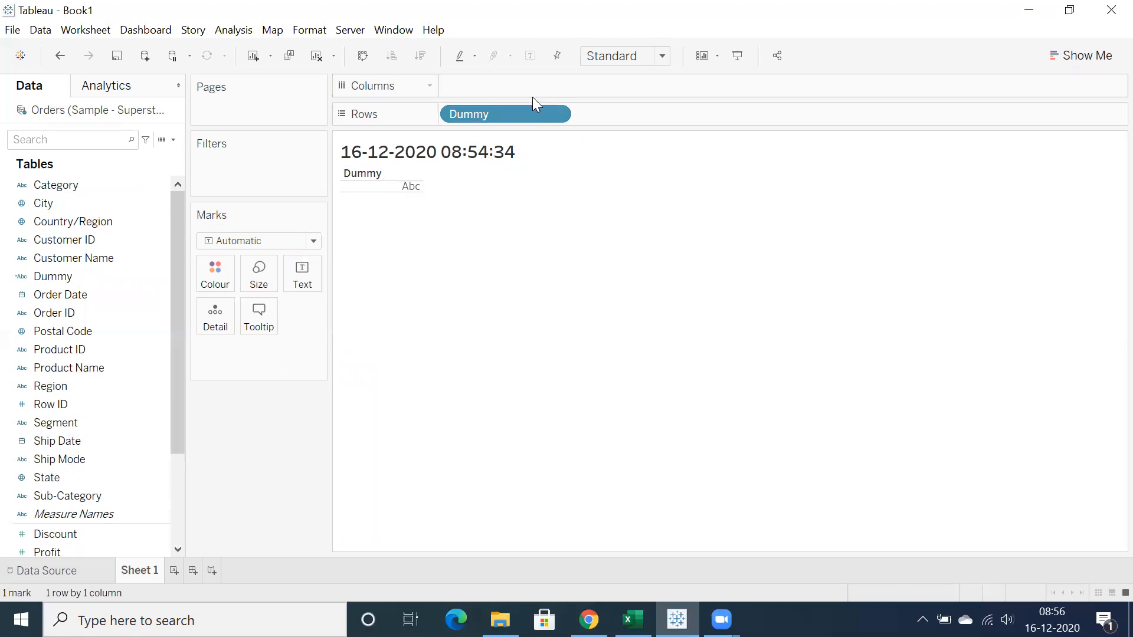
left_click_drag(510, 114, 308, 268)
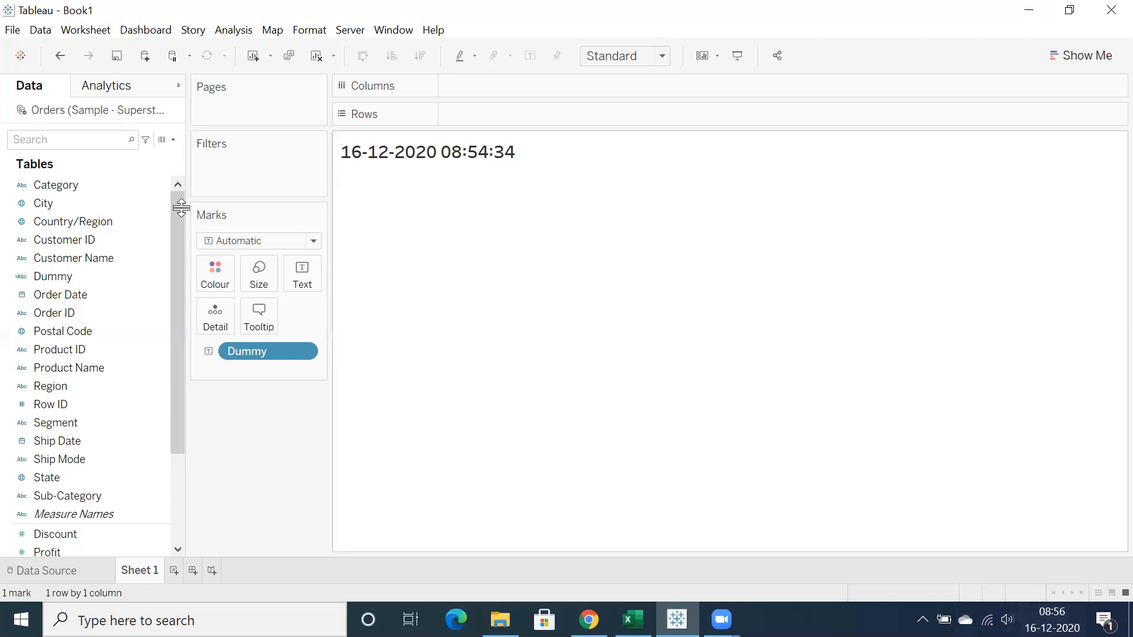
Refresh the Orders (Sample - Superstore) extract to update the time in the title, accepting the replacement of its contents
right_click(96, 113)
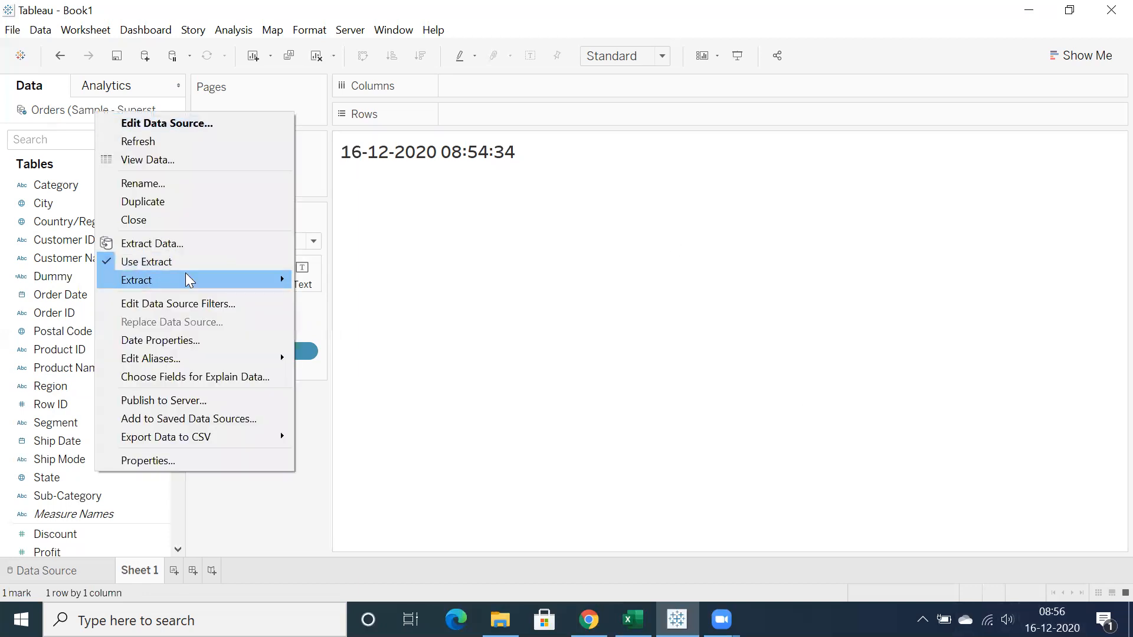
mouse_move(256, 278)
left_click(328, 286)
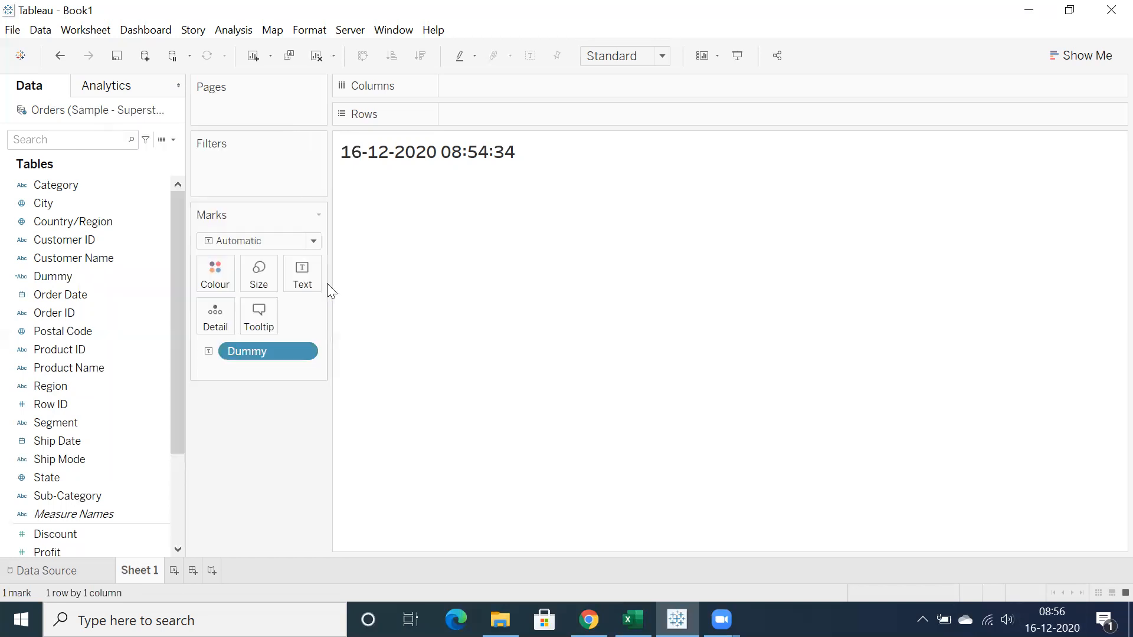
left_click(527, 345)
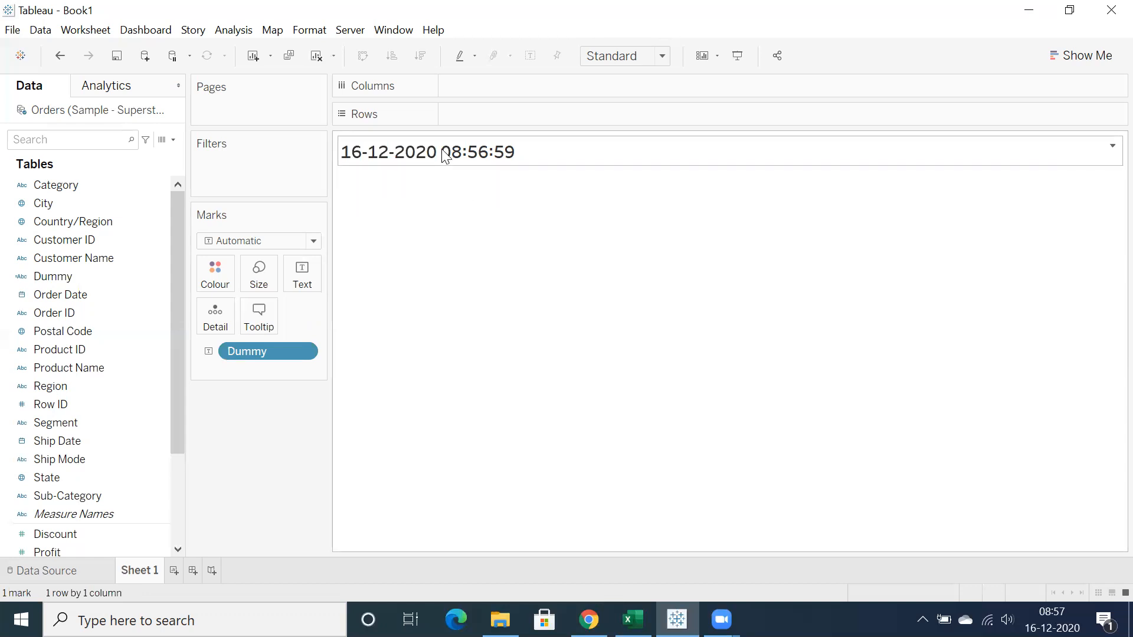
Switch to the Tableau 9PM workbook in Excel and clear the timestamp in cell Q7 of Sheet17
left_click(633, 619)
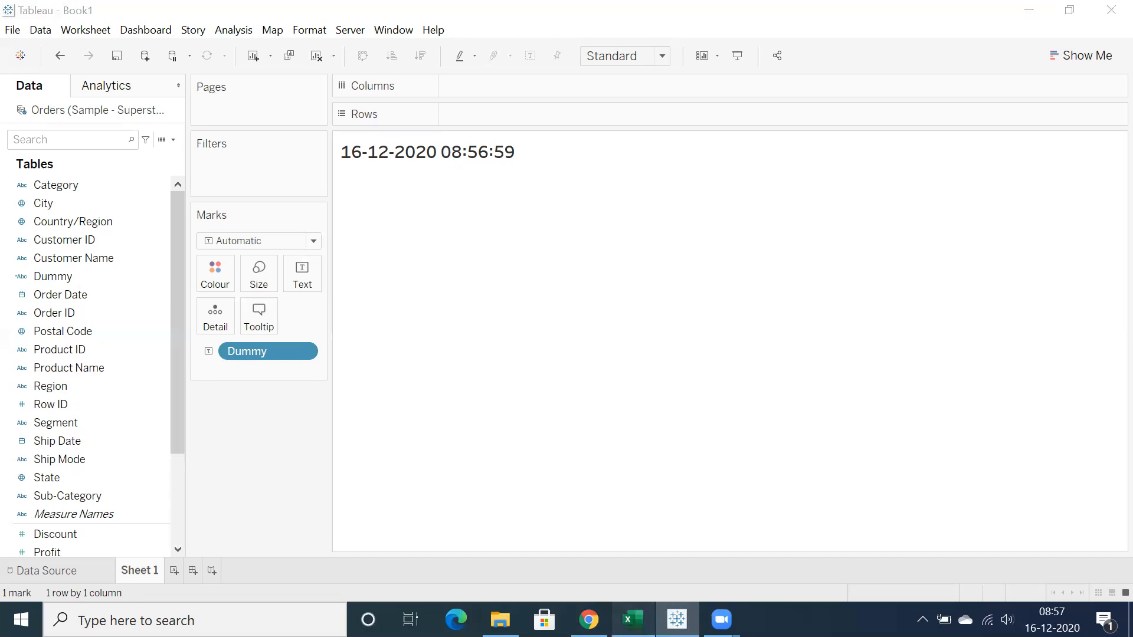
left_click(770, 572)
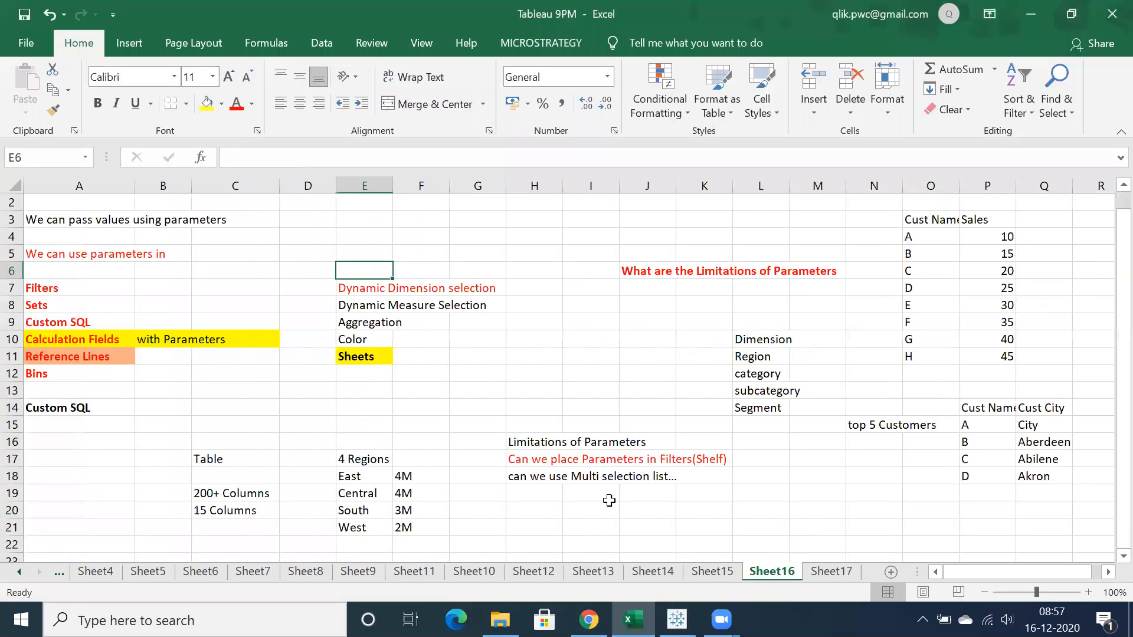
left_click(821, 572)
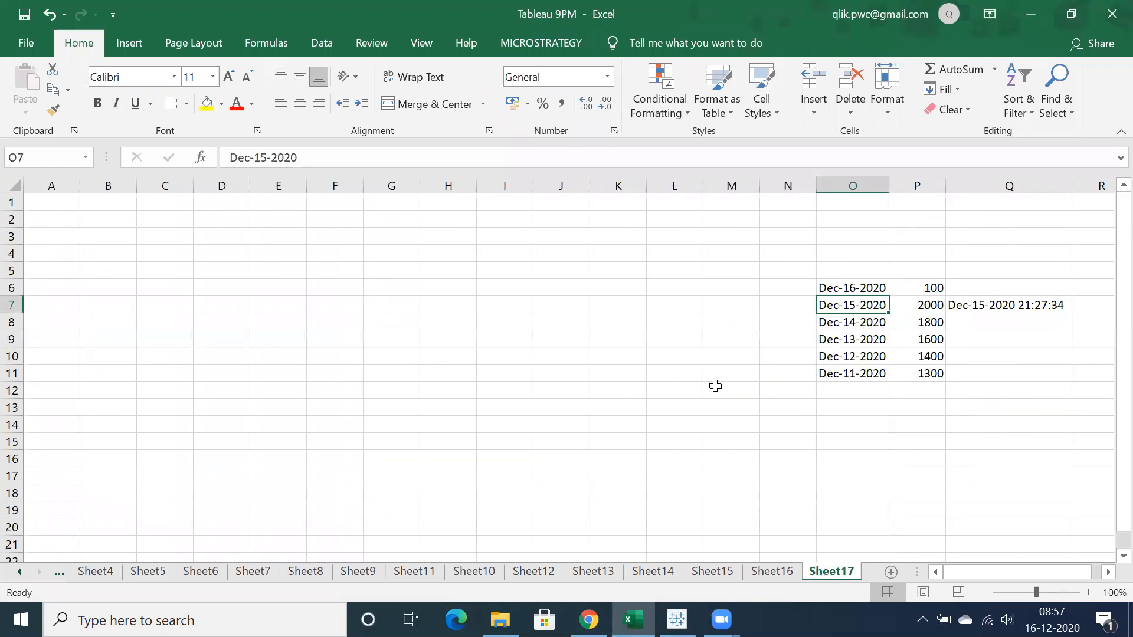
left_click(977, 301)
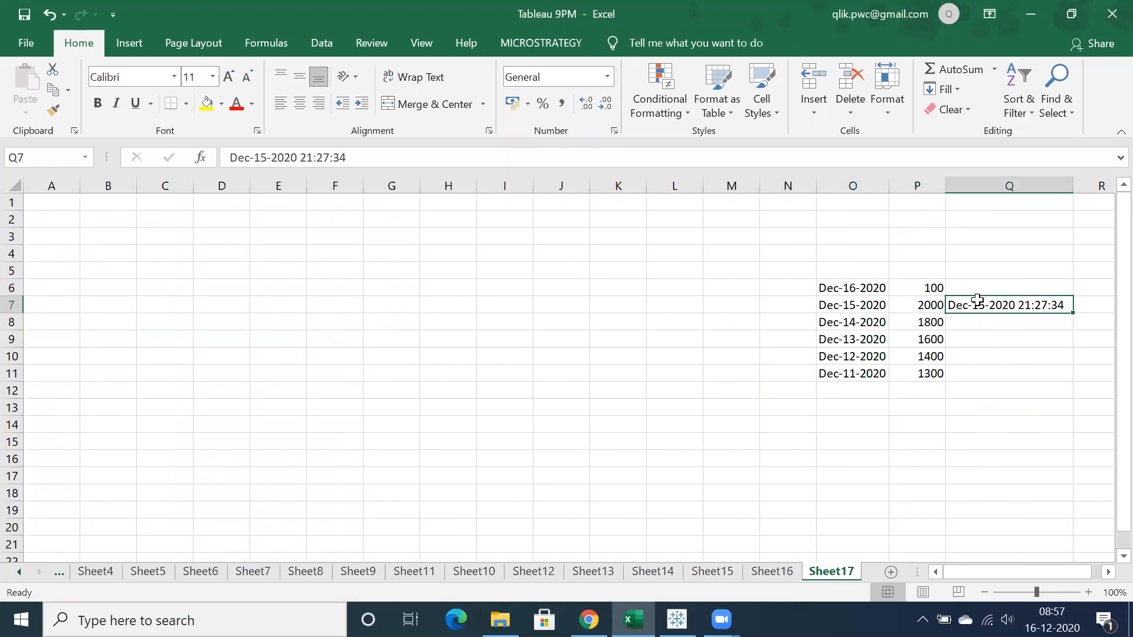
key("Delete")
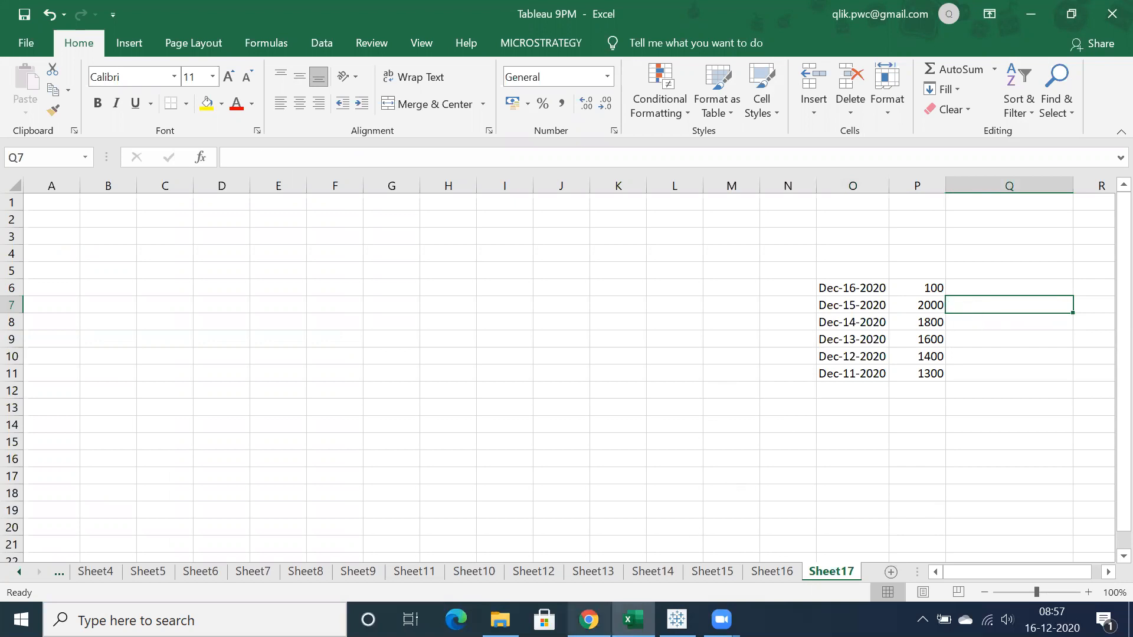
Switch to Chrome, search Google for "wikipedia walmart" in a new tab, and open the Walmart Wikipedia article
left_click(589, 619)
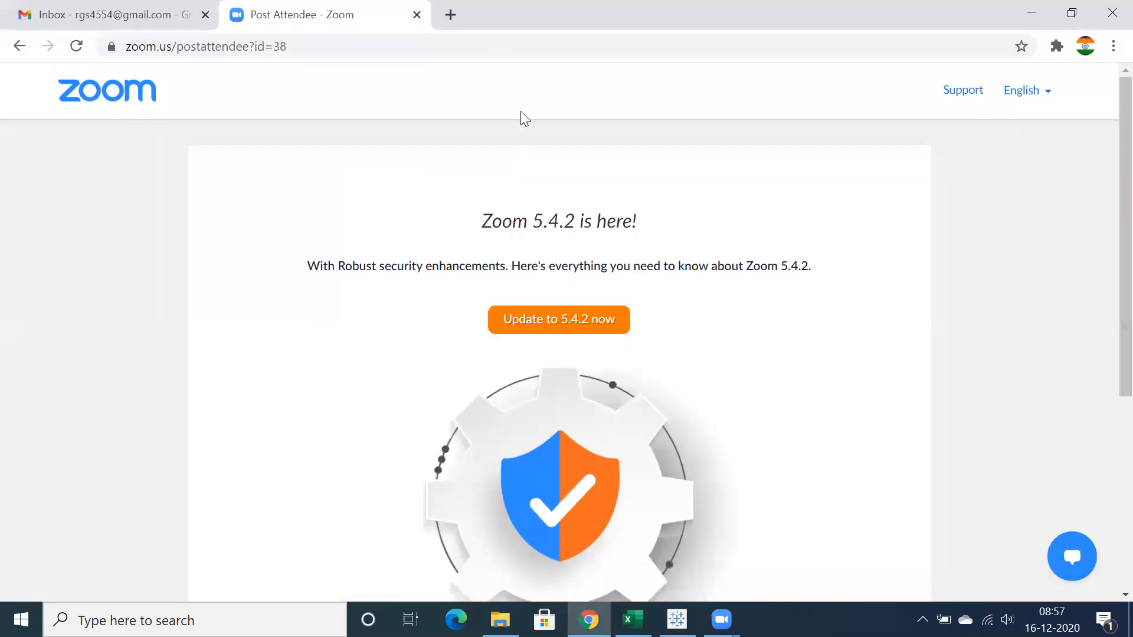
left_click(449, 29)
type("goo")
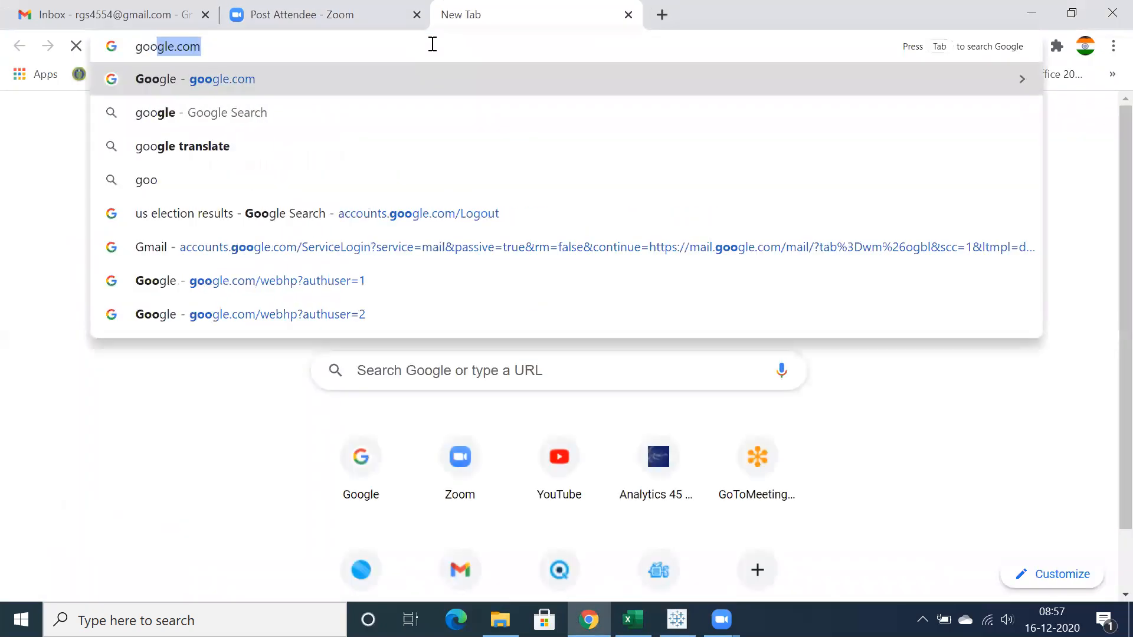
key("Return")
type("wiki")
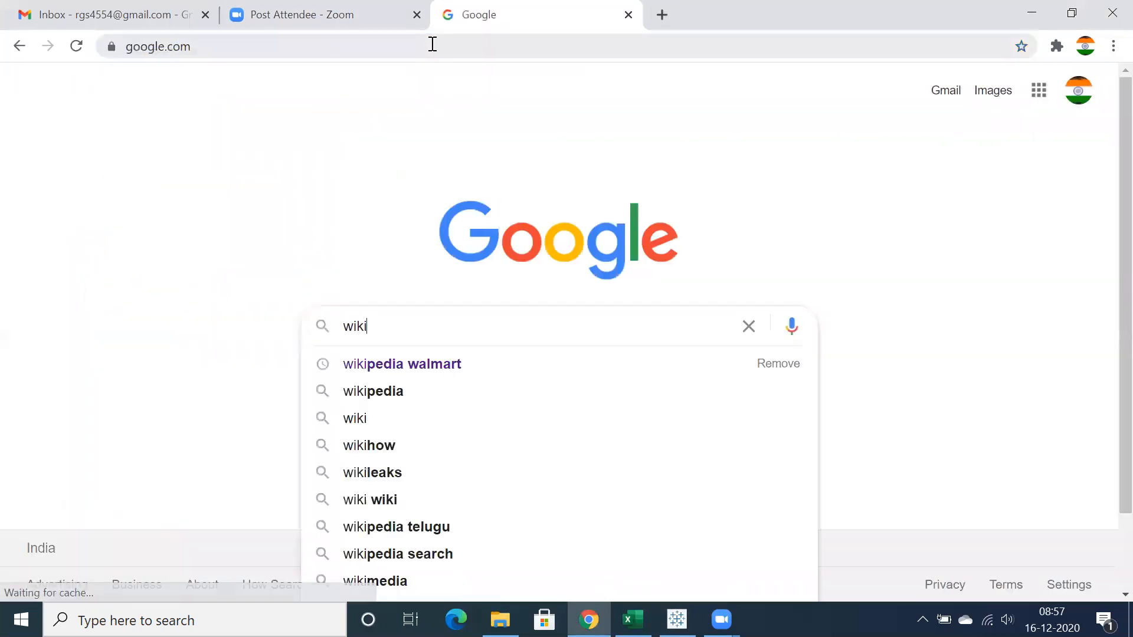
key("Down")
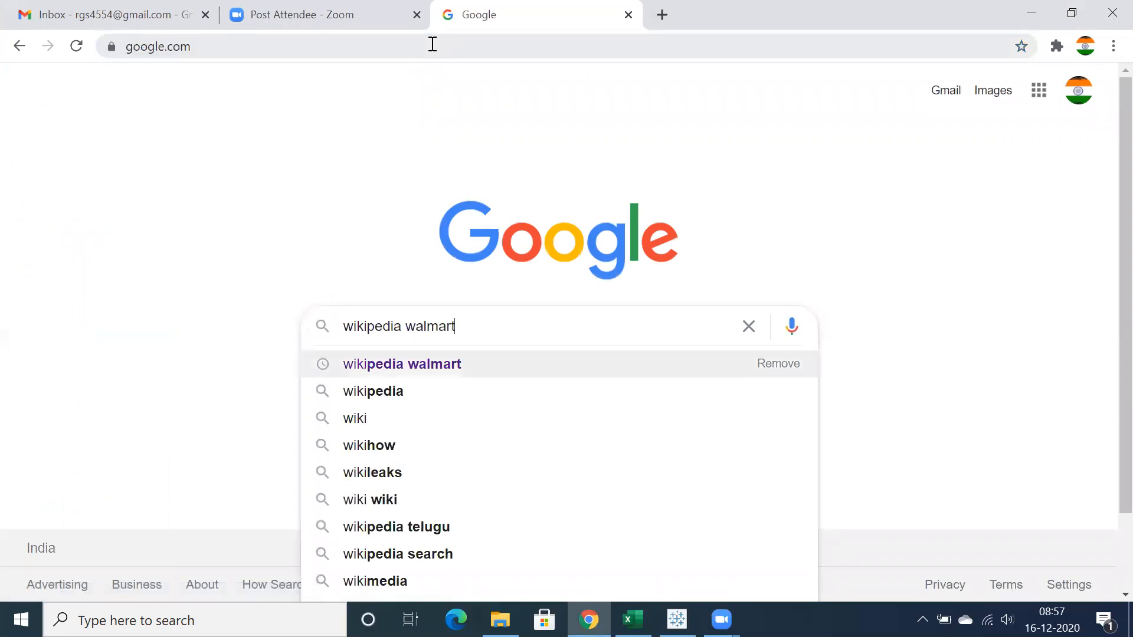
key("Return")
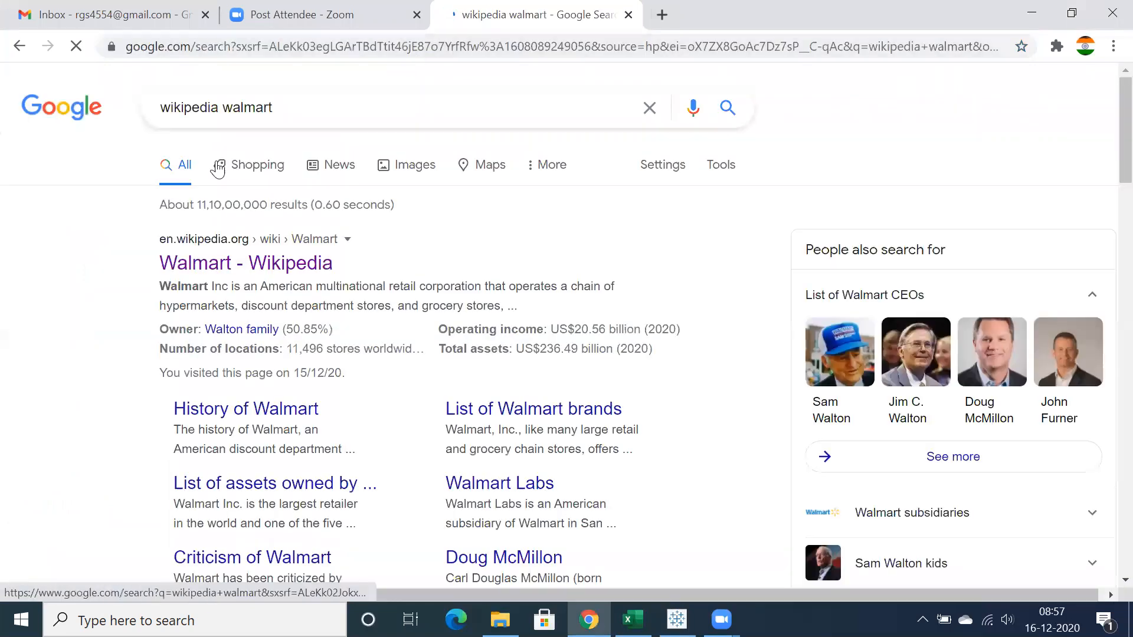
left_click(257, 271)
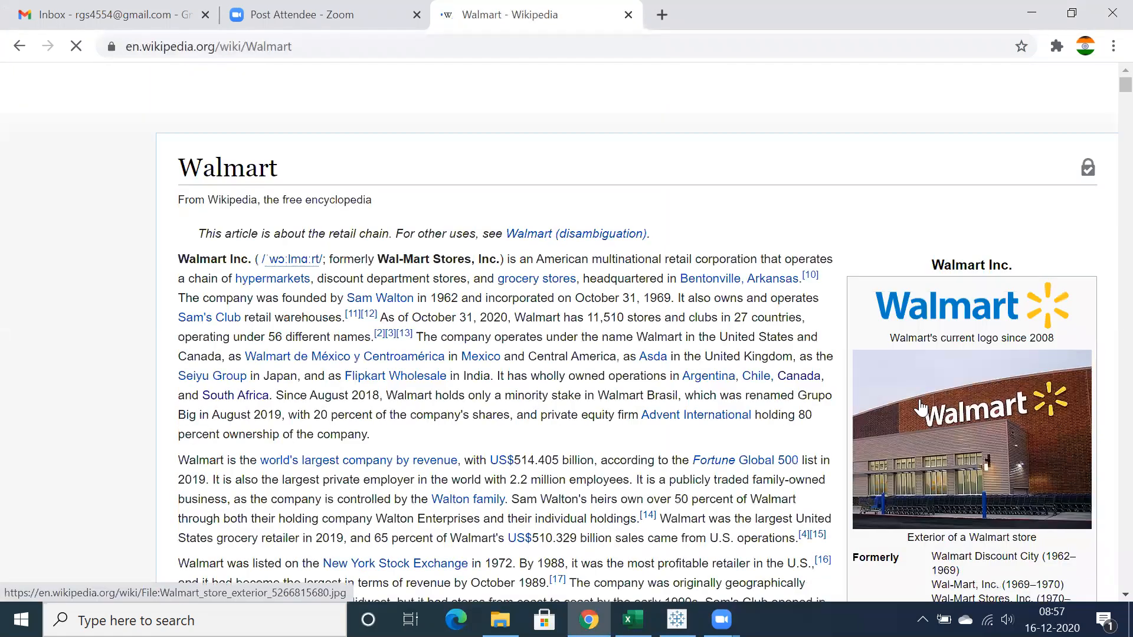
Examine the figures from Revenue to Total equity in the Walmart article's infobox, and return to the Excel workbook
scroll(914, 404, "down", 4)
scroll(909, 406, "down", 8)
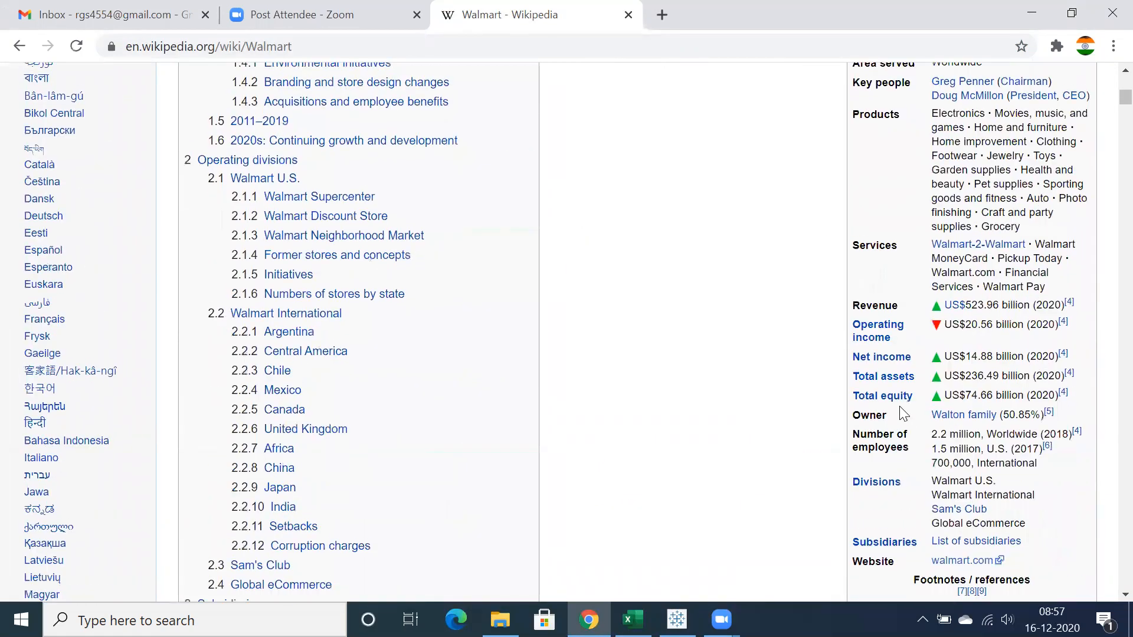
scroll(900, 406, "down", 1)
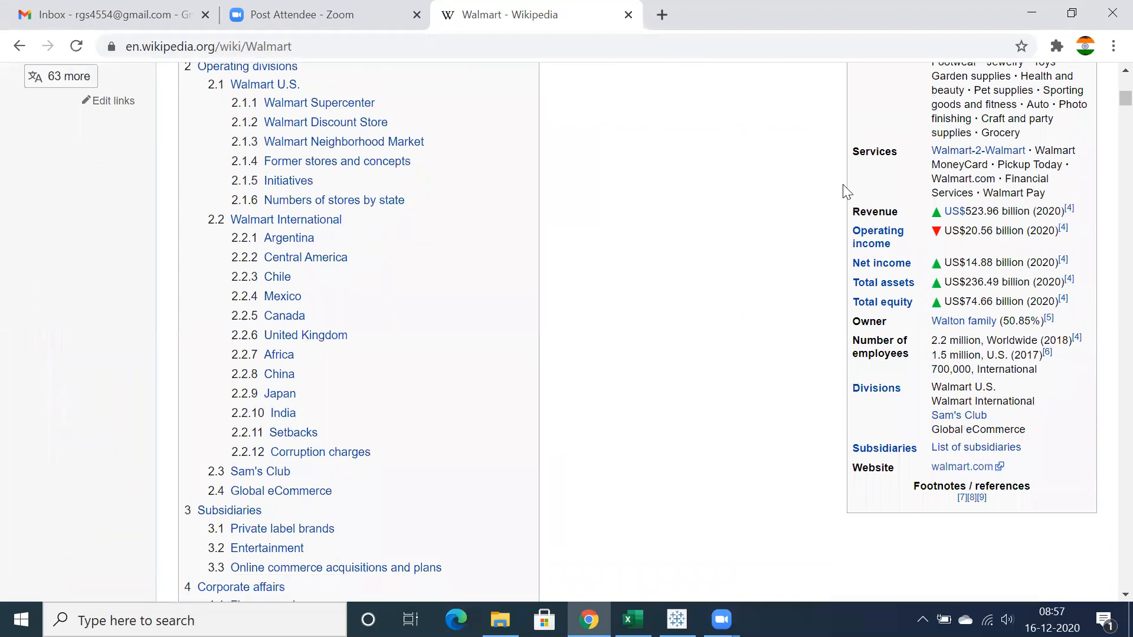
left_click_drag(854, 211, 1091, 318)
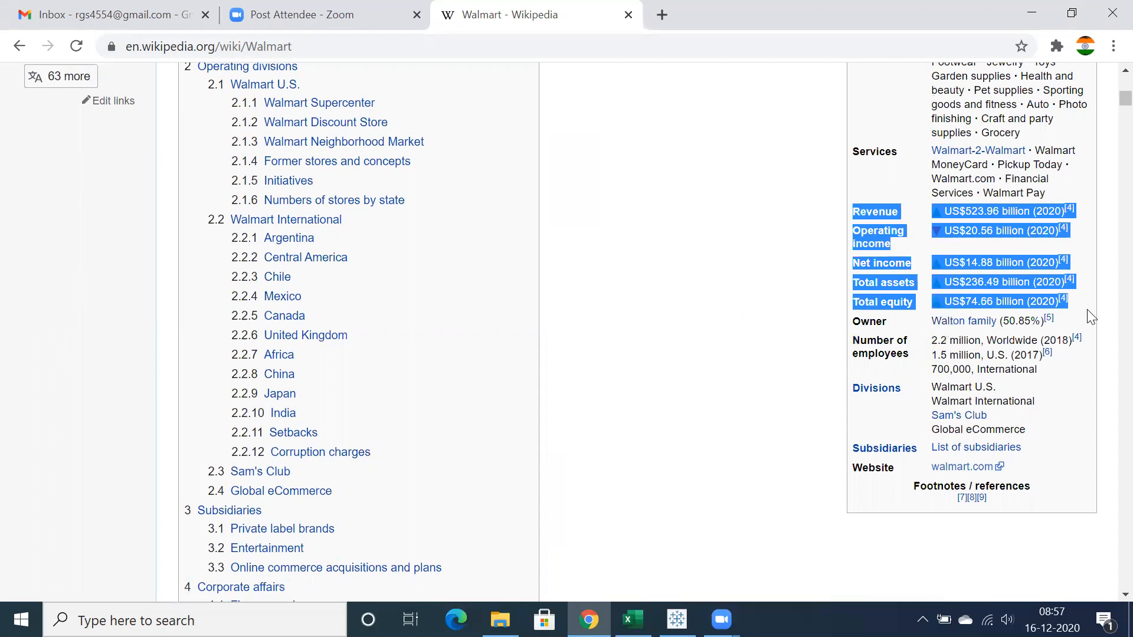
left_click(1092, 313)
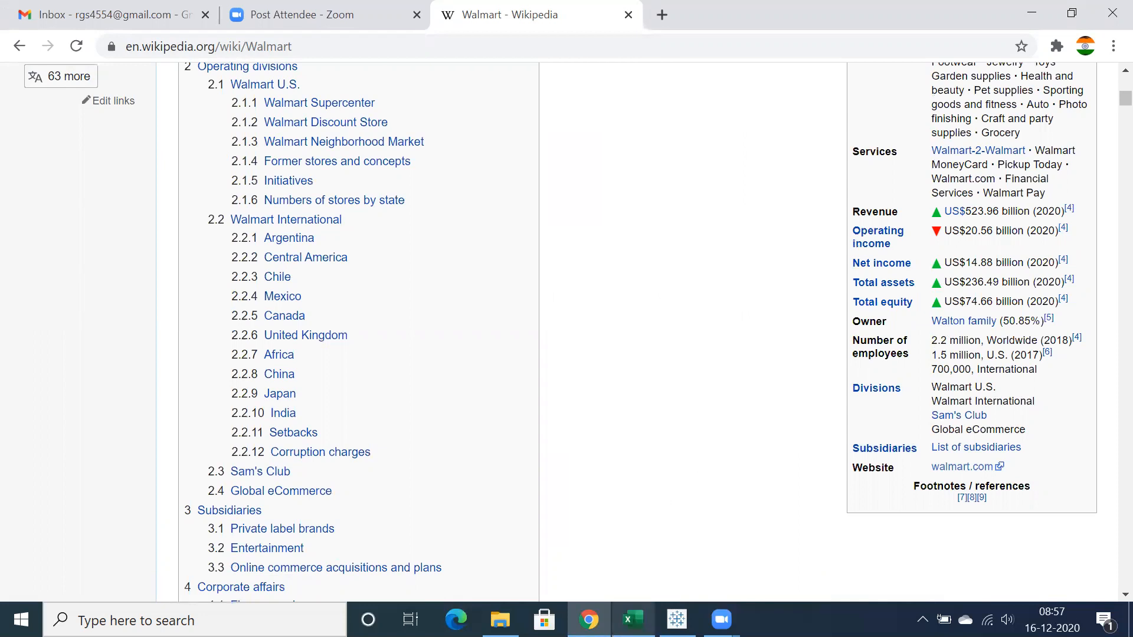
left_click(633, 620)
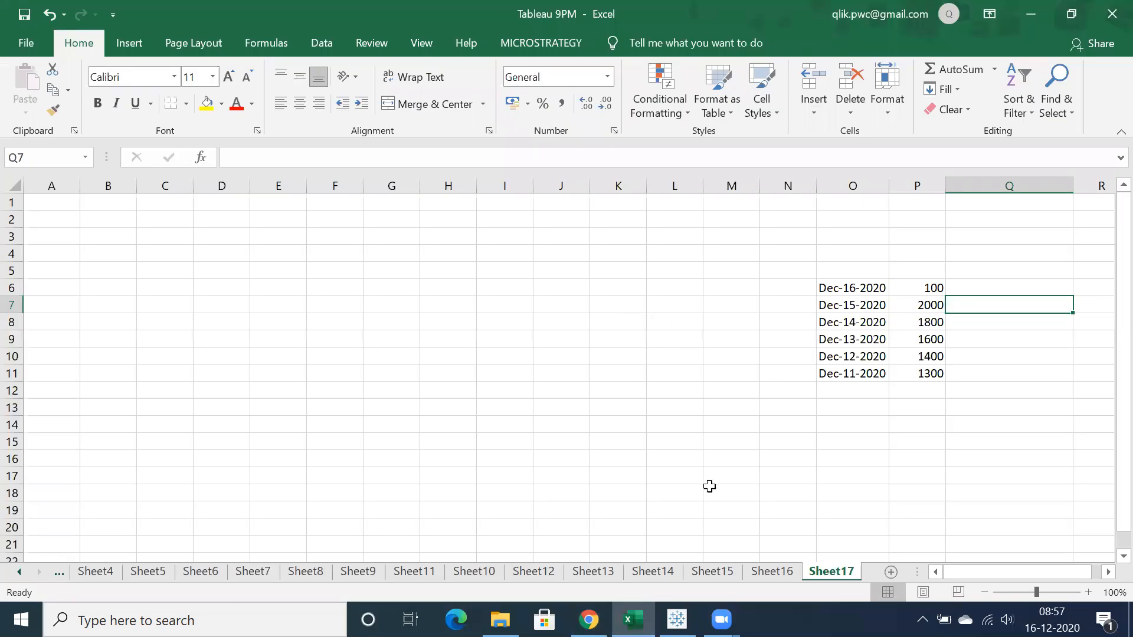
Switch to the Walmart Wikipedia article in Chrome and examine the trend arrow beside Operating income in the infobox
left_click(678, 620)
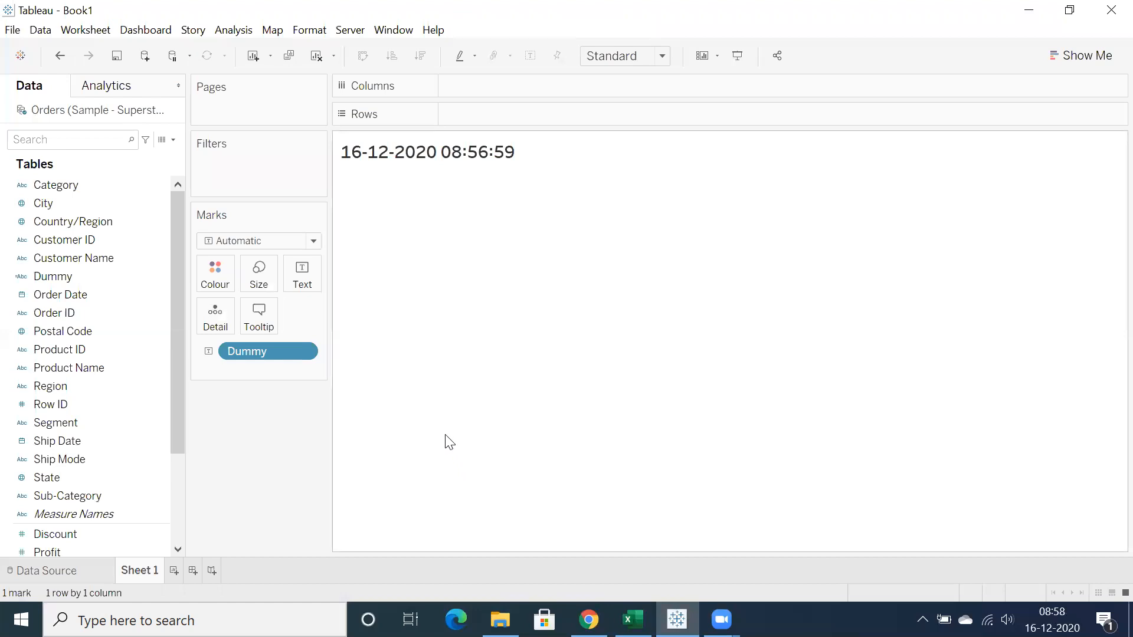
left_click(589, 620)
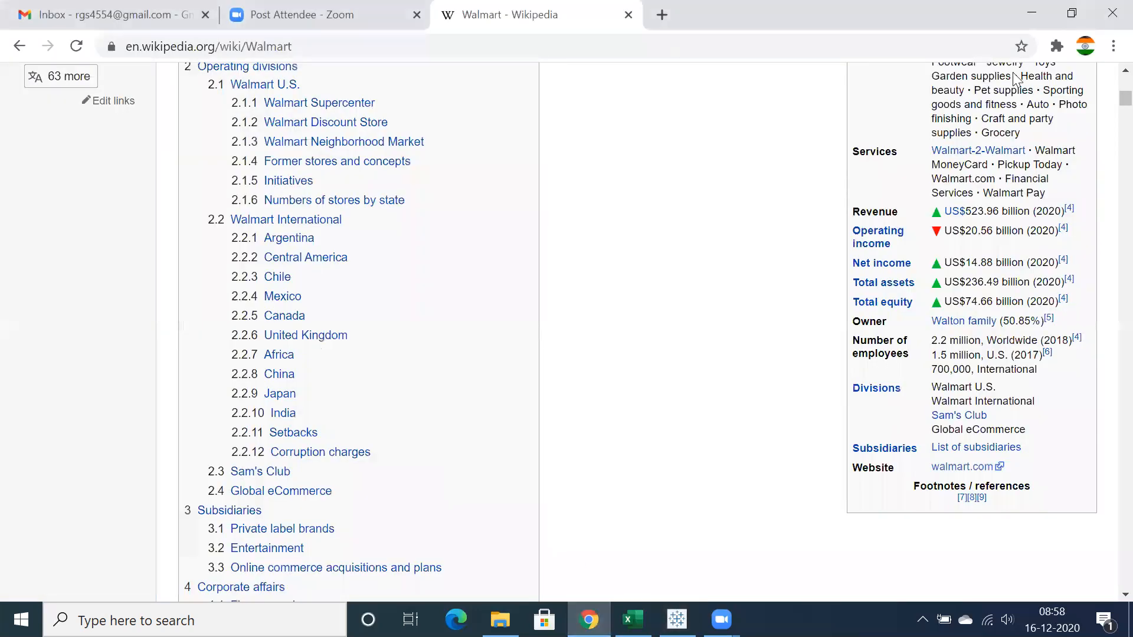
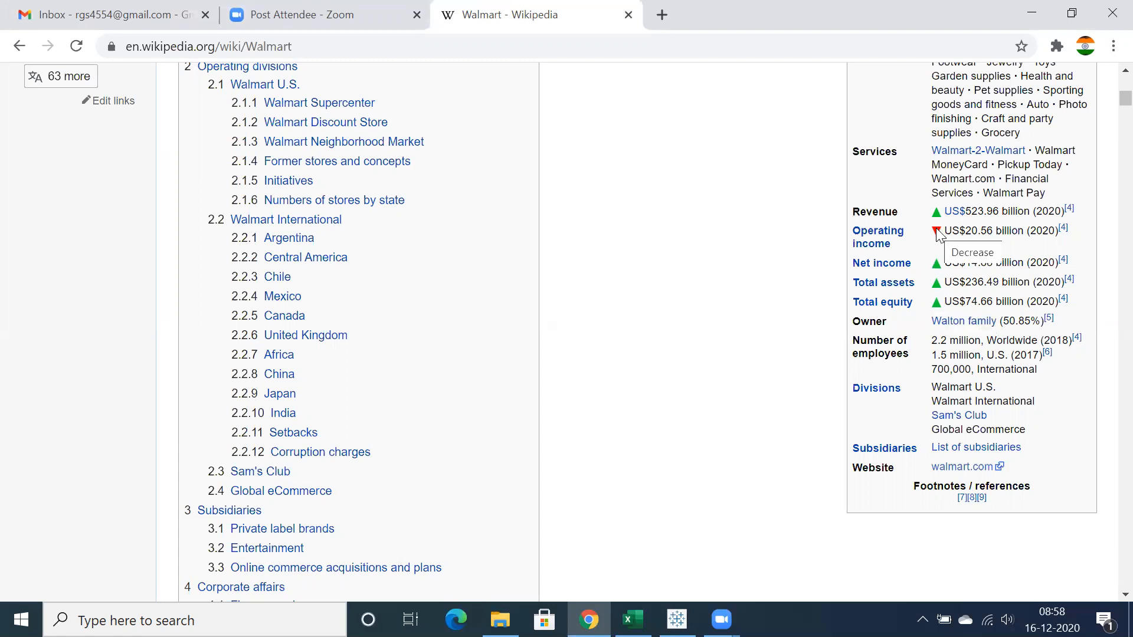
Switch to Tableau and, on a new worksheet, build a text table of Profit by Sub-Category
left_click(677, 620)
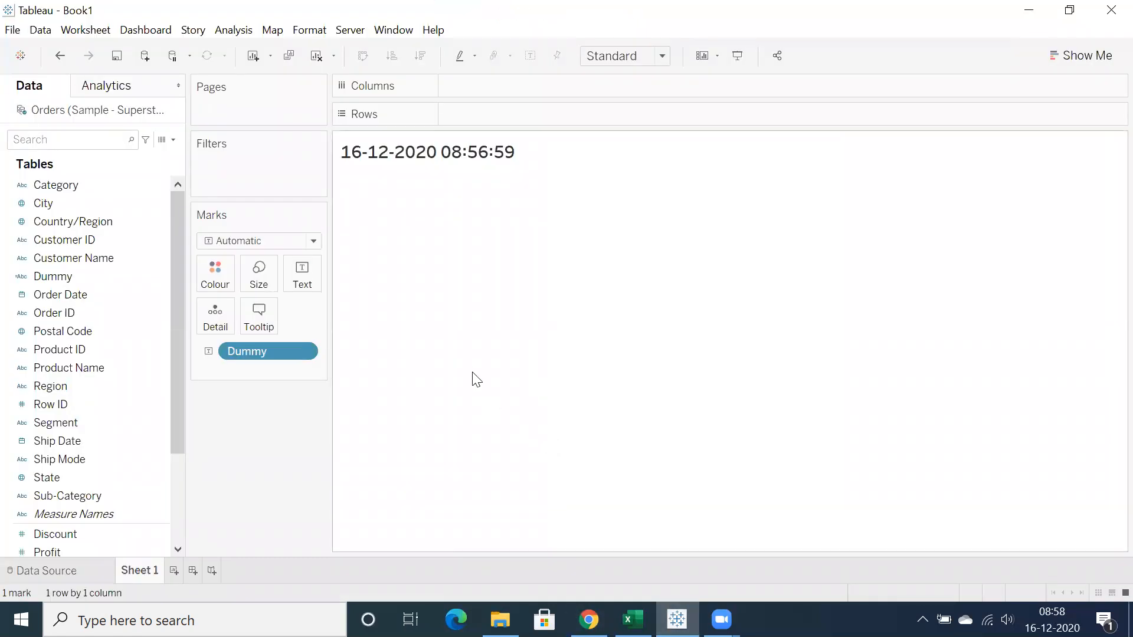
left_click(173, 571)
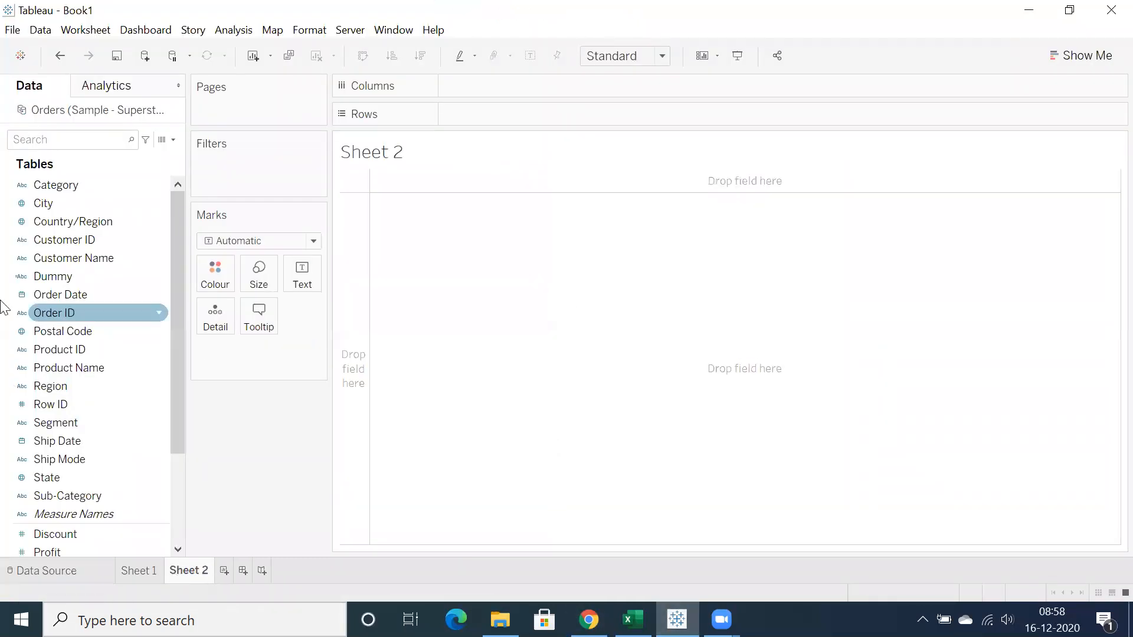
scroll(104, 348, "down", 1)
scroll(102, 350, "up", 1)
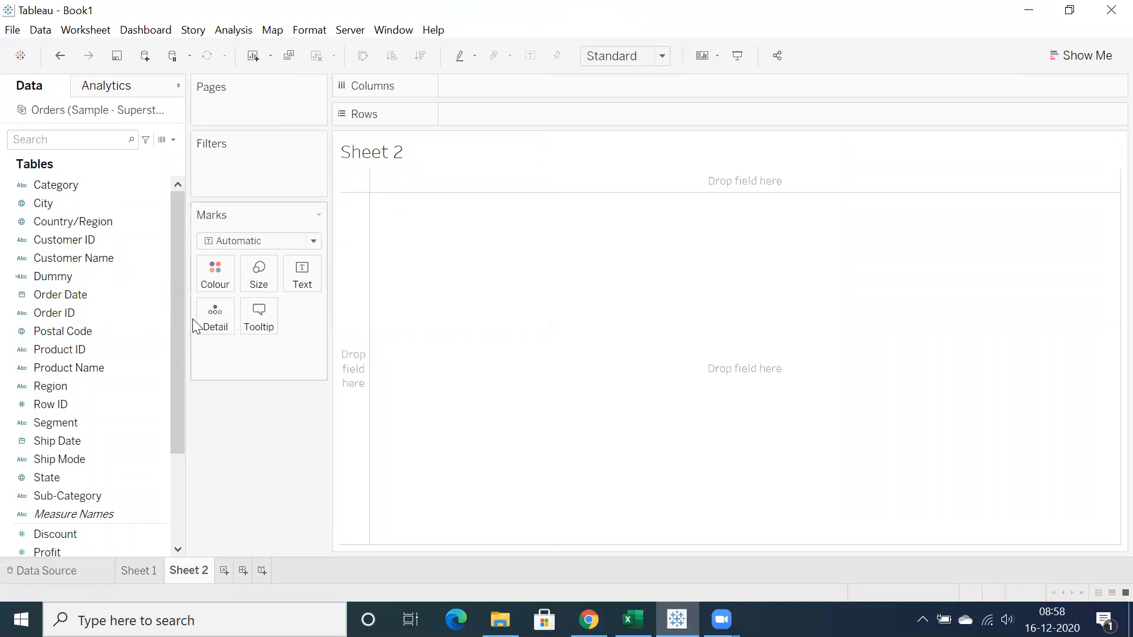
scroll(41, 384, "down", 1)
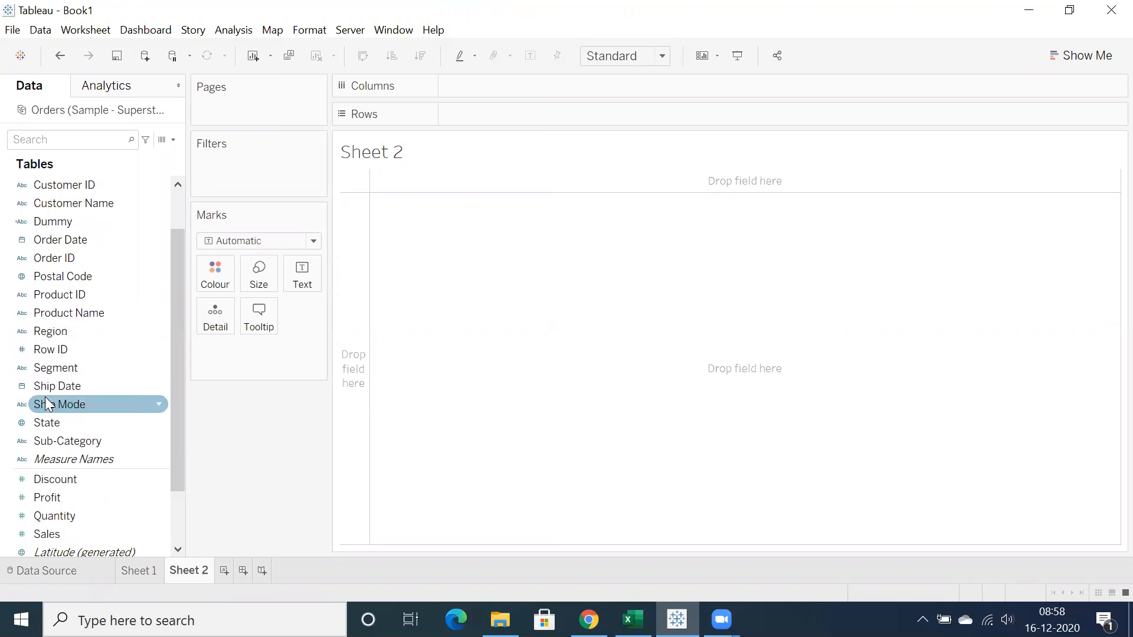
double_click(51, 437)
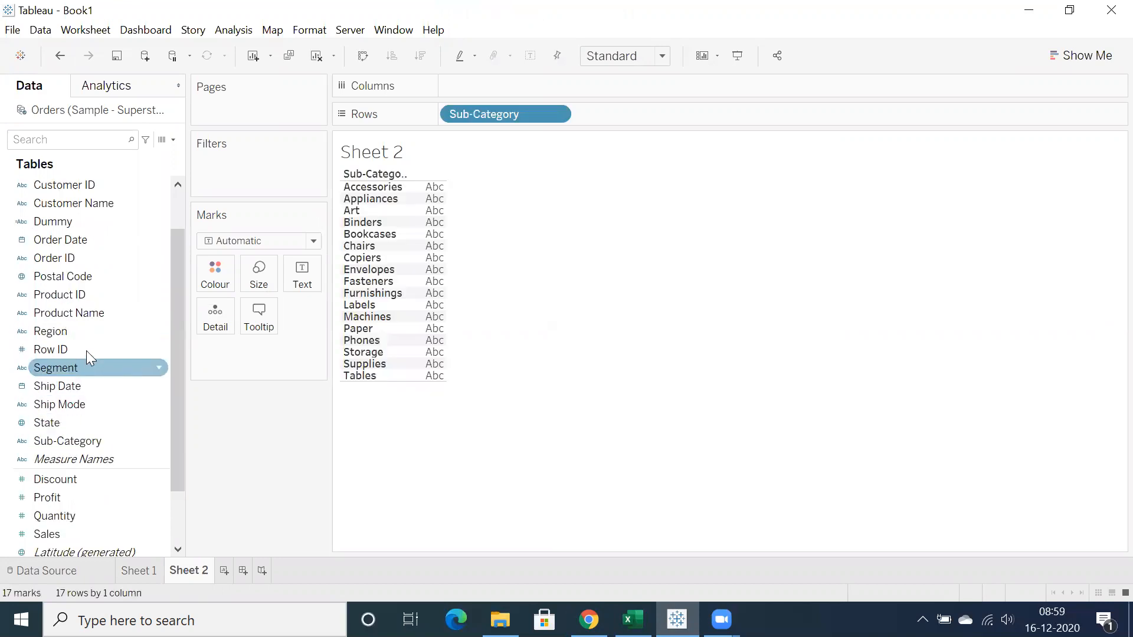
scroll(86, 352, "down", 1)
double_click(63, 424)
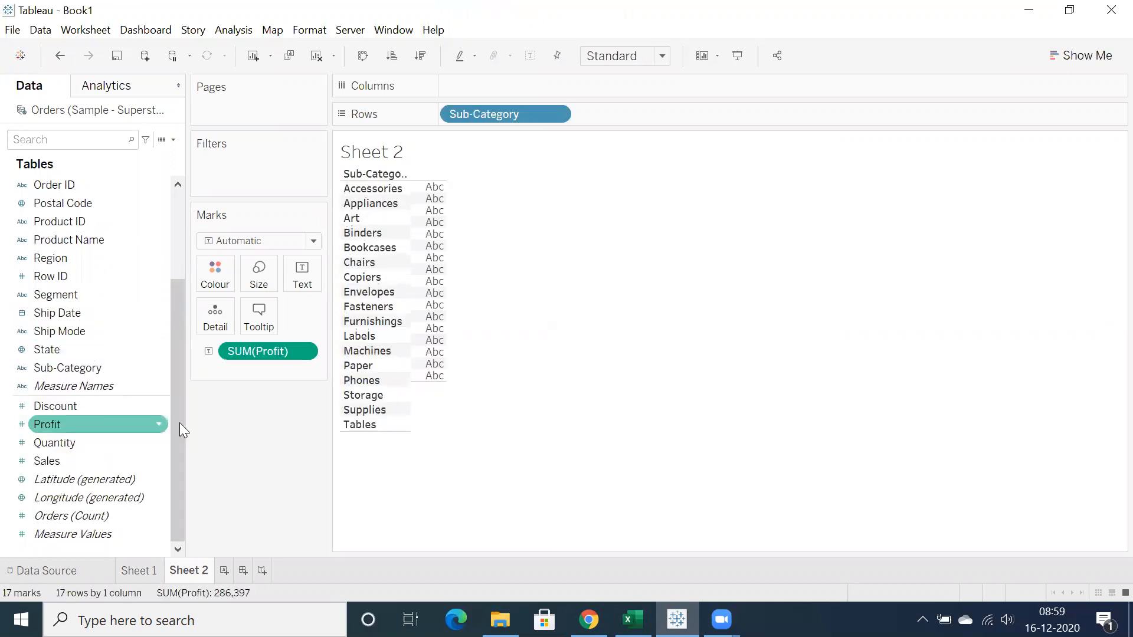
Hide the title of Sheet 2 and widen the Sub-Category column so its header fits
right_click(363, 148)
left_click(411, 194)
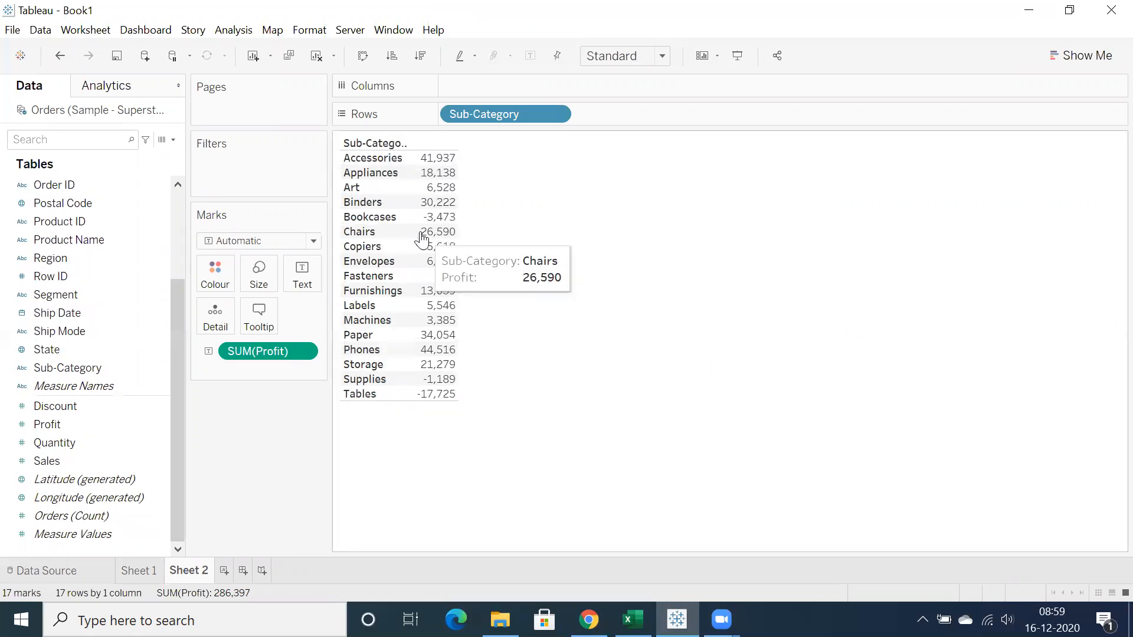
left_click_drag(464, 230, 483, 238)
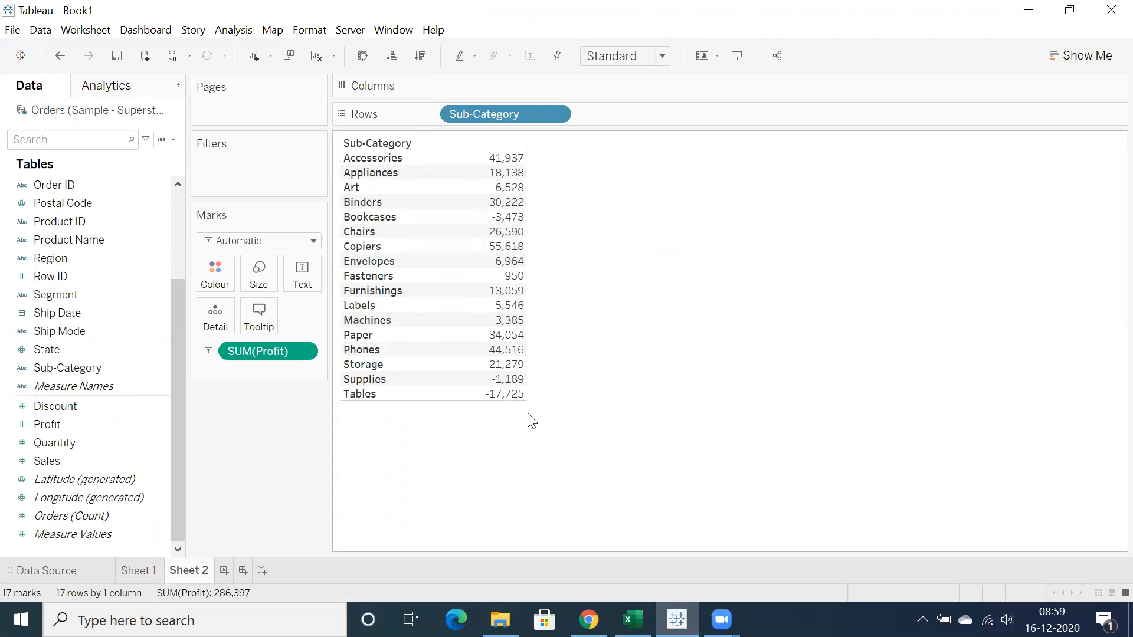
Check the negative profit values and sort the sub-categories by descending profit
left_click(510, 382)
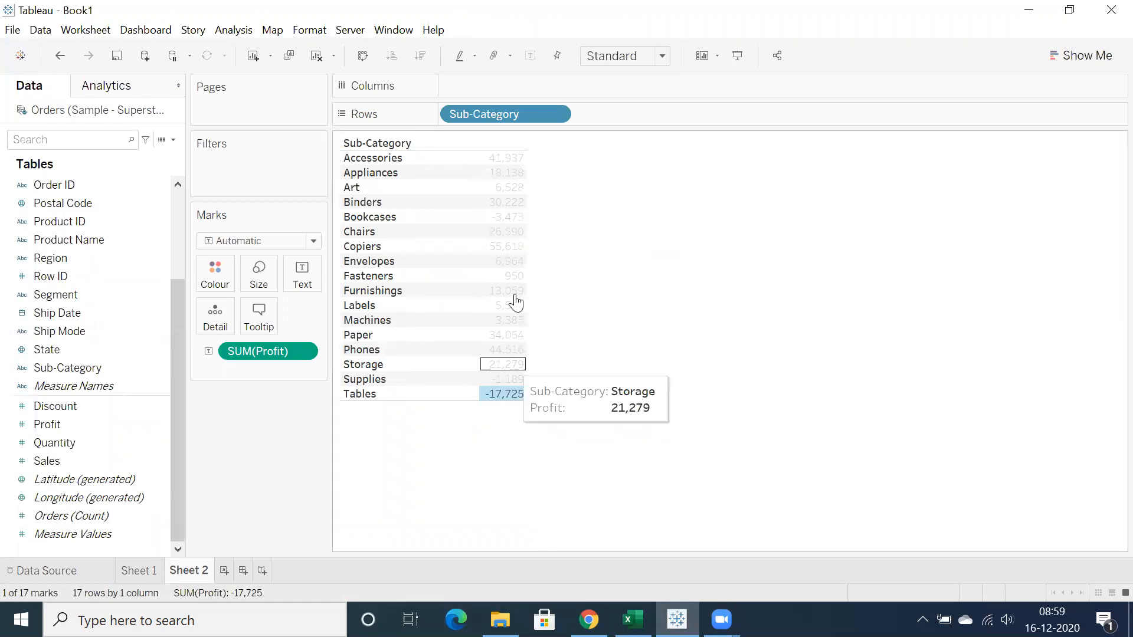
left_click(575, 261)
left_click(507, 217)
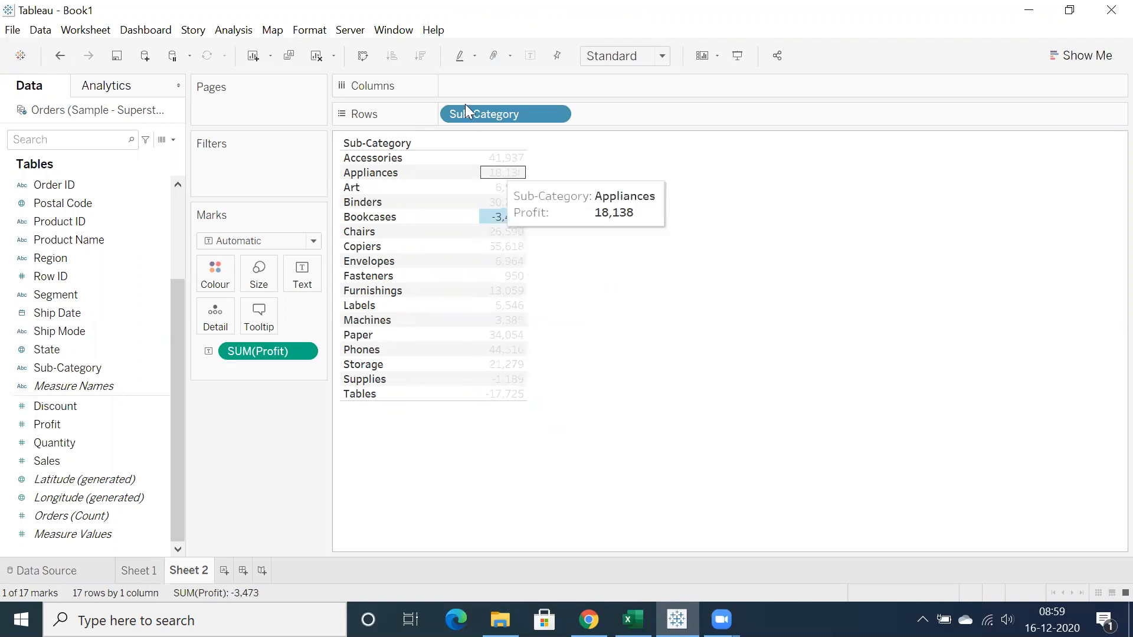
left_click(575, 214)
left_click(424, 58)
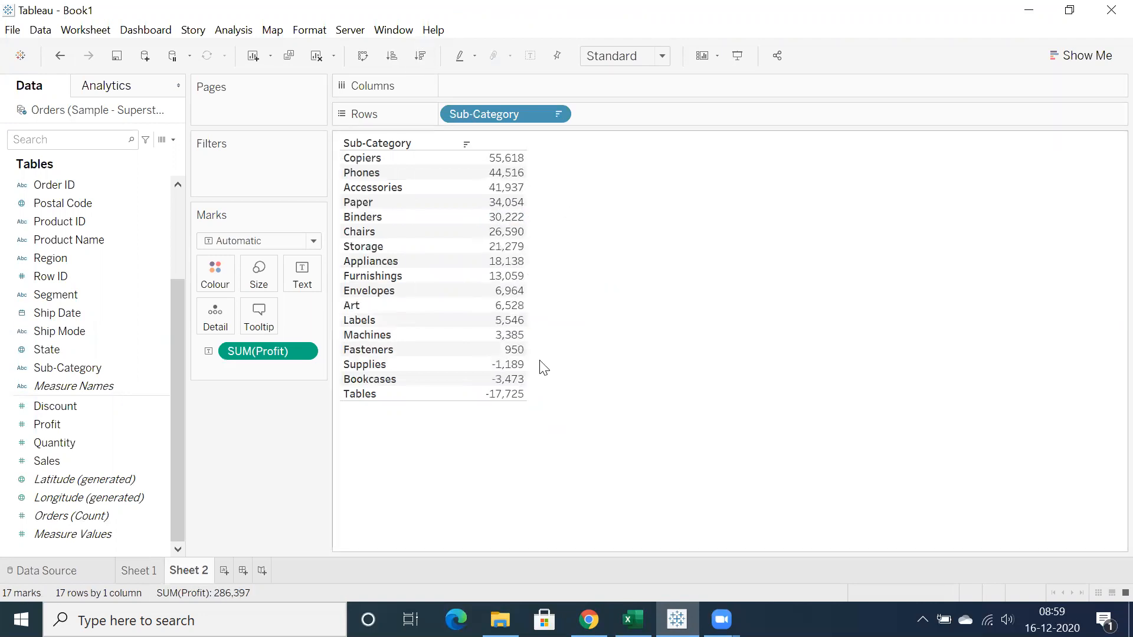
left_click_drag(496, 365, 522, 401)
left_click(565, 372)
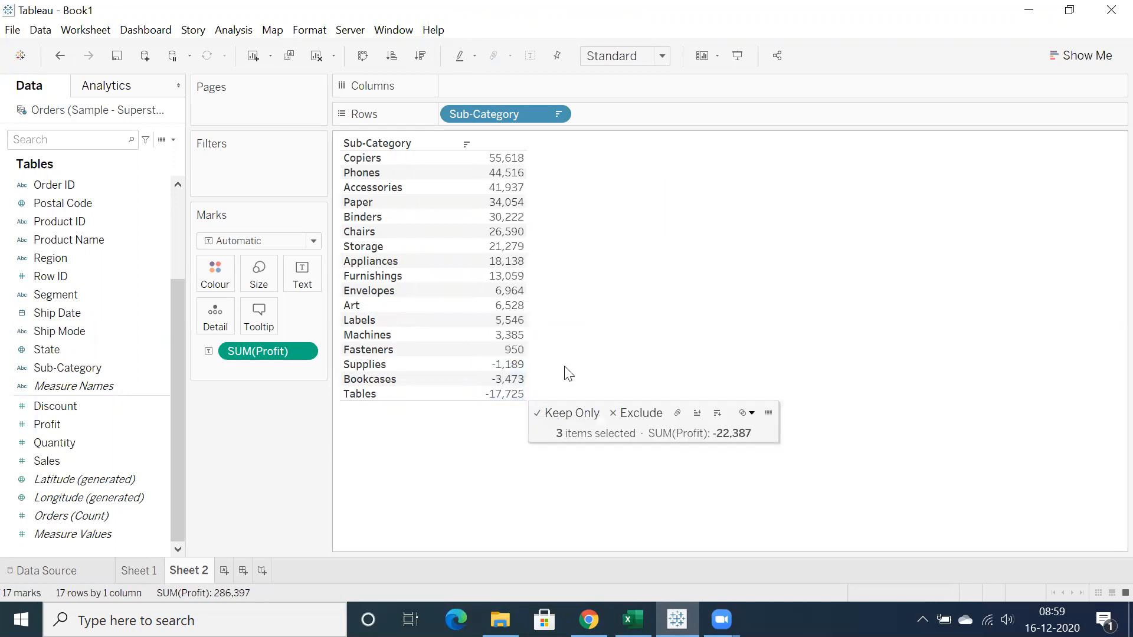
Copy all Sub-Category rows with their Profit values from Tableau into Excel's Sheet17, starting at cell I4
left_click(367, 159)
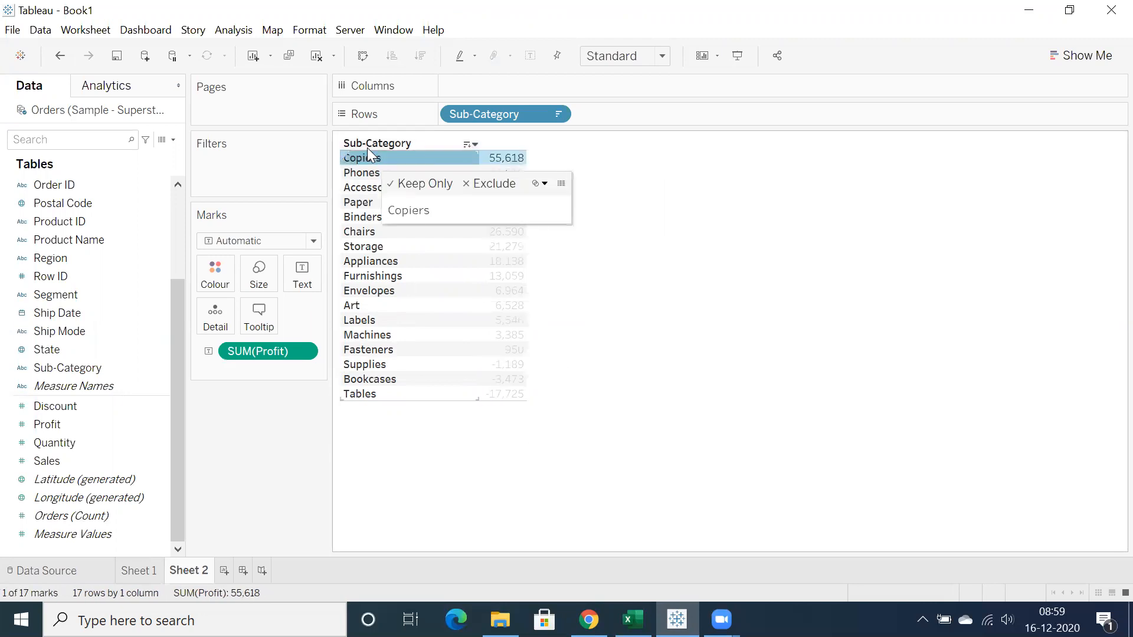
left_click(371, 393, "shift")
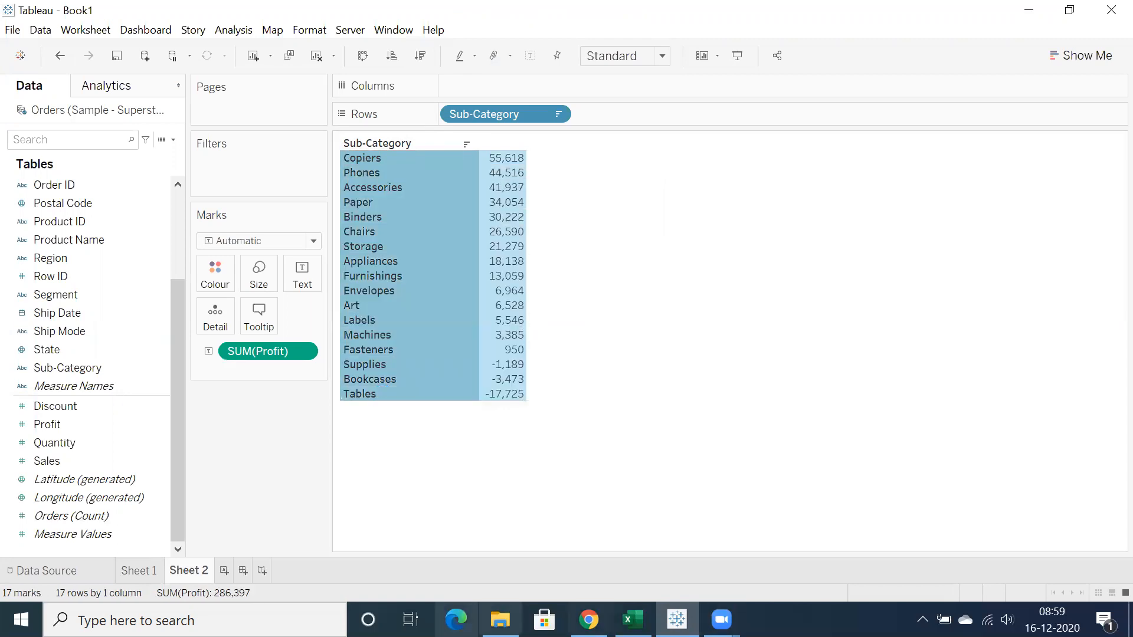
left_click(631, 619)
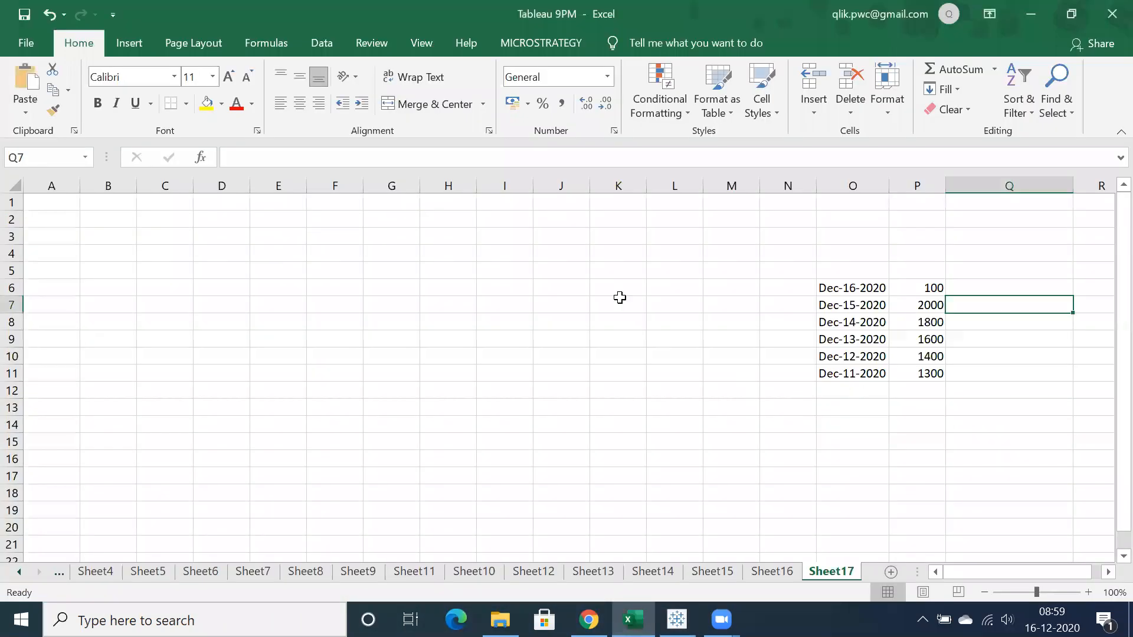
left_click(501, 250)
type("Sub-Category\tProfit Accessories\t41,936.64 Appliances\t18,138.01 Art\t6,527.79 Binders\t30,221.76 Bookcases\t-3,472.56 Chairs\t26,590.17 Copiers\t55,617.82 Envelopes\t6,964.18 Fasteners\t949.5182 Furnishings\t13,059.14 Labels\t5,546.25 Machines\t3,384.76 Paper\t34,053.57 Phones\t44,515.73 Storage\t21,278.83 Supplies\t-1,189.10 Tables\t-17,725.48")
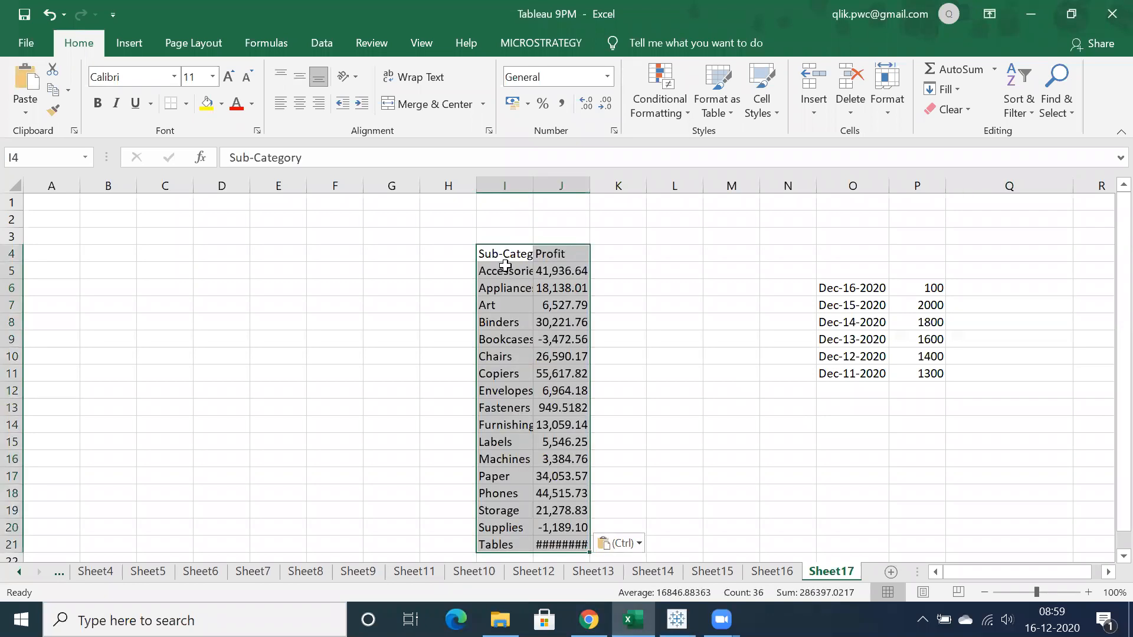
Widen columns I and J so the sub-category names and profit values show in full
left_click(614, 306)
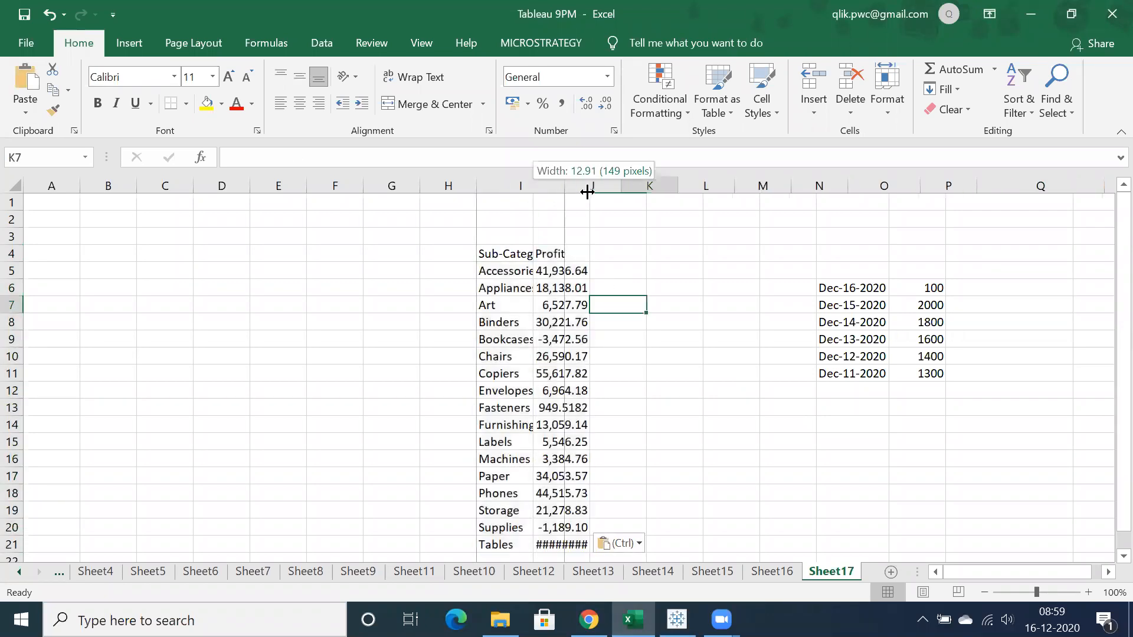
double_click(533, 188)
left_click_drag(650, 188, 709, 189)
scroll(688, 334, "down", 1)
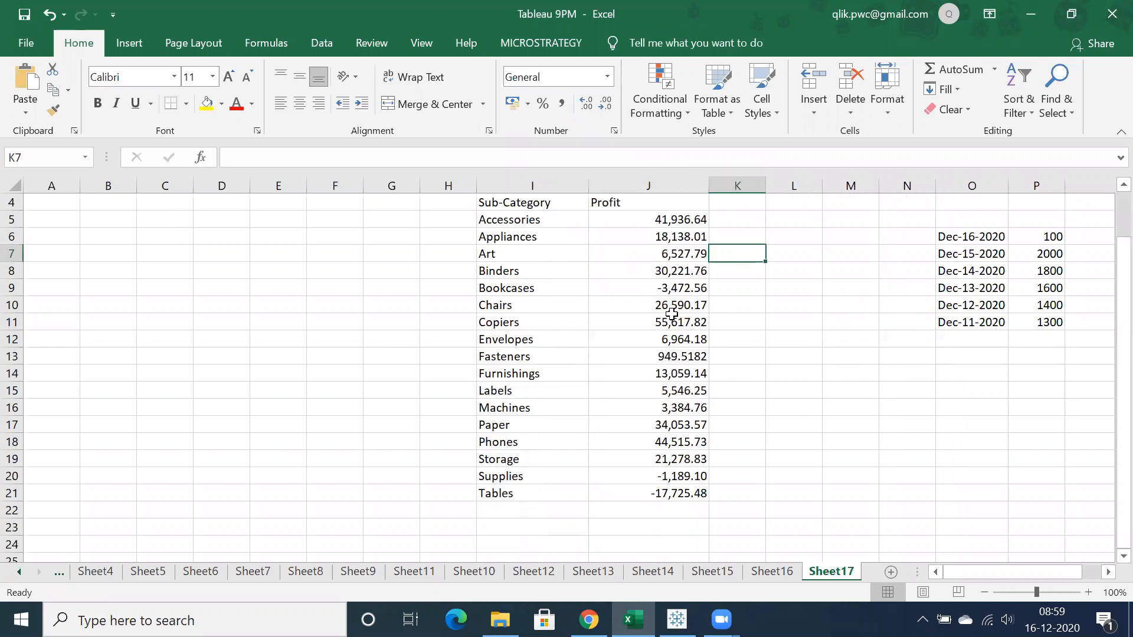
scroll(673, 313, "up", 1)
left_click(695, 345)
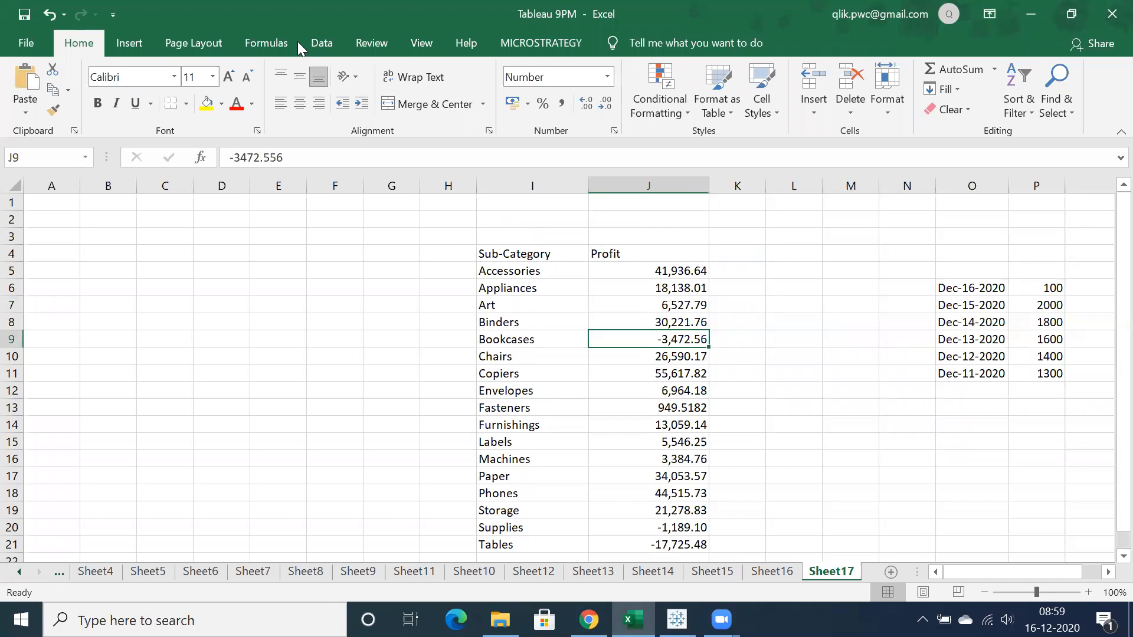
left_click(131, 47)
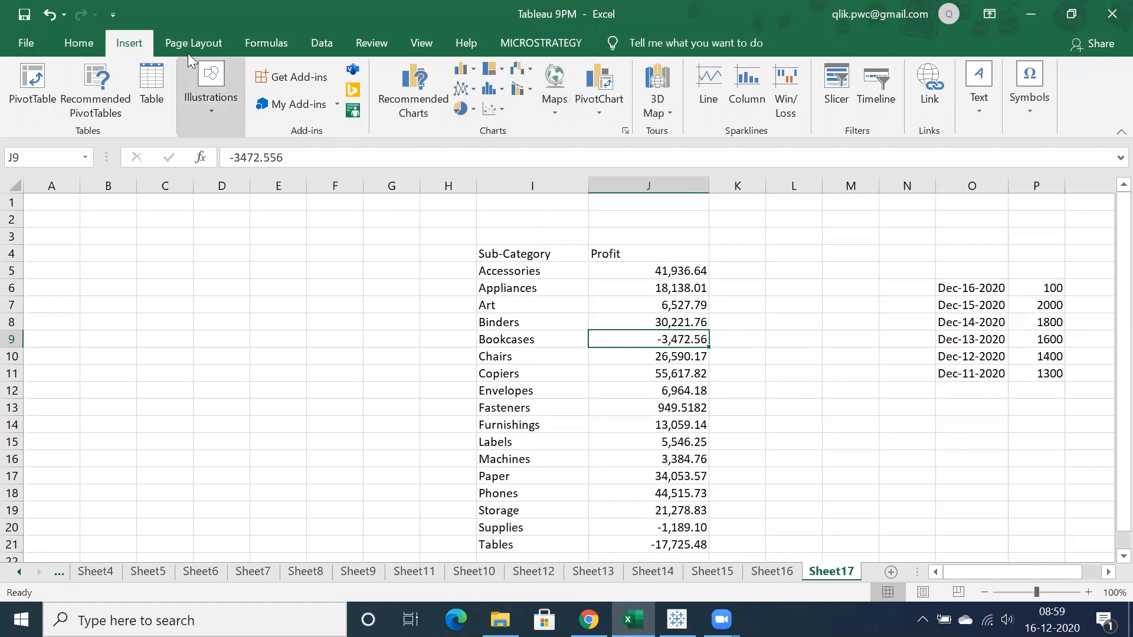
left_click(313, 44)
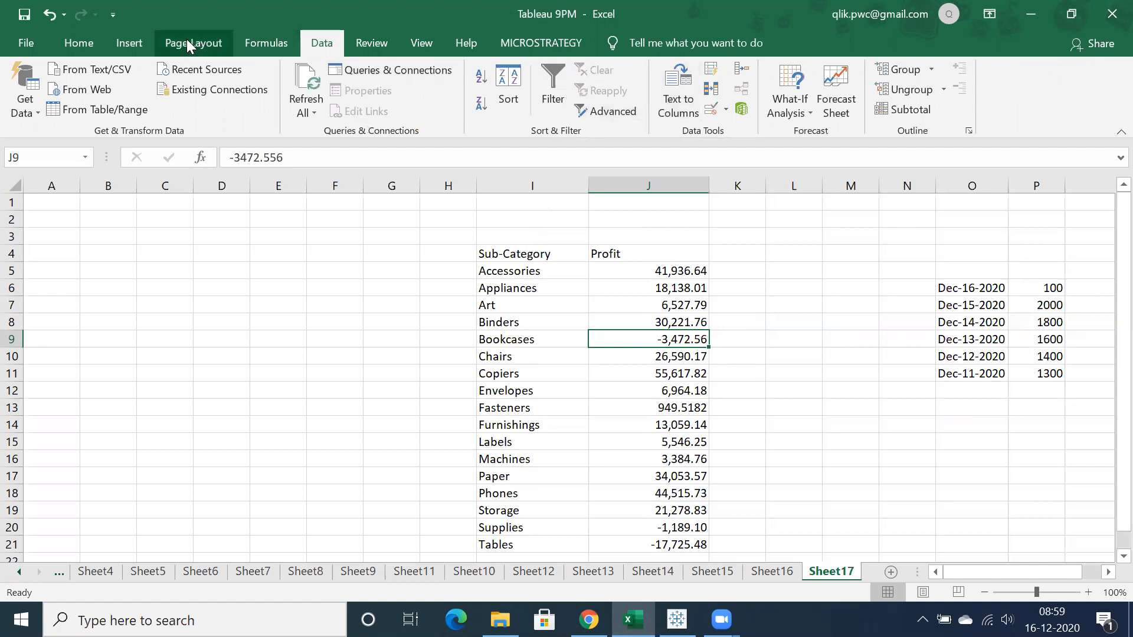
left_click(131, 42)
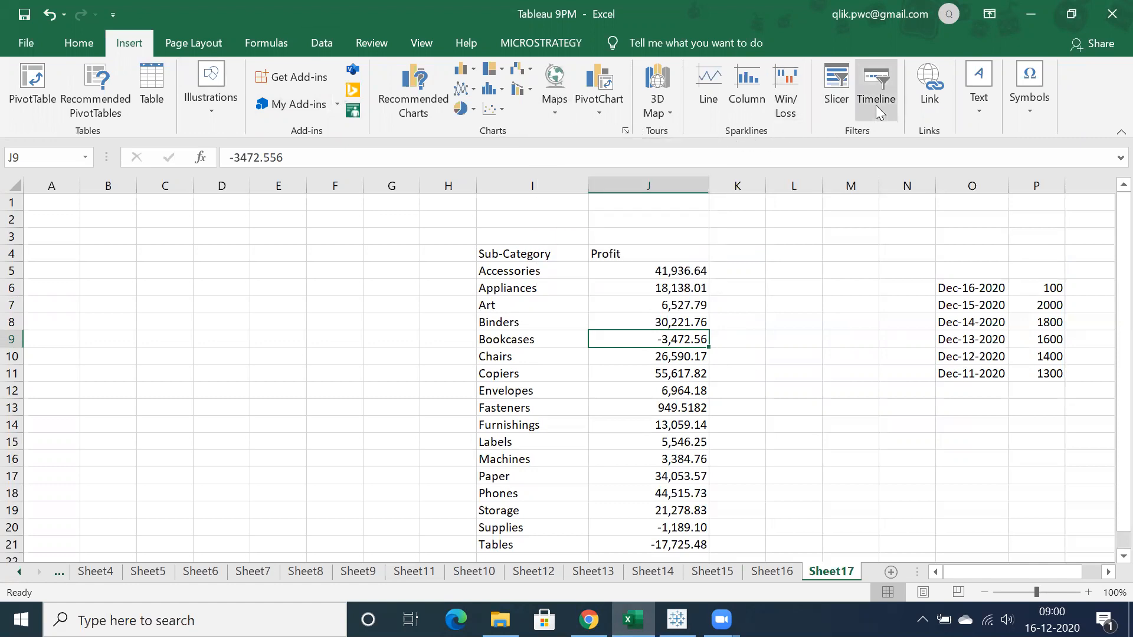
left_click(1029, 108)
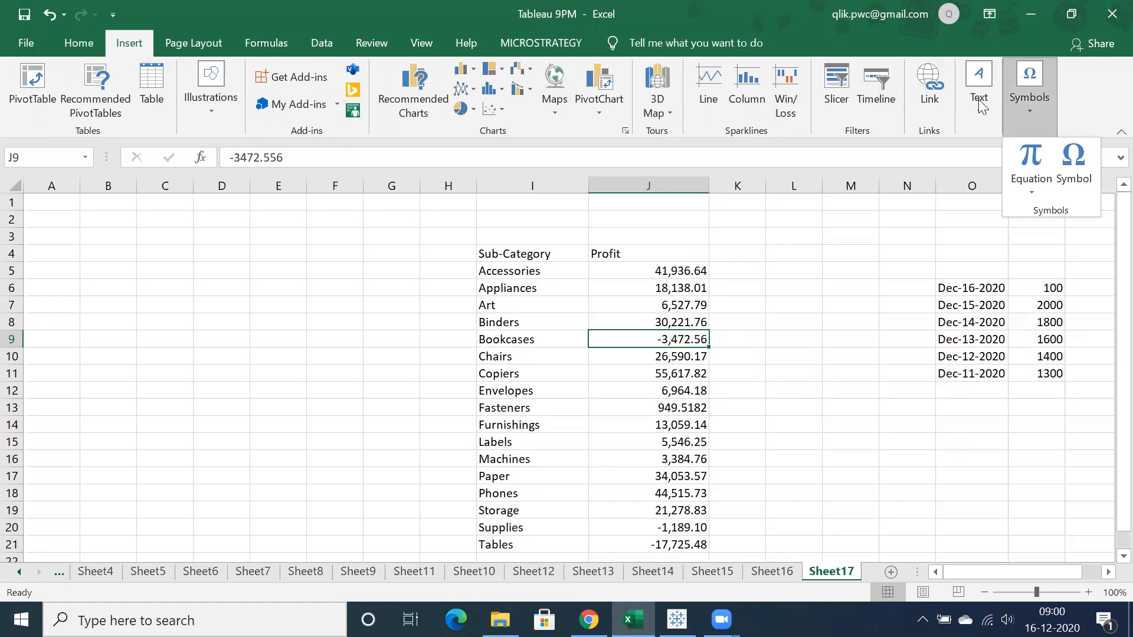
left_click(1011, 90)
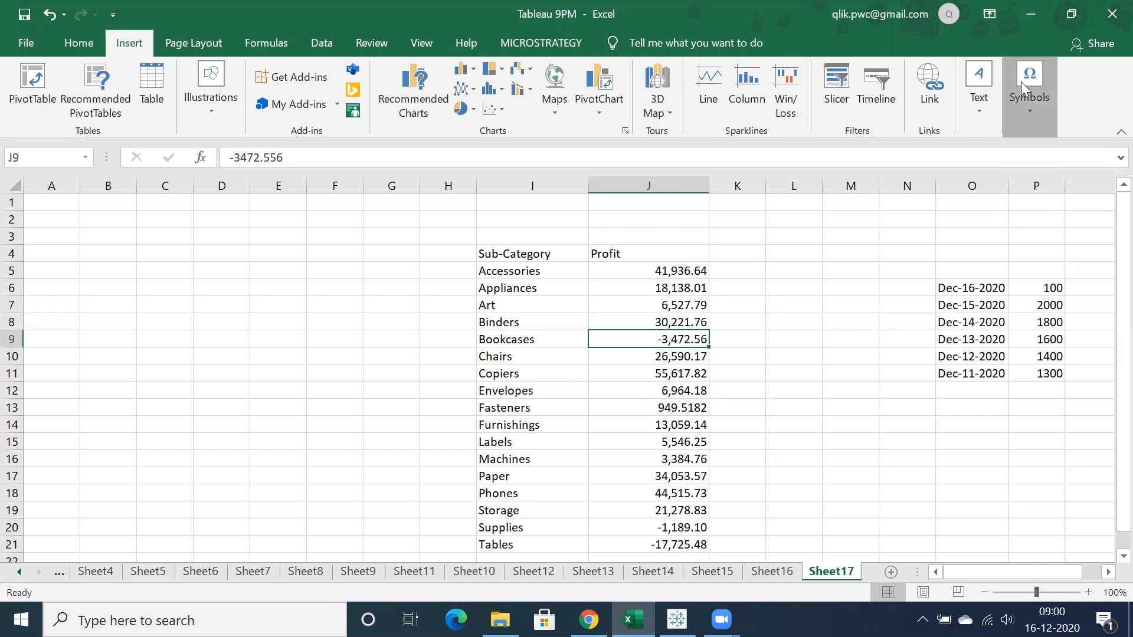
left_click(1021, 83)
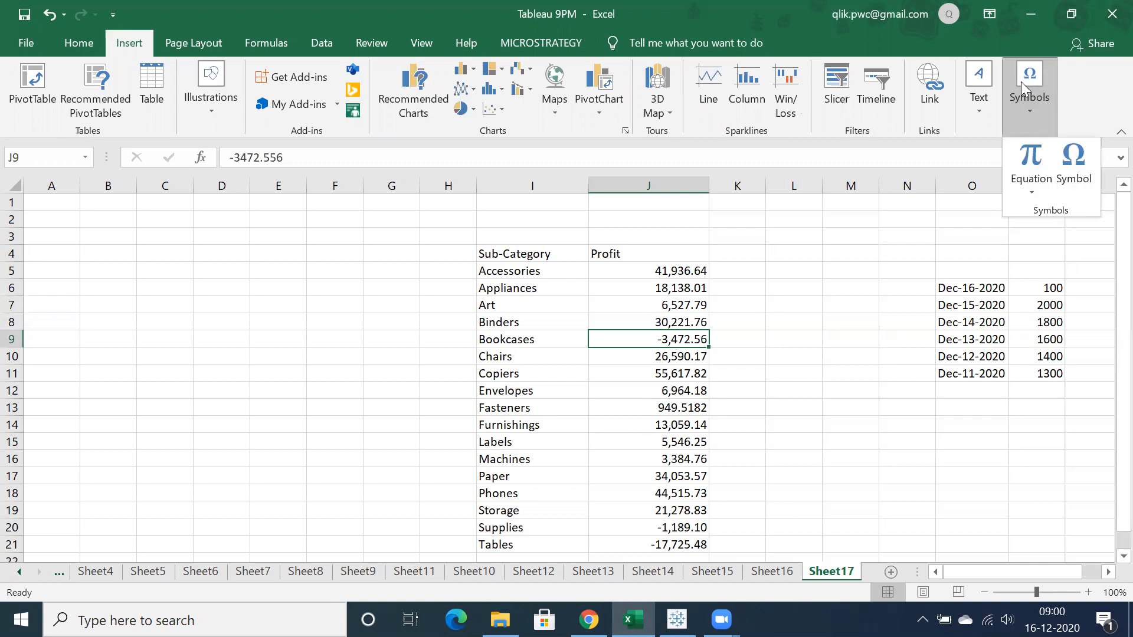
left_click(1030, 193)
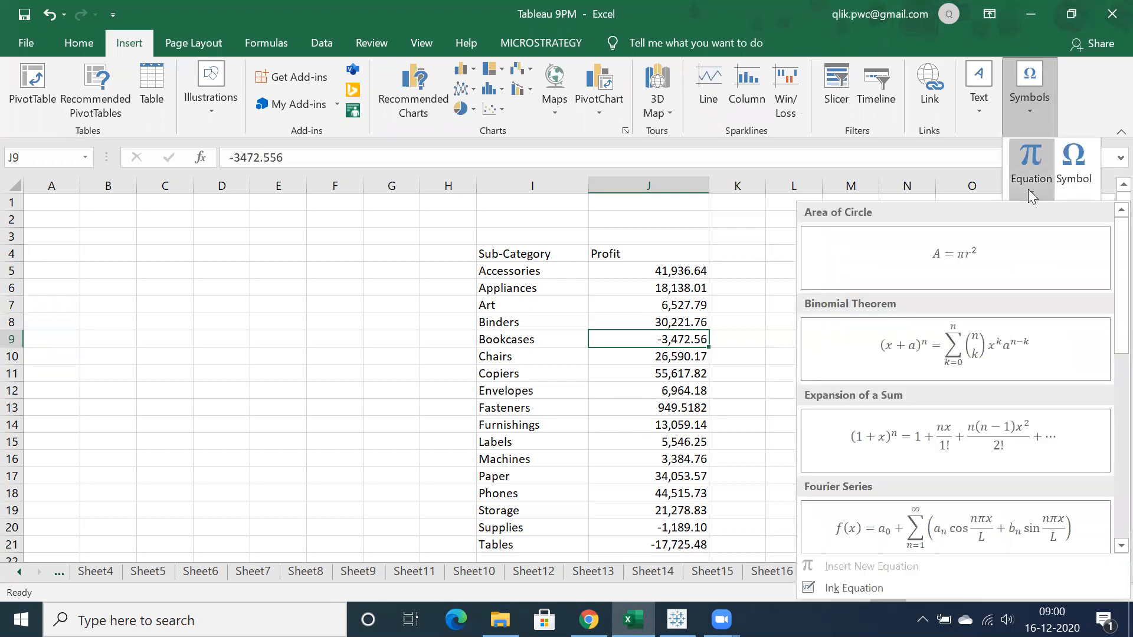
left_click(1025, 106)
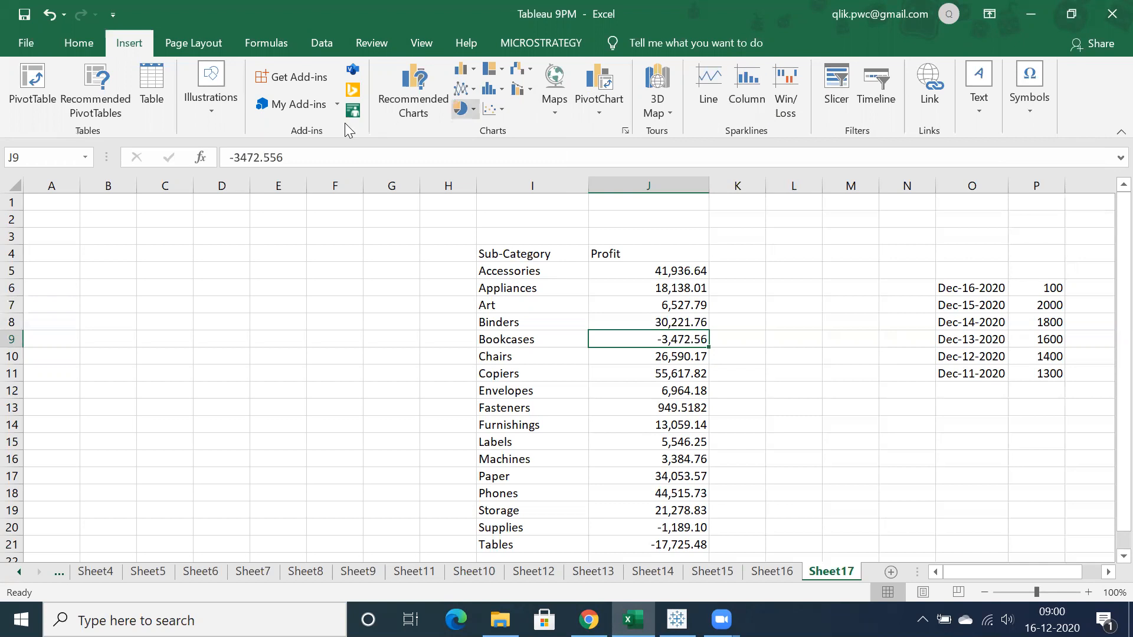
left_click(220, 45)
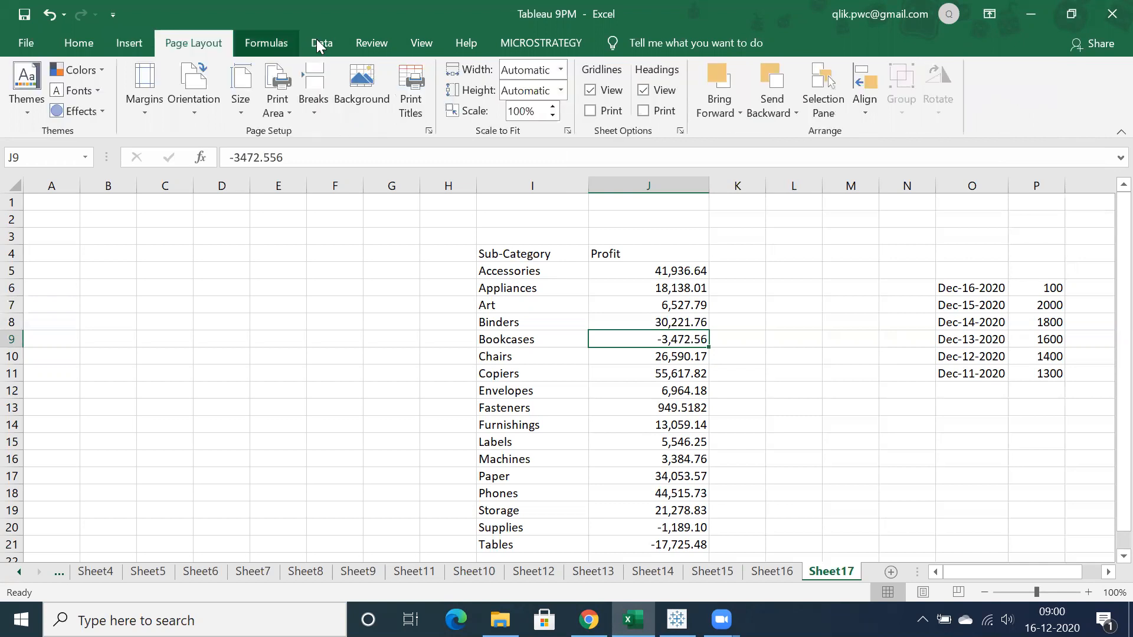
left_click(319, 42)
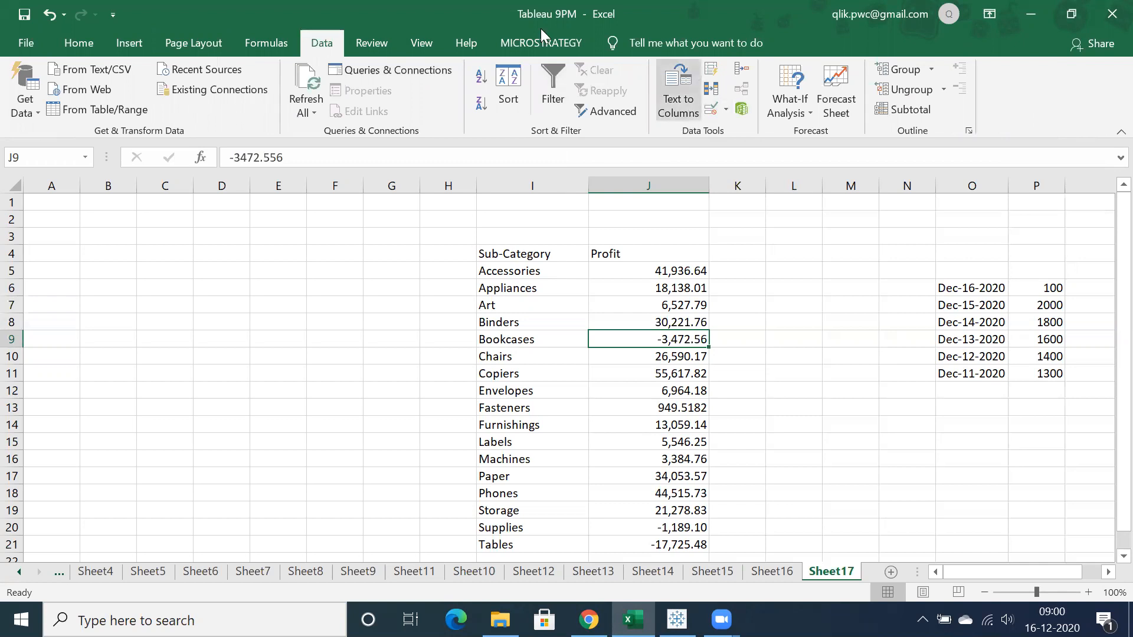
left_click(421, 43)
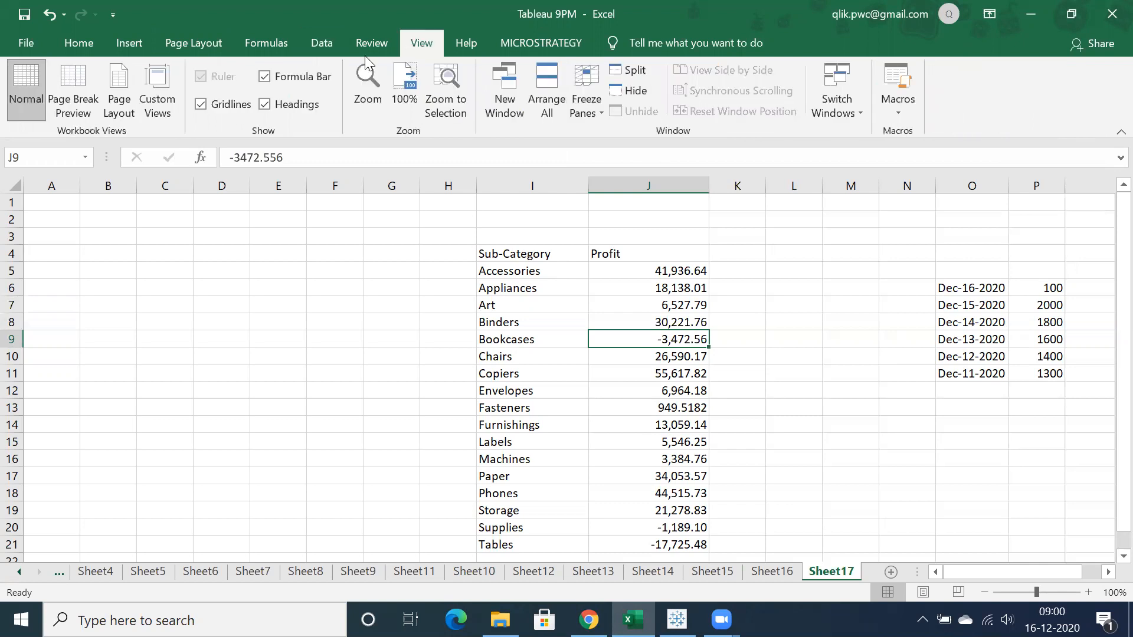
left_click(313, 47)
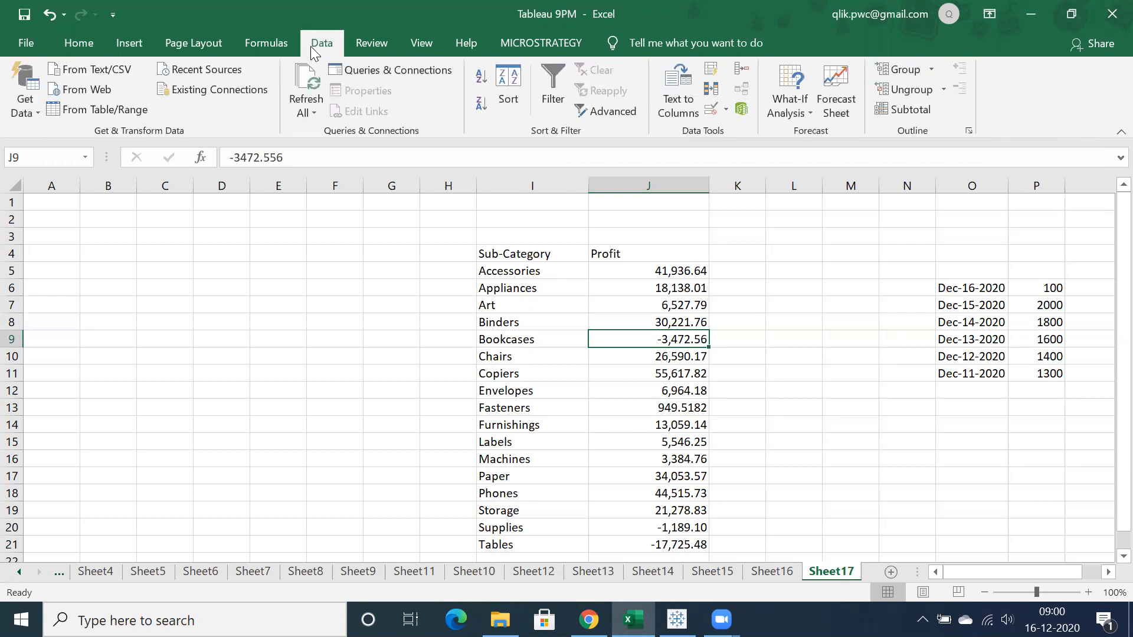
left_click(137, 40)
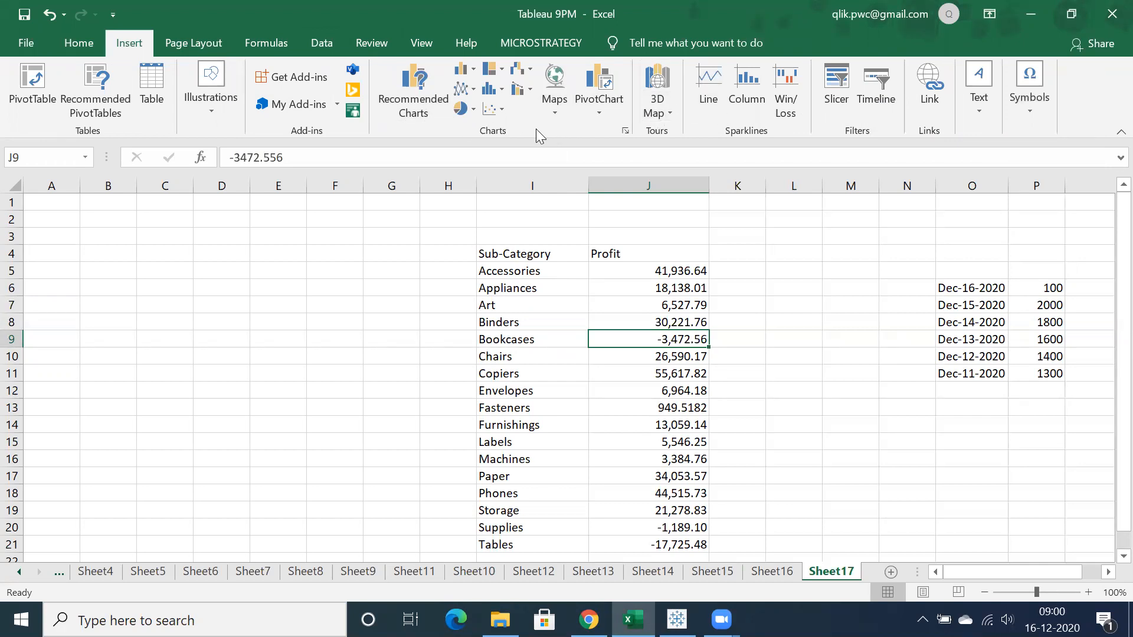
left_click(83, 46)
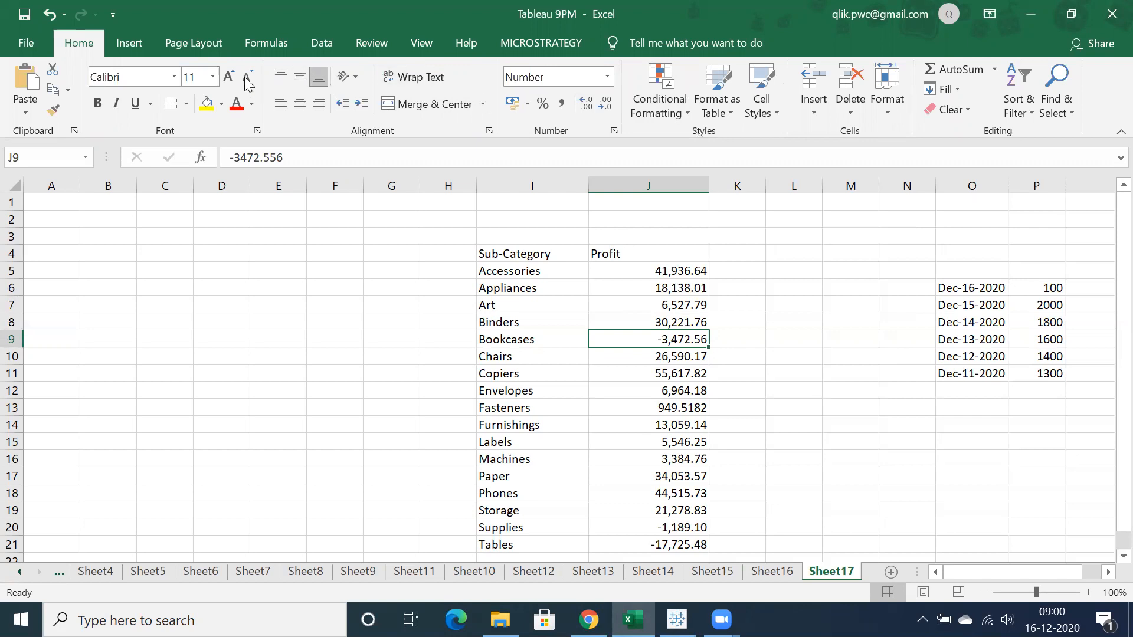
Insert a down block arrow beside the Bookcases profit and shrink it to fit inside cell K9
left_click(141, 42)
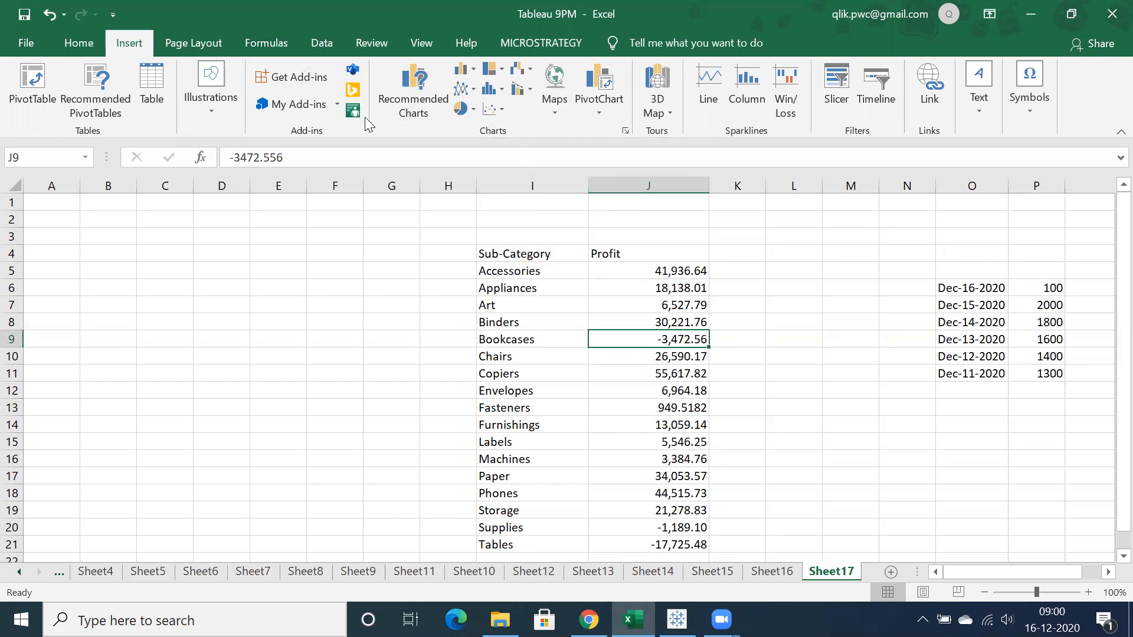
left_click(204, 102)
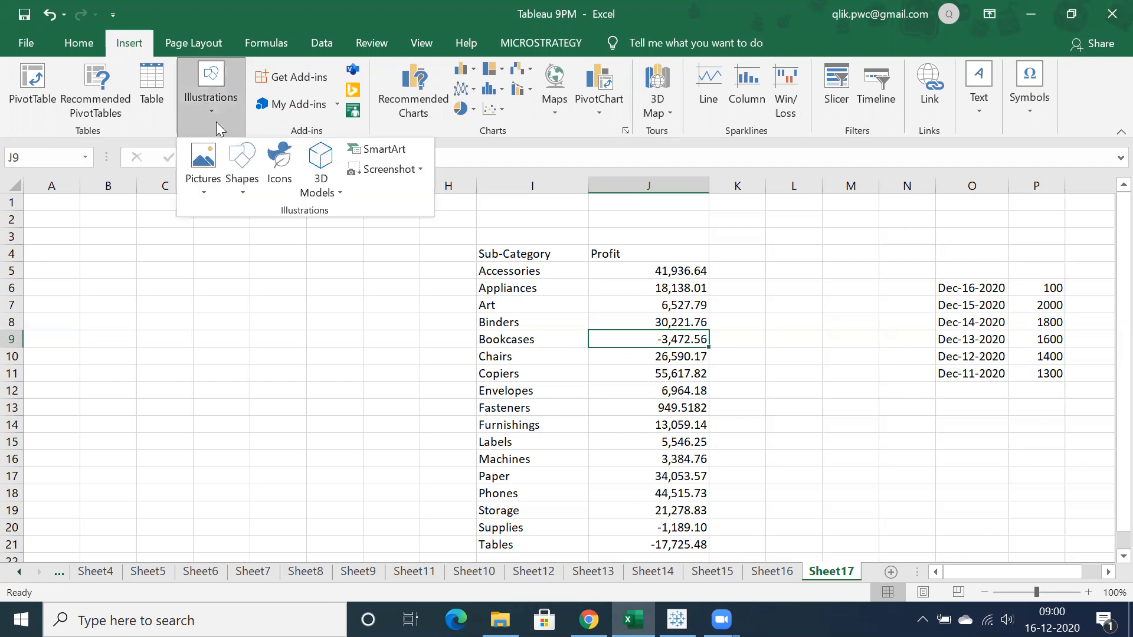
left_click(241, 180)
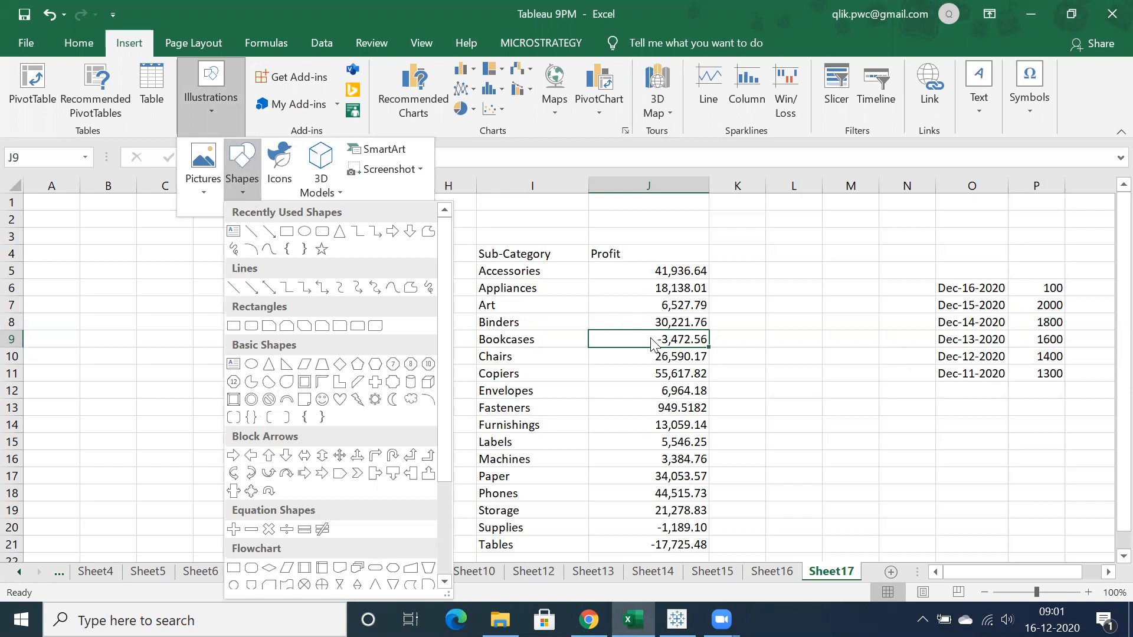
left_click(287, 456)
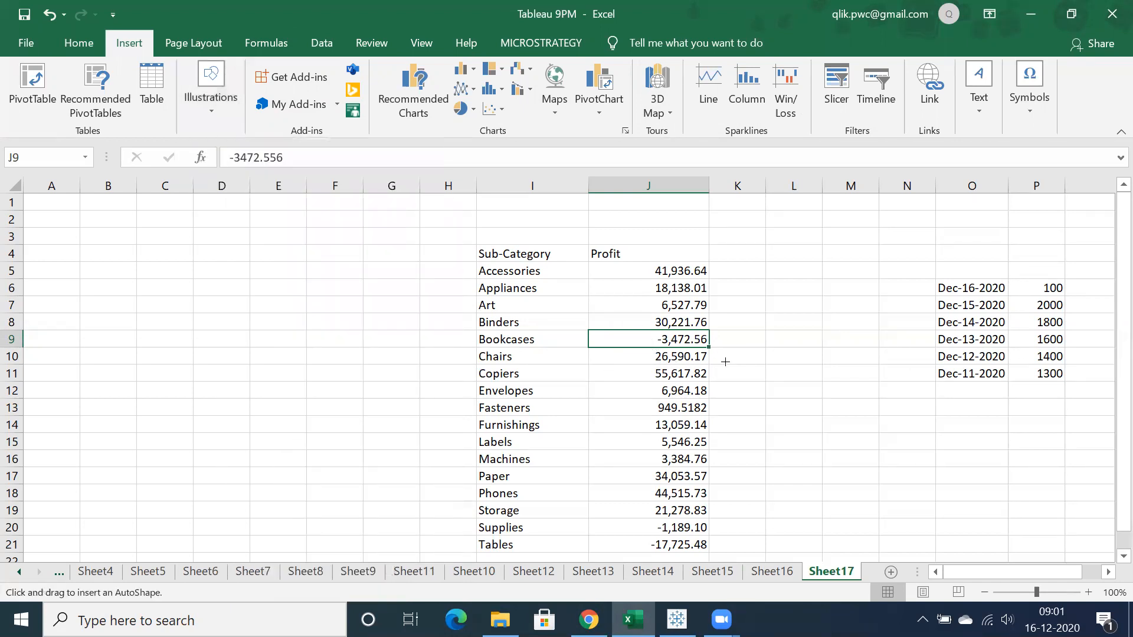
left_click_drag(728, 335, 773, 426)
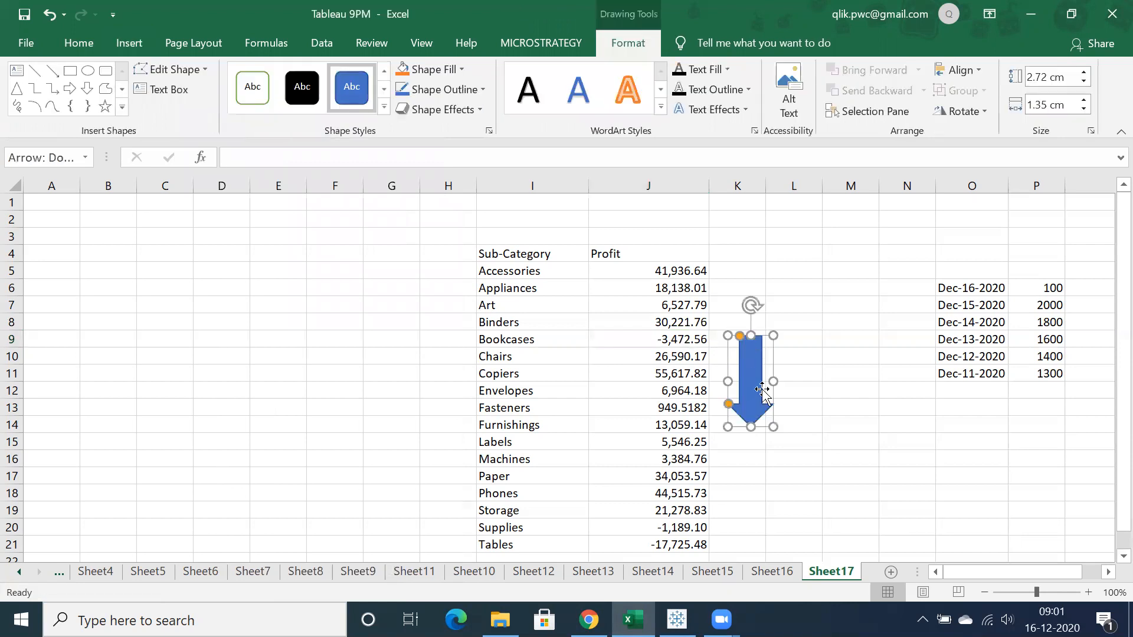
left_click_drag(771, 428, 732, 344)
left_click(735, 335)
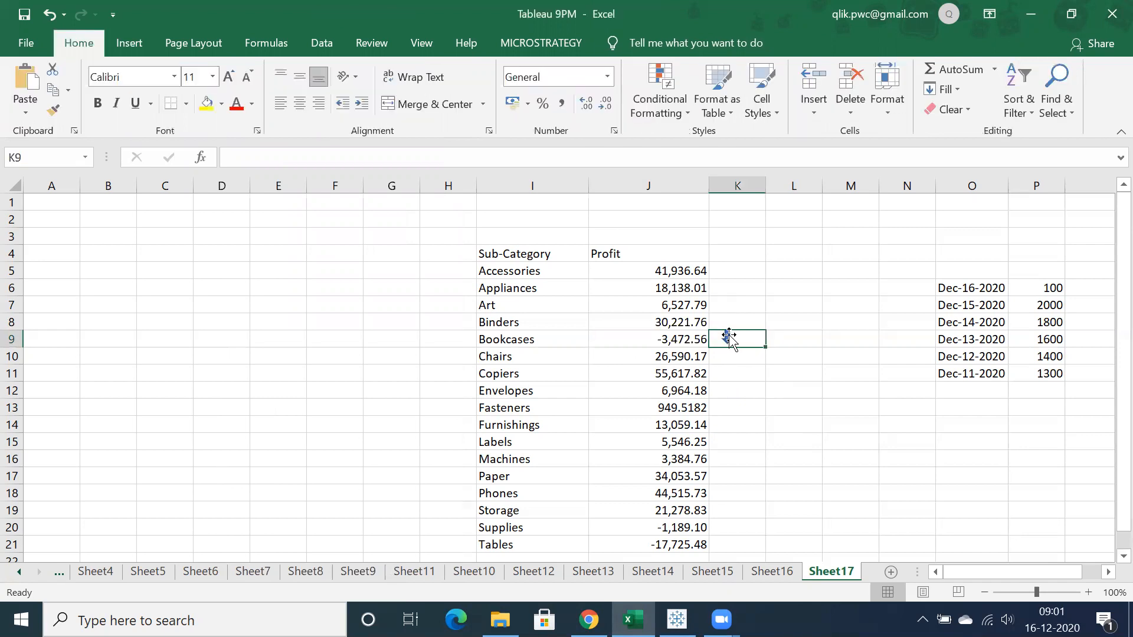
Fill the down arrow beside the Bookcases profit with standard red
left_click(727, 338)
right_click(723, 342)
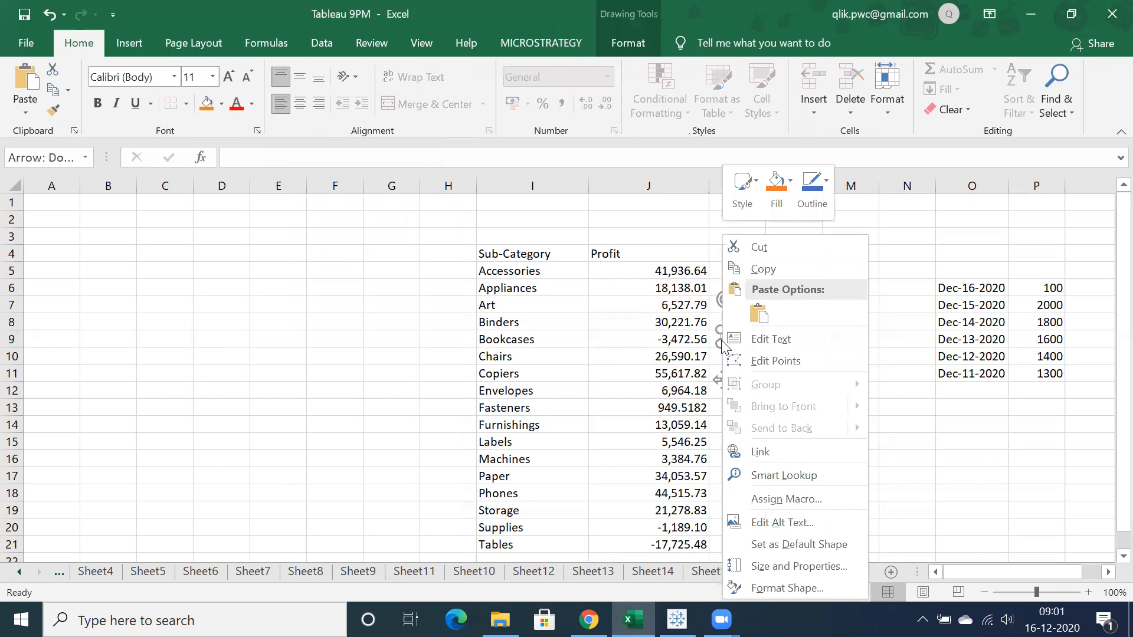
left_click(786, 192)
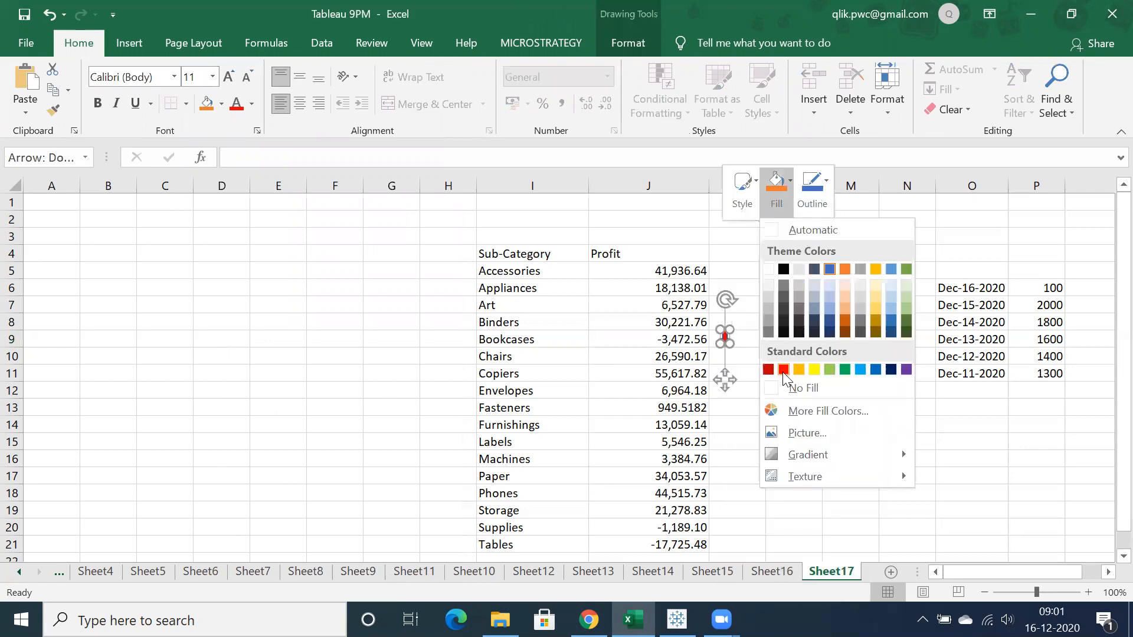
left_click(782, 371)
Widen the red down arrow slightly and nudge it down to line up with the Bookcases row
left_click_drag(730, 329, 738, 331)
left_click(796, 339)
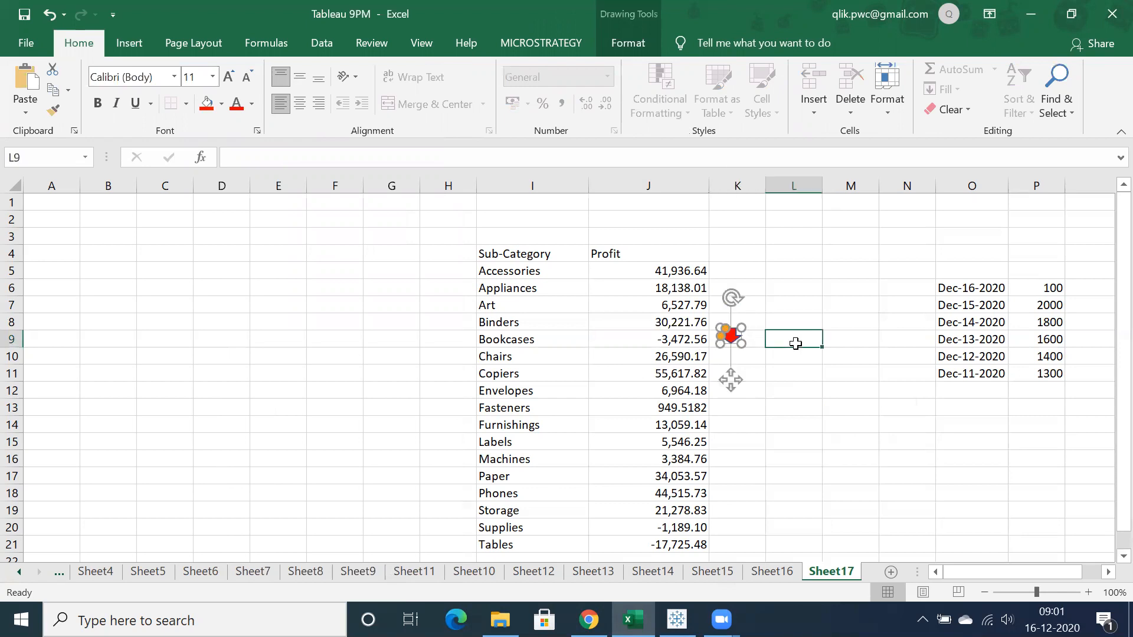
left_click(732, 336)
key("Down")
key("Down")
key("Down")
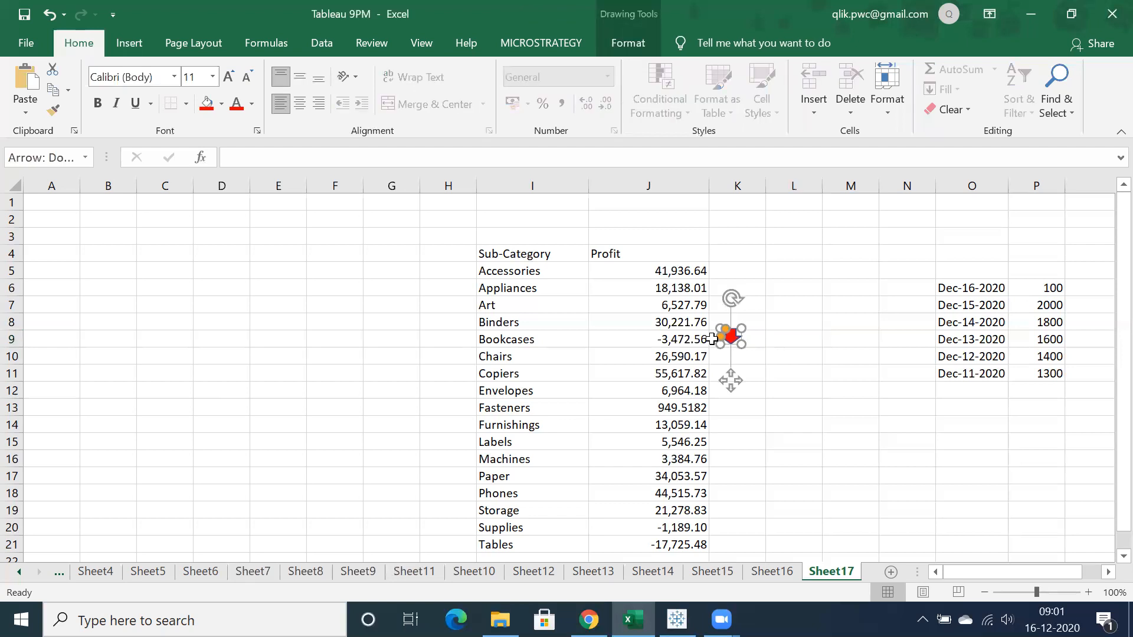
left_click(852, 431)
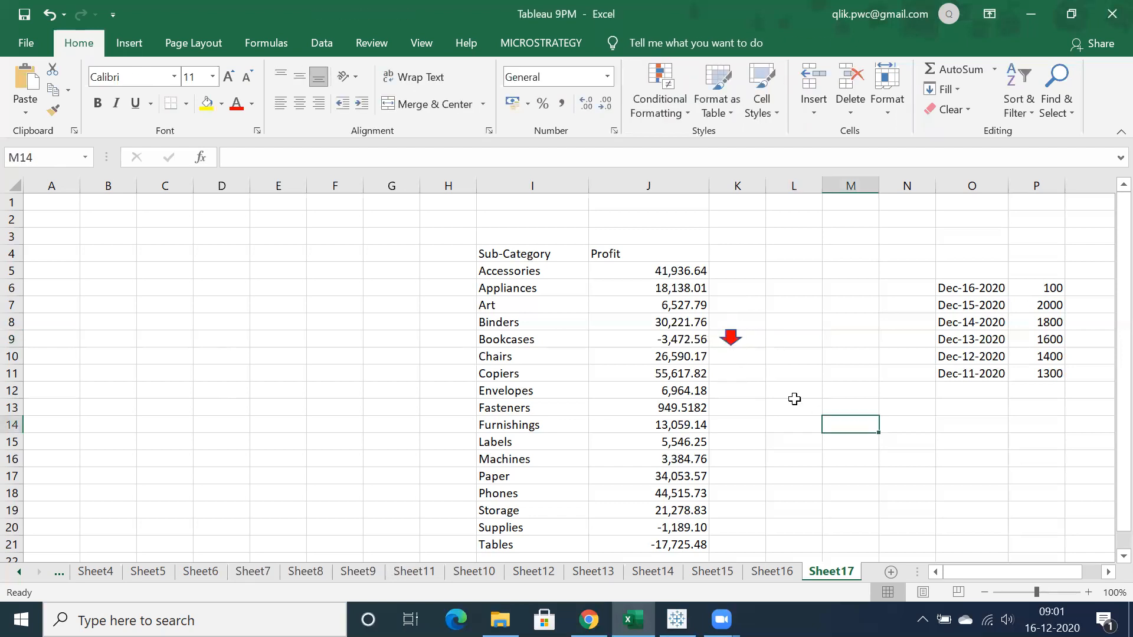
left_click(731, 336)
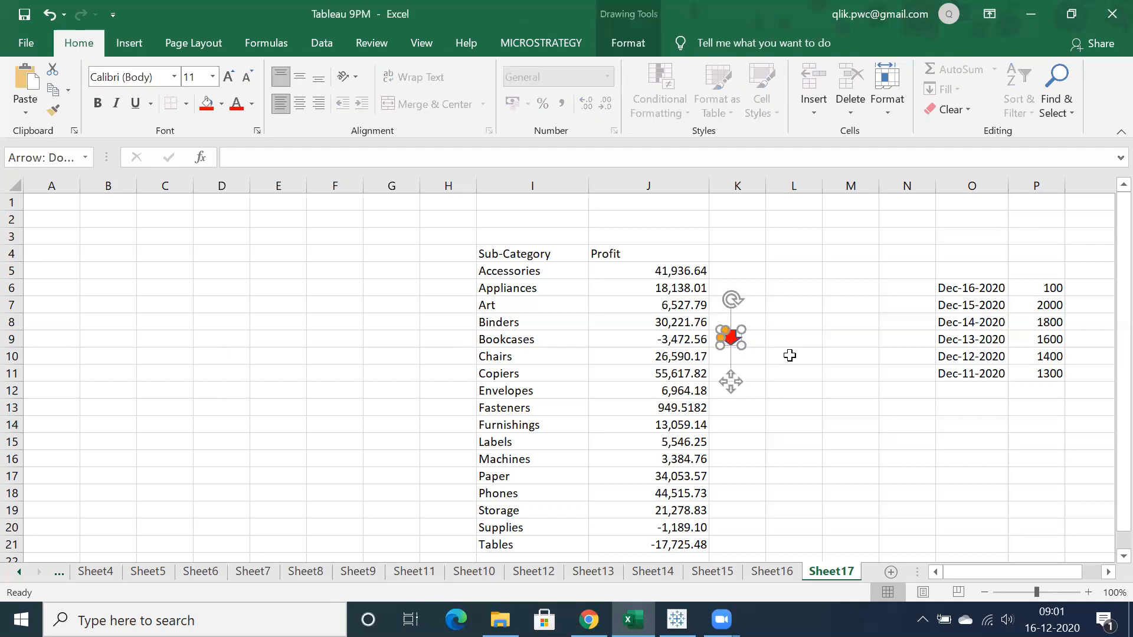
left_click(828, 346)
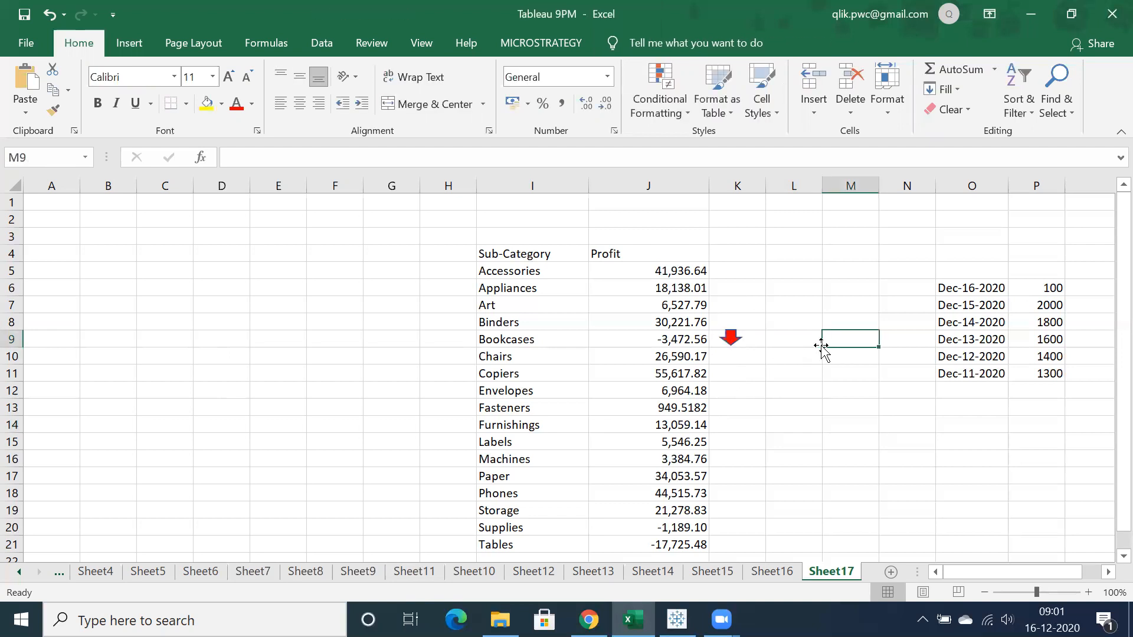
left_click(731, 337)
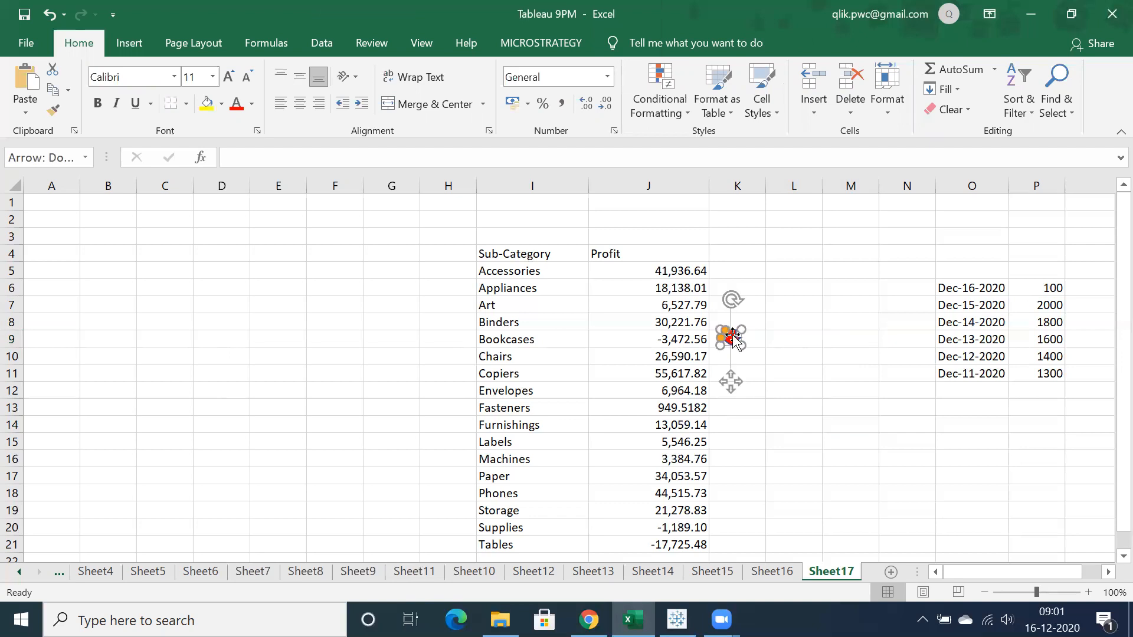
left_click(838, 337)
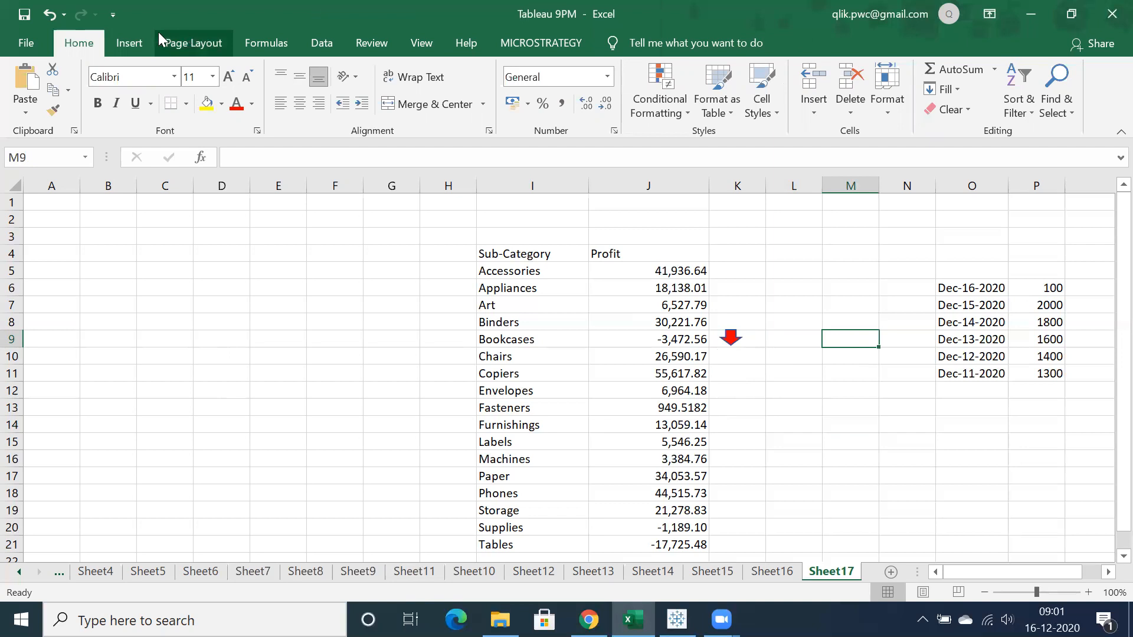
Insert an up block arrow about 0.34 cm high and 0.23 cm wide beside the Accessories profit in cell K5
left_click(137, 43)
left_click(206, 103)
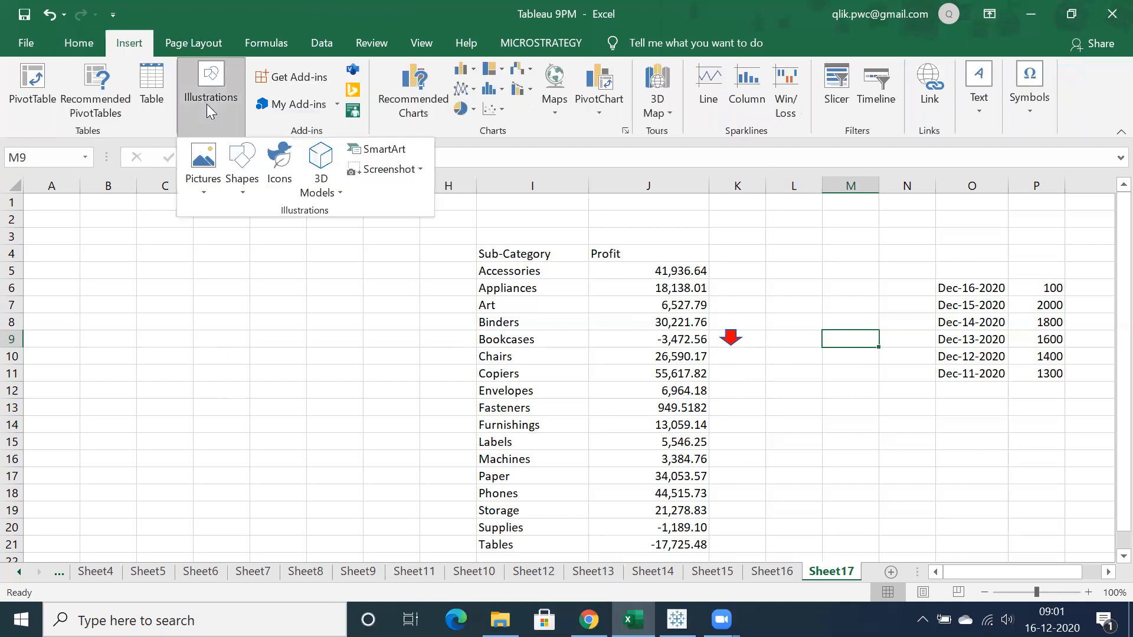
left_click(239, 171)
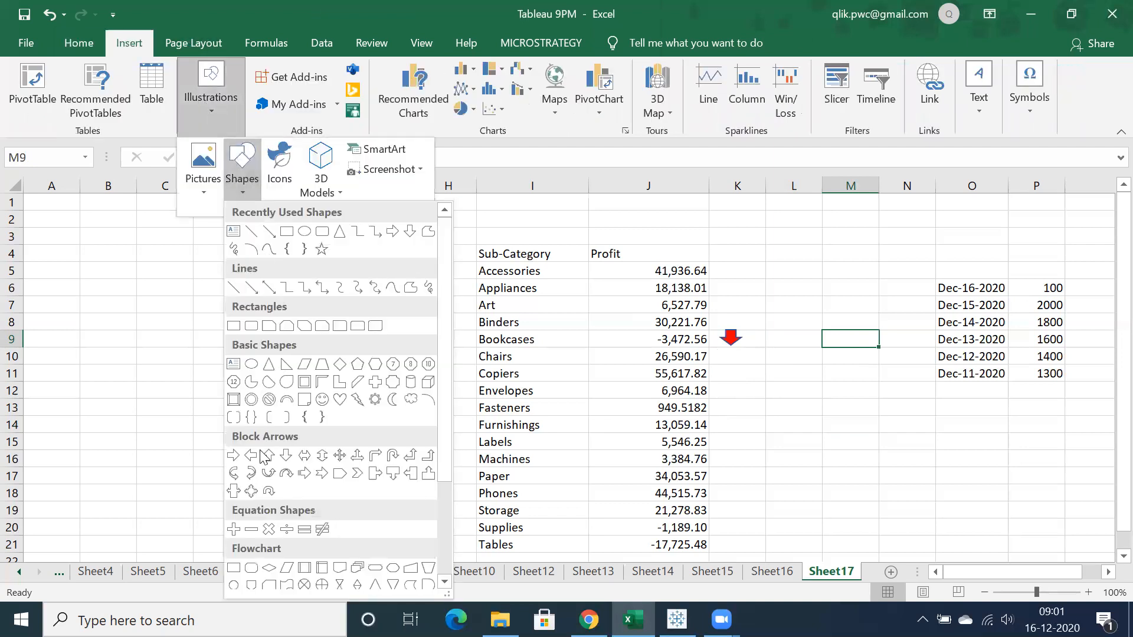
left_click(285, 455)
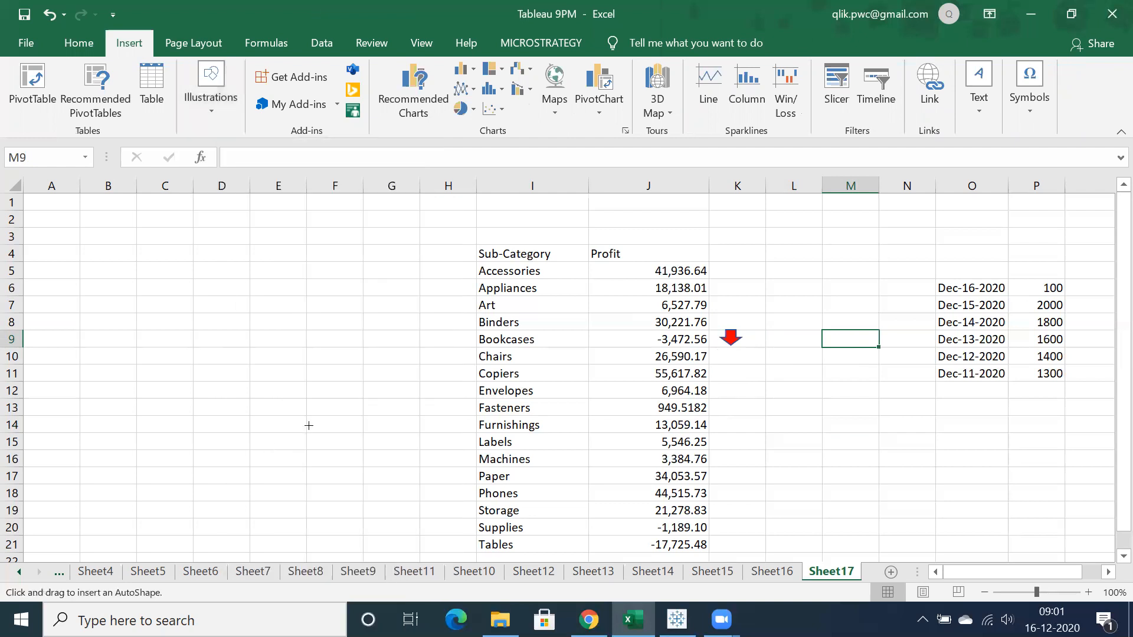
left_click_drag(717, 260, 728, 272)
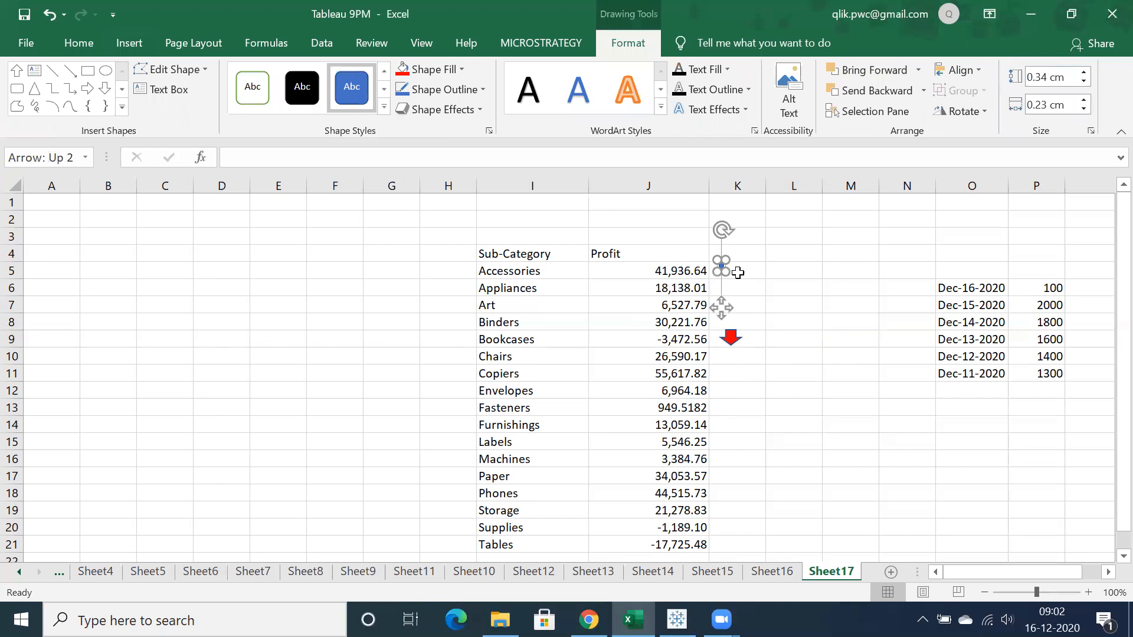
left_click(735, 274)
left_click(722, 264)
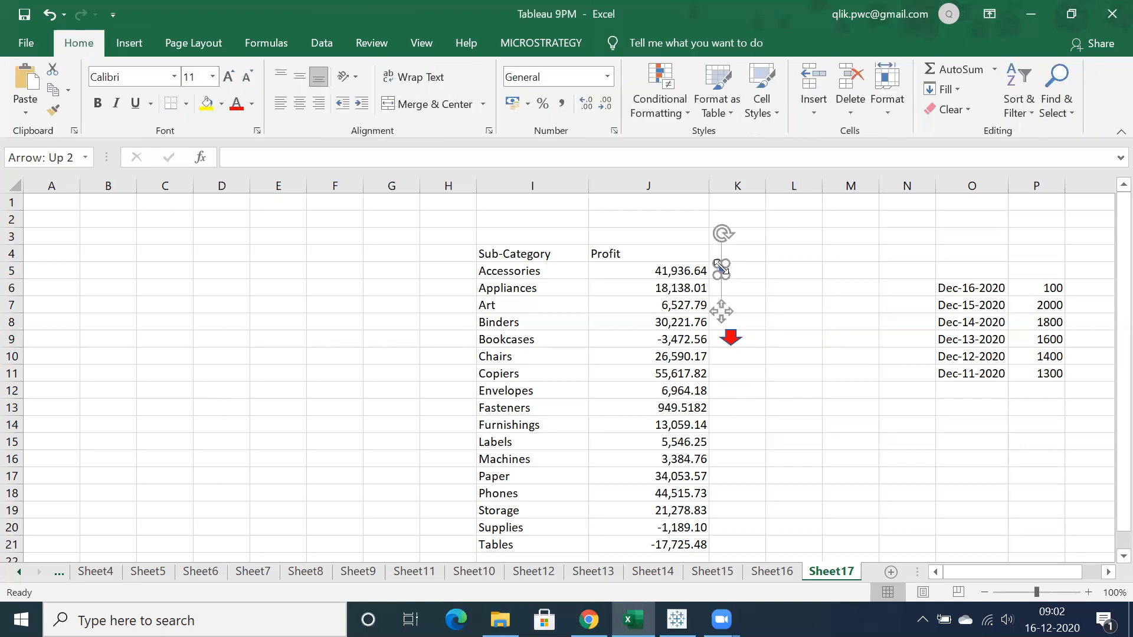
Fill the up arrow beside the Accessories profit with standard green
left_click_drag(726, 258, 727, 270)
right_click(724, 268)
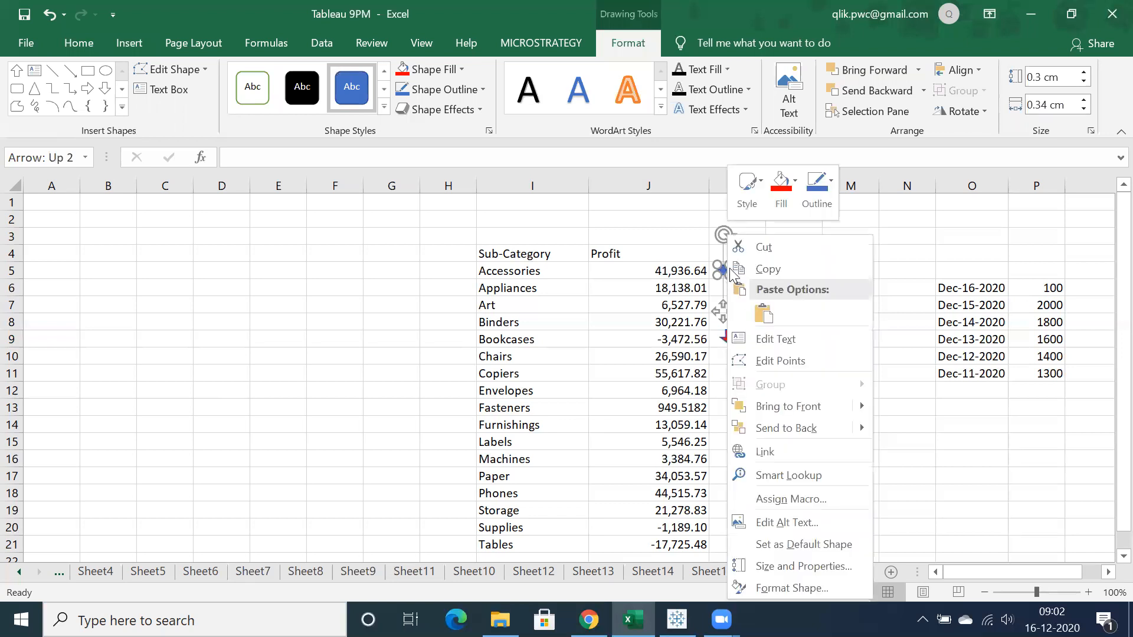
left_click(792, 185)
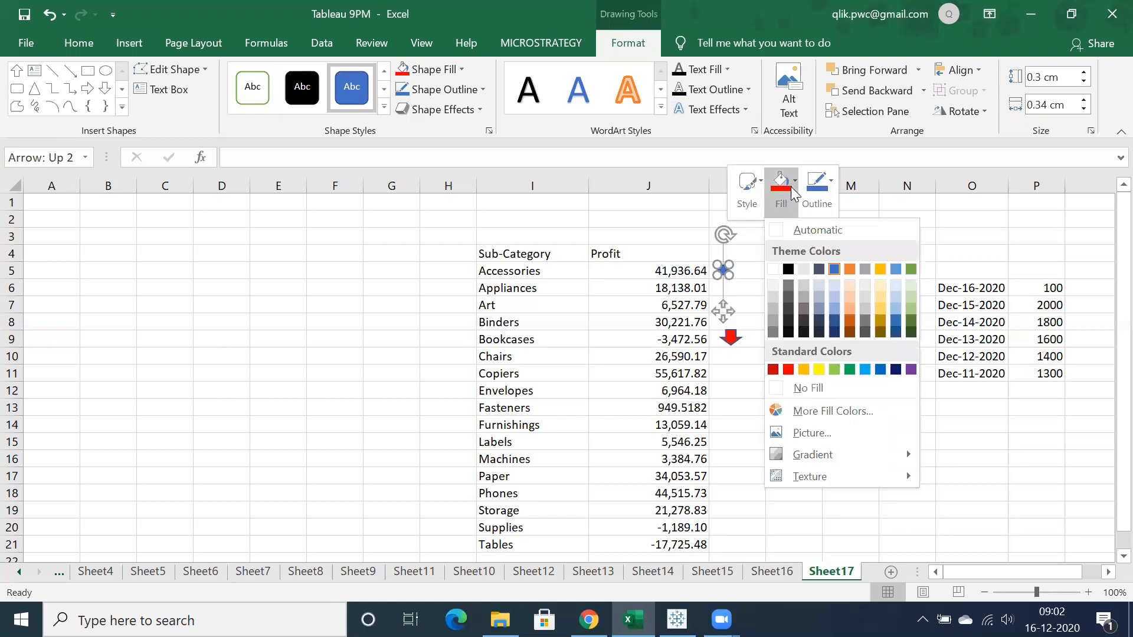
left_click(850, 370)
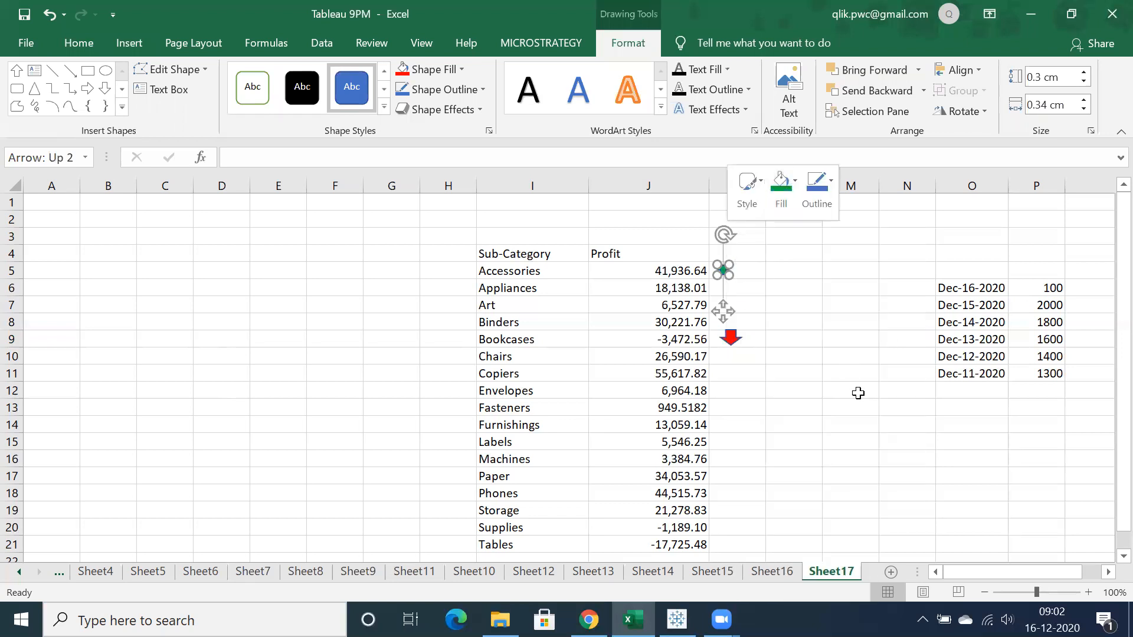
left_click(857, 392)
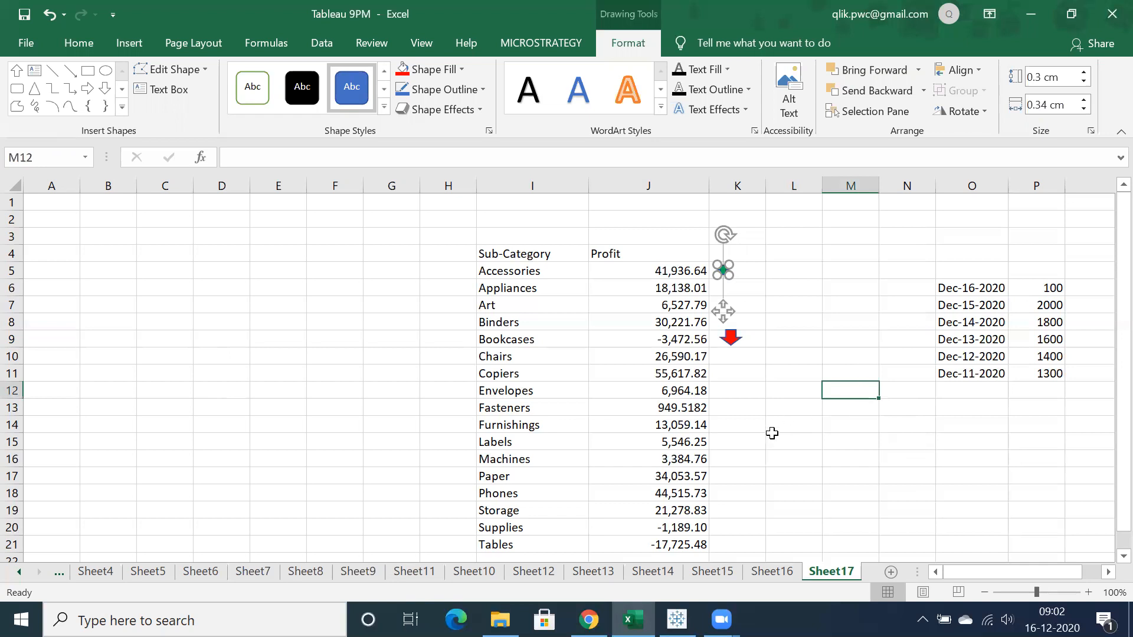
Duplicate the green up arrow and line the copy up beside the Appliances profit in cell K6
left_click(723, 269)
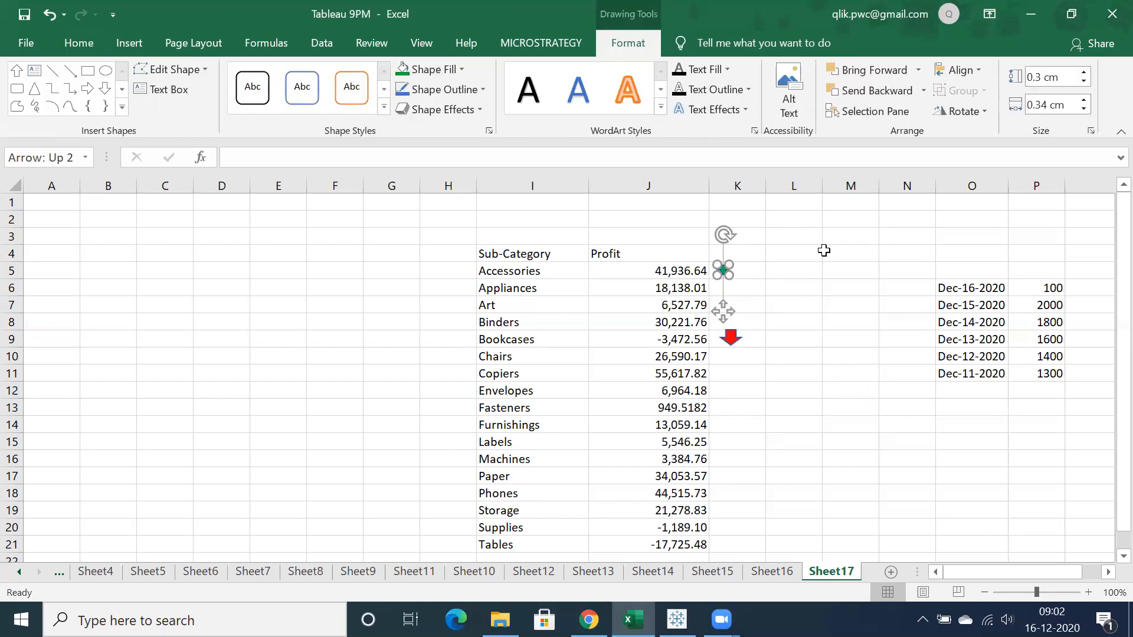
key("ctrl+d")
key("Left")
key("Left")
key("Left")
key("Left")
key("Left")
key("Left")
key("Left")
key("Left")
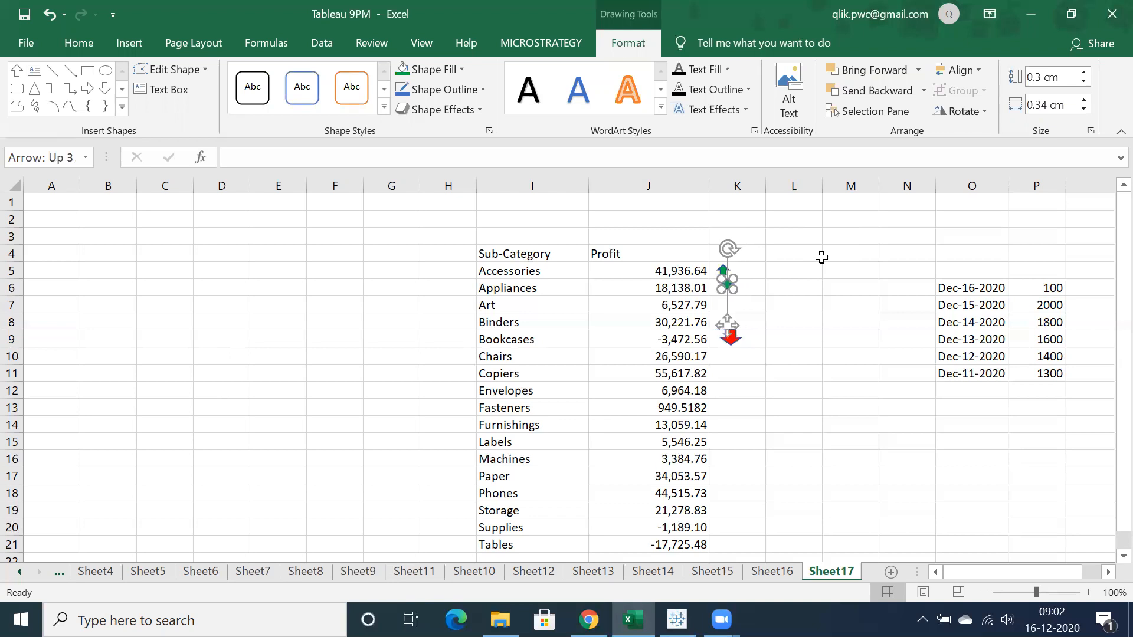
Duplicate the Appliances arrow and nudge the copy into line beside the Art profit in cell K7
key("ctrl+d")
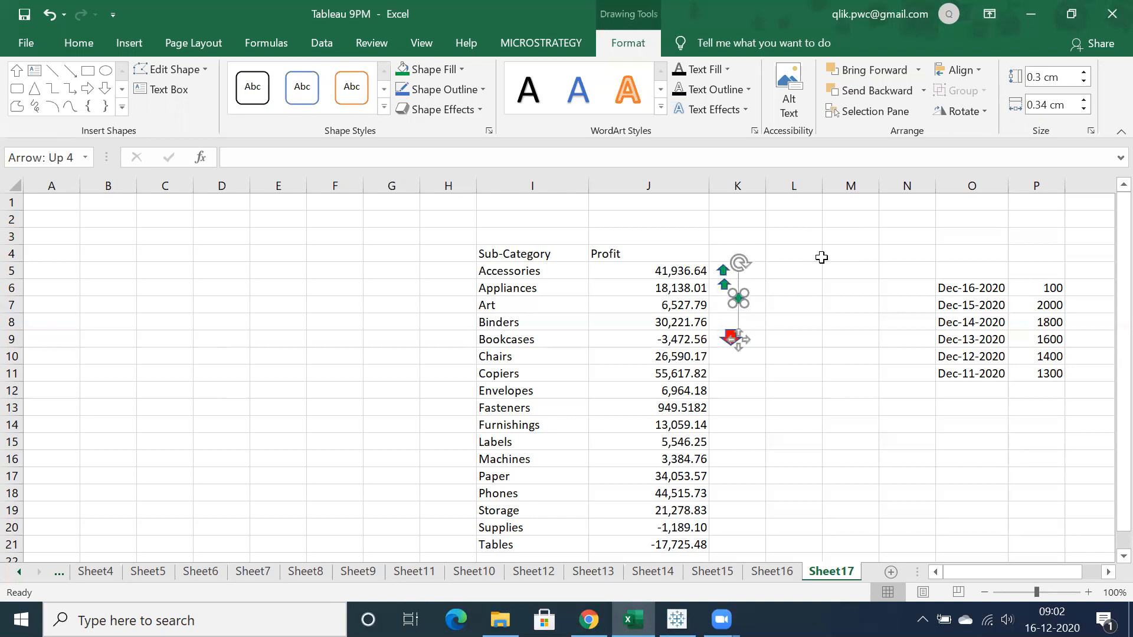
key("Left")
key("Left")
key("Left")
key("Left")
key("Left")
key("Left")
key("Left")
key("Left")
key("Left")
key("Left")
key("Left")
key("Left")
key("Left")
key("Left")
key("Left")
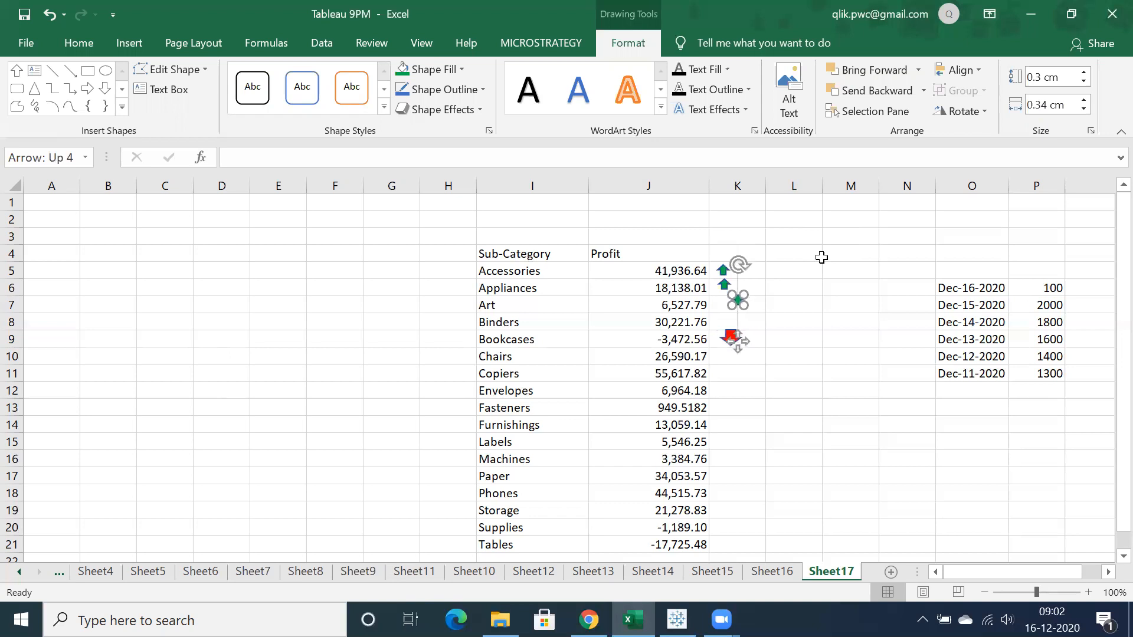
key("Right")
key("Right")
key("Right")
key("Right")
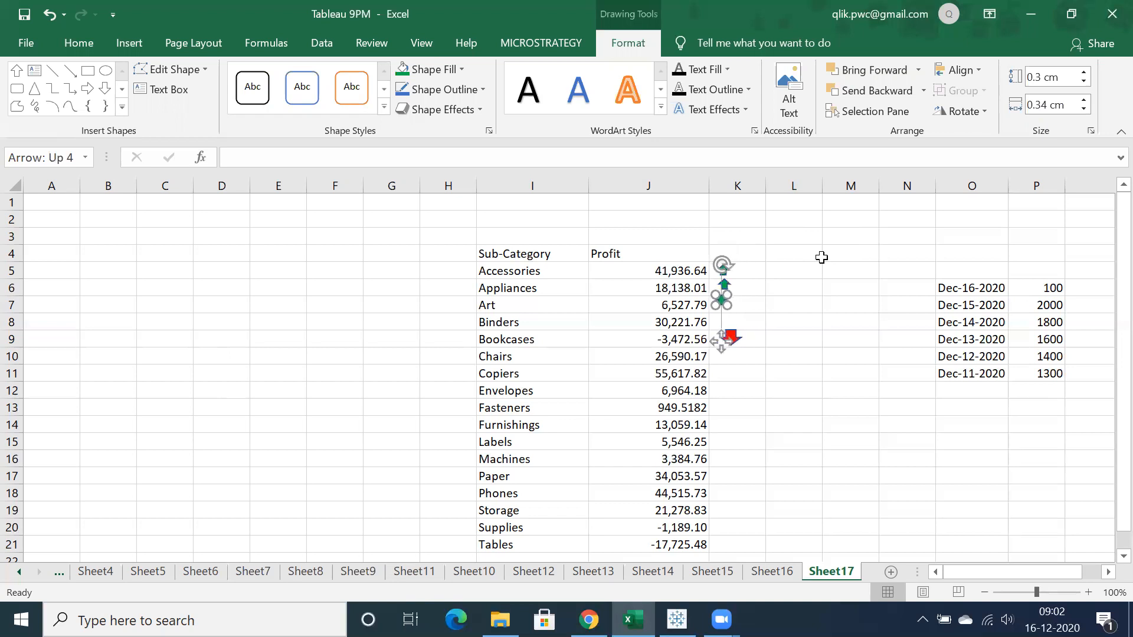
key("Down")
key("Down")
key("Down")
key("Right")
key("Right")
Duplicate the Art arrow, nudge the copy beside the Binders profit in cell K8, and deselect the shapes
key("ctrl+d")
key("Left")
key("Left")
key("Left")
key("Left")
key("Left")
key("Left")
key("Left")
key("Left")
key("Left")
key("Left")
key("Down")
key("Left")
key("Left")
key("Left")
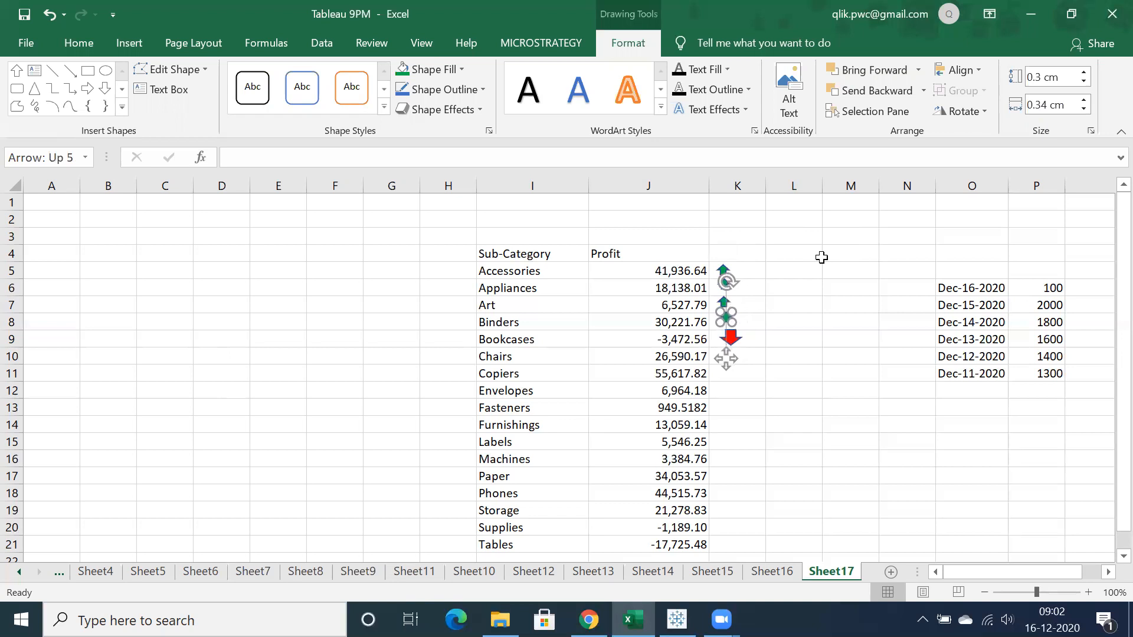
left_click(798, 358)
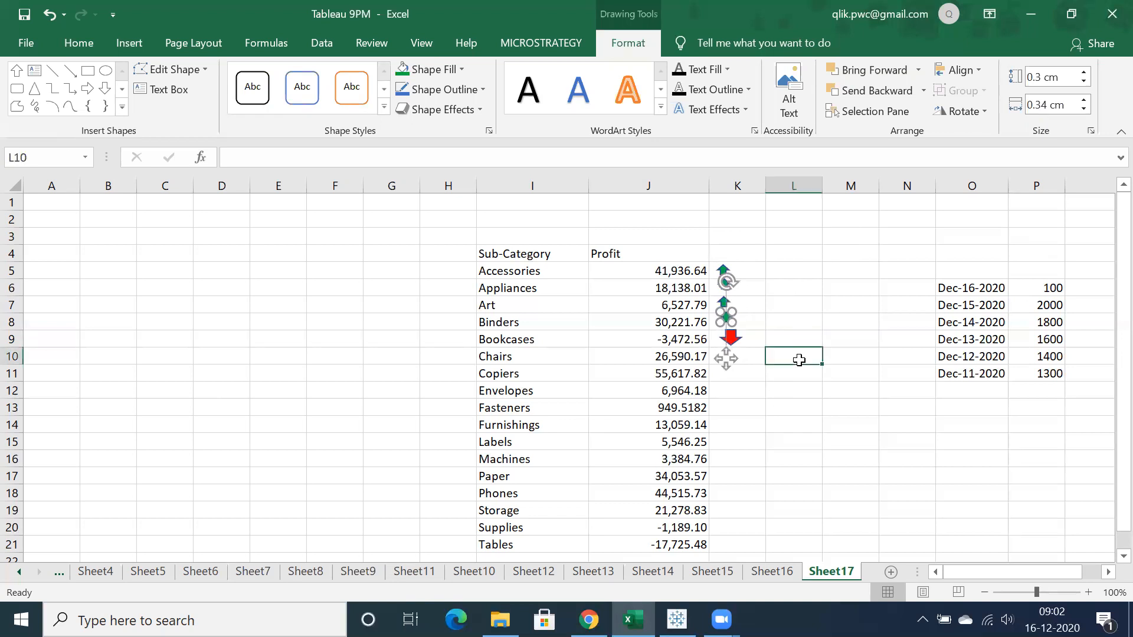
left_click(723, 339)
left_click(775, 355)
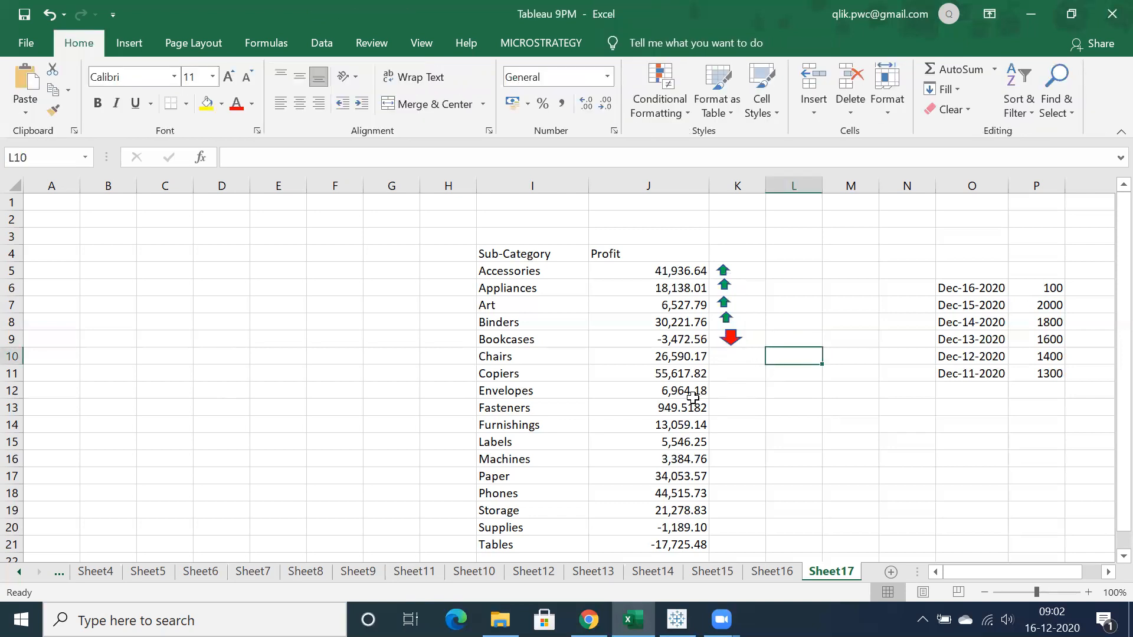
Switch to Chrome to view the increase and decrease arrows in Walmart's Wikipedia financials, and return to Excel
left_click(588, 620)
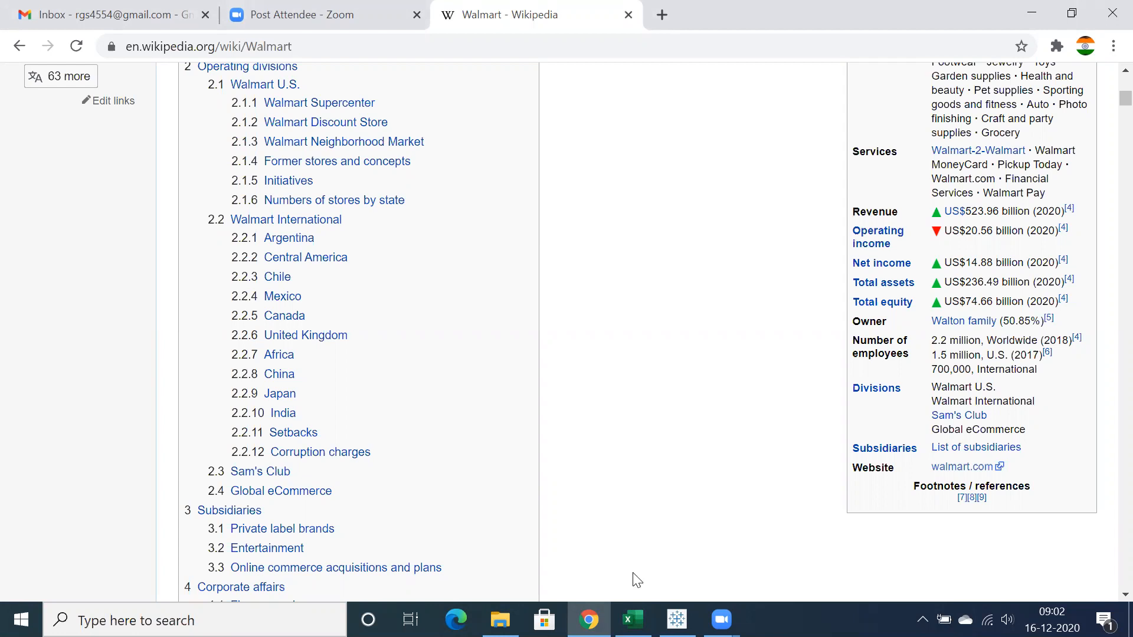
mouse_move(590, 617)
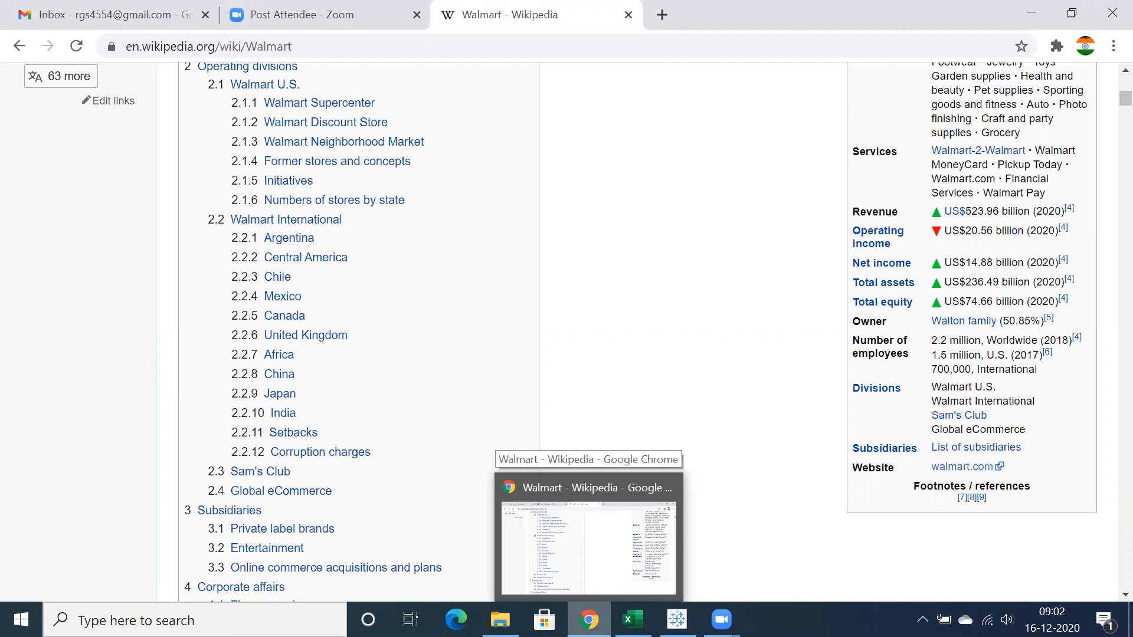
left_click(633, 620)
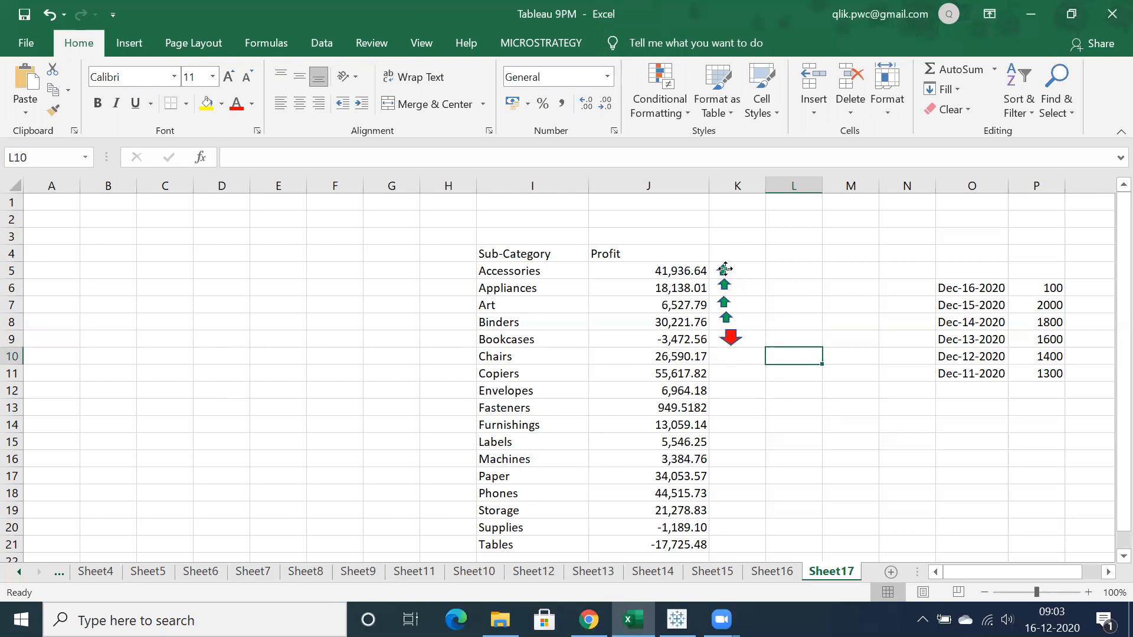
left_click(724, 287)
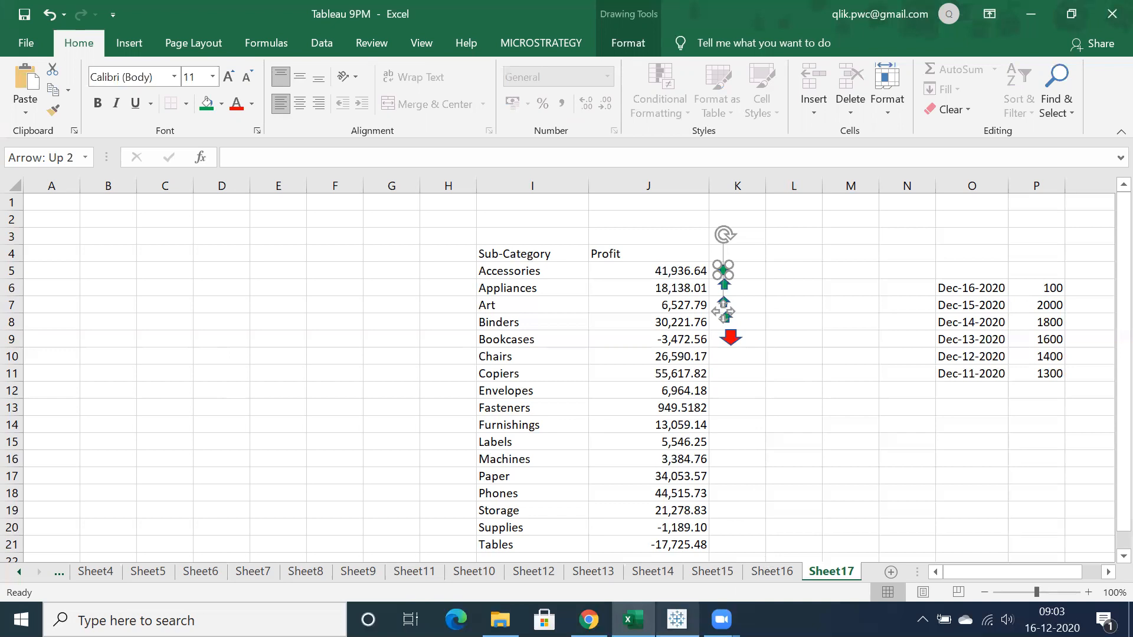
left_click(677, 620)
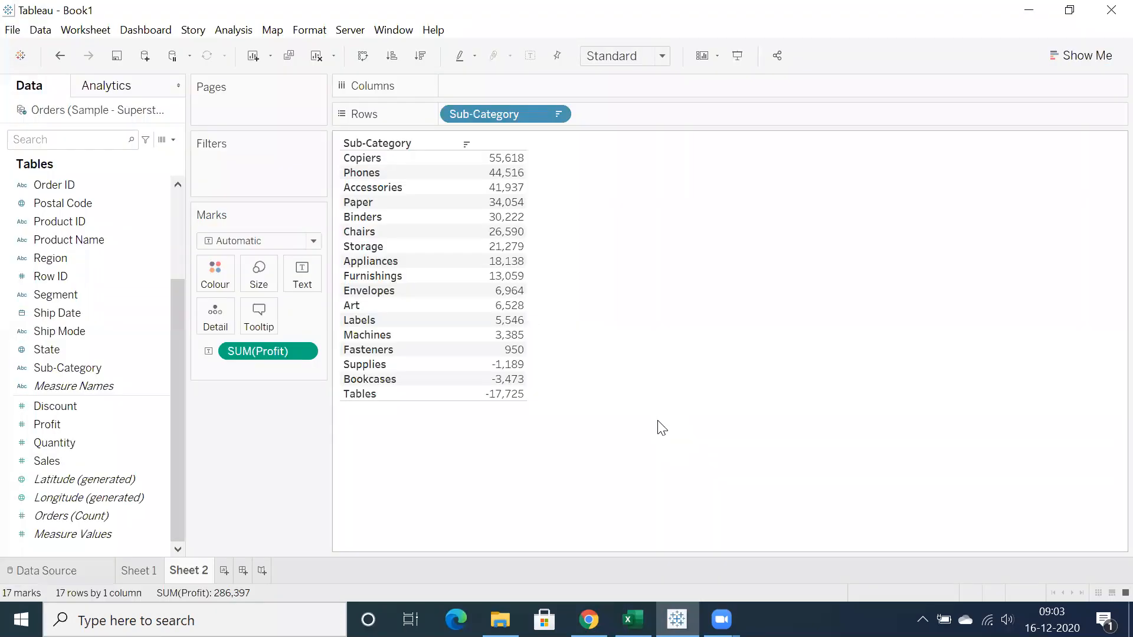
left_click(633, 619)
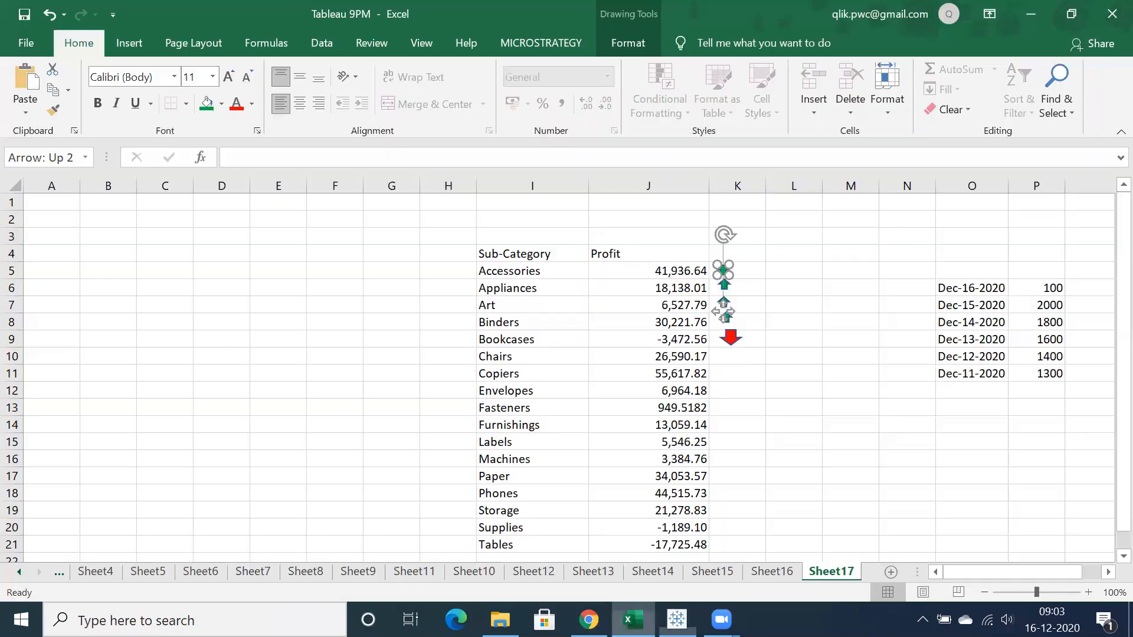
left_click(736, 360)
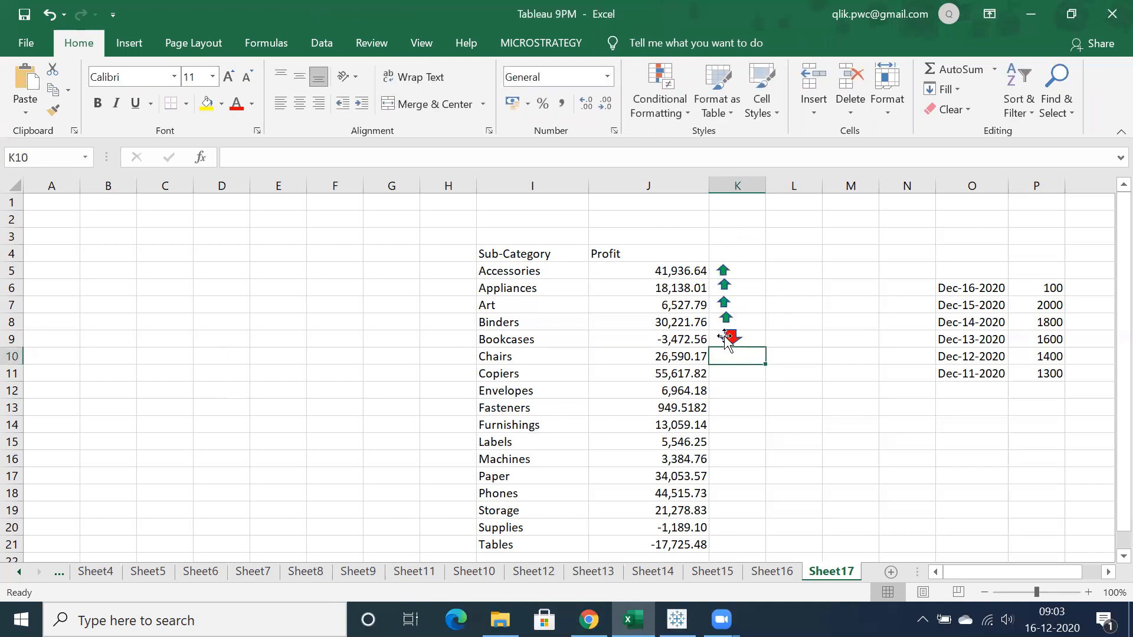
left_click(729, 339)
left_click(773, 352)
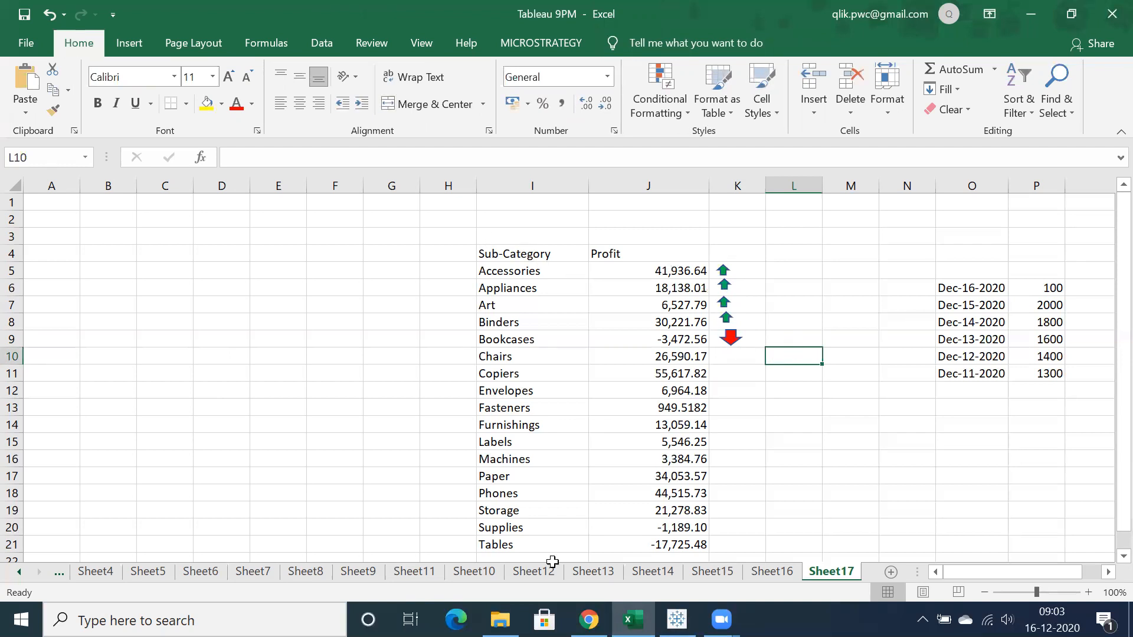
Switch to Tableau and review the positive profit values in the Sub-Category table
left_click(677, 620)
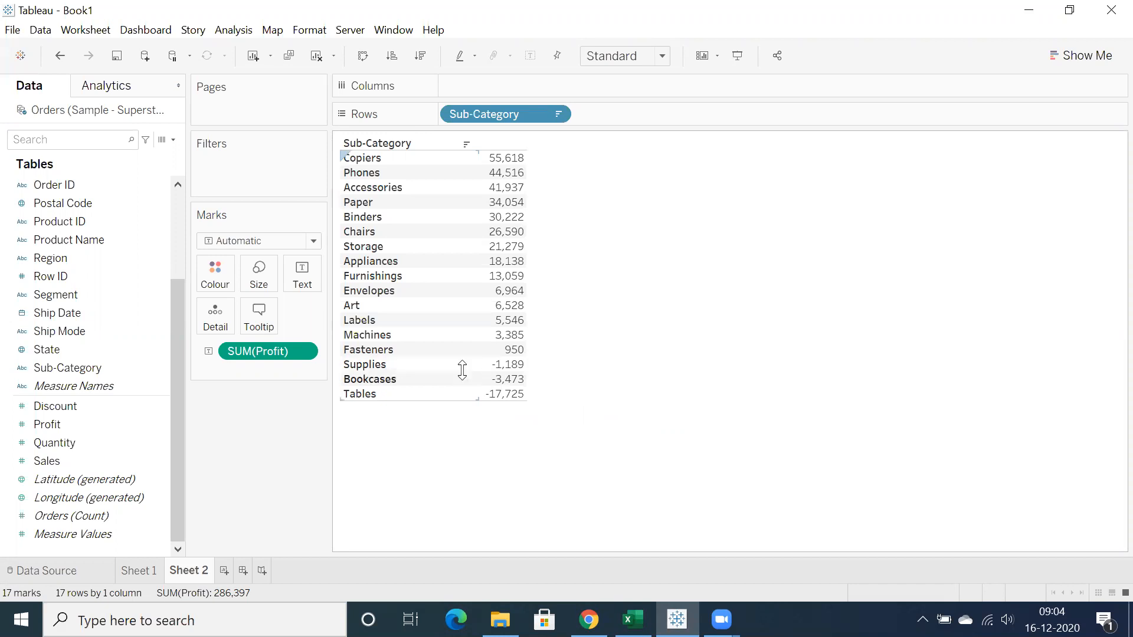
left_click_drag(497, 160, 514, 354)
left_click(581, 316)
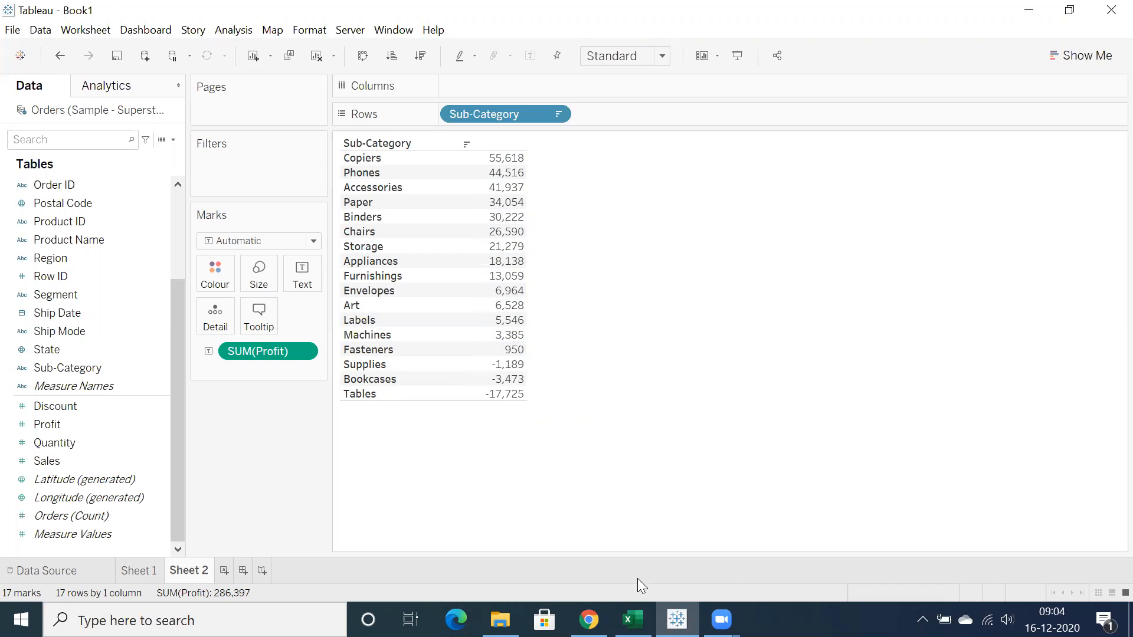
Switch to Excel and save the Tableau 9PM workbook
left_click(634, 619)
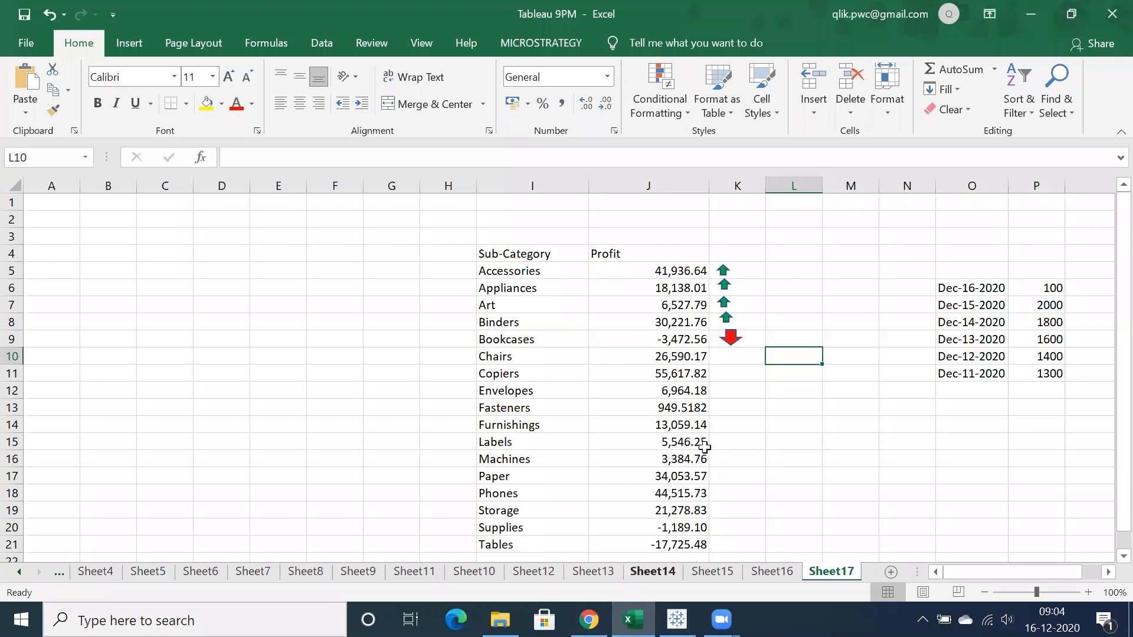
left_click(791, 342)
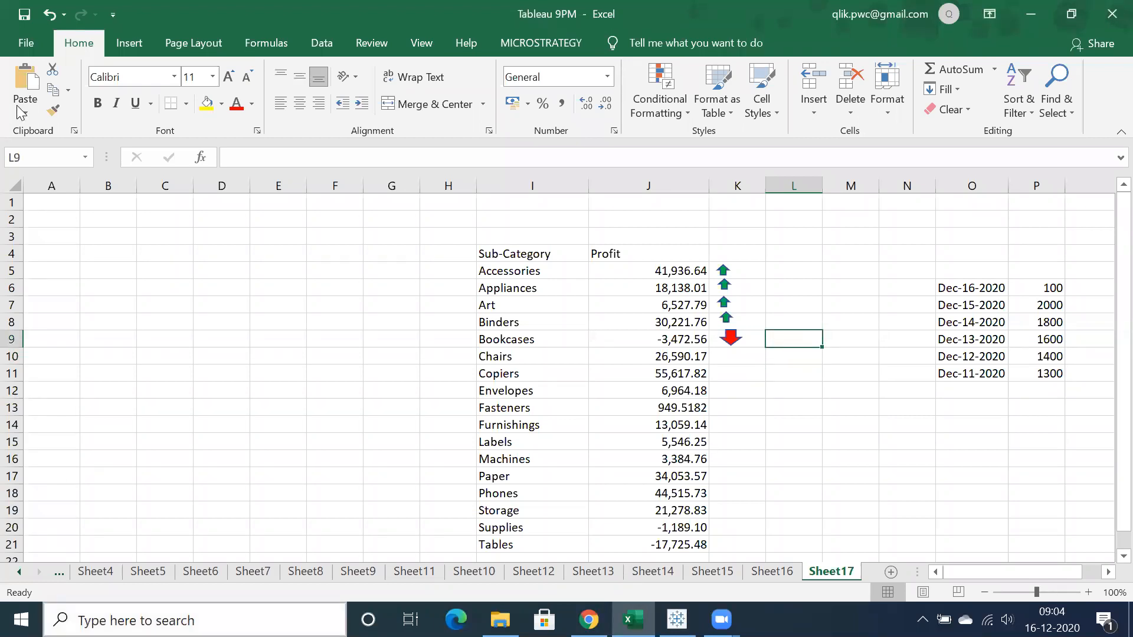
left_click(24, 20)
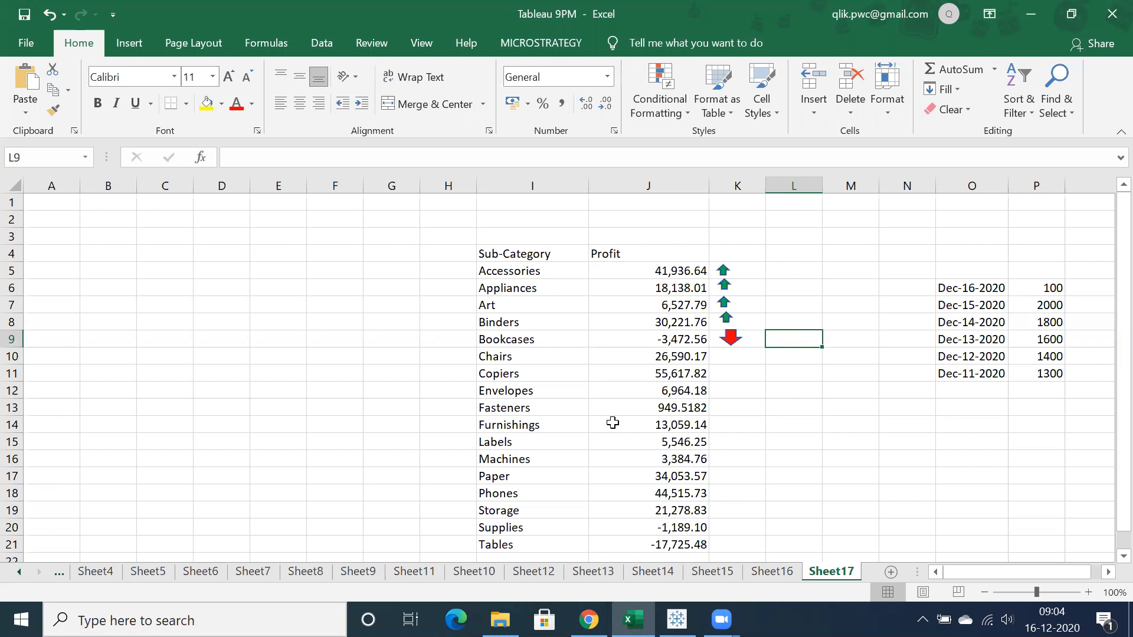
Enter Discrete in cell A2 and Continuous in A3 of Sheet17, and widen column A to fit them
left_click(677, 620)
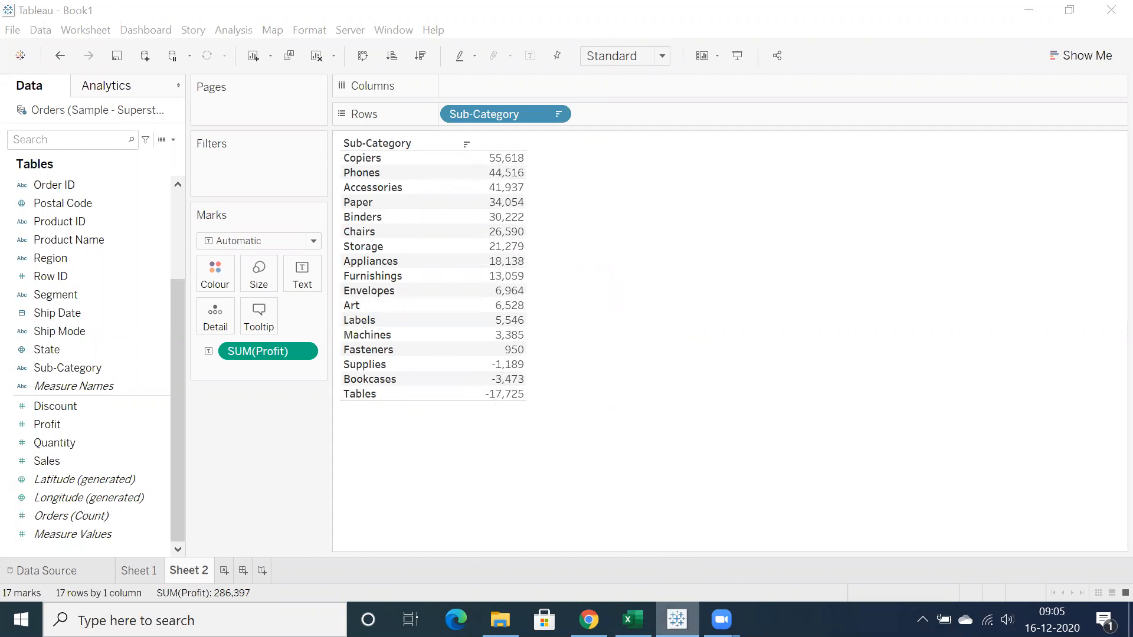
mouse_move(634, 620)
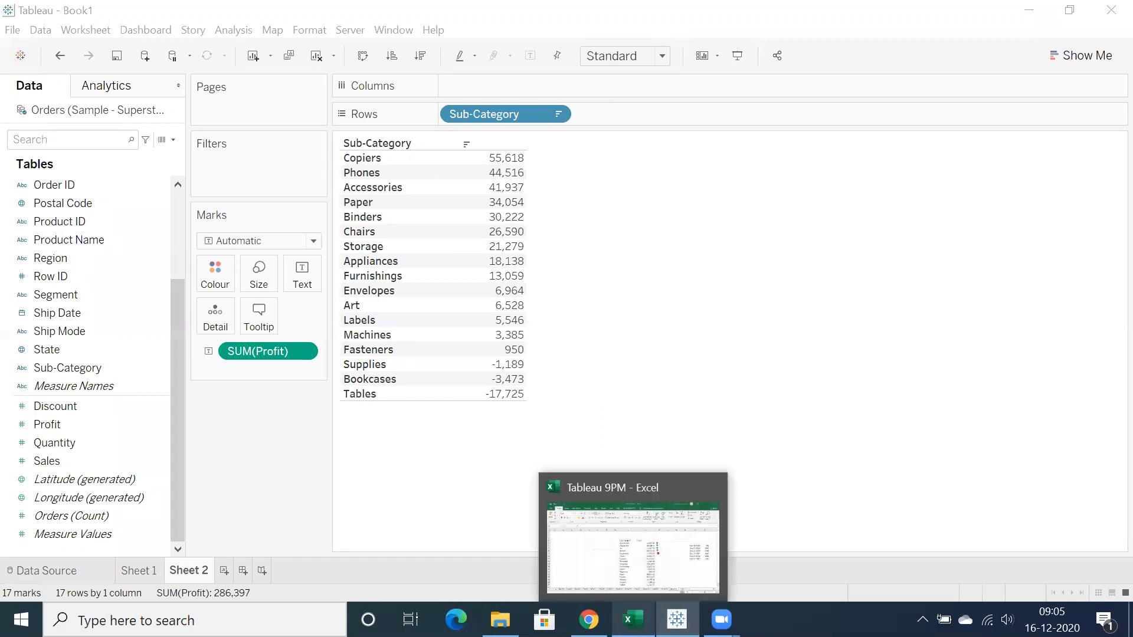
left_click(642, 584)
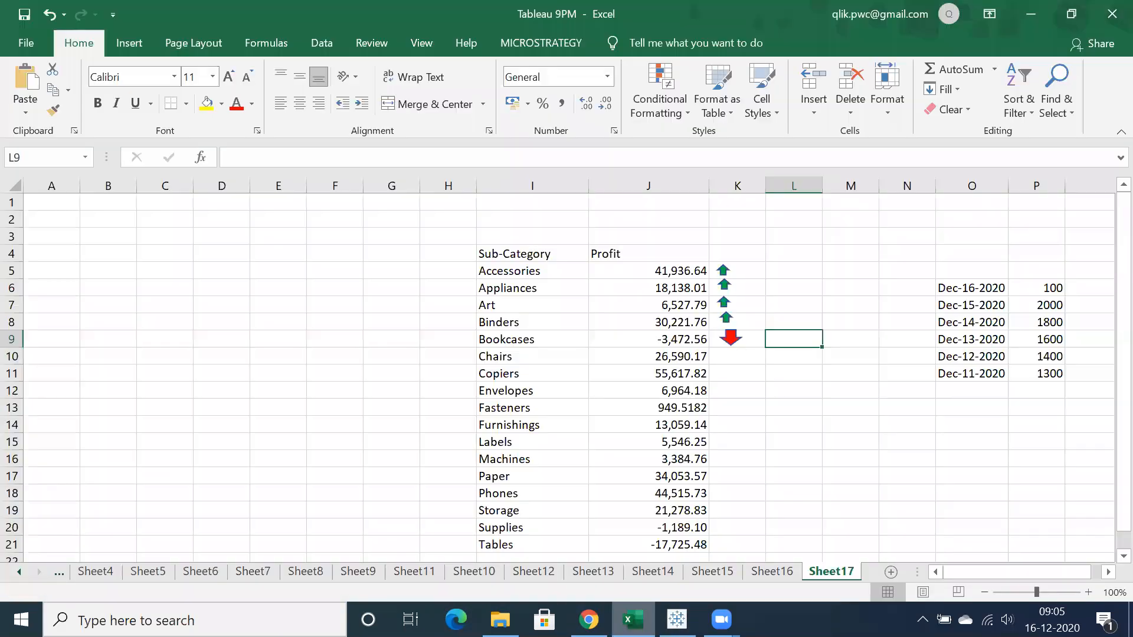
left_click(766, 577)
left_click(829, 574)
left_click(65, 217)
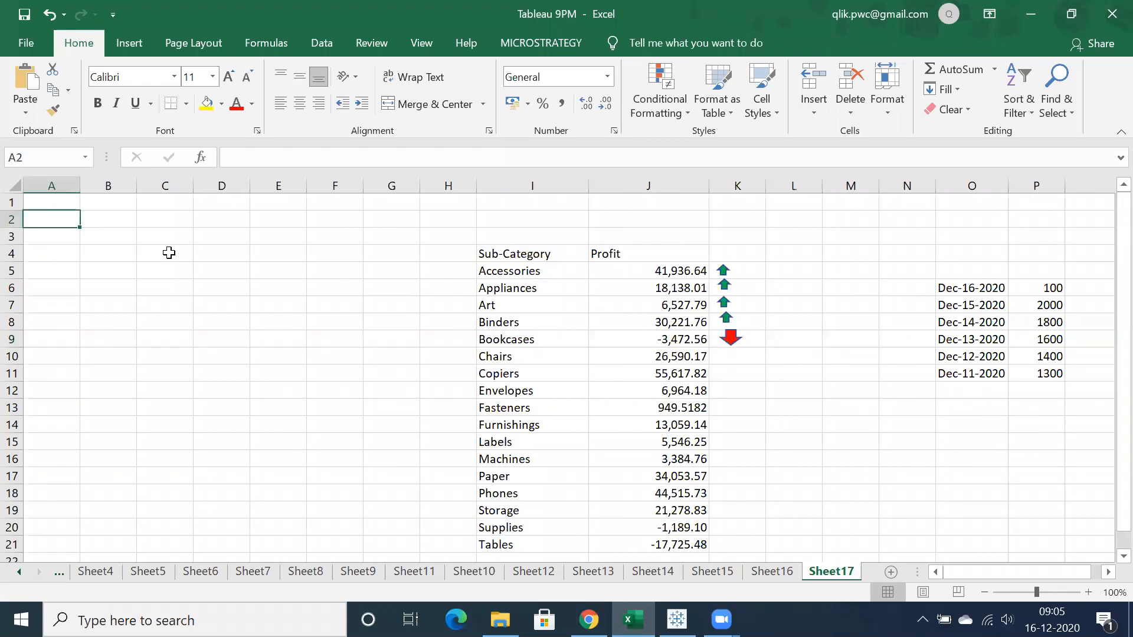
type("Discrete")
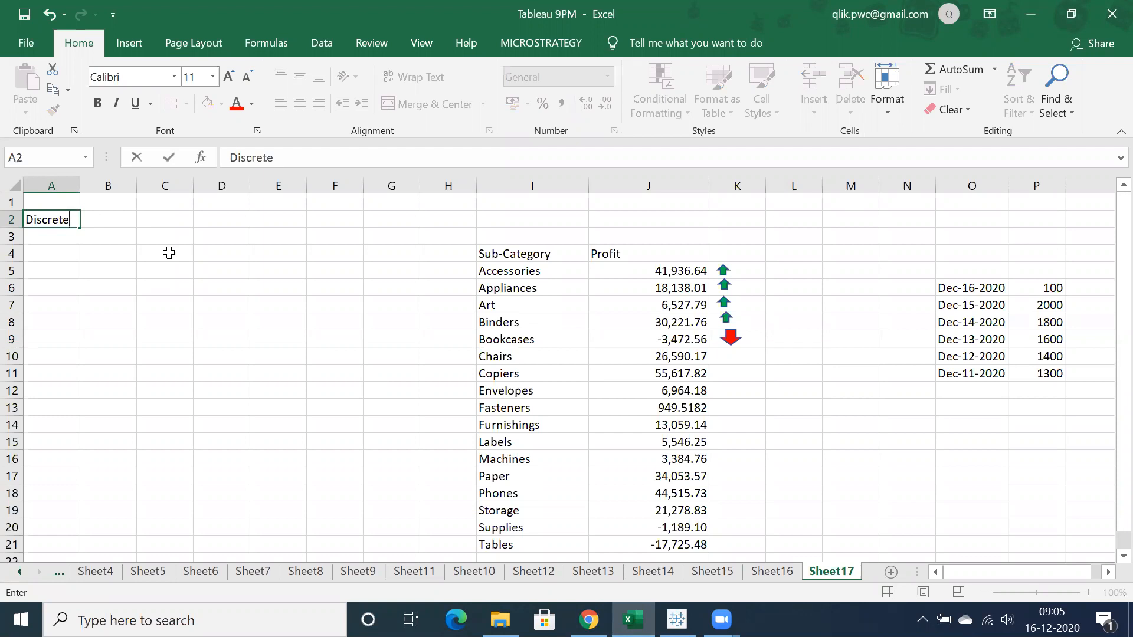
key("Return")
type("Continuous")
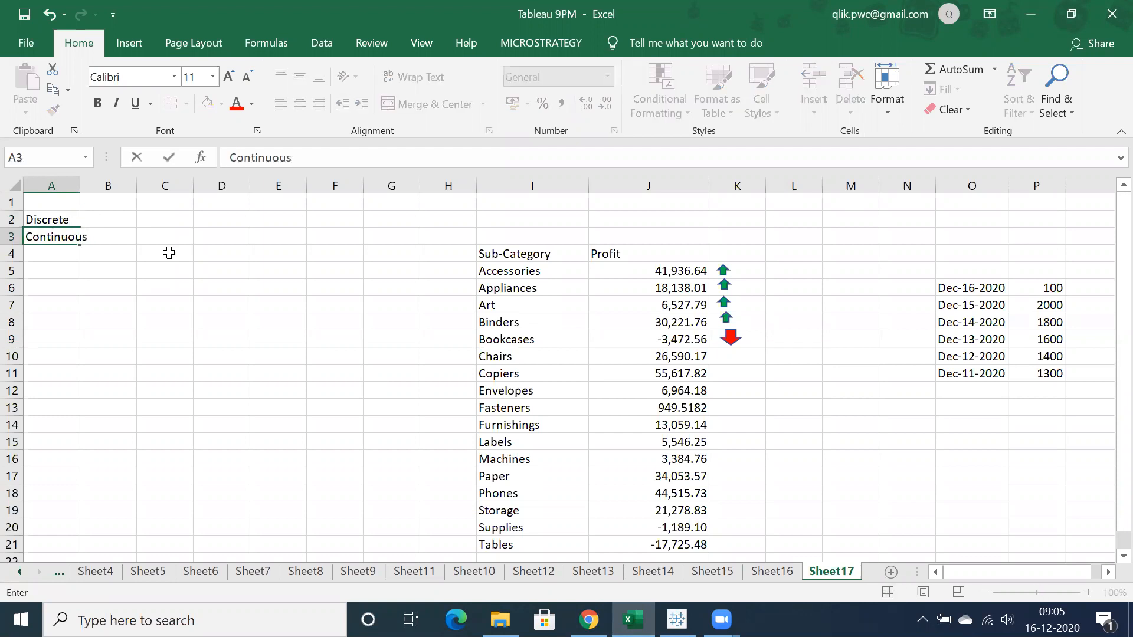
key("Return")
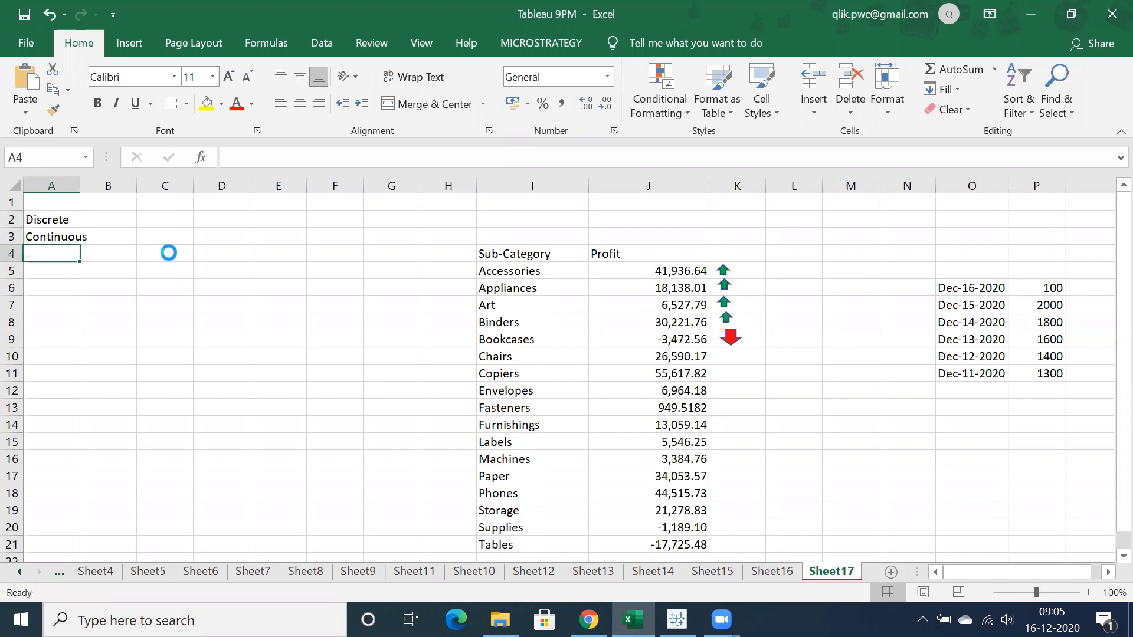
left_click_drag(81, 185, 114, 231)
Switch to Tableau and examine whether the SUM(Profit) field is set to discrete or continuous
left_click(677, 619)
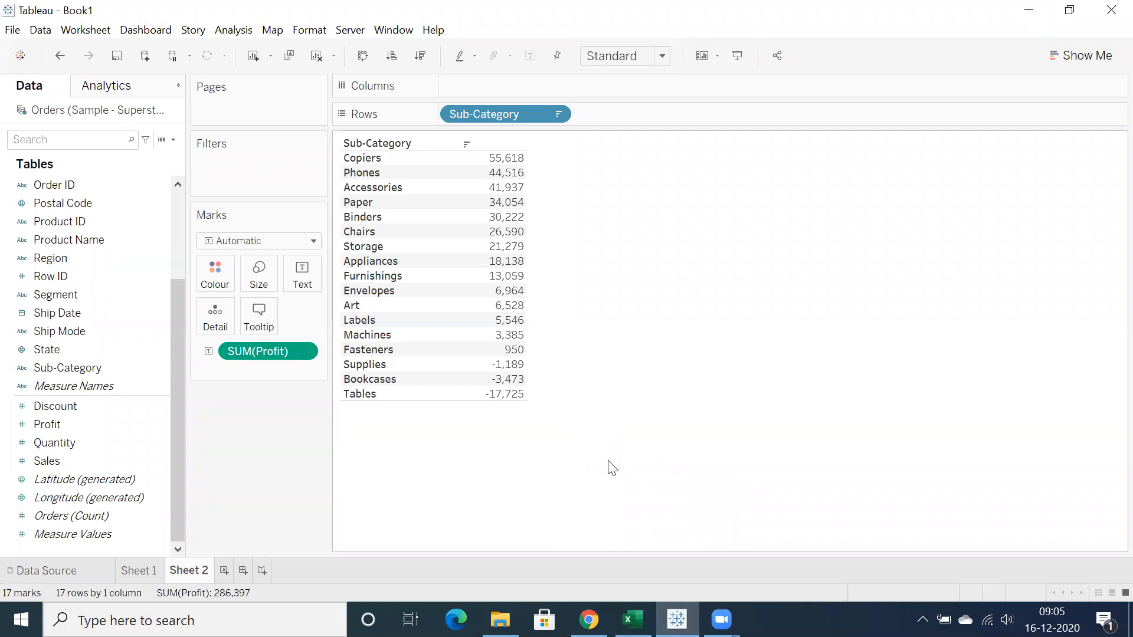
left_click(301, 351)
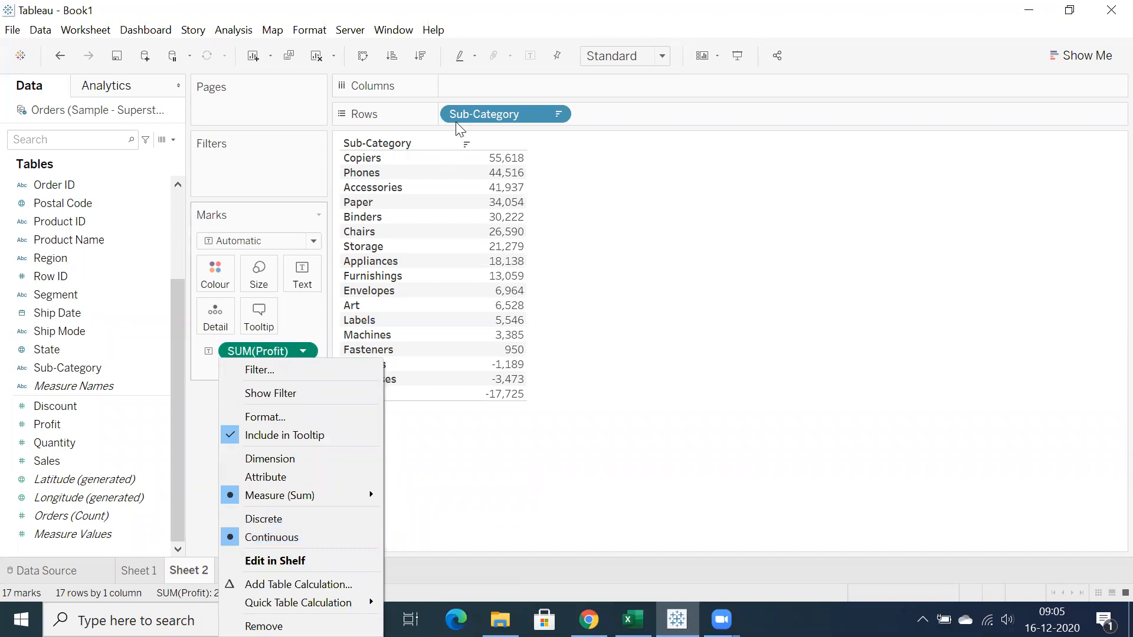
left_click(470, 501)
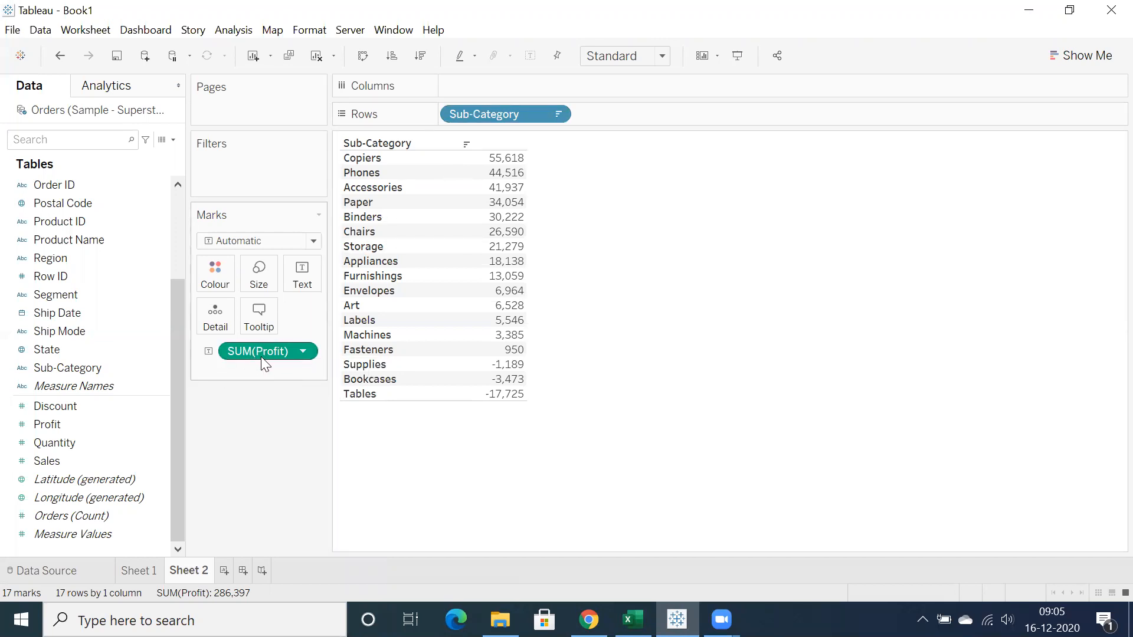
Check the Sales field's data type options and compare the Sales, Longitude (generated) and State fields as discrete or continuous
left_click(23, 462)
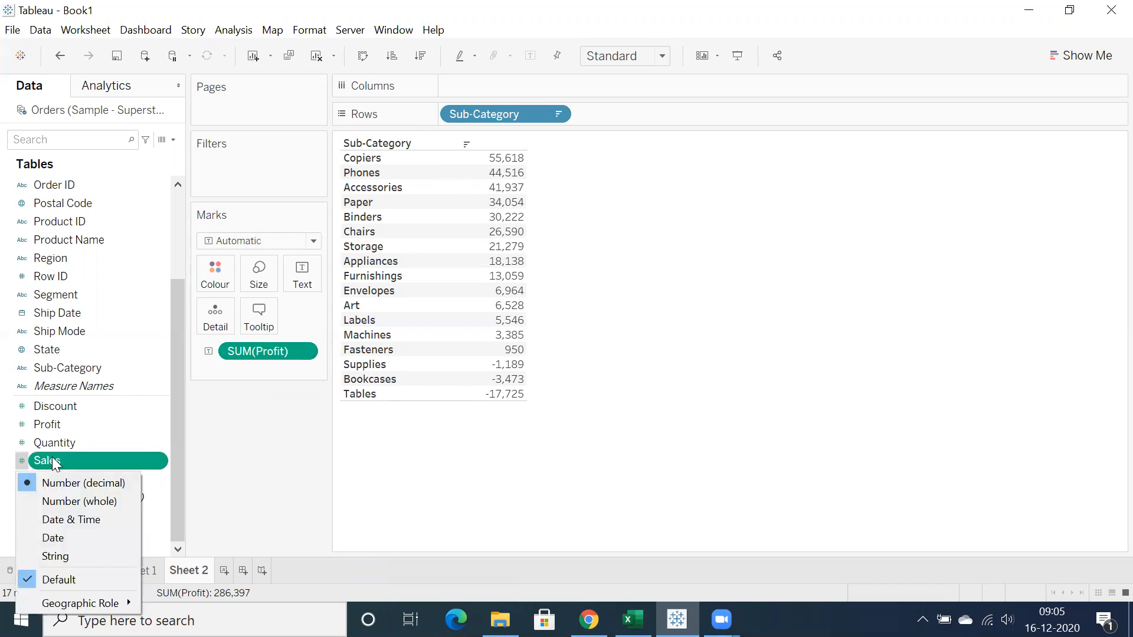
left_click(52, 458)
left_click(52, 459)
left_click(102, 495)
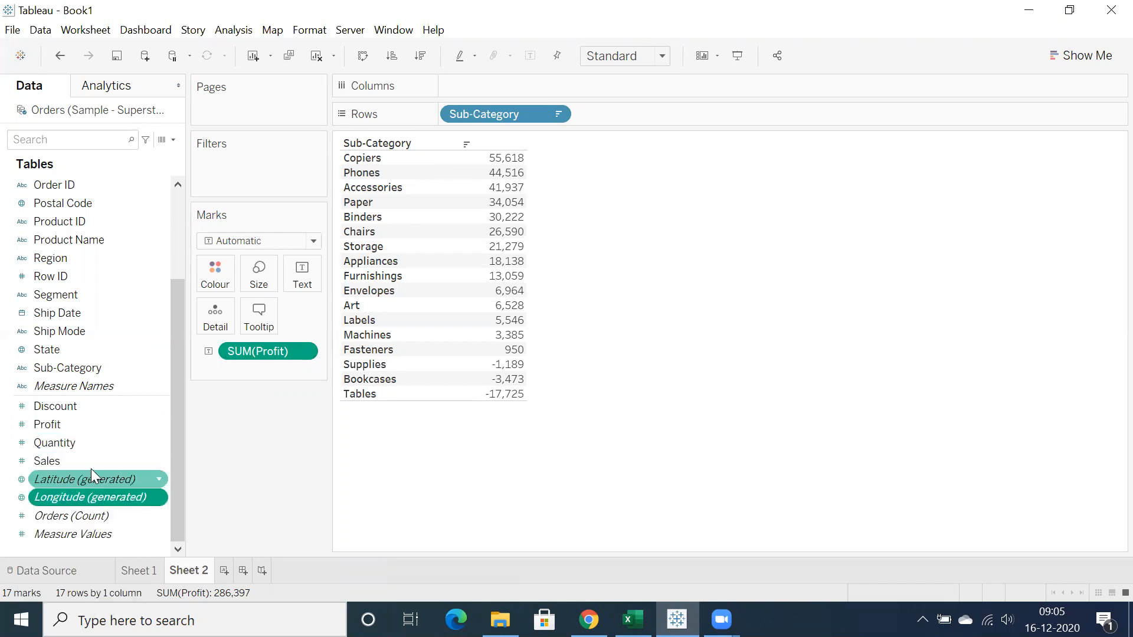
left_click(92, 467)
left_click(59, 350, "ctrl")
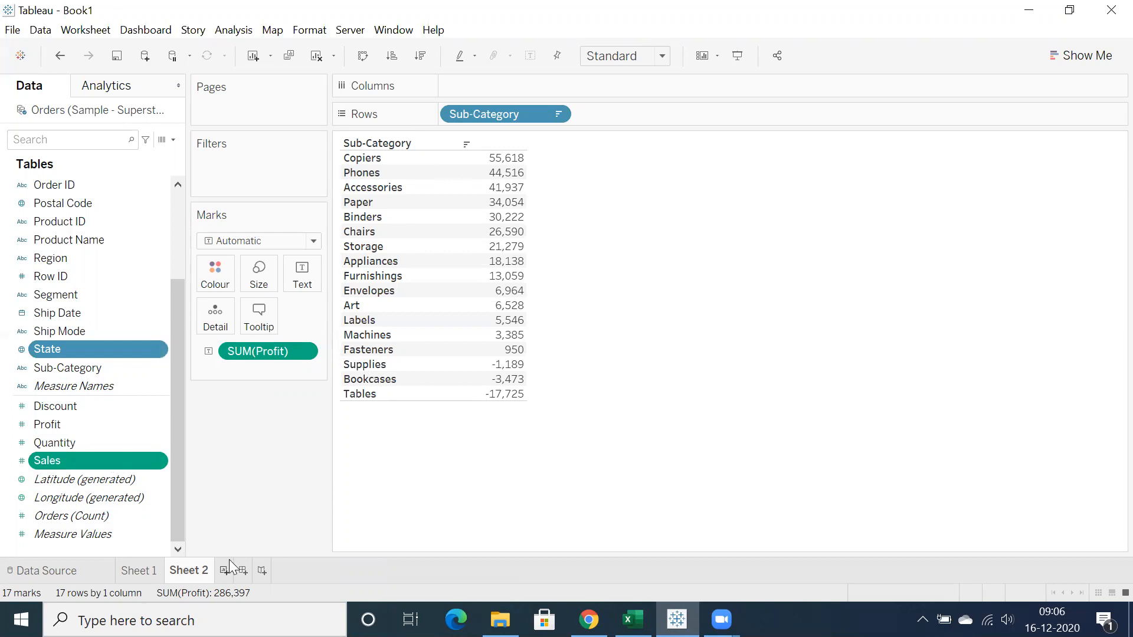
Create a new worksheet and select the Order Date field for it
left_click(239, 571)
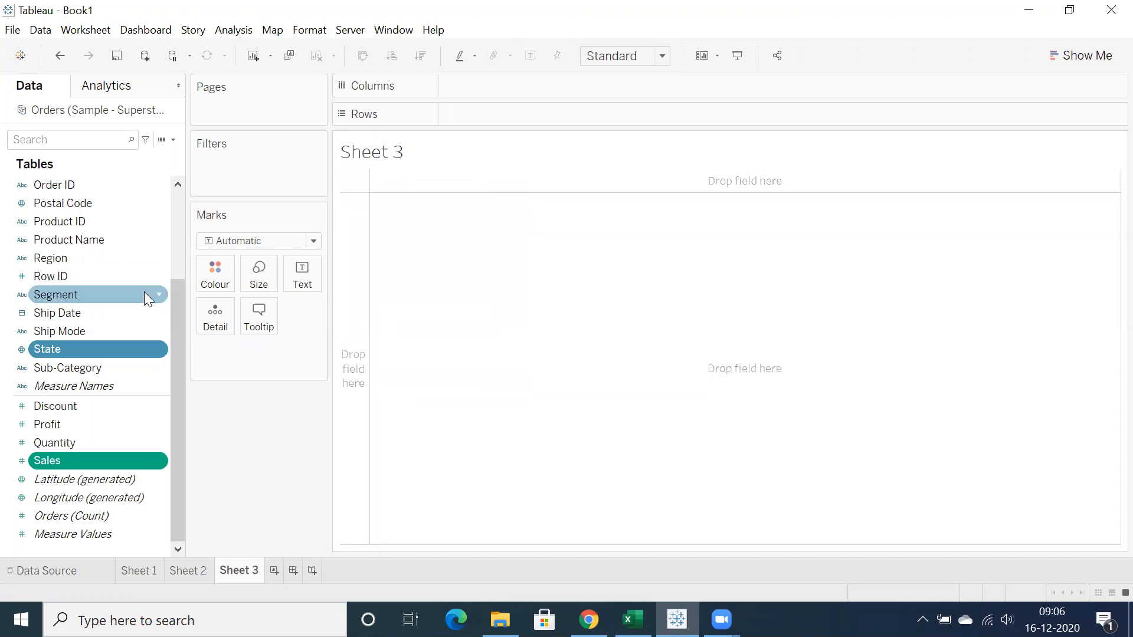
scroll(144, 292, "up", 3)
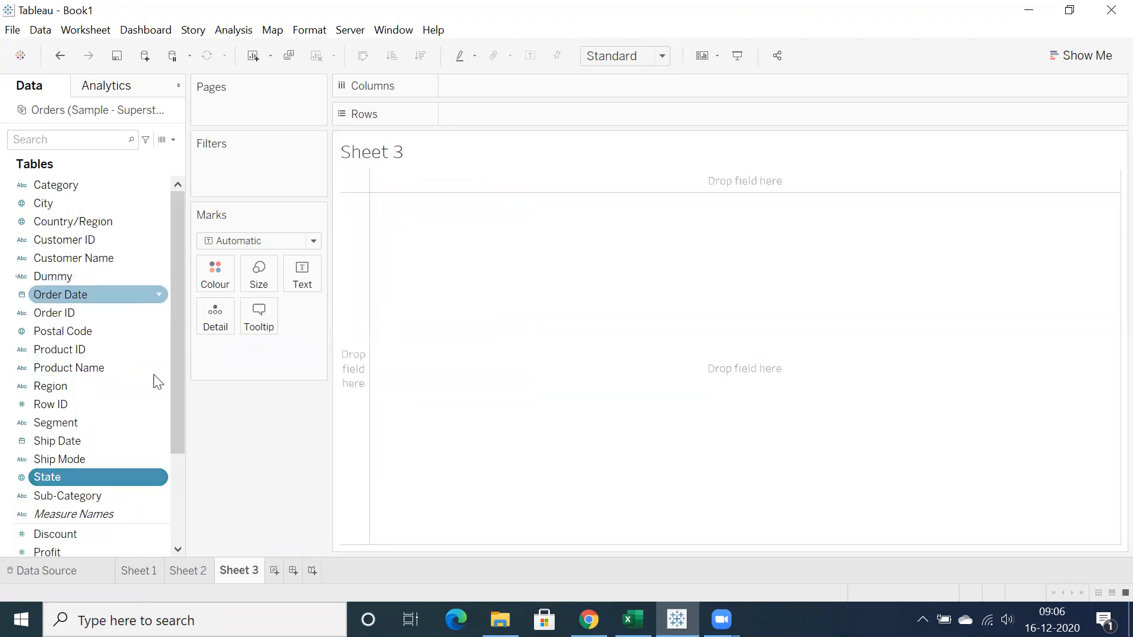
left_click(65, 299)
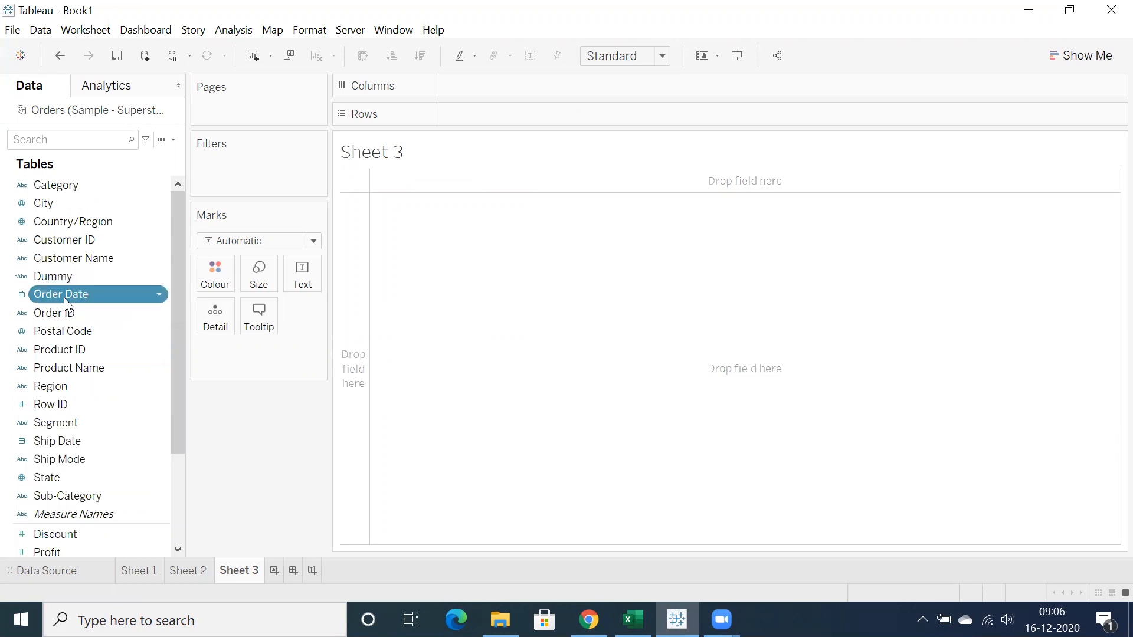
Build a table of Sales by year of Order Date with the years across the columns, and hide the sheet title
double_click(64, 297)
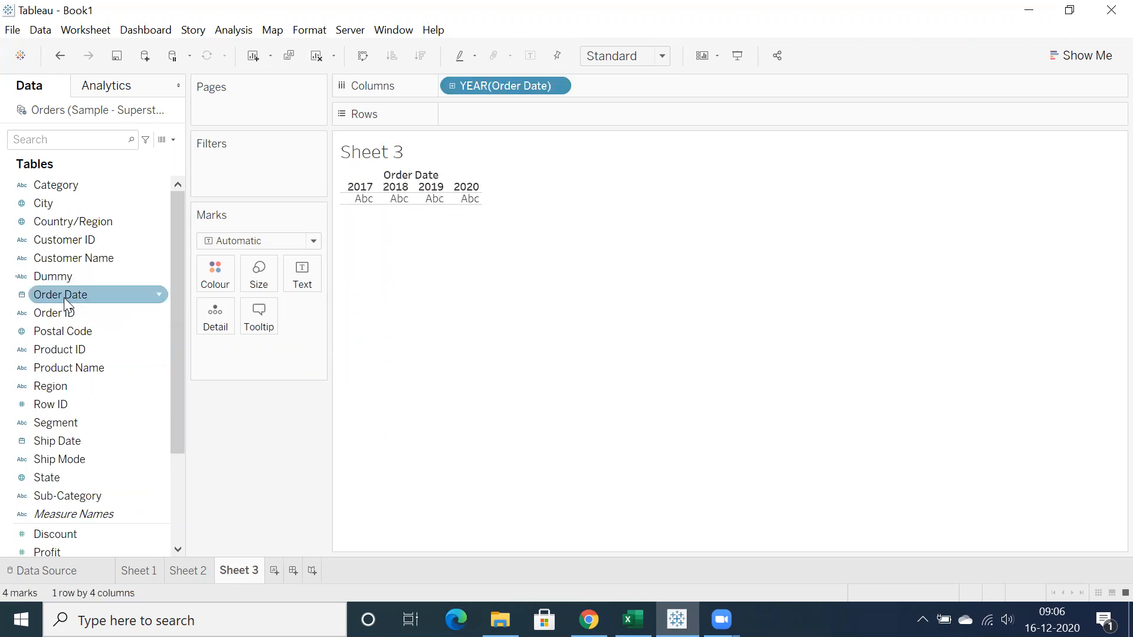
scroll(93, 451, "down", 3)
double_click(83, 455)
right_click(386, 153)
left_click(418, 195)
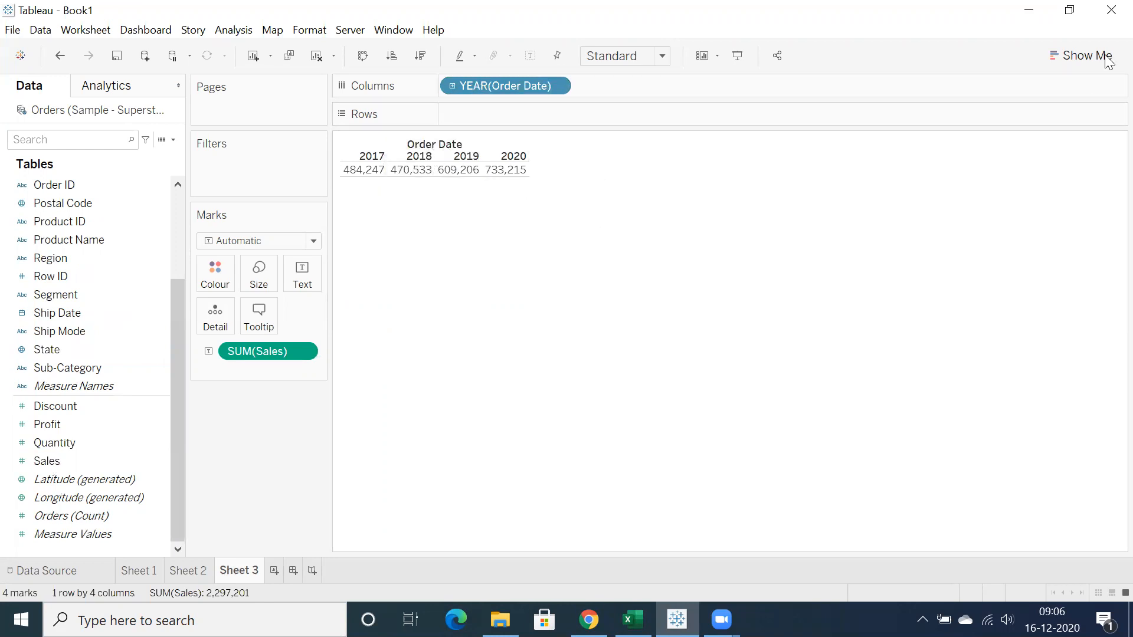
Duplicate Sheet 3 and rename the original sheet Continuous and the copy Discrete
left_click(1080, 52)
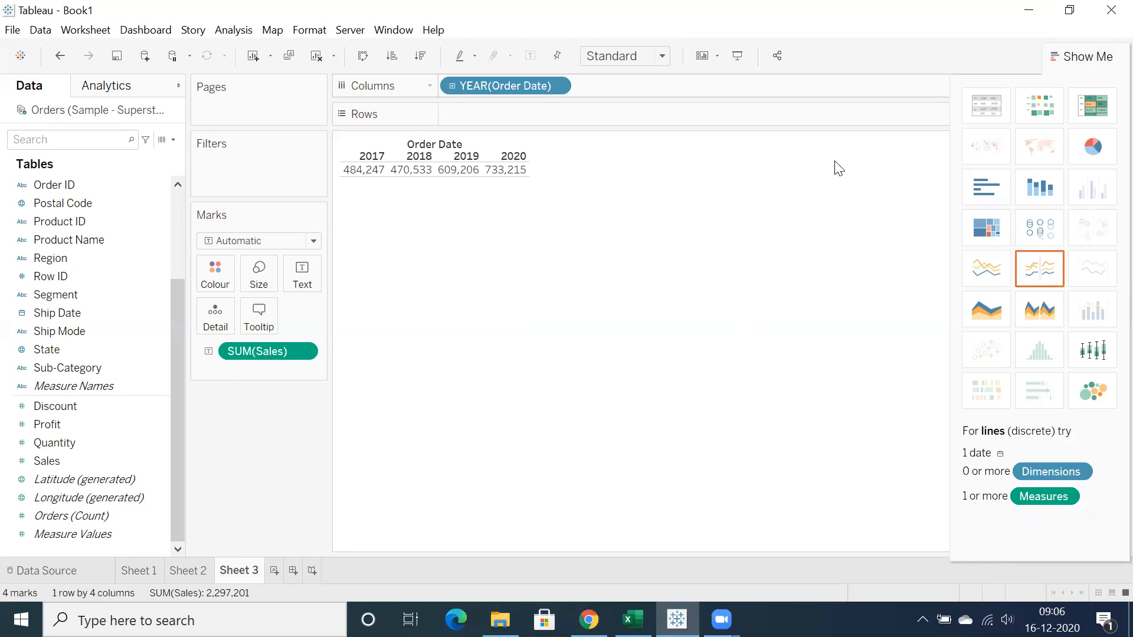
right_click(239, 571)
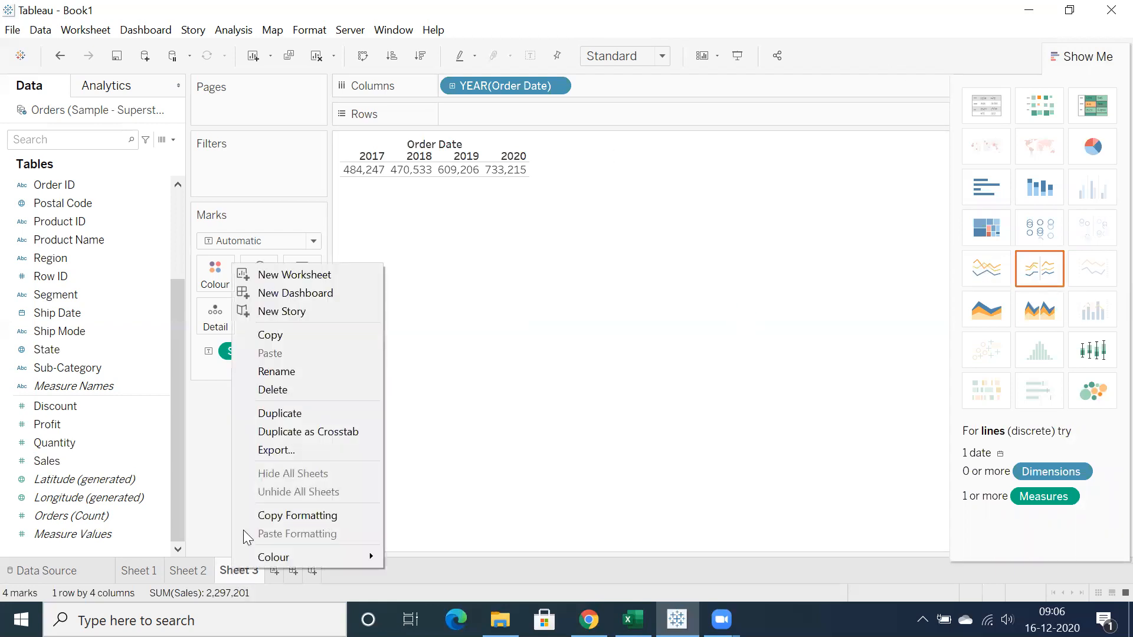
left_click(279, 413)
double_click(244, 570)
type("Continuous")
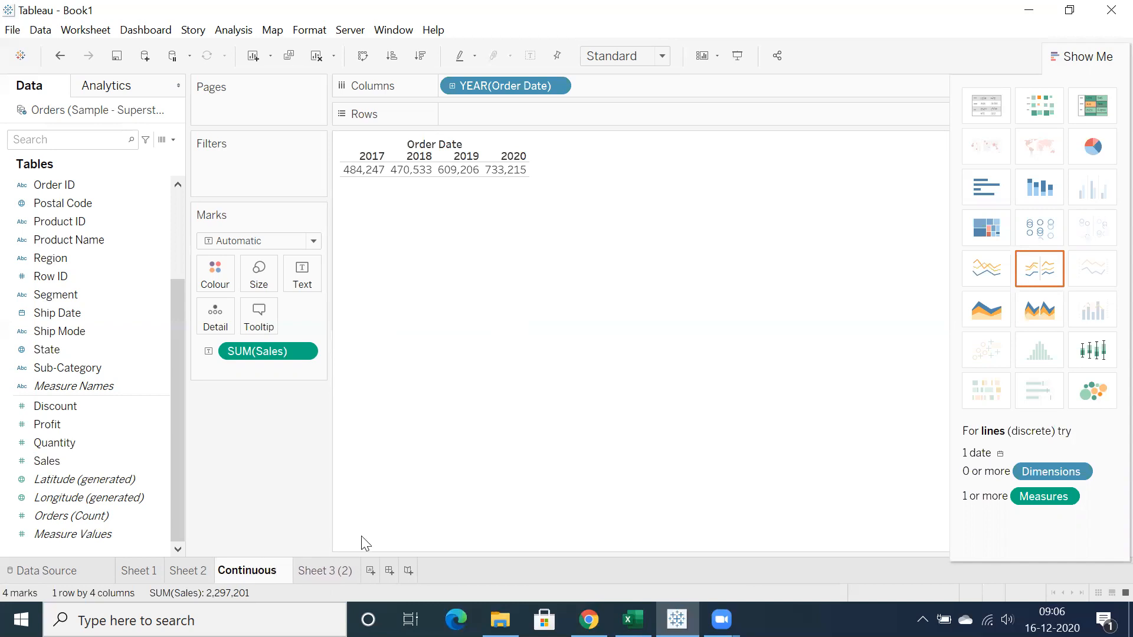
double_click(331, 571)
type("Discrete")
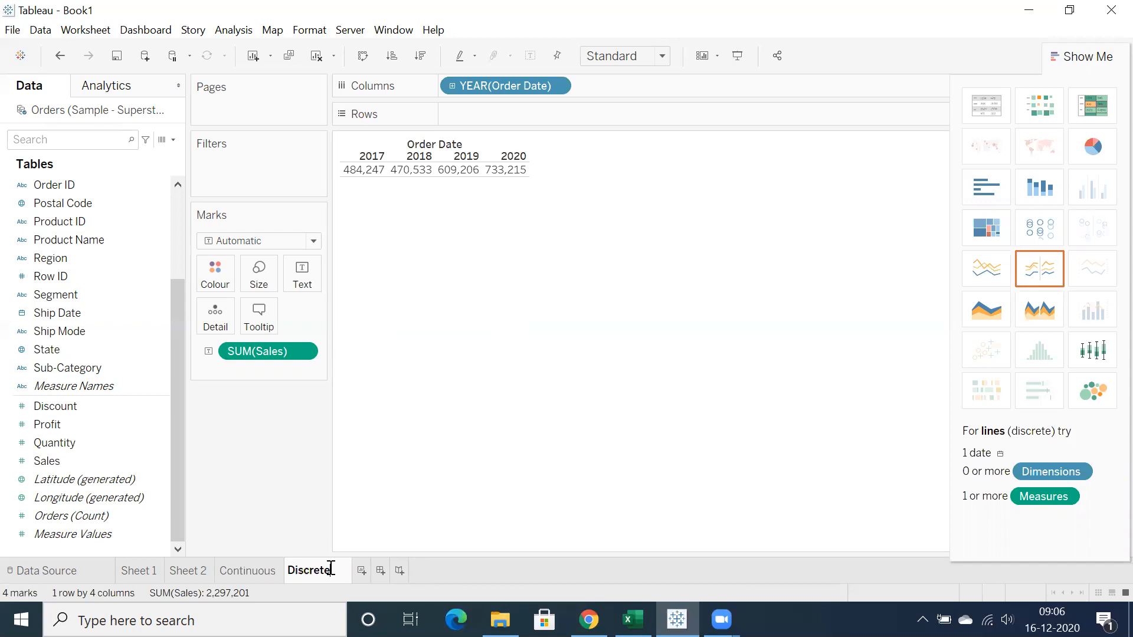
left_click(362, 445)
Turn the Continuous sheet's table into a continuous line chart of Sales by year of Order Date
left_click(247, 571)
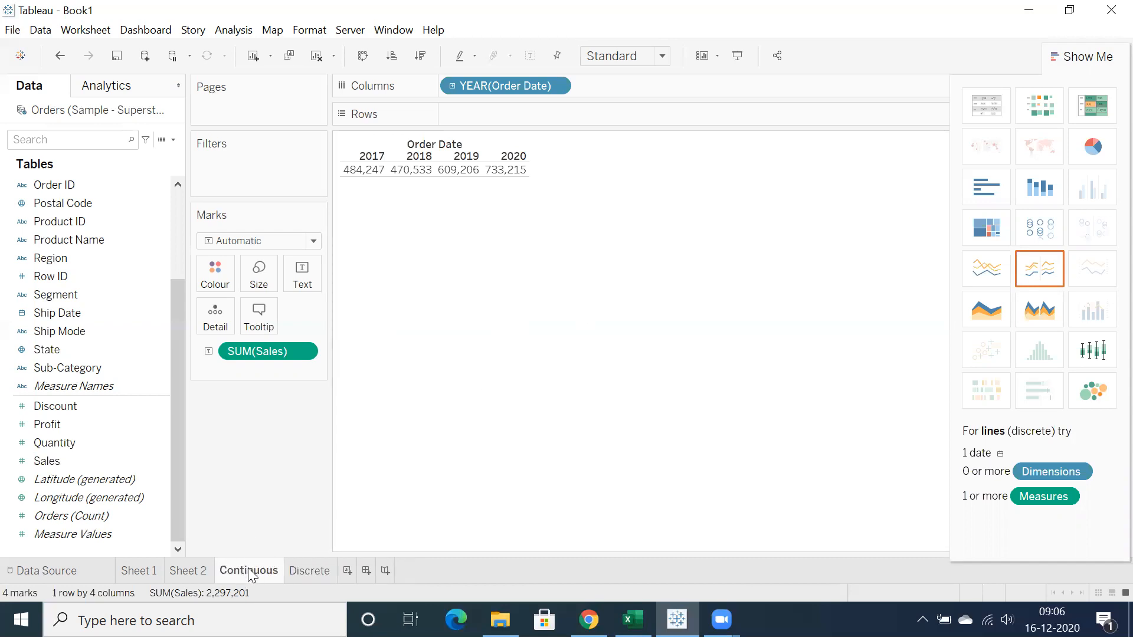
left_click(989, 270)
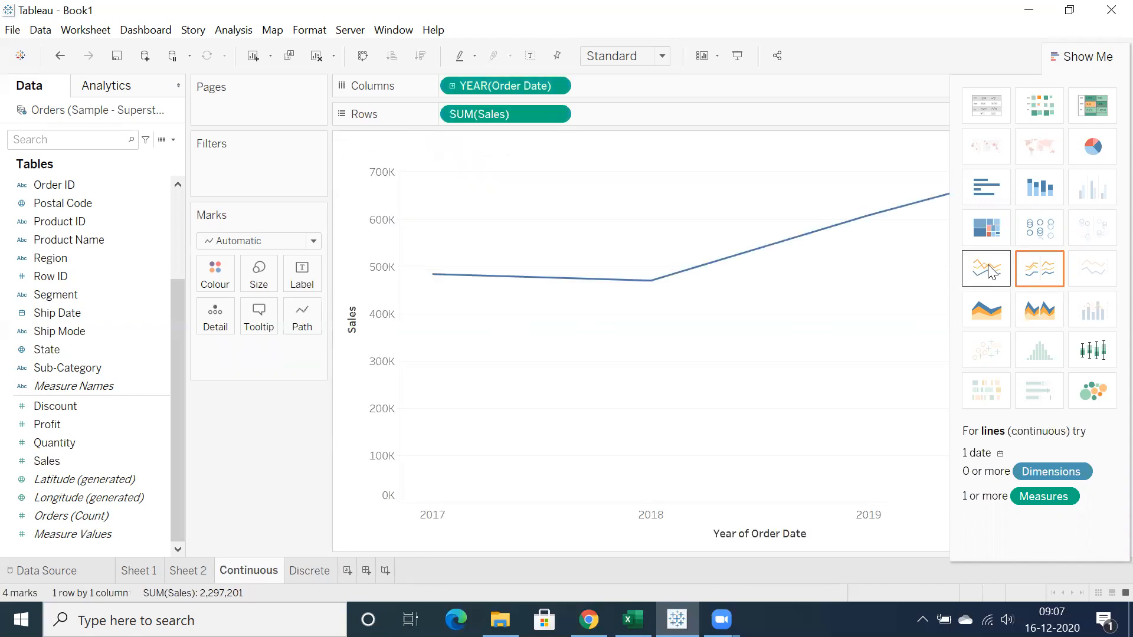
left_click(1084, 54)
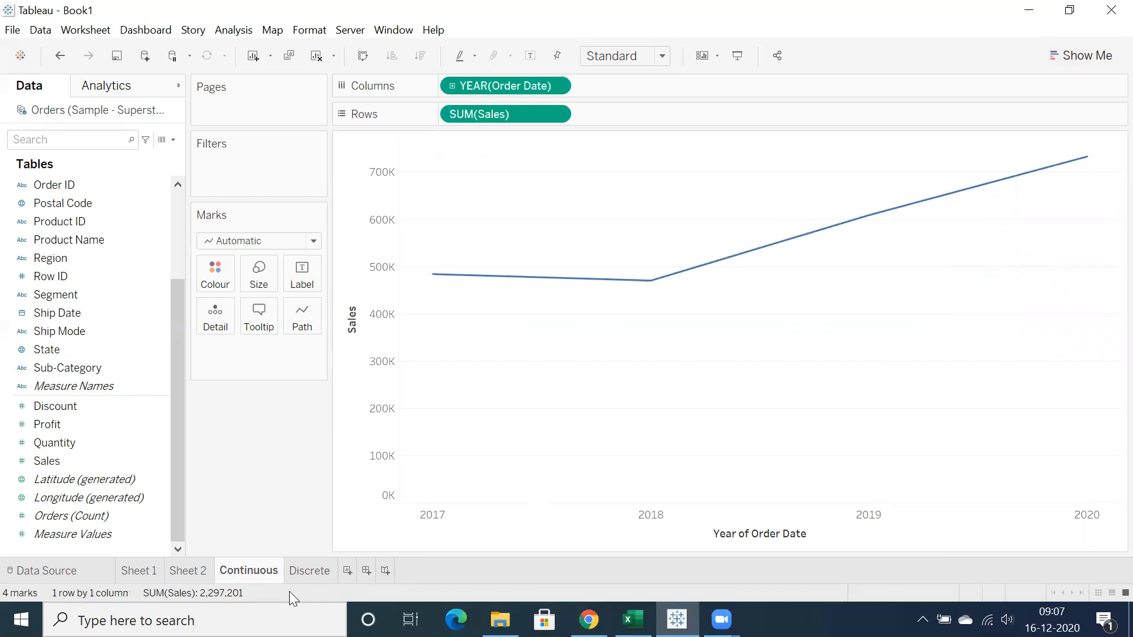
Turn the Discrete sheet's table into a discrete line chart of Sales by year of Order Date
left_click(297, 576)
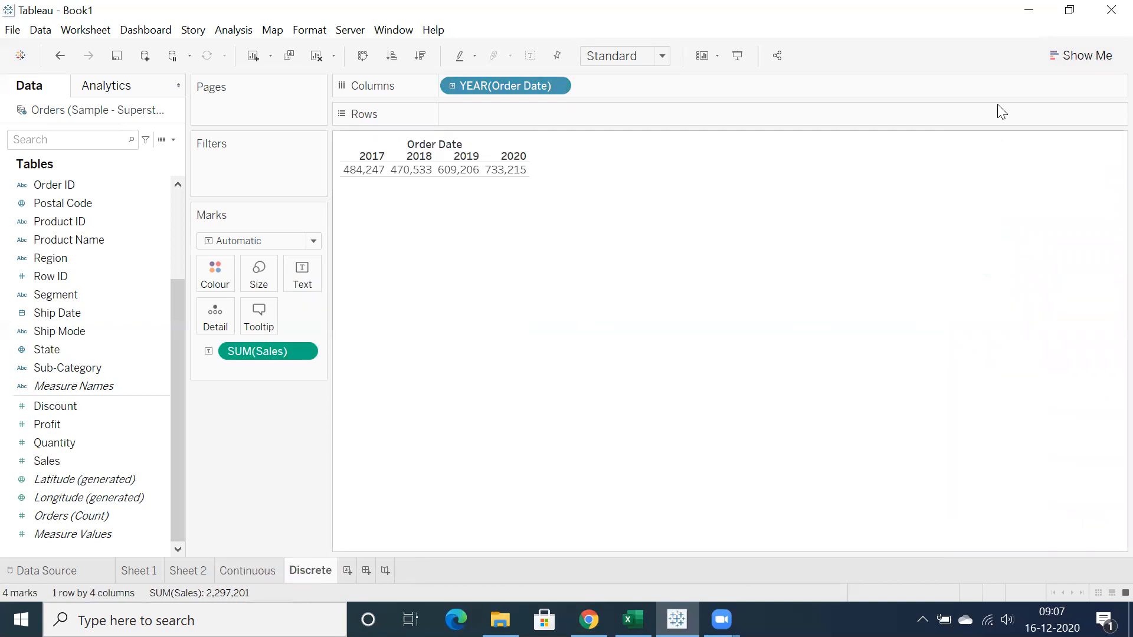
left_click(1094, 56)
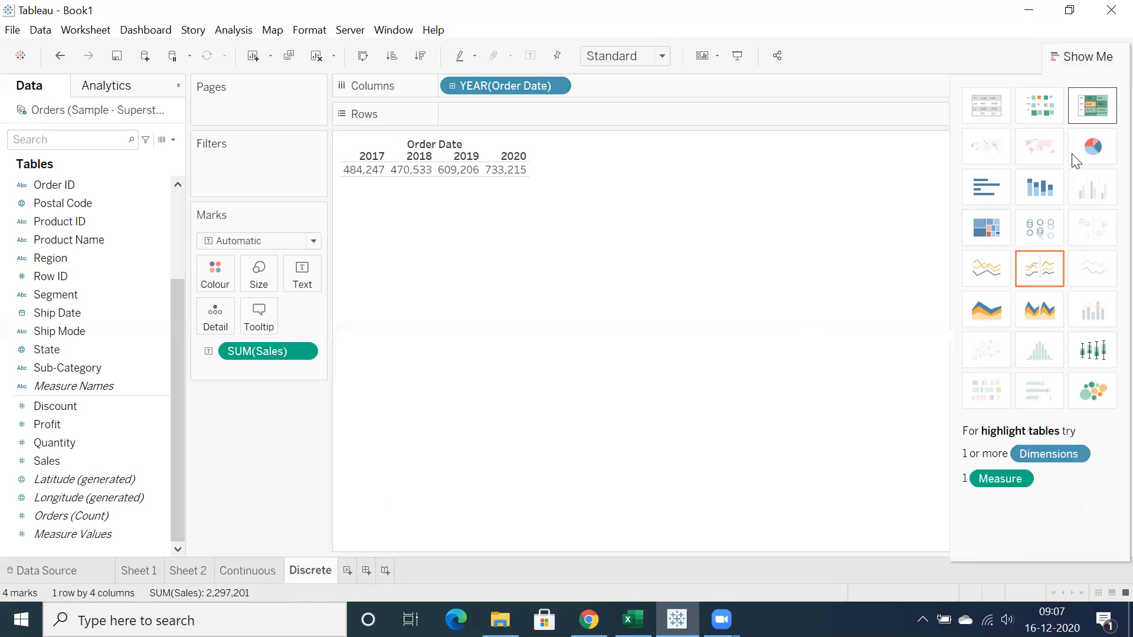
left_click(1039, 285)
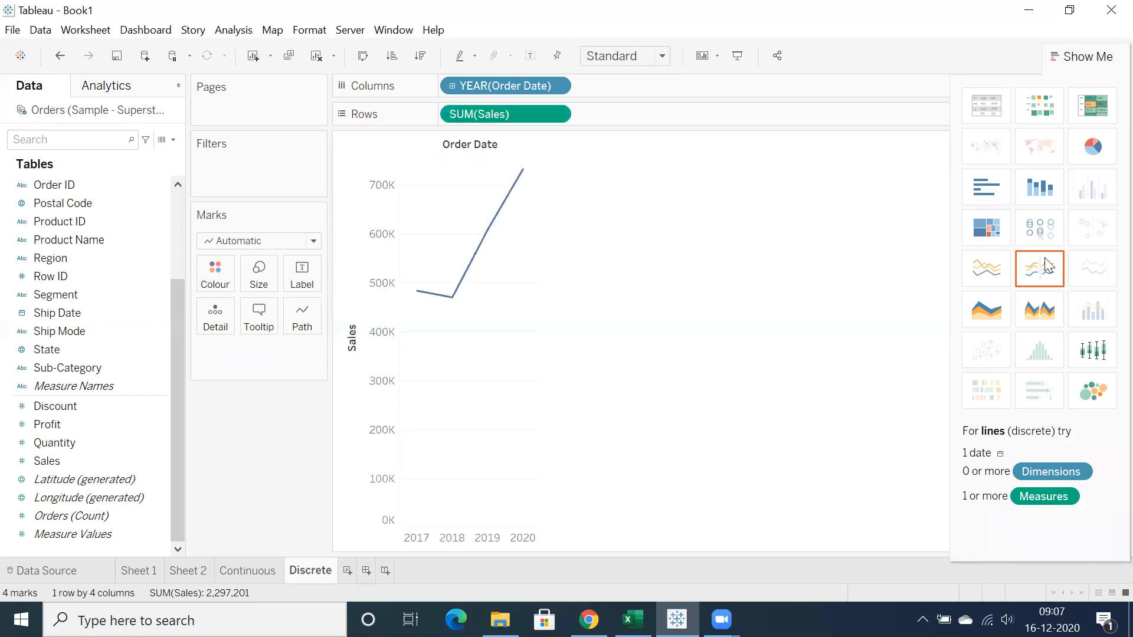
left_click(1089, 56)
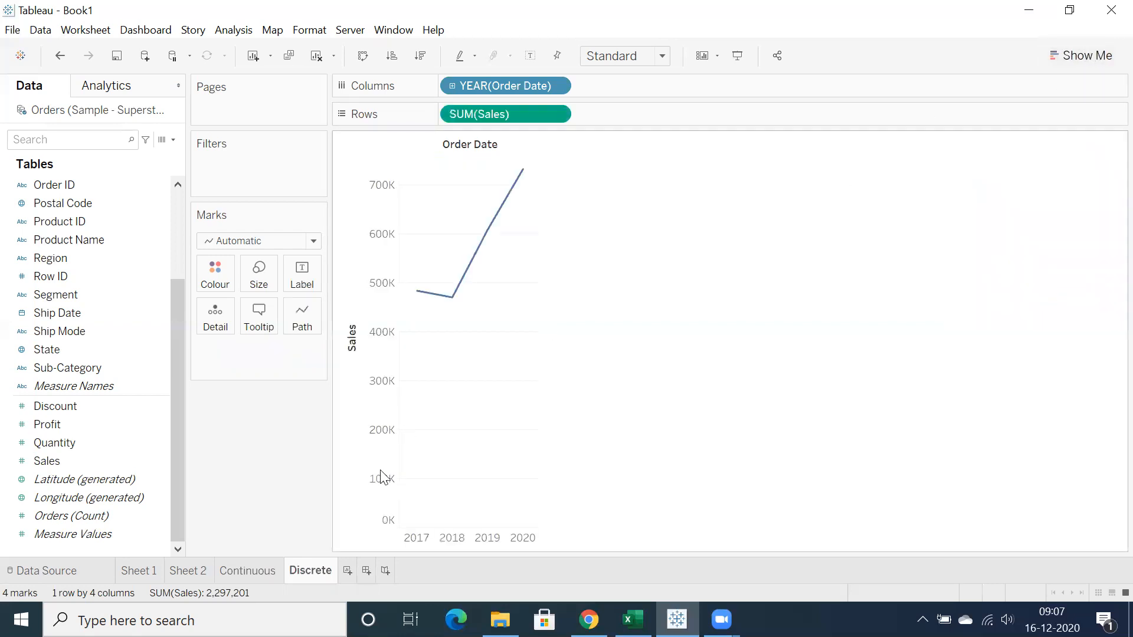
Compare the line charts on the Continuous and Discrete sheets, looking at the date axis and the colour of the Order Date field
left_click(240, 570)
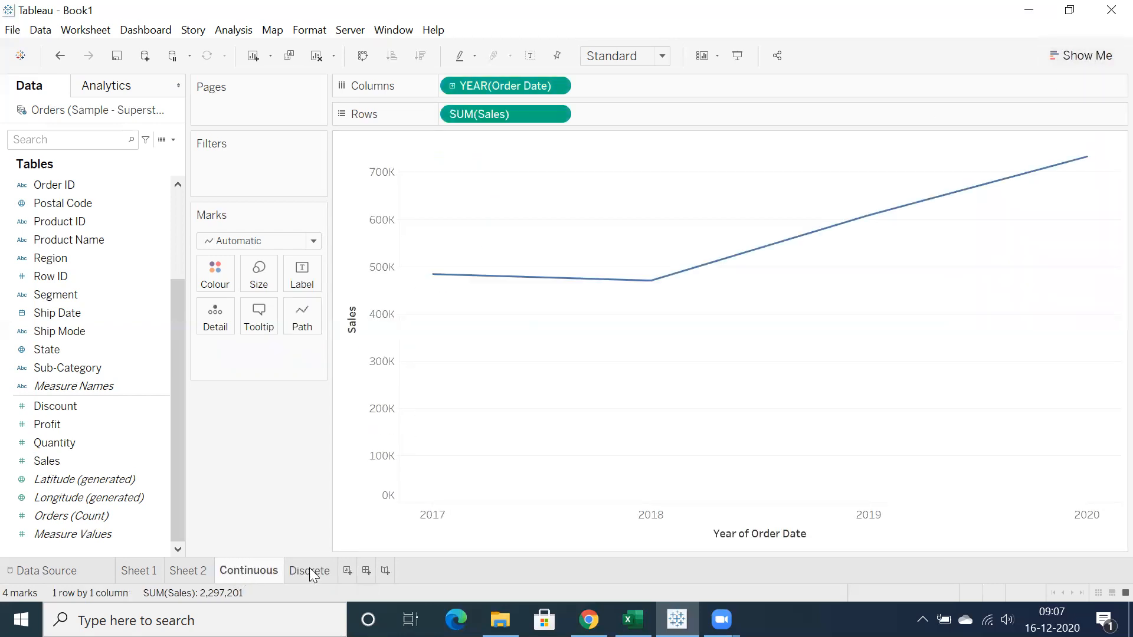
left_click(309, 573)
left_click(254, 576)
left_click(296, 570)
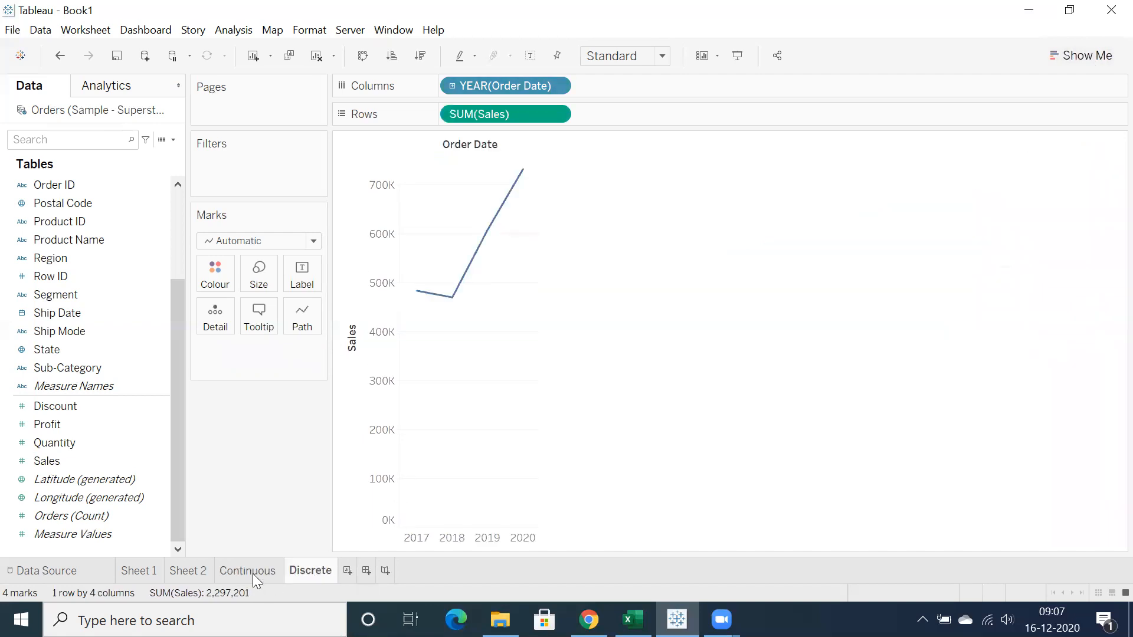
mouse_move(253, 574)
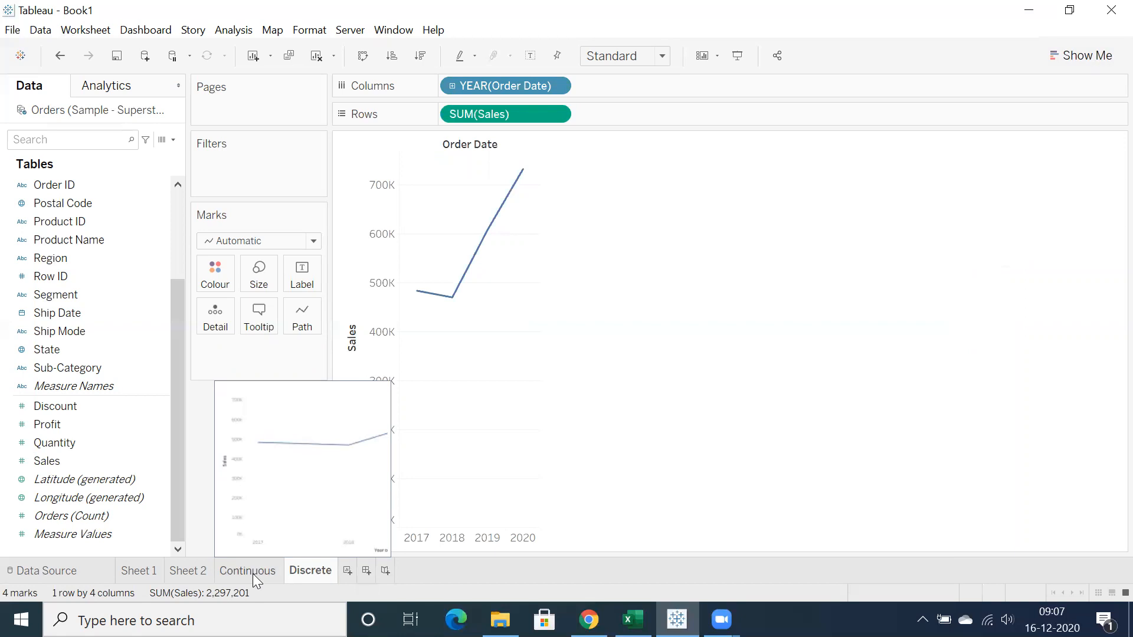
left_click(252, 574)
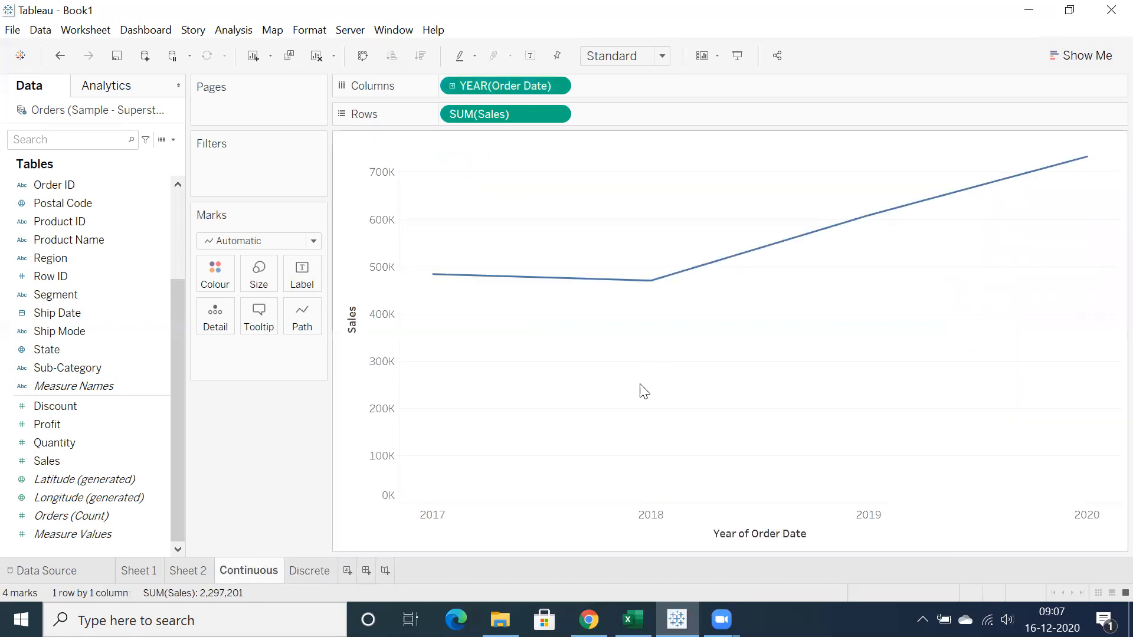
left_click(1085, 56)
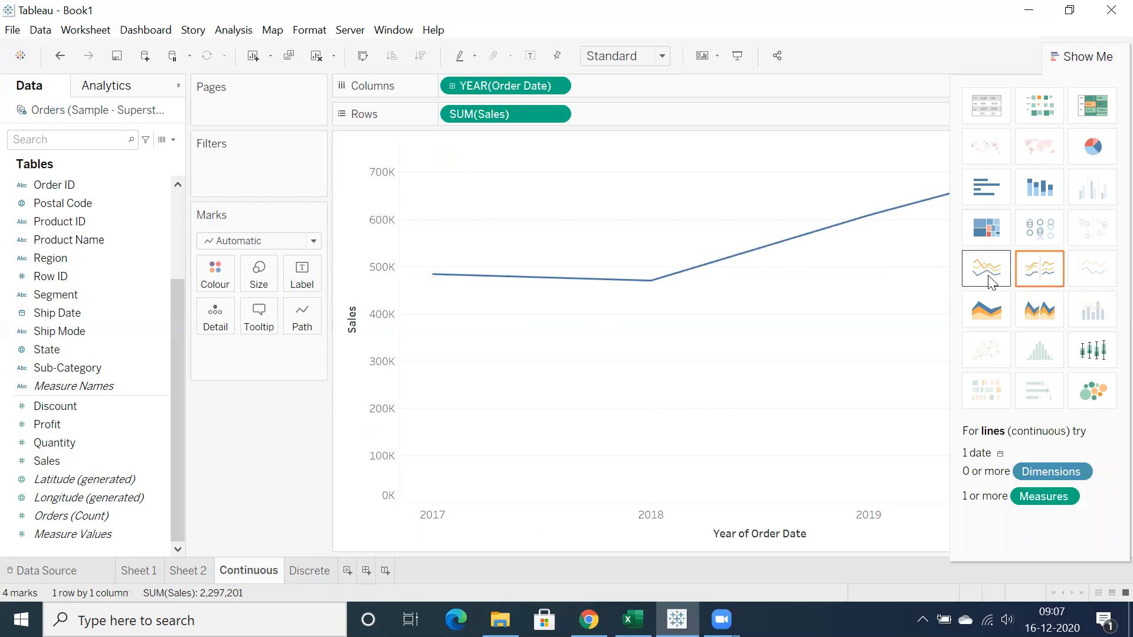
left_click(1083, 56)
left_click(303, 574)
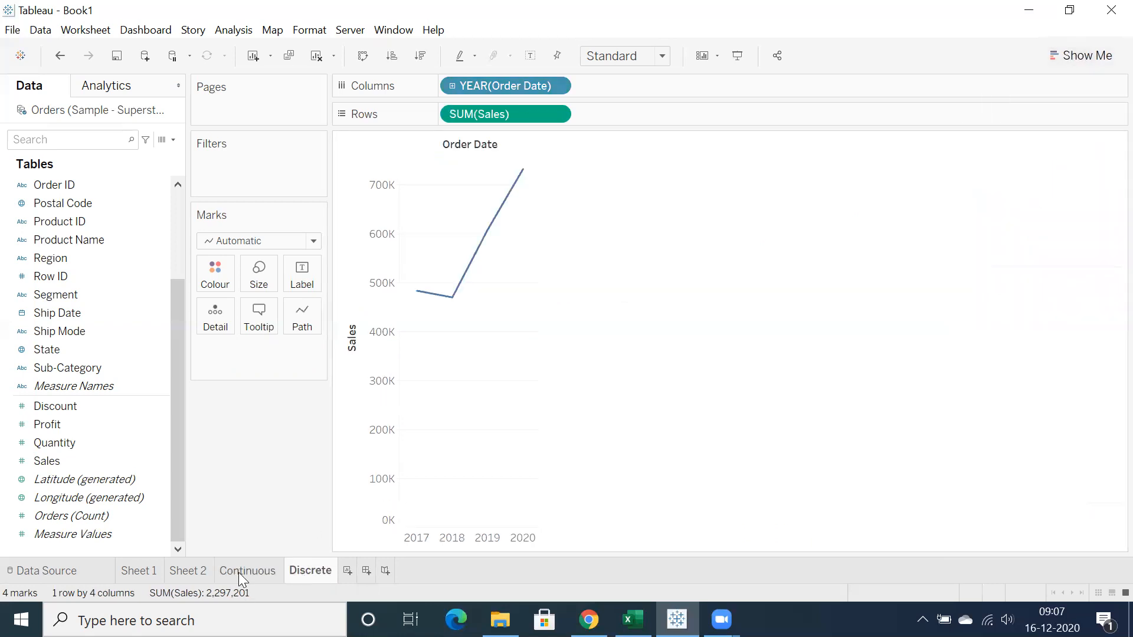
left_click(252, 573)
left_click(302, 572)
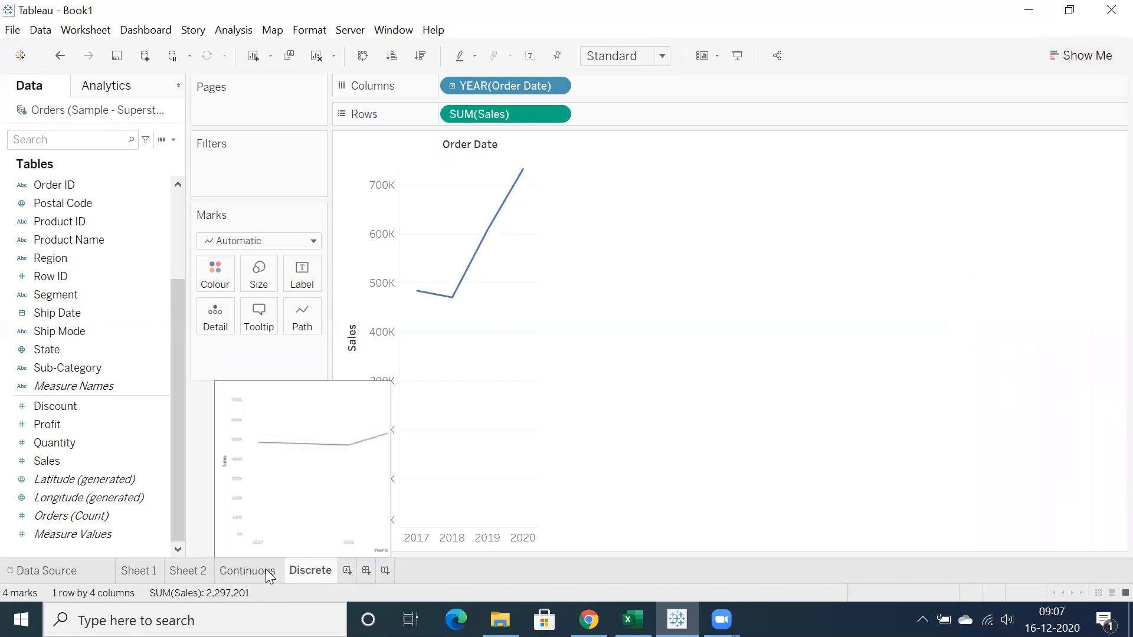
left_click(270, 573)
left_click(298, 571)
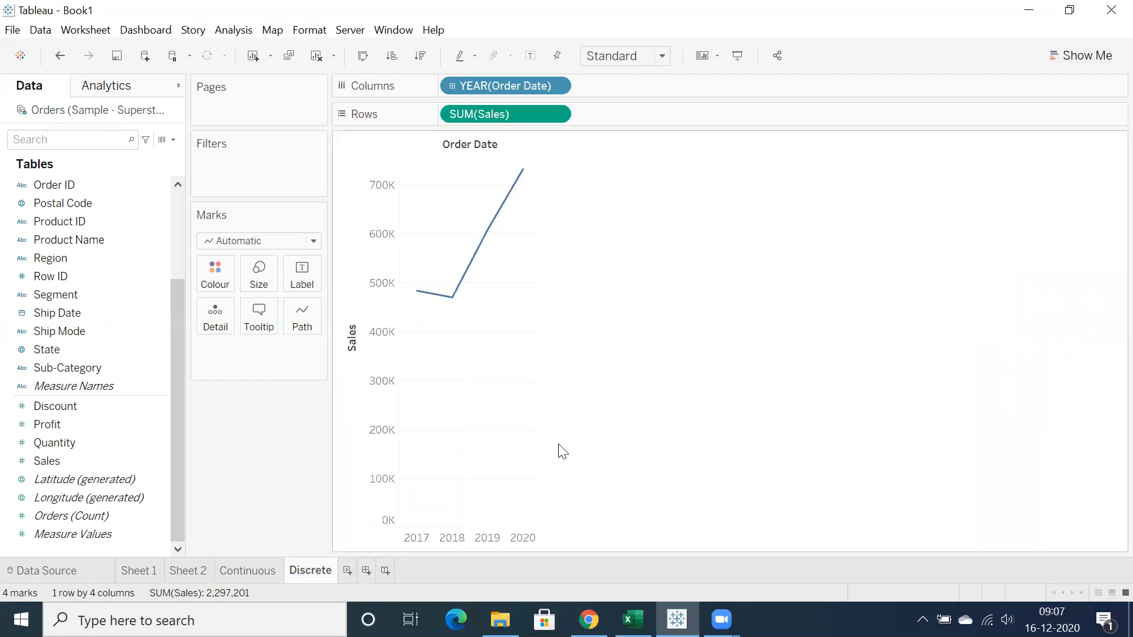
left_click(240, 576)
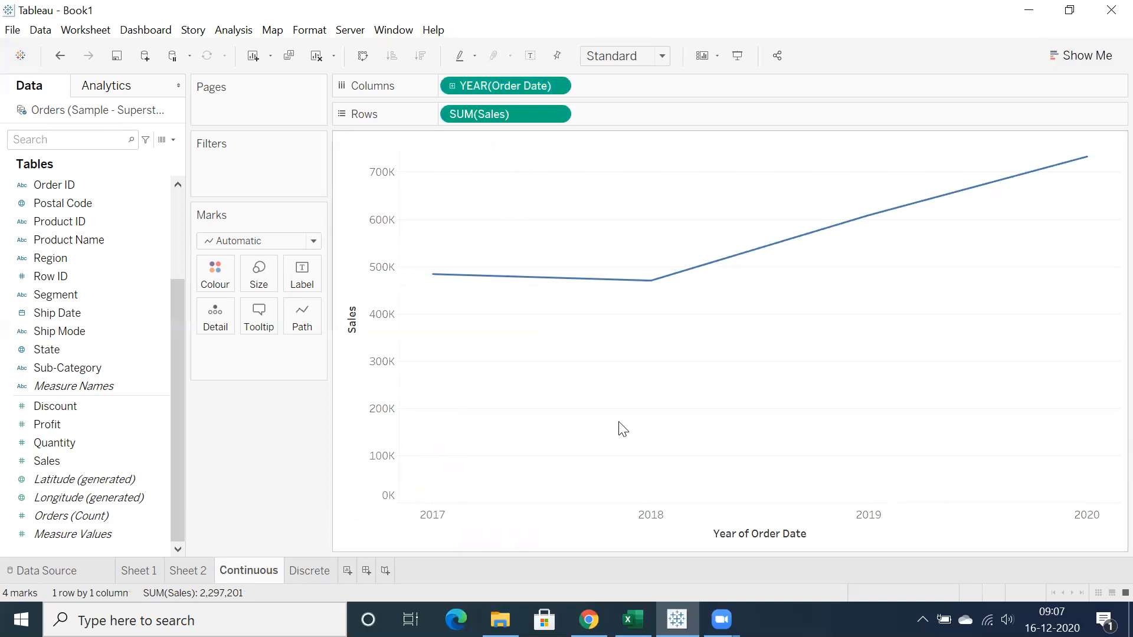
Label the line marks with Sales on the Discrete sheet and on the Continuous sheet
left_click(309, 574)
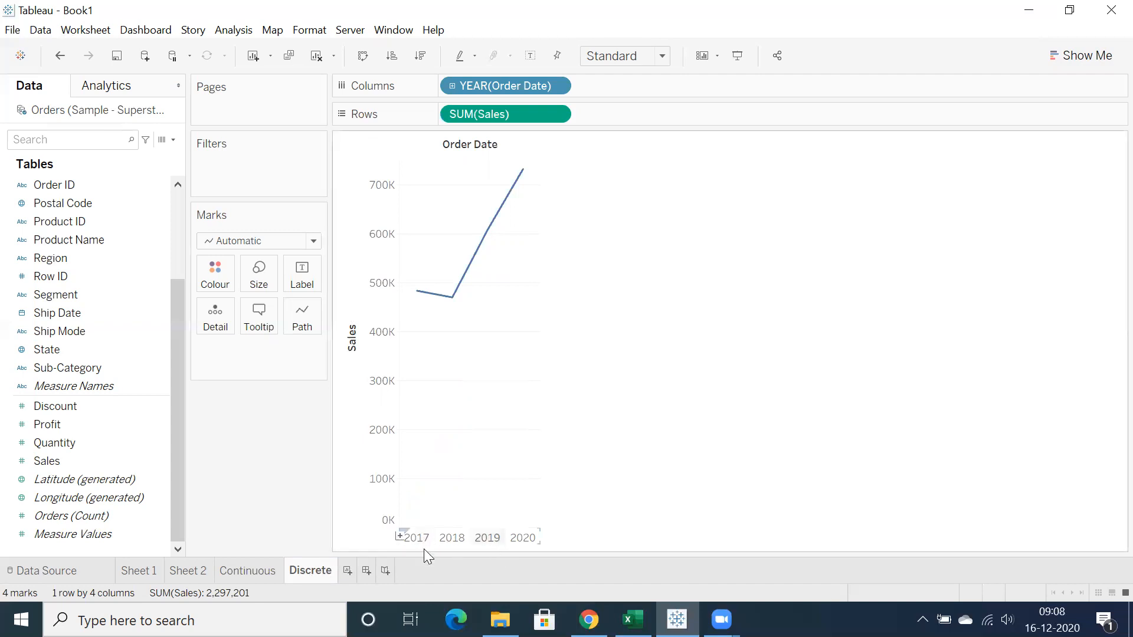
mouse_move(258, 577)
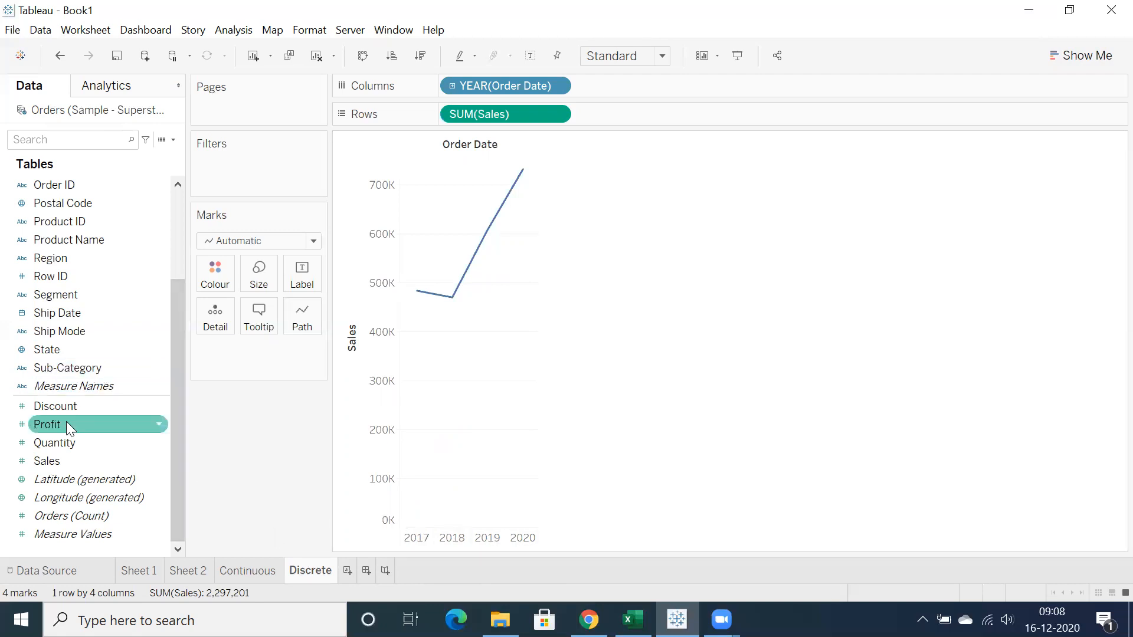
left_click_drag(54, 460, 293, 273)
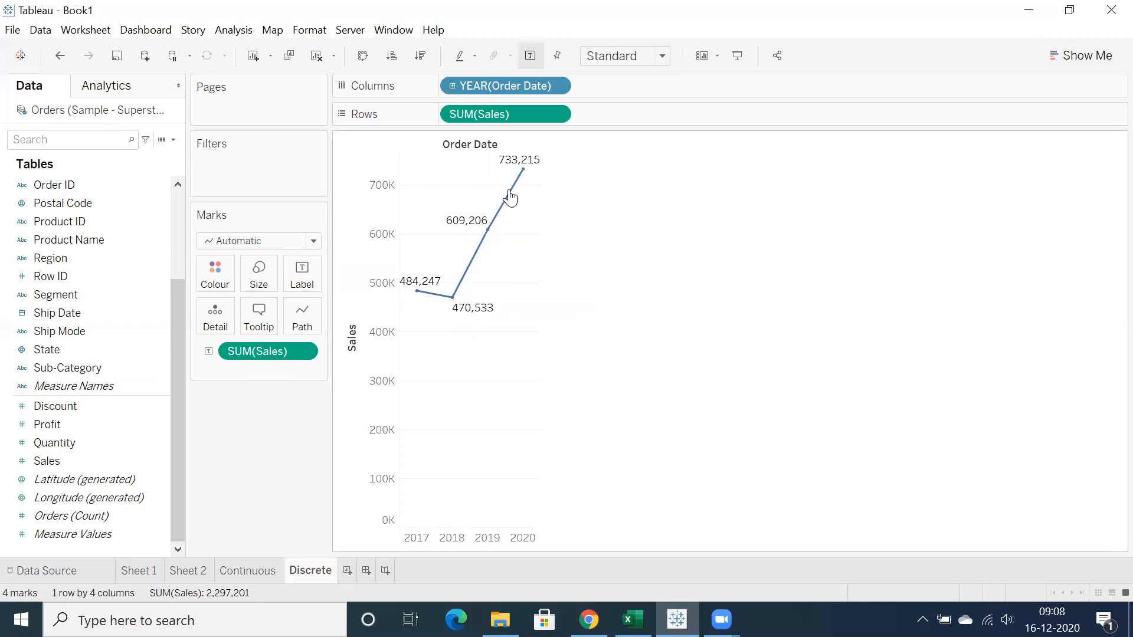
left_click(240, 572)
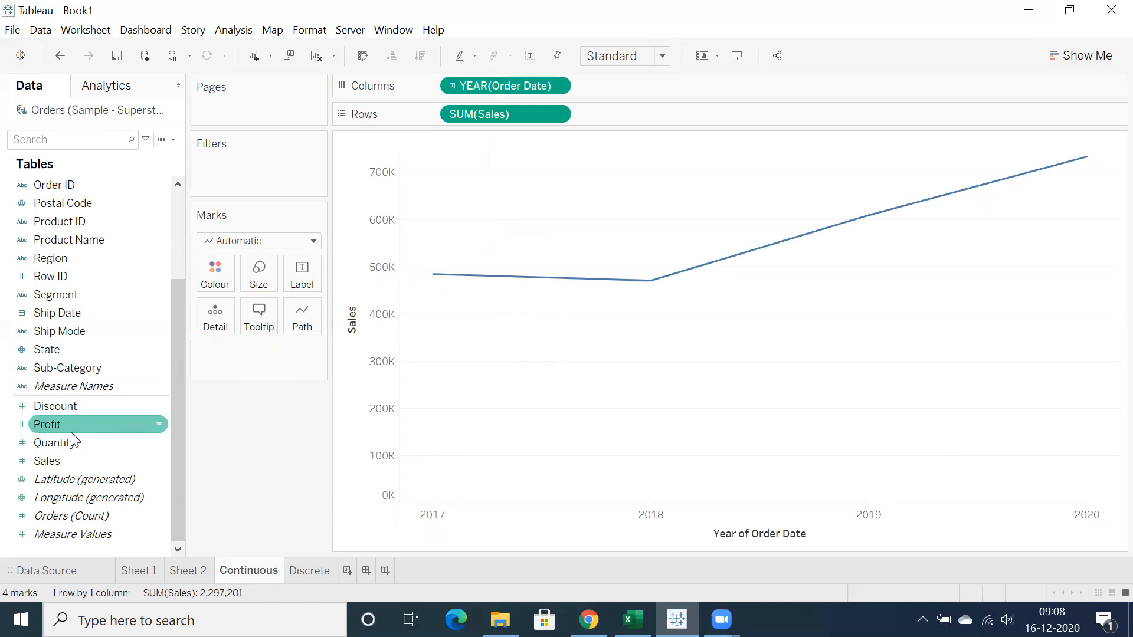
left_click_drag(63, 462, 302, 273)
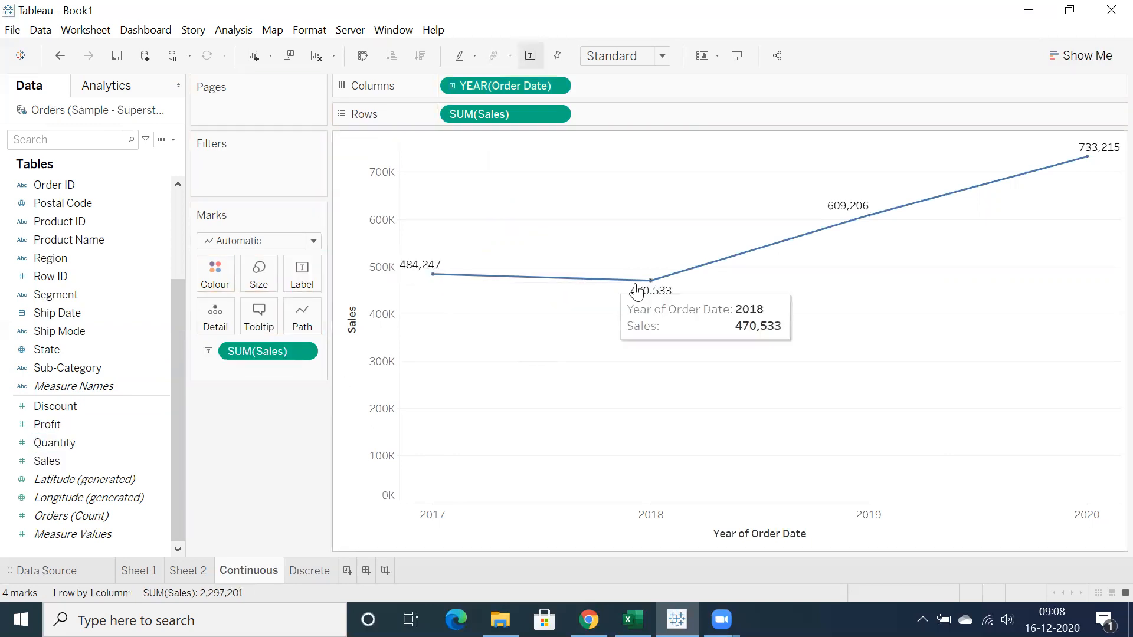
Compare the labelled Sales values and line shapes between the Continuous and Discrete sheets
mouse_move(877, 217)
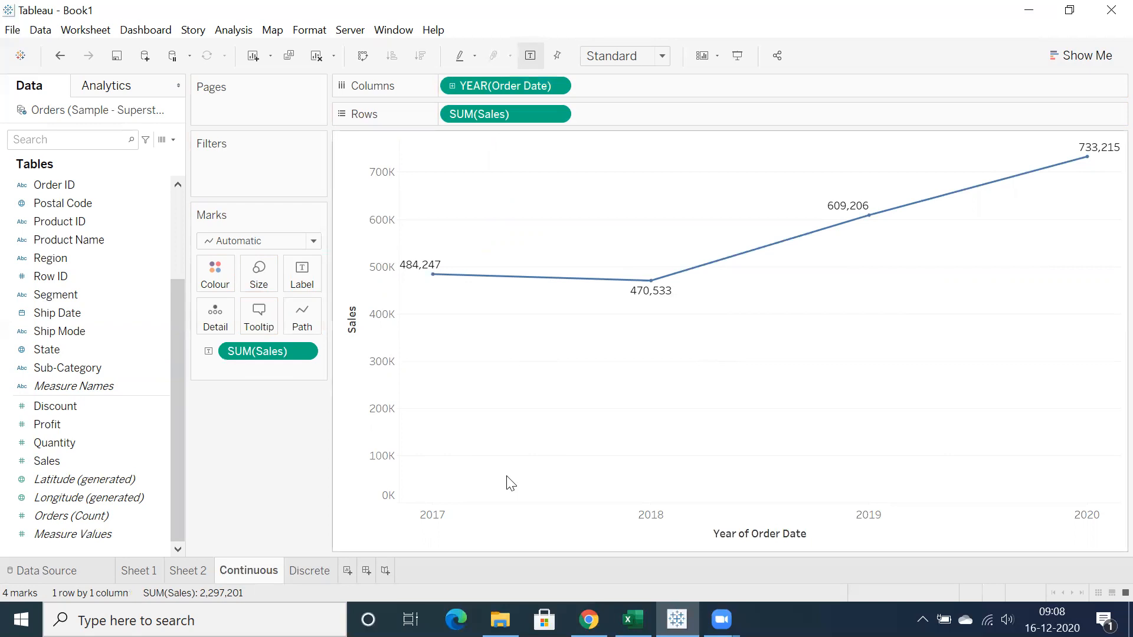
left_click(311, 571)
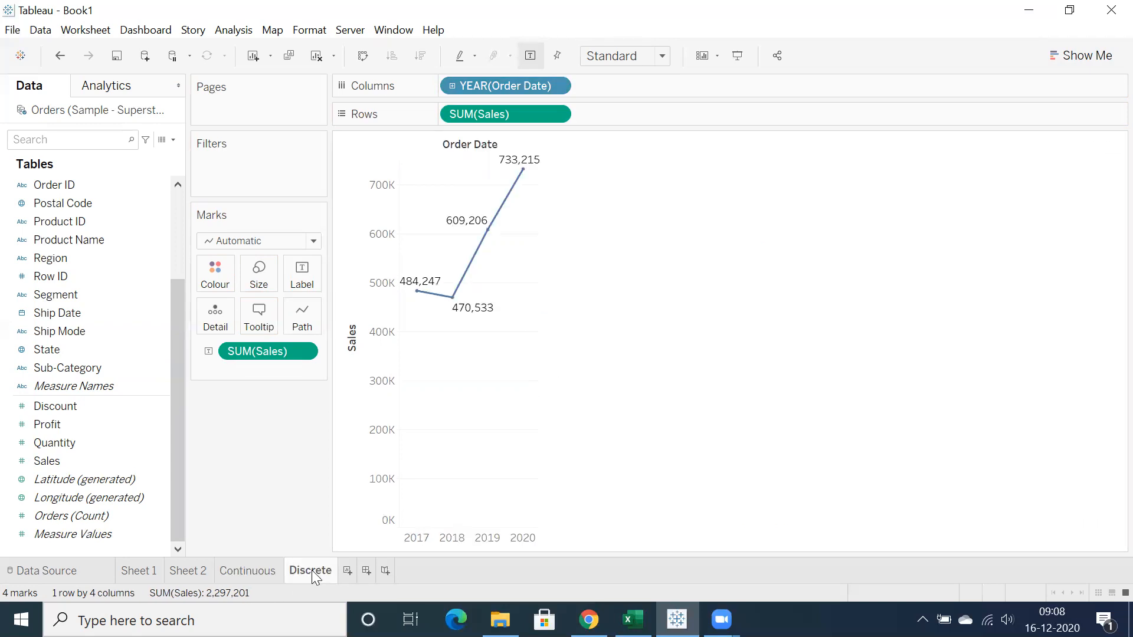
mouse_move(513, 208)
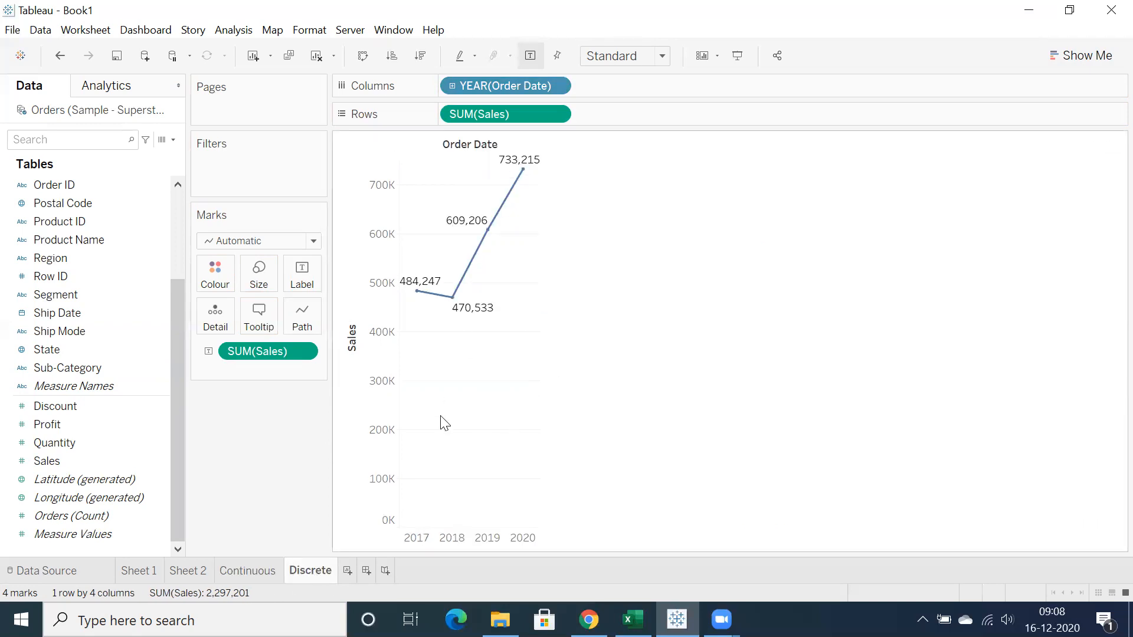
left_click(243, 571)
left_click(301, 572)
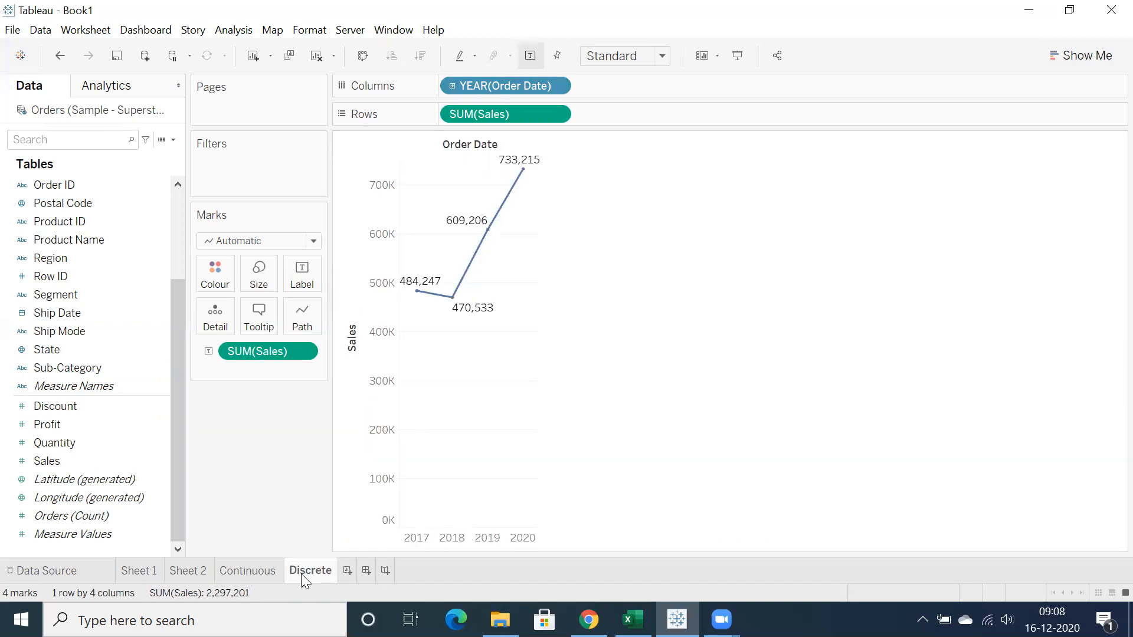
left_click(258, 573)
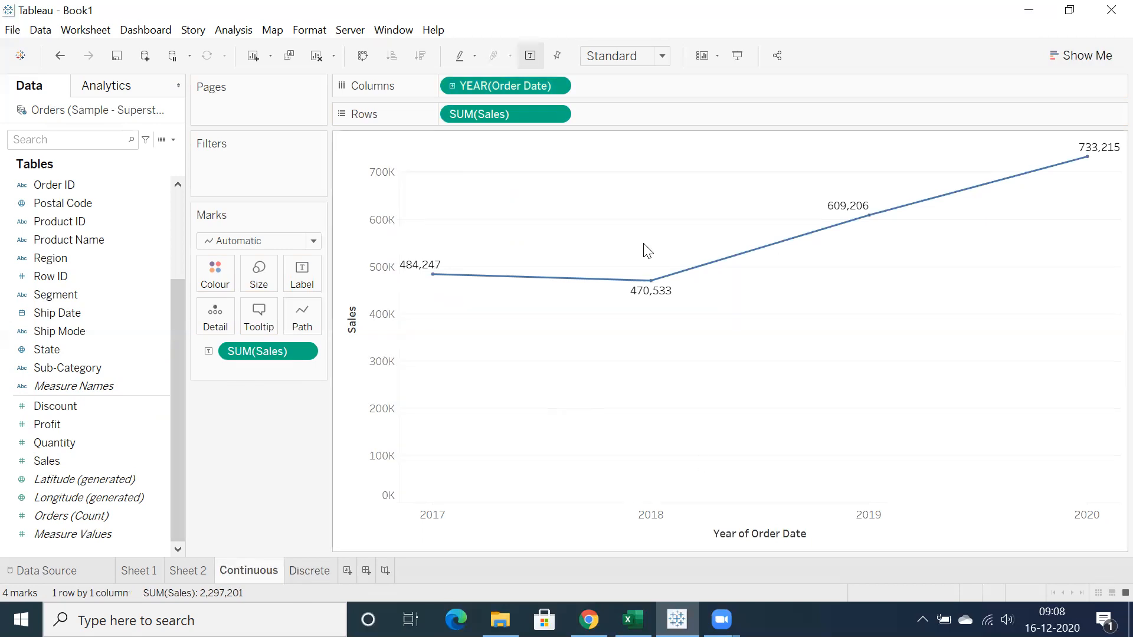
left_click(309, 572)
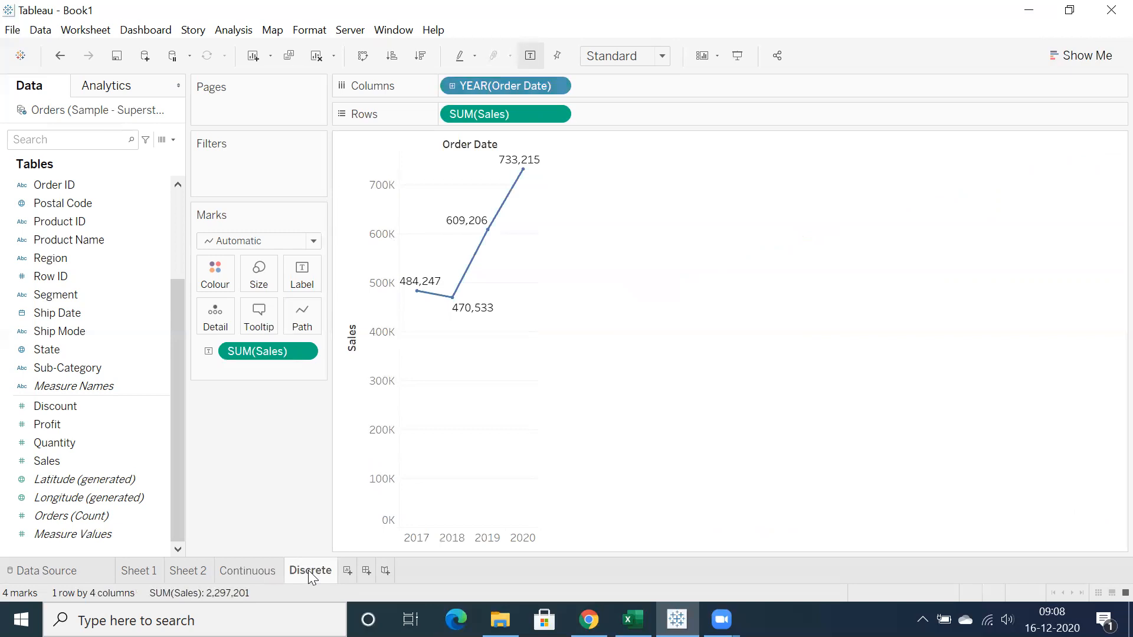
left_click(257, 573)
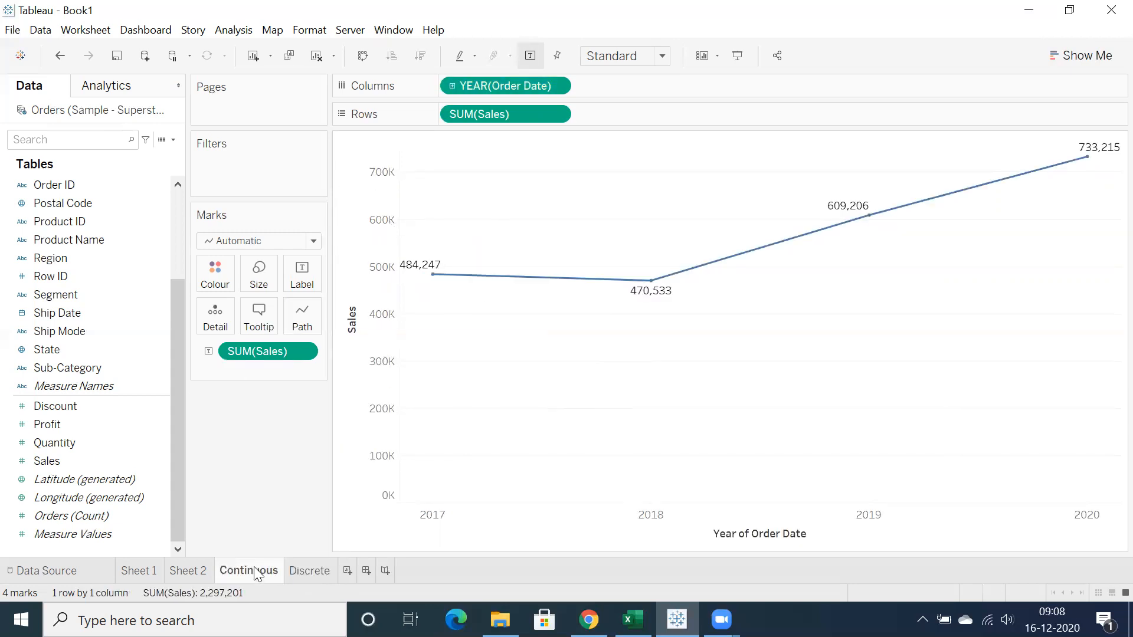
mouse_move(294, 573)
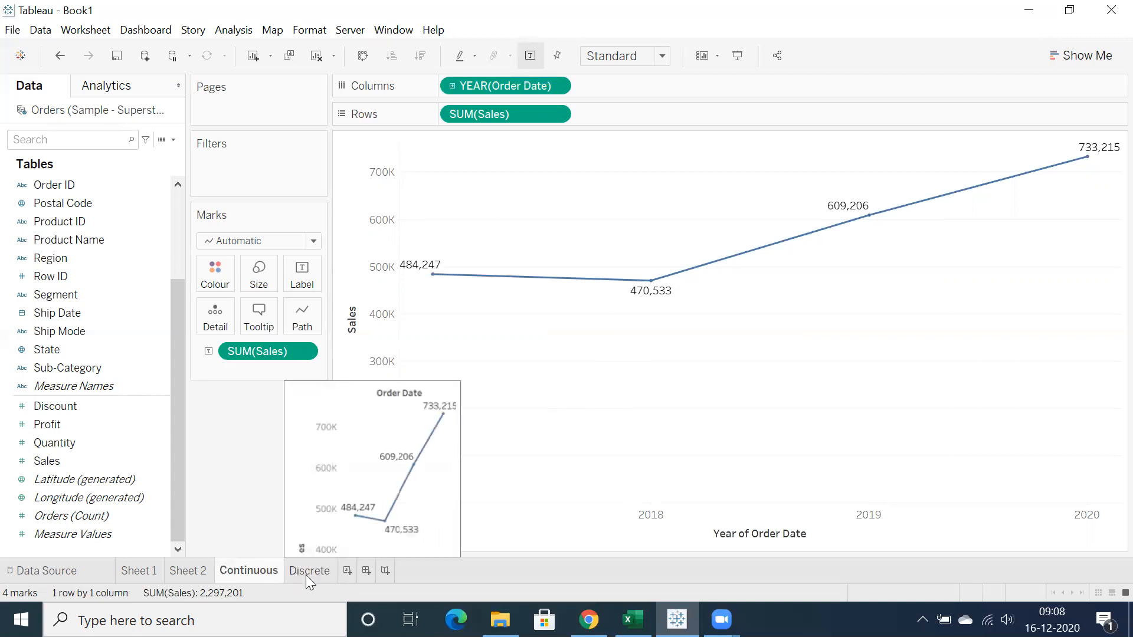
Compare the yearly Sales charts on the Discrete and Continuous sheets, examining the Order Date header, the axis and the date field's colour
left_click(305, 575)
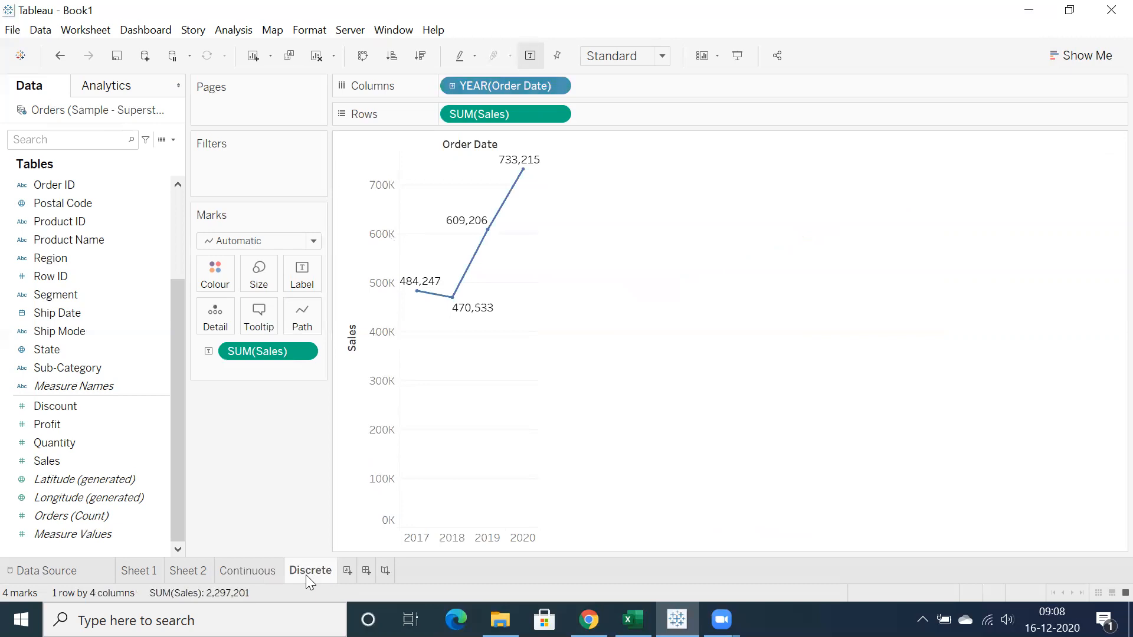
left_click(260, 569)
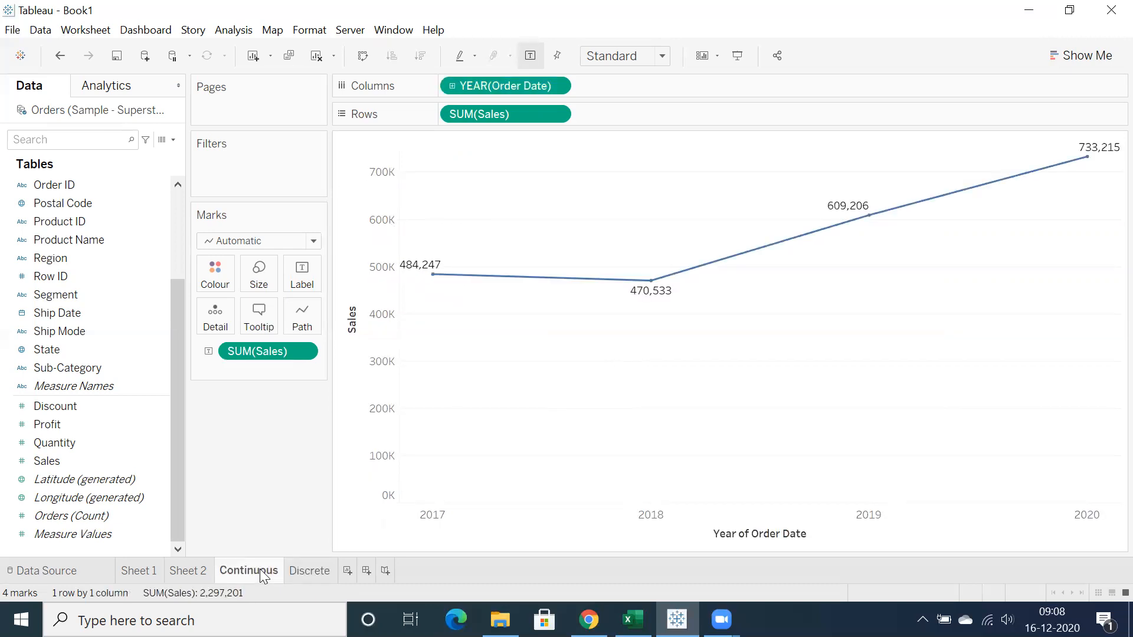
left_click(311, 573)
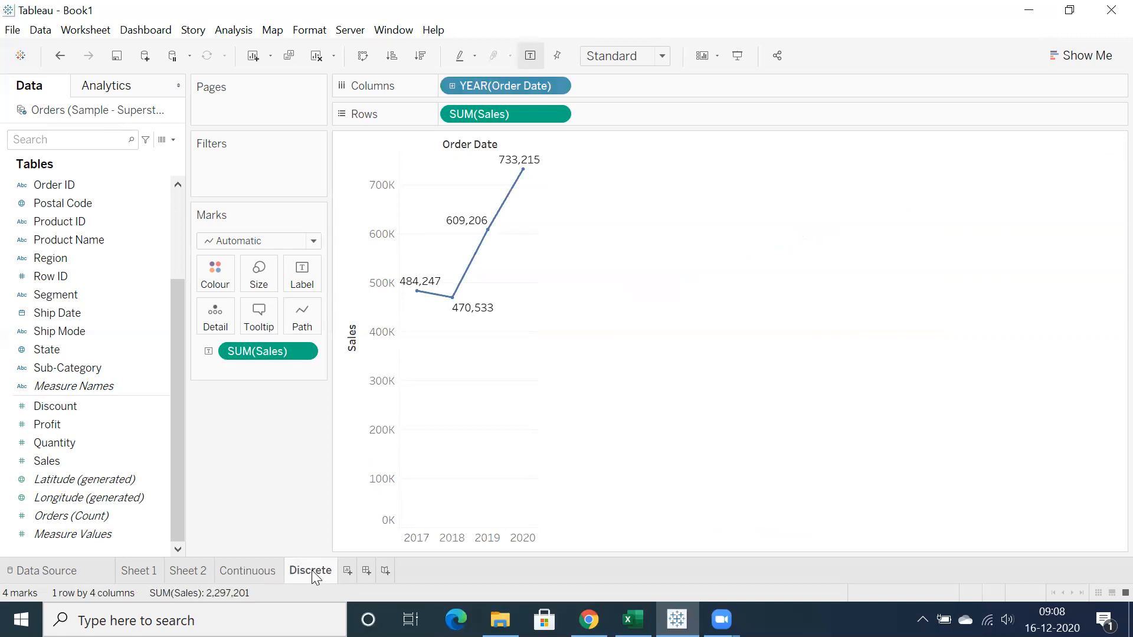
mouse_move(315, 572)
mouse_move(271, 570)
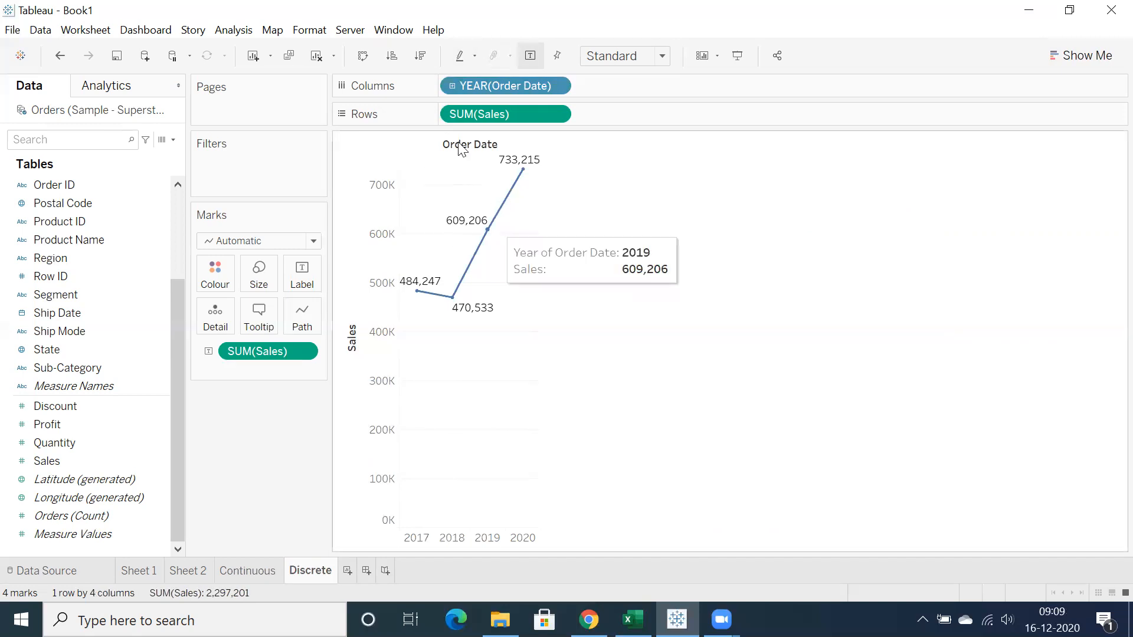
left_click(252, 576)
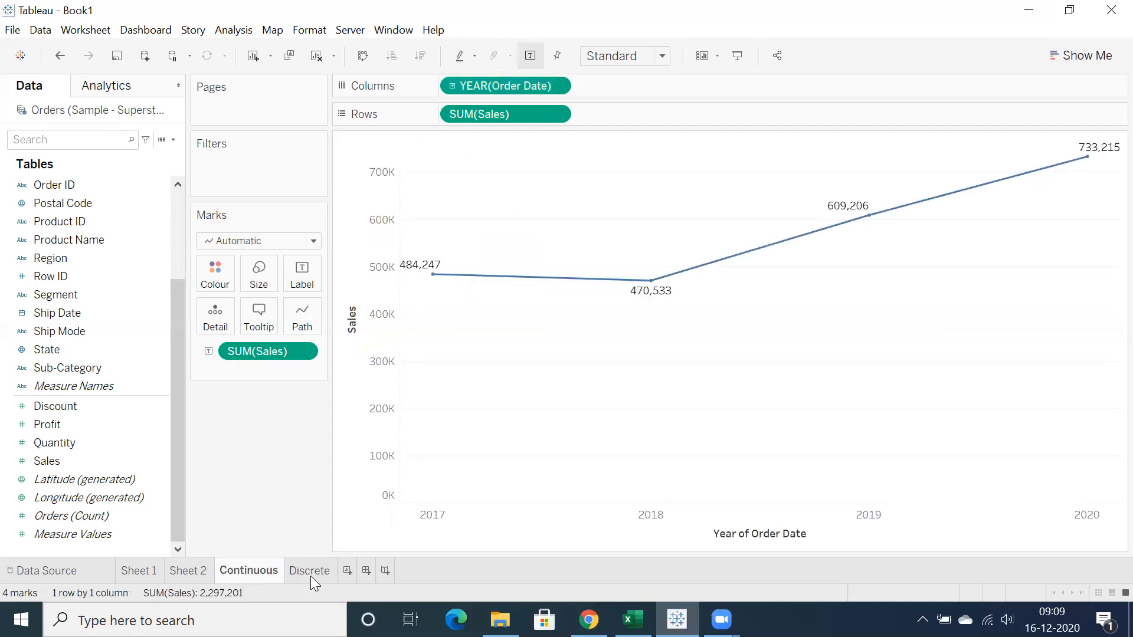
left_click(309, 576)
left_click(262, 574)
left_click(308, 574)
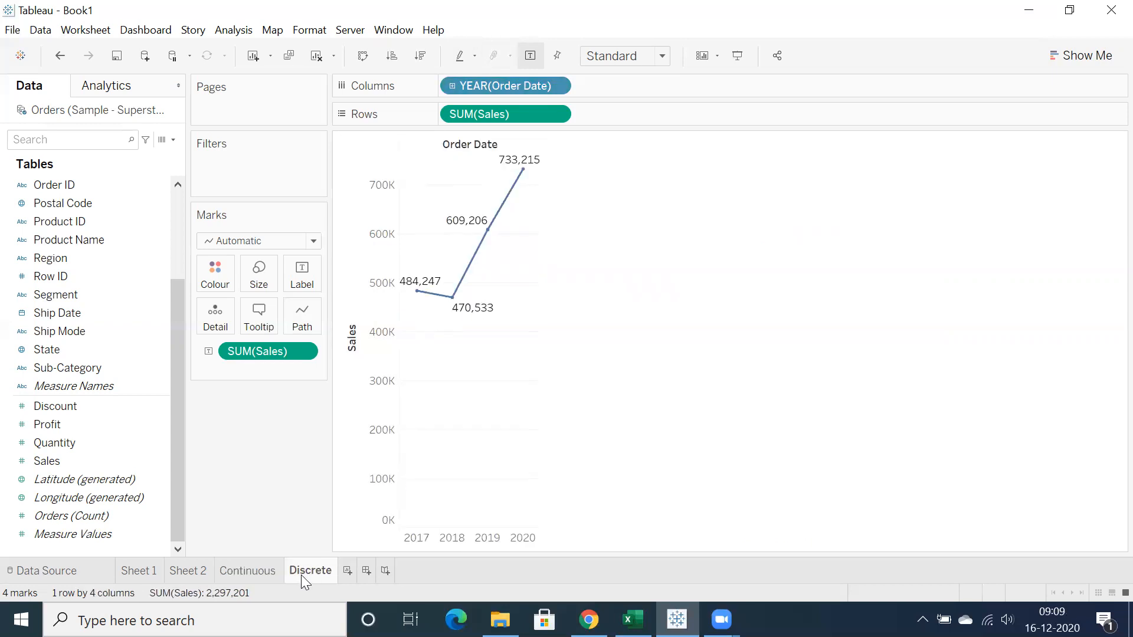
left_click(264, 572)
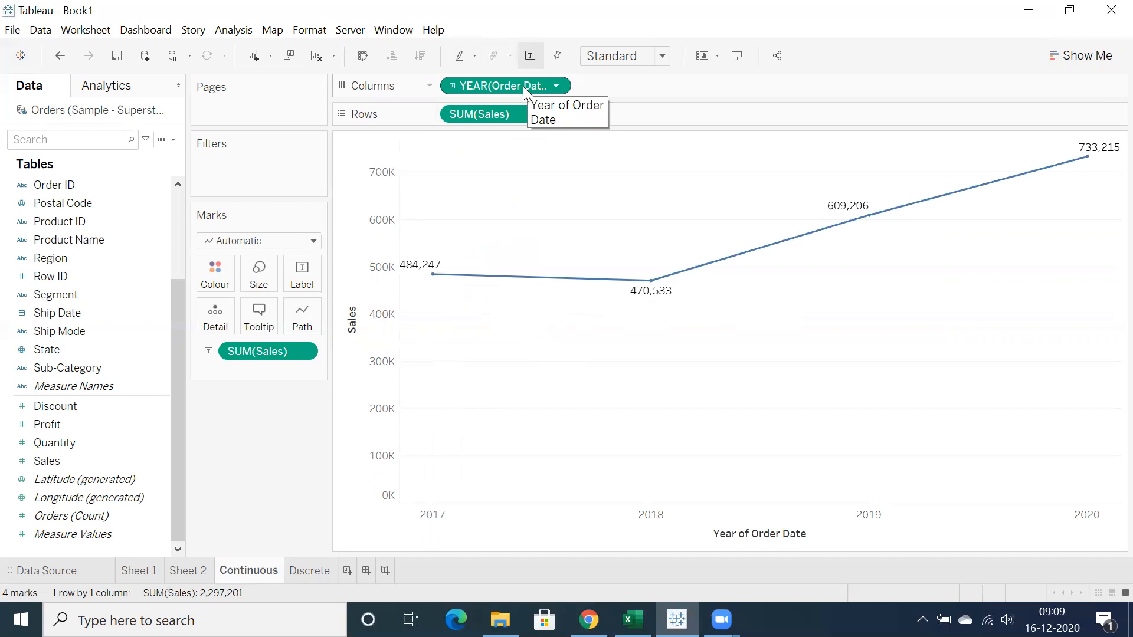
left_click(307, 570)
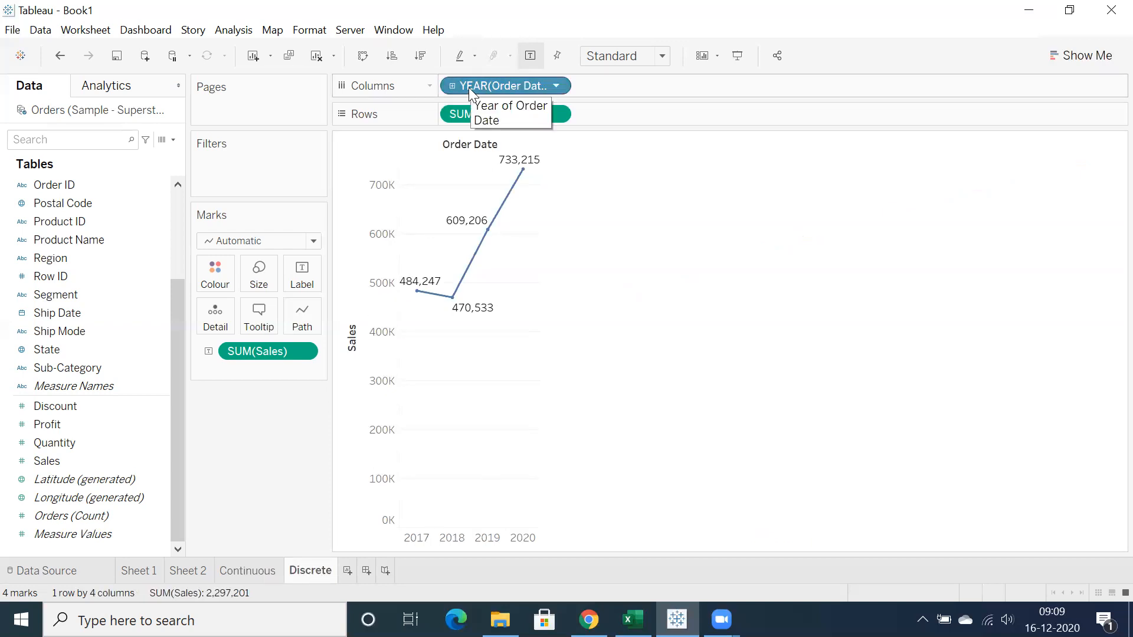
Examine the recommended chart types on the Continuous sheet and the Order Date field's discrete or continuous setting on both sheets
left_click(256, 571)
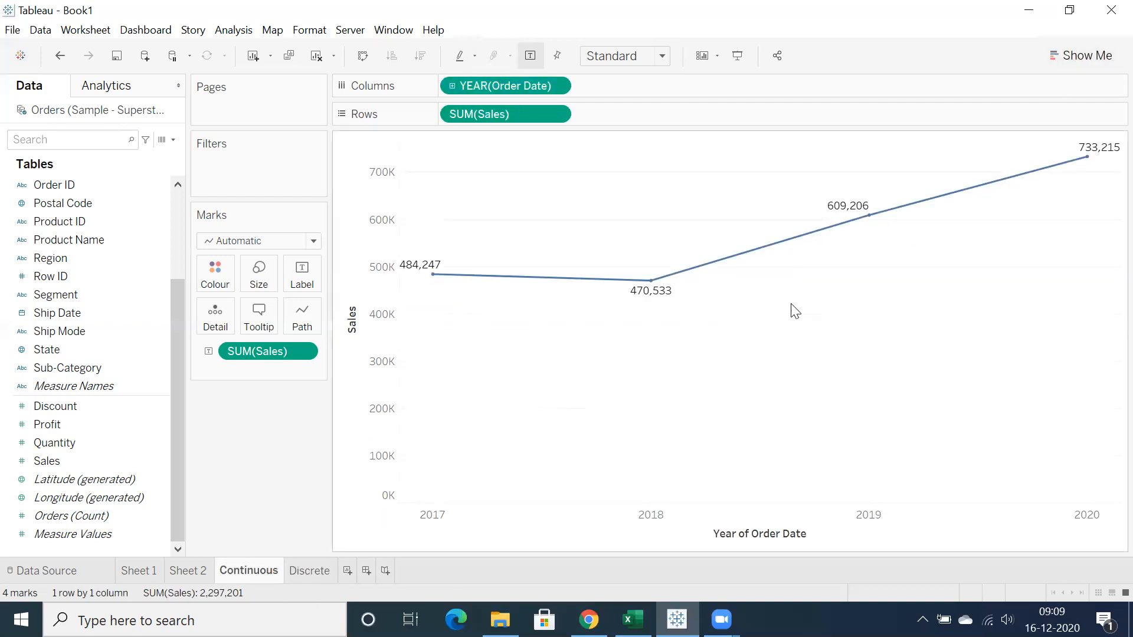
left_click(1055, 55)
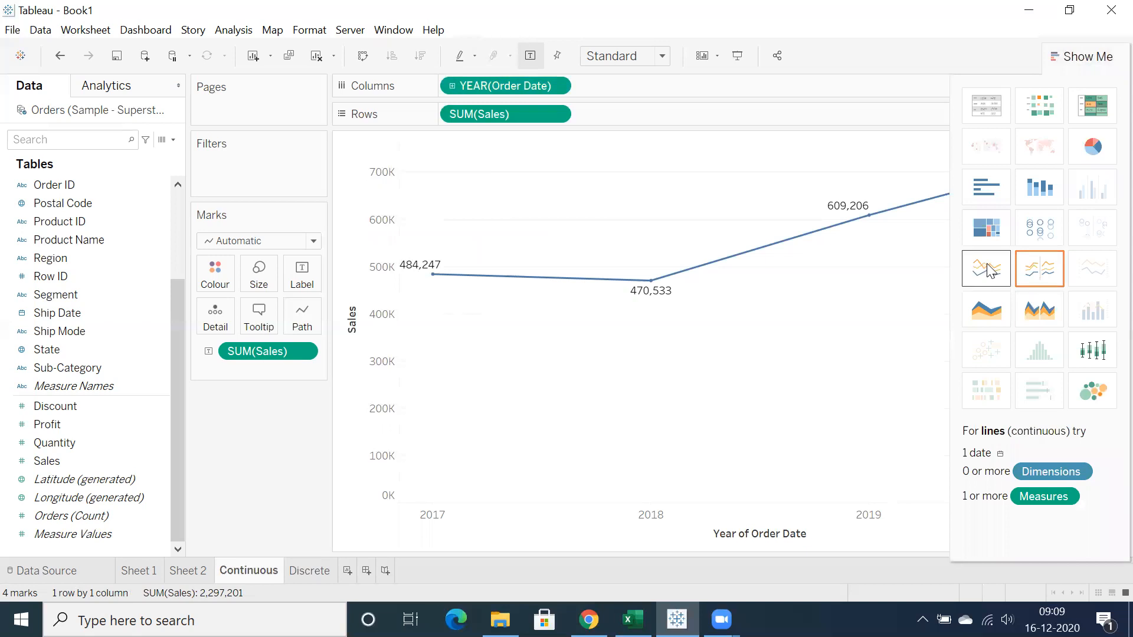
left_click(1102, 56)
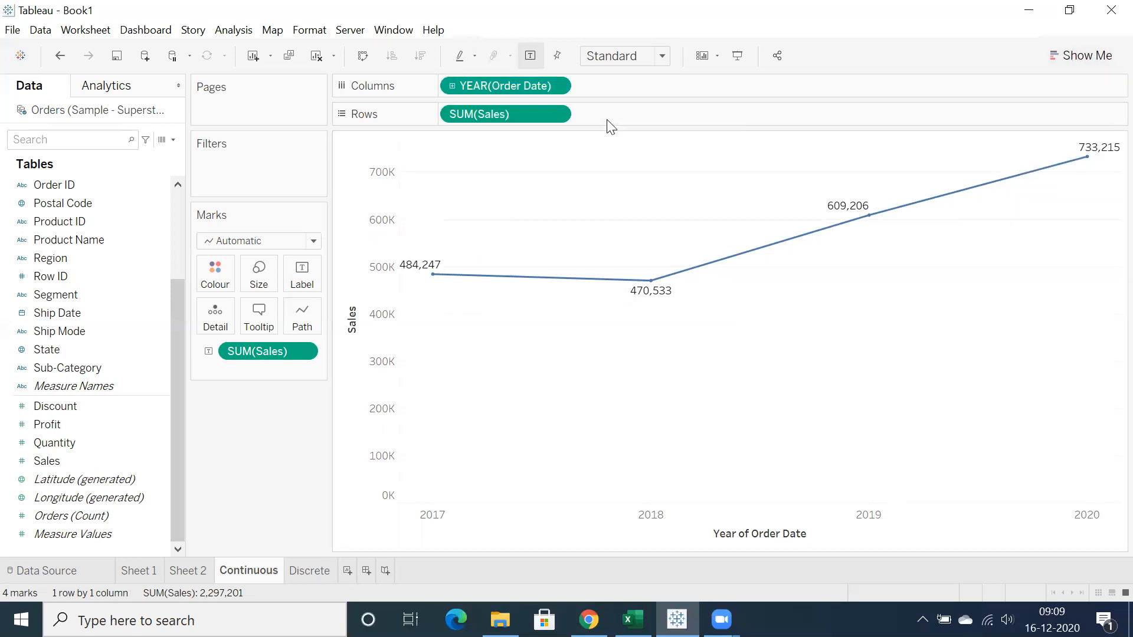
left_click(555, 86)
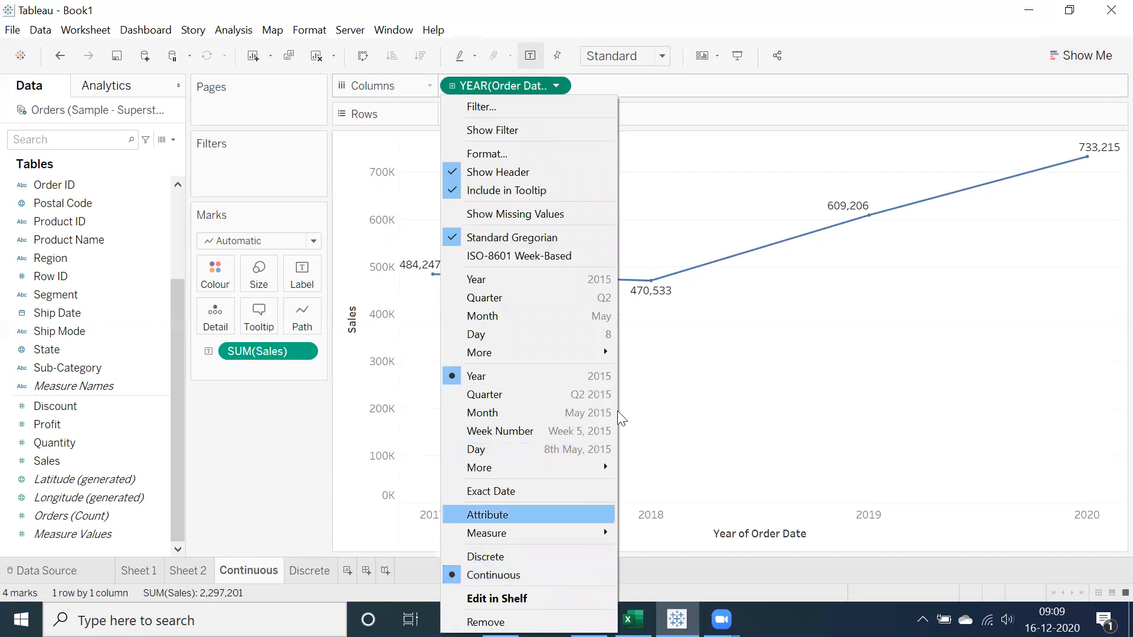
left_click(670, 346)
left_click(316, 578)
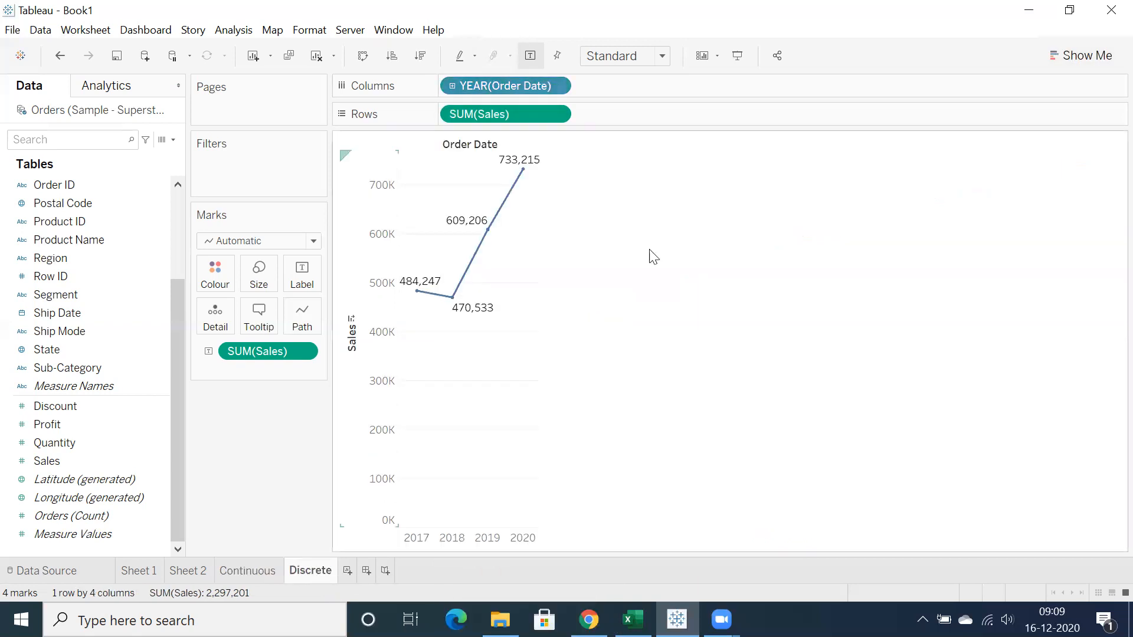
left_click(558, 86)
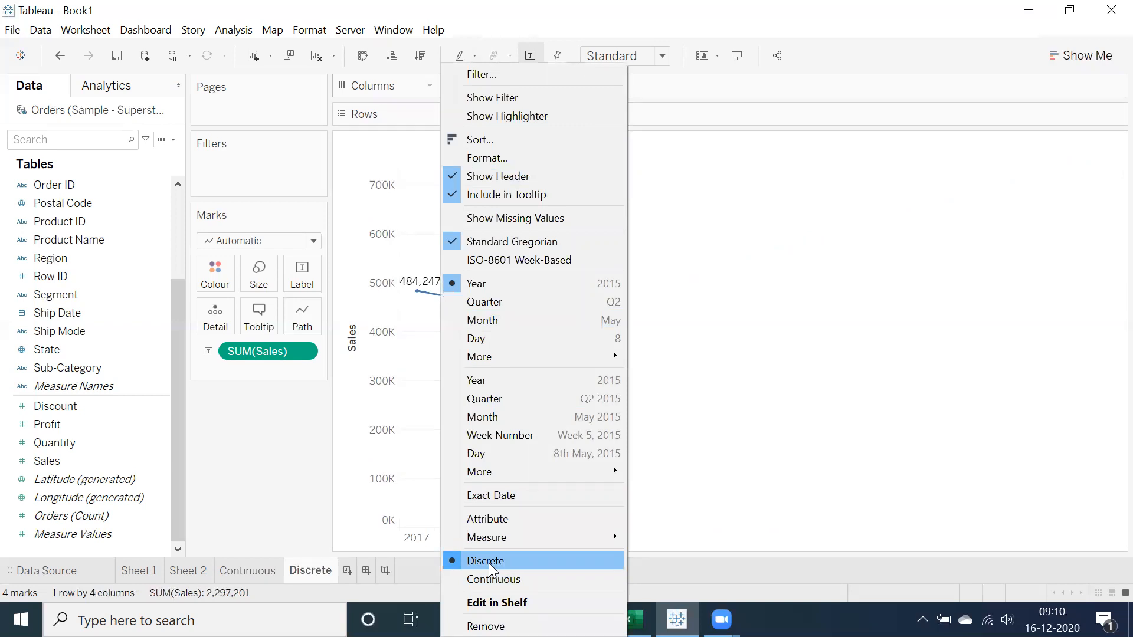
left_click(720, 319)
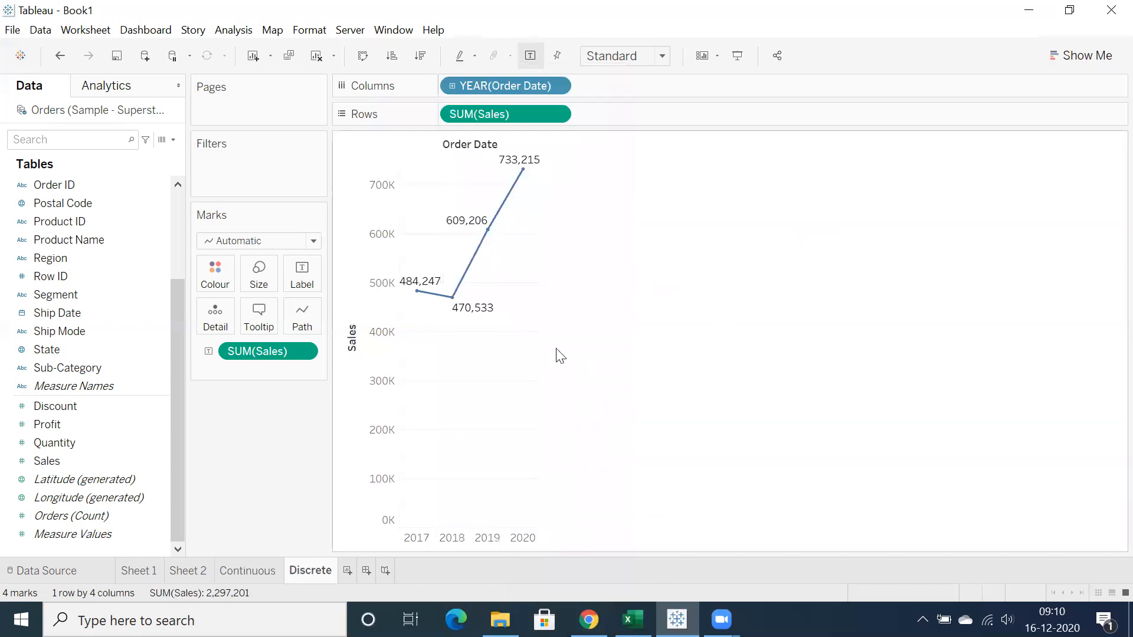
Drill Order Date down from year to quarter on the Continuous sheet and on the Discrete sheet
left_click(232, 571)
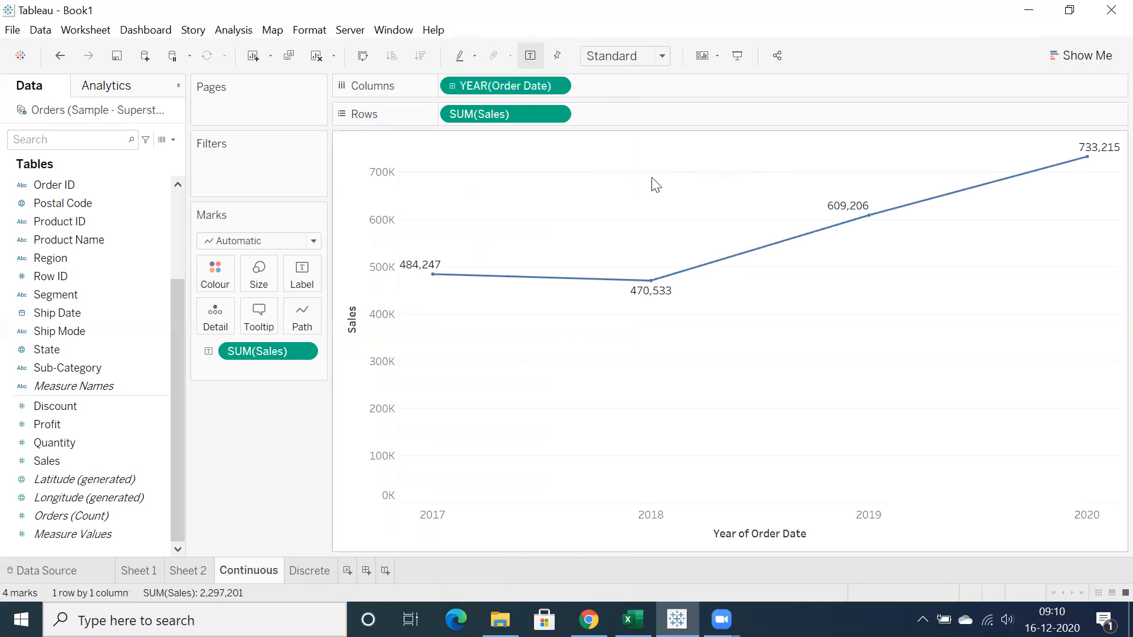
left_click(452, 86)
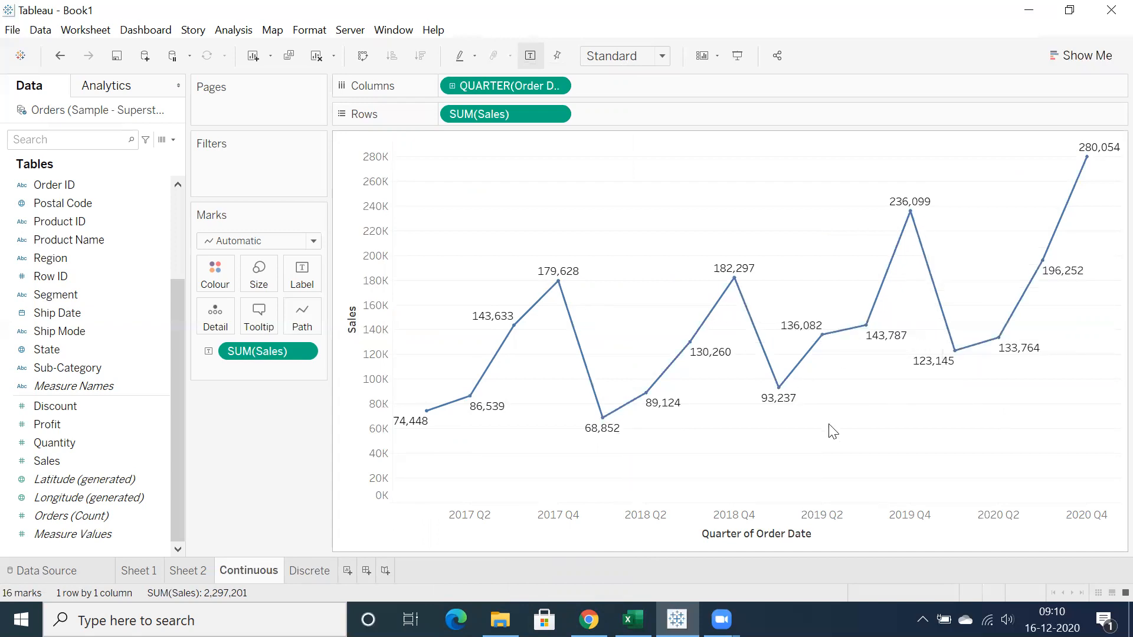
left_click(309, 570)
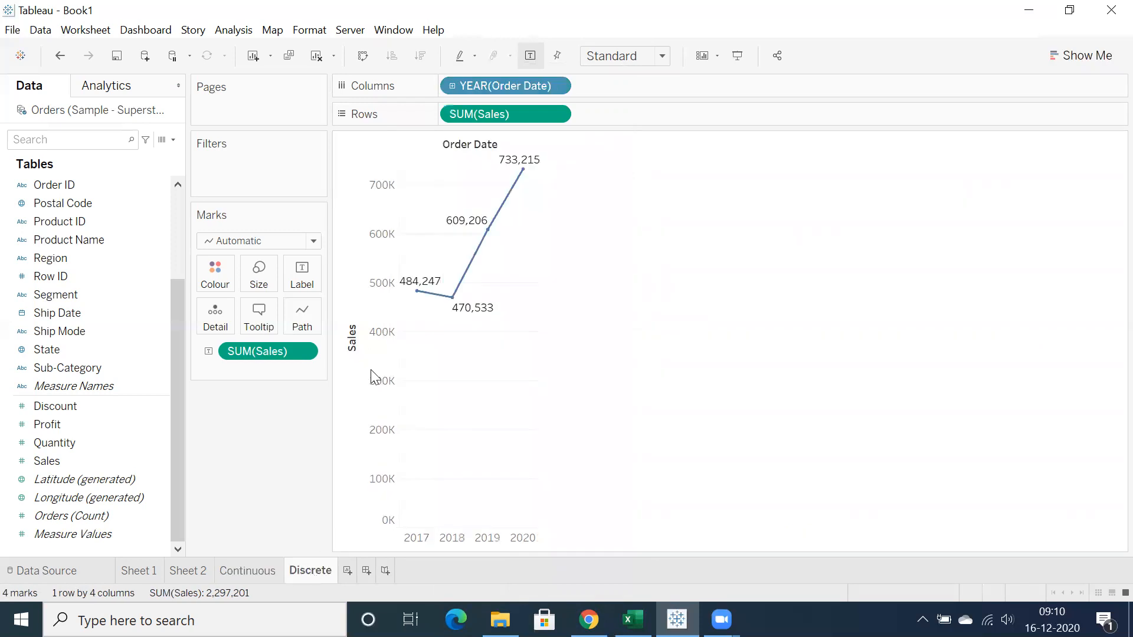
left_click(453, 87)
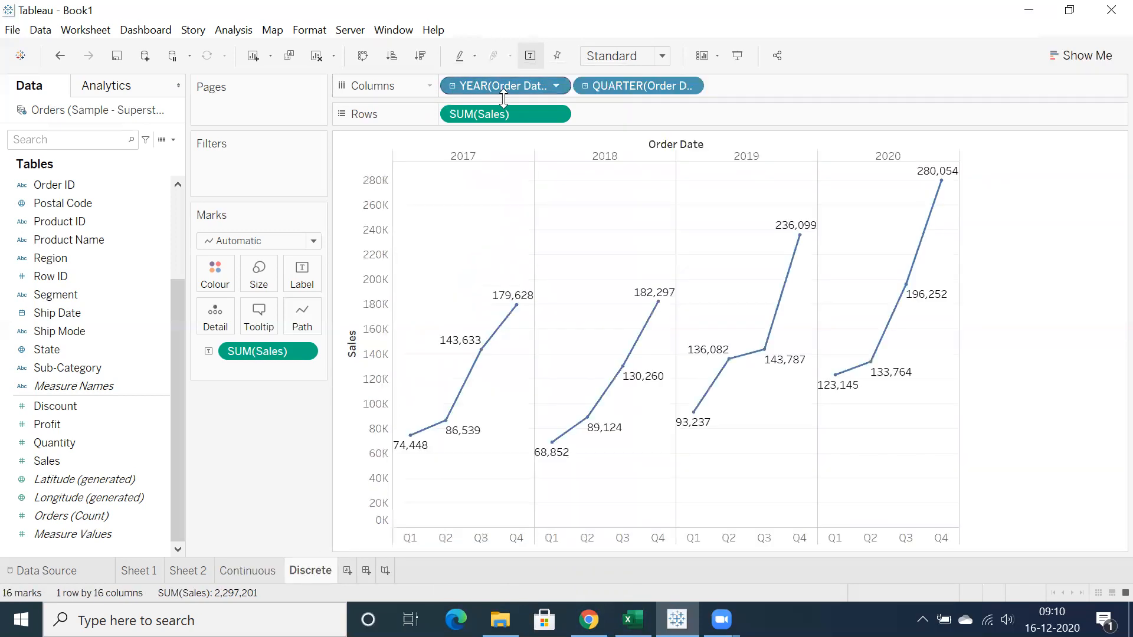
Compare the quarterly Sales lines on both sheets, examining how the line runs from Q4 2017 into Q1 2018 and which date fields are used
left_click(264, 575)
left_click(307, 575)
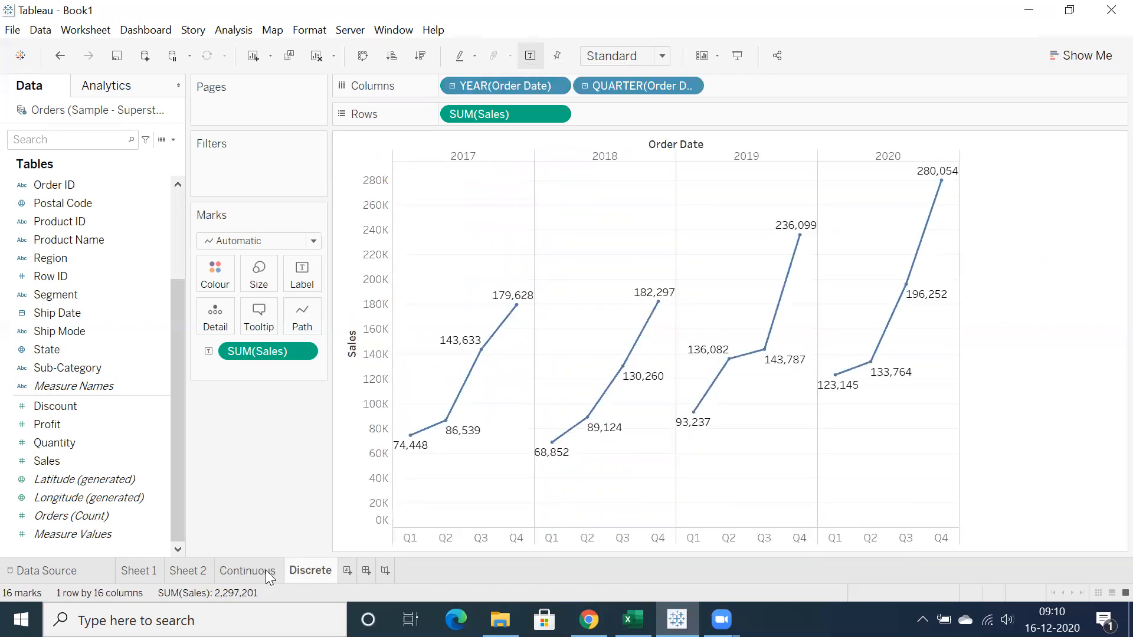
left_click(266, 570)
left_click(314, 575)
left_click(272, 575)
left_click(307, 573)
left_click_drag(553, 440, 517, 306)
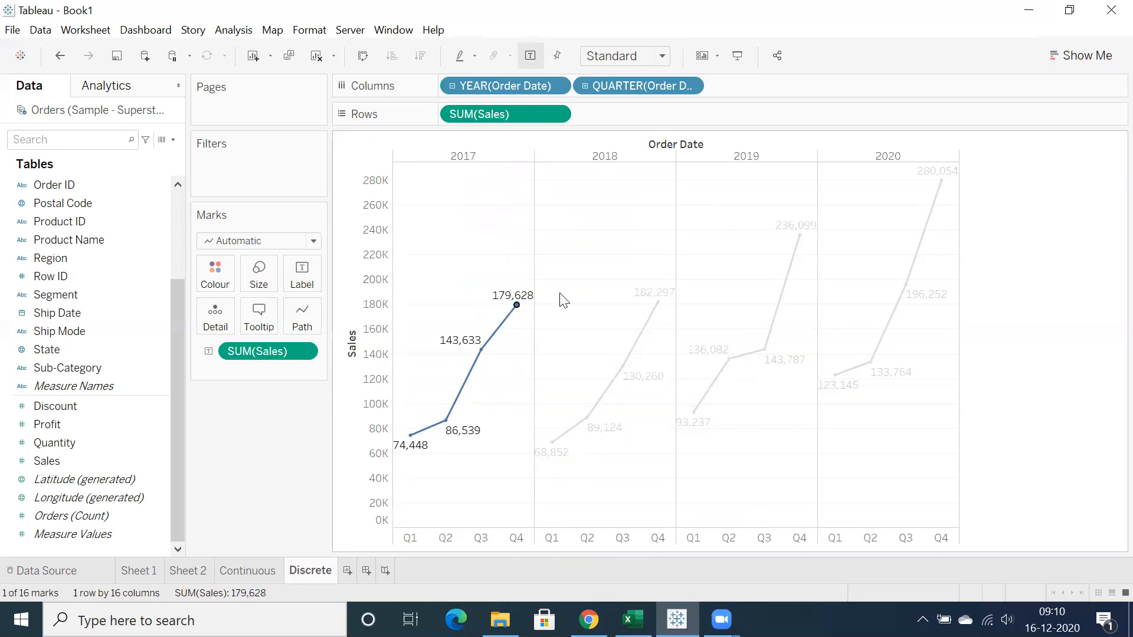
left_click(561, 292)
mouse_move(547, 445)
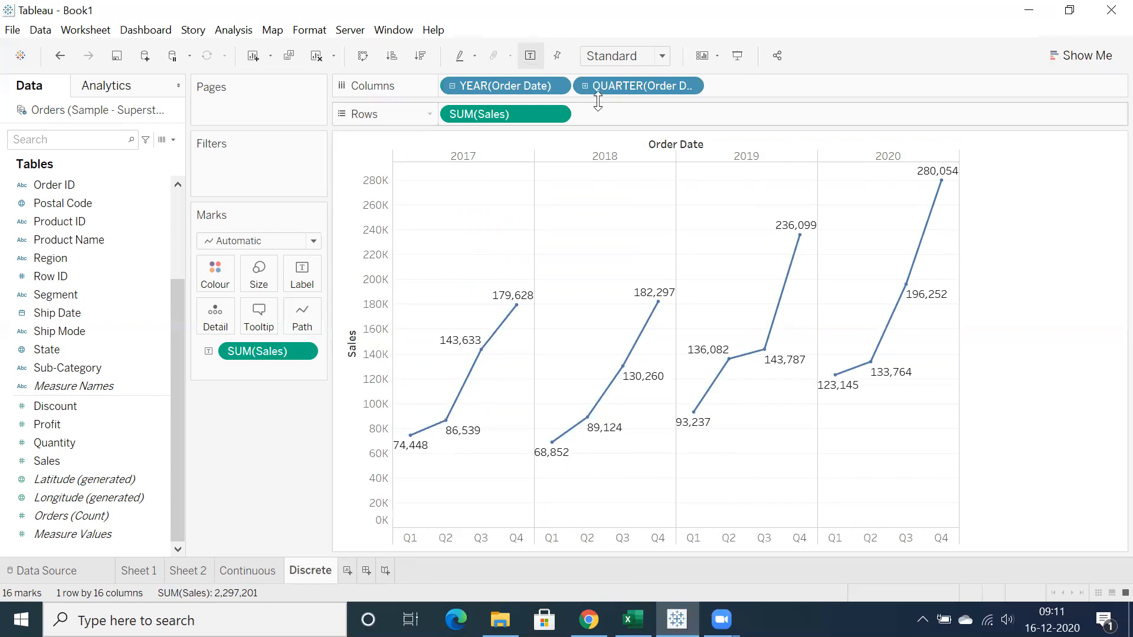
left_click(257, 573)
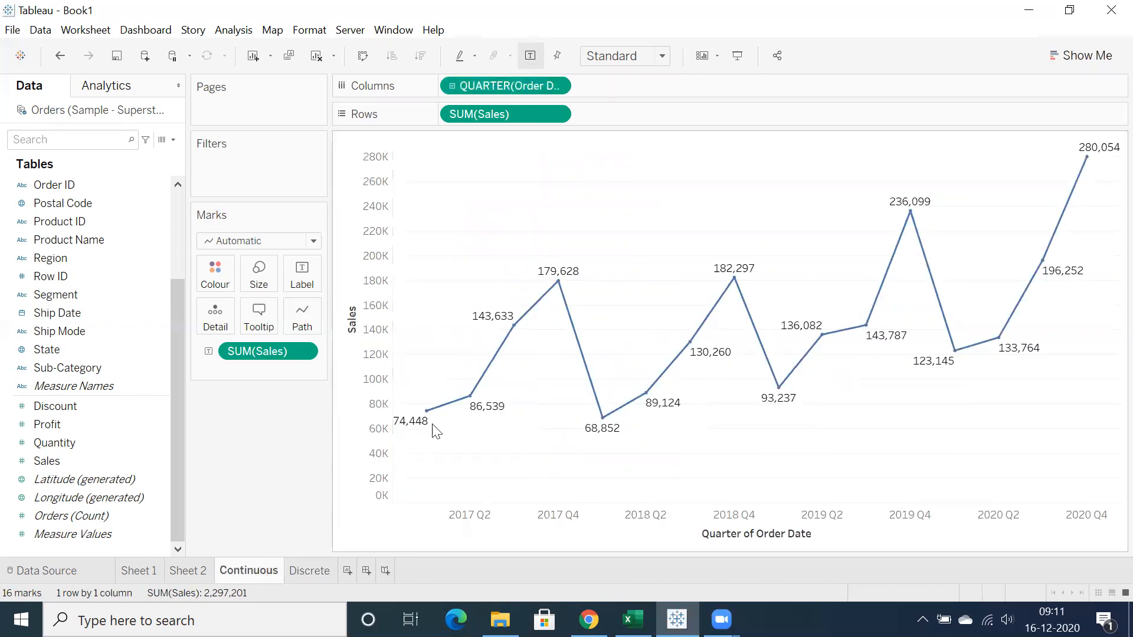
left_click_drag(429, 407, 717, 324)
left_click(297, 572)
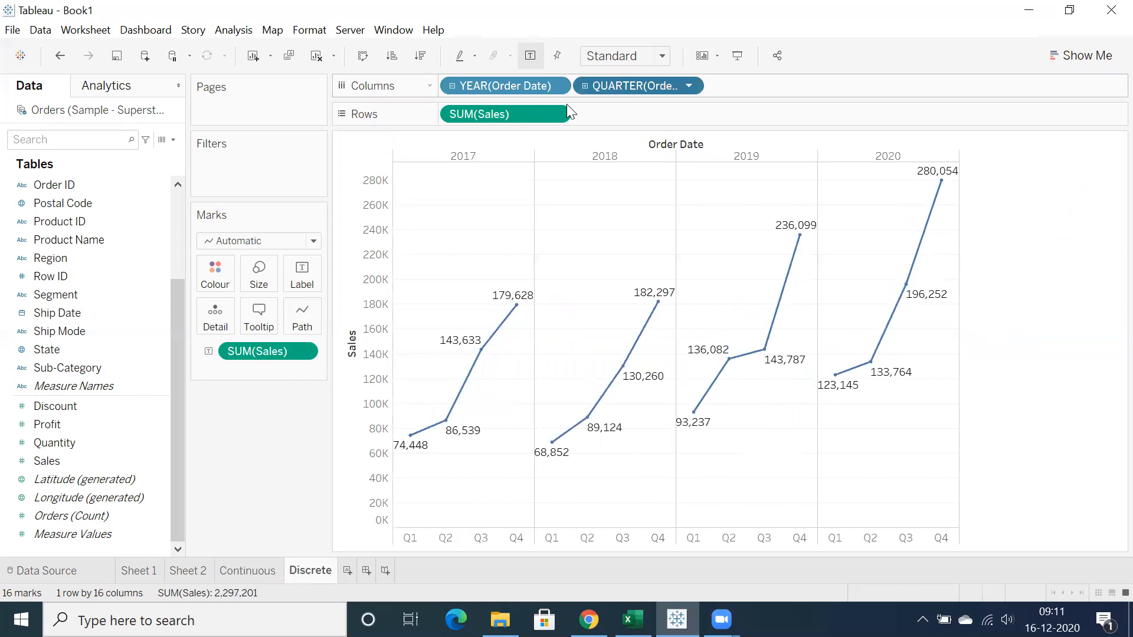
left_click(246, 571)
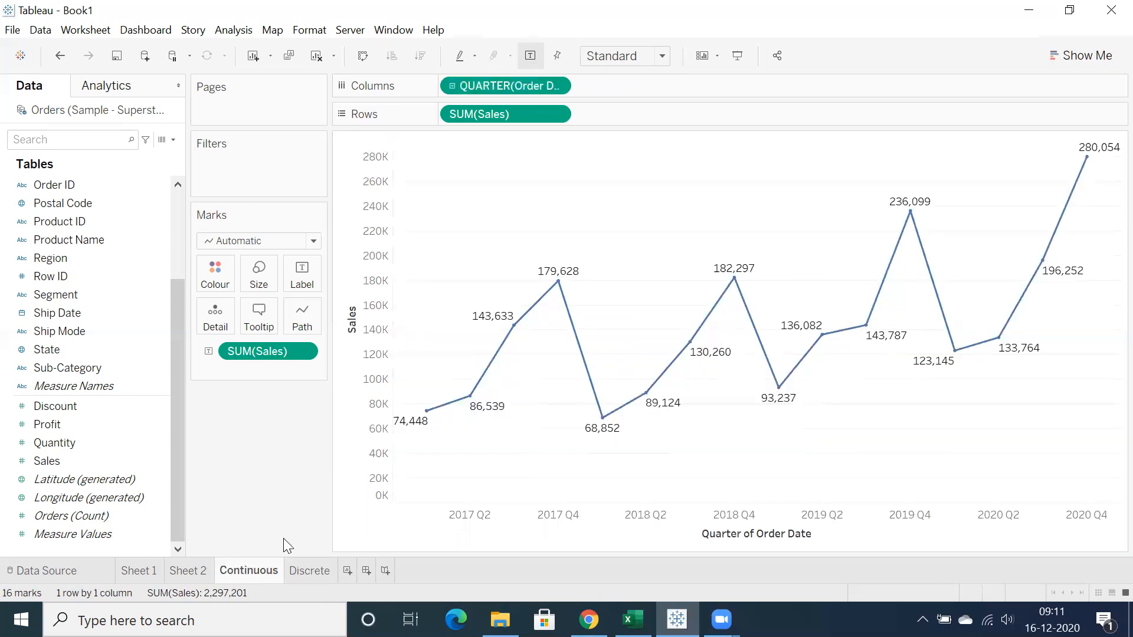
Drill Order Date down from quarter to month on the Discrete sheet and on the Continuous sheet
left_click(309, 572)
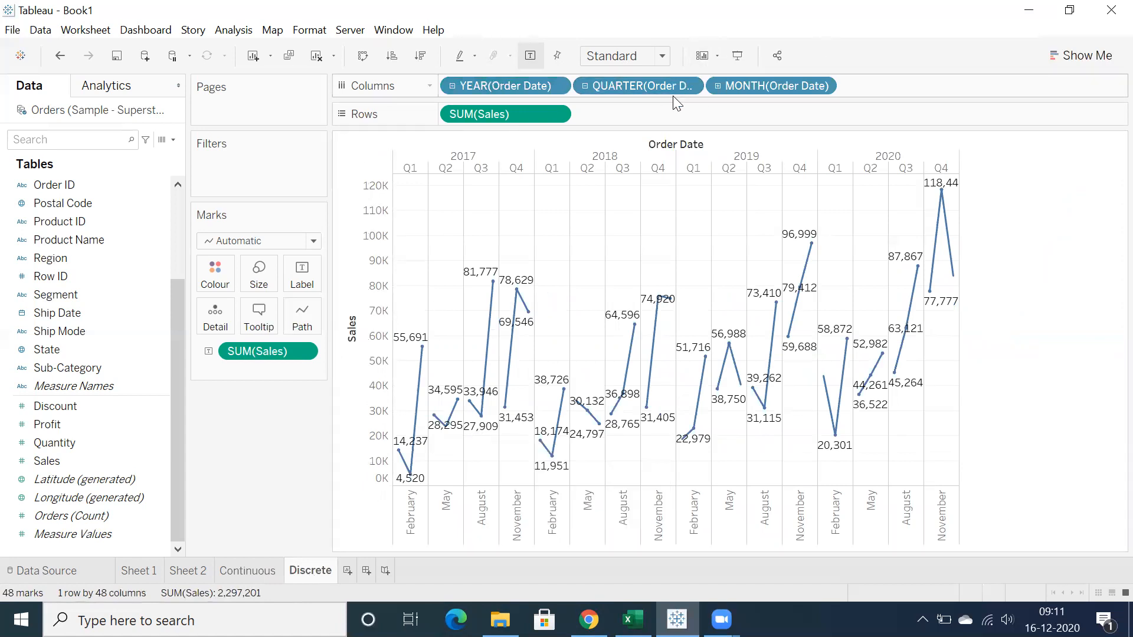
mouse_move(405, 453)
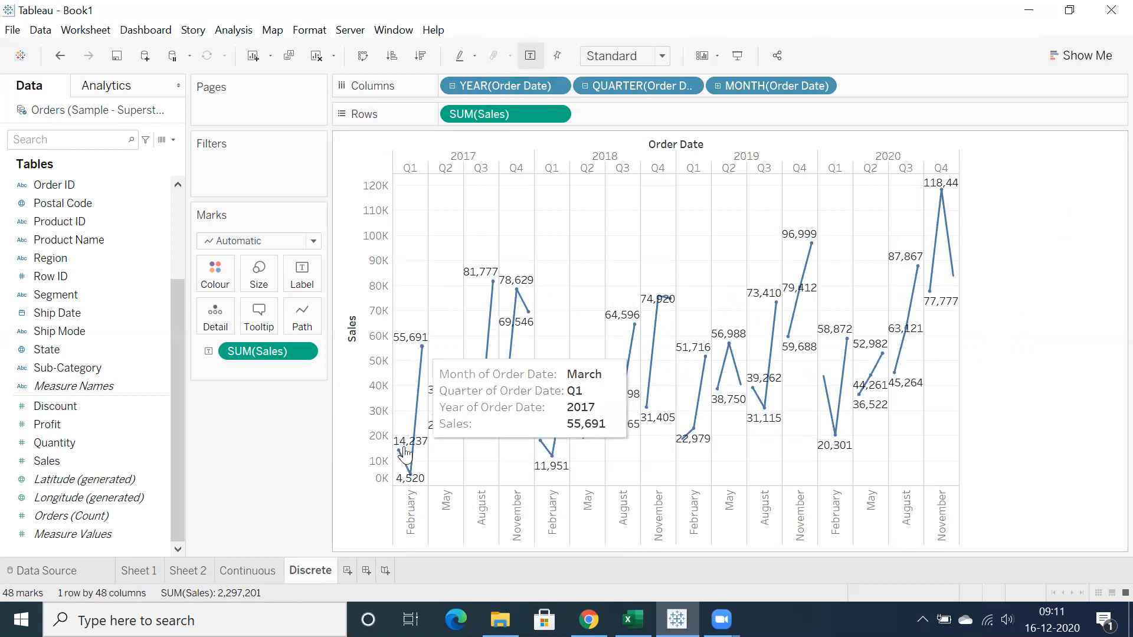
left_click(254, 573)
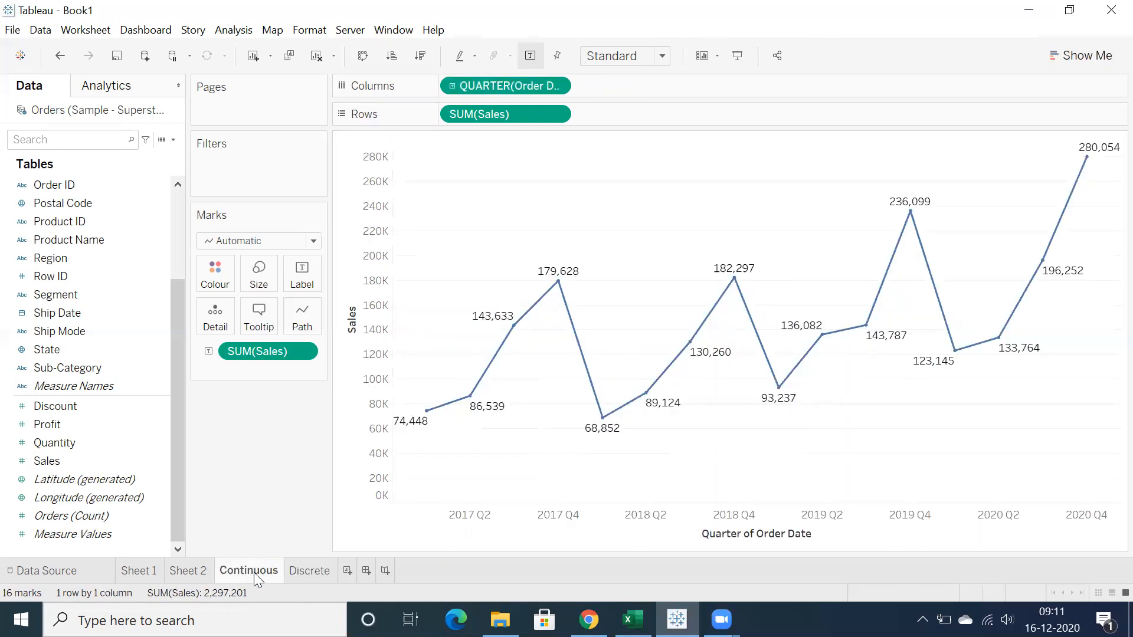
left_click(452, 87)
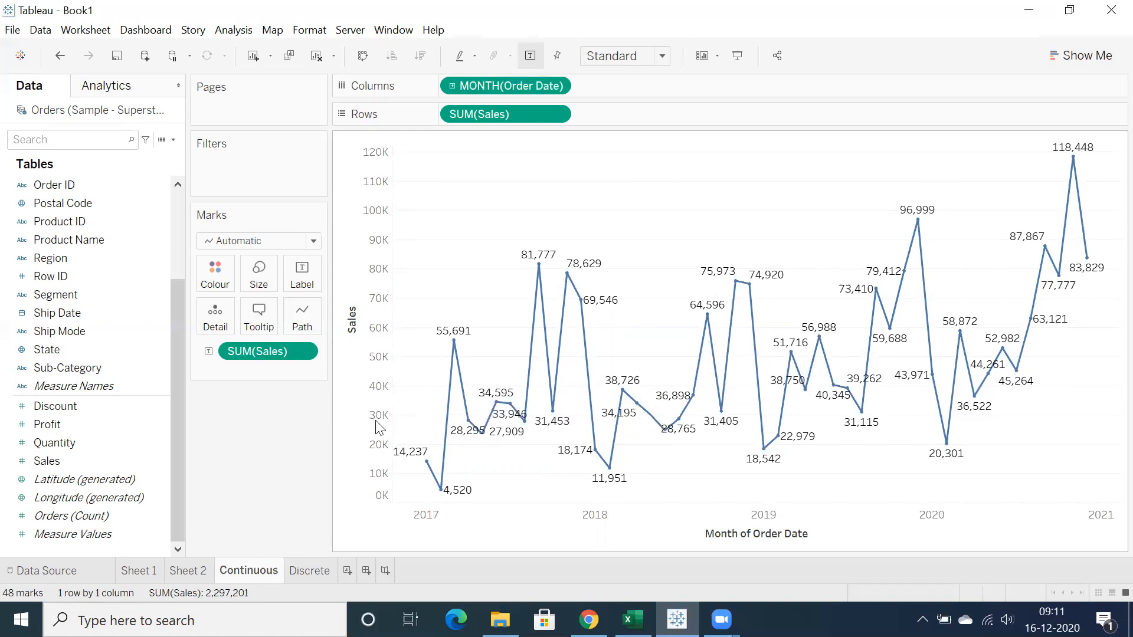
left_click(319, 571)
Examine the Sub-Category field's available options on Sheet 2
left_click(189, 571)
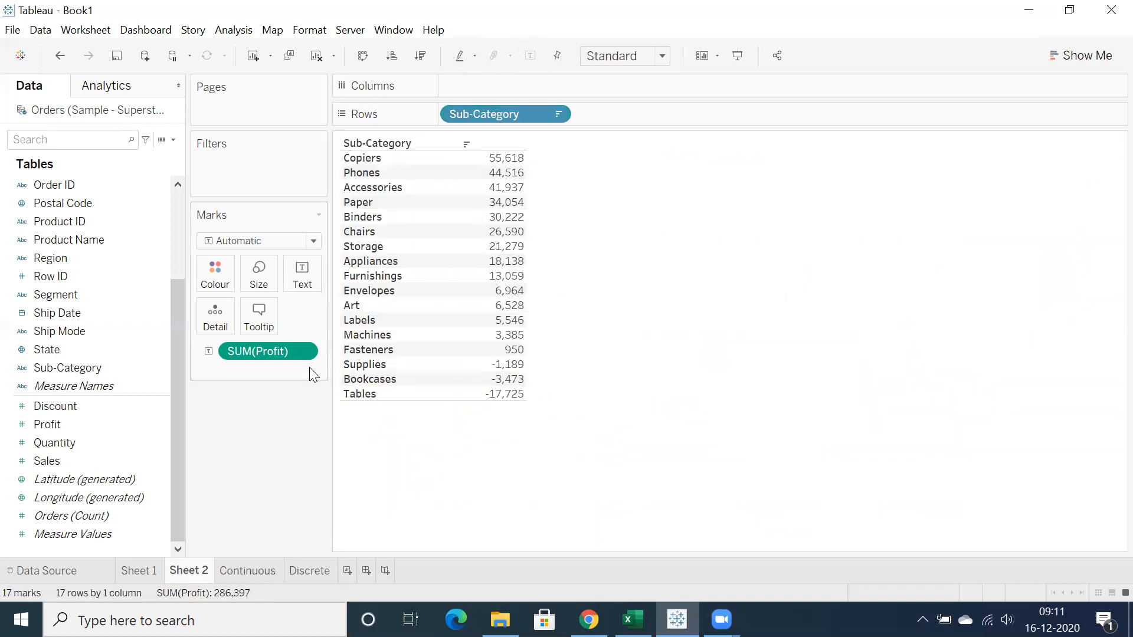
left_click(56, 313)
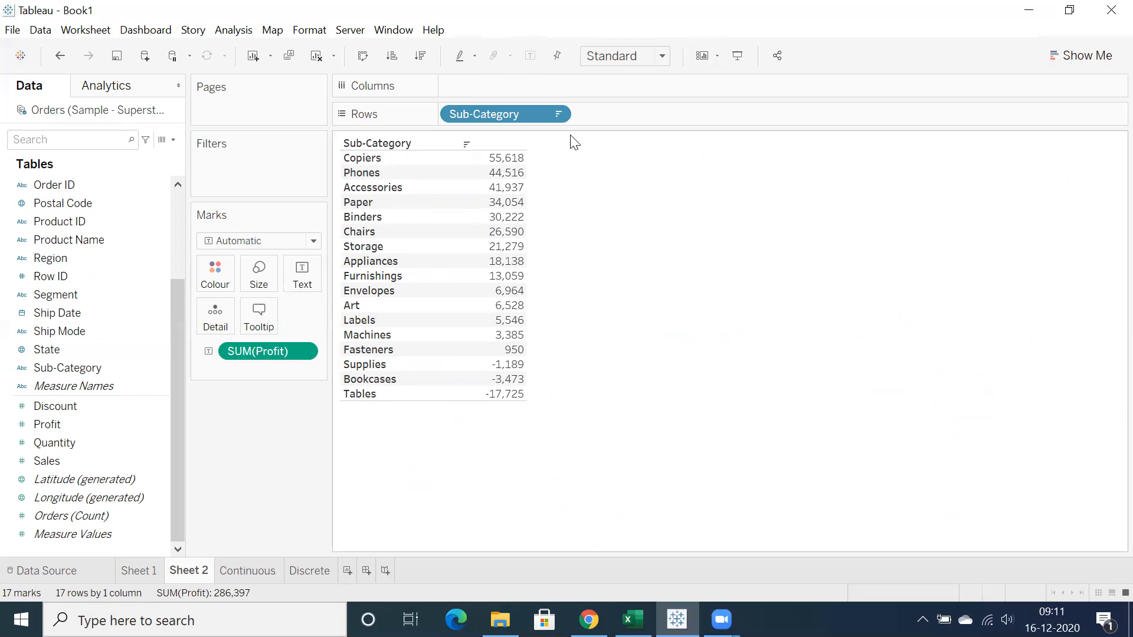
left_click(556, 114)
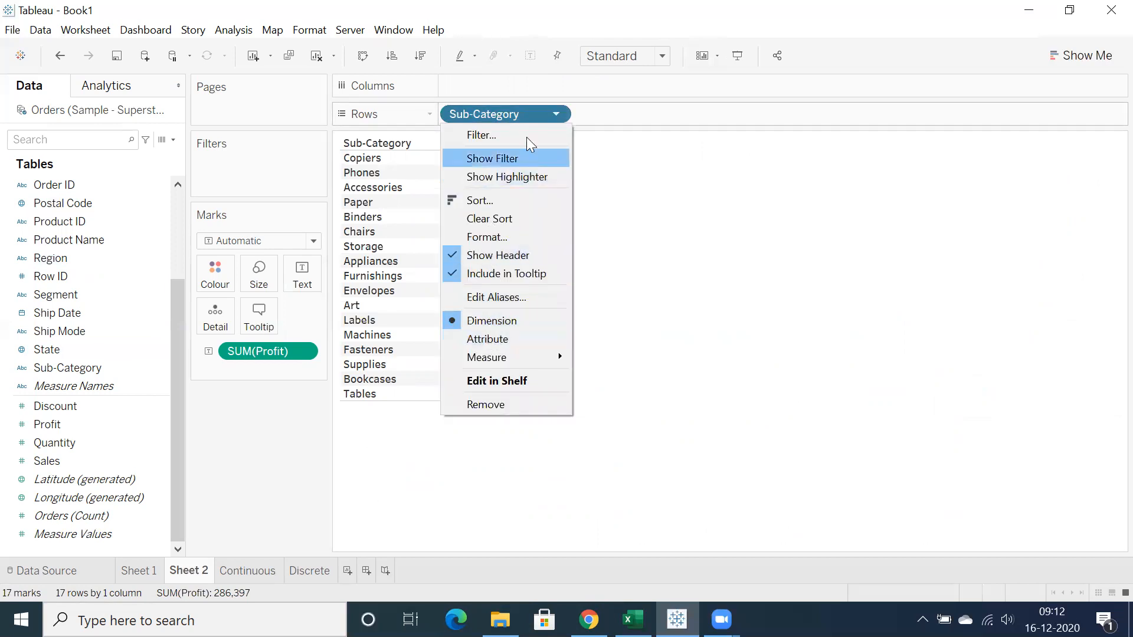
left_click(606, 185)
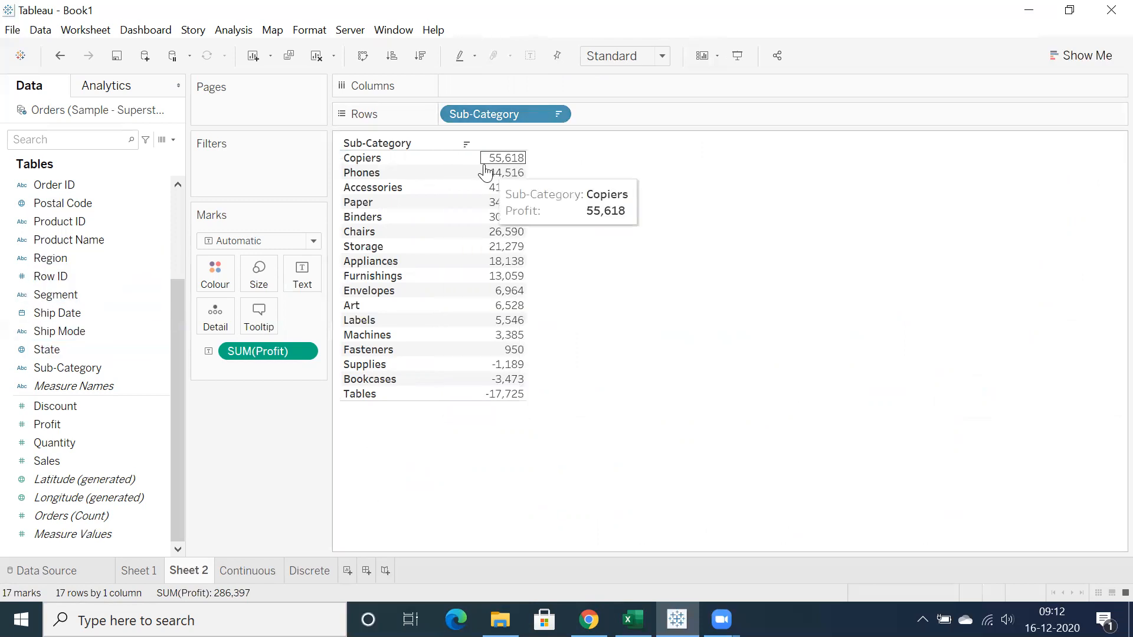
Convert the sum of Profit on Sheet 2 to discrete and move it to the rows after Sub-Category
left_click(302, 353)
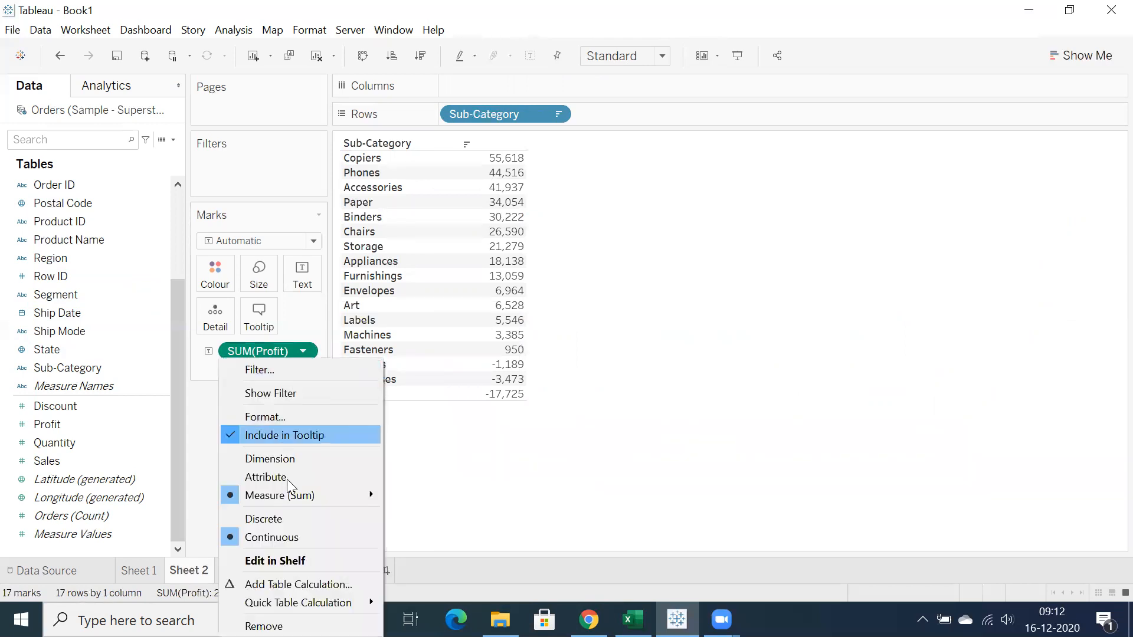
left_click(265, 519)
left_click_drag(279, 346, 700, 107)
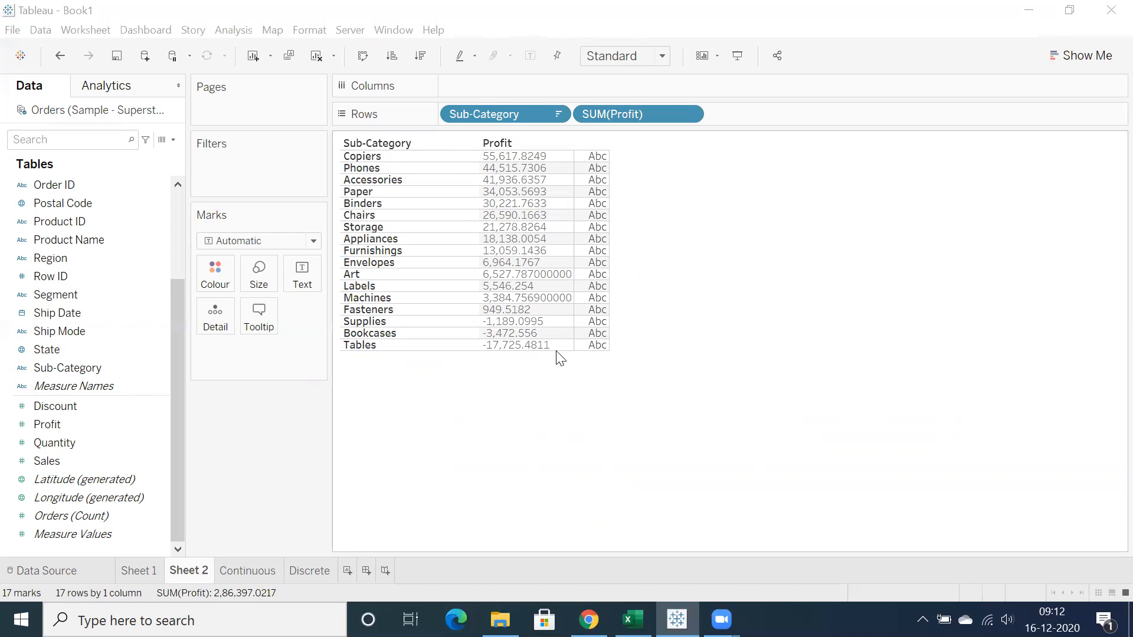
Fit the Sub-Category table to the window height and add the sum of Profit as text values beside the discrete Profit column
left_click_drag(561, 350, 564, 398)
left_click(618, 59)
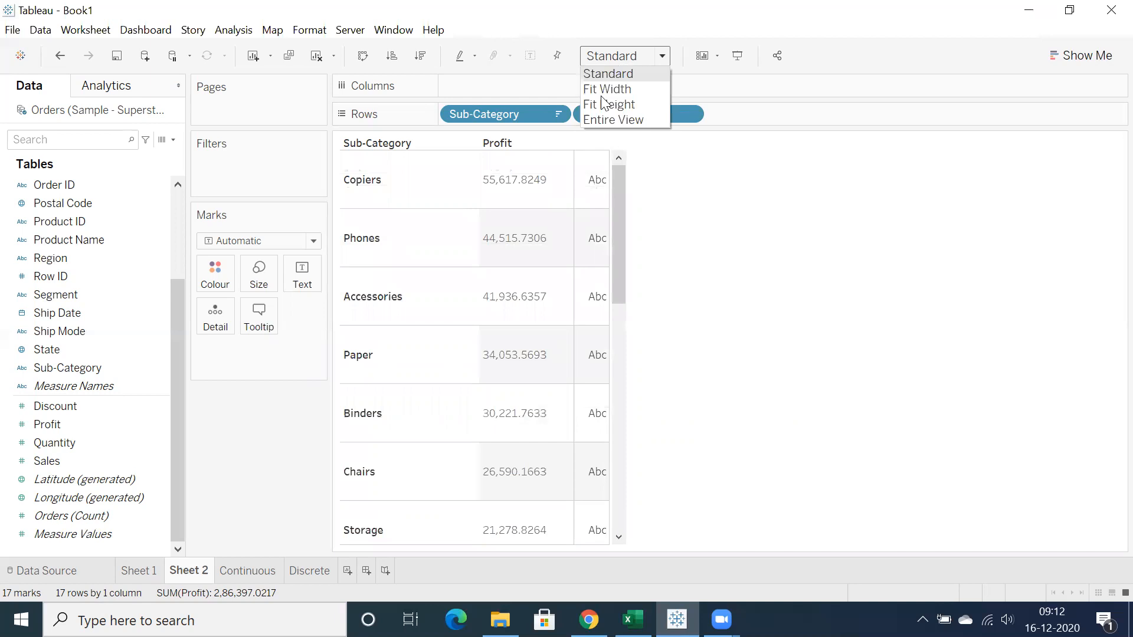
left_click(606, 130)
left_click(624, 59)
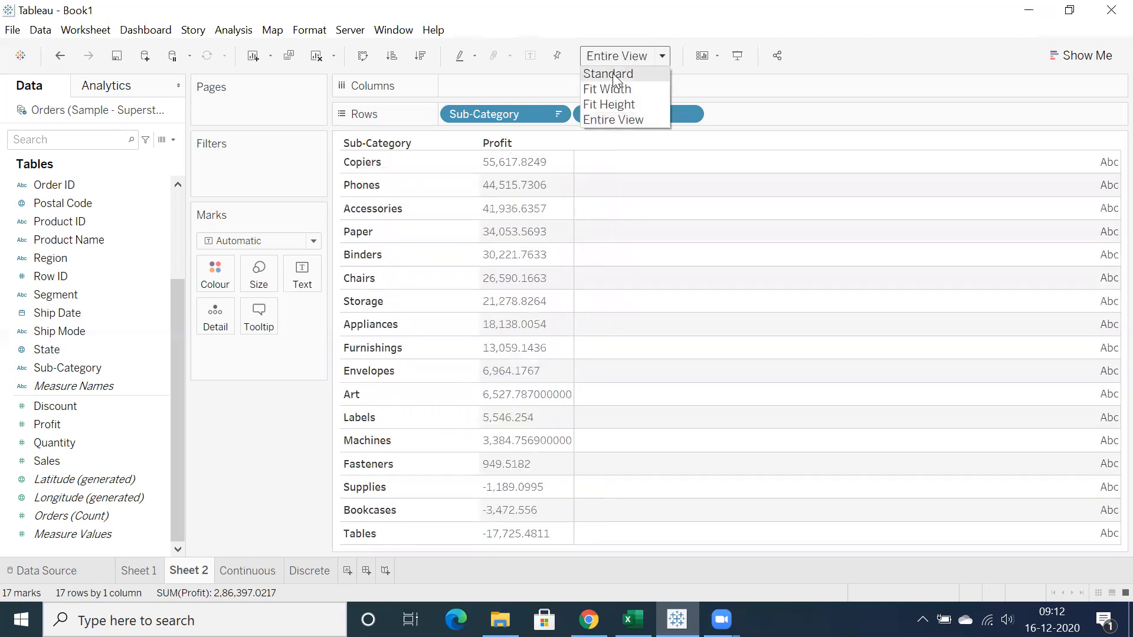
left_click(610, 104)
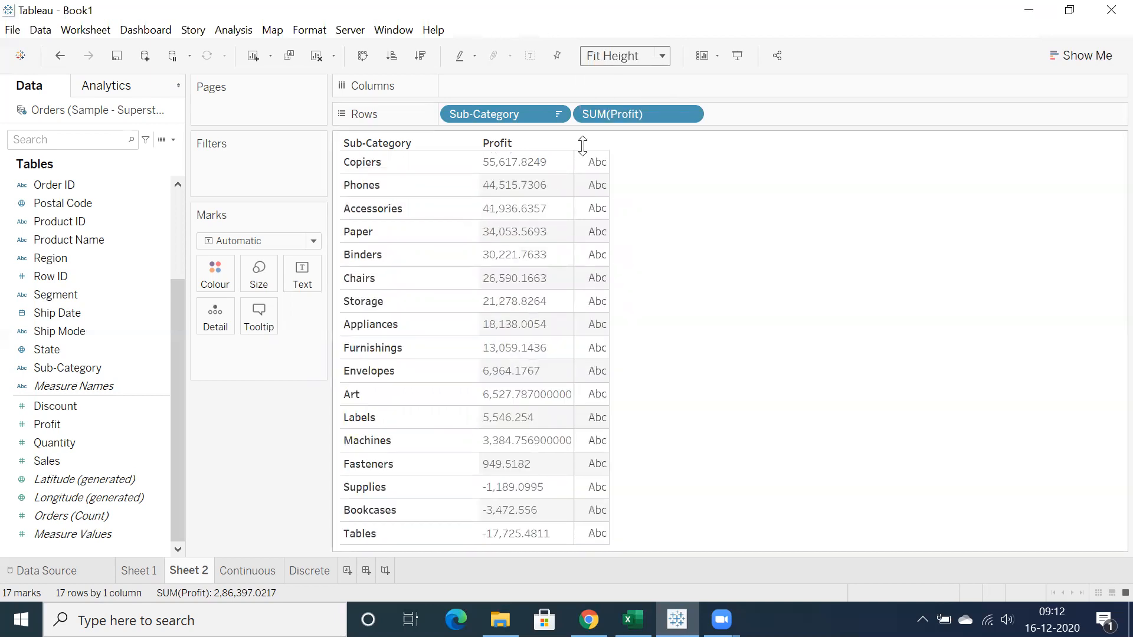
left_click(47, 426)
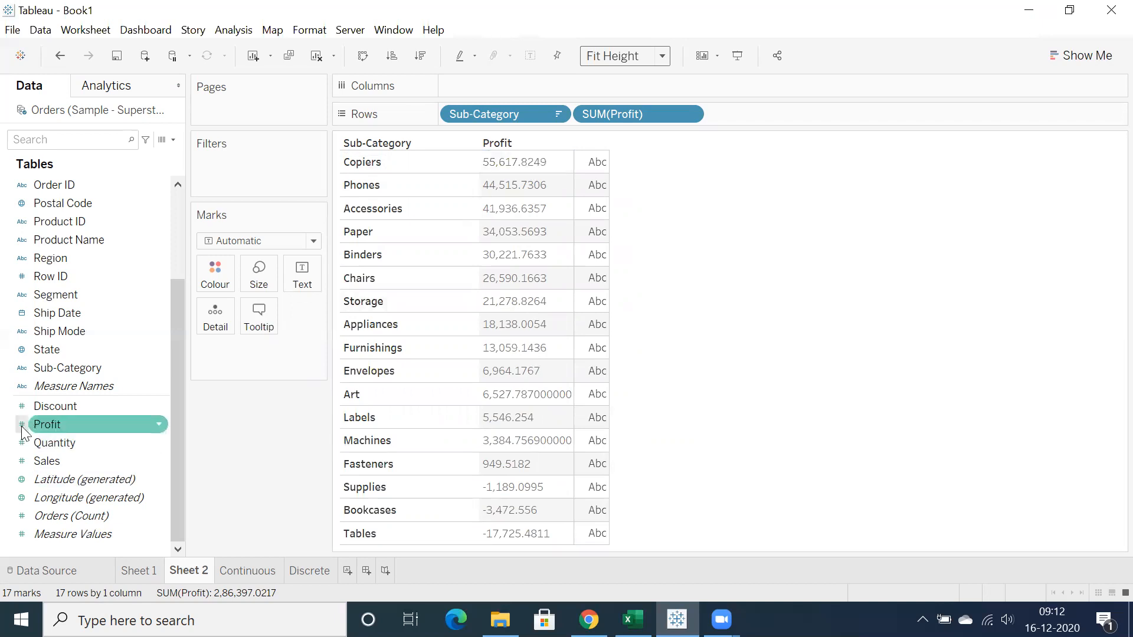
left_click_drag(47, 426, 598, 161)
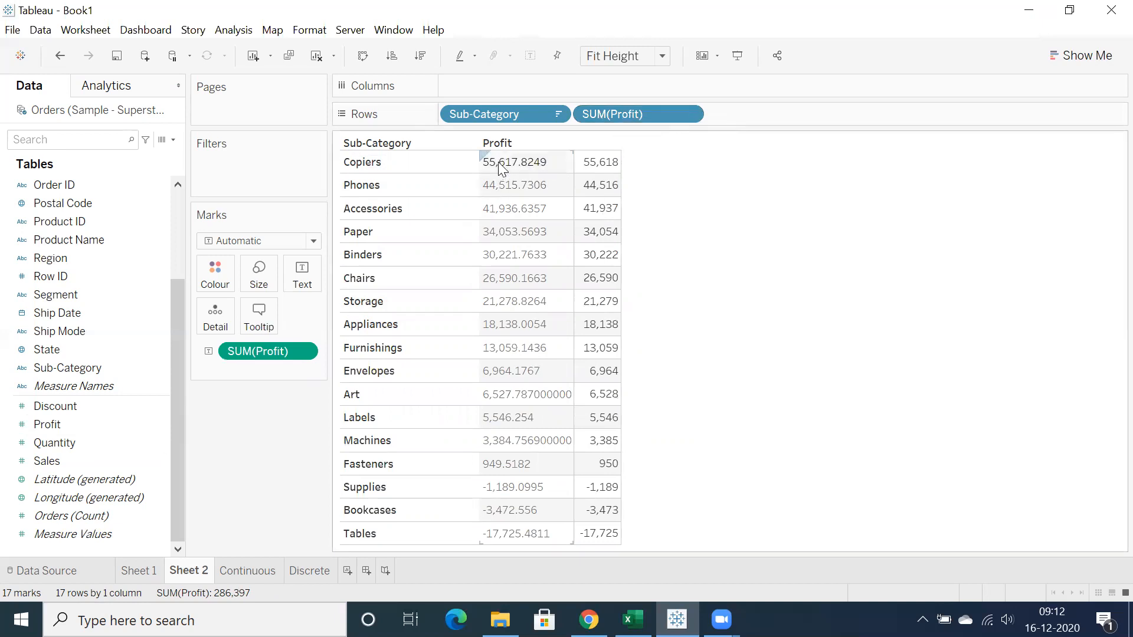
Format the discrete Profit field with Number (Standard) for its header and Number (Custom) with four decimal places for its pane
left_click(688, 115)
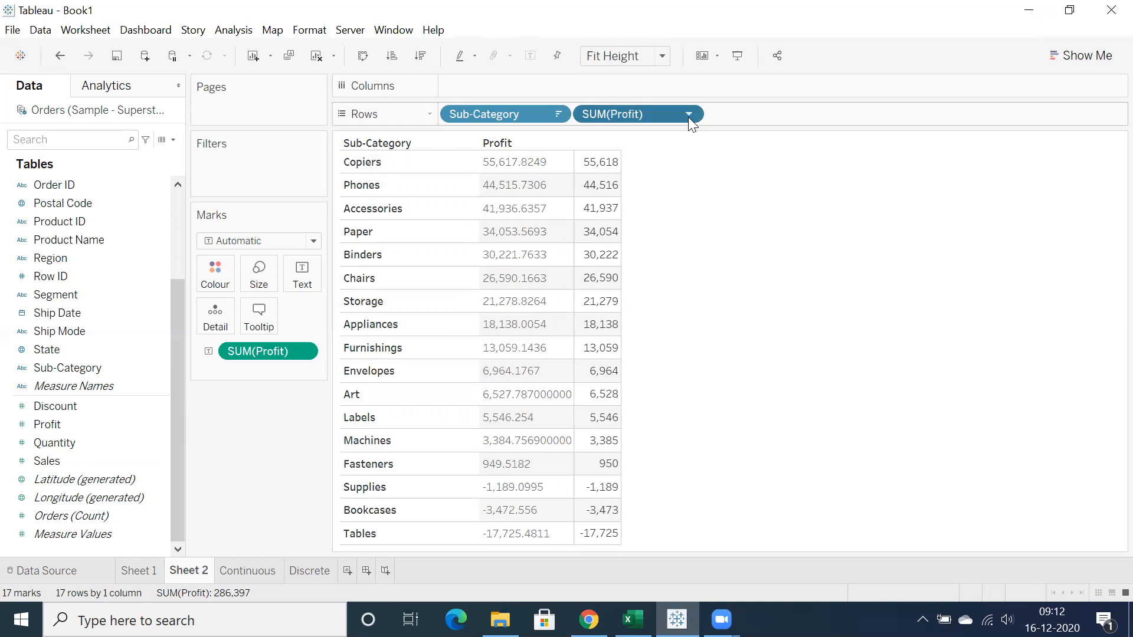
left_click(641, 219)
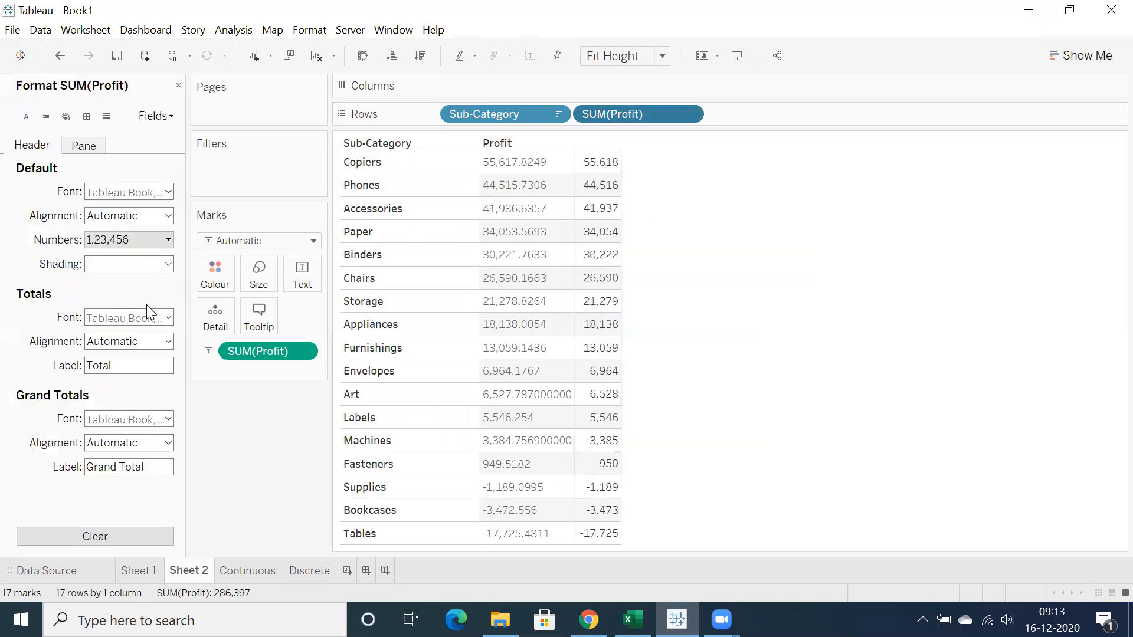
left_click(96, 238)
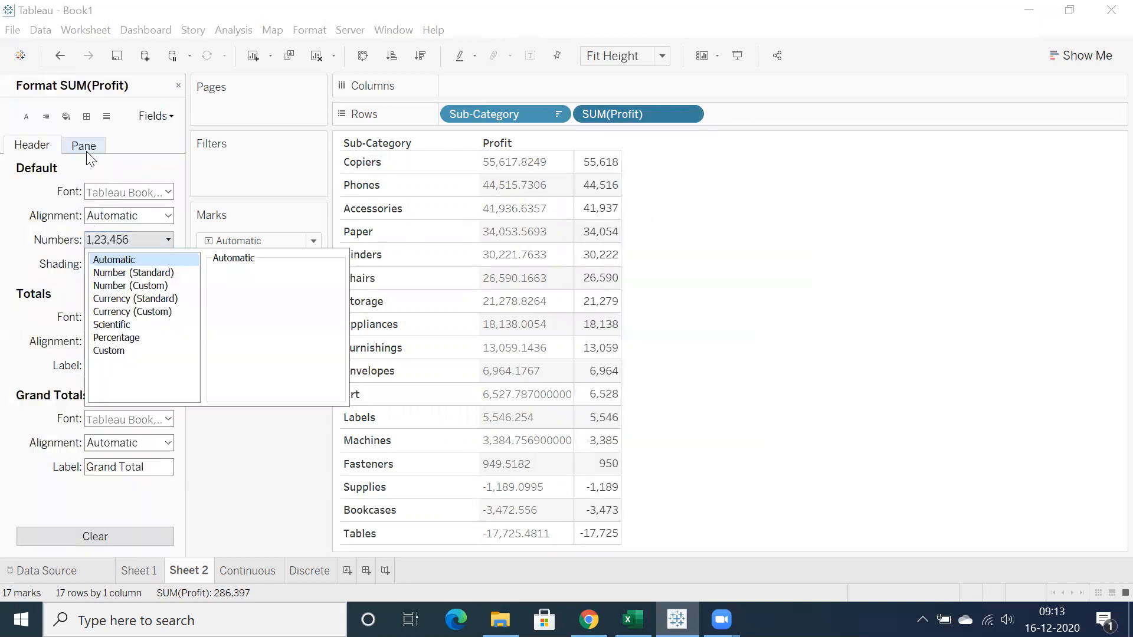
left_click(113, 272)
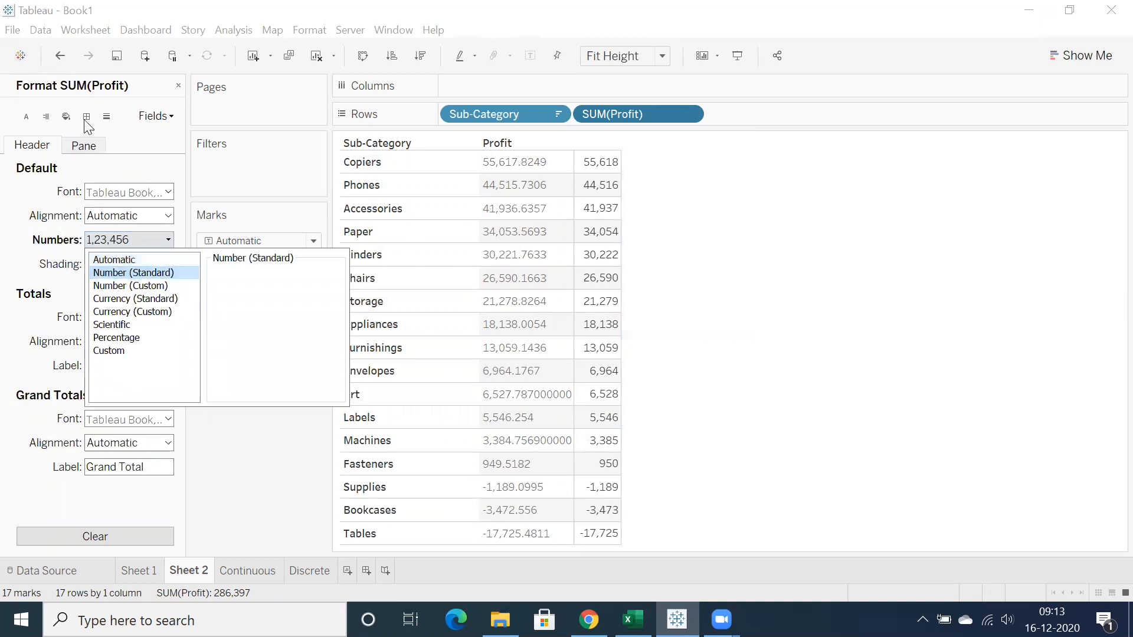
left_click(83, 147)
left_click(83, 146)
left_click(118, 240)
left_click(114, 273)
left_click(118, 286)
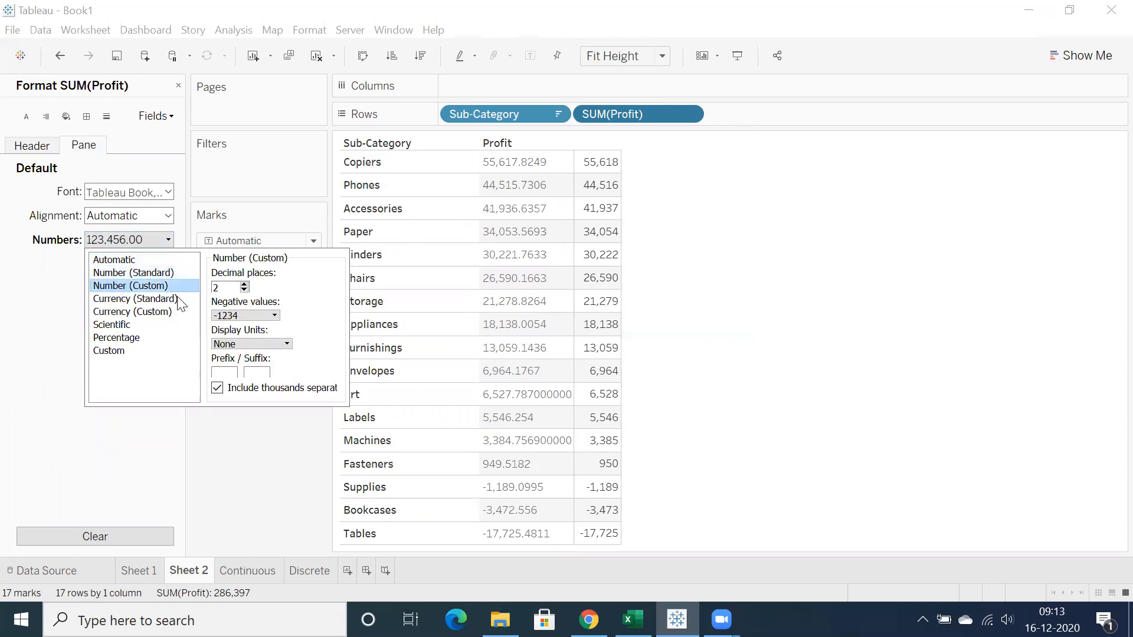
left_click(131, 413)
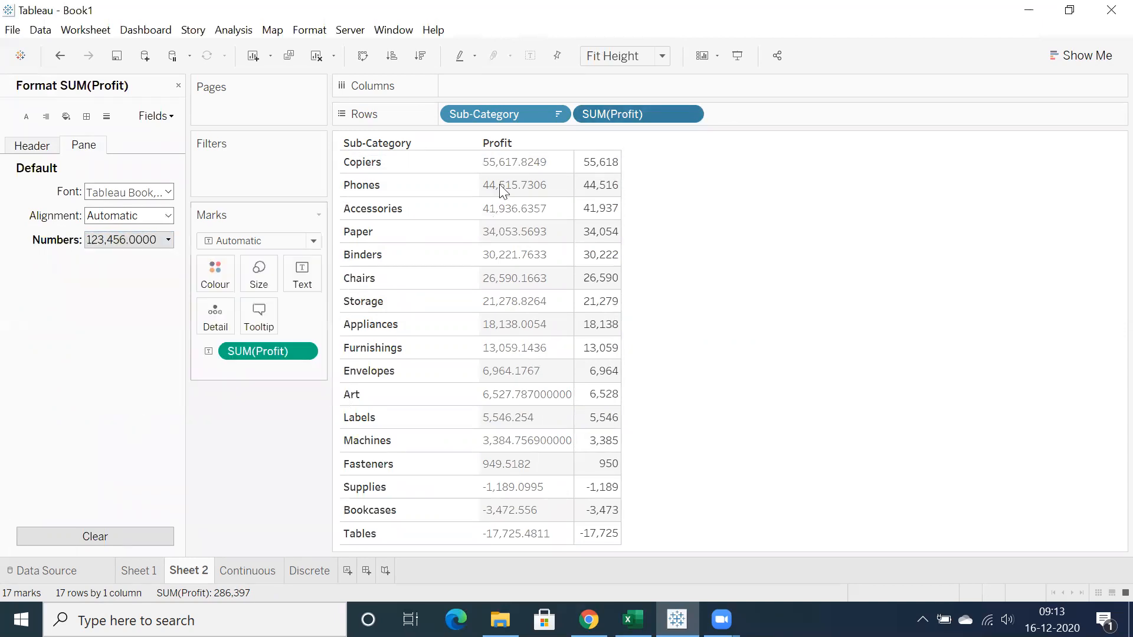
Set the discrete Profit field's header numbers to Number (Custom) with 0 decimal places and close the formatting options
left_click(36, 147)
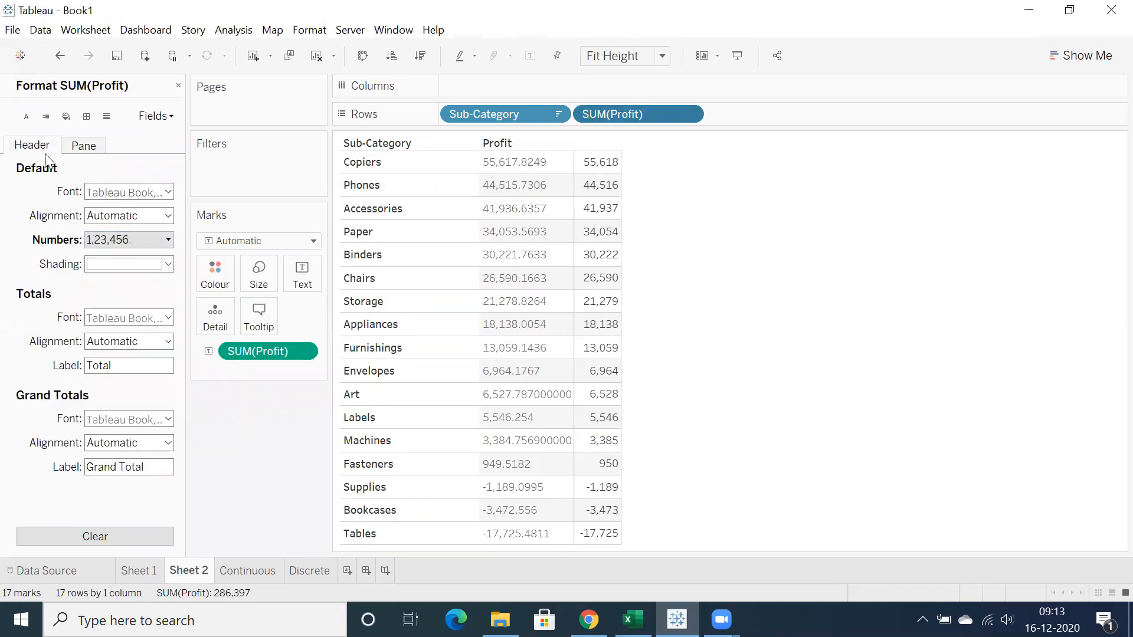
left_click(135, 242)
left_click(125, 258)
left_click(187, 287)
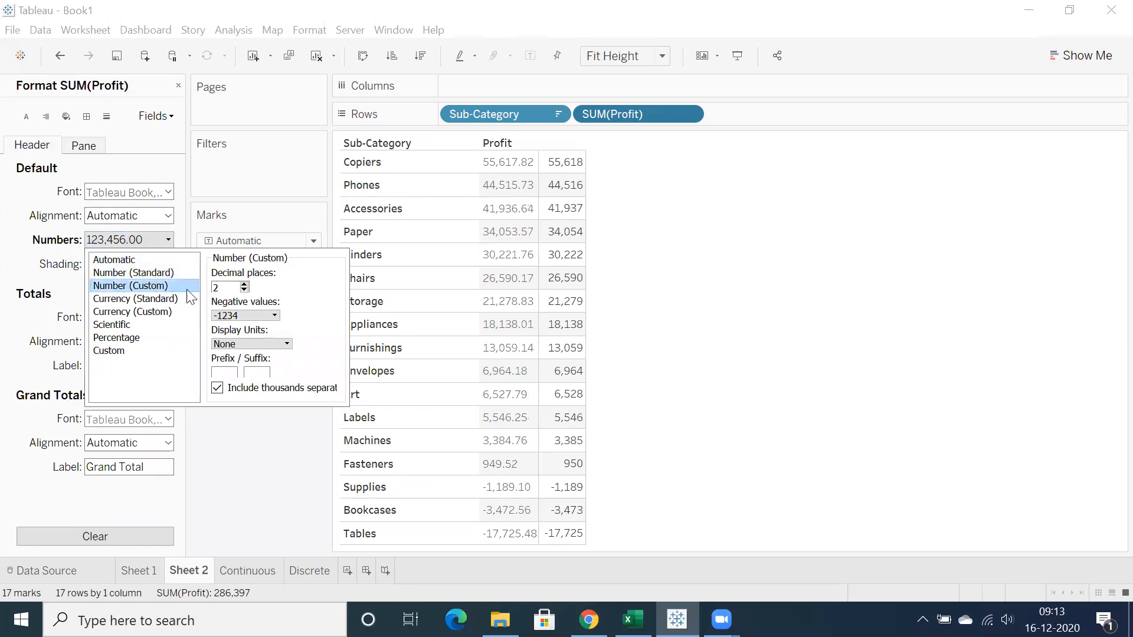
left_click(245, 285)
left_click(245, 285)
left_click(245, 290)
left_click(245, 290)
left_click(245, 290)
left_click(245, 291)
left_click(657, 230)
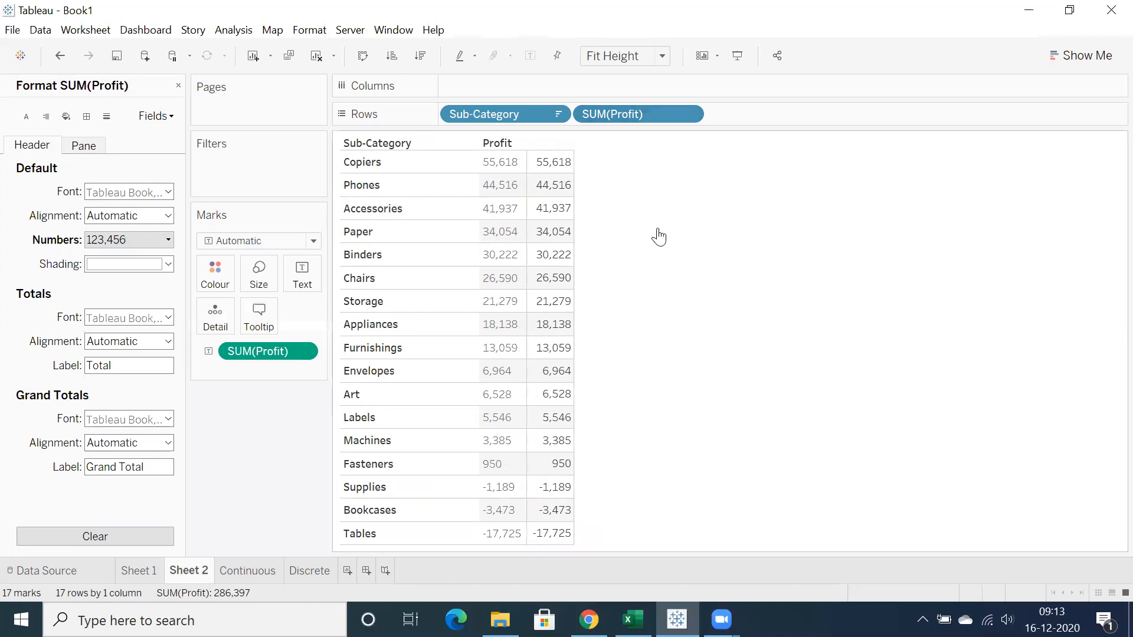
left_click(178, 85)
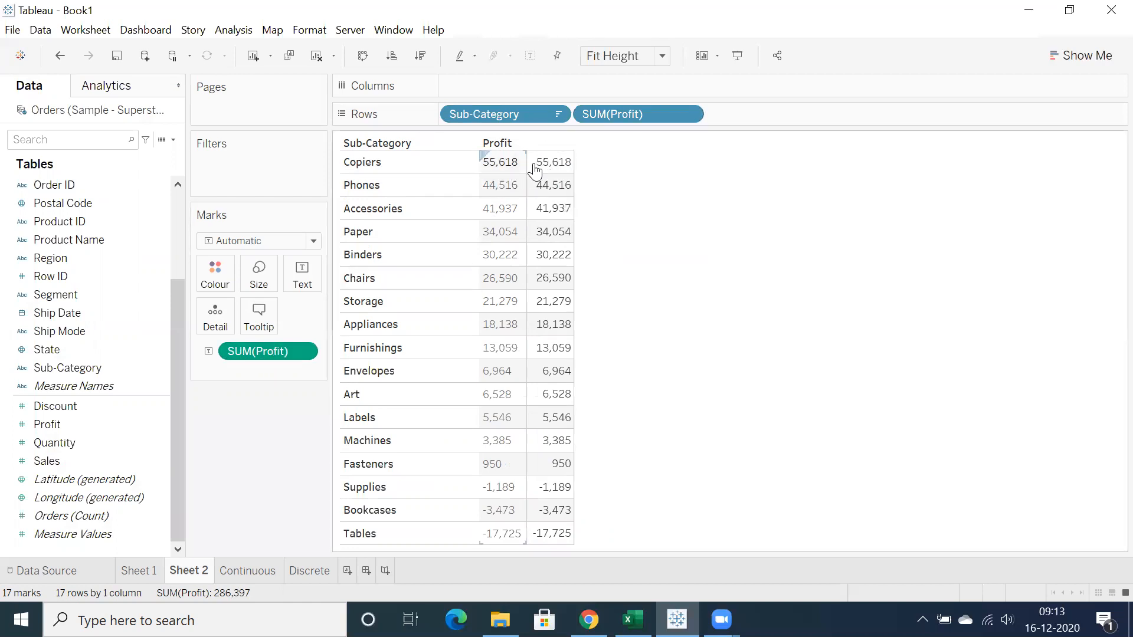
Compare the discrete Profit column with the text values beside it and check the row field's Discrete and Continuous options
left_click_drag(500, 162, 540, 512)
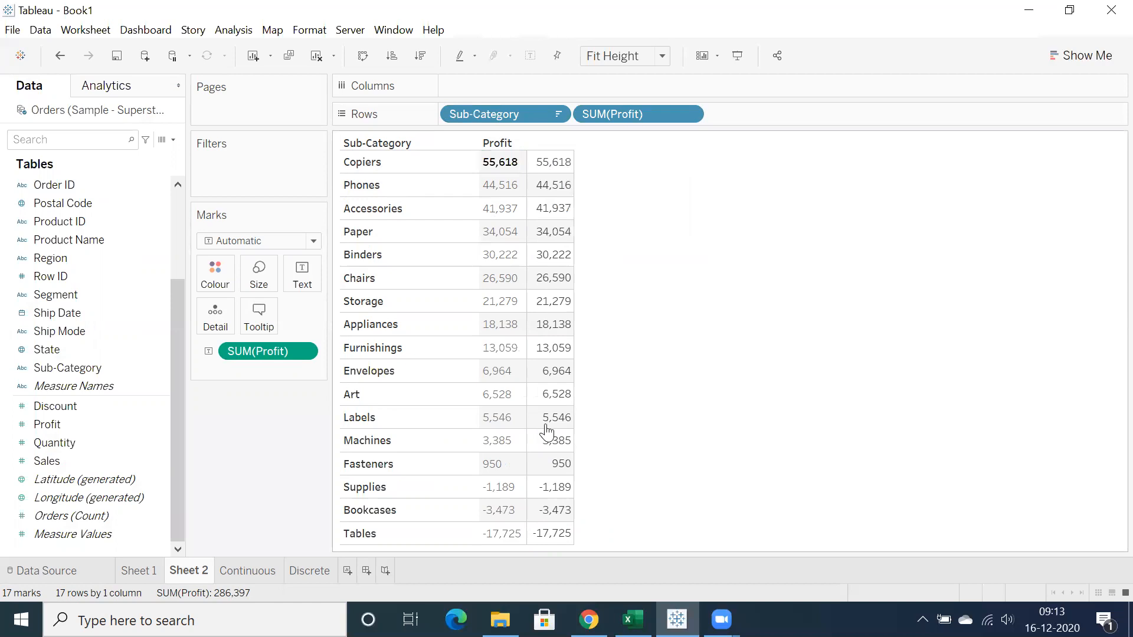
left_click(597, 188)
left_click(519, 162)
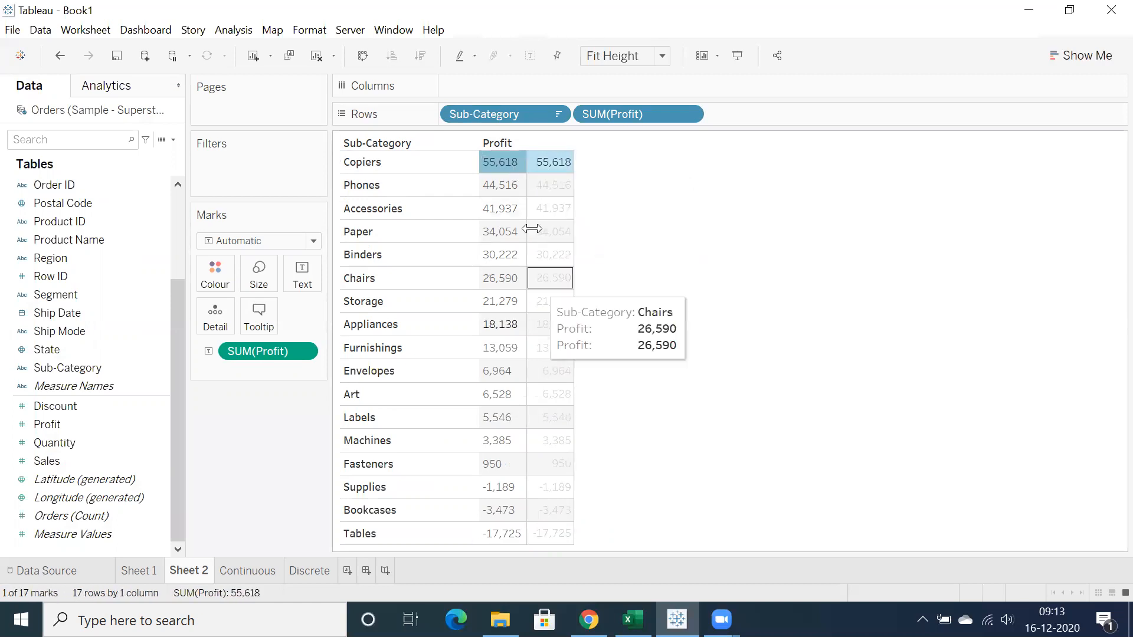
left_click(688, 114)
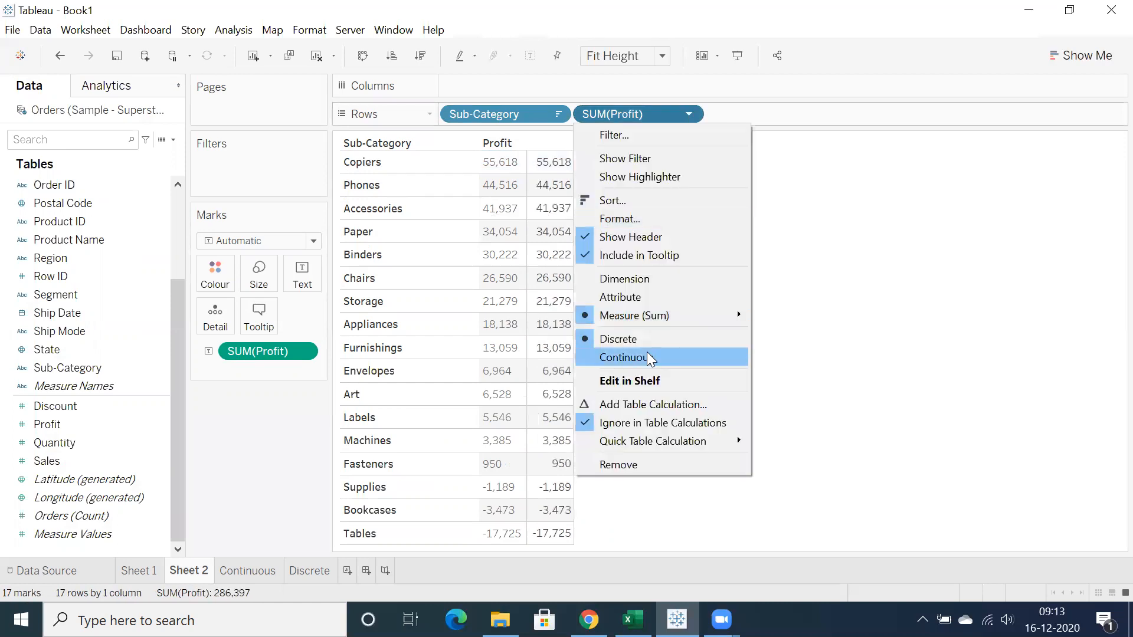
left_click(845, 262)
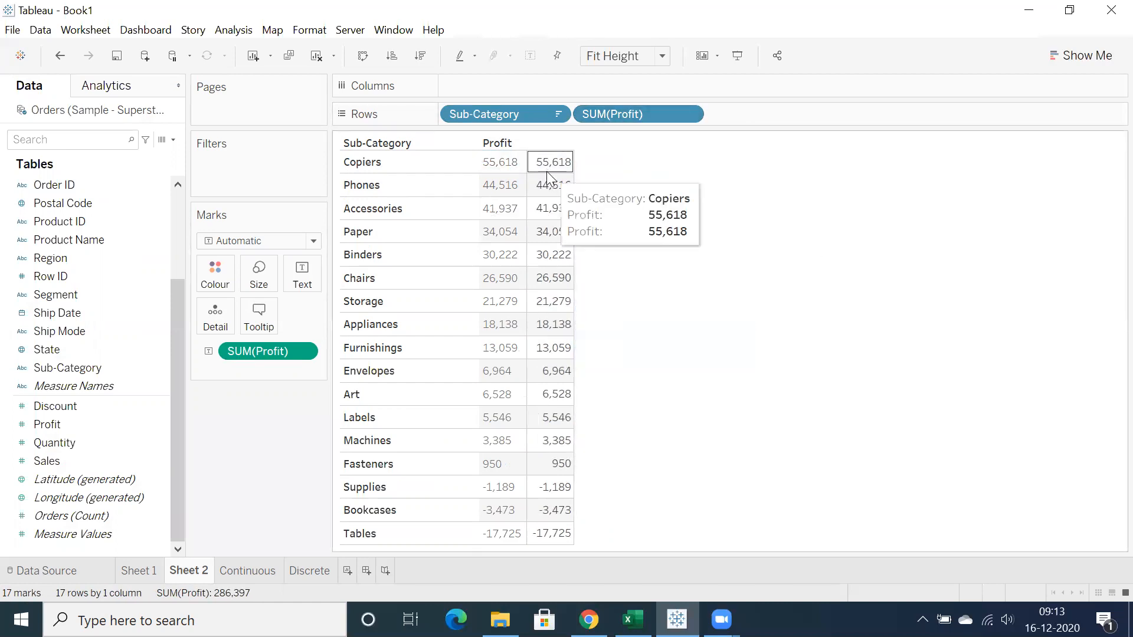
Remove the sum of Profit from the text marks and narrow the table's Sub-Category column
left_click_drag(273, 348, 258, 515)
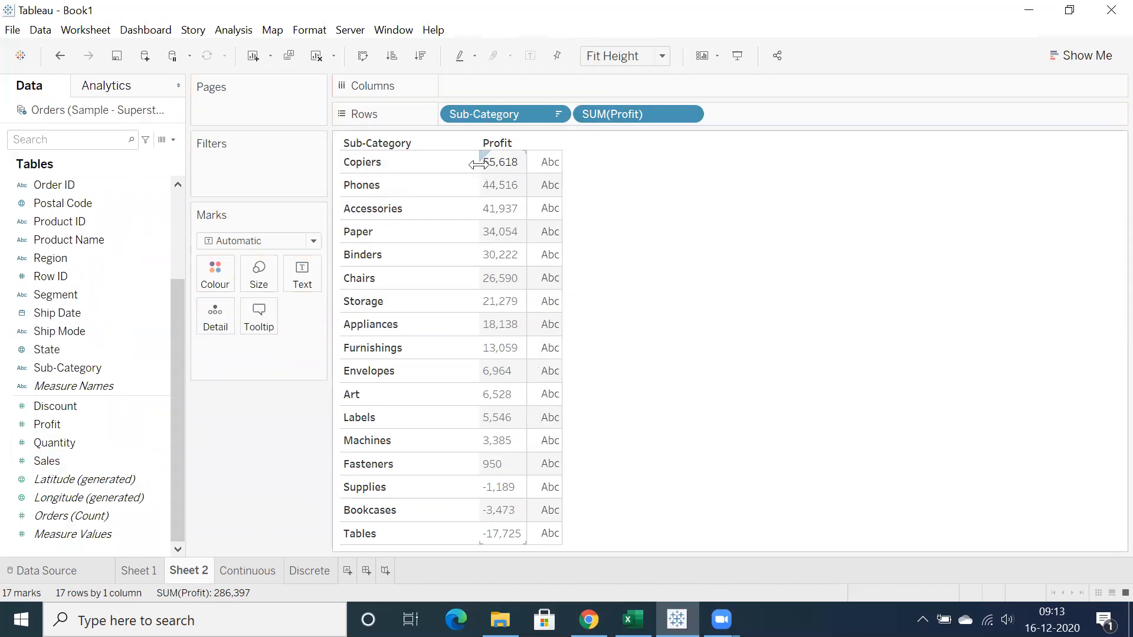
left_click_drag(460, 171, 438, 171)
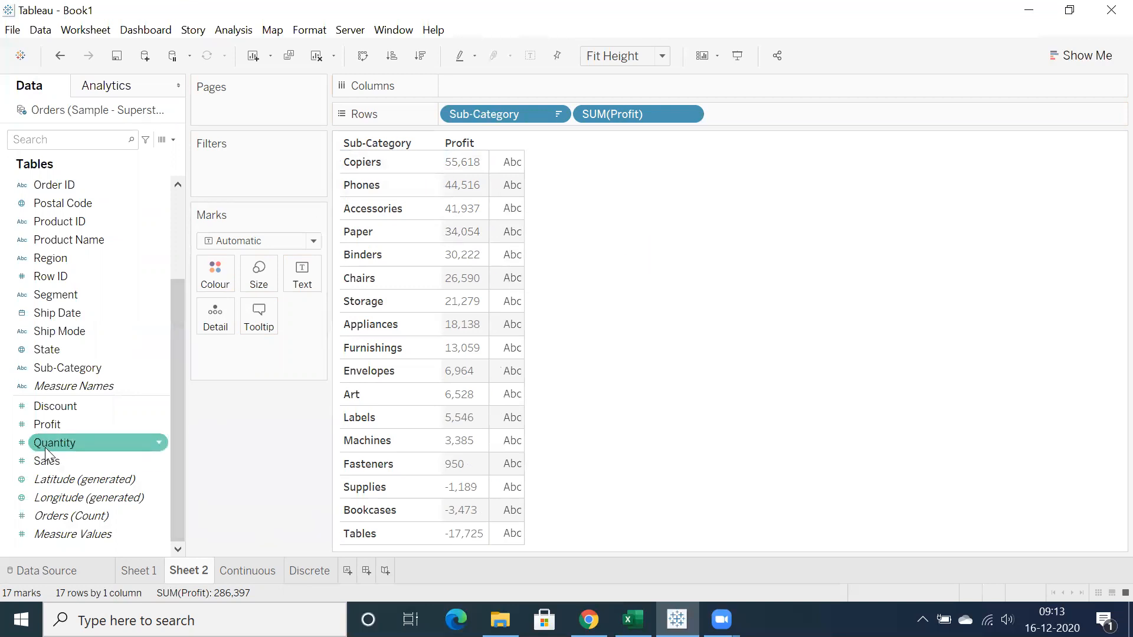
Add the sums of Sales and Profit as text values beside the discrete Profit column, and remove both again
double_click(47, 462)
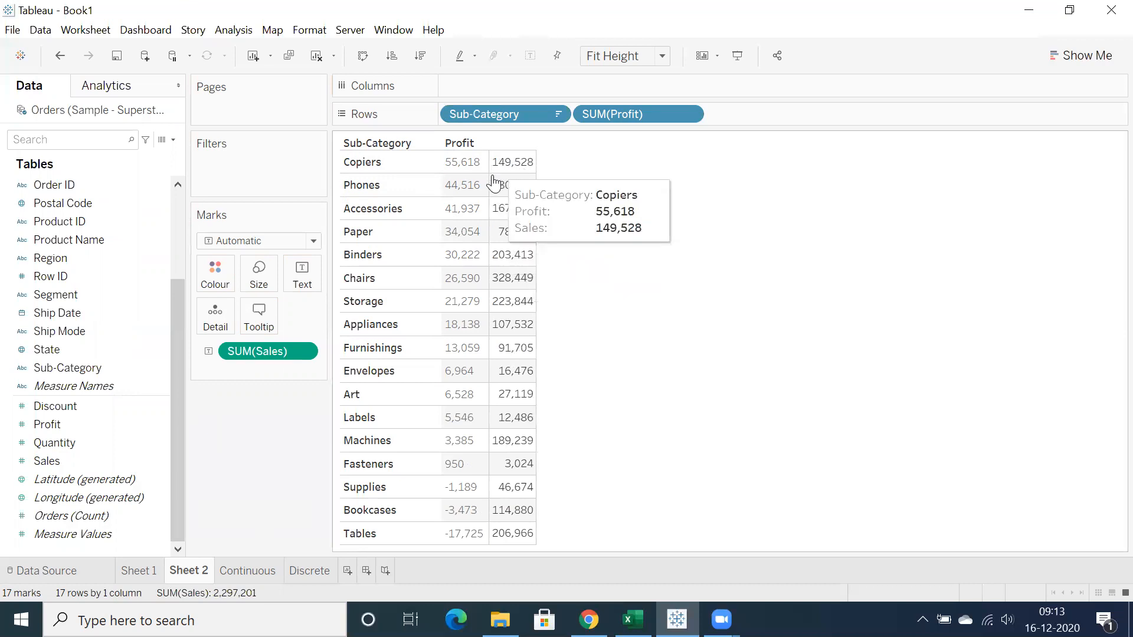
double_click(48, 426)
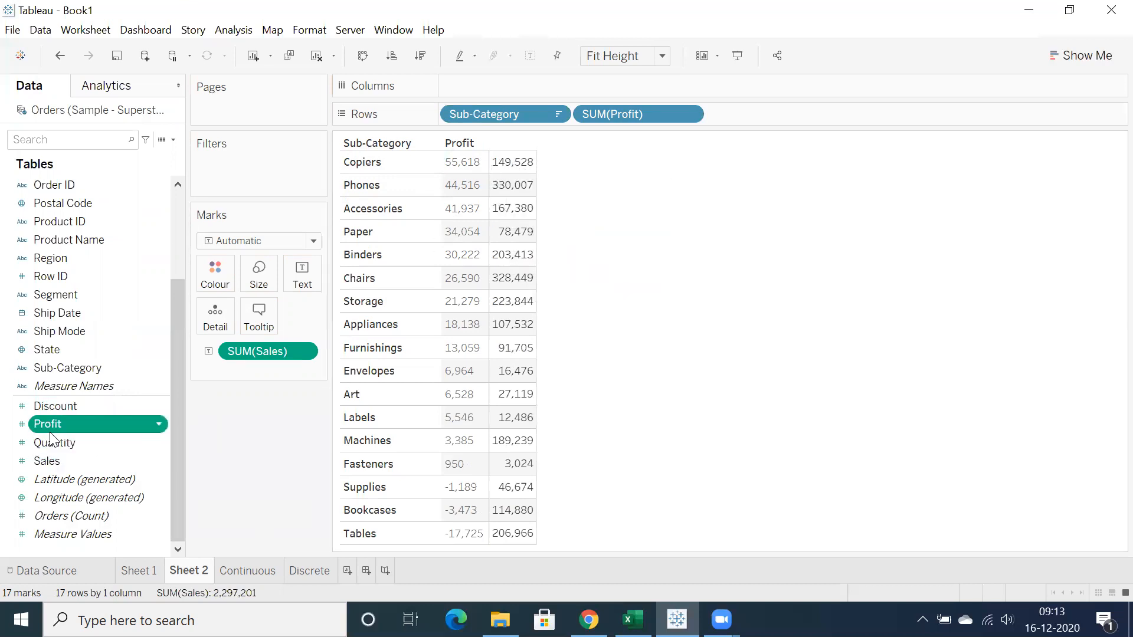
mouse_move(513, 164)
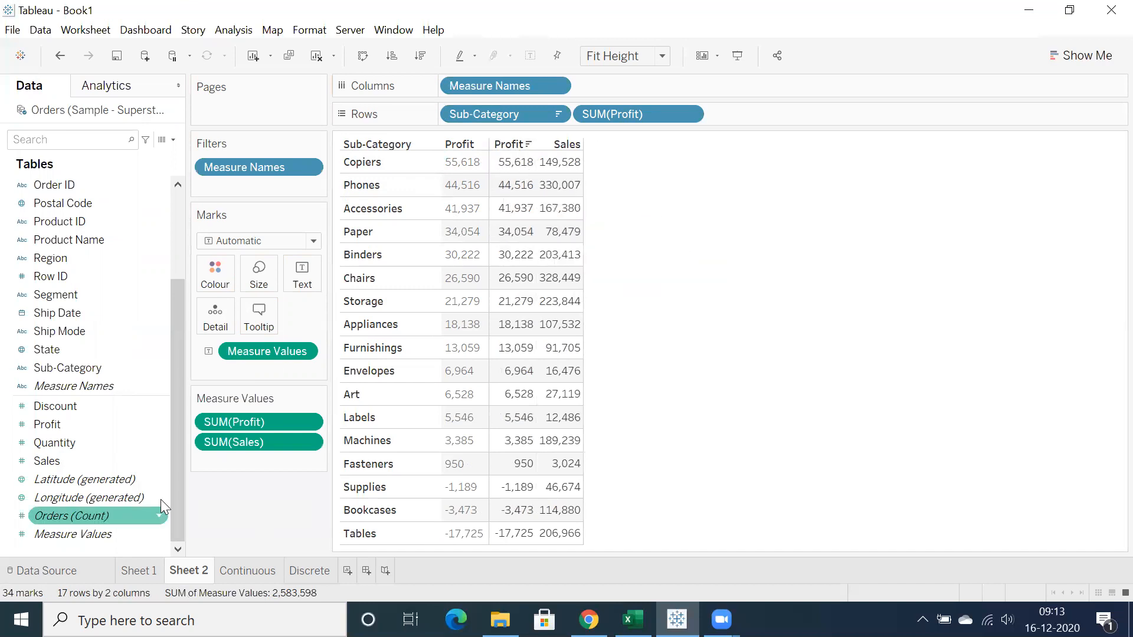
left_click_drag(260, 444, 230, 540)
left_click_drag(266, 352, 288, 501)
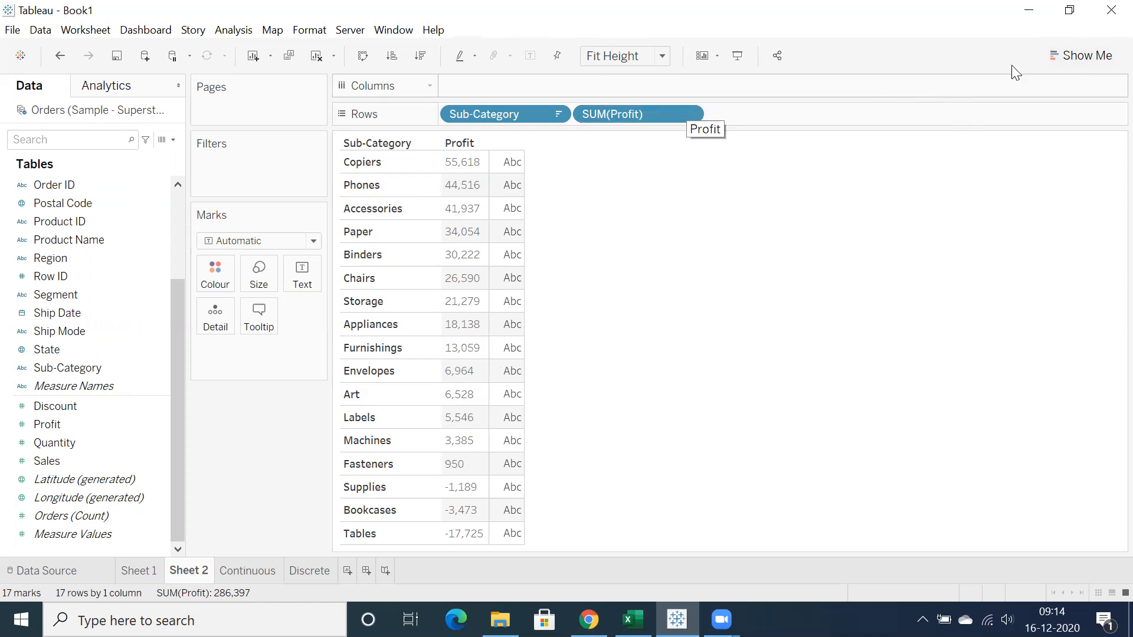
Examine the chart types offered by Show Me and the mark types available for the Sub-Category table
left_click(1059, 57)
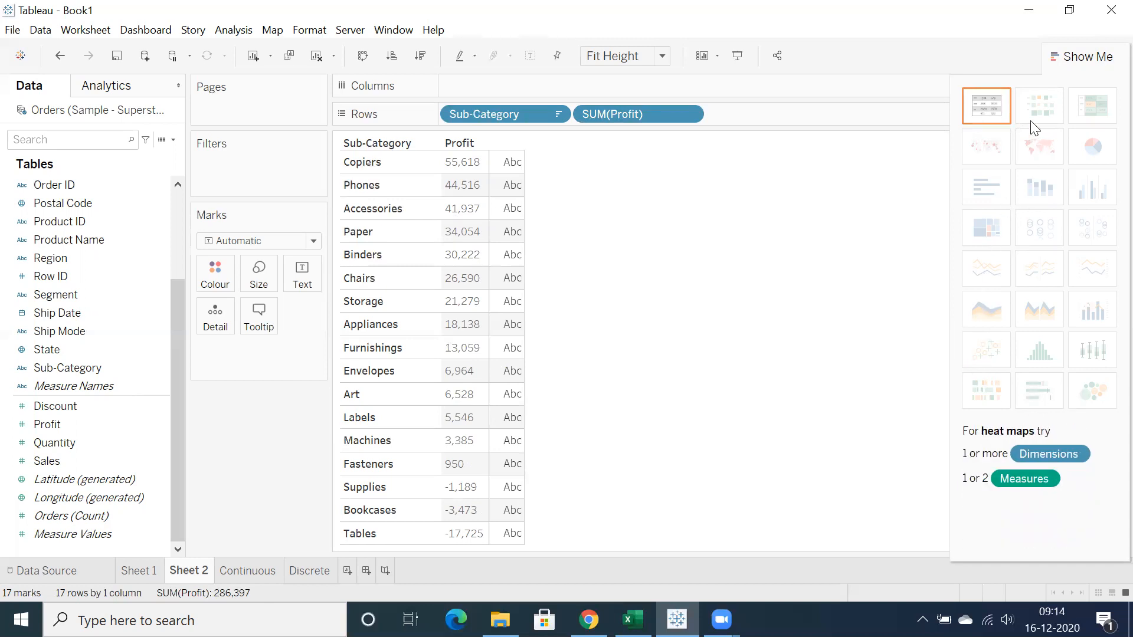
left_click(1093, 58)
left_click(1068, 57)
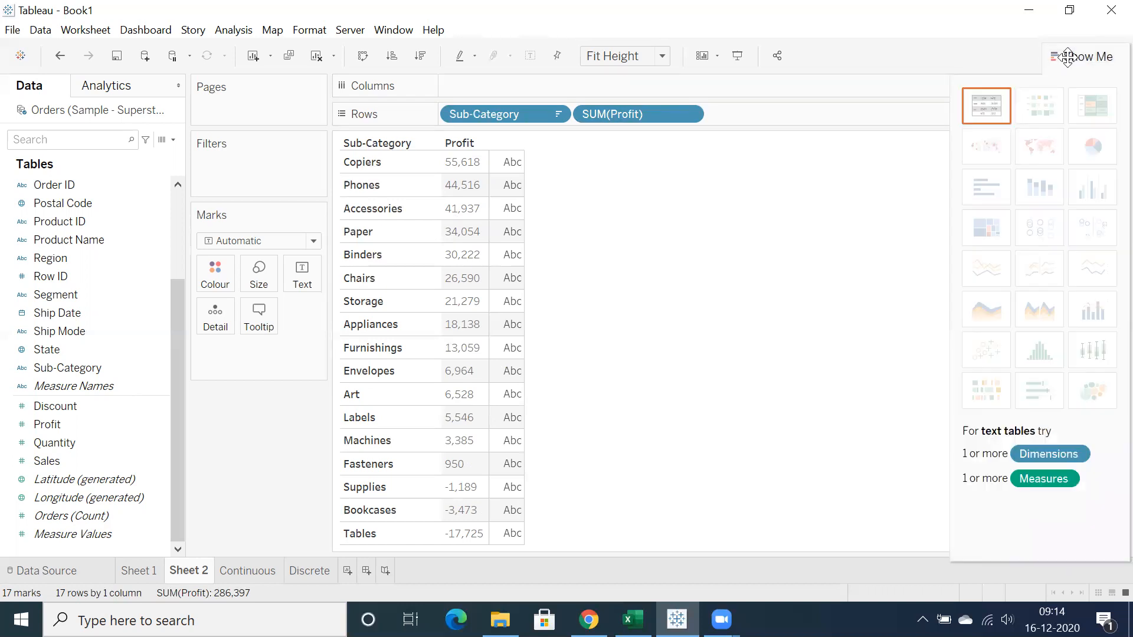
left_click(1068, 57)
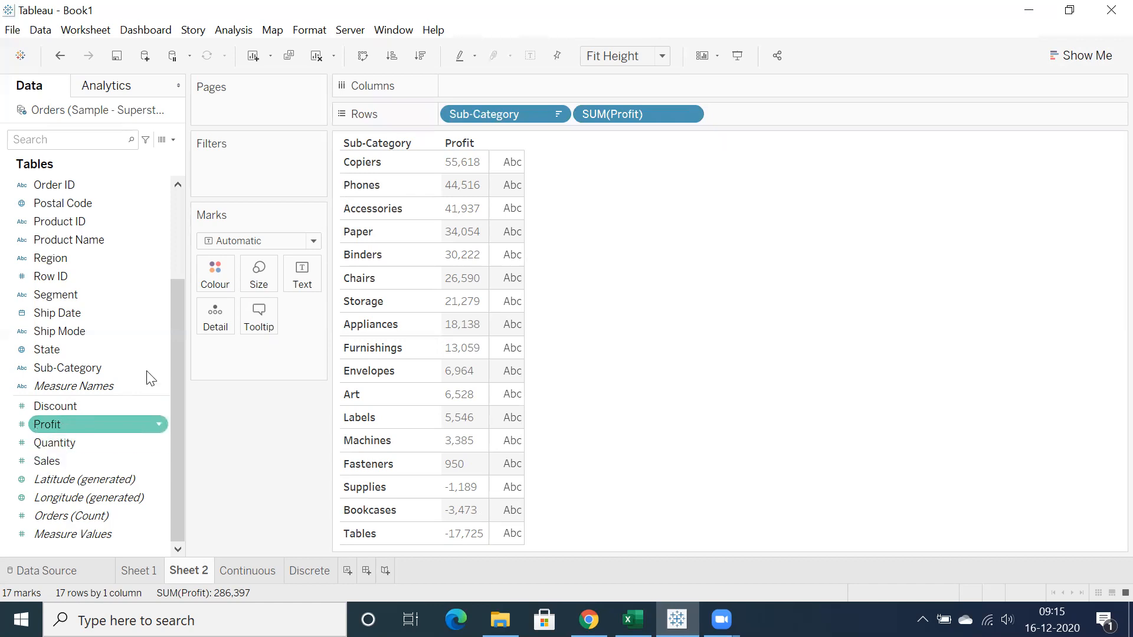
left_click(283, 241)
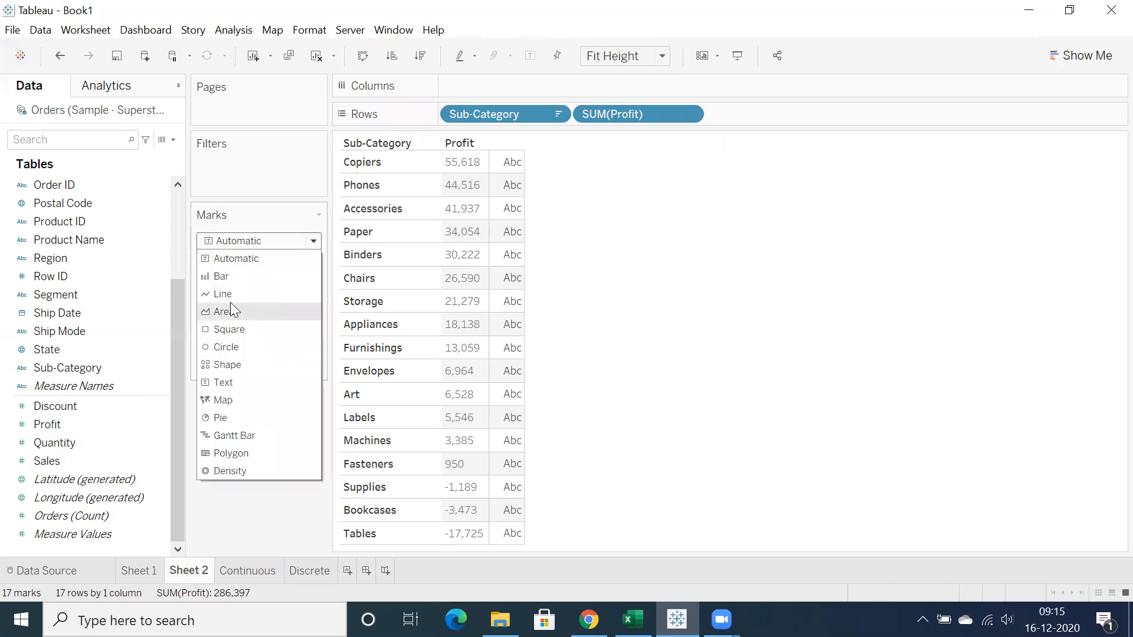
left_click(258, 484)
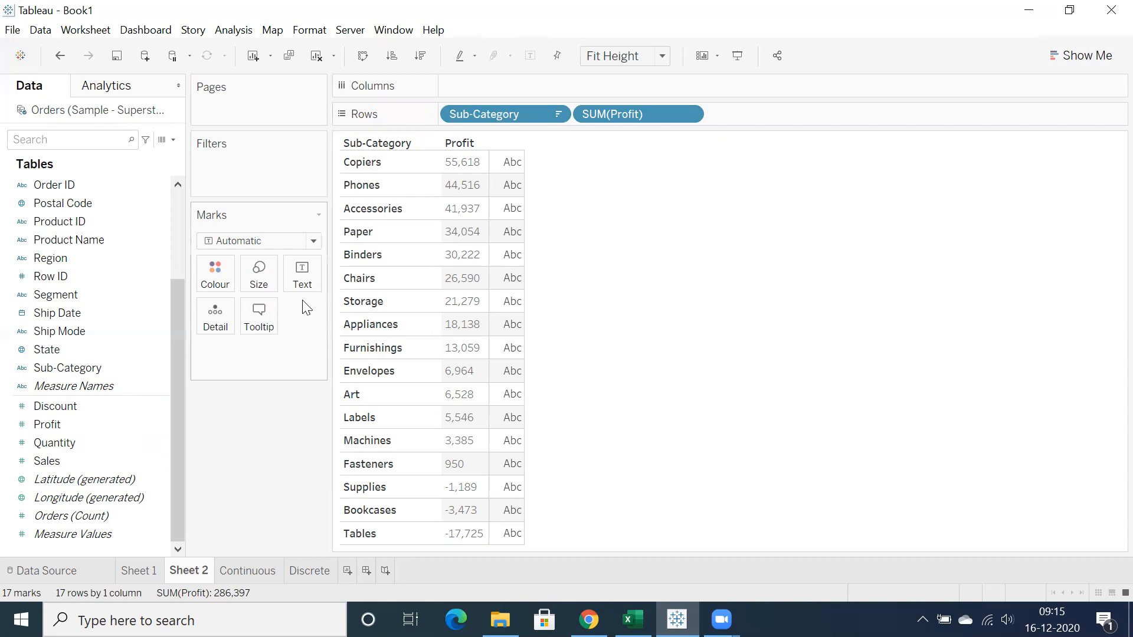
Try the Shape mark type on the table, switch it to Text and select the Phones and Accessories marks in turn
left_click(272, 242)
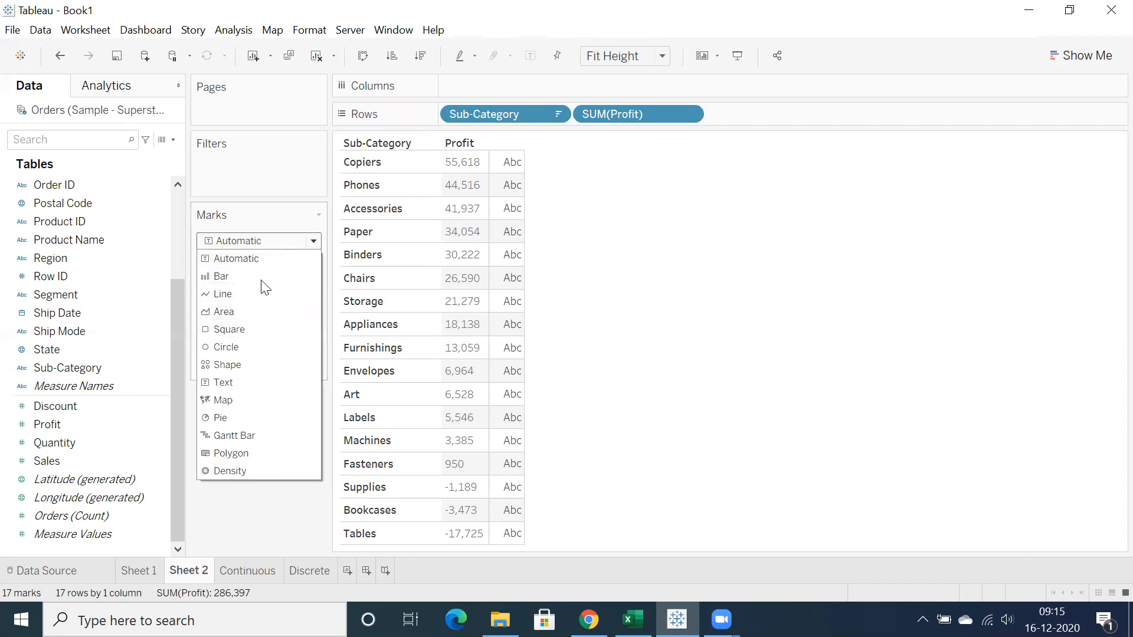
left_click(241, 366)
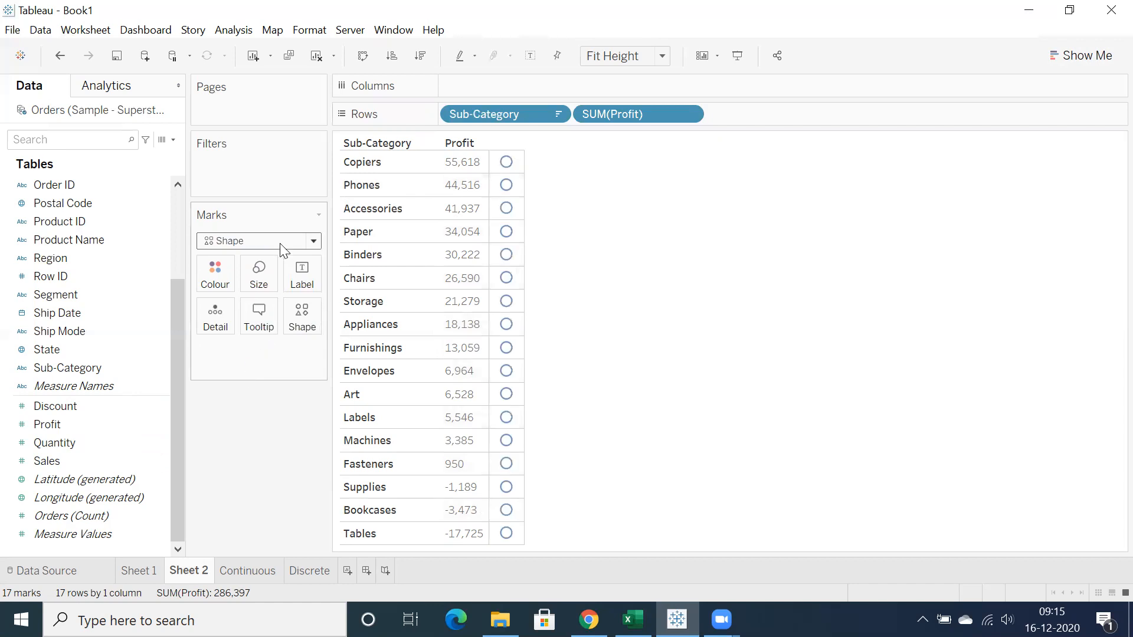
left_click(283, 242)
left_click(232, 381)
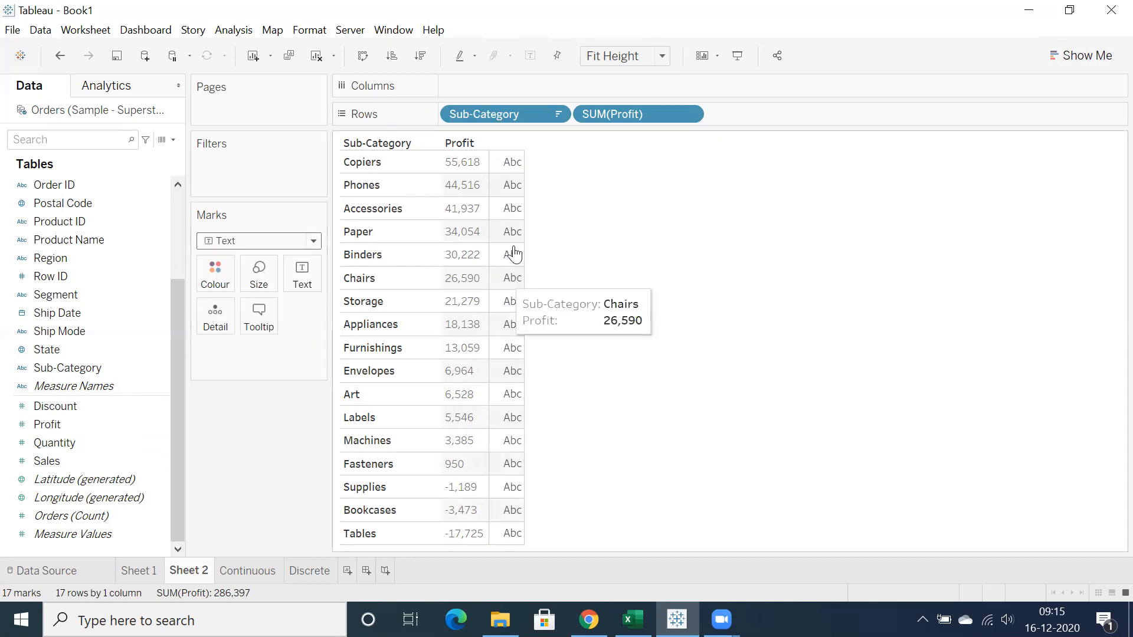
left_click(508, 186)
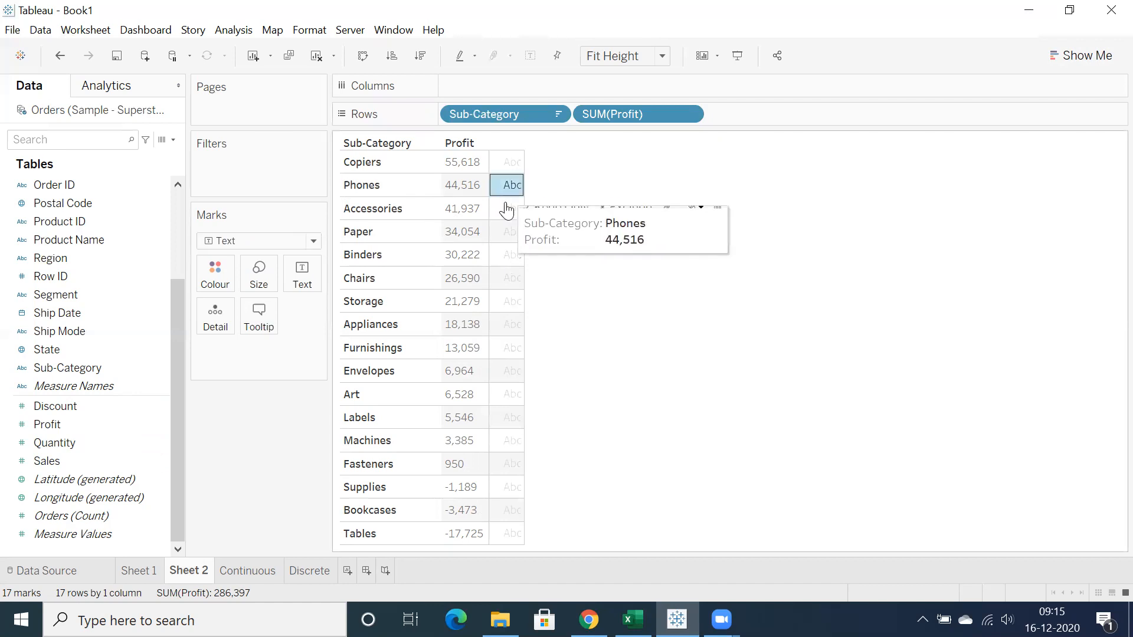
left_click(508, 208)
Change the mark type of the Sub-Category table to Shape
left_click(260, 241)
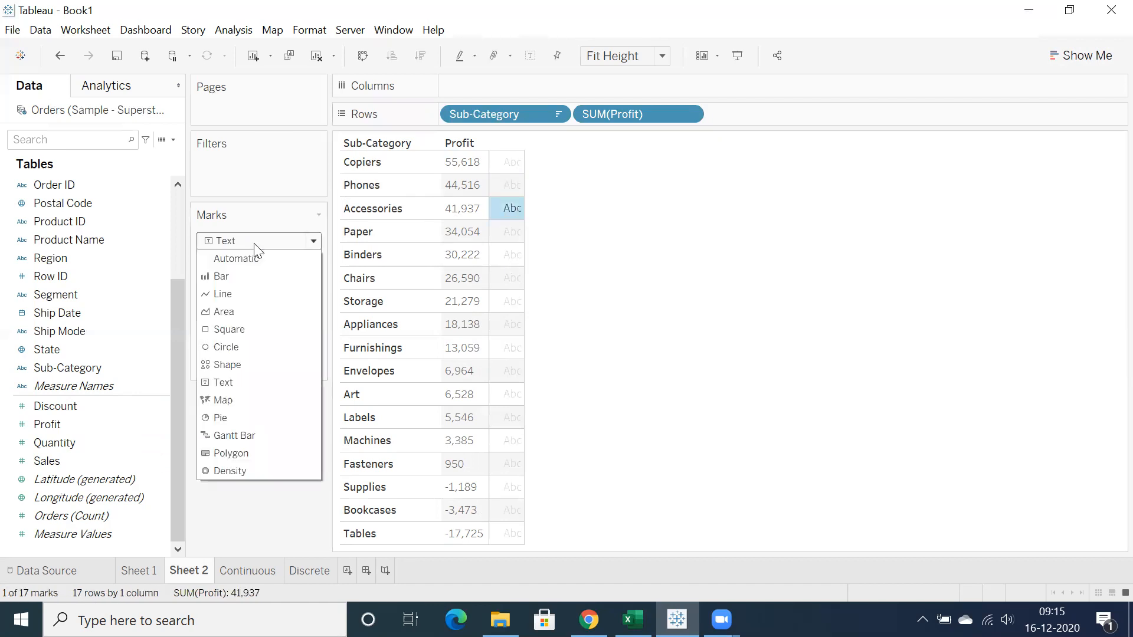
left_click(213, 366)
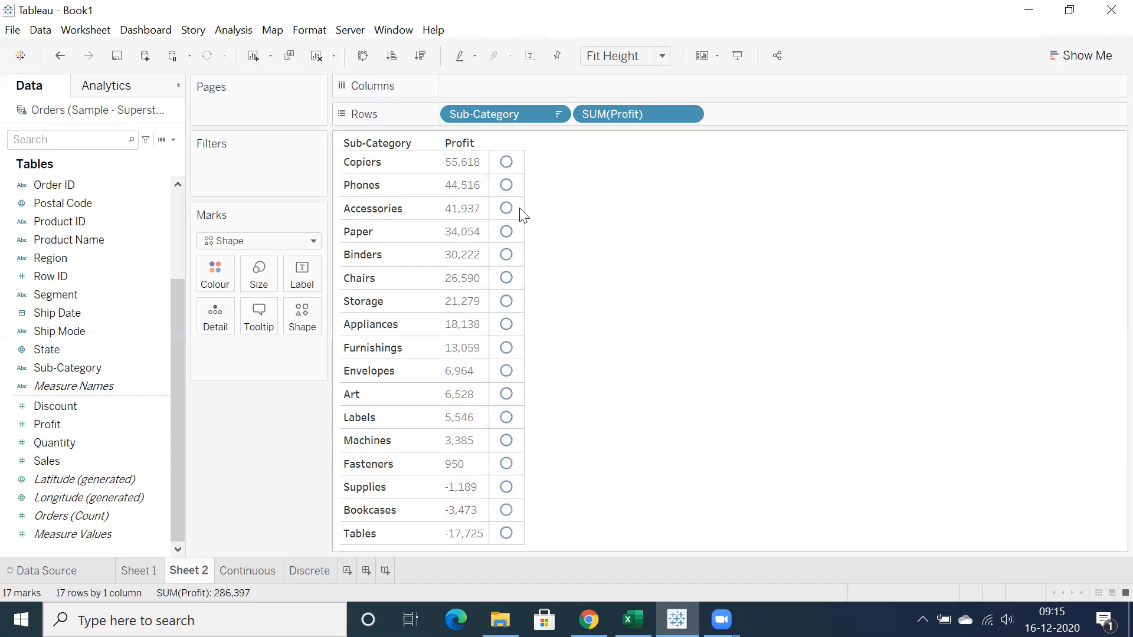
mouse_move(509, 213)
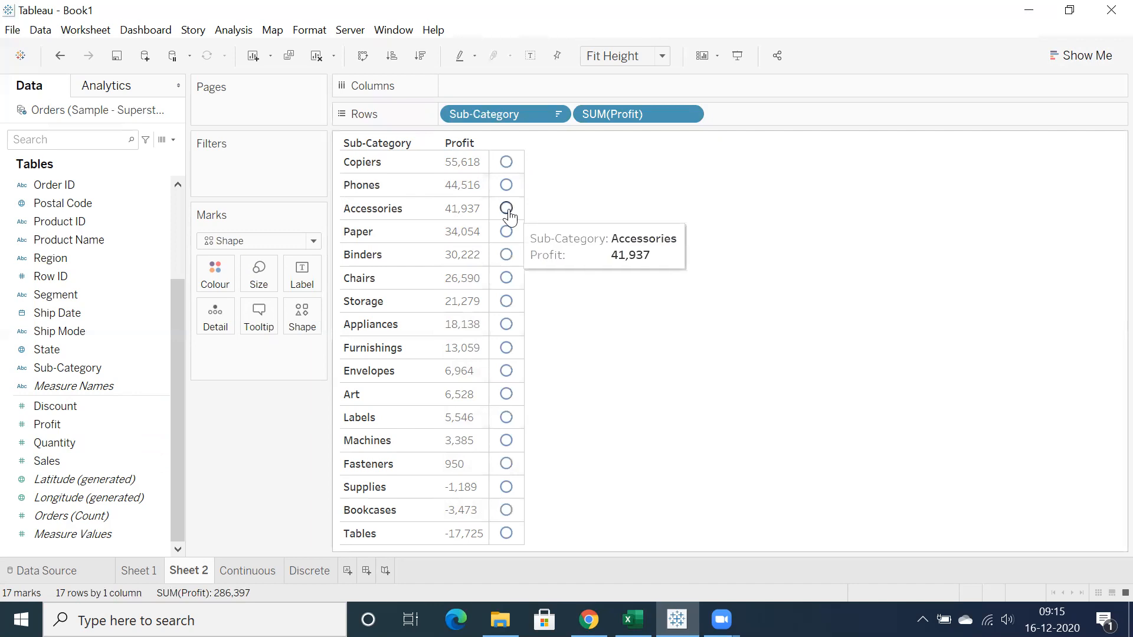
Try the filled circle and filled upward triangle for the marks, and set their shape to a filled downward triangle
left_click(304, 324)
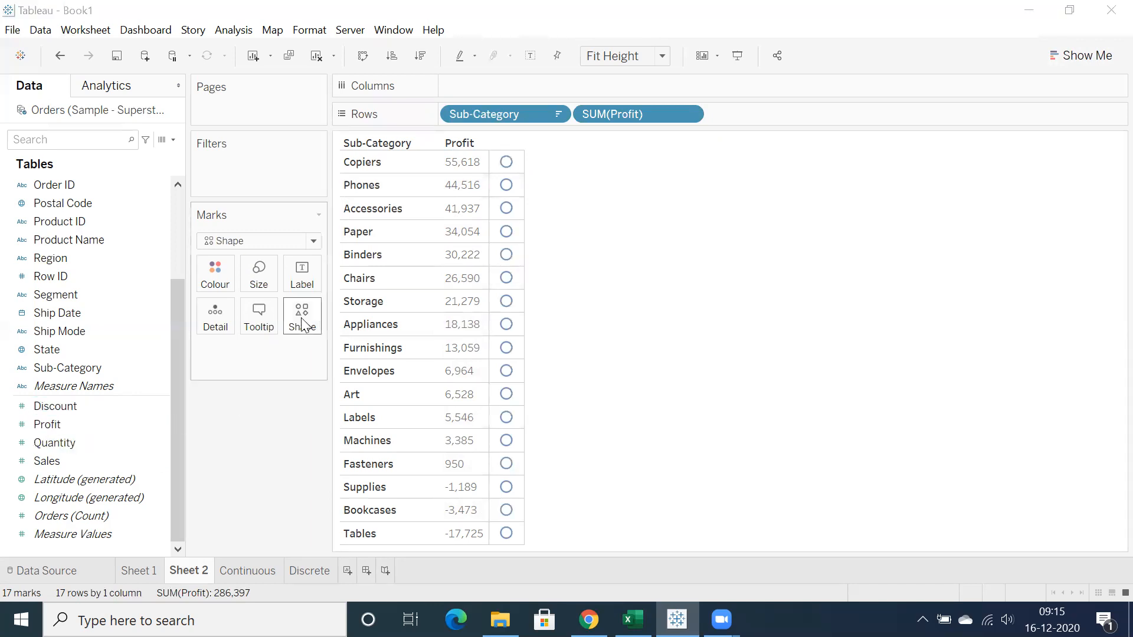
left_click(292, 374)
mouse_move(507, 257)
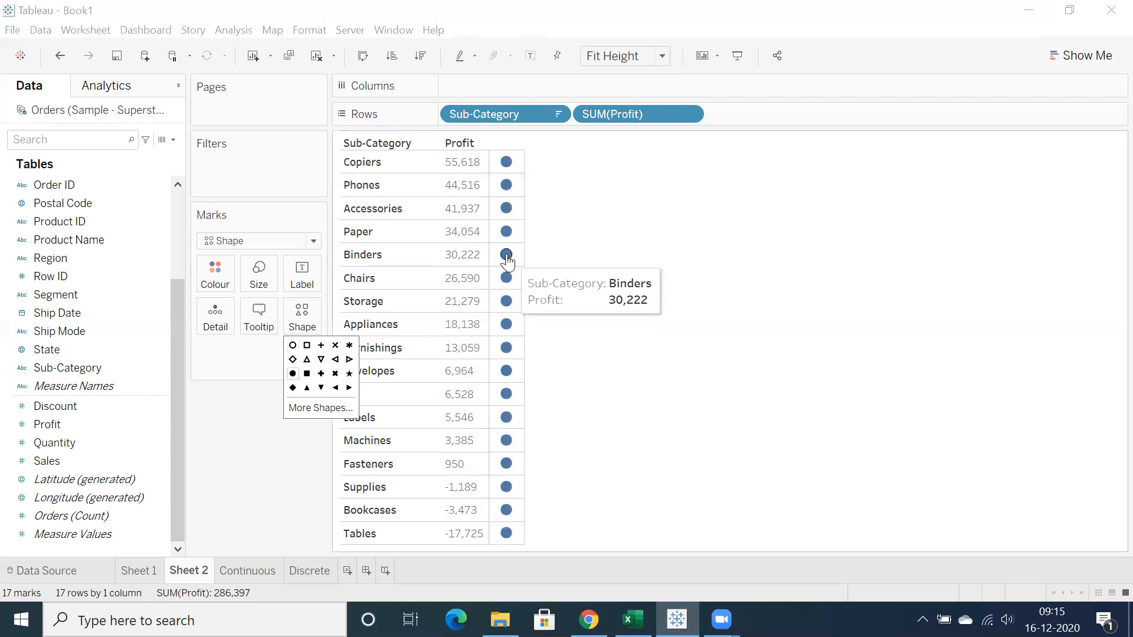
left_click(306, 388)
left_click(321, 389)
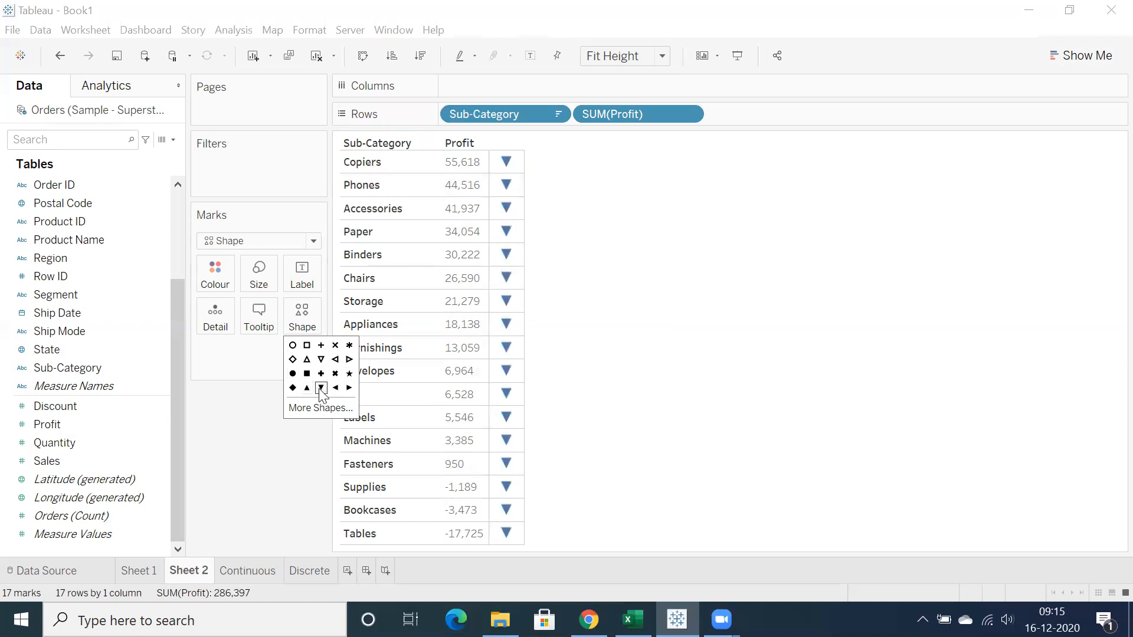
left_click(268, 463)
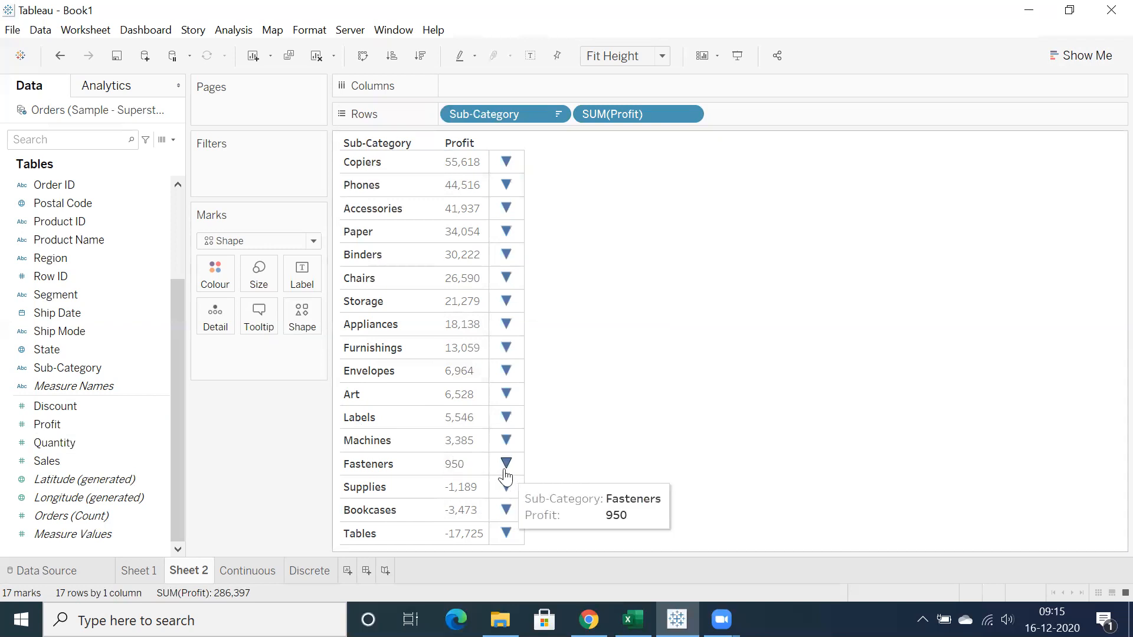
mouse_move(510, 469)
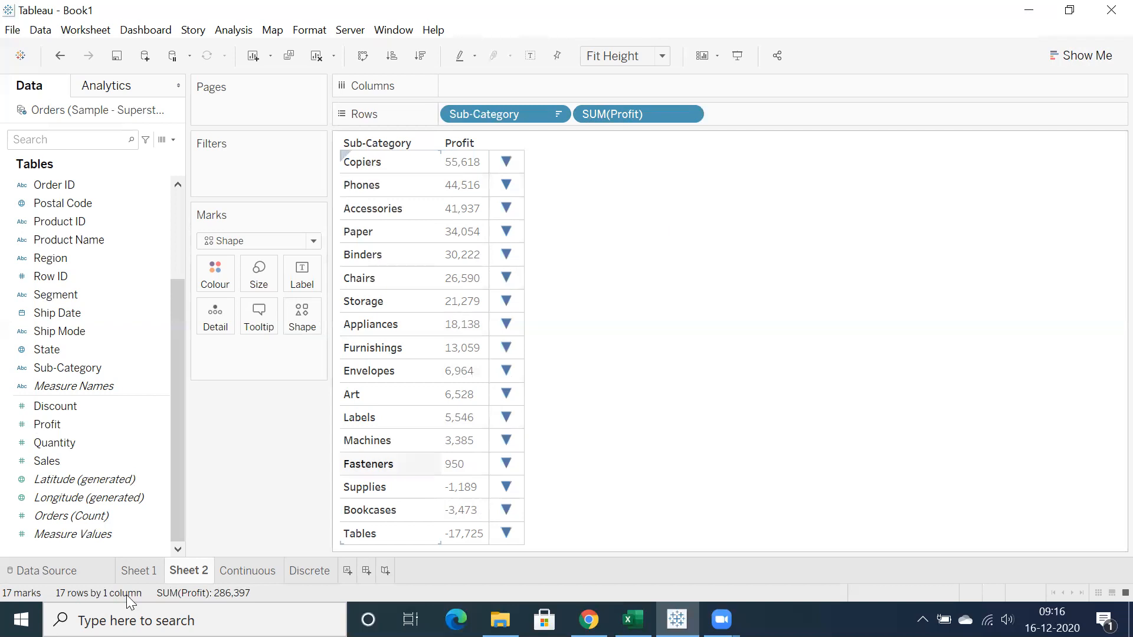
Create a new worksheet and build a text table of the sum of Profit by Sub-Category on it
left_click(348, 572)
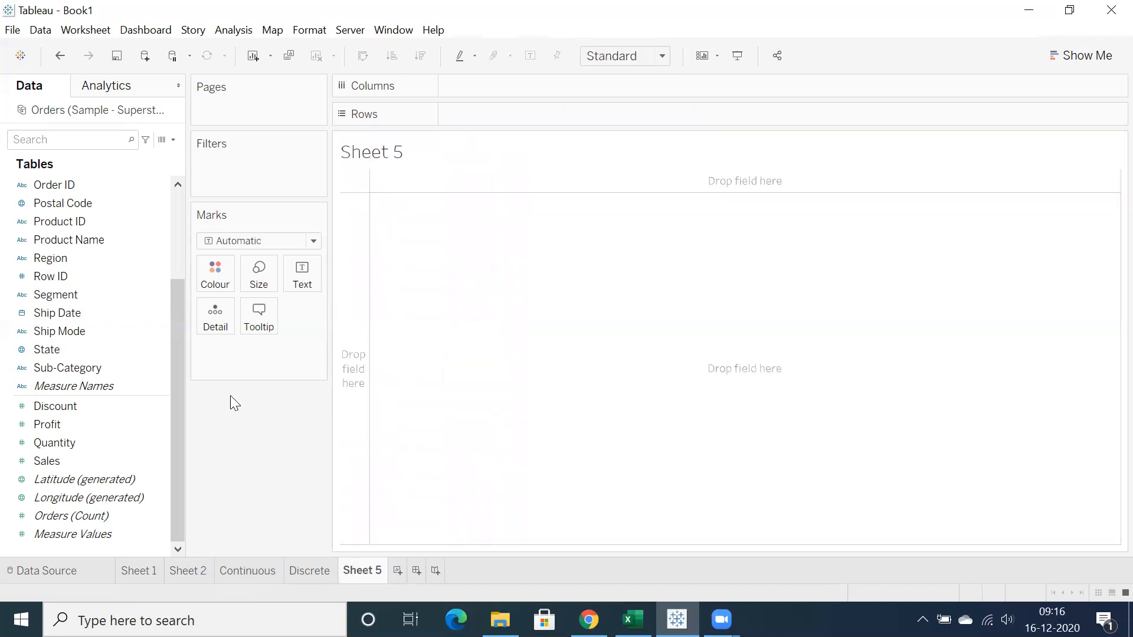
left_click(186, 571)
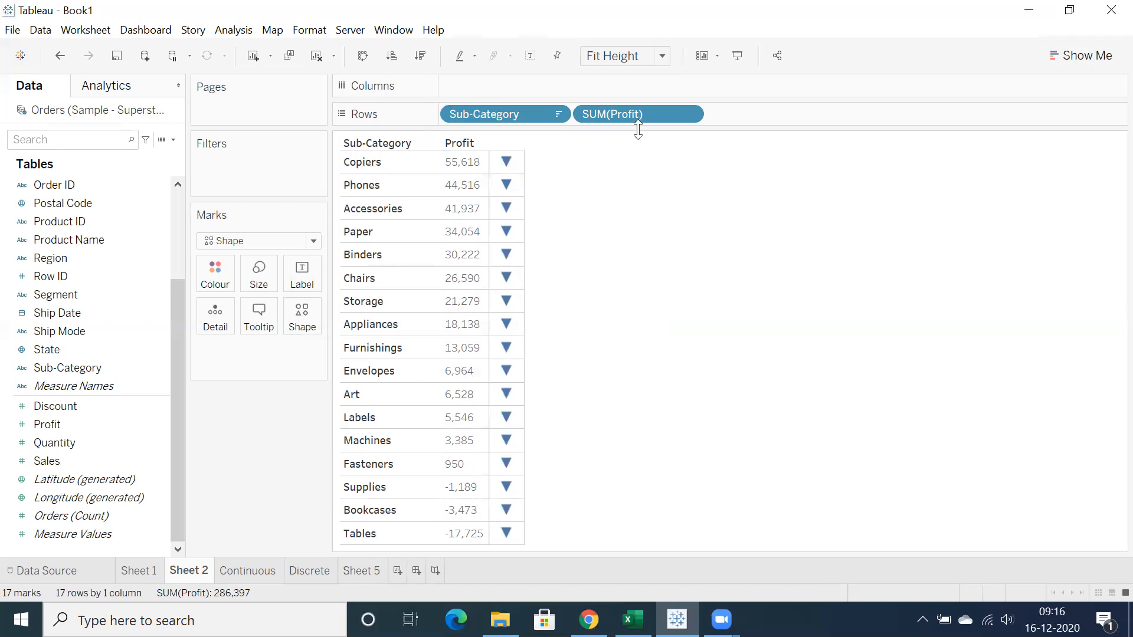
left_click(355, 569)
double_click(94, 368)
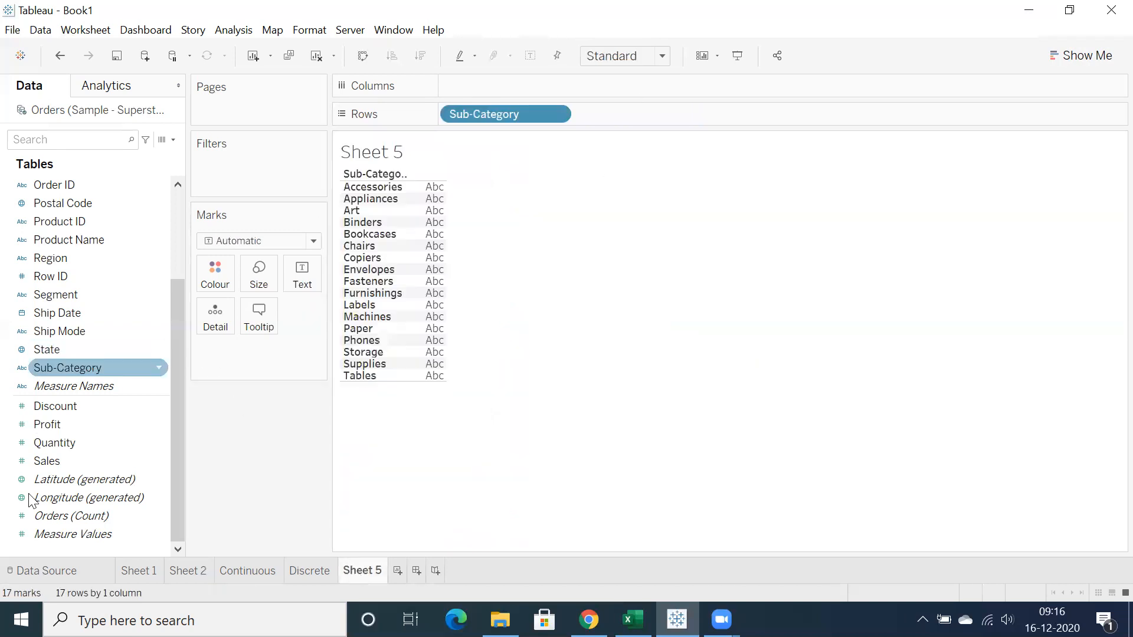
left_click(57, 442)
double_click(57, 426)
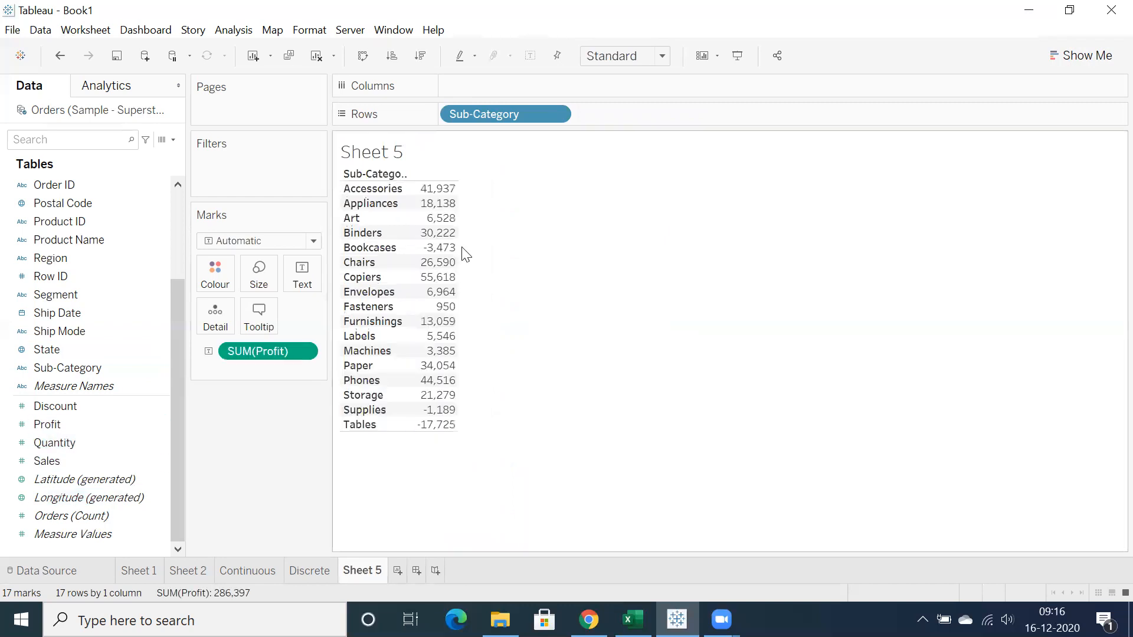
Widen the Profit value column of the Sheet 5 table
left_click_drag(458, 247, 558, 254)
left_click(541, 246)
left_click(593, 274)
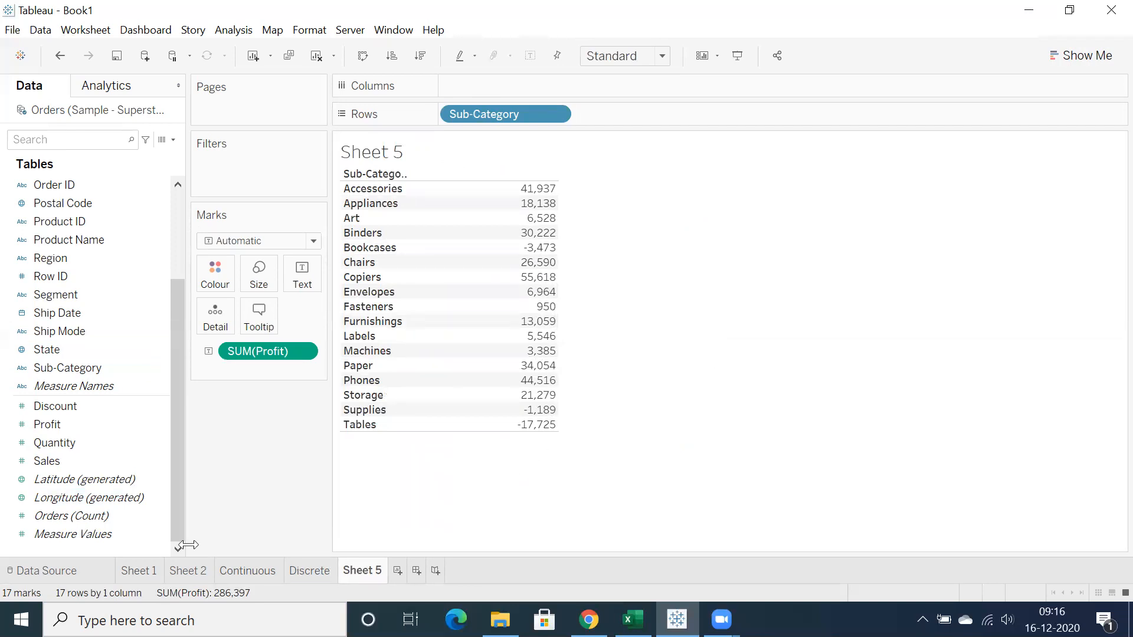
Return to Sheet 2 and examine the triangle marks beside the discrete Profit column by selecting them all
left_click(189, 571)
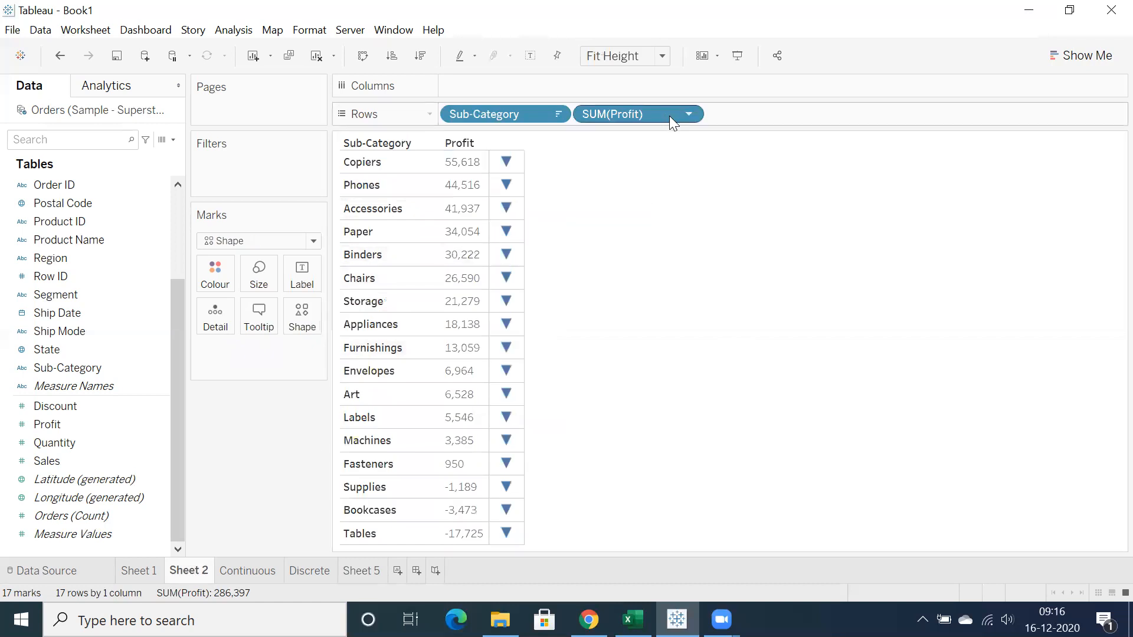
mouse_move(503, 169)
left_click_drag(503, 169, 518, 540)
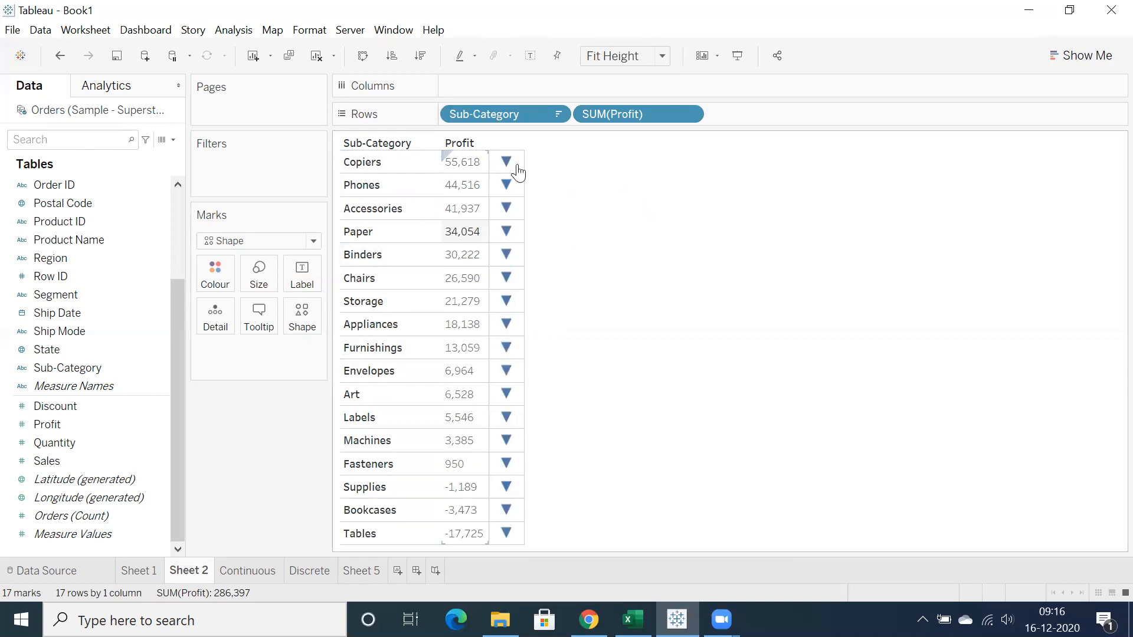
left_click_drag(503, 157, 521, 525)
left_click(606, 344)
mouse_move(509, 262)
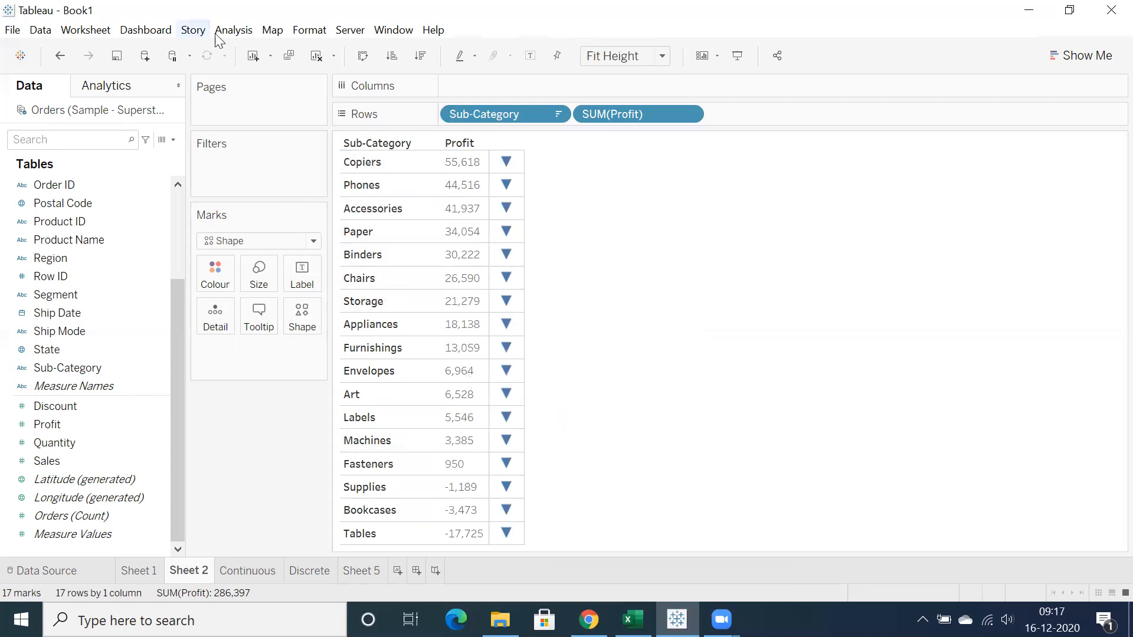
Start a calculated field with the condition IF SUM([Profit])>=0 THEN
left_click(233, 30)
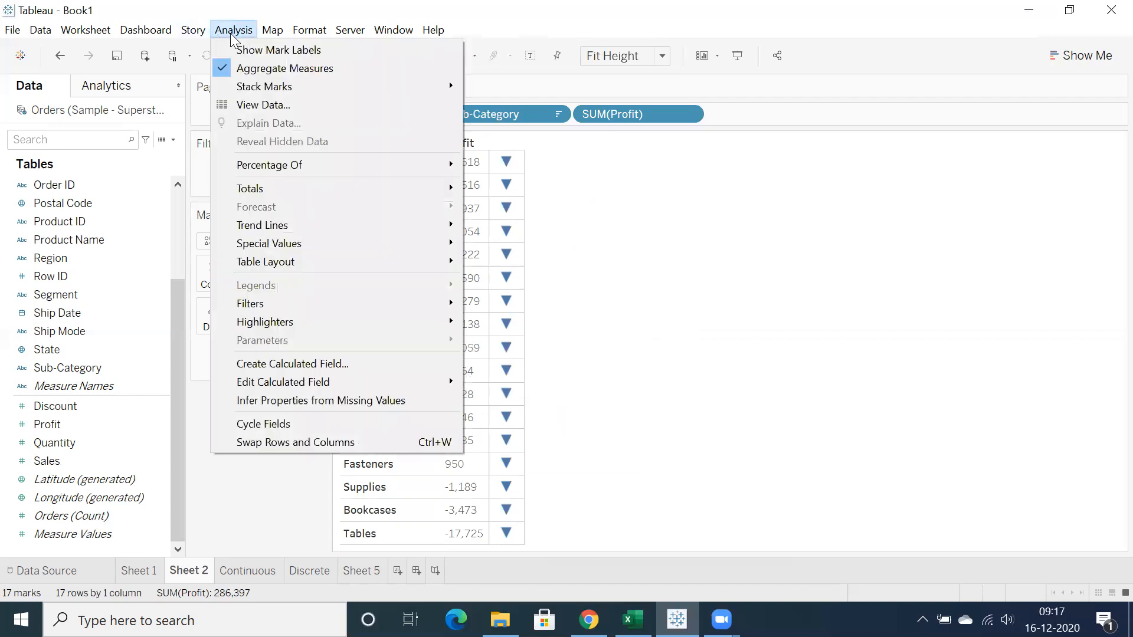
left_click(255, 369)
type("i")
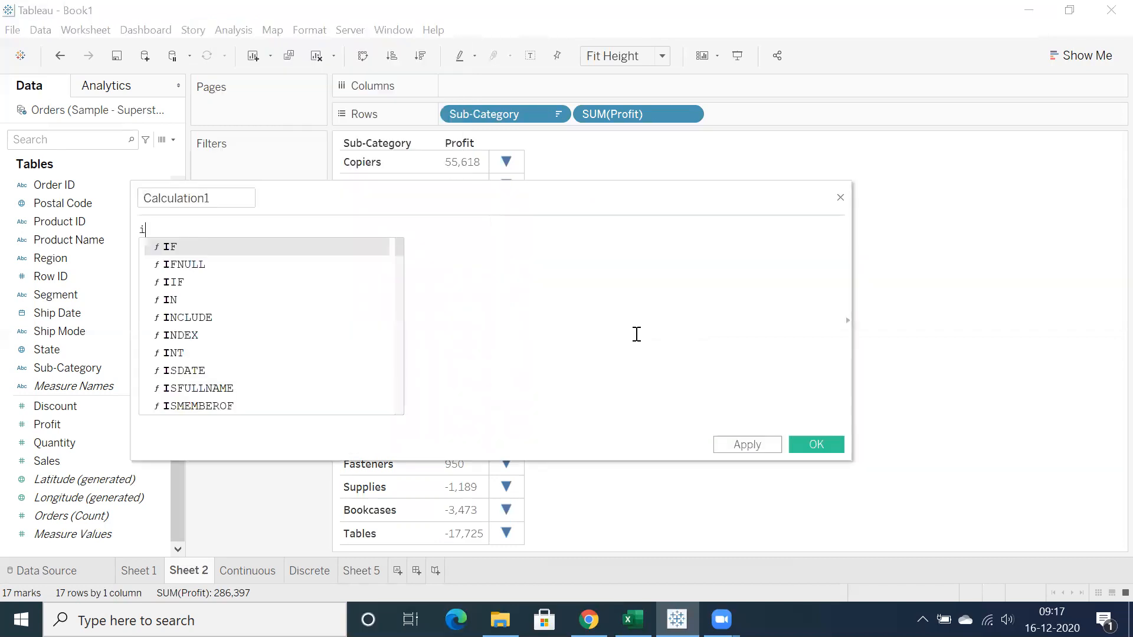
type("f sum")
key("Return")
type("prof")
key("Return")
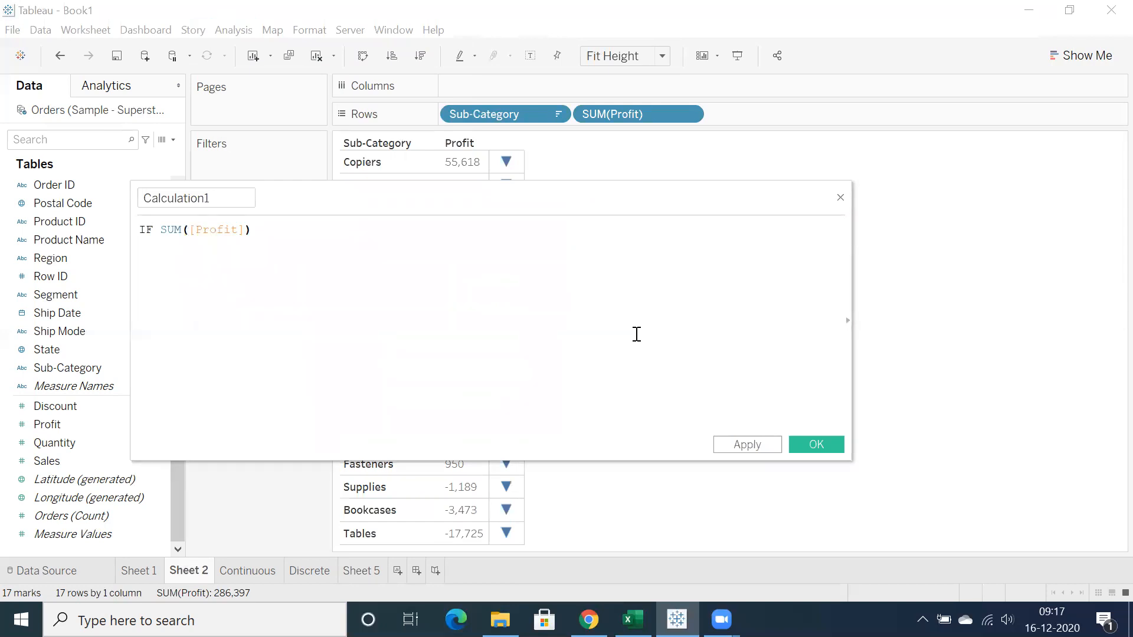
type(">=0 th")
key("Return")
Complete the formula so it returns "Green" when the condition is met, ELSE "Red", and close it with END
type("\"")
type("G")
type("el")
key("Return")
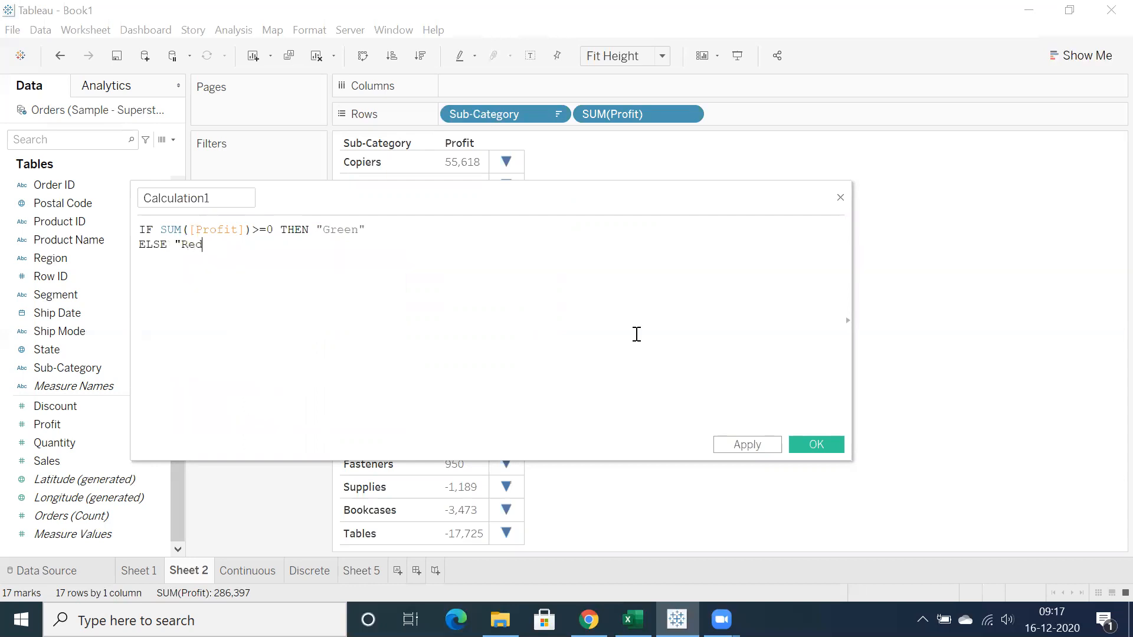
type("en")
key("Return")
Name the calculated field High_Low and save it
double_click(226, 203)
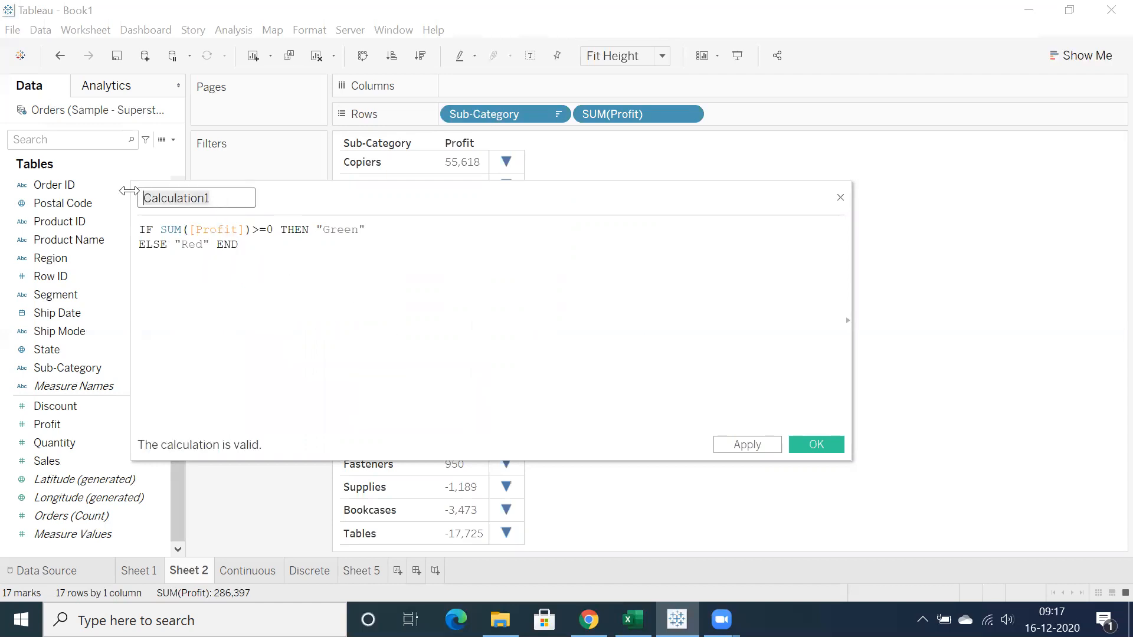
type("High_Low")
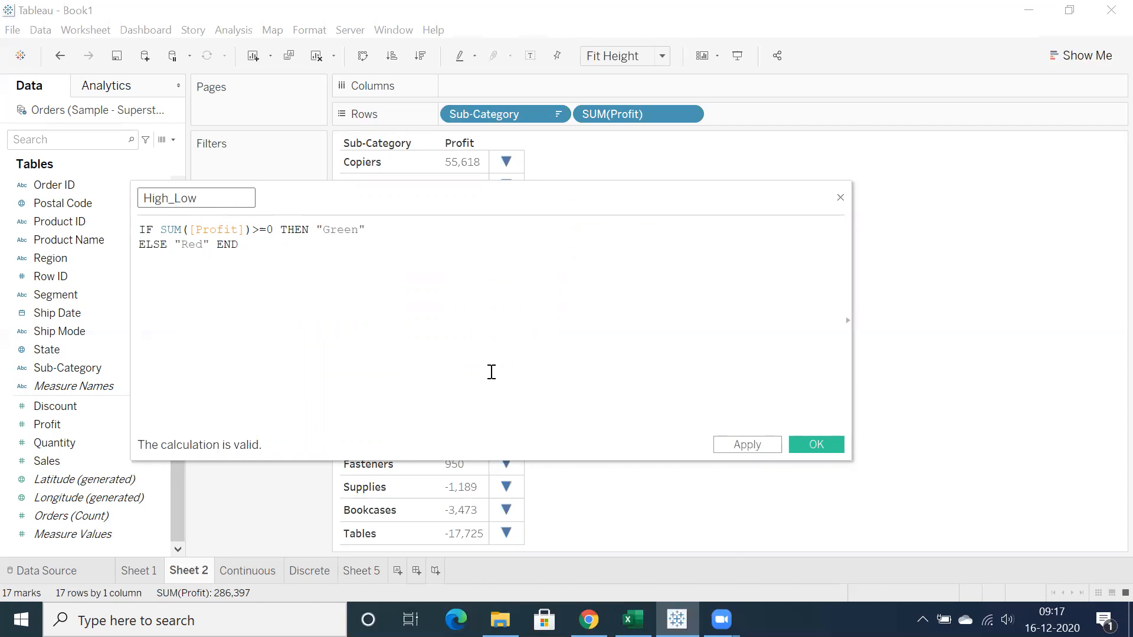
left_click(812, 443)
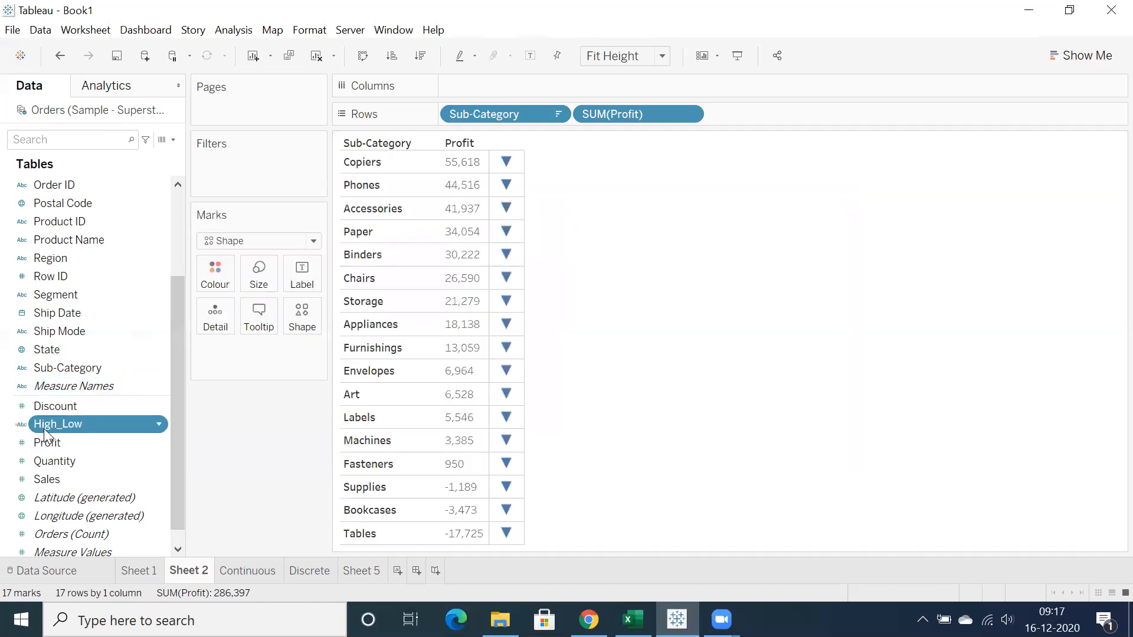
Colour the marks by High_Low, assigning green to the Green item and red to the Red item
left_click_drag(52, 428, 217, 284)
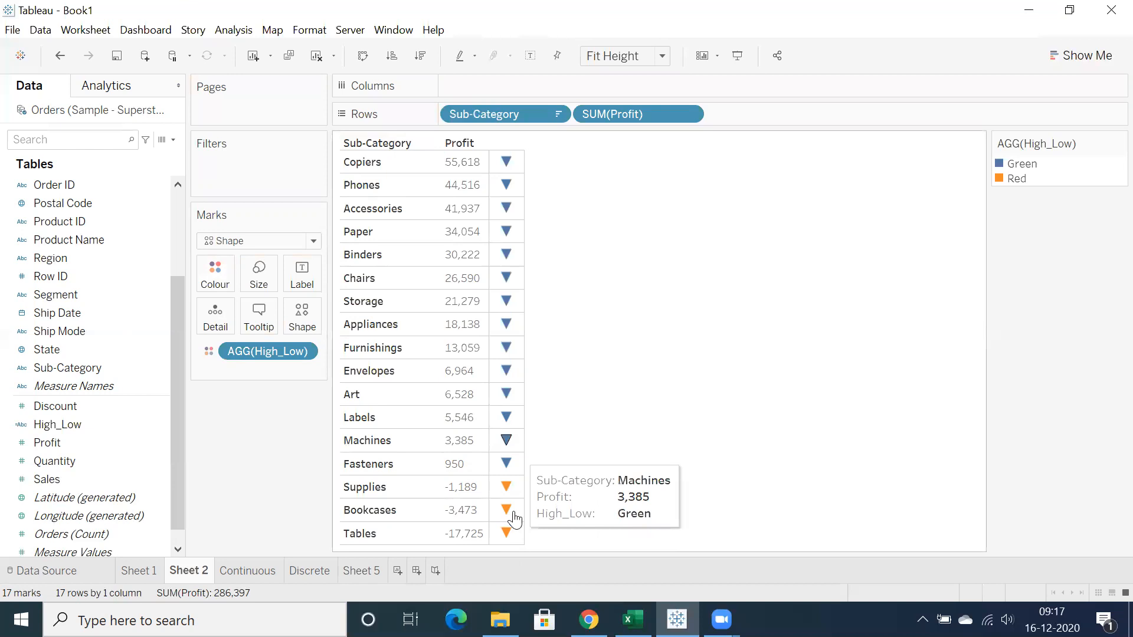
left_click(215, 273)
left_click(260, 325)
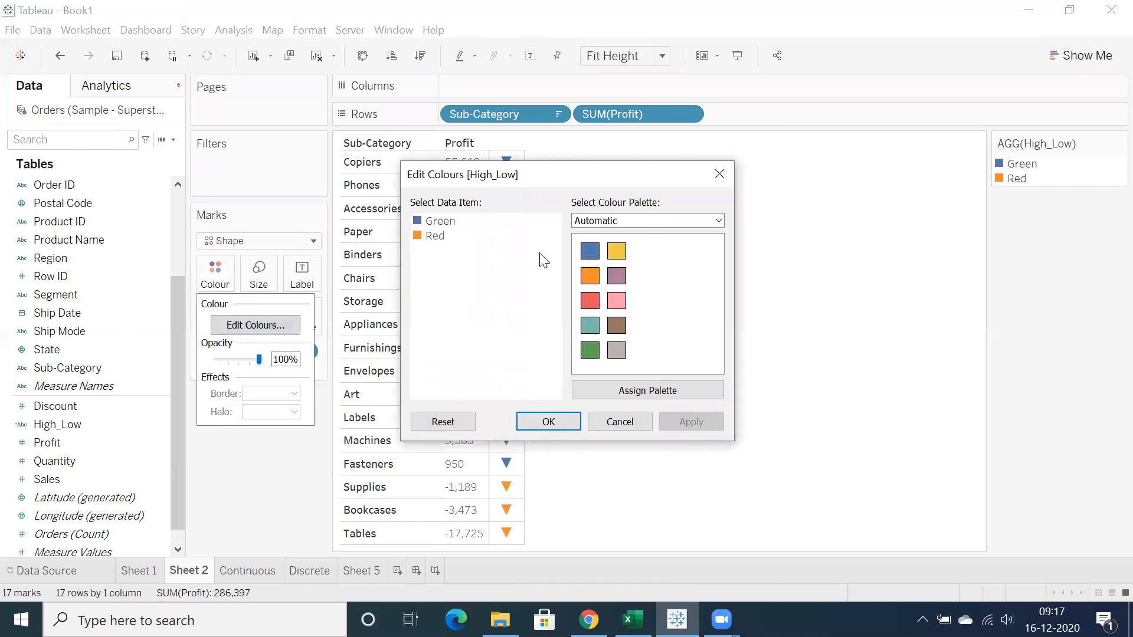
left_click(443, 223)
left_click(589, 350)
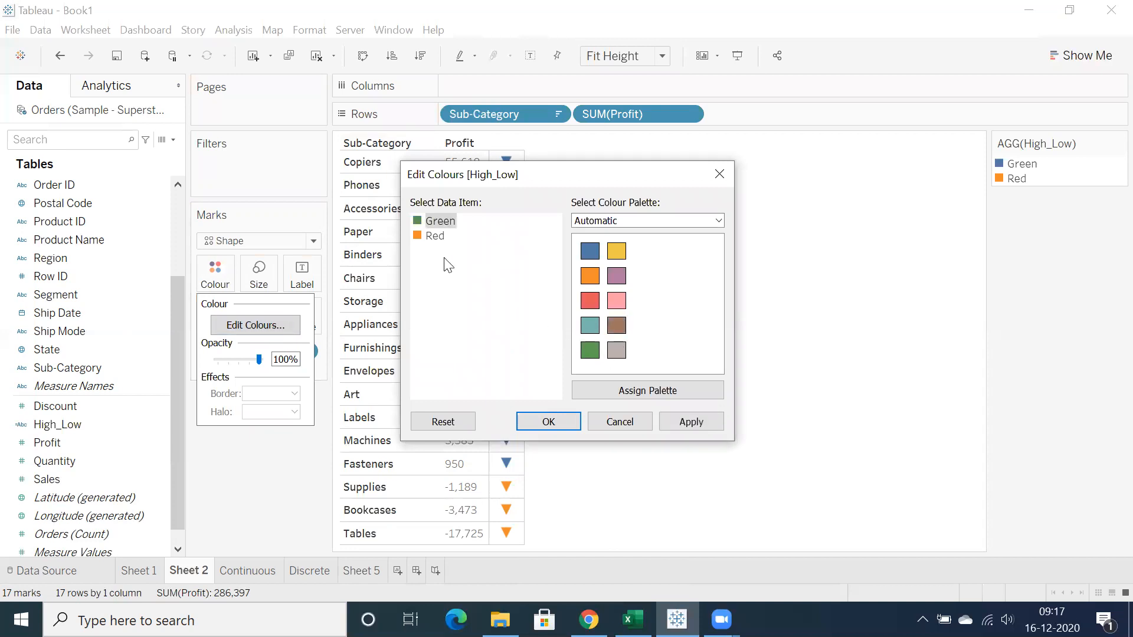
left_click(580, 304)
left_click(549, 421)
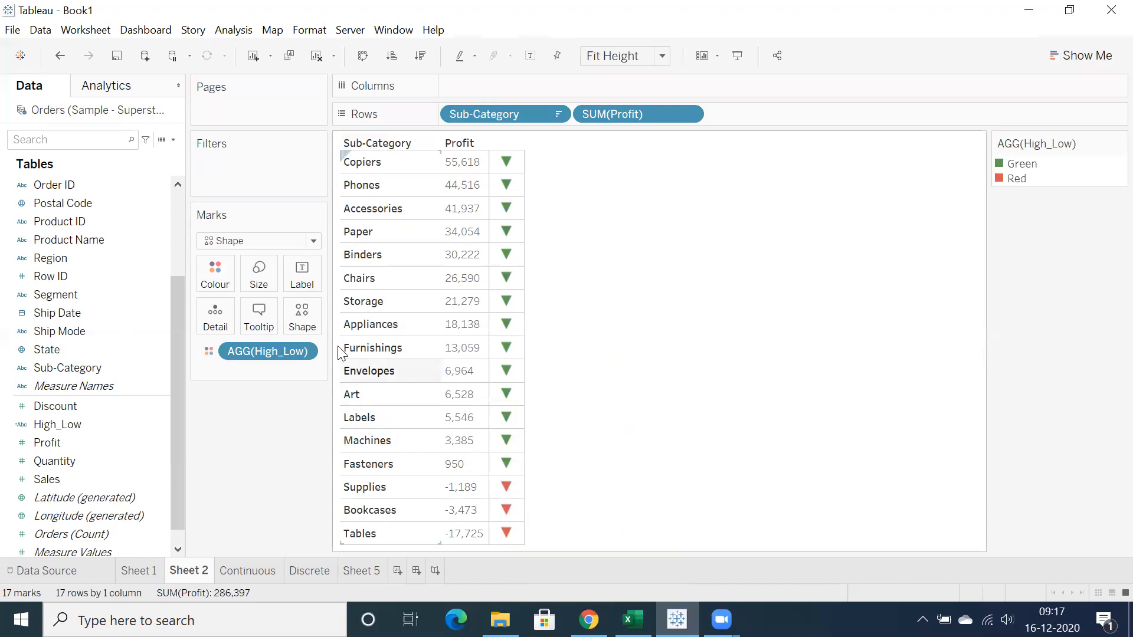
Set the shape of the coloured marks to a filled circle
left_click(298, 328)
left_click(293, 373)
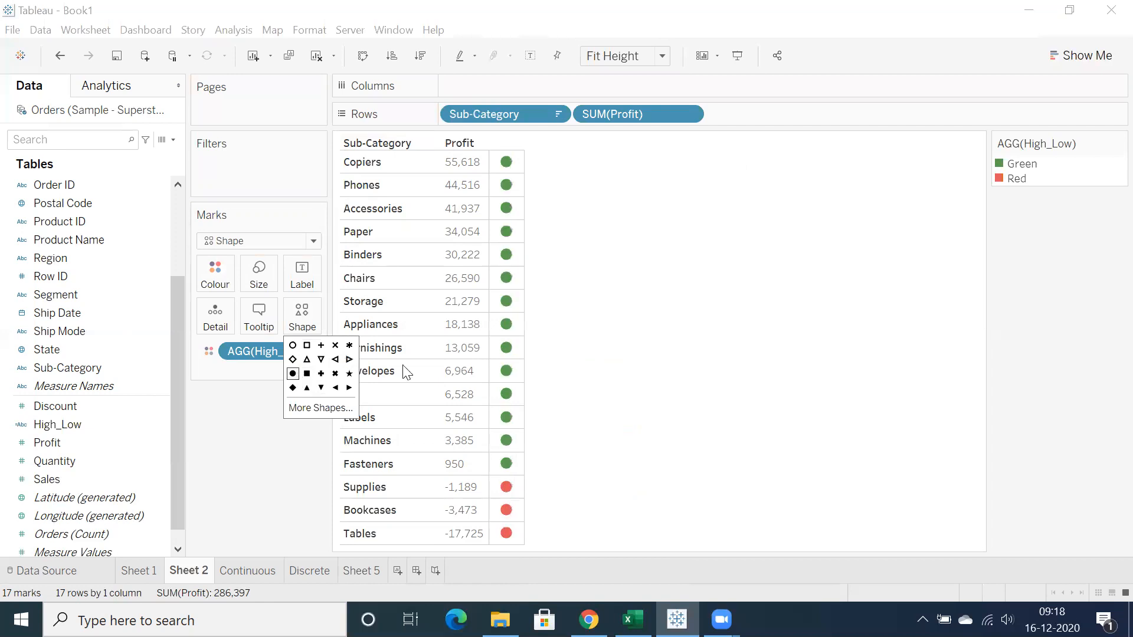
left_click(827, 357)
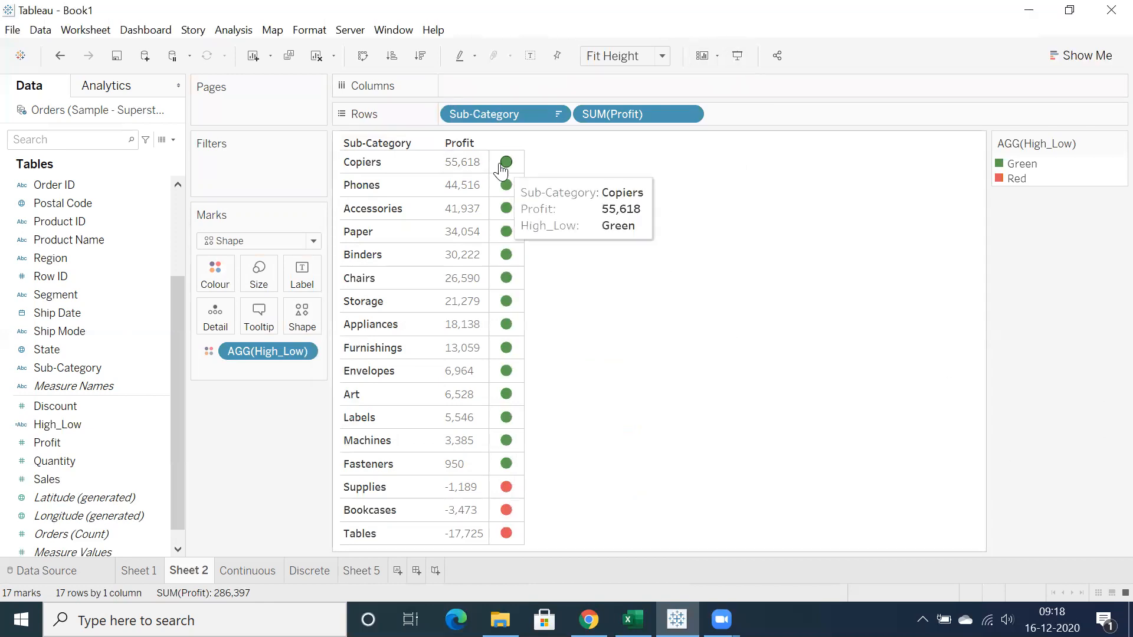
Examine the green circles and the red circles by selecting each group in turn
left_click_drag(506, 437, 487, 155)
left_click(570, 268)
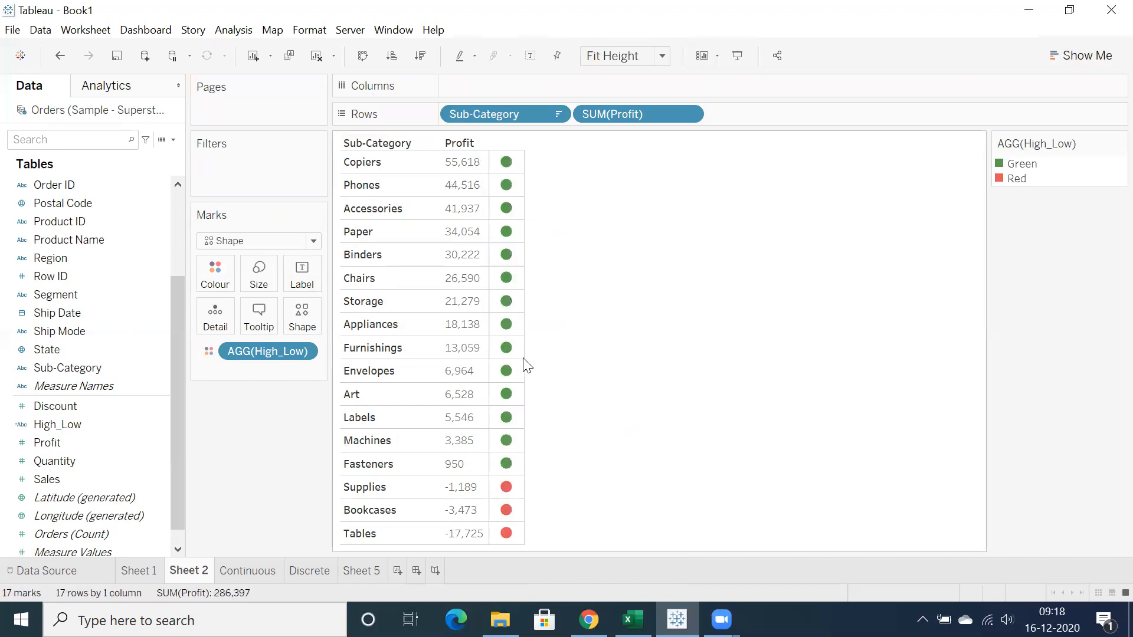
left_click_drag(512, 490, 488, 547)
left_click(607, 503)
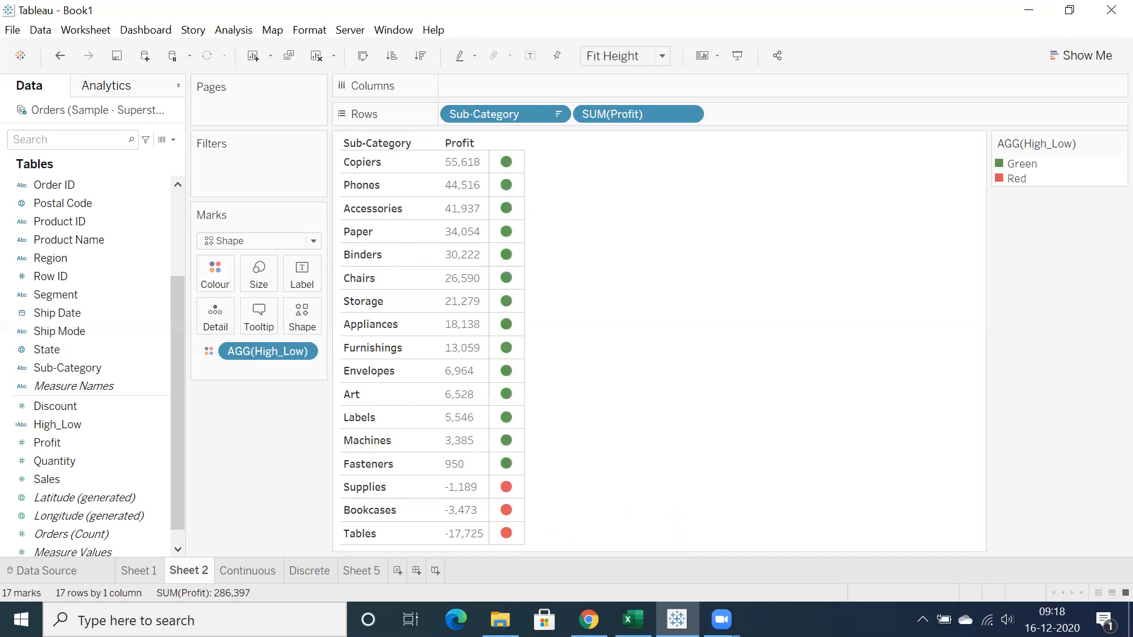
Check the trend arrows on Walmart's Wikipedia page in Chrome, and vary the mark shapes by High_Low back in Tableau
left_click(589, 618)
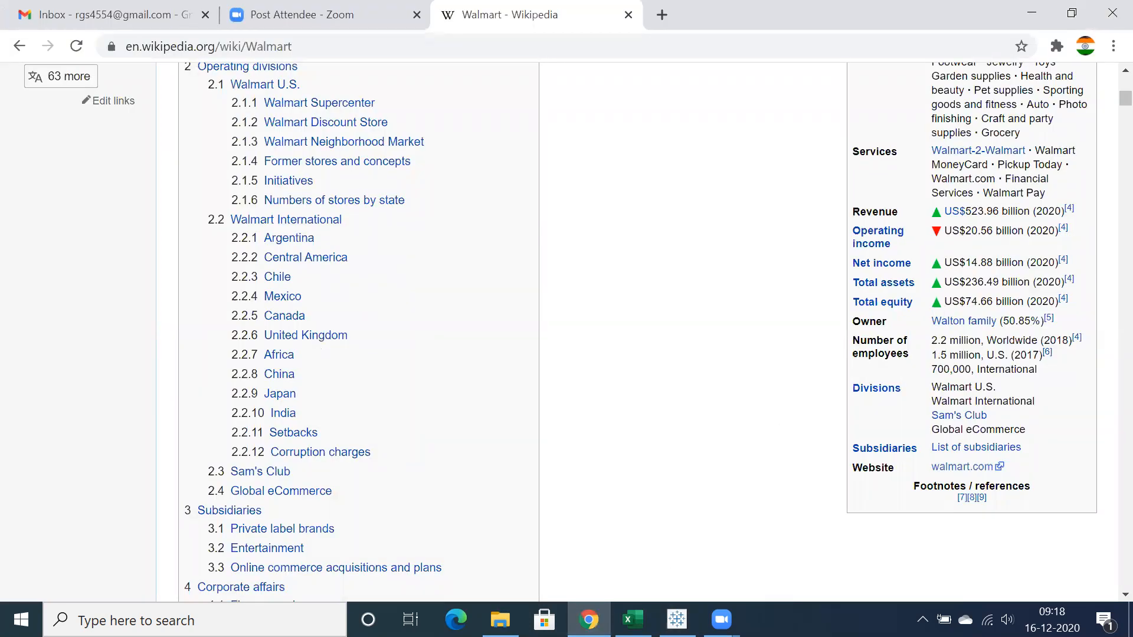
left_click(677, 618)
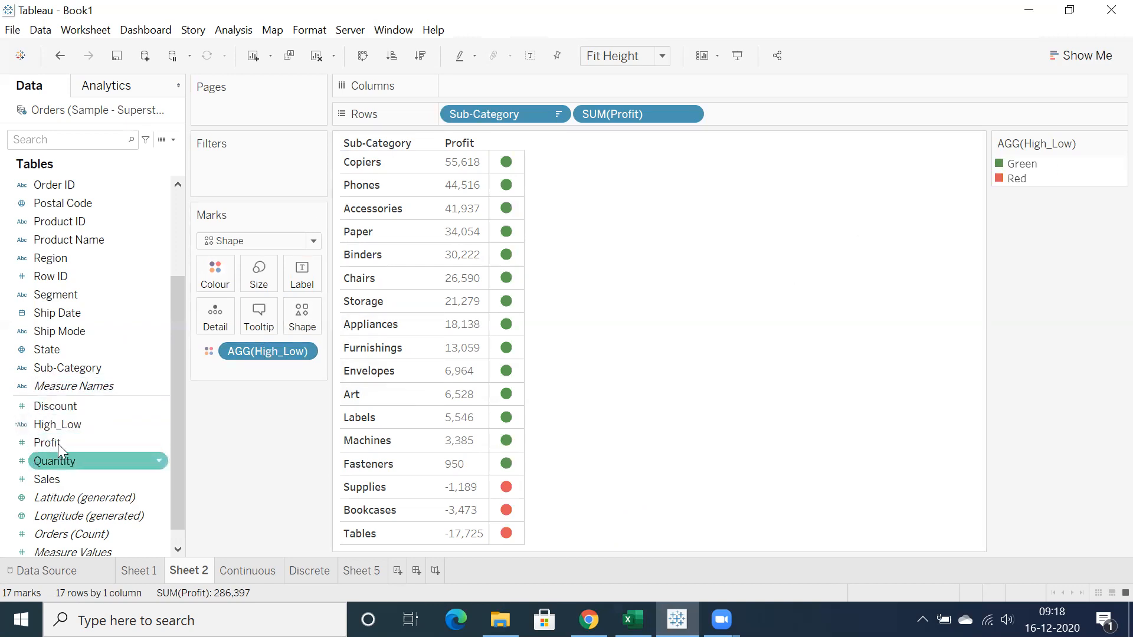
left_click_drag(49, 421, 298, 319)
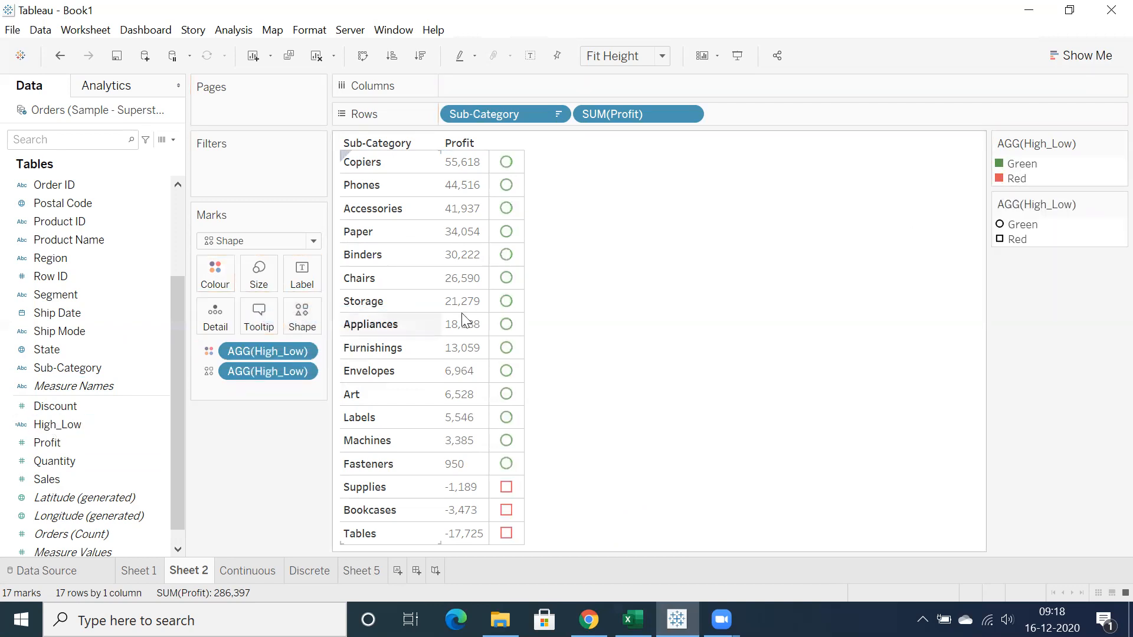
mouse_move(507, 494)
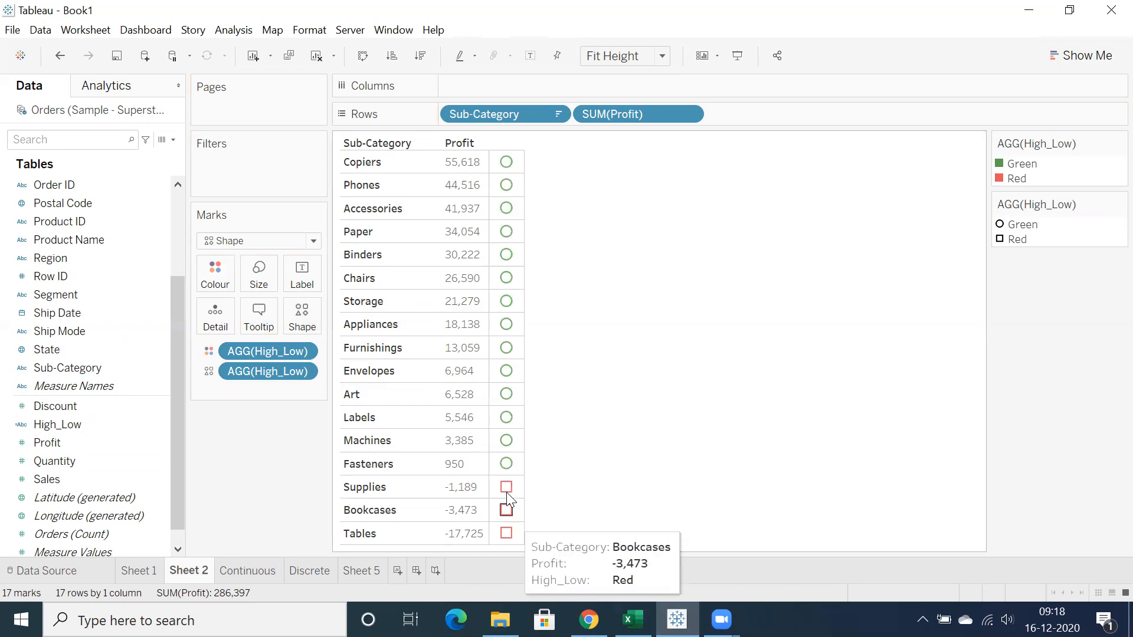
Assign the filled upward triangle to the Green item and the filled downward triangle to the Red item of High_Low
left_click(300, 322)
left_click(435, 222)
left_click(652, 223)
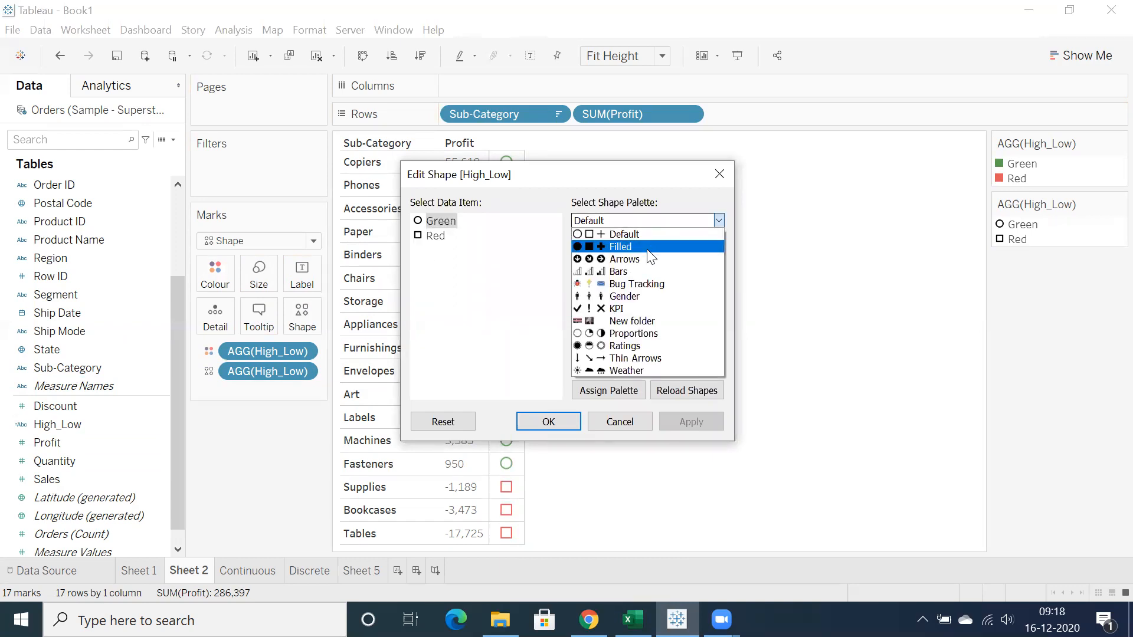
left_click(625, 247)
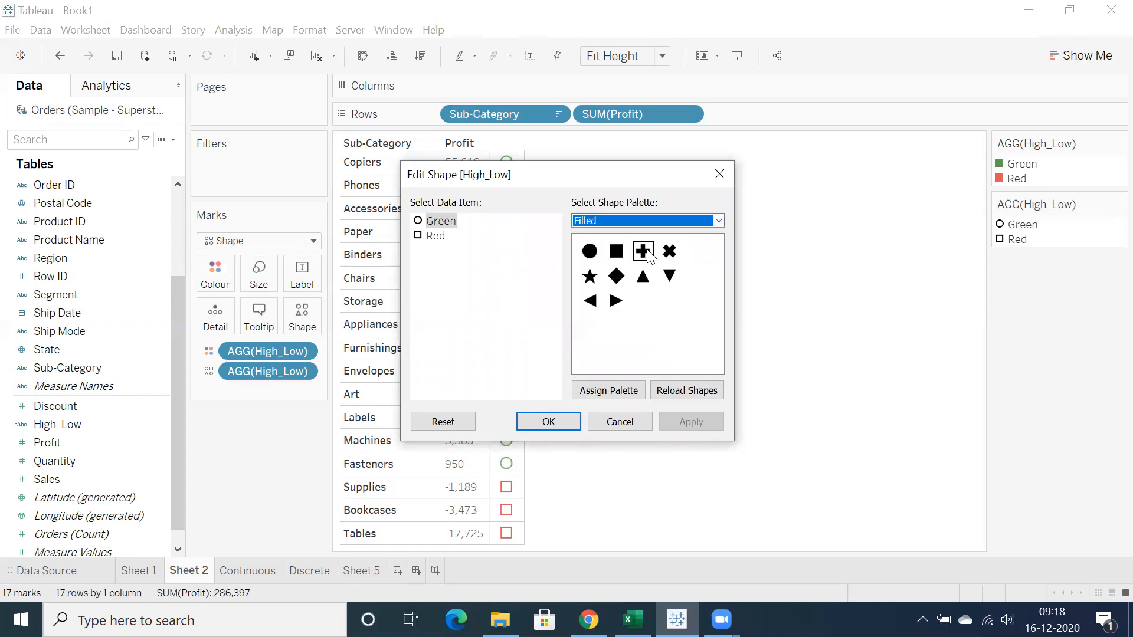
left_click(643, 276)
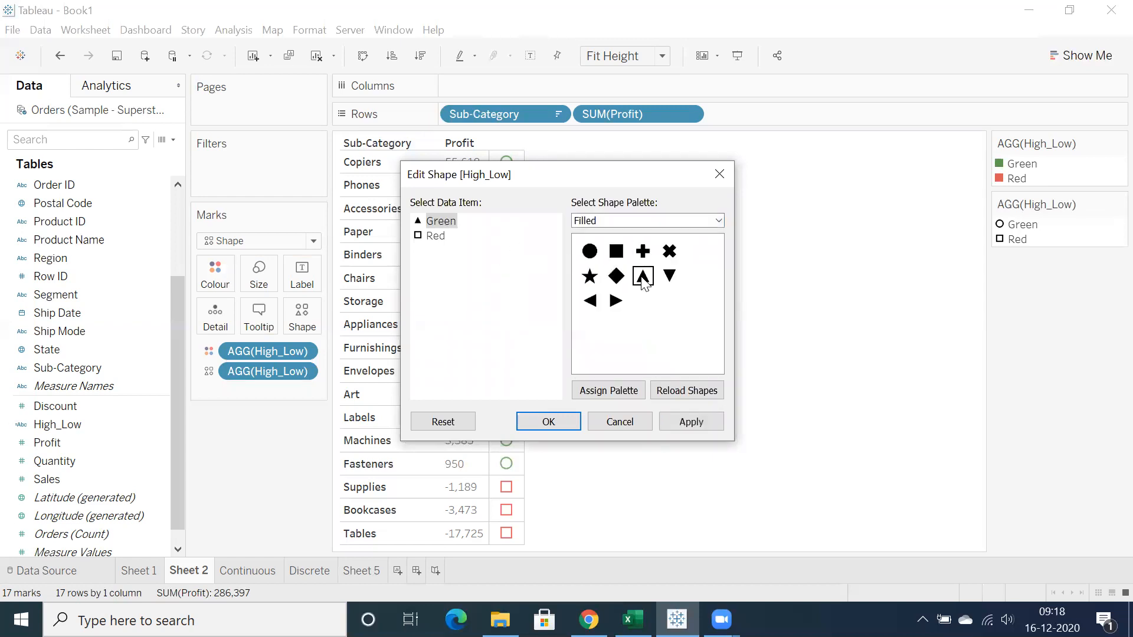
left_click(422, 242)
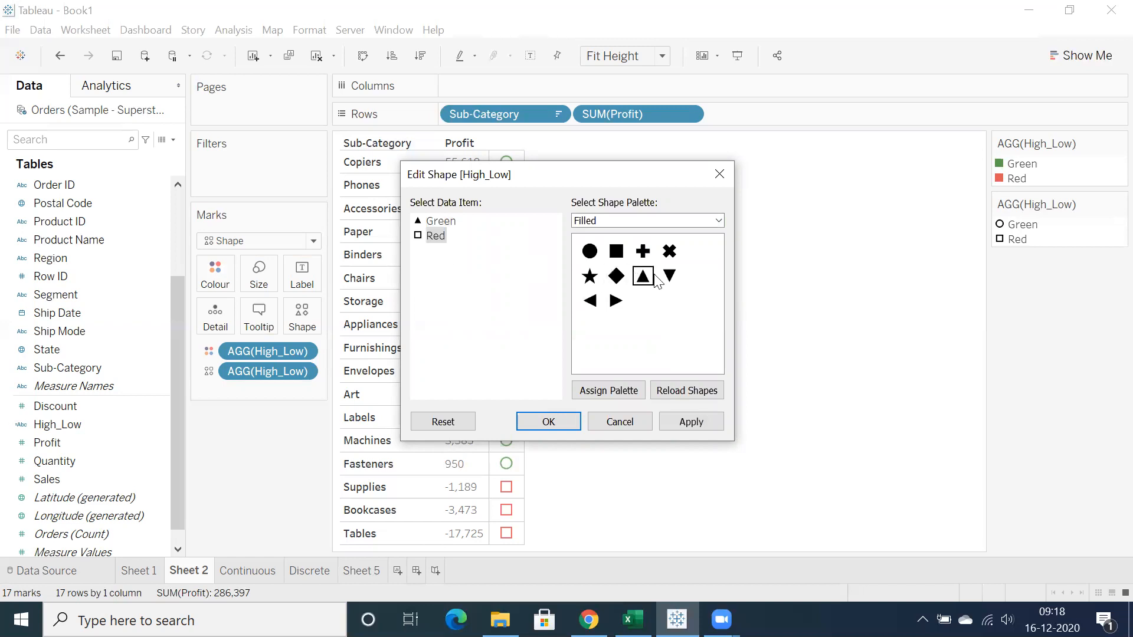
left_click(693, 422)
left_click(526, 421)
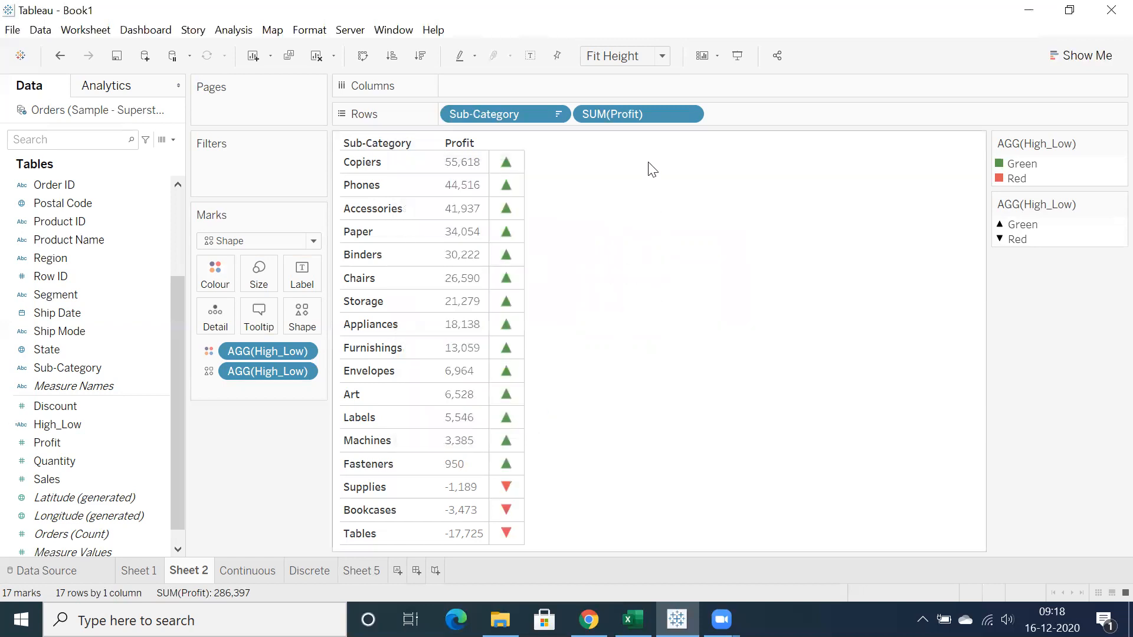
View the sheet in presentation mode, and check it against the example arrows beside the Profit column in the Excel worksheet
left_click(738, 55)
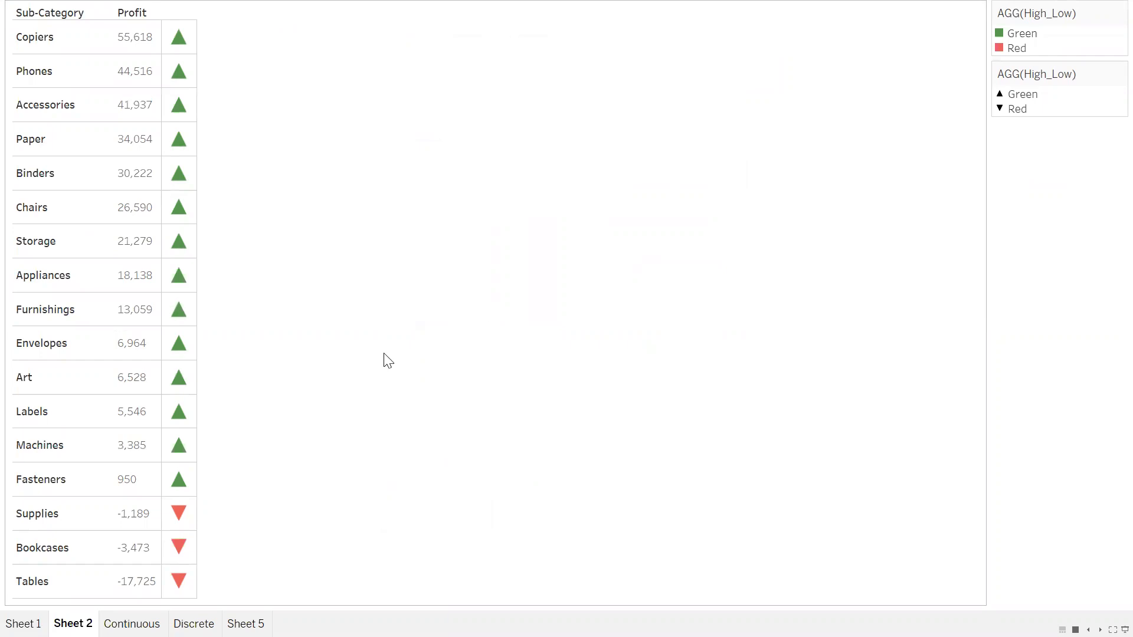
key("Escape")
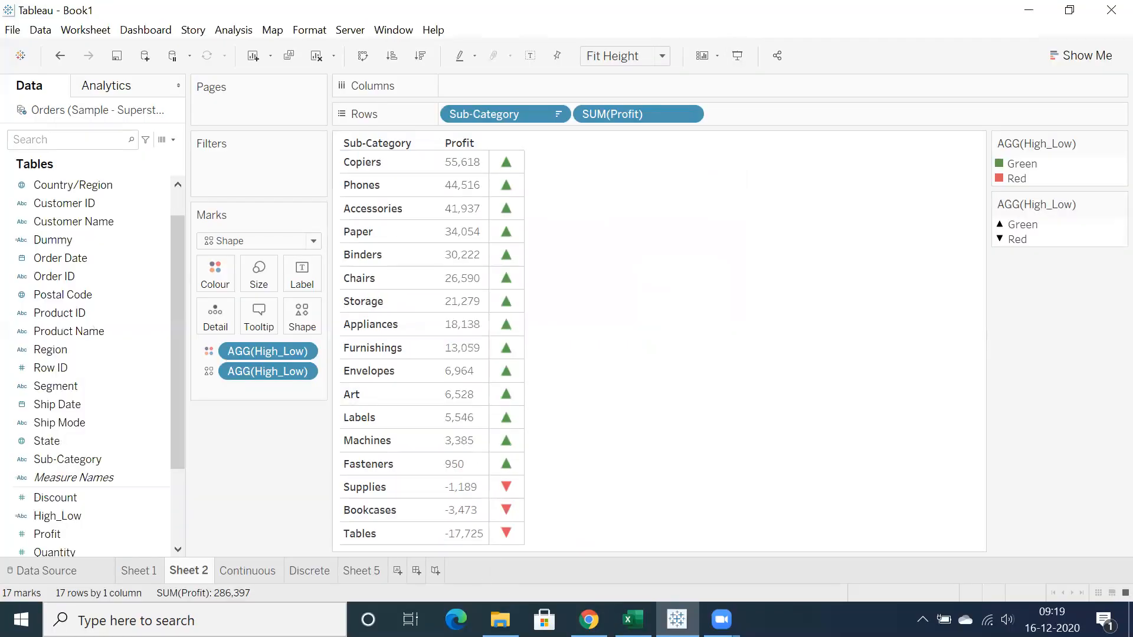
left_click(633, 620)
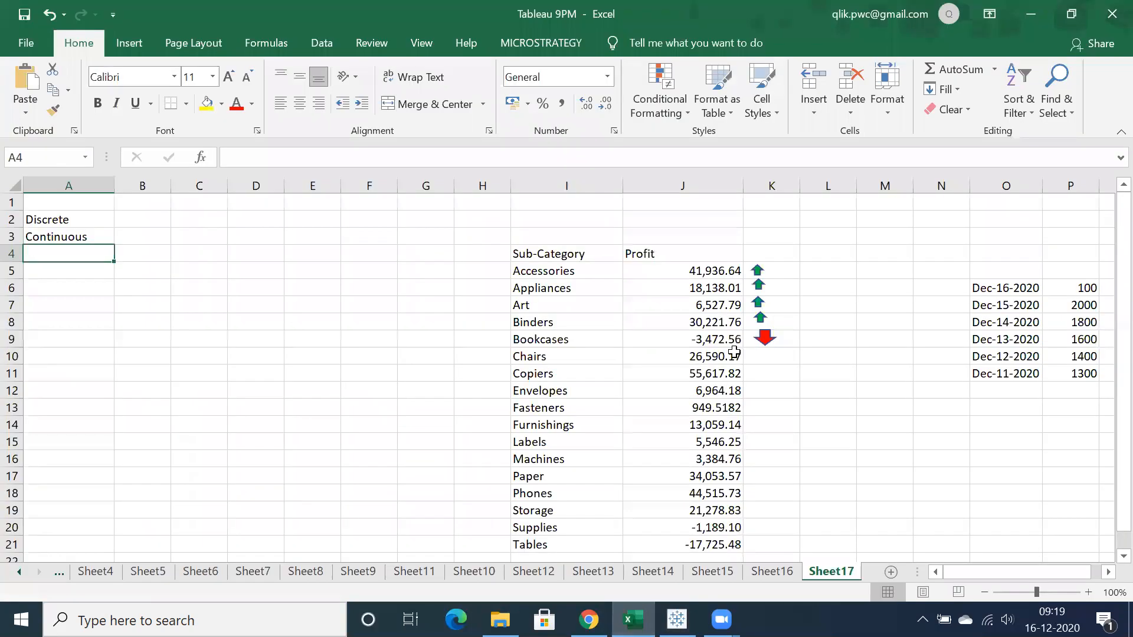
left_click(760, 274)
left_click(760, 286)
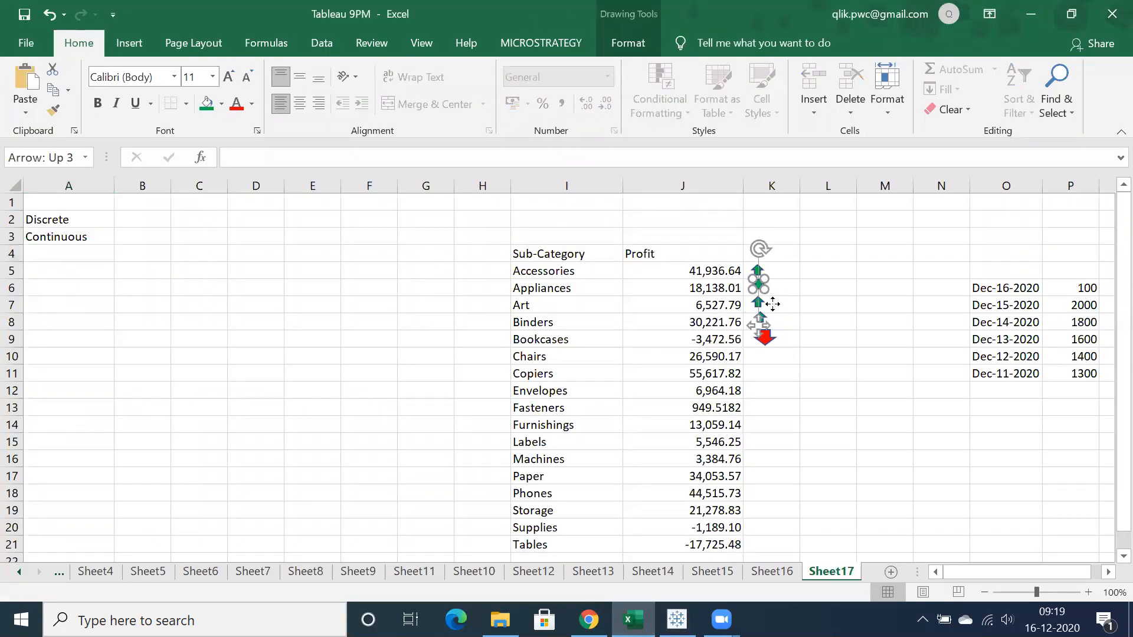
left_click(786, 319)
left_click(788, 347)
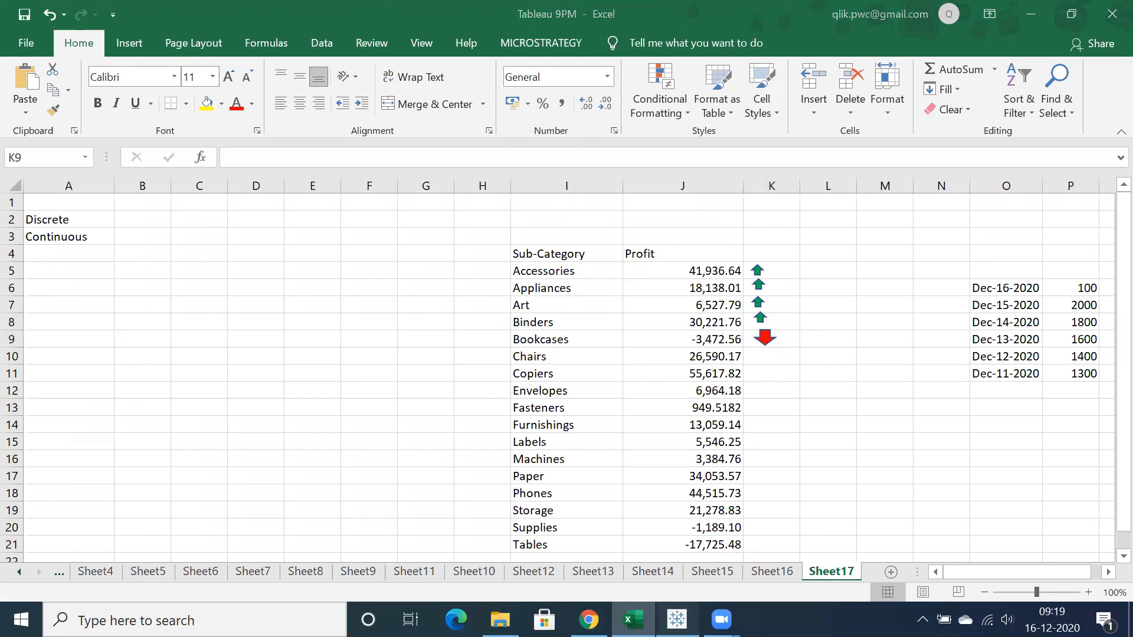
Return to Tableau and examine the green triangles and the red triangles by selecting each group in turn
left_click(676, 620)
left_click_drag(514, 476, 484, 162)
left_click(602, 210)
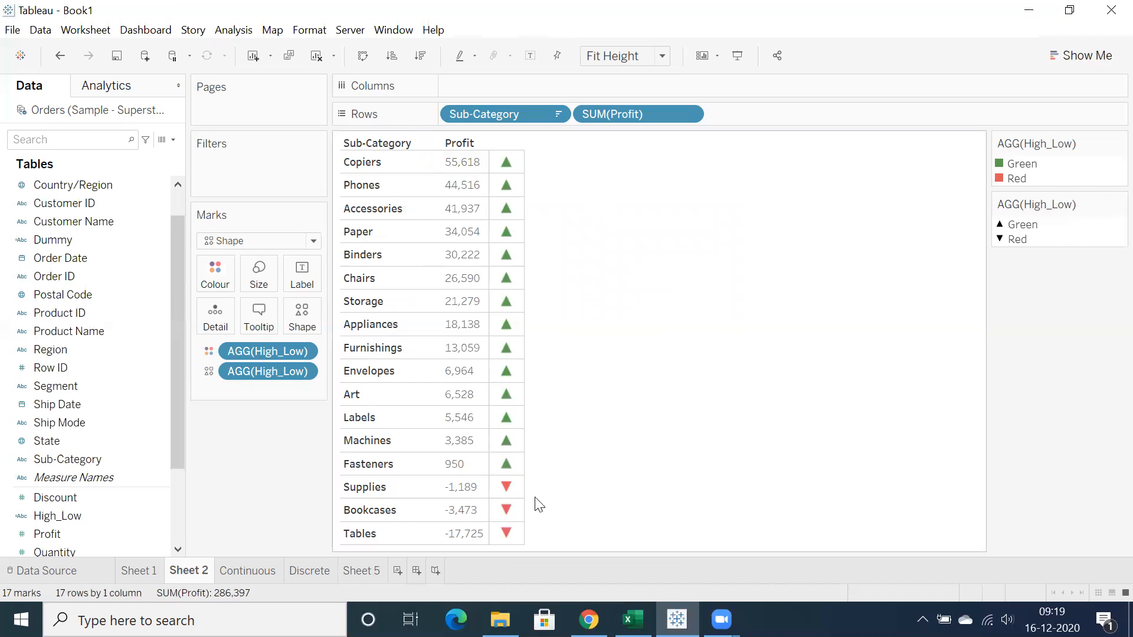
left_click_drag(517, 482, 499, 555)
left_click(644, 470)
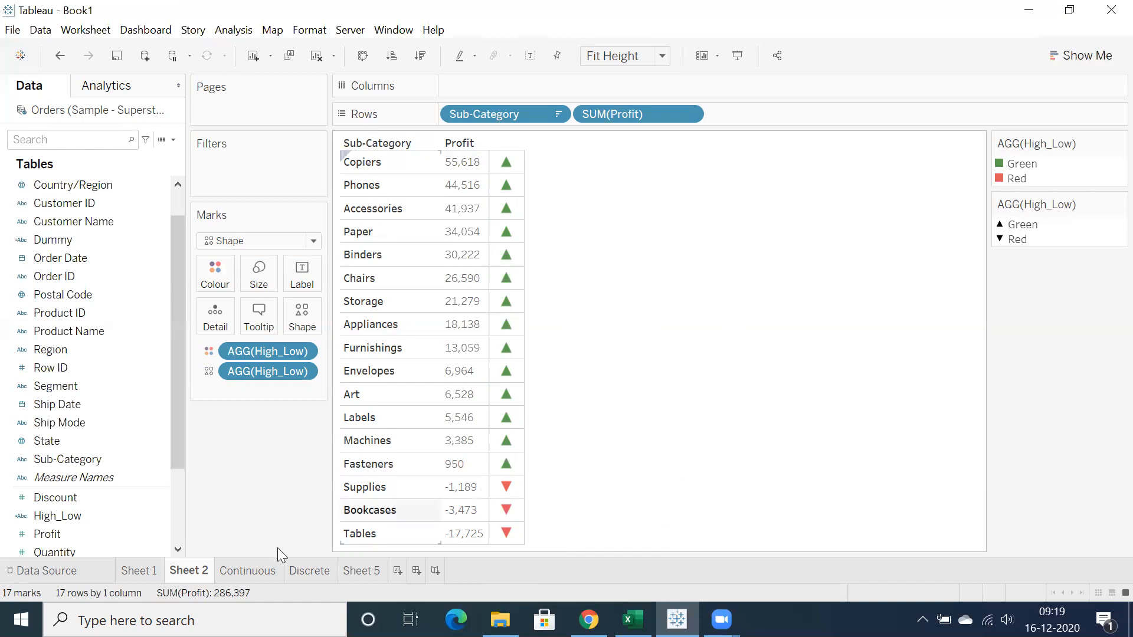
On Sheet 5, hide the title, narrow the Profit value column and set the mark type to Shape
left_click(361, 571)
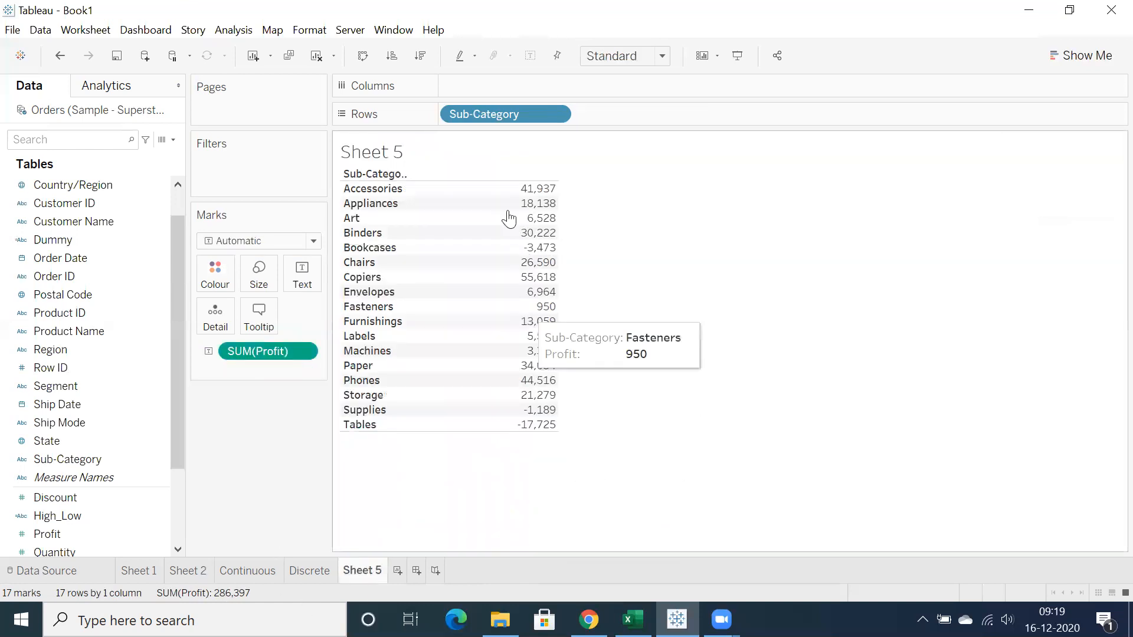
right_click(383, 158)
left_click(407, 206)
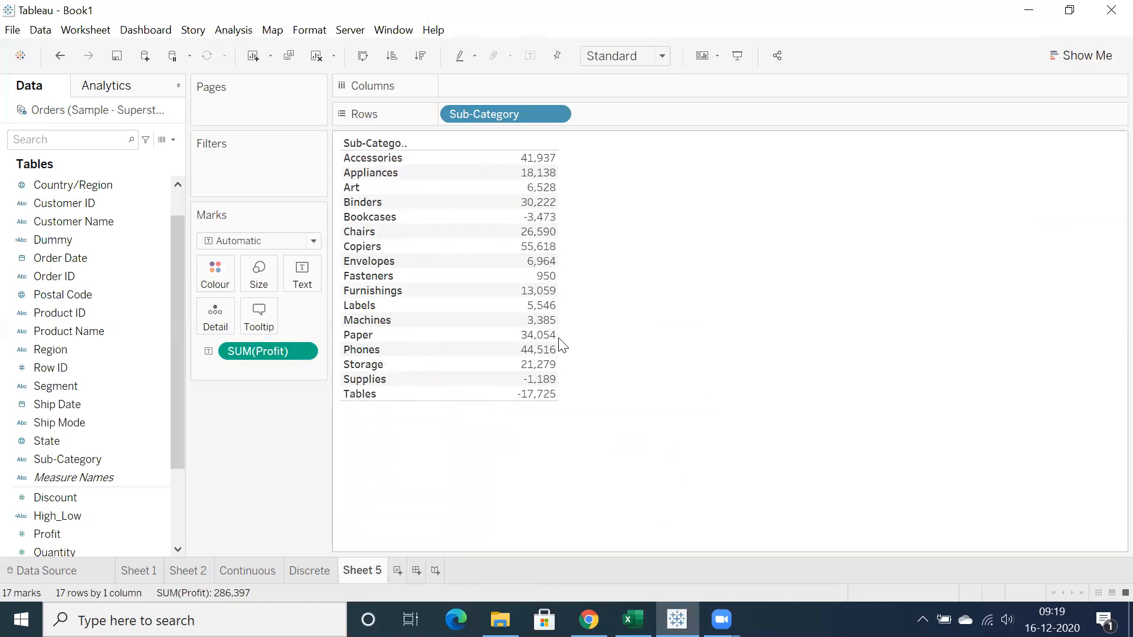
left_click_drag(558, 332, 488, 328)
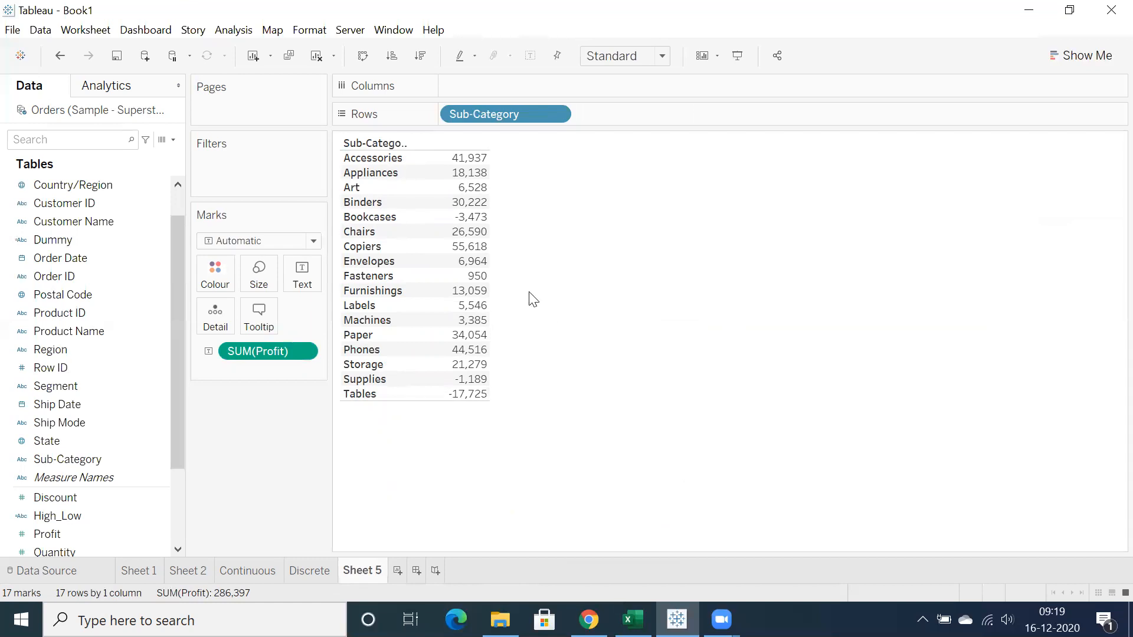
left_click(255, 240)
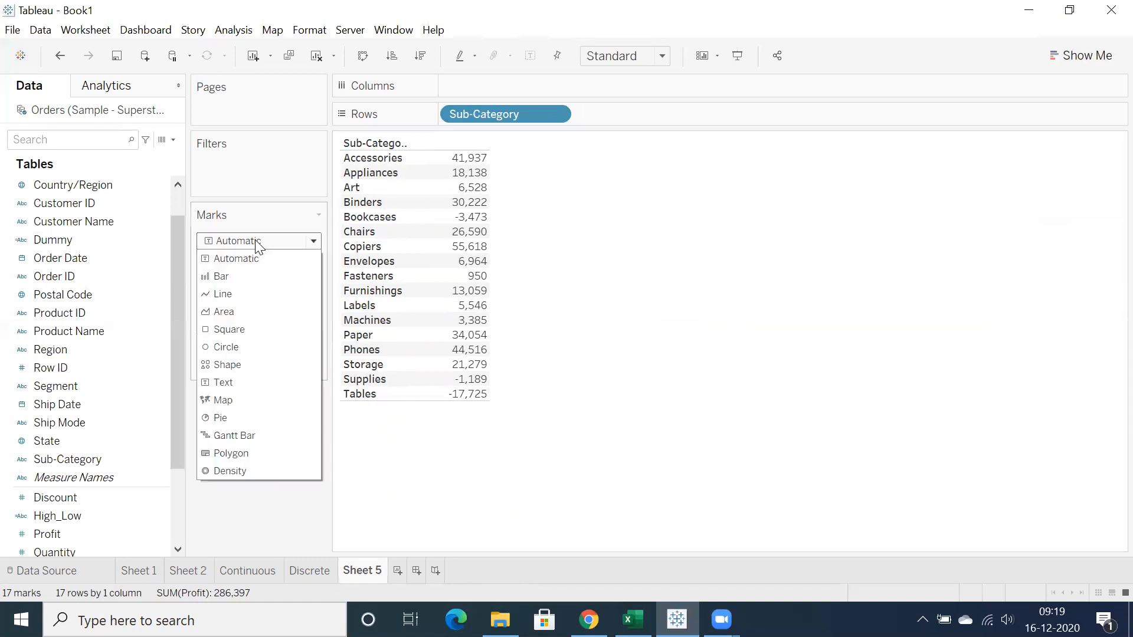
left_click(251, 366)
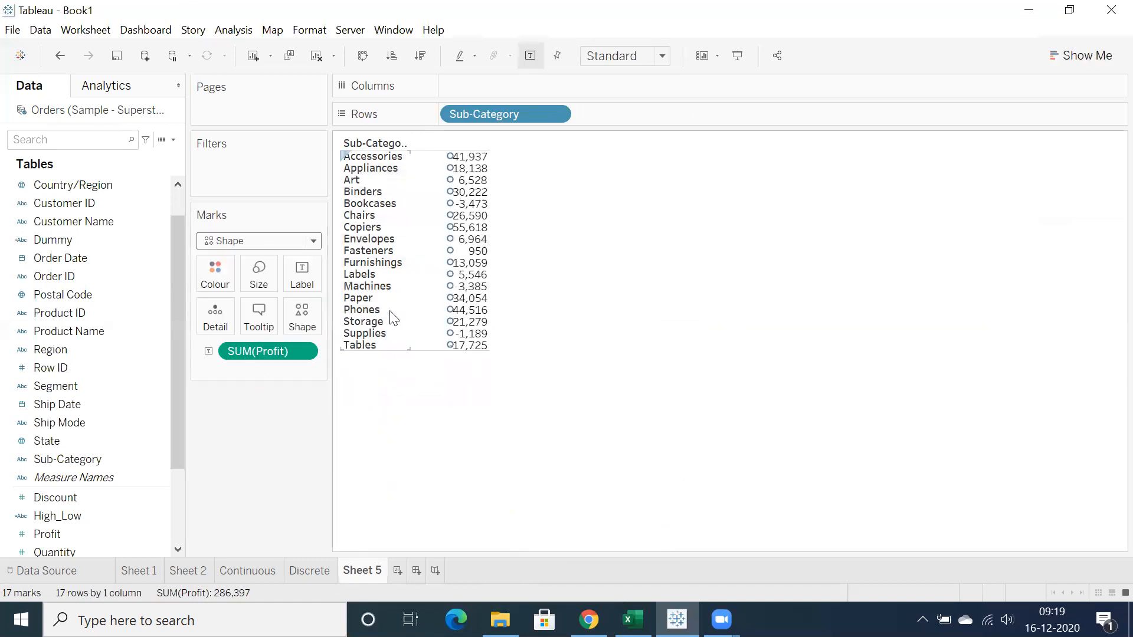
left_click(488, 195)
Remove Sub-Category and Profit from Sheet 5 and start over from a blank Sheet 5
left_click_drag(519, 114, 413, 254)
left_click_drag(248, 354, 224, 496)
right_click(367, 574)
left_click(434, 396)
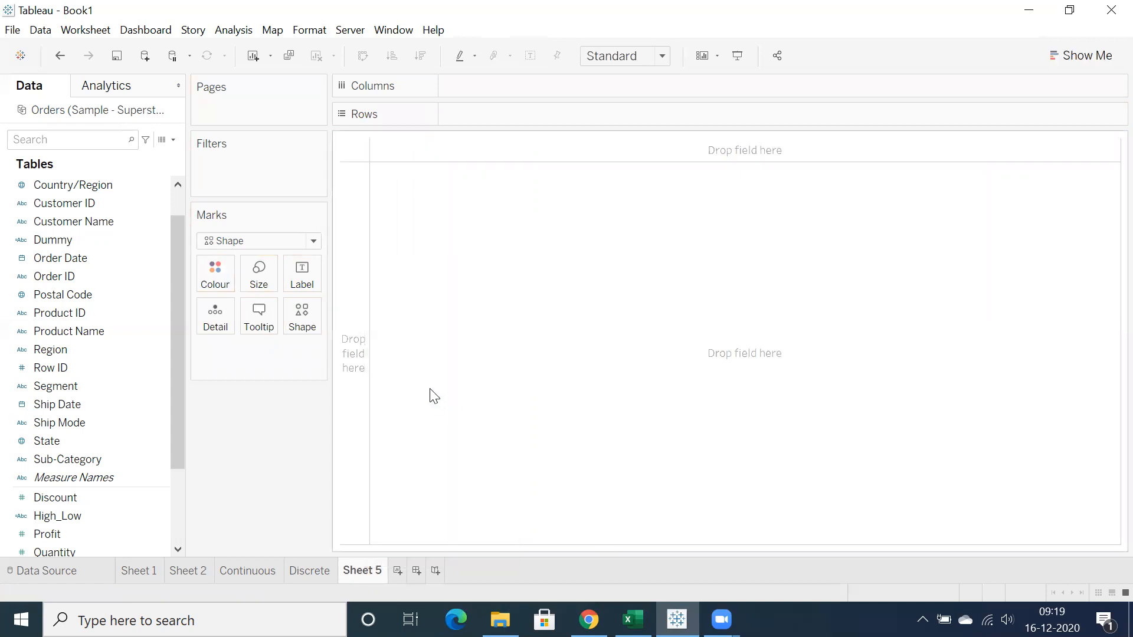
left_click(348, 571)
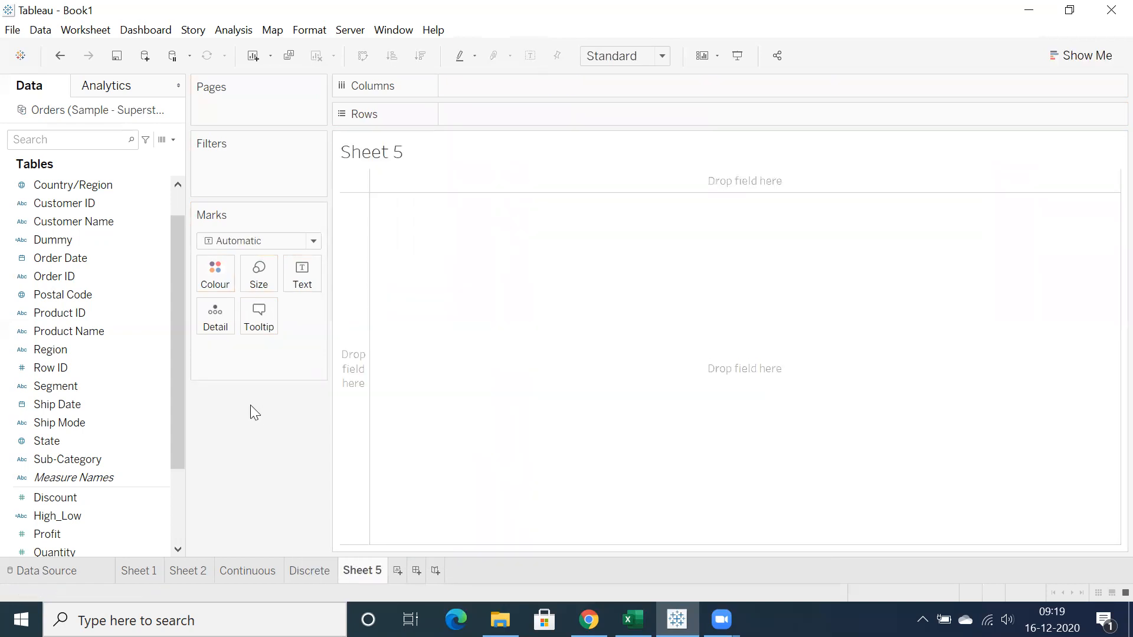
List Profit as text by Sub-Category on the blank Sheet 5, and hide the sheet title
double_click(63, 462)
scroll(55, 506, "down", 1)
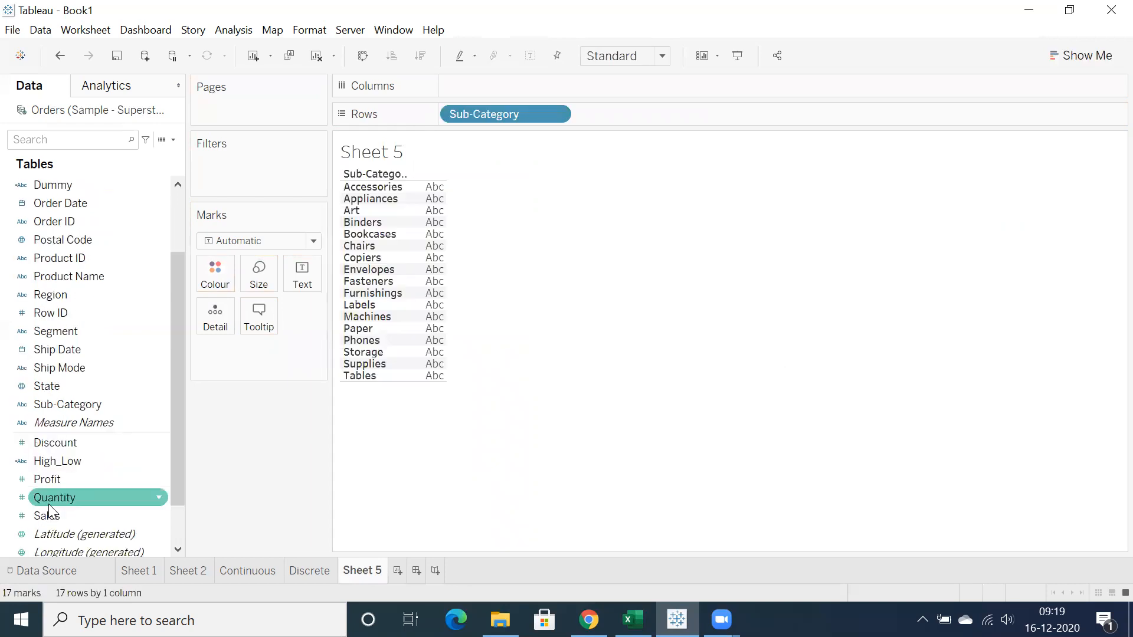
double_click(52, 478)
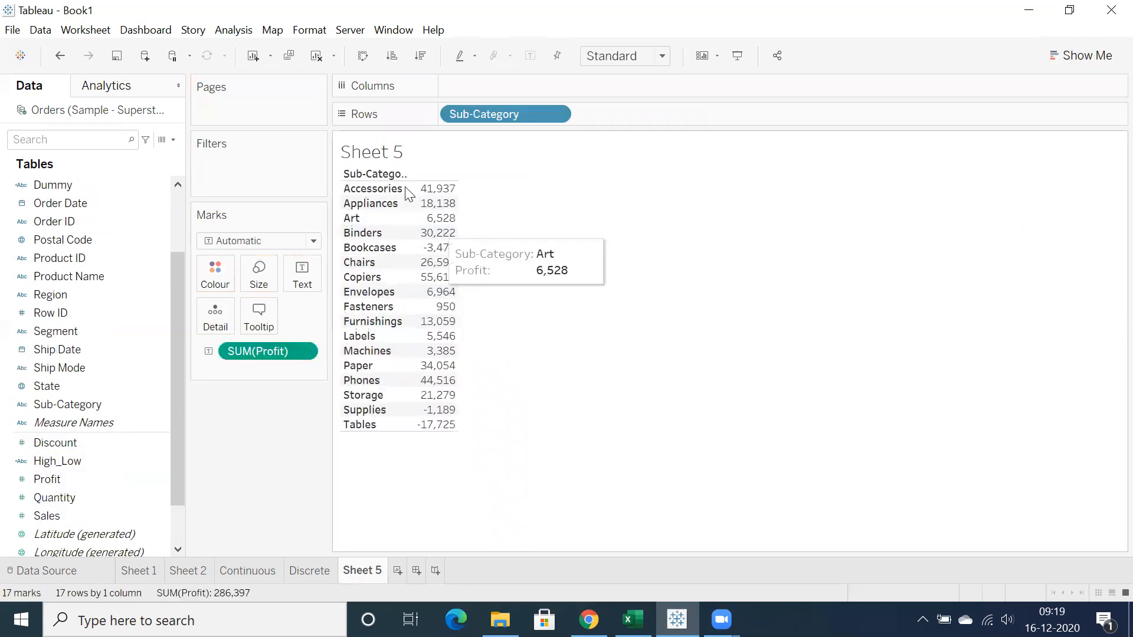
right_click(394, 152)
left_click(414, 196)
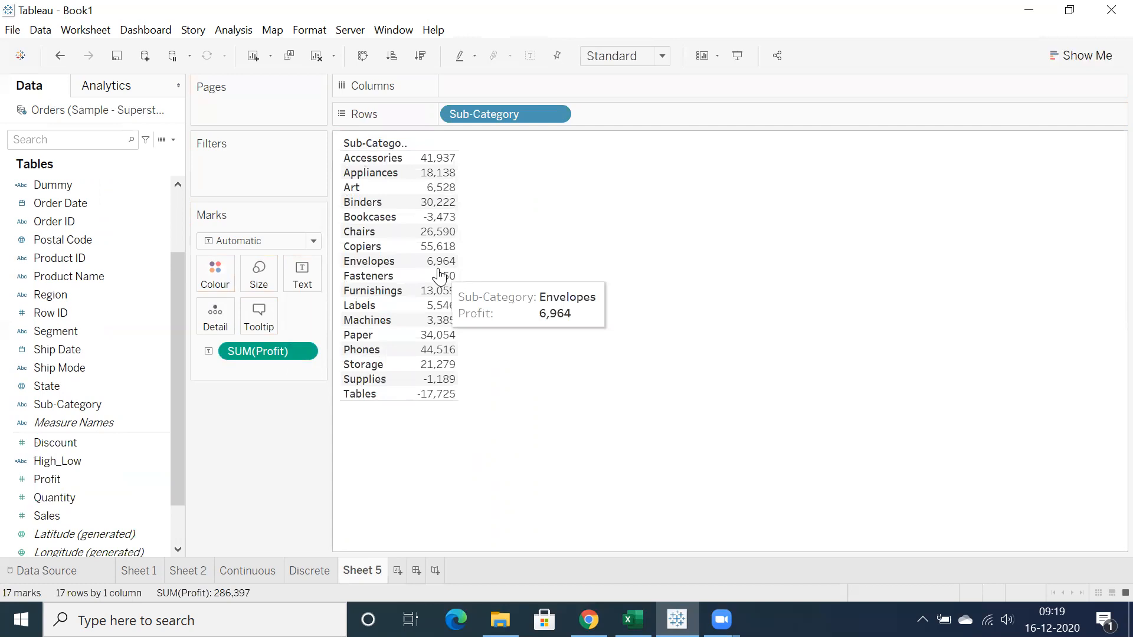
Set Sheet 5's mark type to Shape and fit the view to Fit Height
left_click(260, 242)
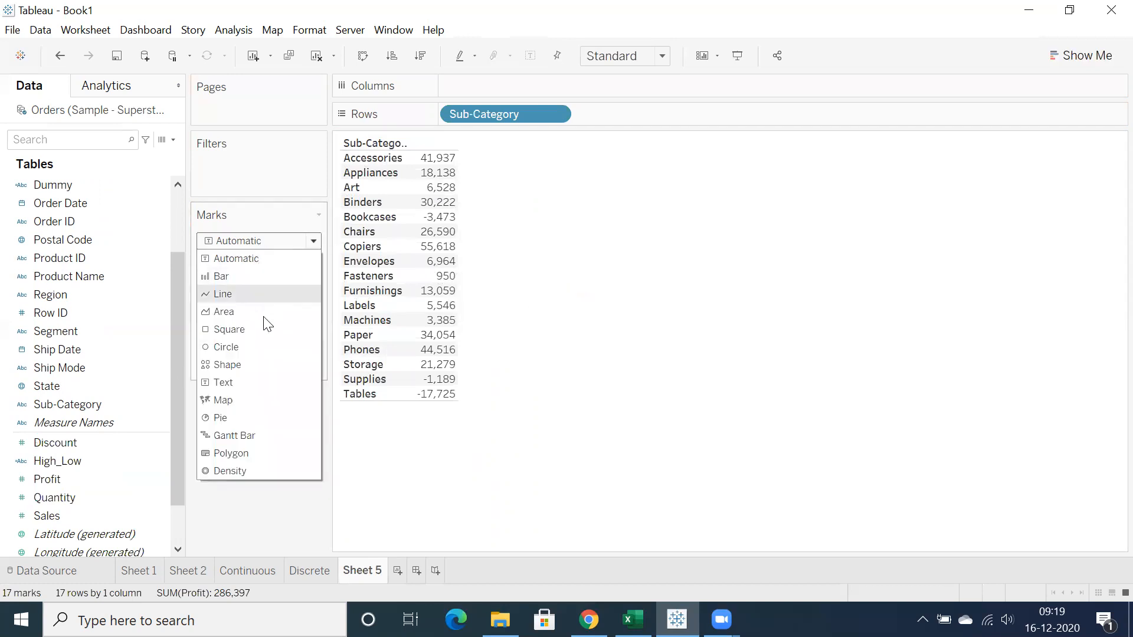
left_click(248, 365)
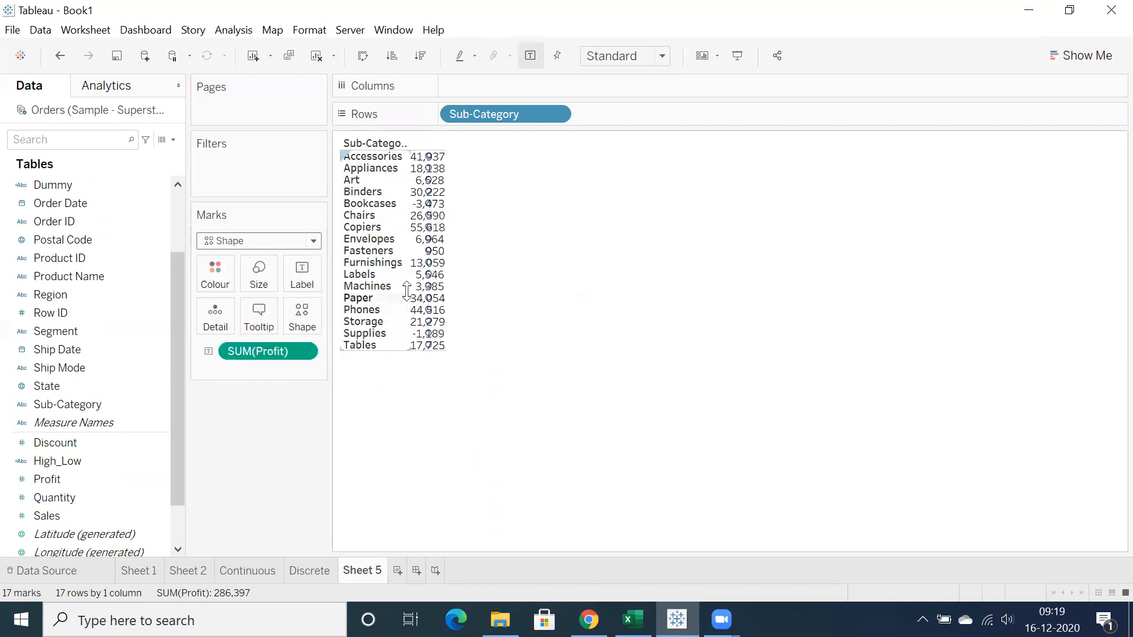
mouse_move(411, 230)
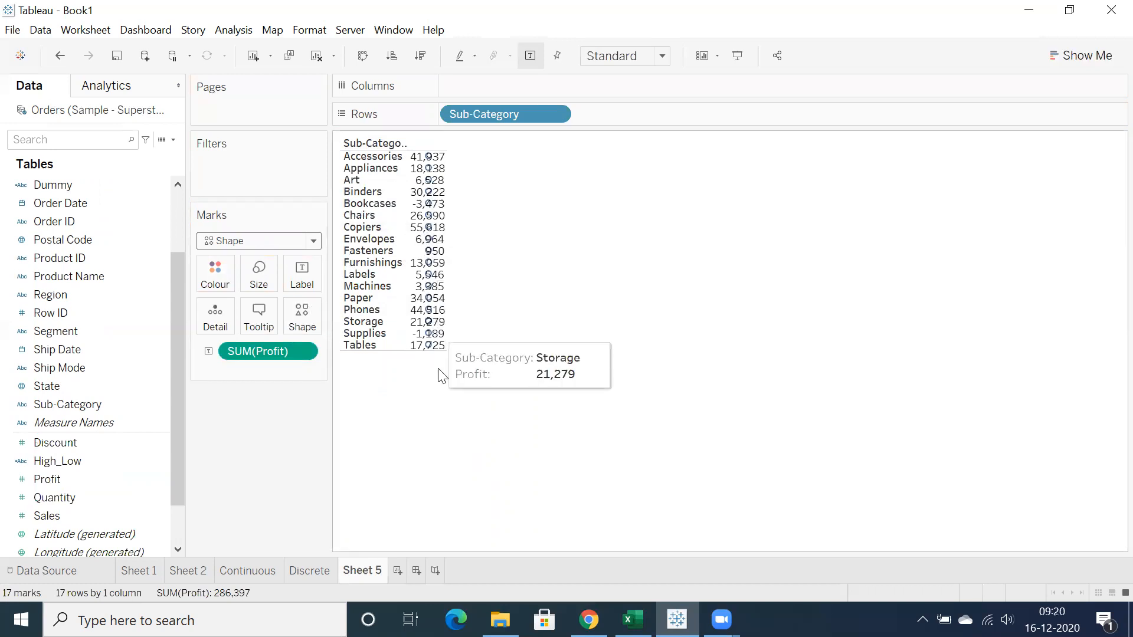
left_click(590, 59)
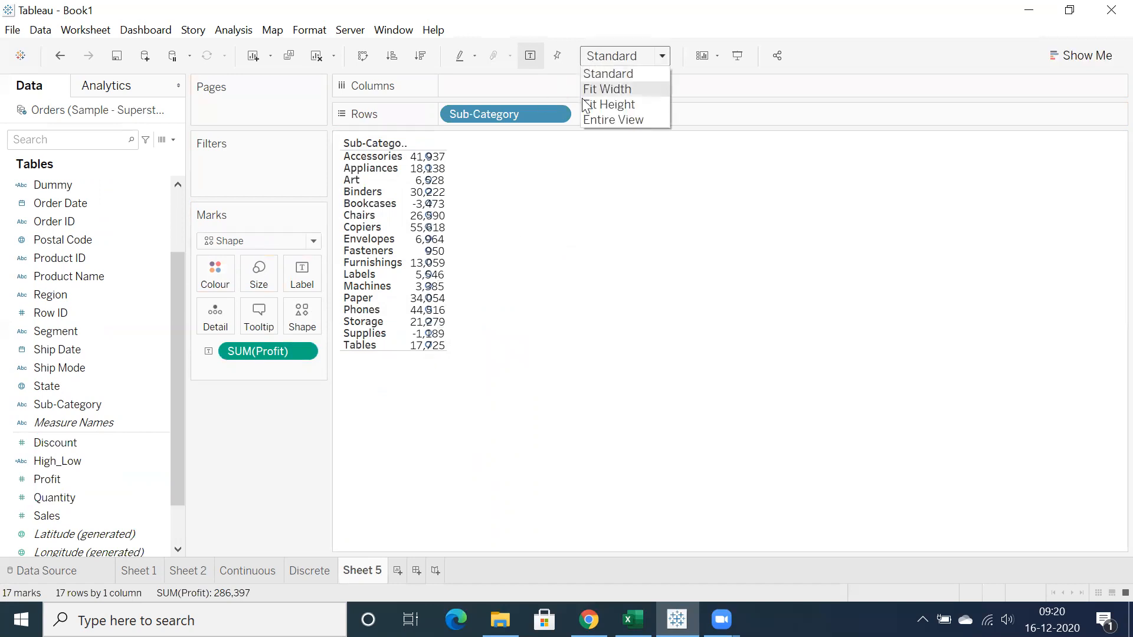
left_click(561, 175)
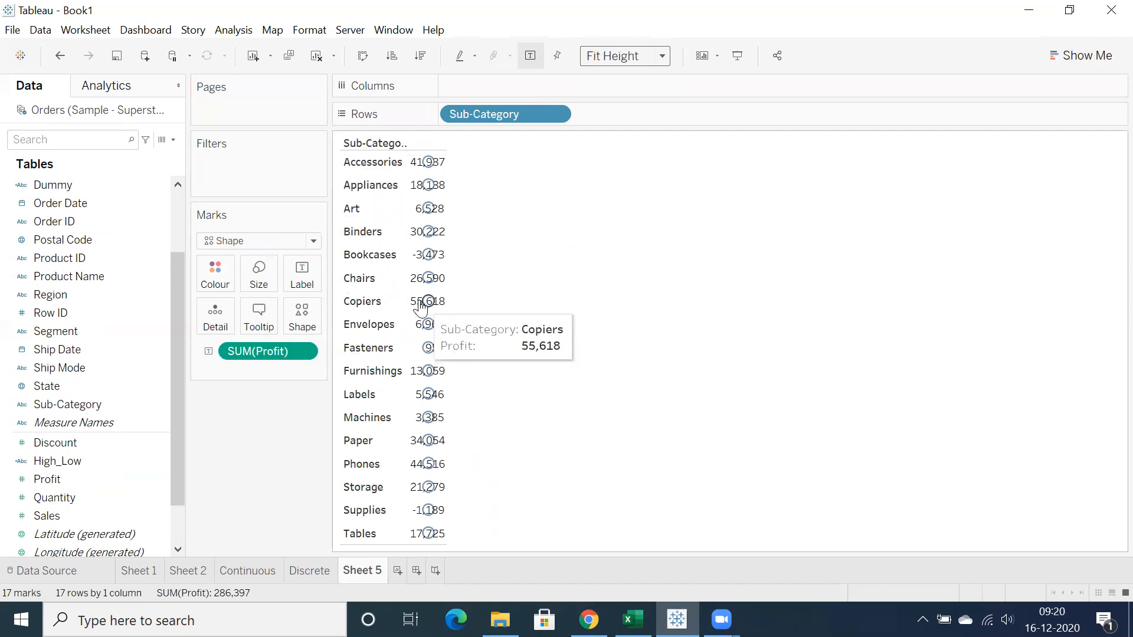
Switch the mark type to Text and back to Shape to compare how the Profit values are displayed
left_click(275, 242)
left_click(249, 383)
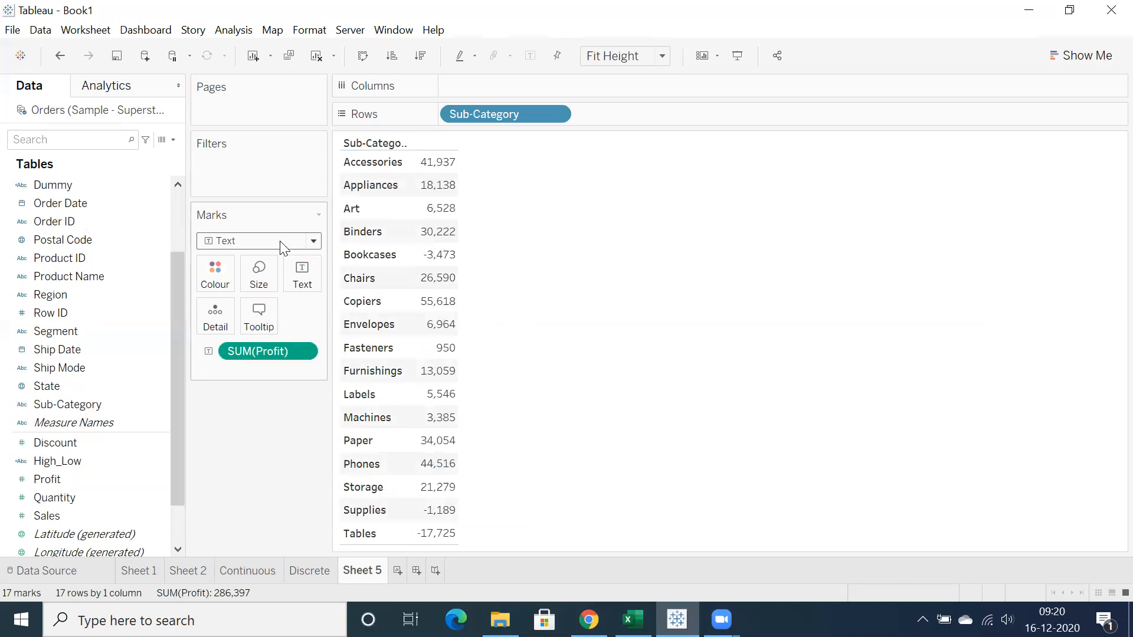
left_click(282, 246)
left_click(250, 367)
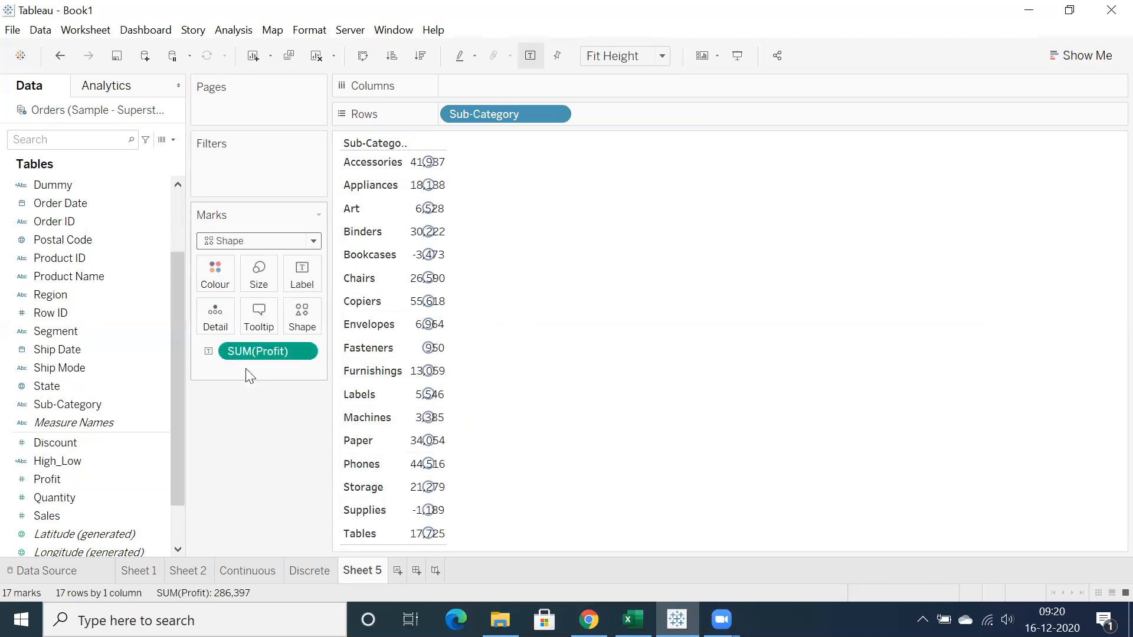
Turn off the mark labels on Sheet 5 so only the shapes are shown
left_click(301, 278)
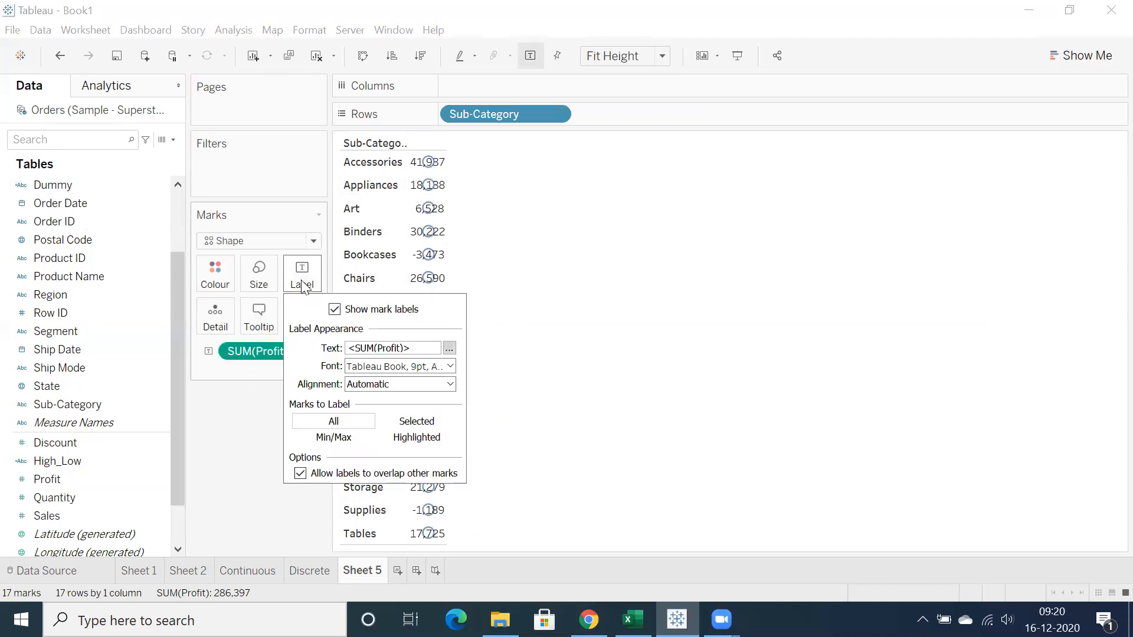
left_click(336, 310)
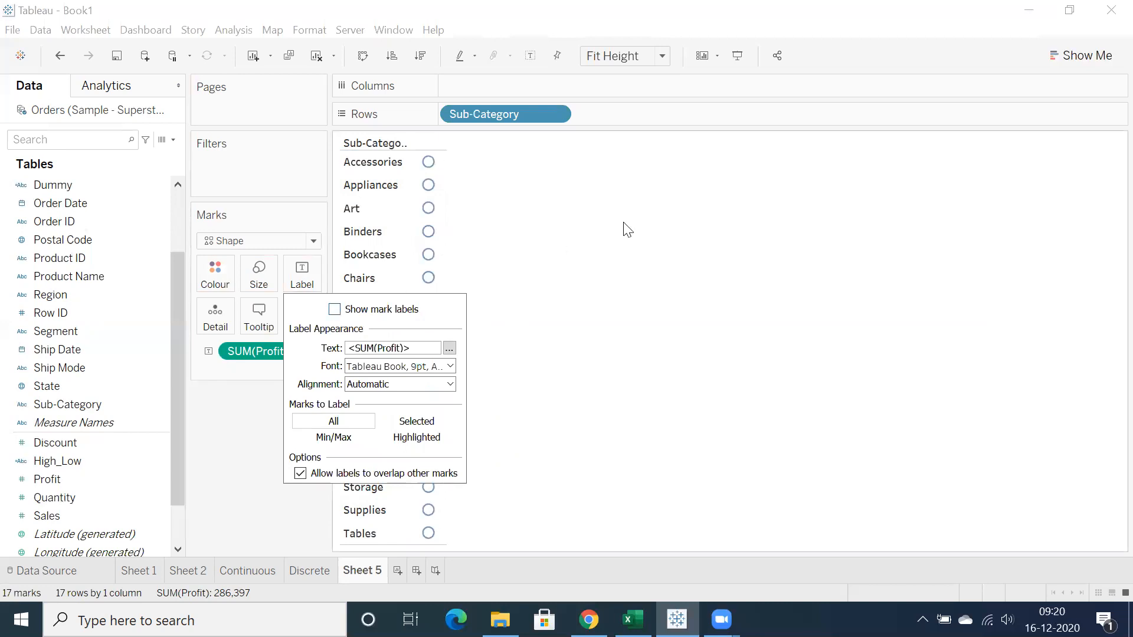
left_click(513, 235)
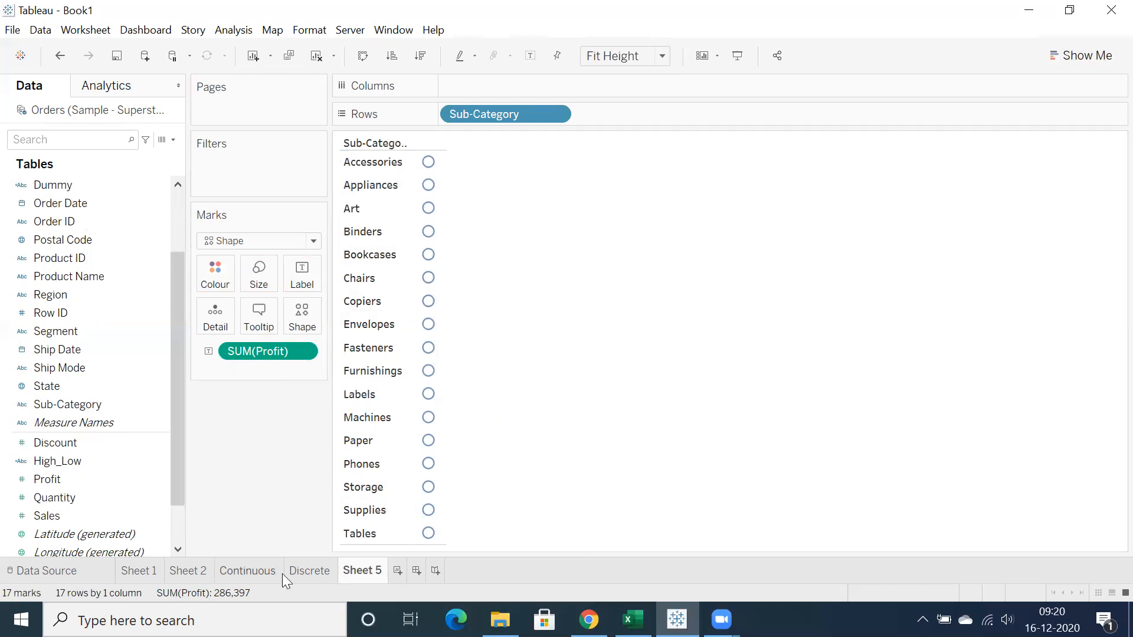
Check the triangle marks on Sheet 2, and undo the hiding of the mark labels on Sheet 5
left_click(302, 572)
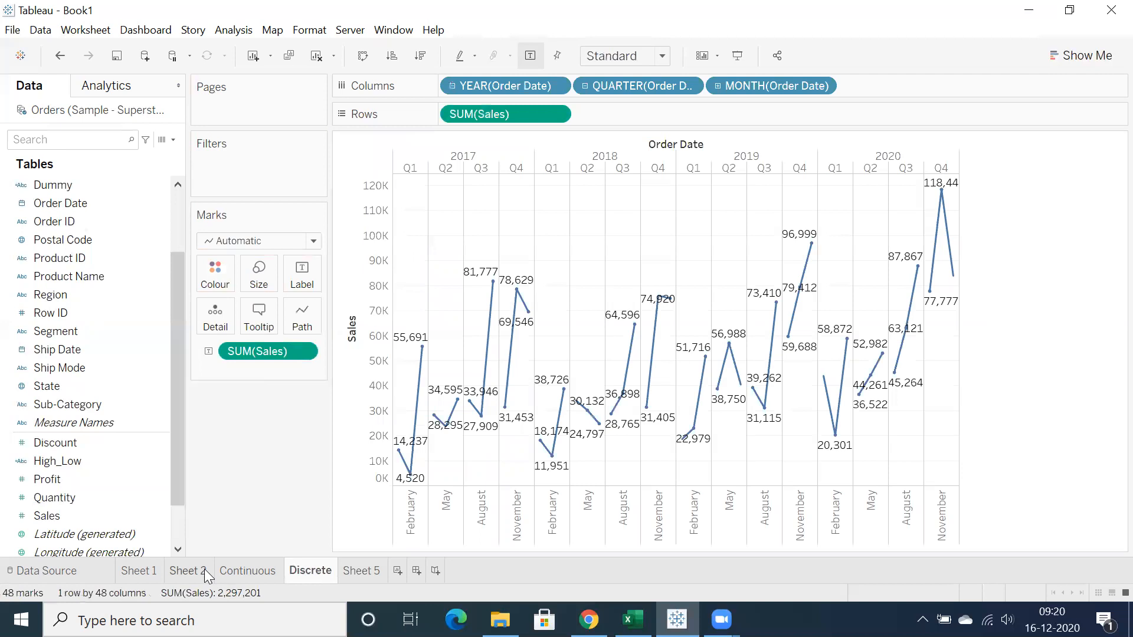
left_click(194, 571)
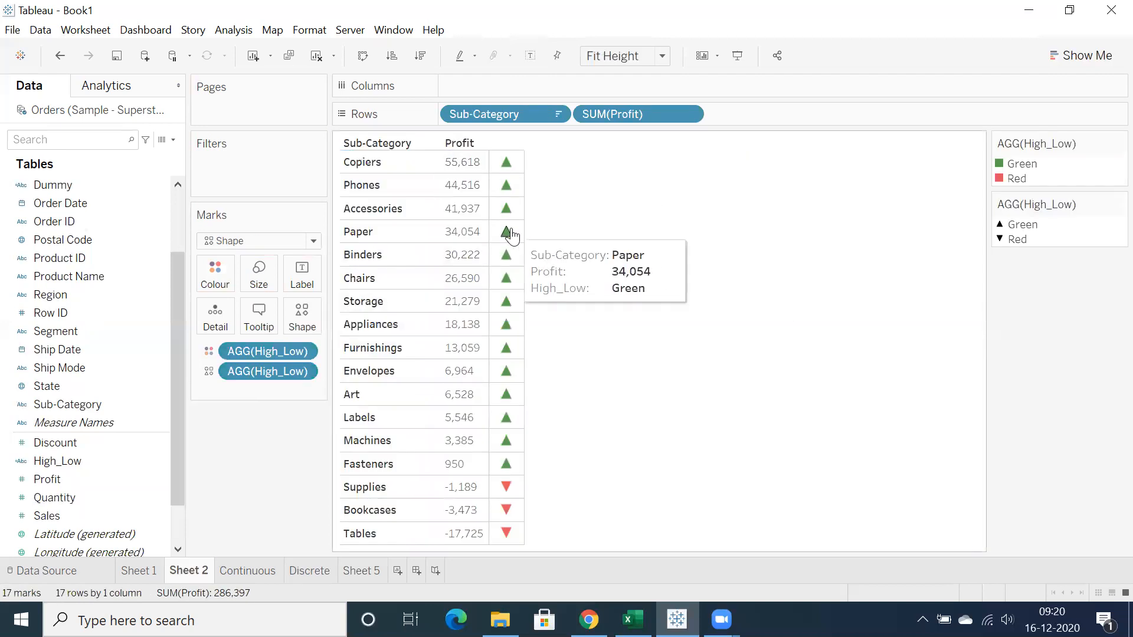
left_click(361, 570)
left_click(59, 203)
left_click(60, 55)
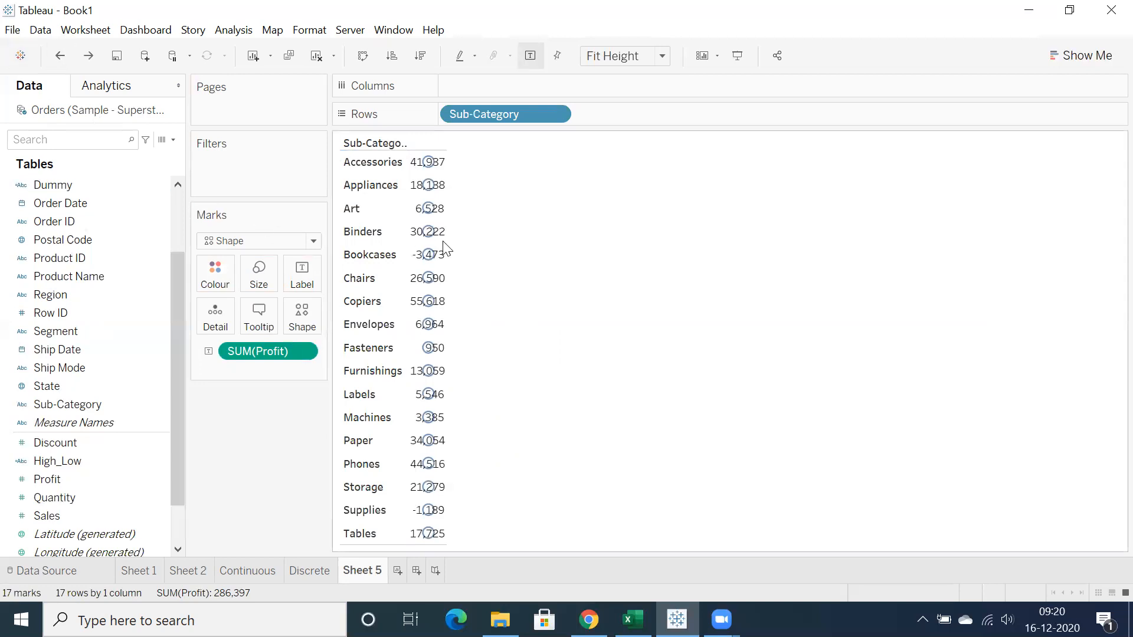
Widen the marks column on Sheet 5 so the Profit labels sit beside the circles, and check the Appliances mark
left_click_drag(445, 240, 519, 244)
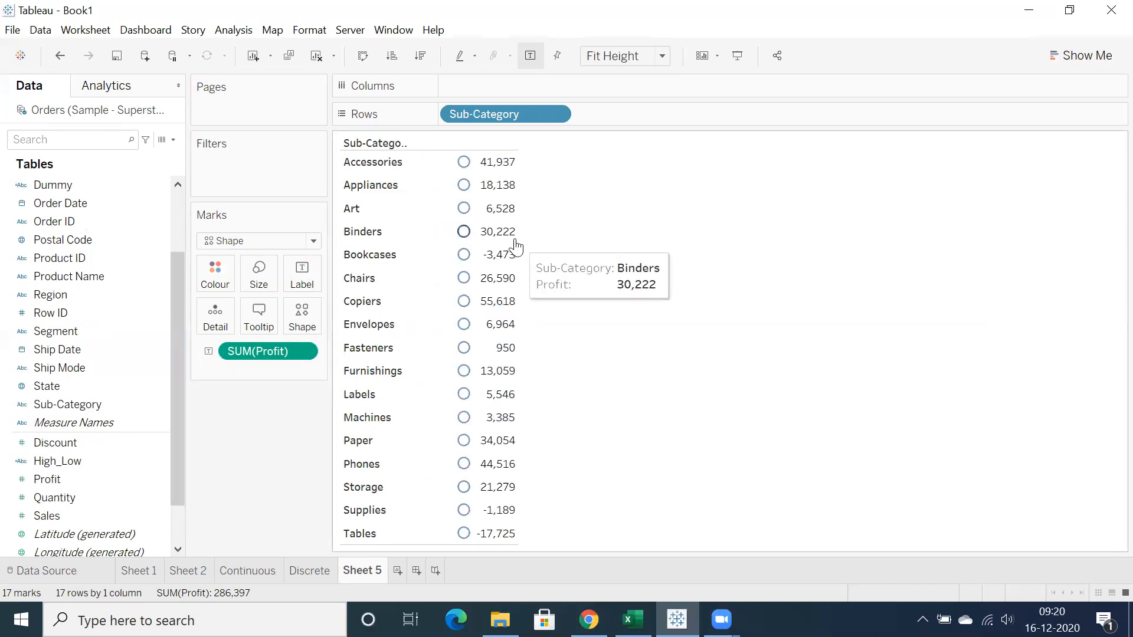
left_click_drag(518, 235, 535, 237)
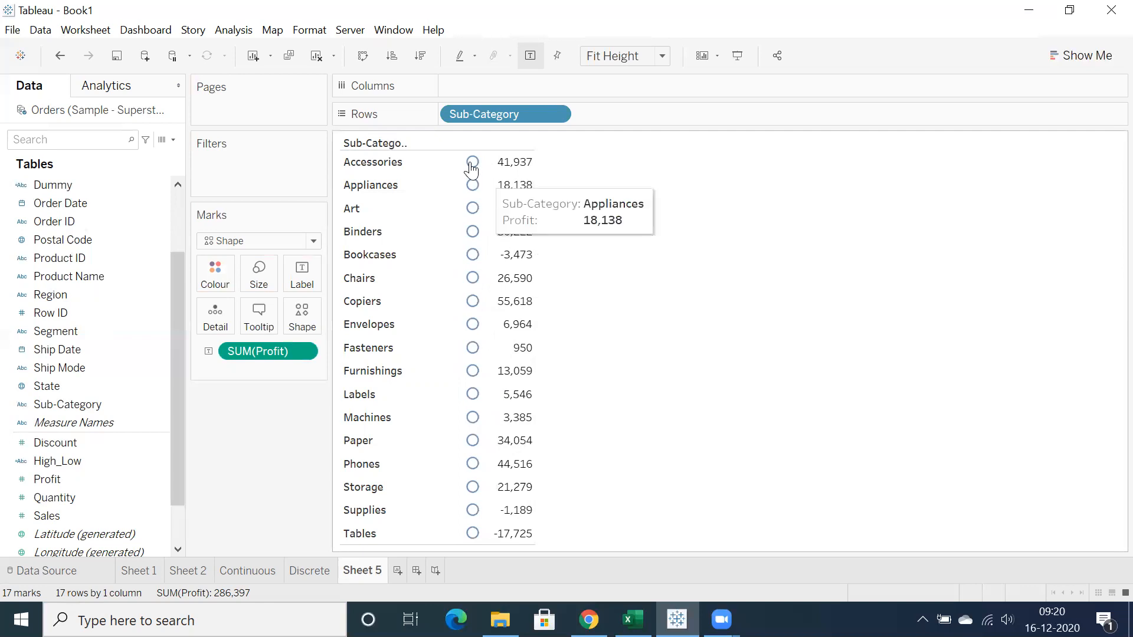
left_click(476, 192)
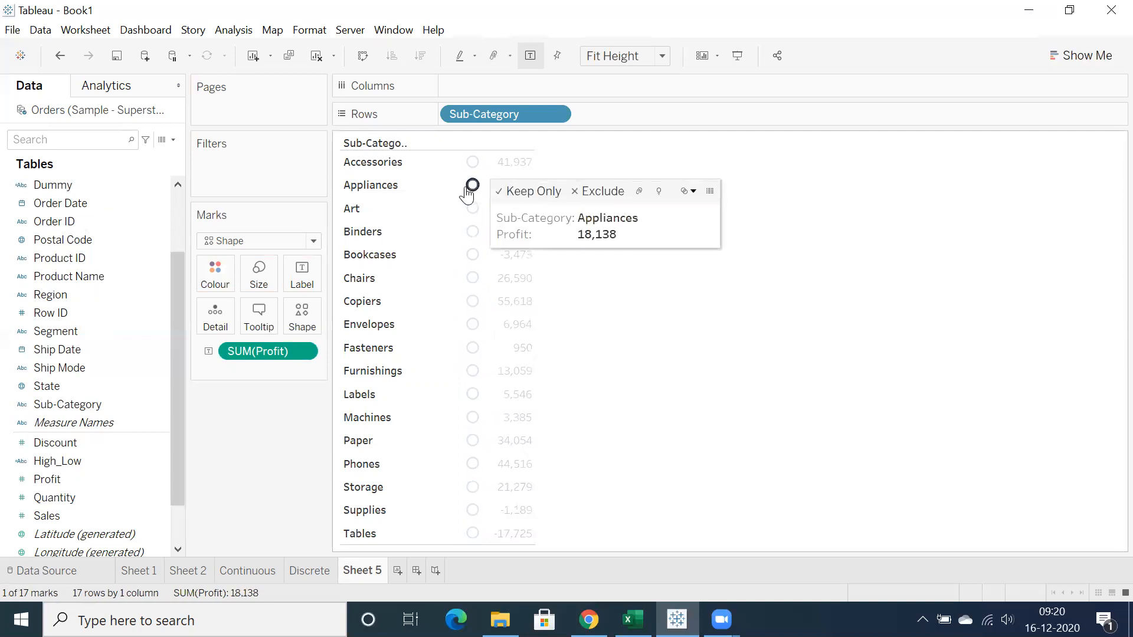
left_click(443, 190)
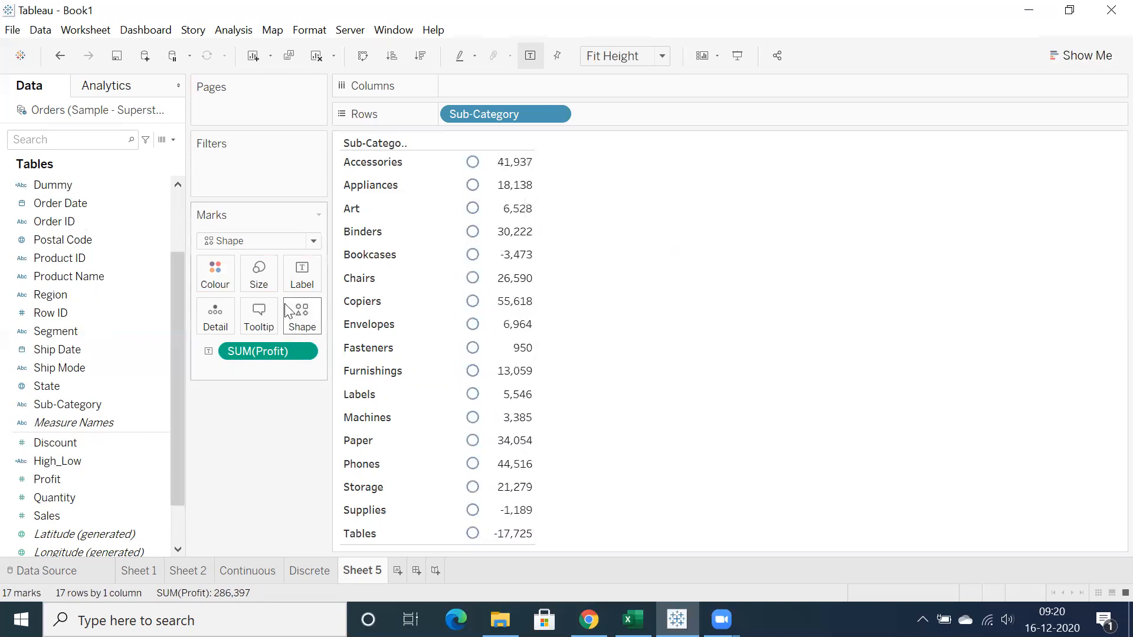
Set the Profit mark labels' horizontal alignment to Left after comparing it with Right, and widen the Sub-Category column
left_click(302, 285)
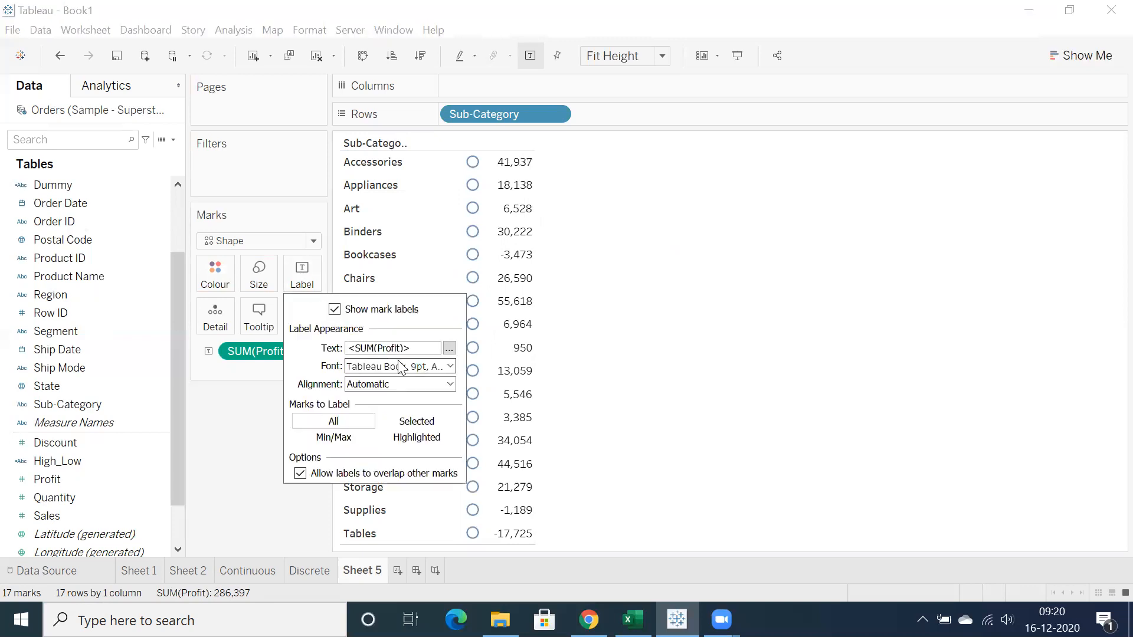
left_click(447, 390)
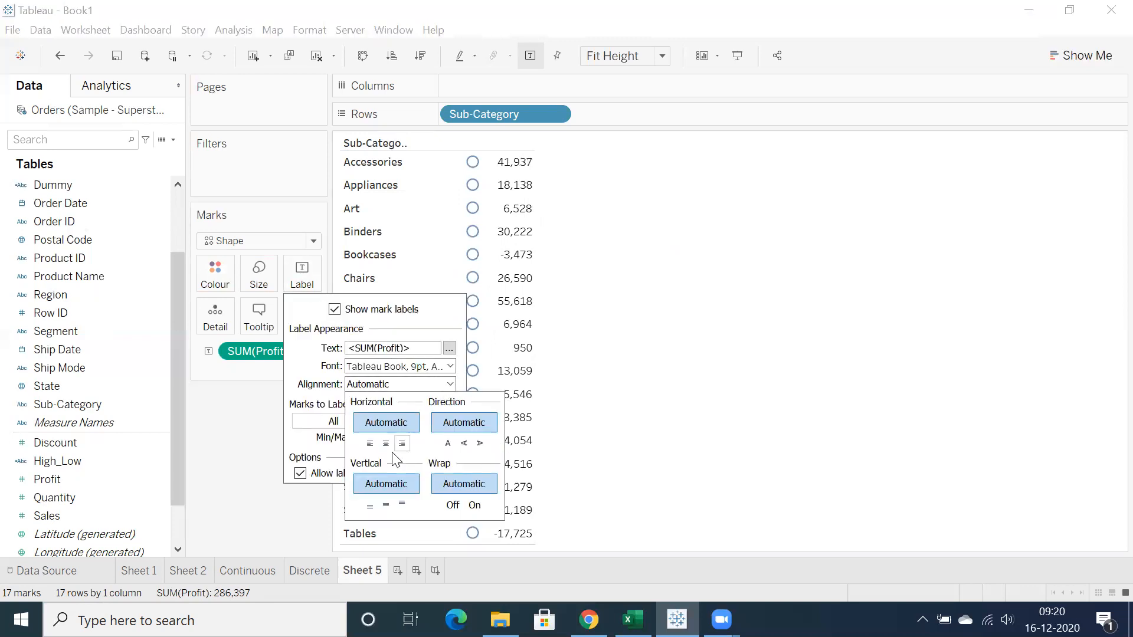
left_click(370, 443)
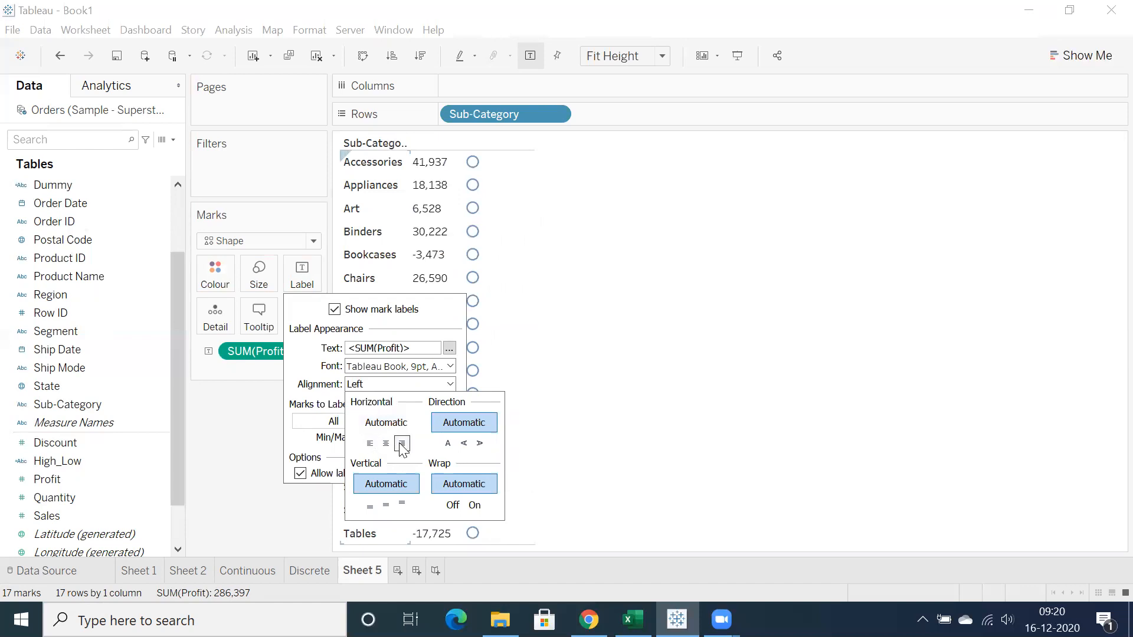
left_click(402, 443)
left_click(370, 443)
left_click(403, 445)
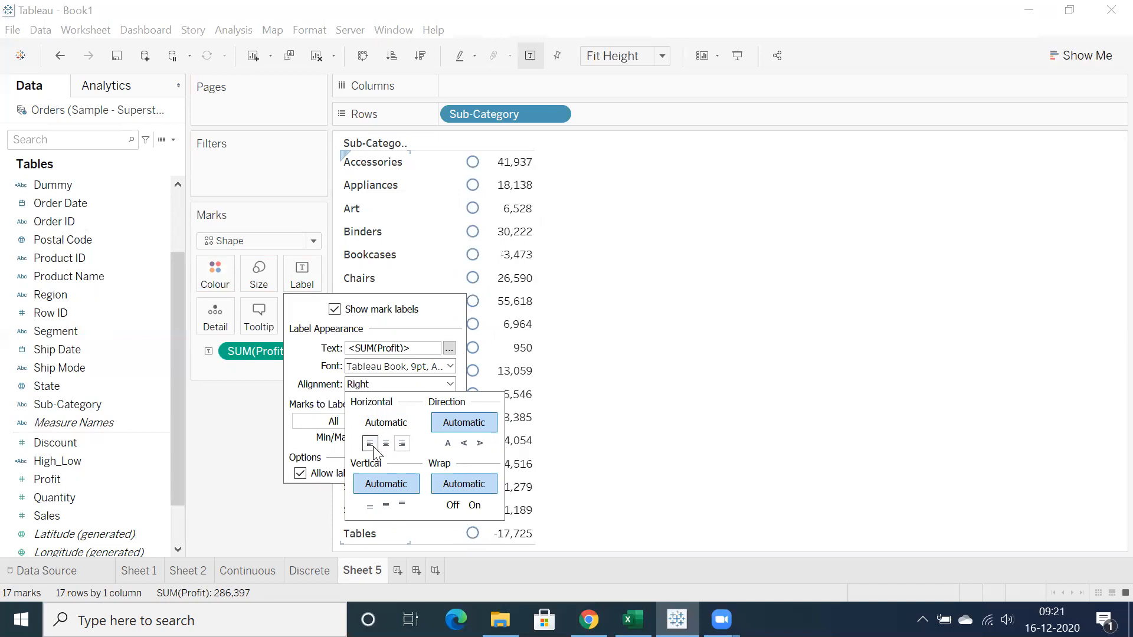
left_click(370, 443)
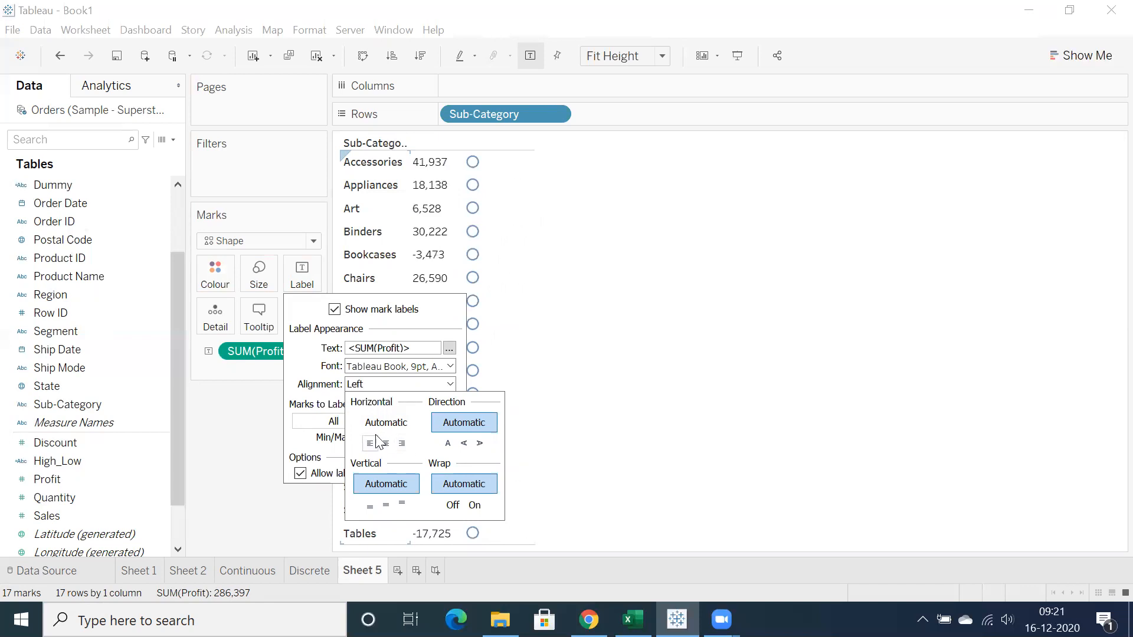
left_click(411, 220)
left_click_drag(410, 220, 446, 222)
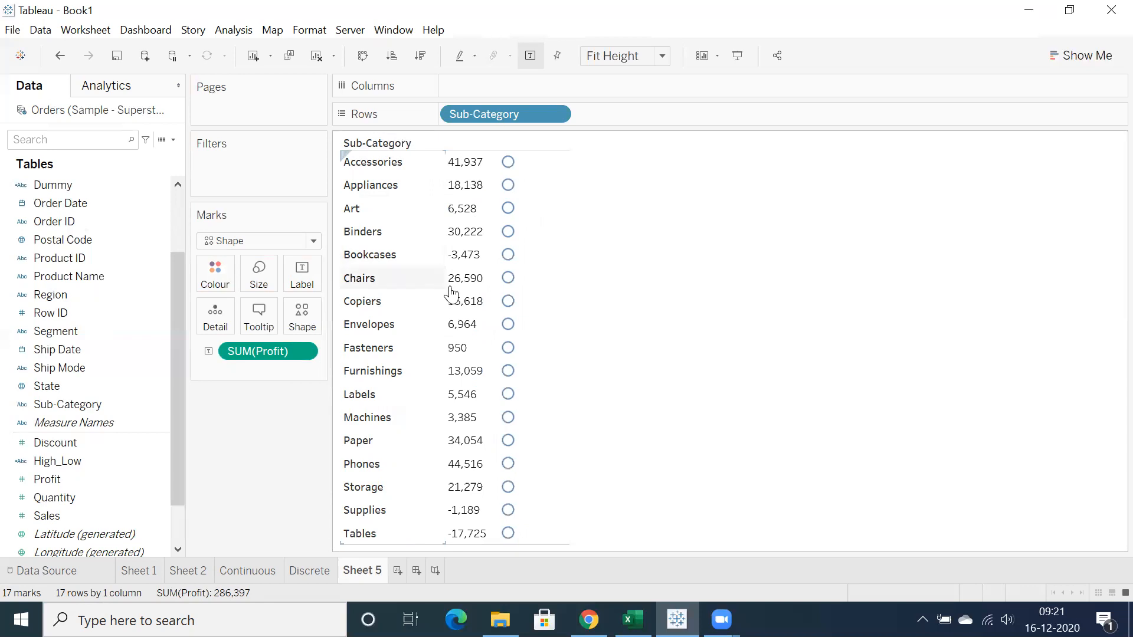
Try Centre alignment for the Profit mark labels and set their horizontal alignment to Right
left_click(307, 294)
left_click(385, 385)
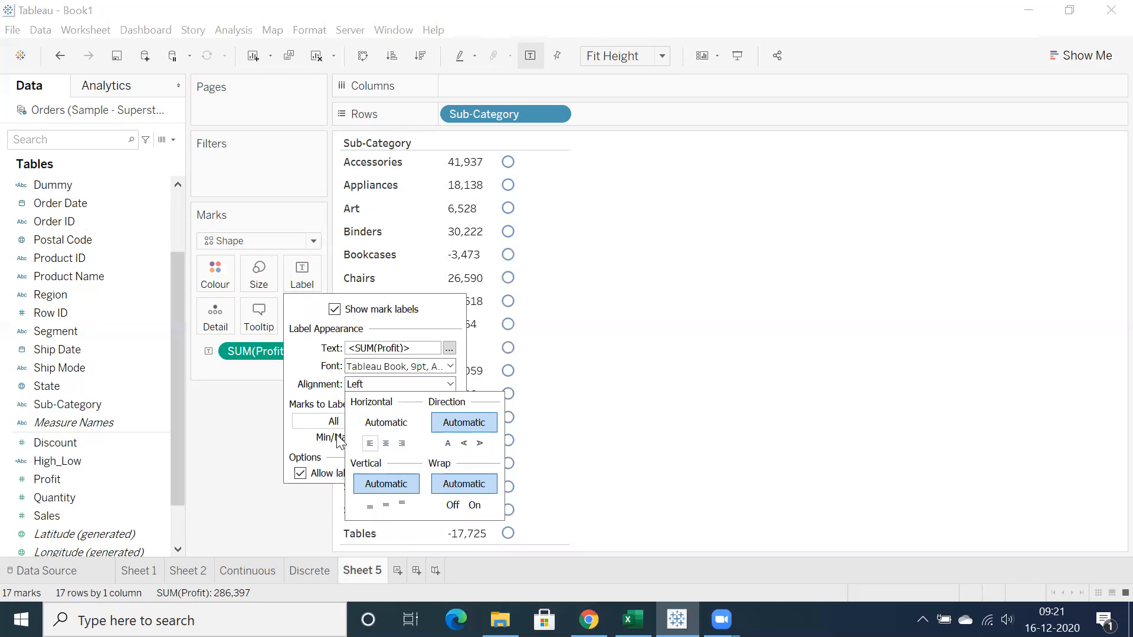
left_click(385, 444)
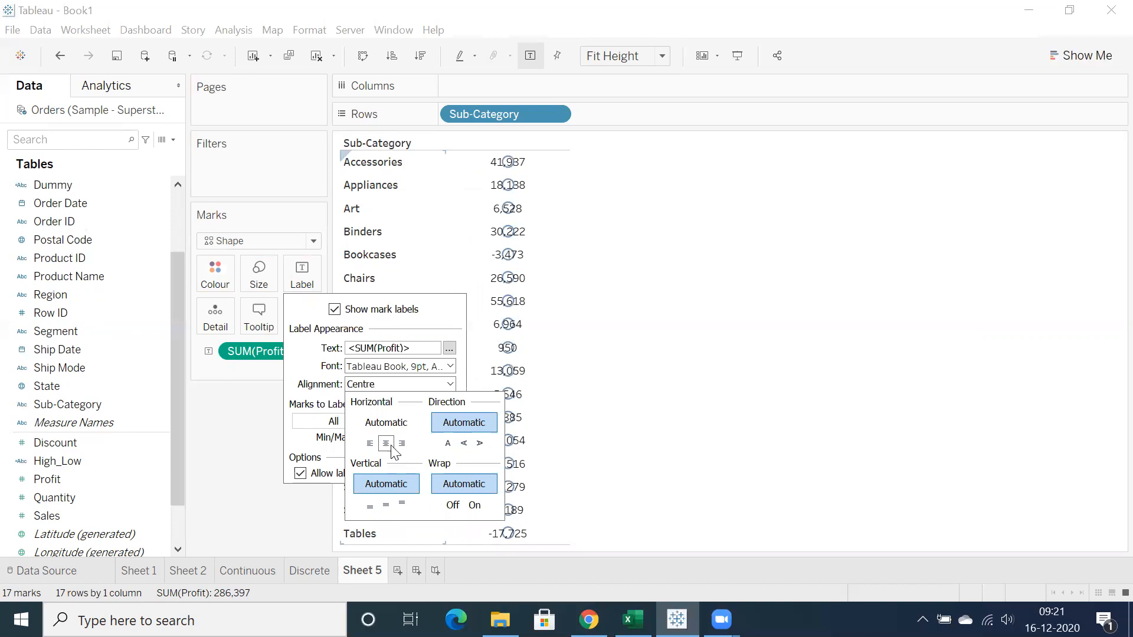
left_click(403, 444)
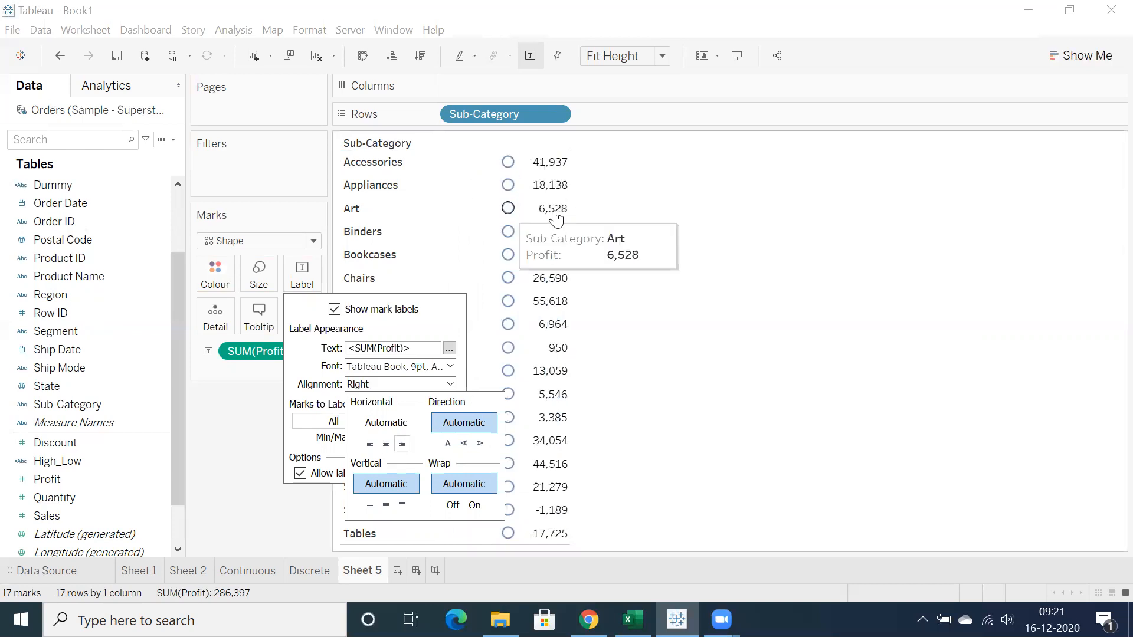
left_click(635, 248)
mouse_move(508, 283)
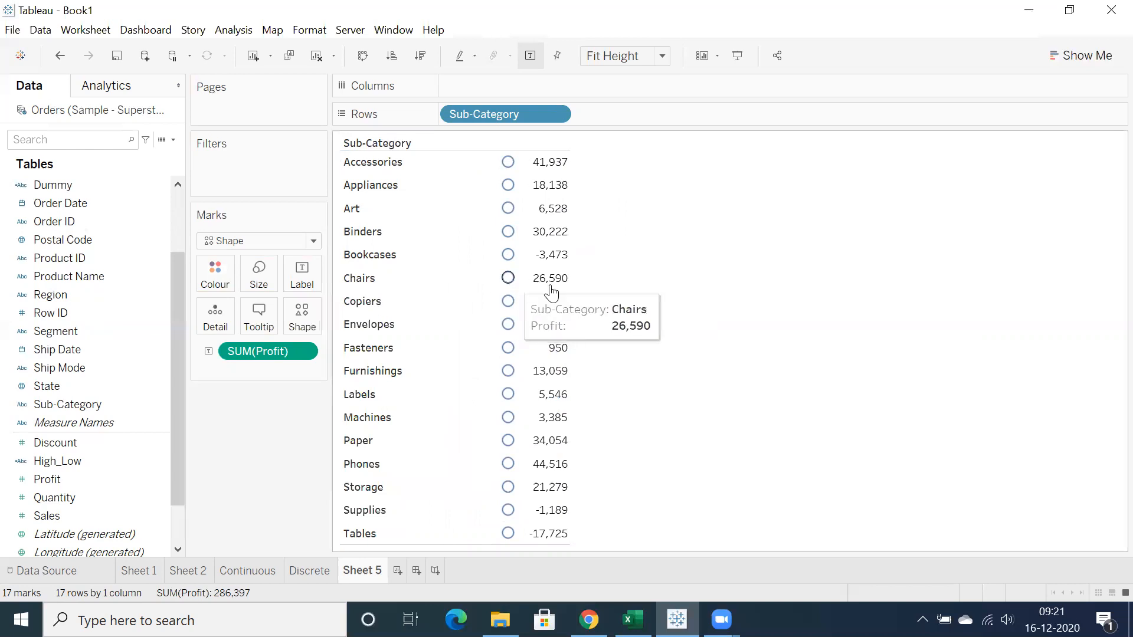
Narrow the marks column so the Profit labels sit close to the circles, and compare the layout with Sheet 2
left_click_drag(570, 283, 526, 278)
left_click_drag(528, 279, 543, 280)
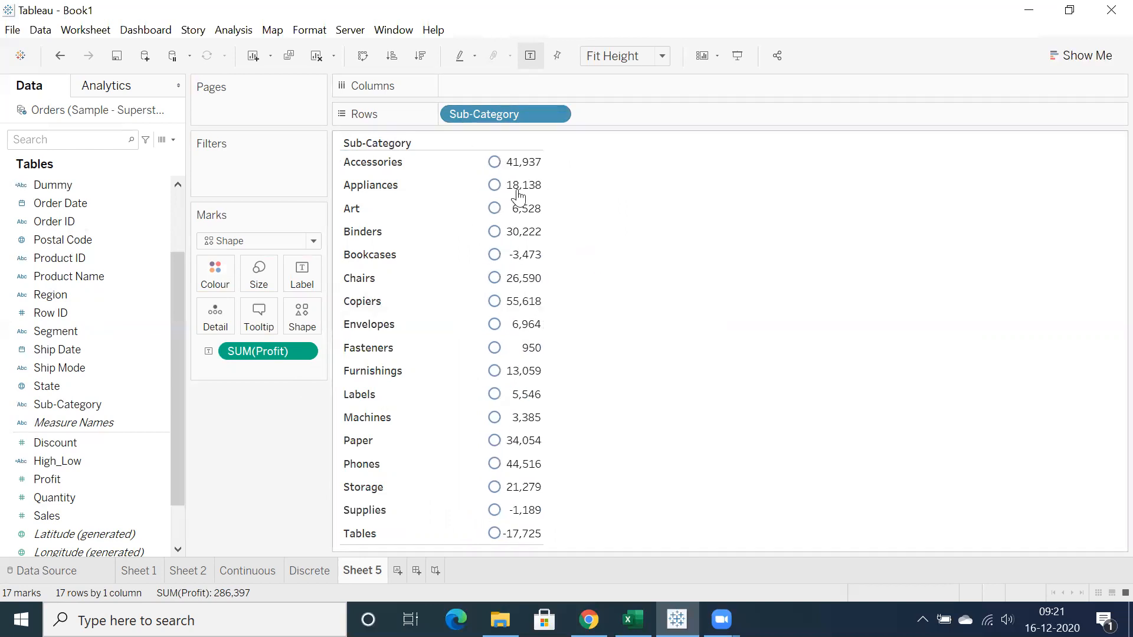
left_click(200, 576)
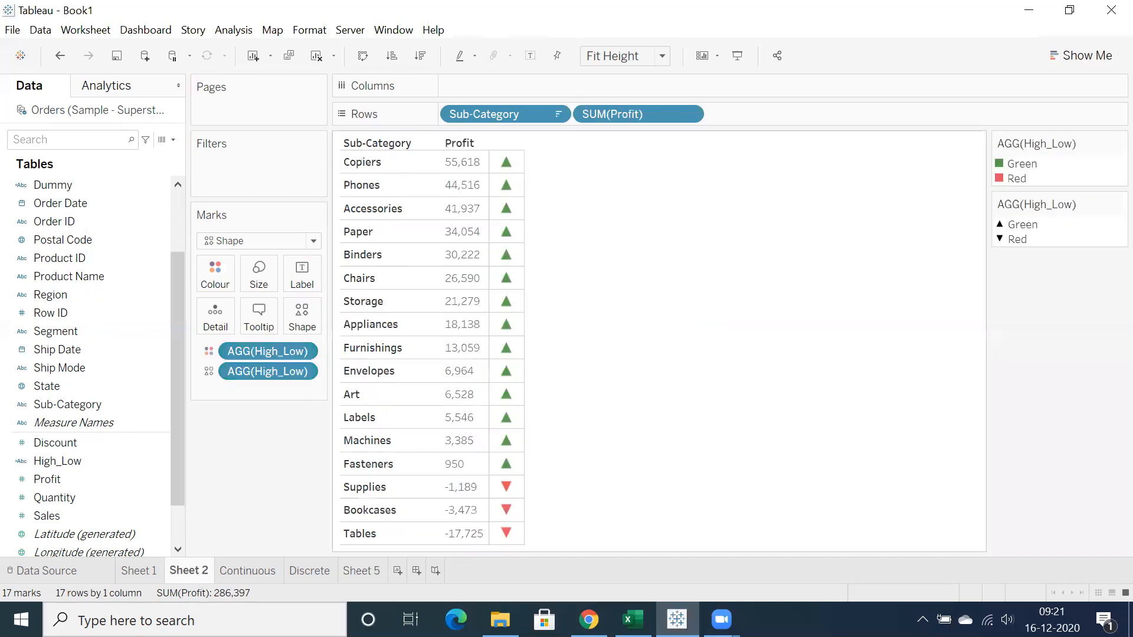
left_click(363, 571)
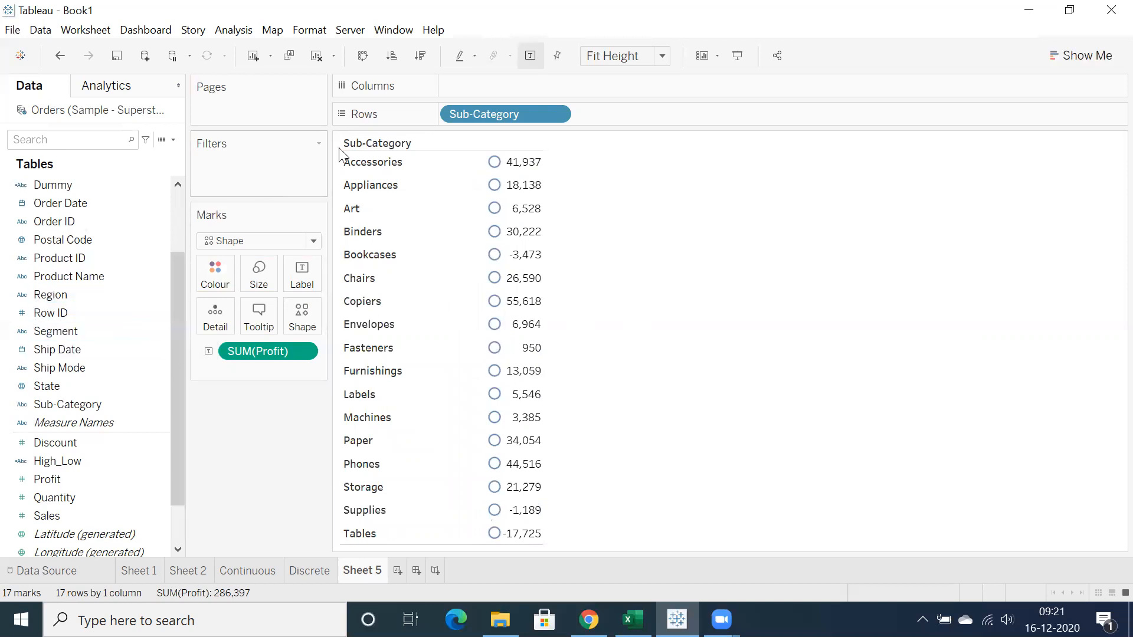
Add Region to Columns on Sheet 5 and hide the Region field label above the column headers
scroll(76, 293, "up", 3)
scroll(80, 295, "down", 1)
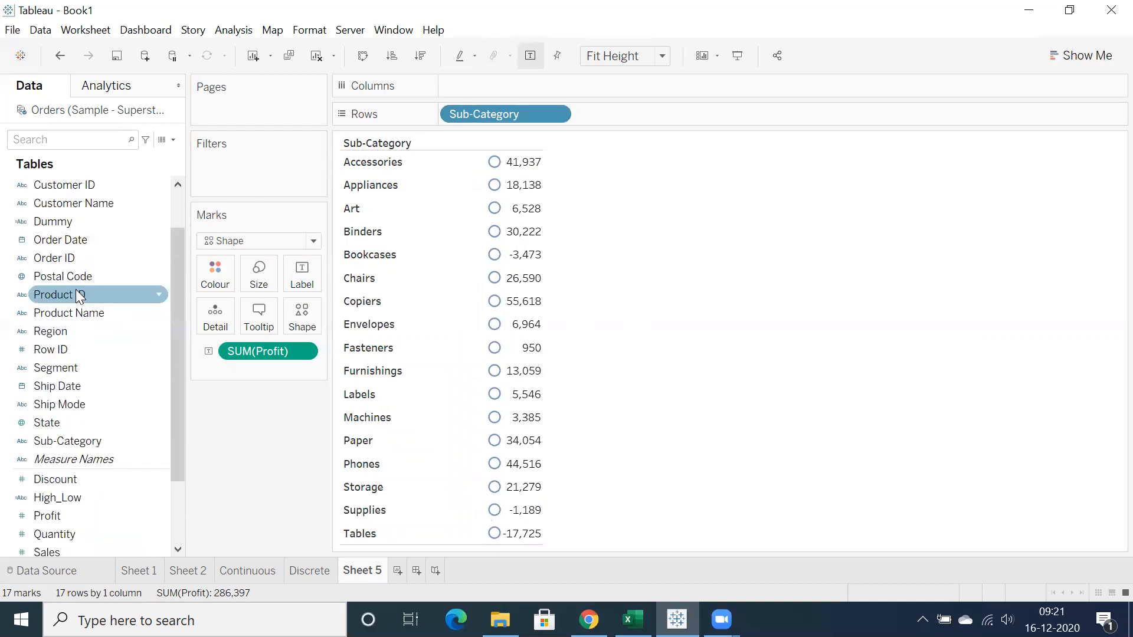
left_click_drag(59, 331, 500, 79)
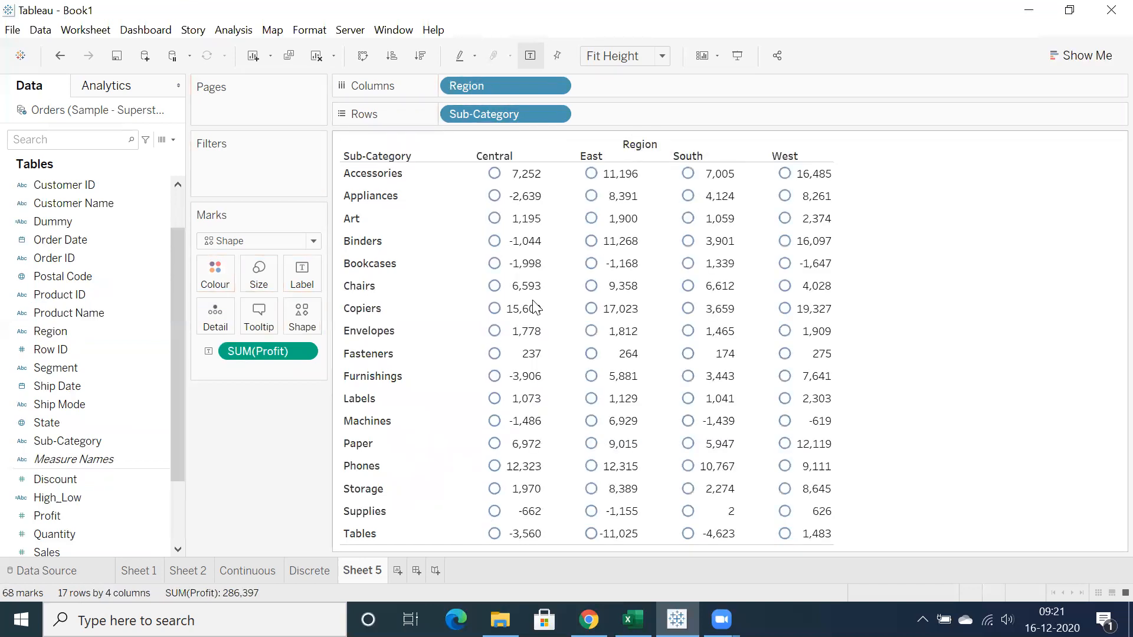
mouse_move(540, 310)
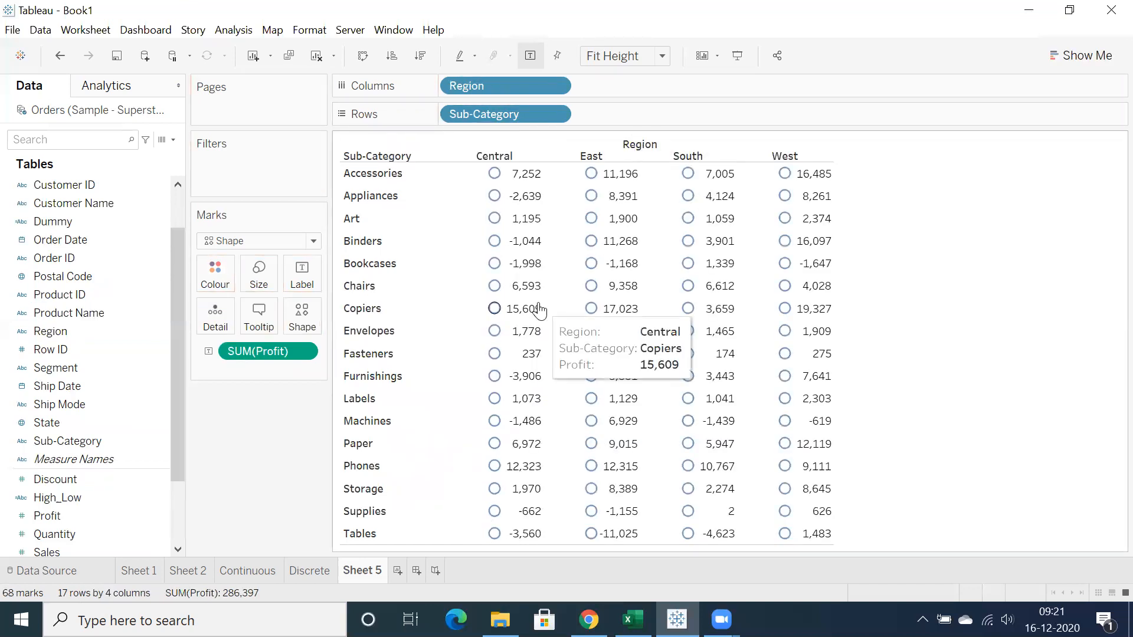
right_click(646, 153)
left_click(676, 215)
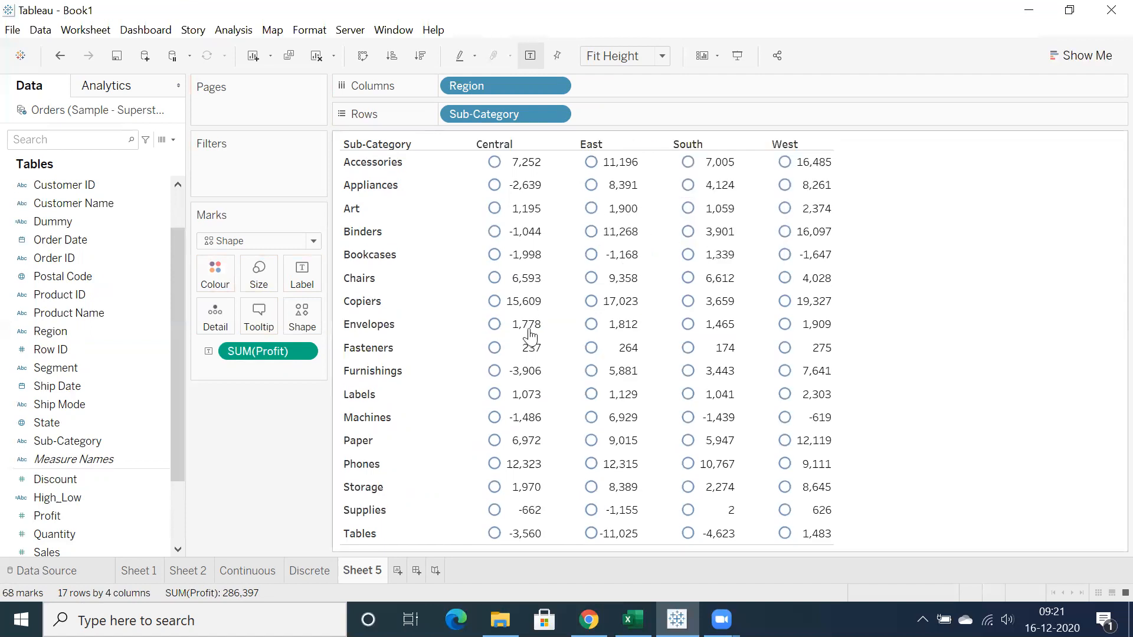
Change the mark shape to a filled circle and colour the marks by High_Low
left_click(304, 317)
left_click(293, 374)
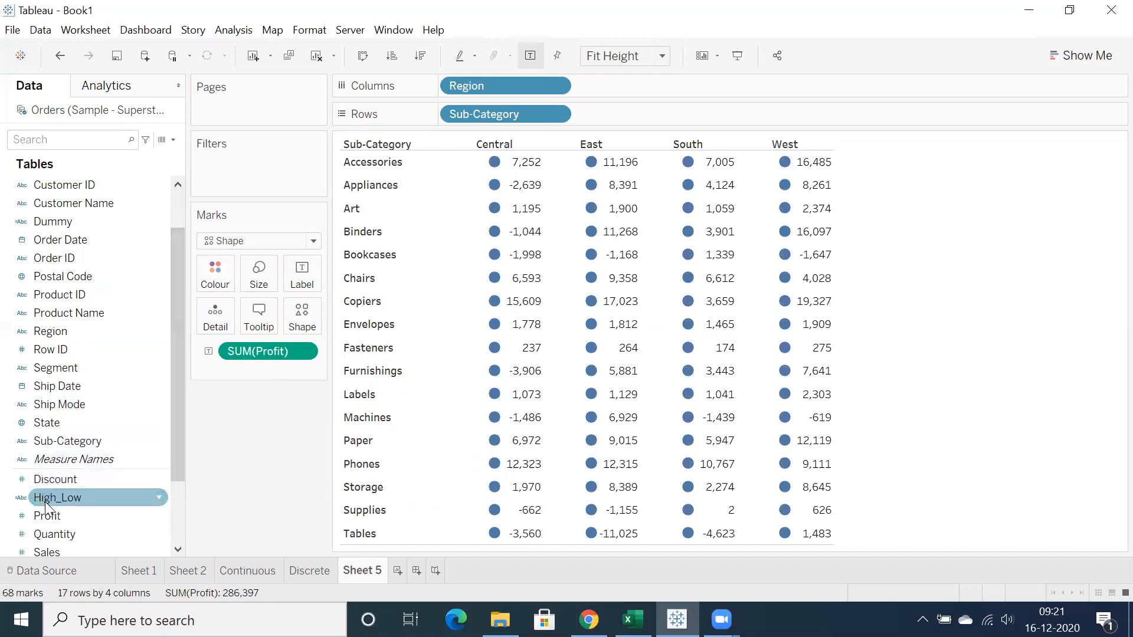
left_click_drag(49, 499, 217, 284)
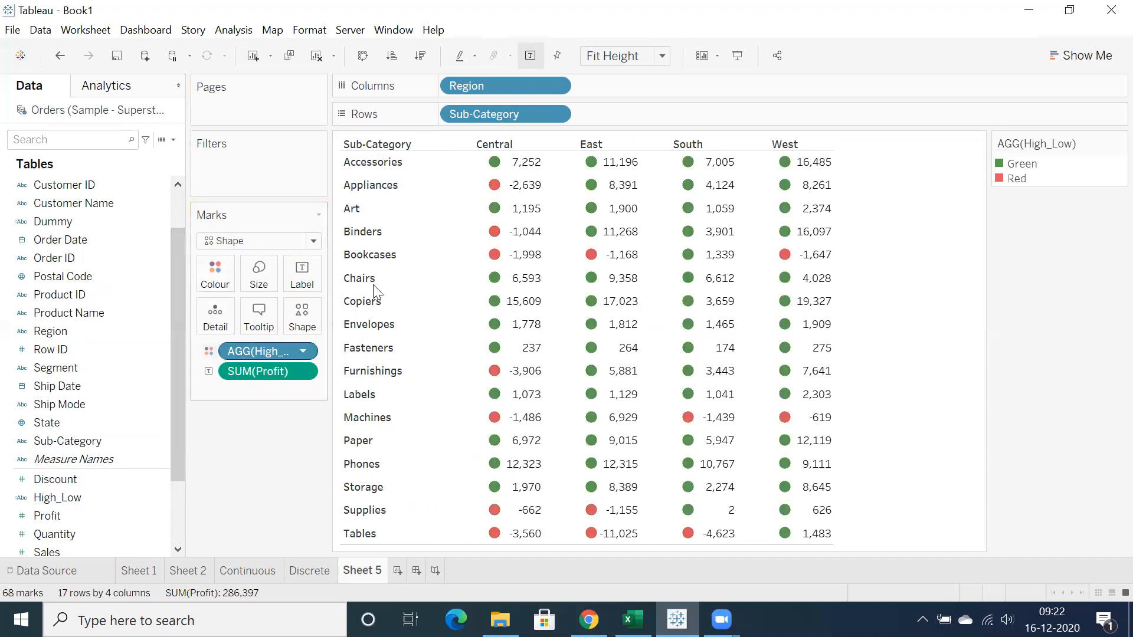
View Sheet 5's coloured circles by Region in presentation mode and return to the worksheet
left_click(738, 56)
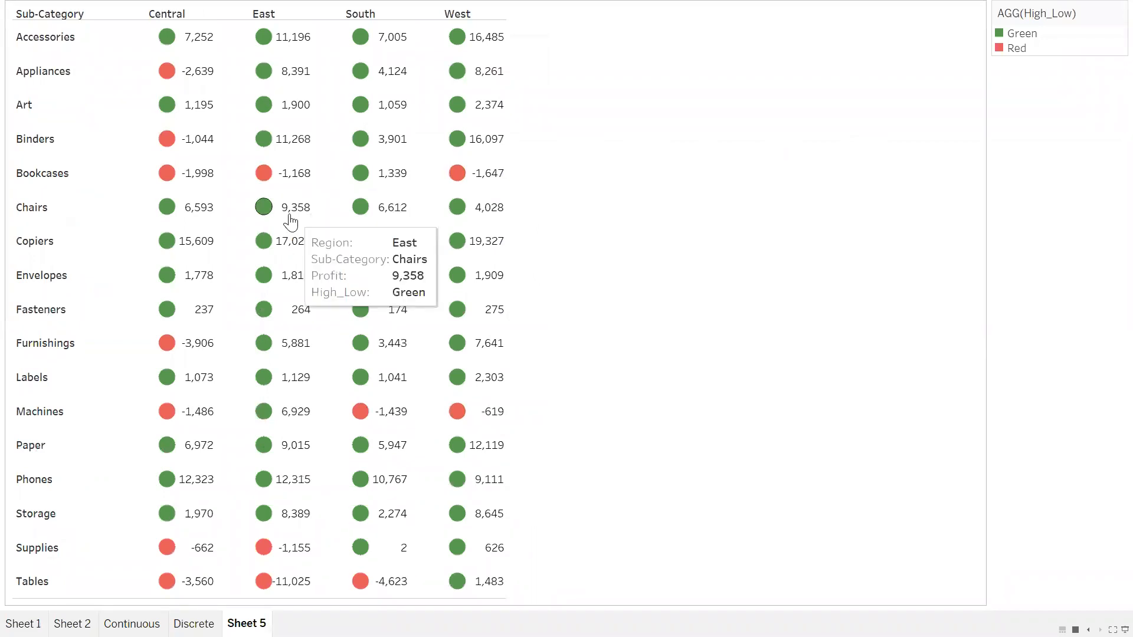
mouse_move(169, 45)
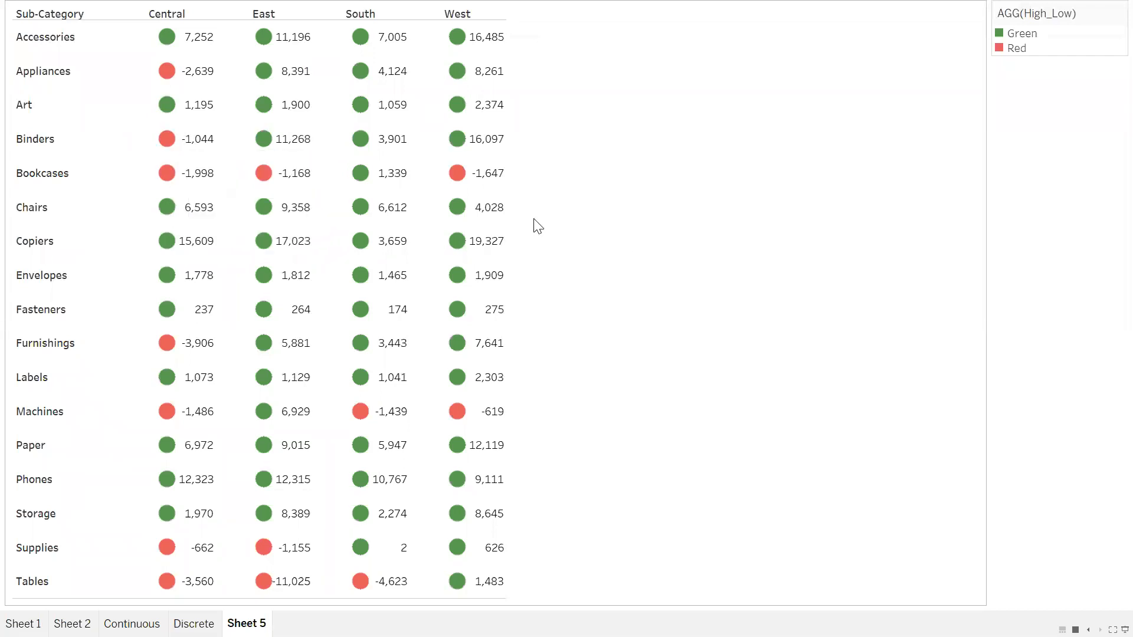
key("Escape")
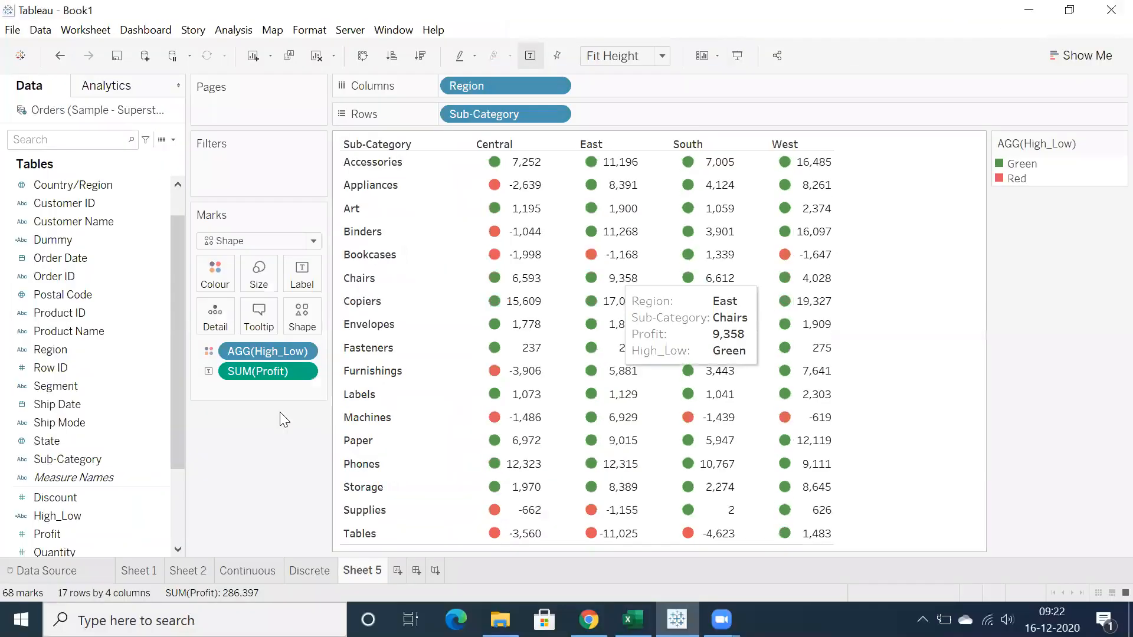
Assign High_Low to the mark shape, and highlight the Green and the Red marks in presentation mode
left_click_drag(50, 513, 300, 324)
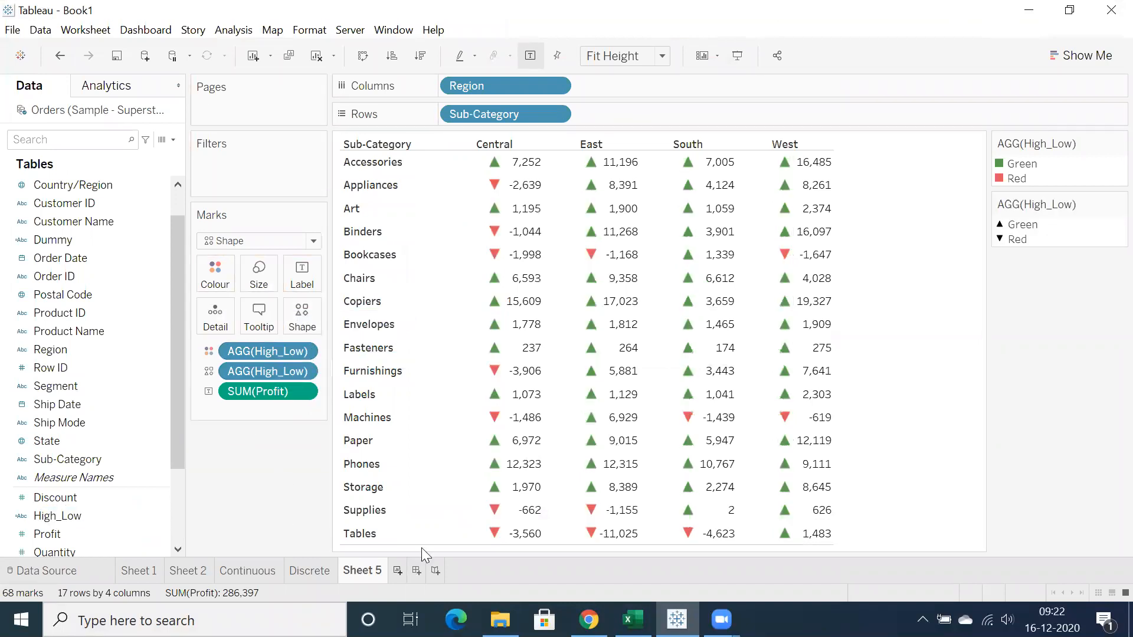
mouse_move(499, 302)
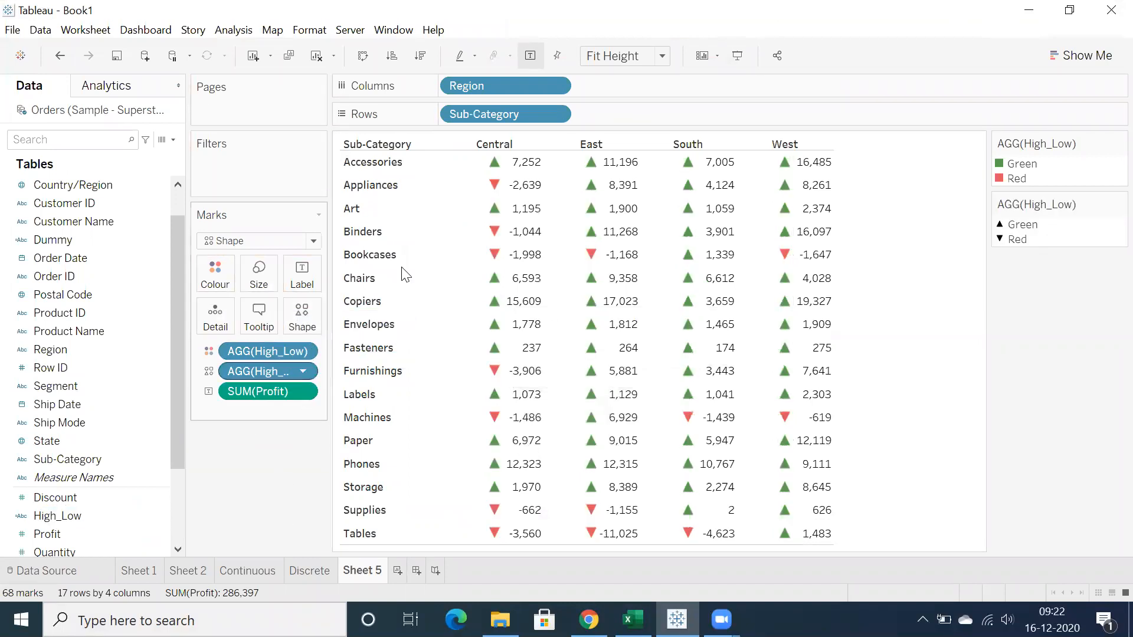
left_click(737, 56)
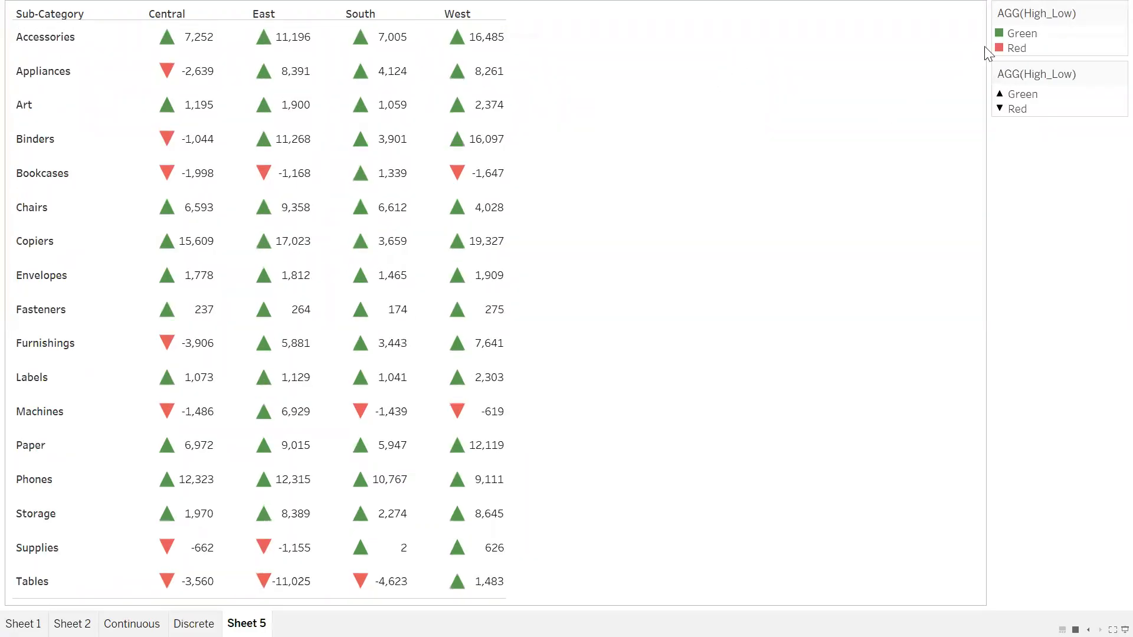
left_click(1016, 33)
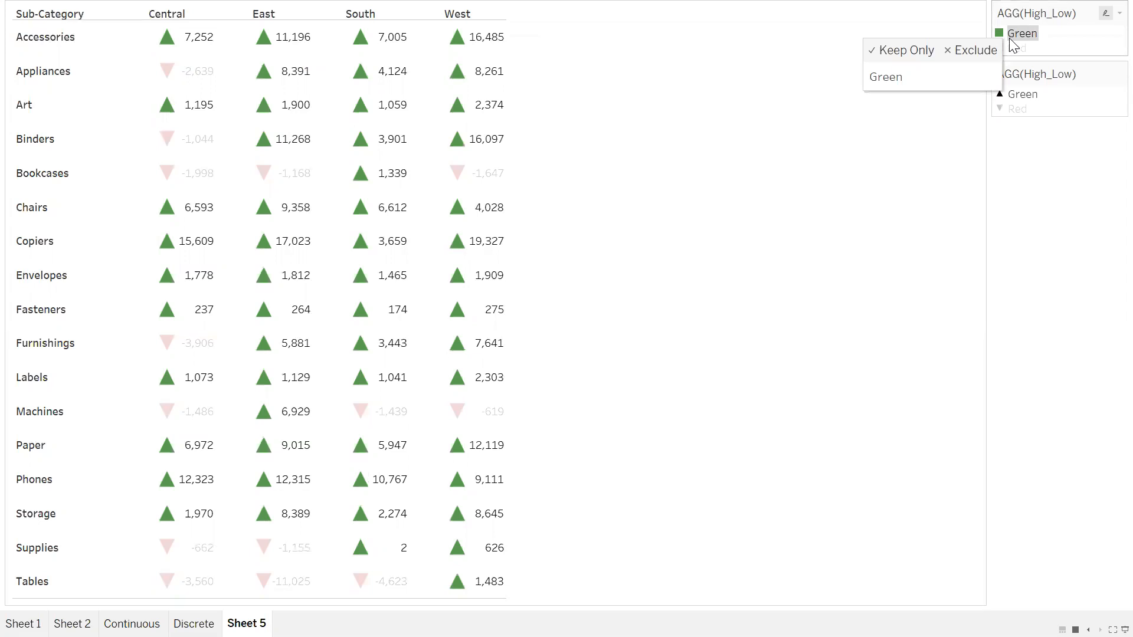
left_click(1015, 48)
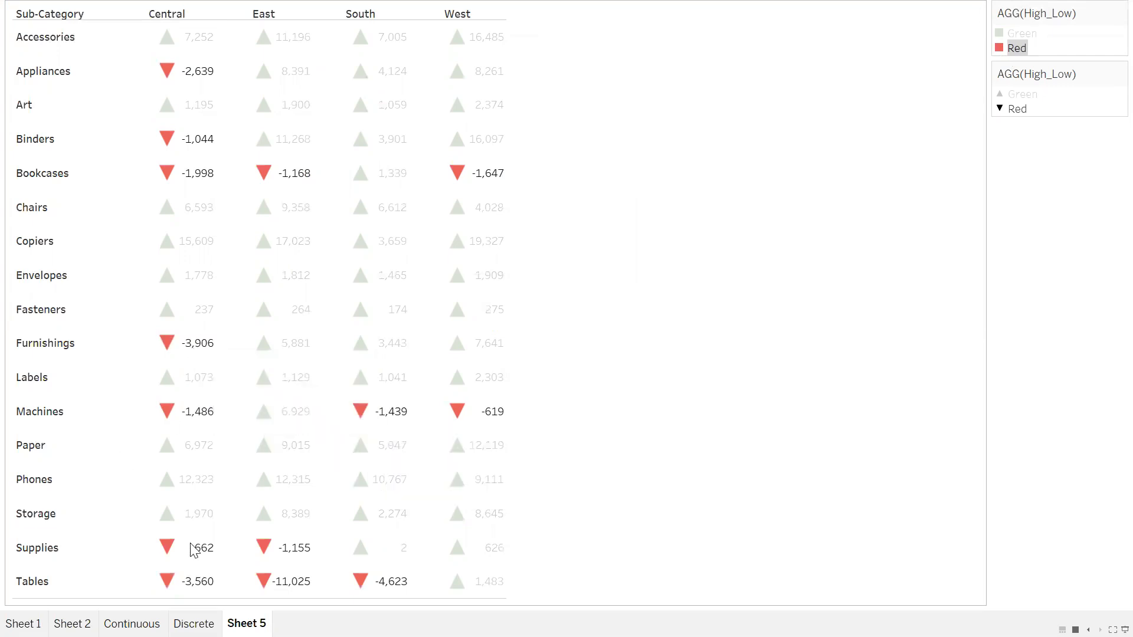
left_click(675, 430)
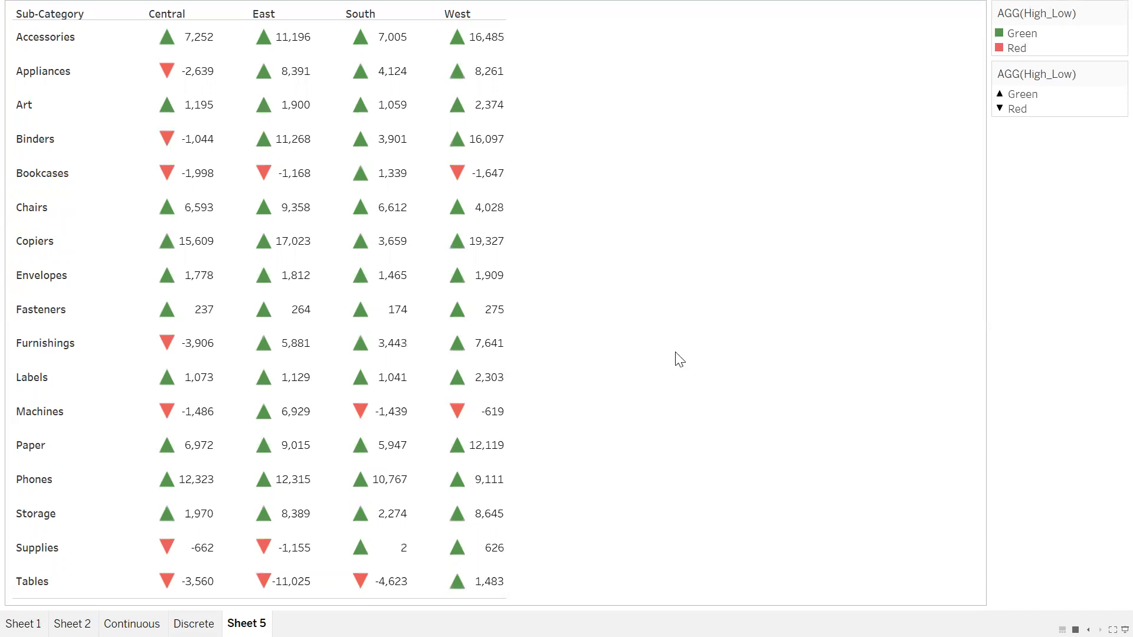
key("Escape")
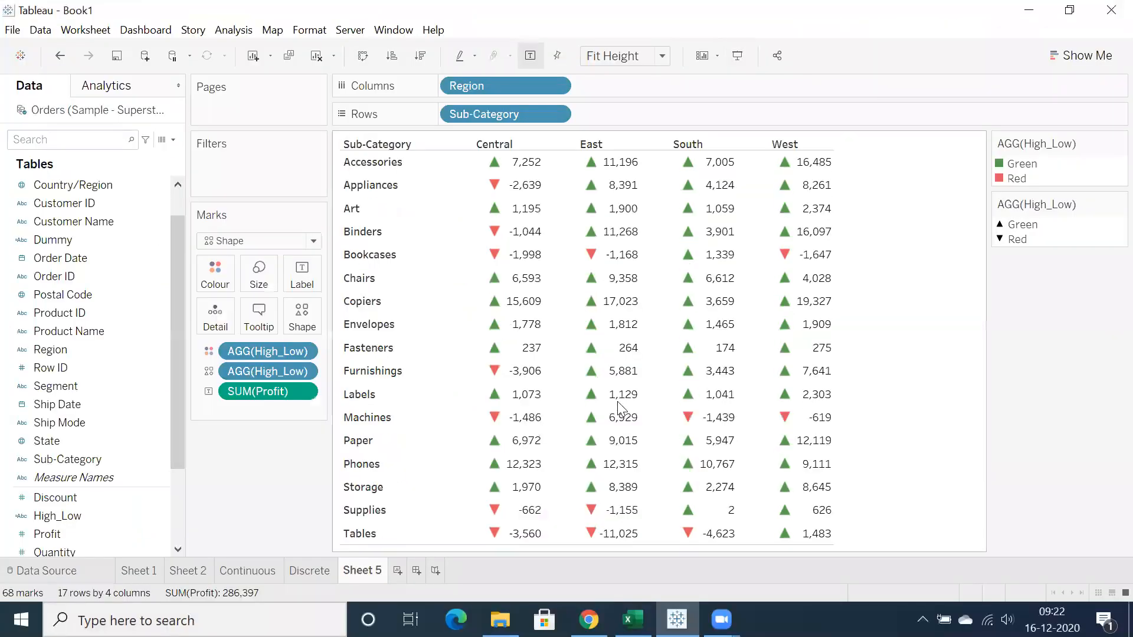
Edit the High_Low calculation so it returns "High" instead of "Green" and "Low" instead of "Red"
right_click(60, 516)
left_click(98, 264)
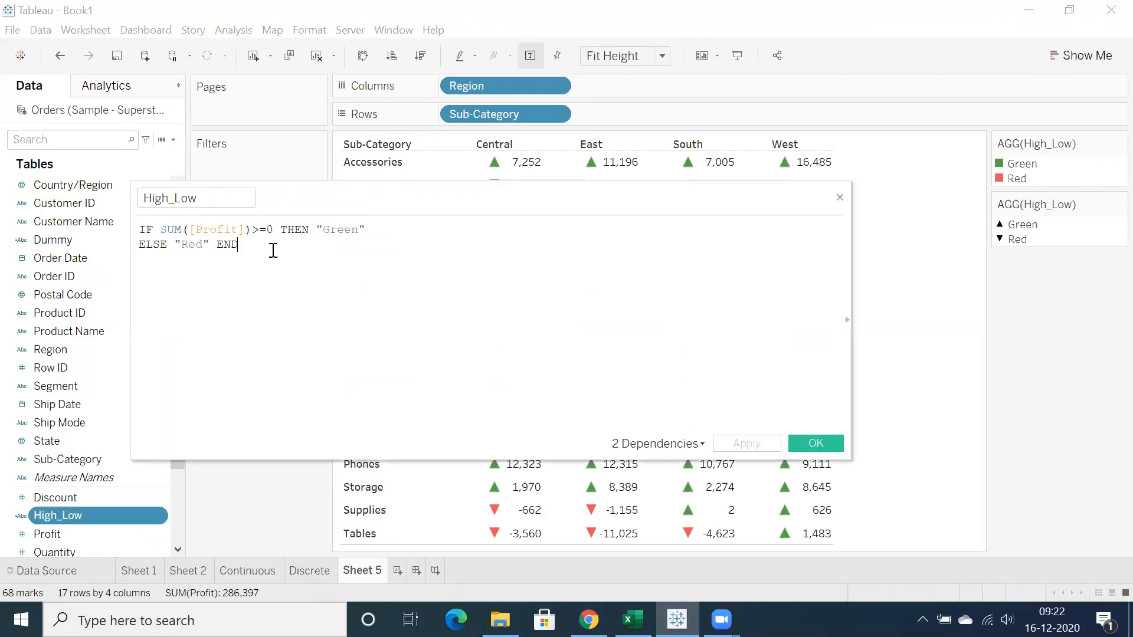
left_click_drag(273, 229, 175, 229)
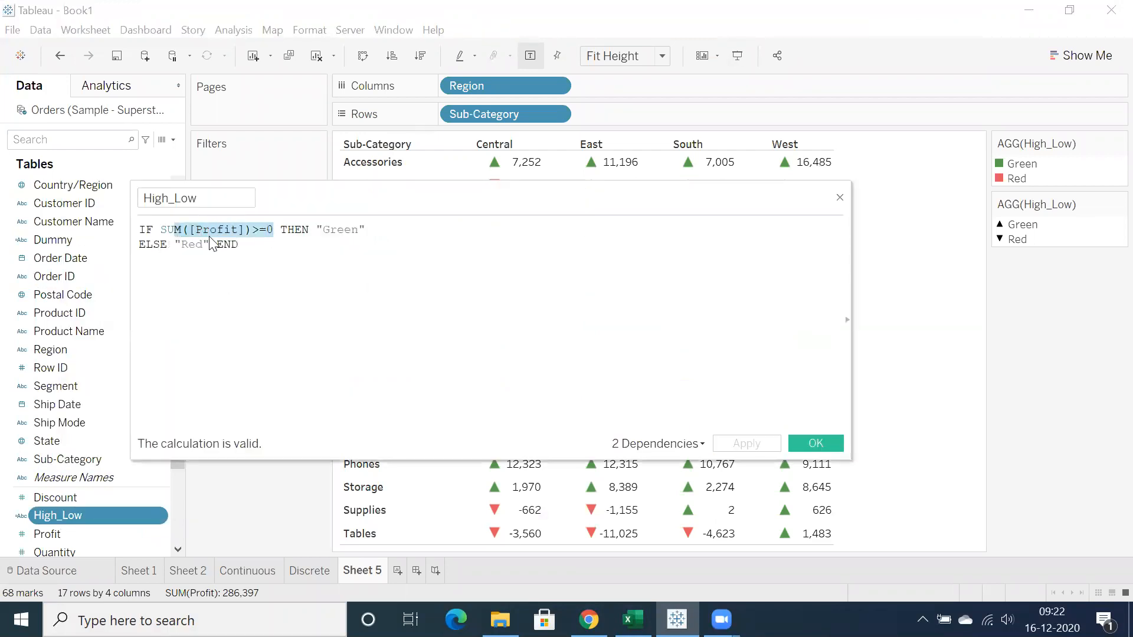
double_click(332, 232)
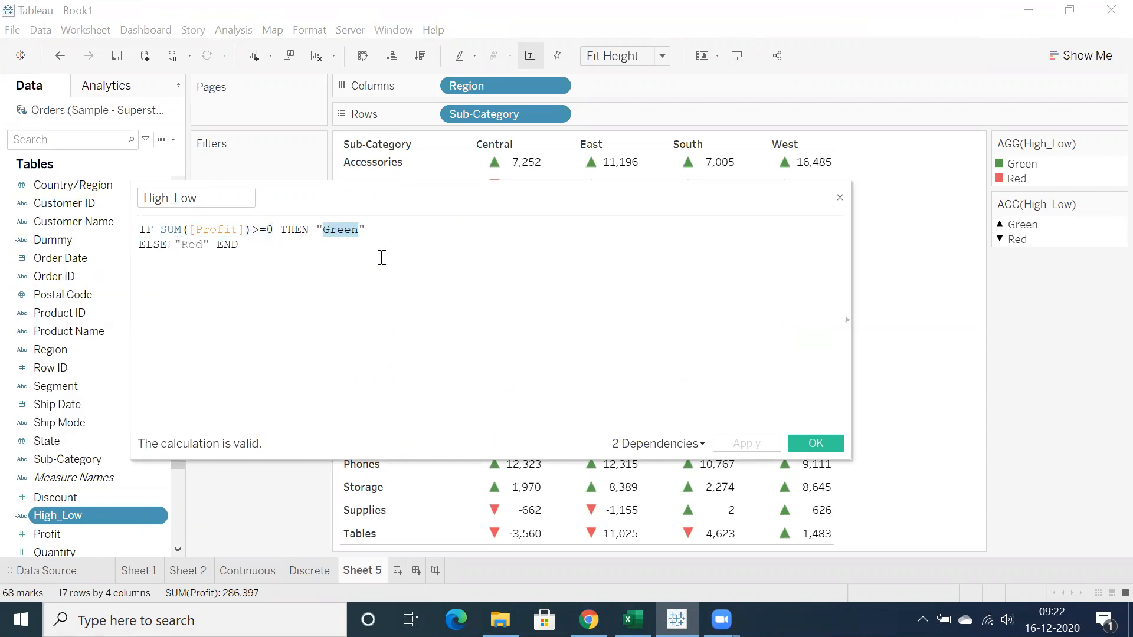
type("High")
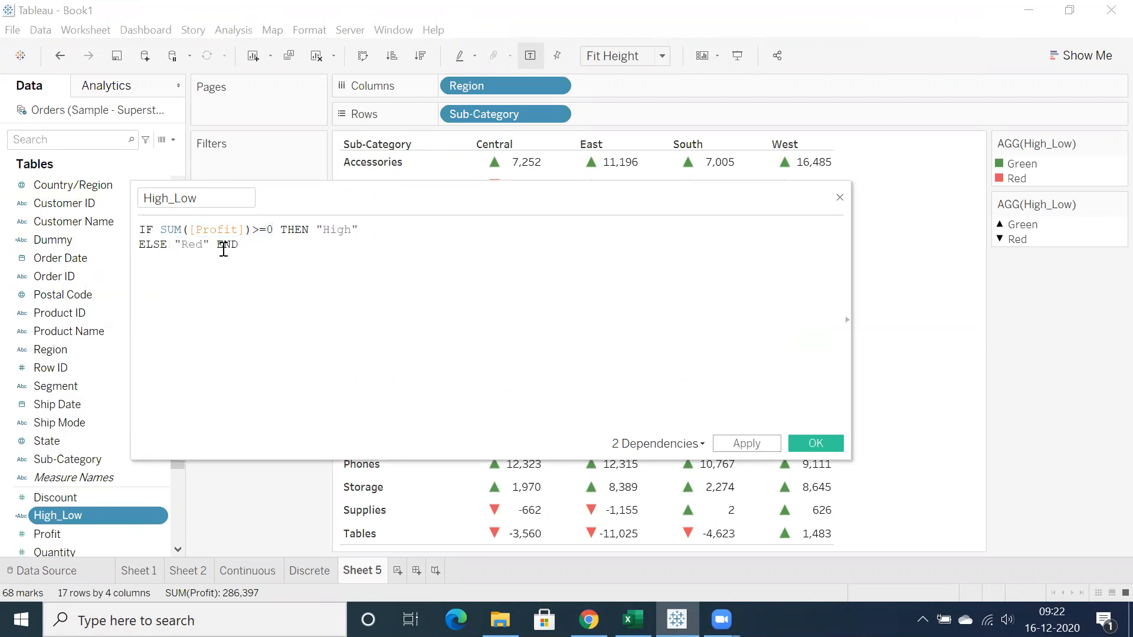
double_click(197, 245)
type("Low")
left_click(747, 443)
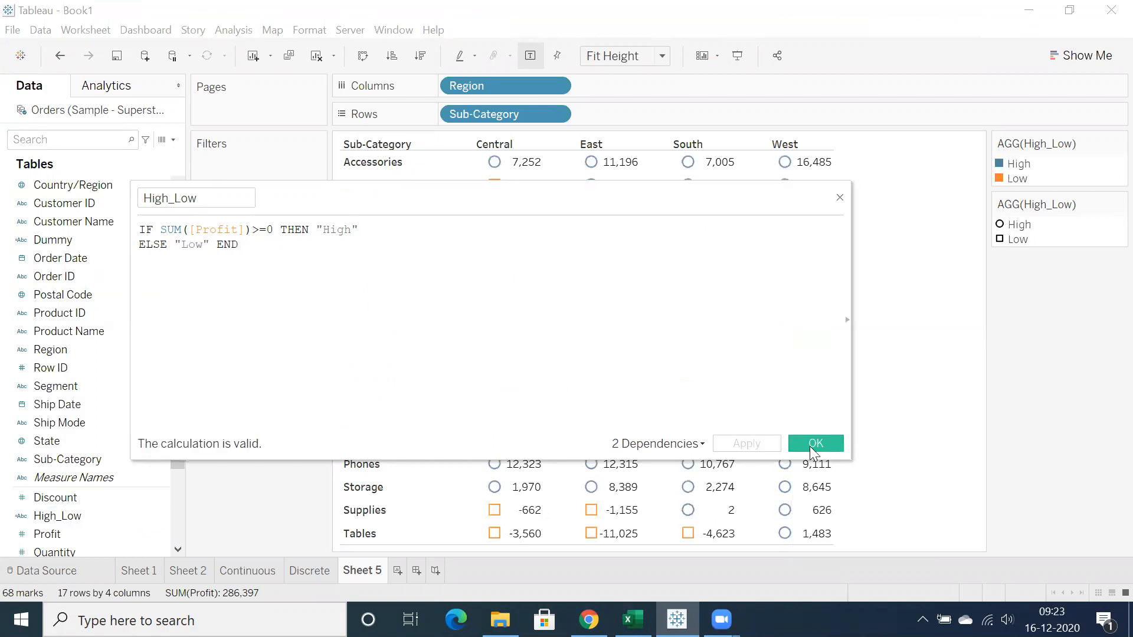
left_click(806, 444)
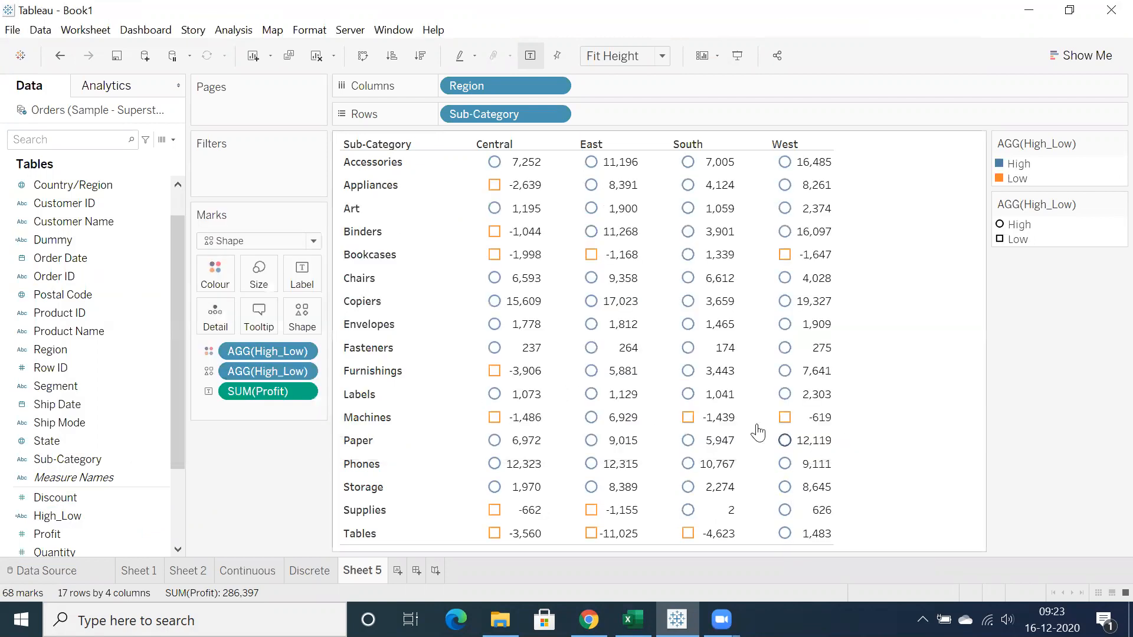
Assign solid black arrows from the Arrows shape palette to High_Low, pointing up for High and down for Low
left_click(297, 329)
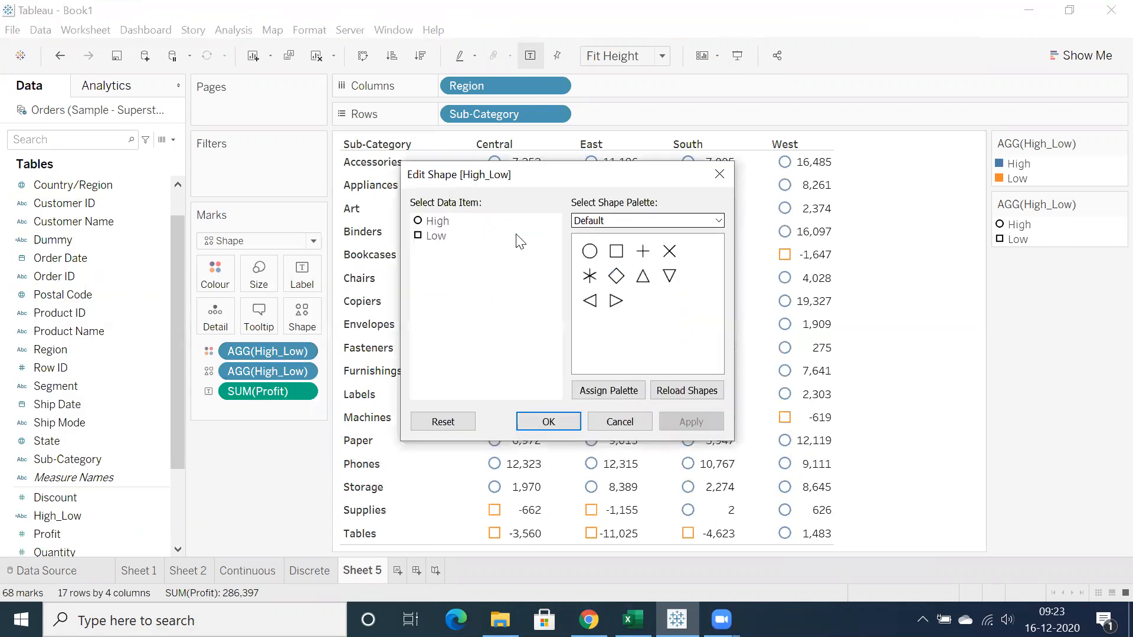
left_click(587, 221)
left_click(437, 223)
left_click(608, 221)
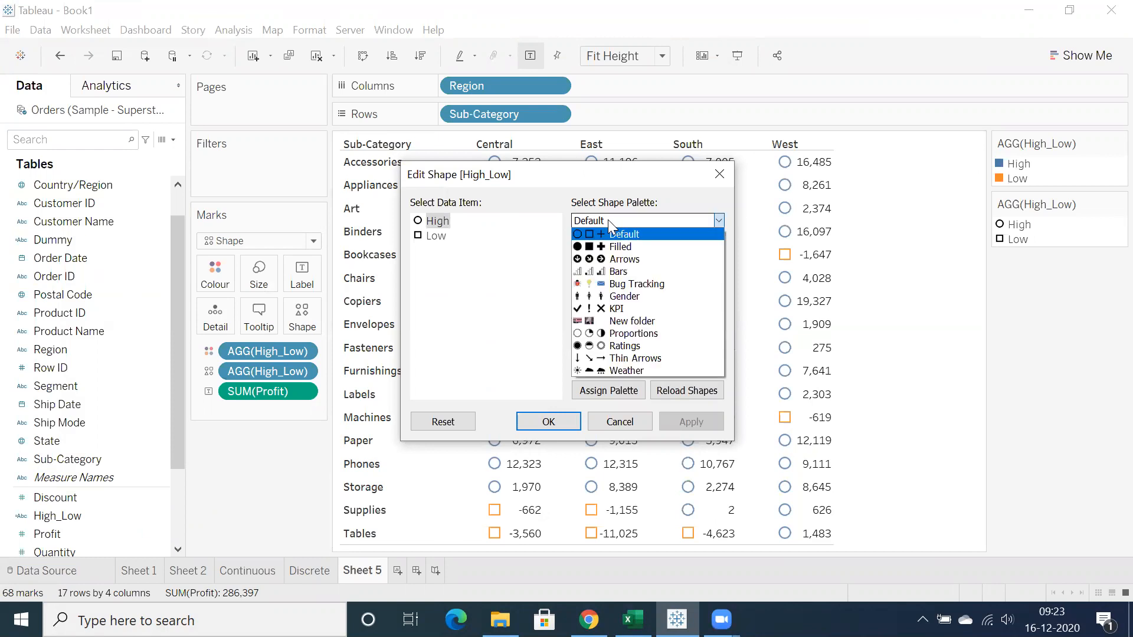
left_click(593, 250)
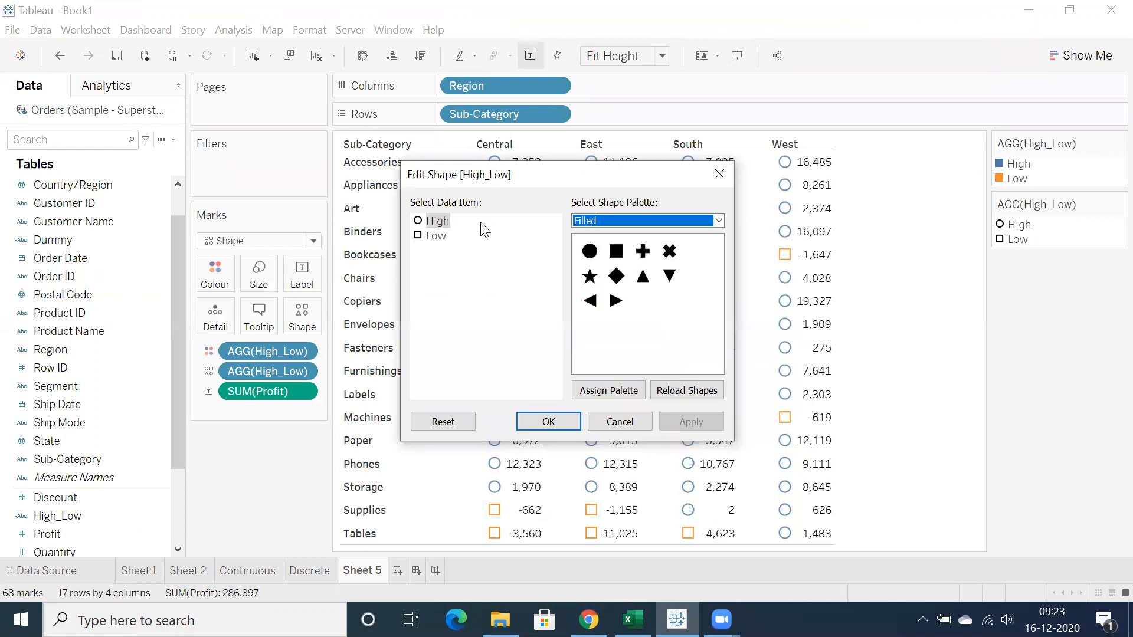
left_click(577, 220)
left_click(592, 261)
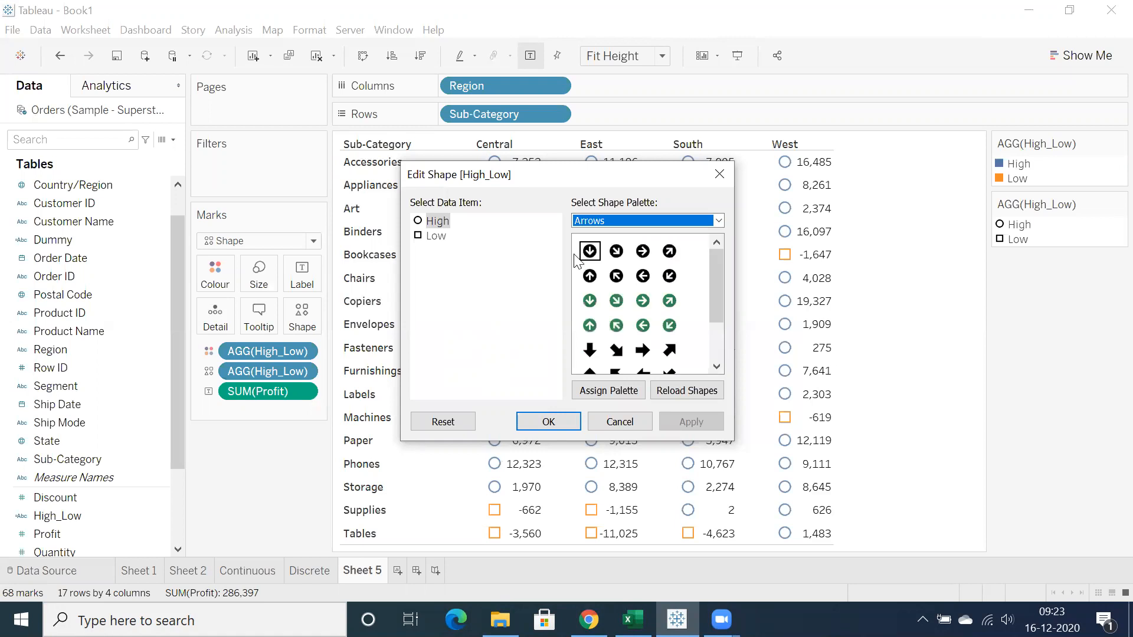
left_click(437, 223)
left_click(436, 223)
left_click(590, 340)
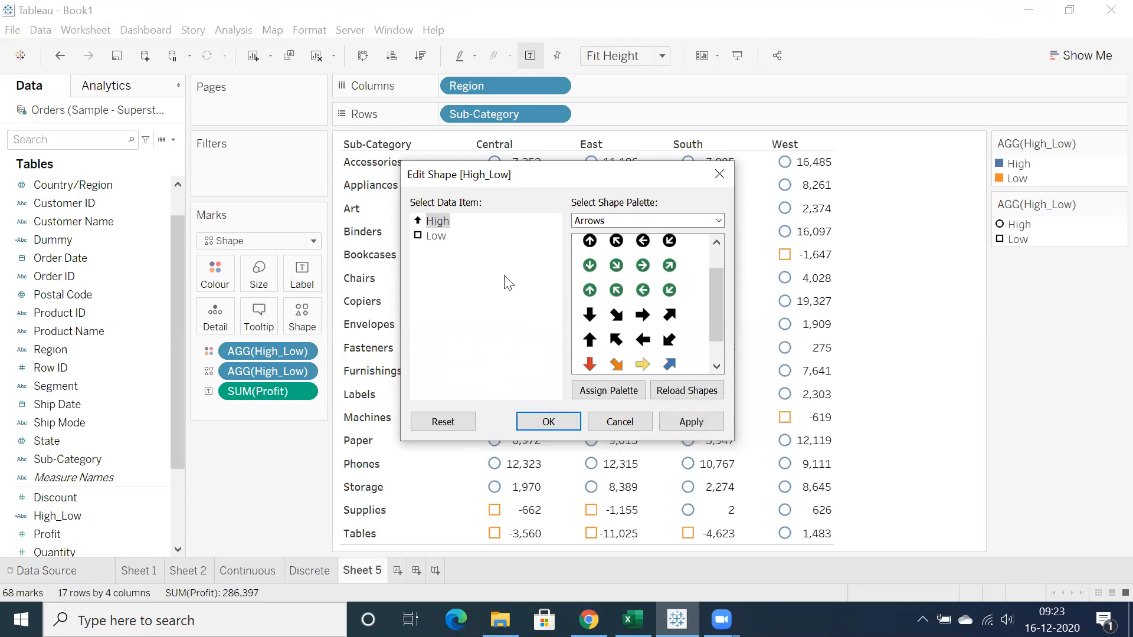
left_click(439, 236)
left_click(590, 315)
left_click(566, 423)
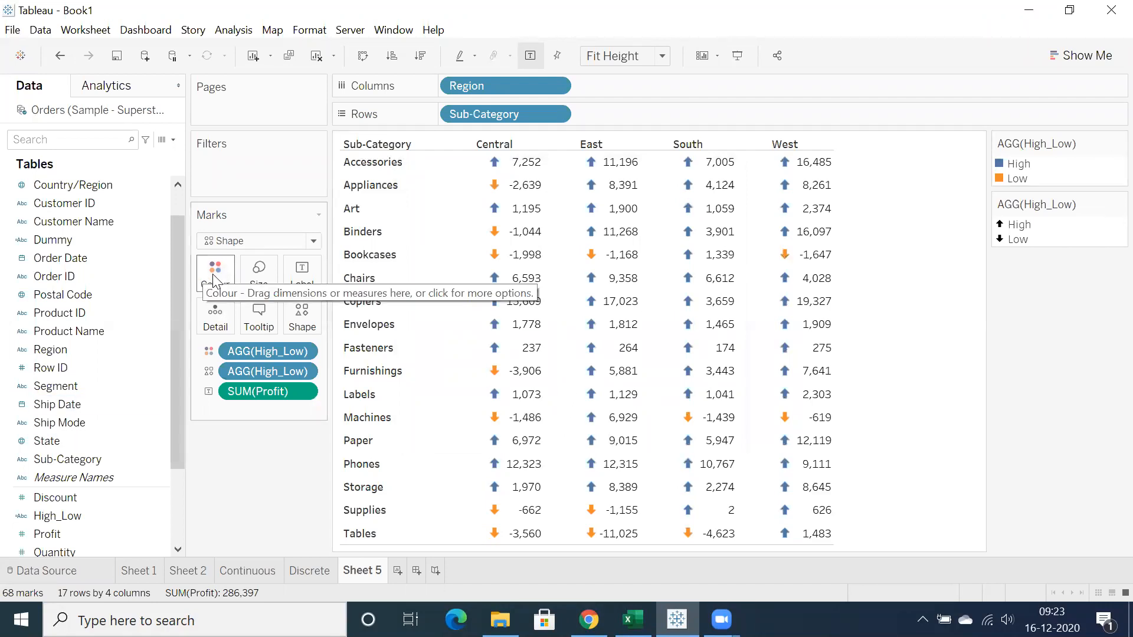
Review the High_Low formula, and colour the High marks green and the Low marks red
right_click(65, 515)
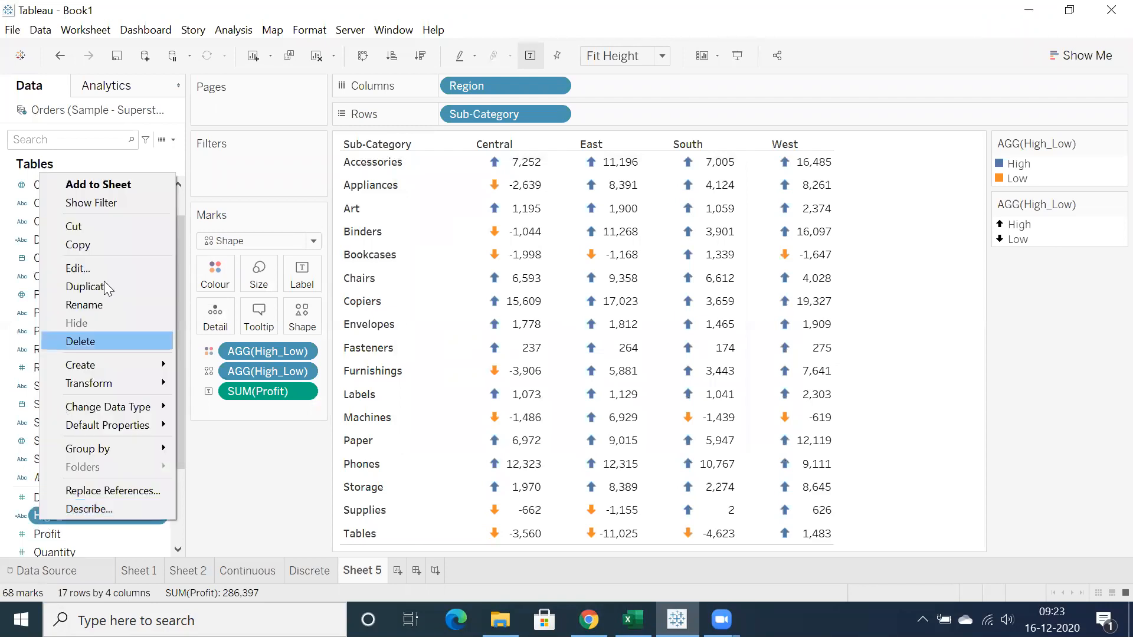
left_click(90, 266)
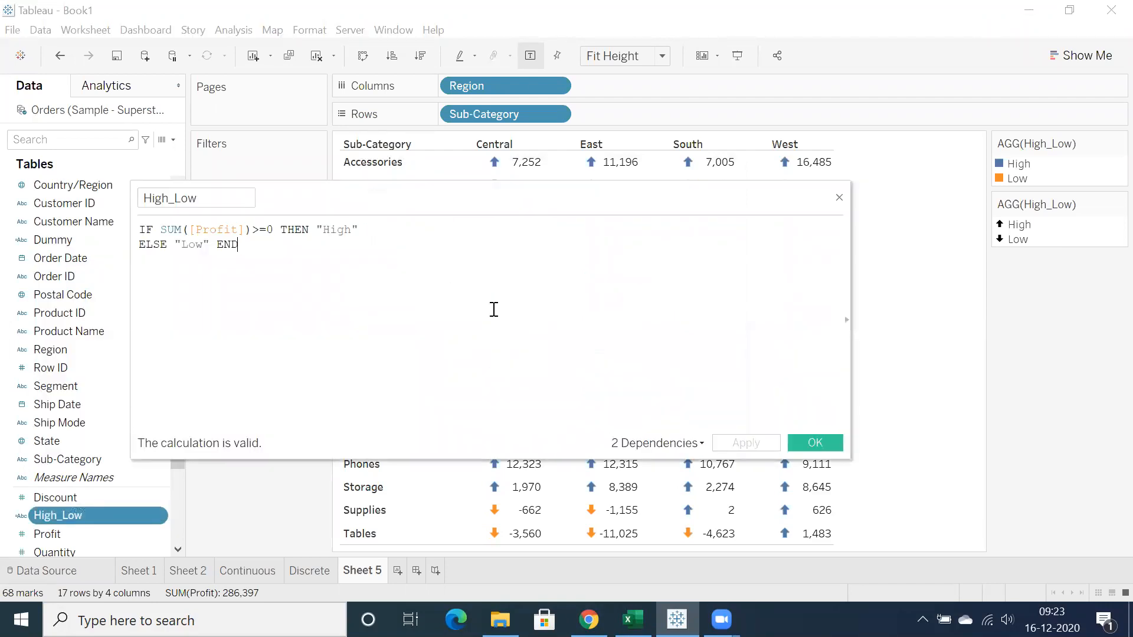
left_click(816, 444)
left_click(215, 272)
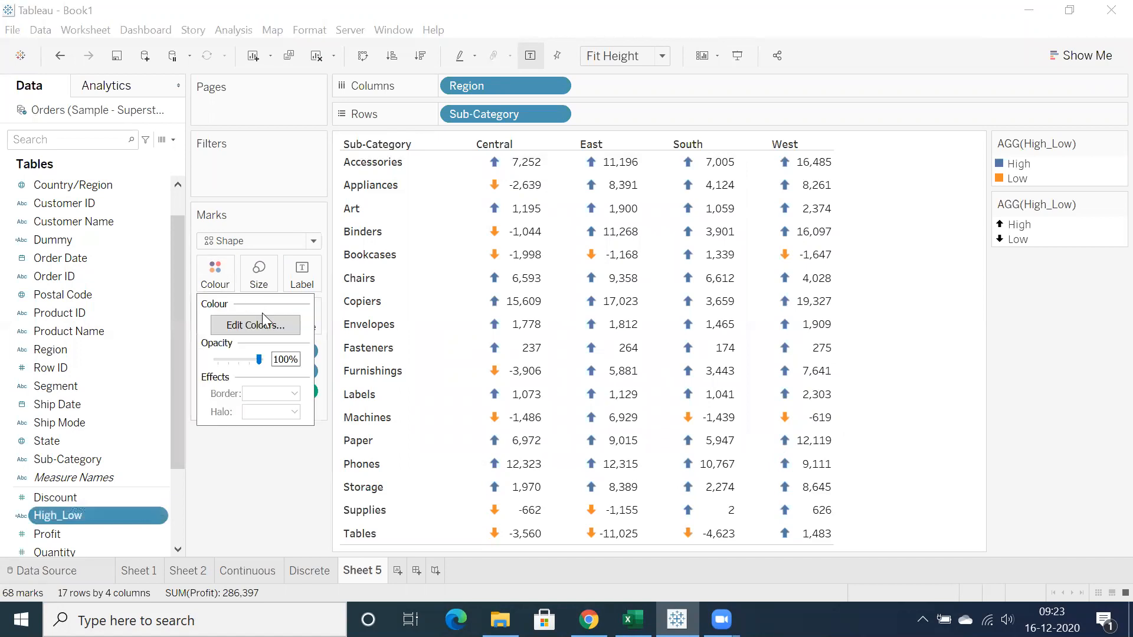
left_click(260, 324)
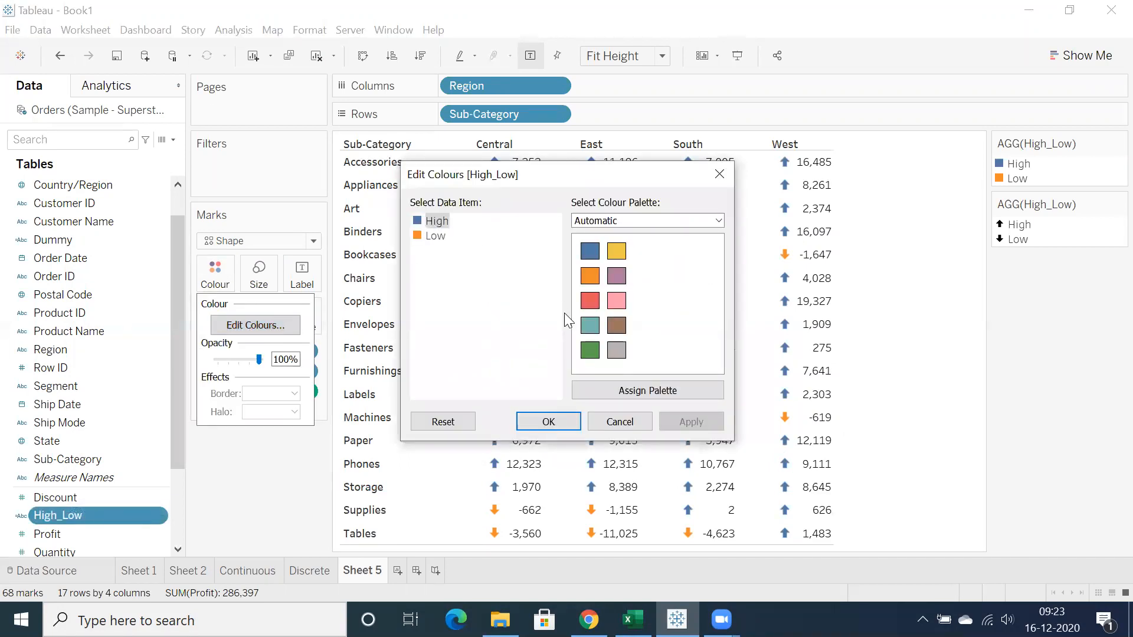
left_click(590, 350)
left_click(437, 236)
left_click(585, 302)
left_click(542, 423)
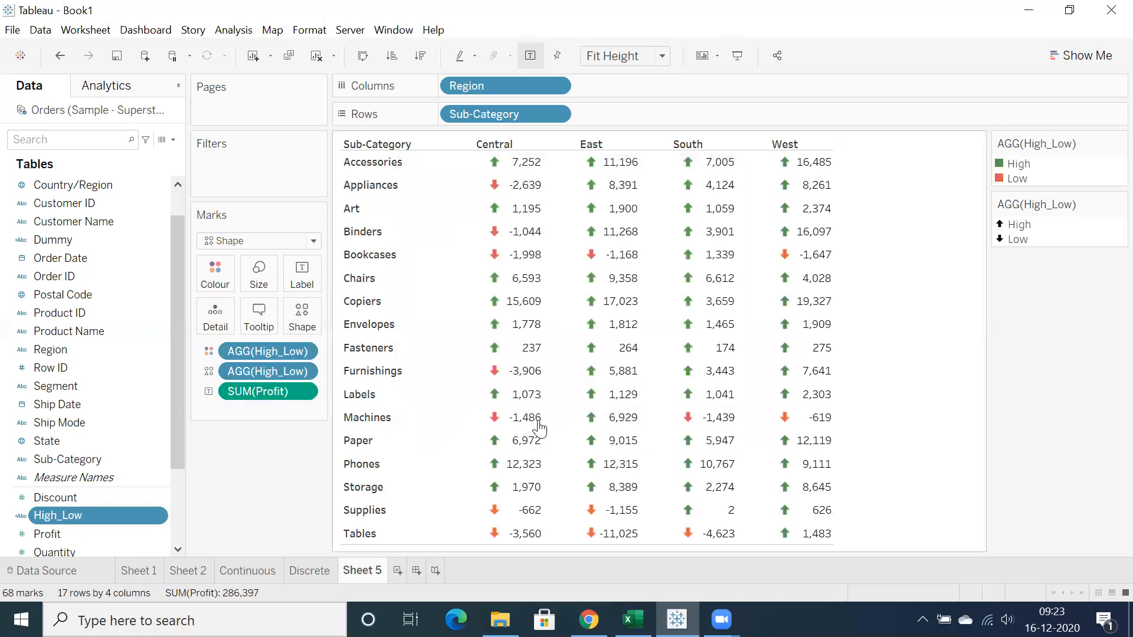
View Sheet 5's coloured arrows in presentation mode, return to the worksheet and switch to Sheet 2
left_click(737, 55)
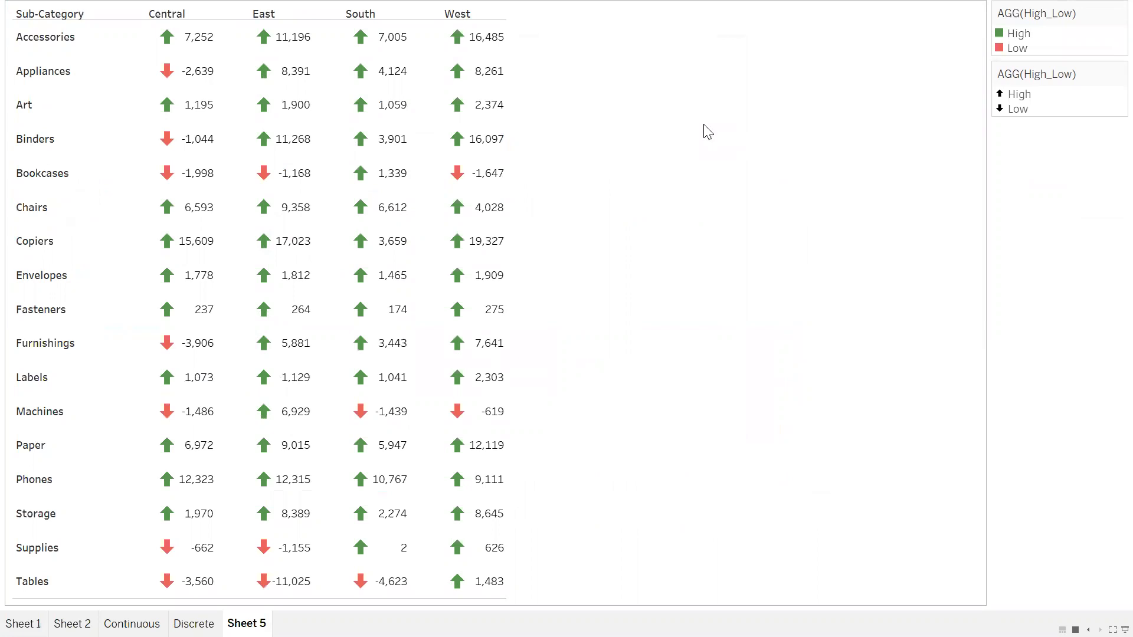
key("Escape")
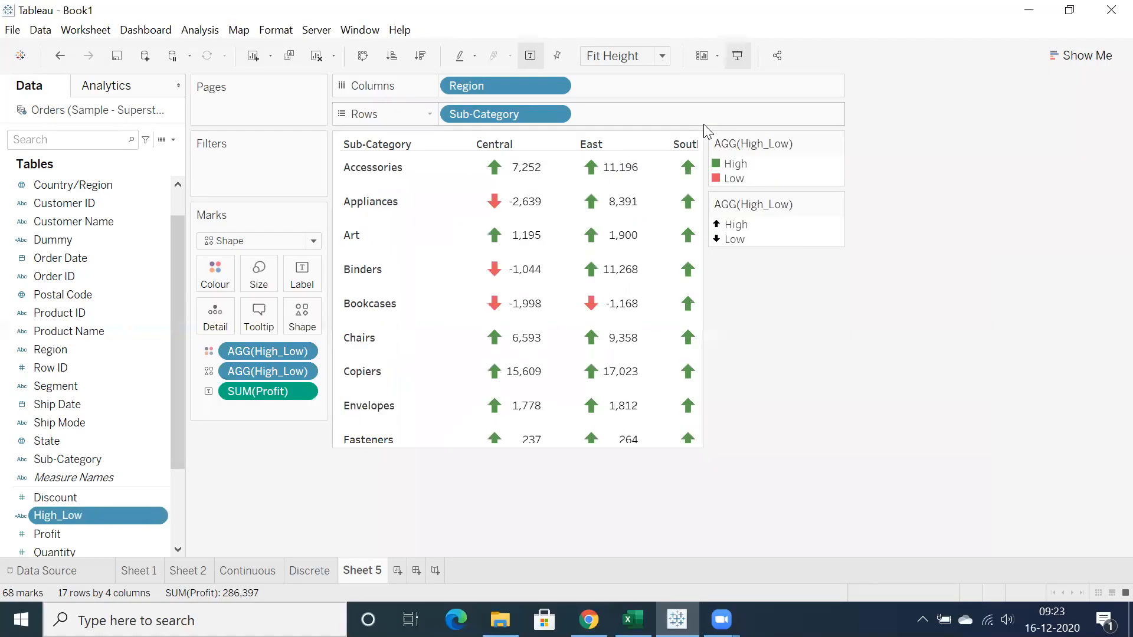
mouse_move(518, 282)
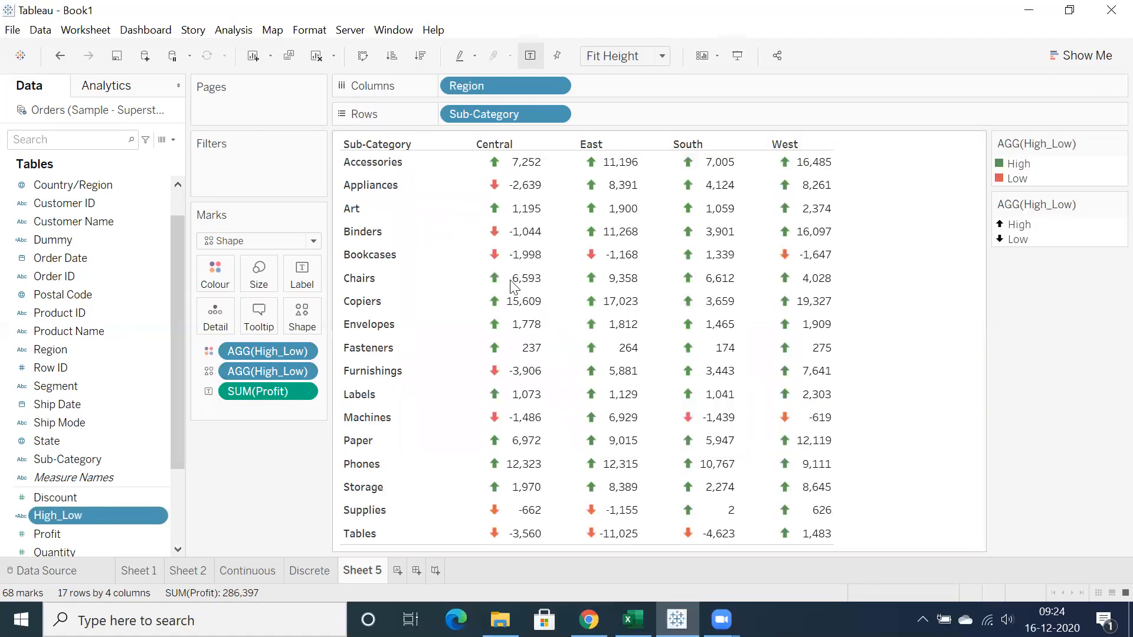
left_click(313, 241)
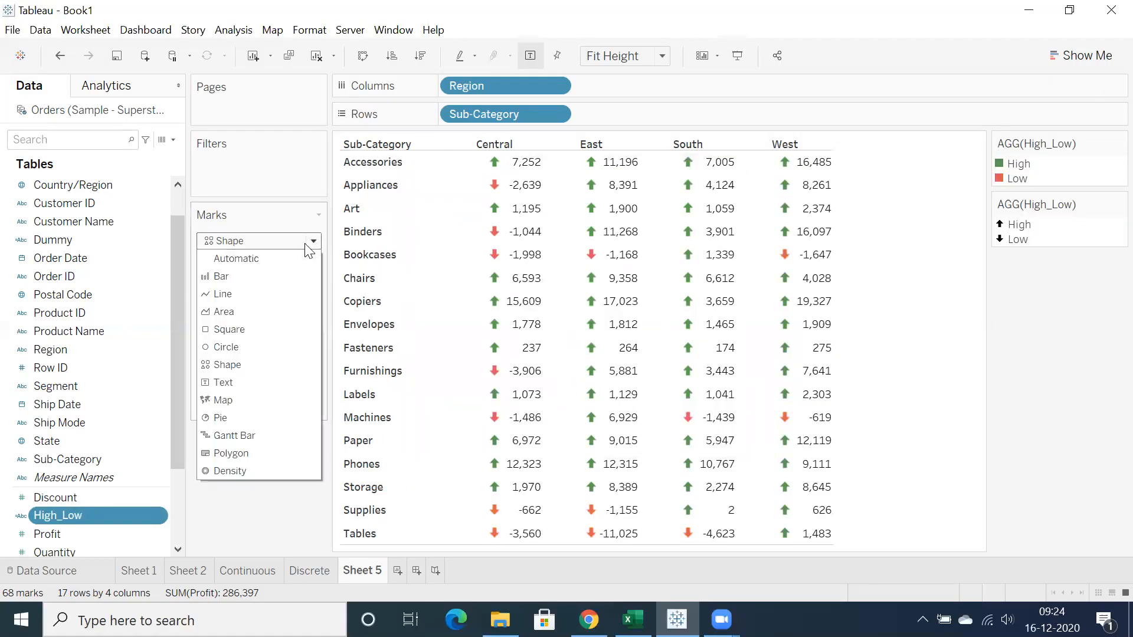
left_click(448, 306)
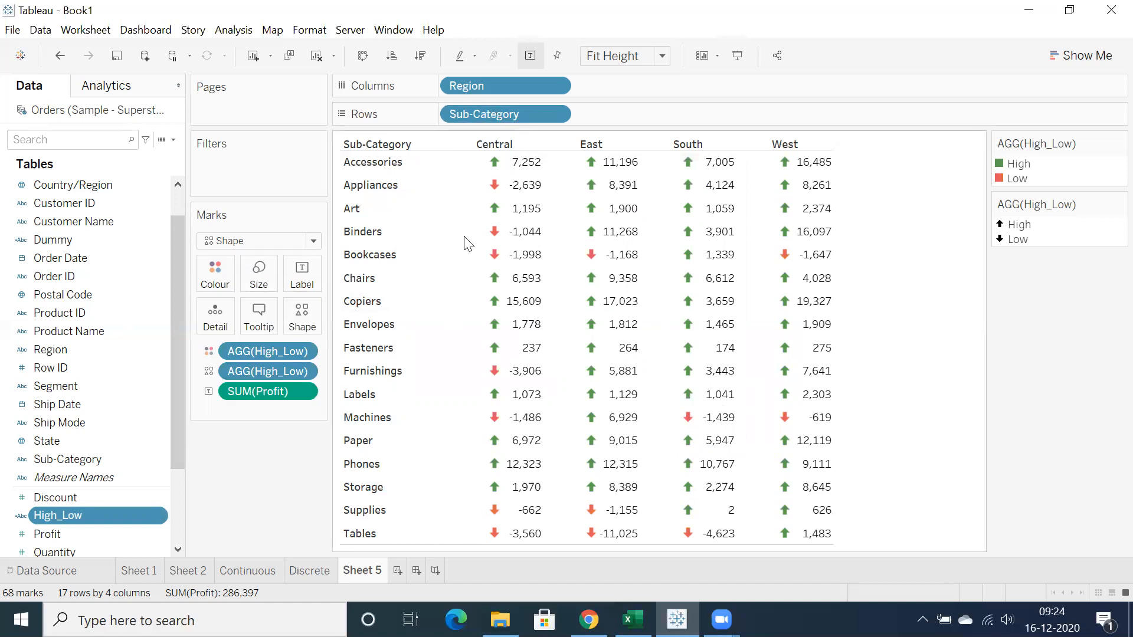
left_click(198, 570)
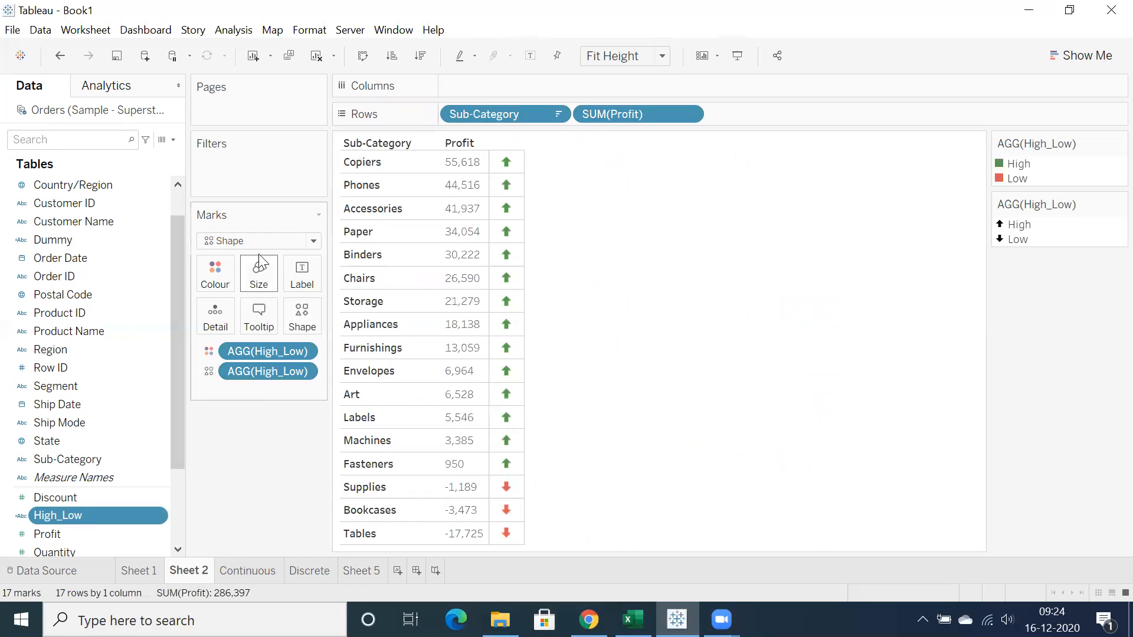
On Sheet 2, move Profit from Rows to the mark labels and widen the column to separate the values from the arrows
left_click_drag(628, 114, 838, 219)
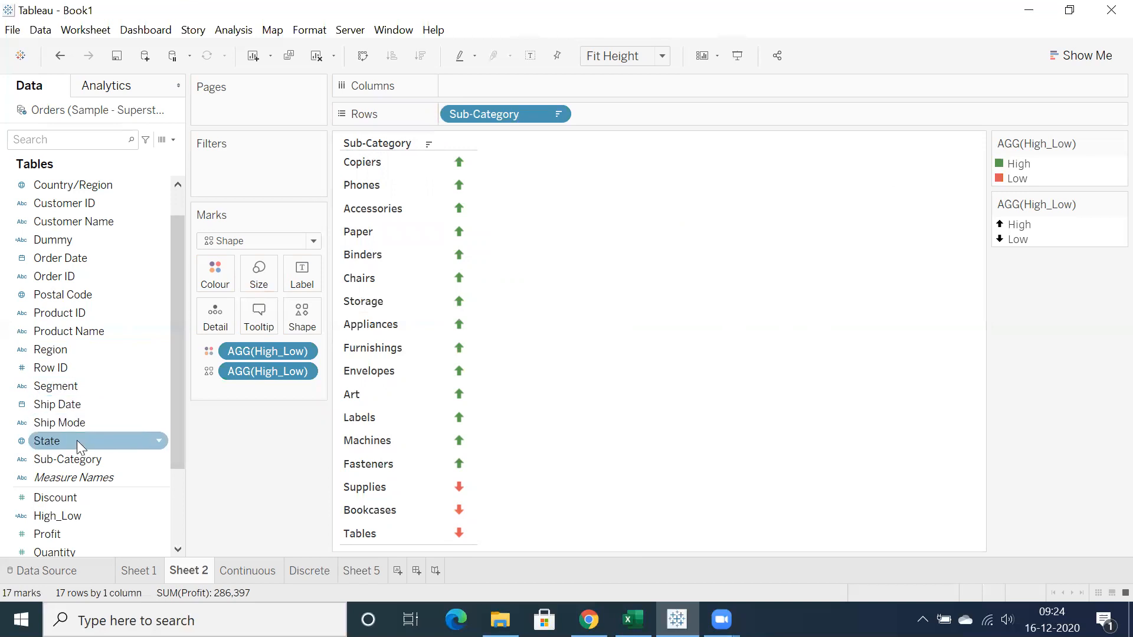
scroll(60, 483, "down", 2)
left_click_drag(60, 483, 290, 280)
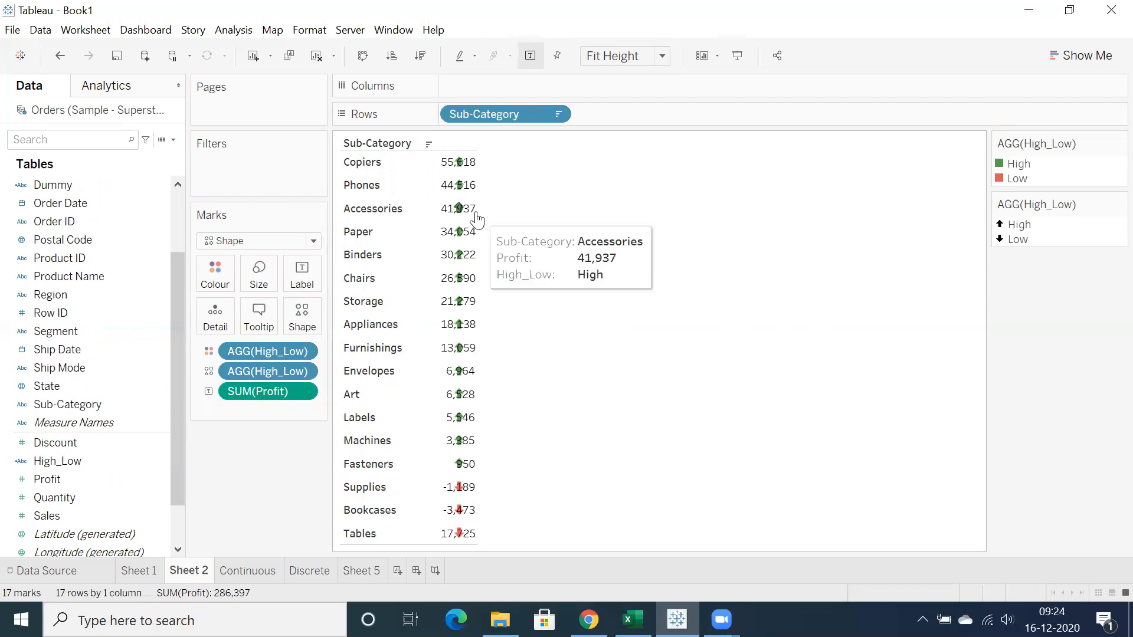
left_click_drag(477, 211, 529, 219)
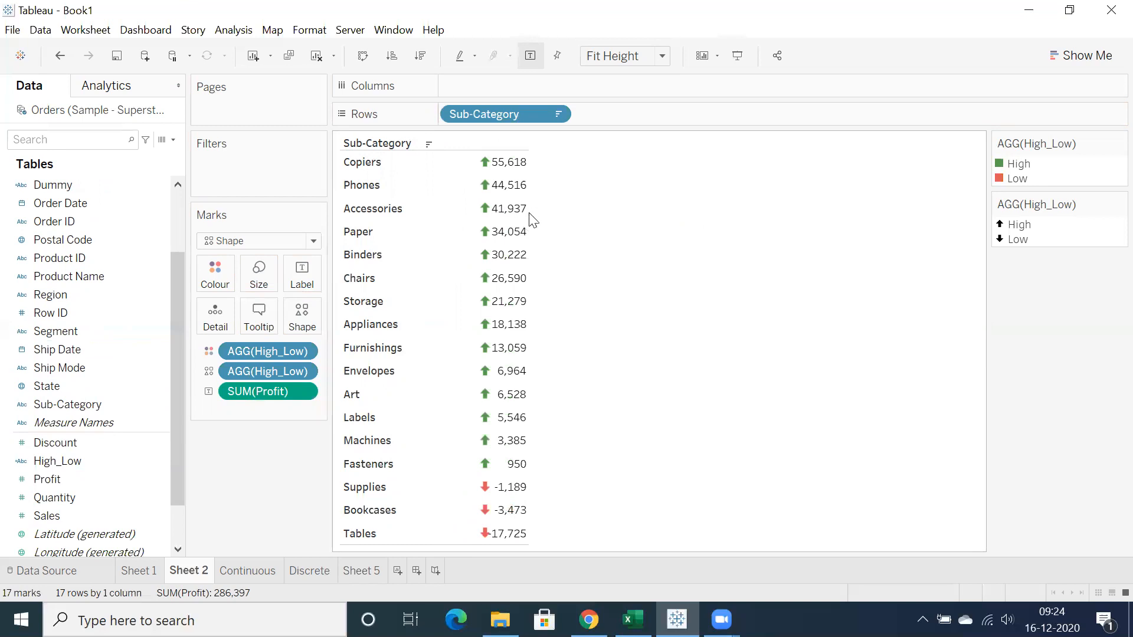
left_click_drag(529, 213, 556, 218)
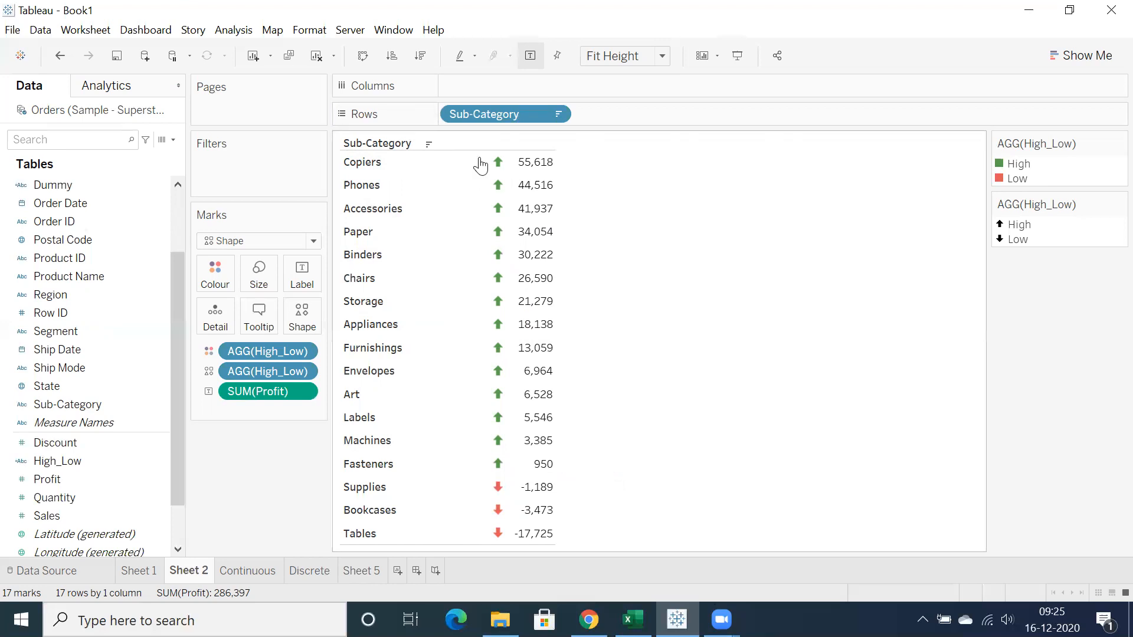
Undo the column widening and the Profit label changes on Sheet 2, back to Profit in Rows
left_click(62, 59)
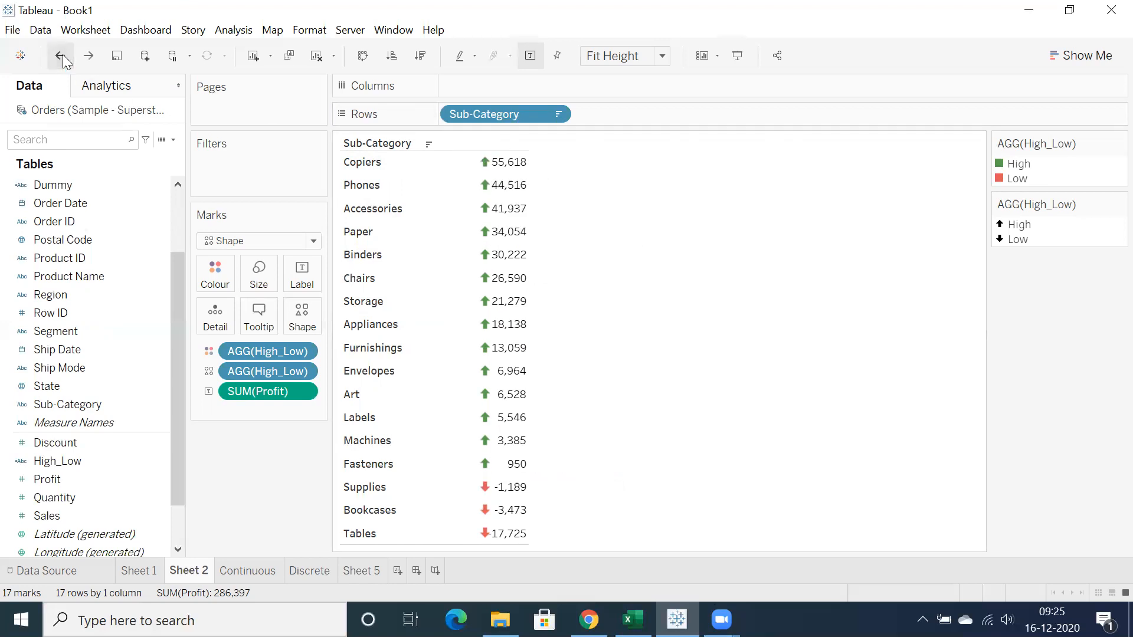
left_click(63, 60)
left_click(61, 57)
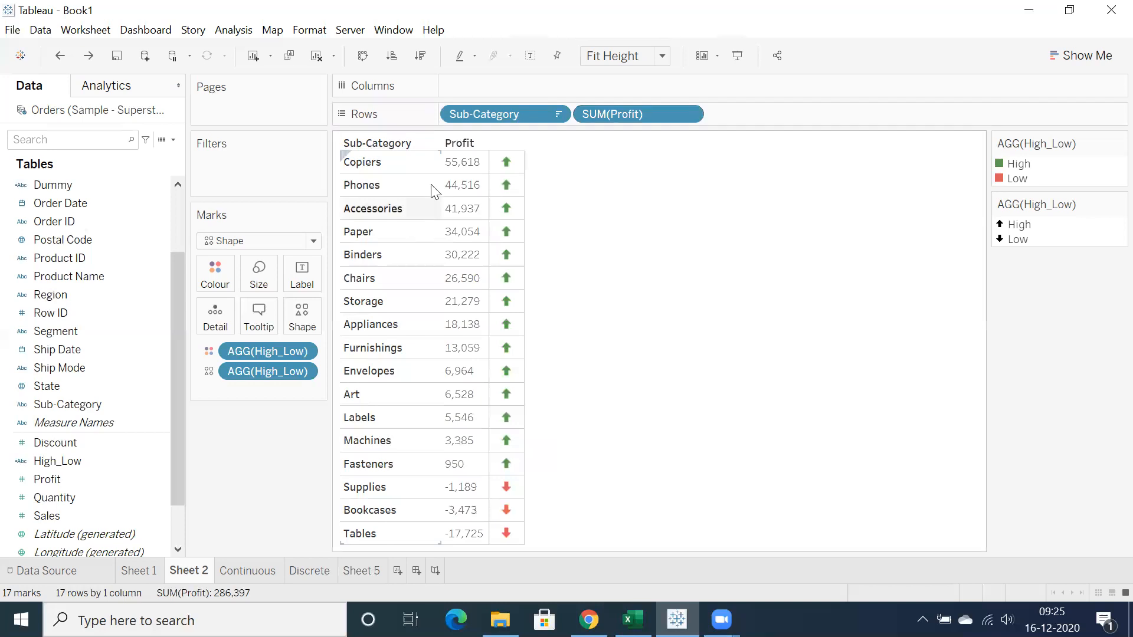
left_click(456, 158)
left_click(456, 157)
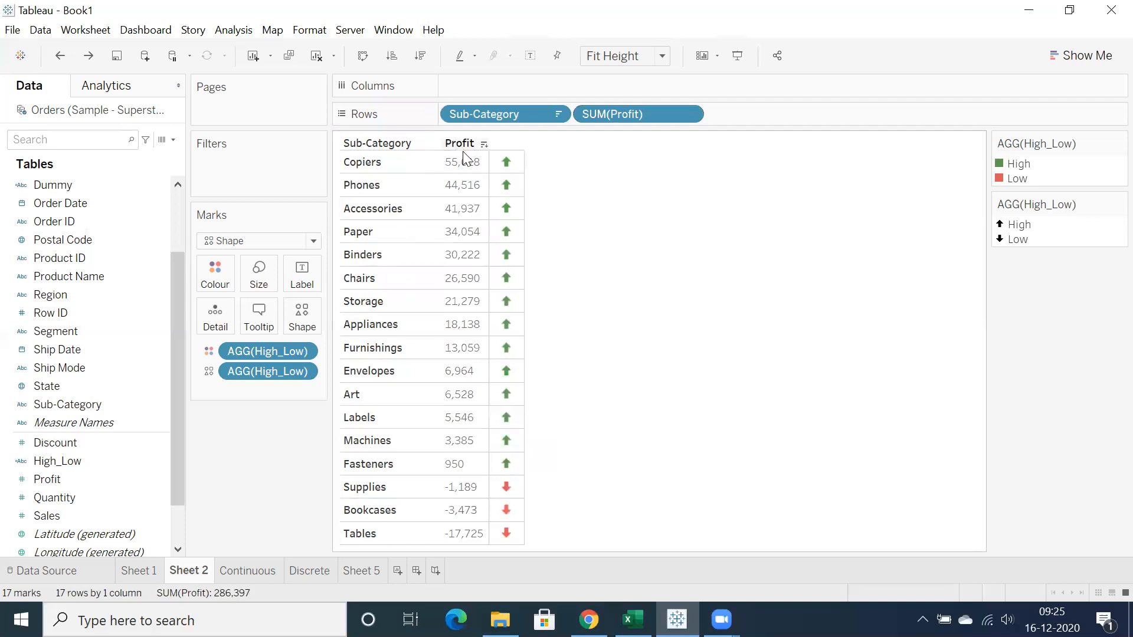
Try a wider arrow column on Sheet 2, and narrow it to fit closely around the arrows
left_click_drag(522, 181, 510, 180)
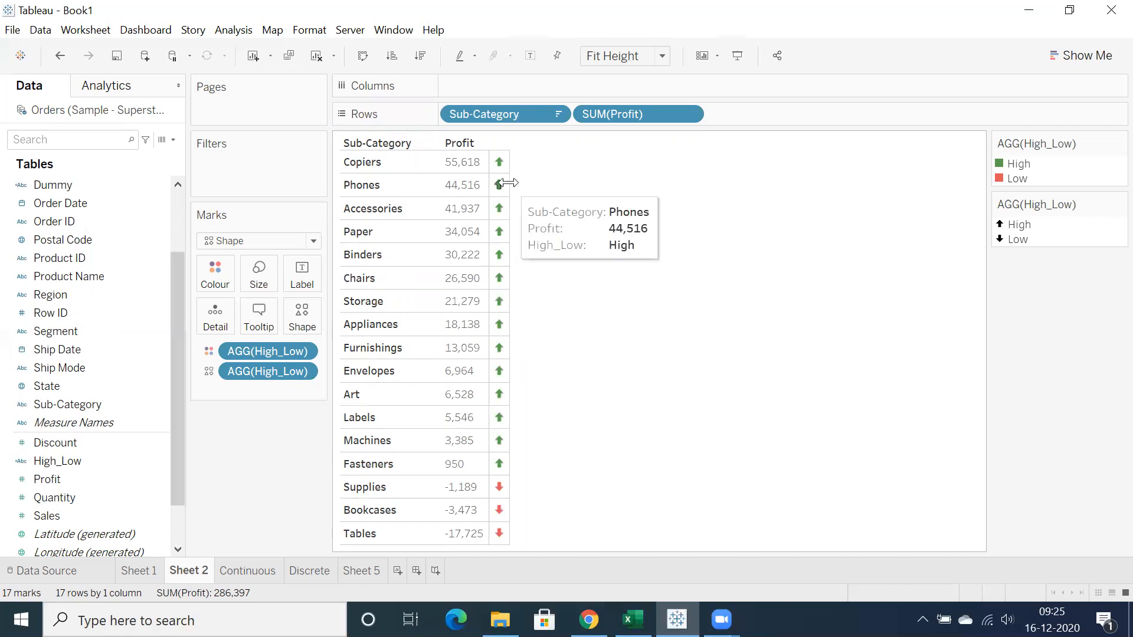
left_click_drag(509, 182, 616, 183)
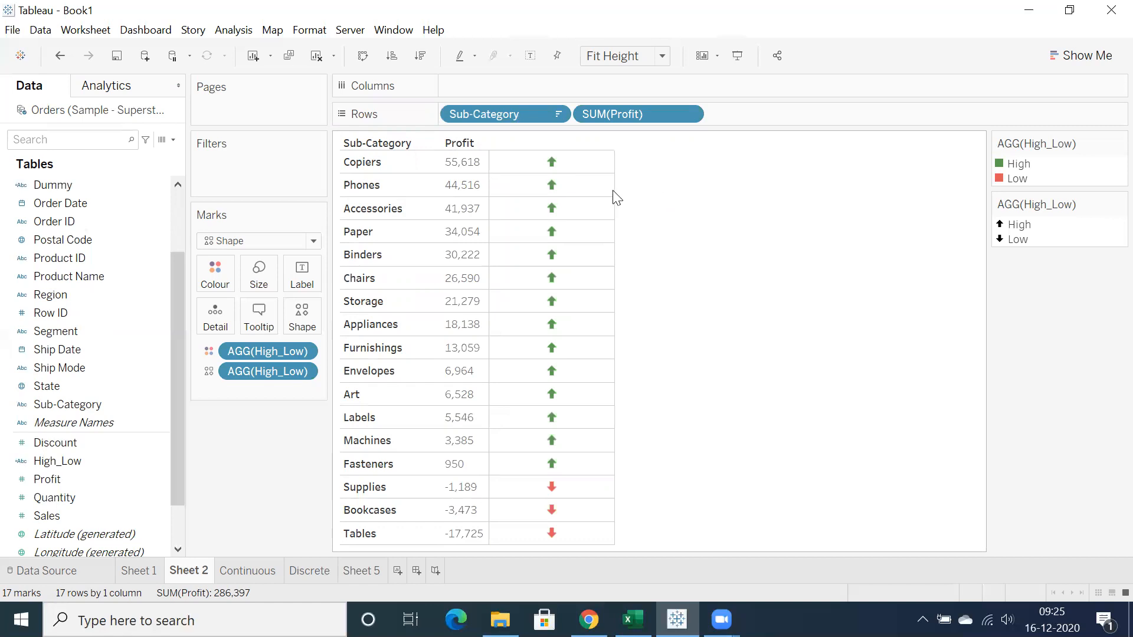
left_click_drag(613, 189, 510, 197)
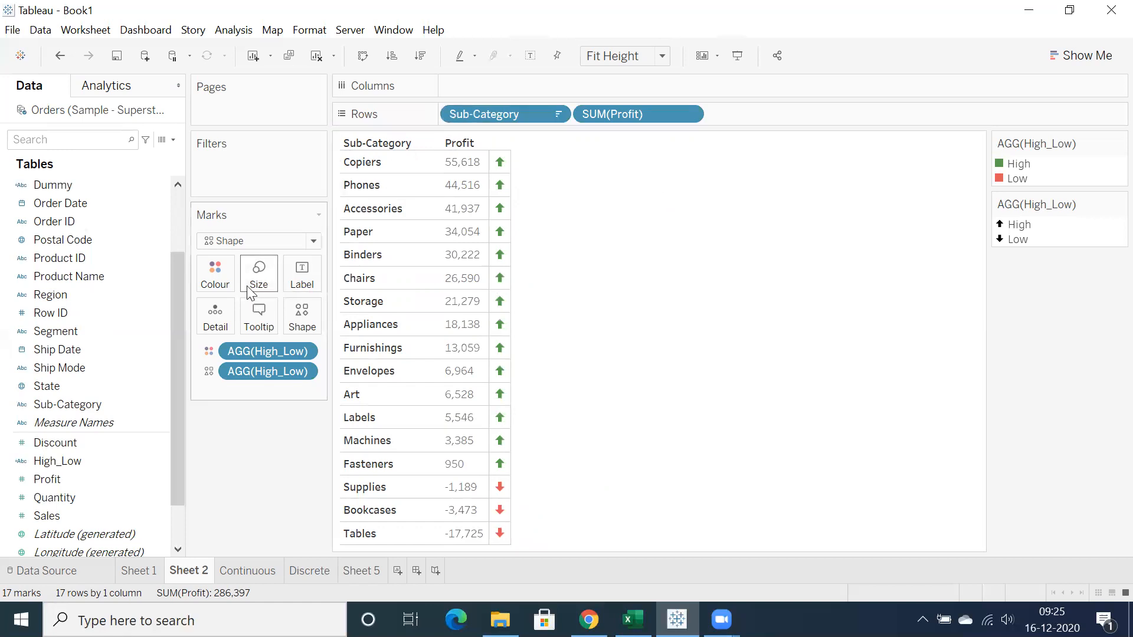
Enlarge the arrow marks to nearly fill their cells and show Sheet 2 in presentation mode
left_click(258, 273)
left_click(288, 314)
left_click(296, 315)
left_click(302, 319)
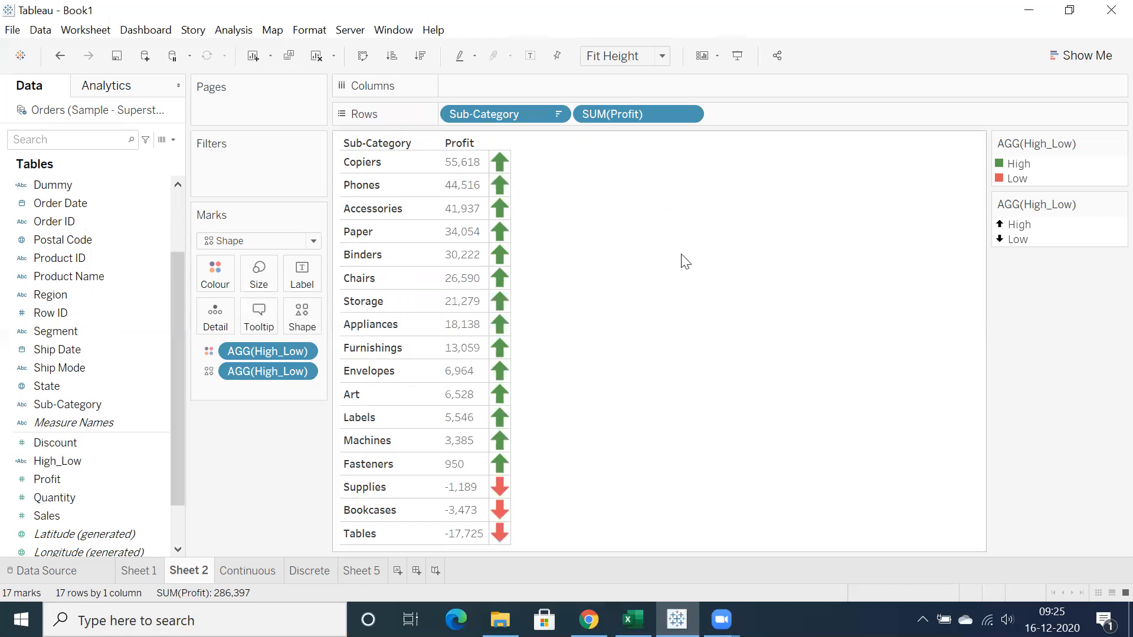
left_click(737, 56)
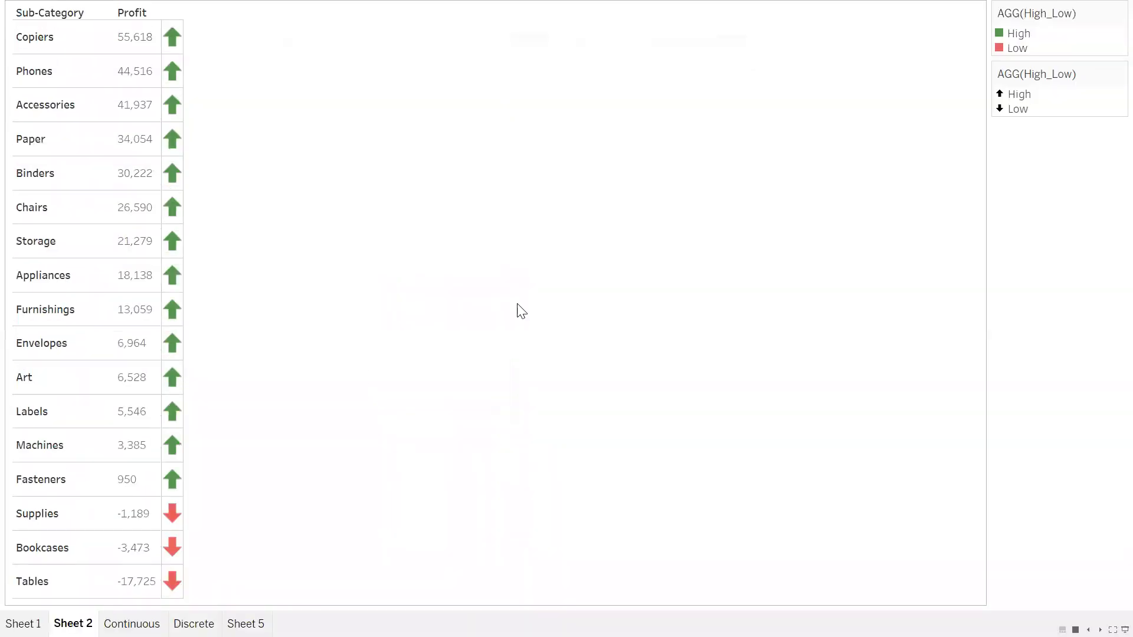
Leave presentation mode, switch to Sheet 5 and save the workbook as a Tableau Packaged Workbook (.twbx) named Discrete and Continuous
key("Escape")
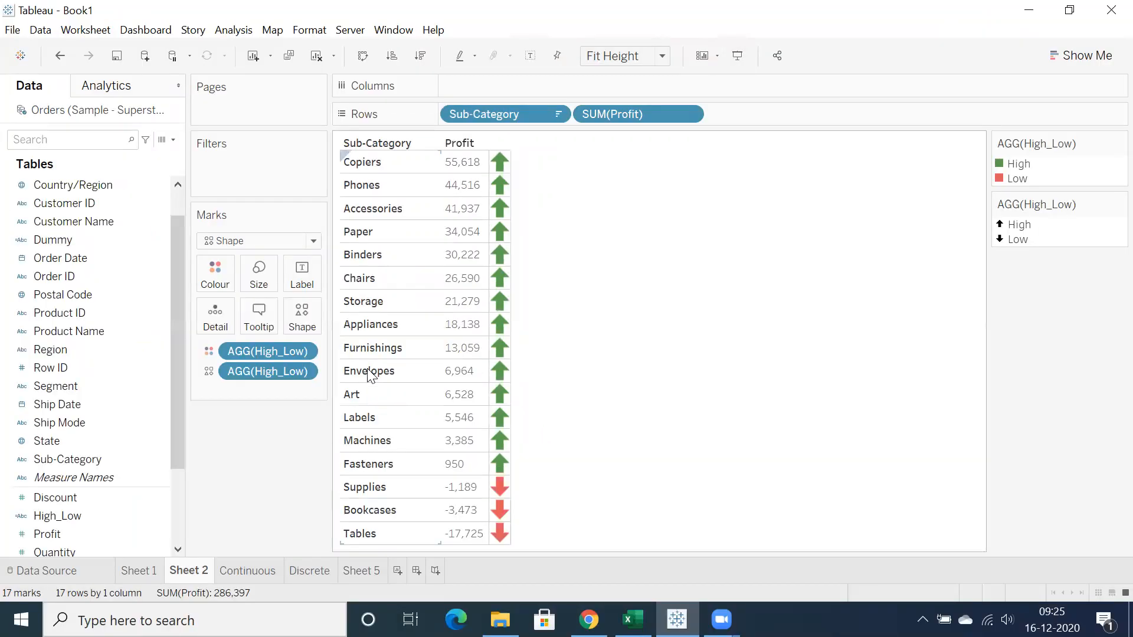
left_click(365, 571)
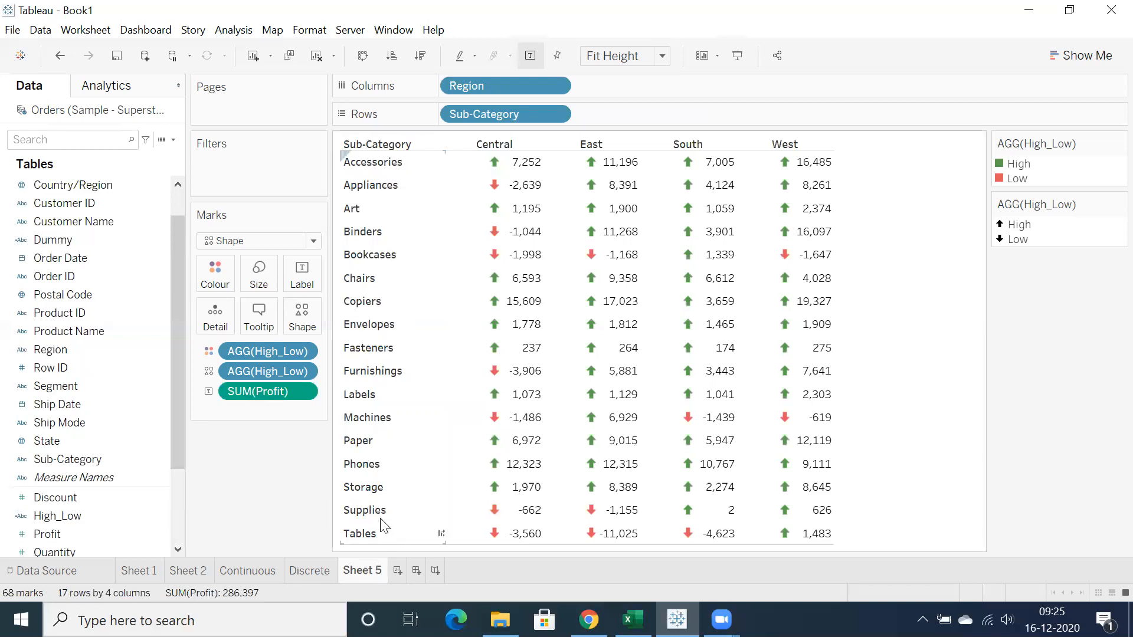
key("ctrl+s")
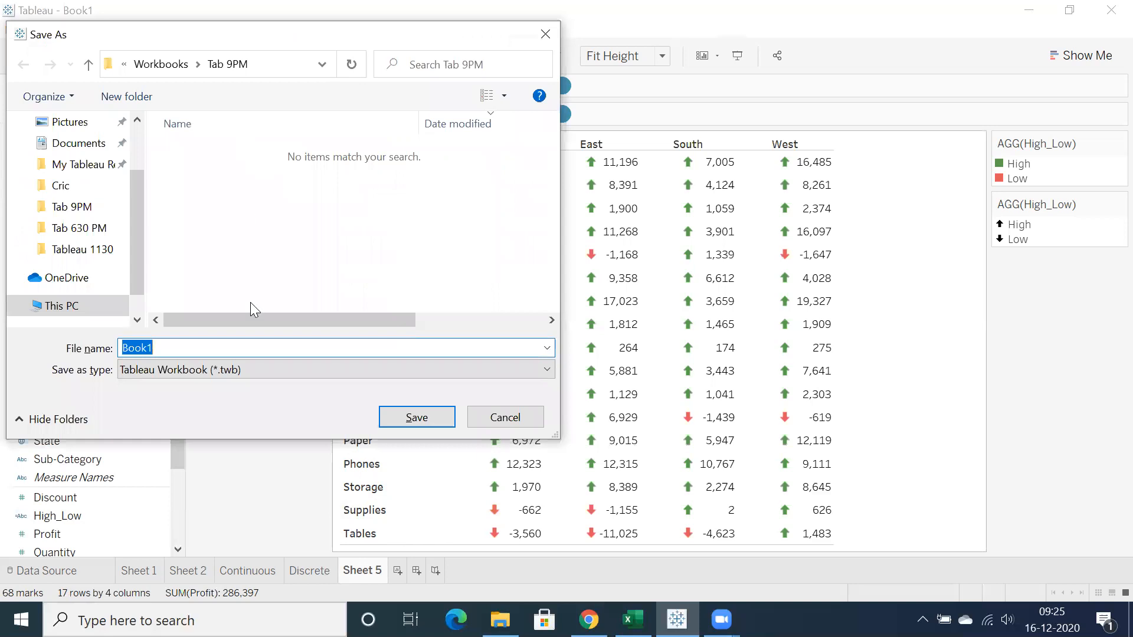
type("Discrete and Continuous")
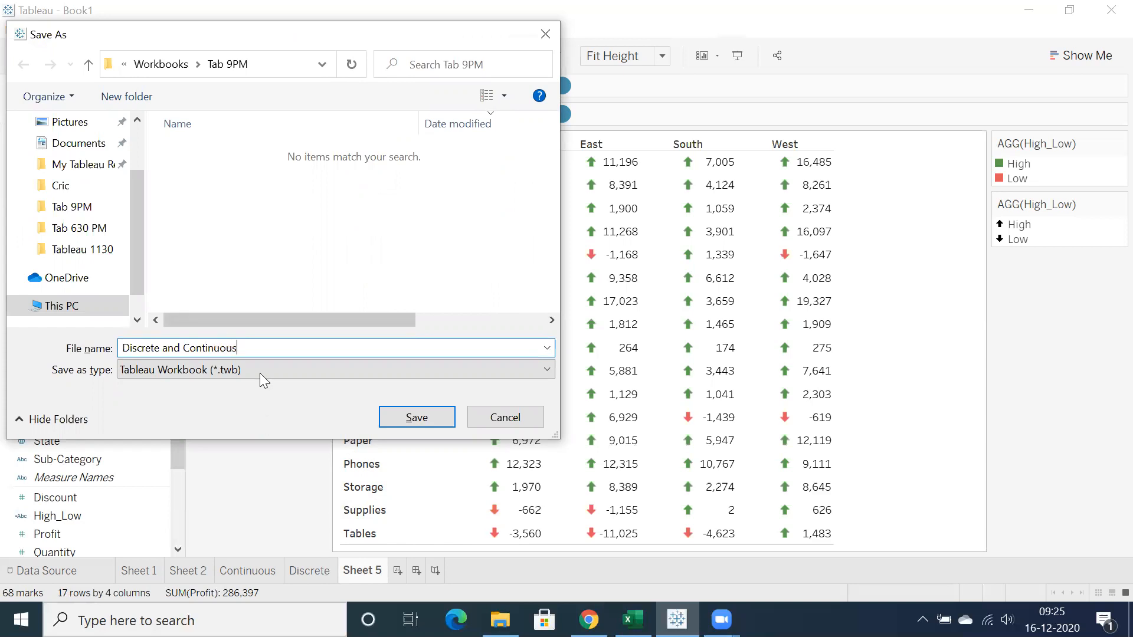
left_click(260, 373)
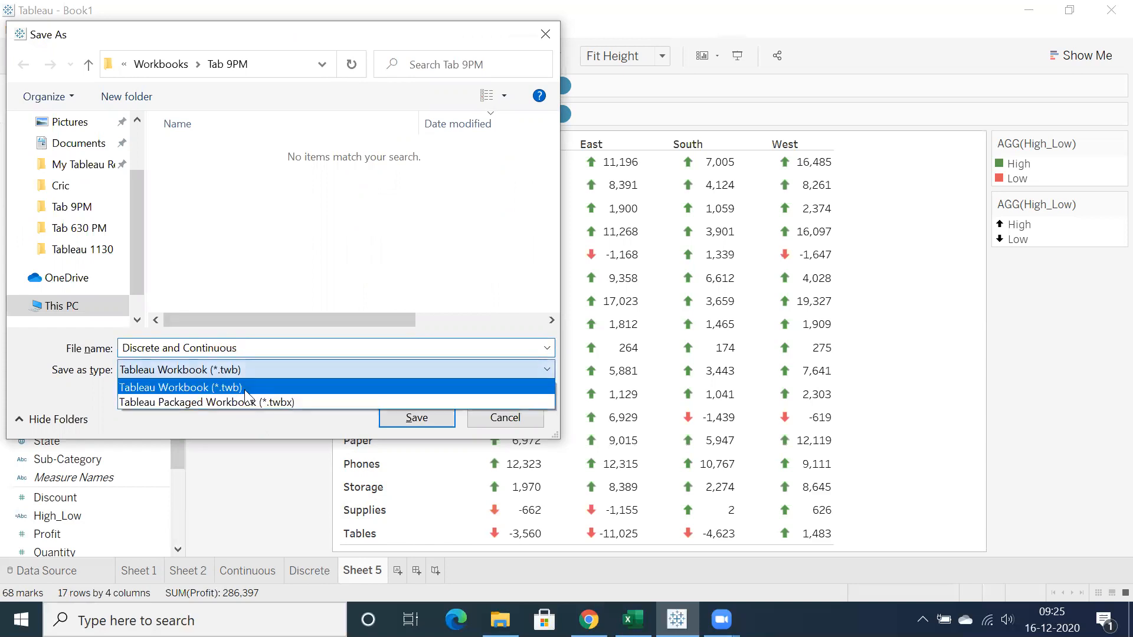
left_click(243, 400)
left_click(391, 415)
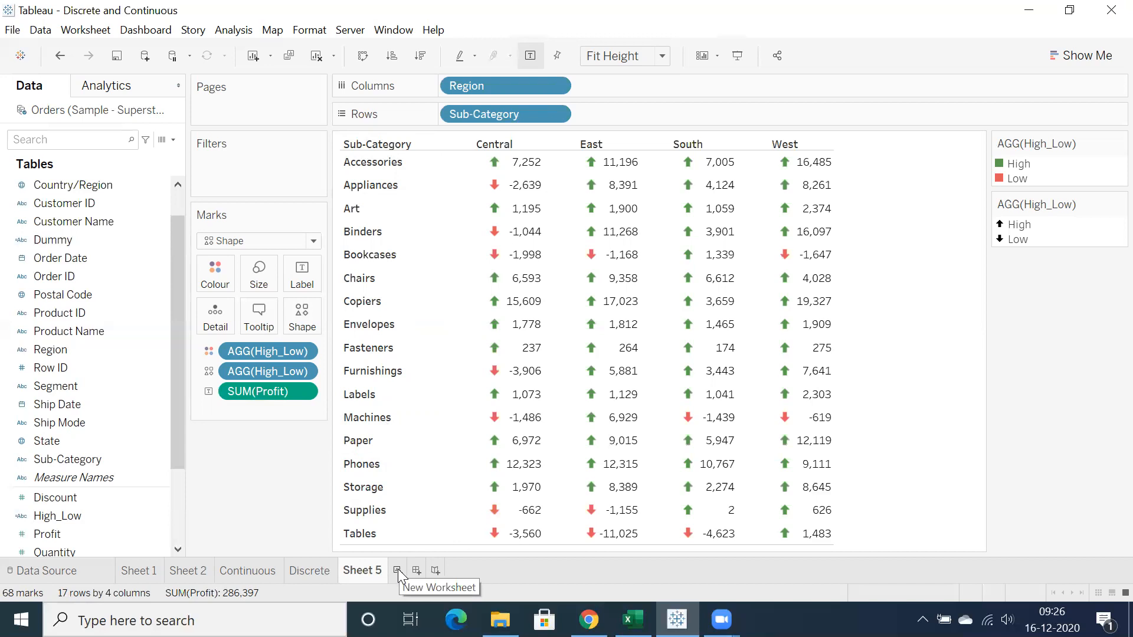
mouse_move(290, 570)
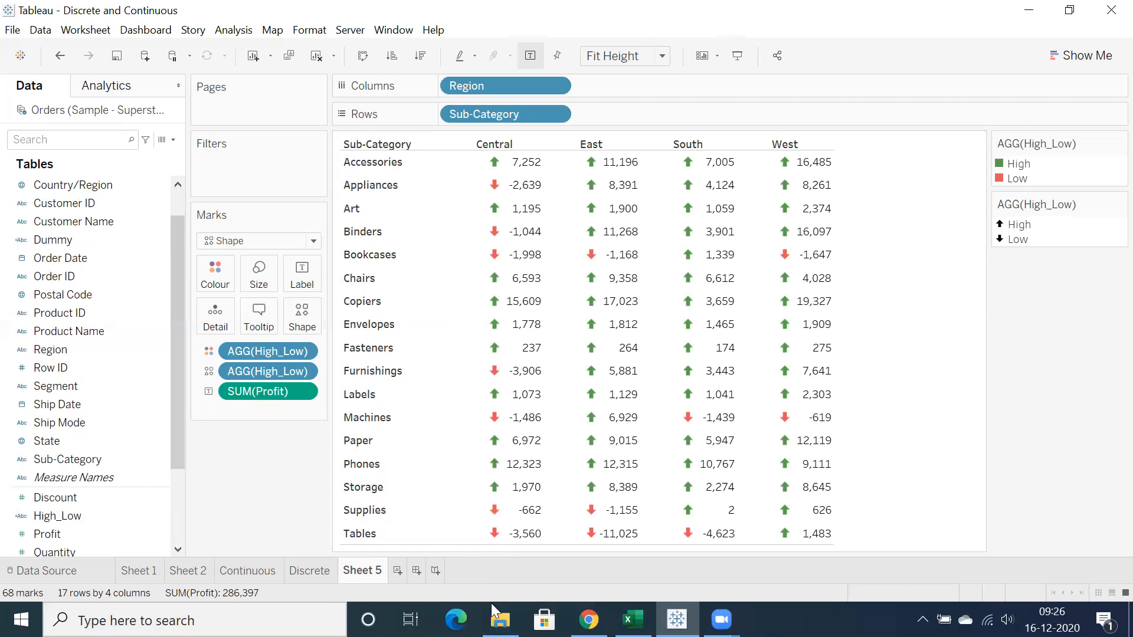
mouse_move(500, 620)
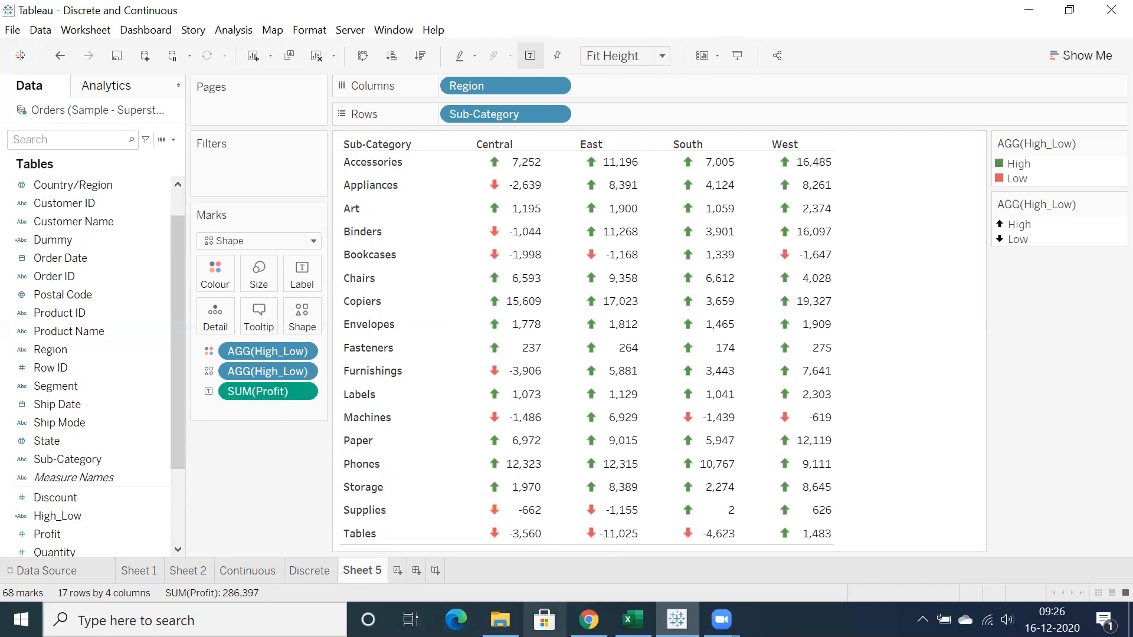
left_click(589, 620)
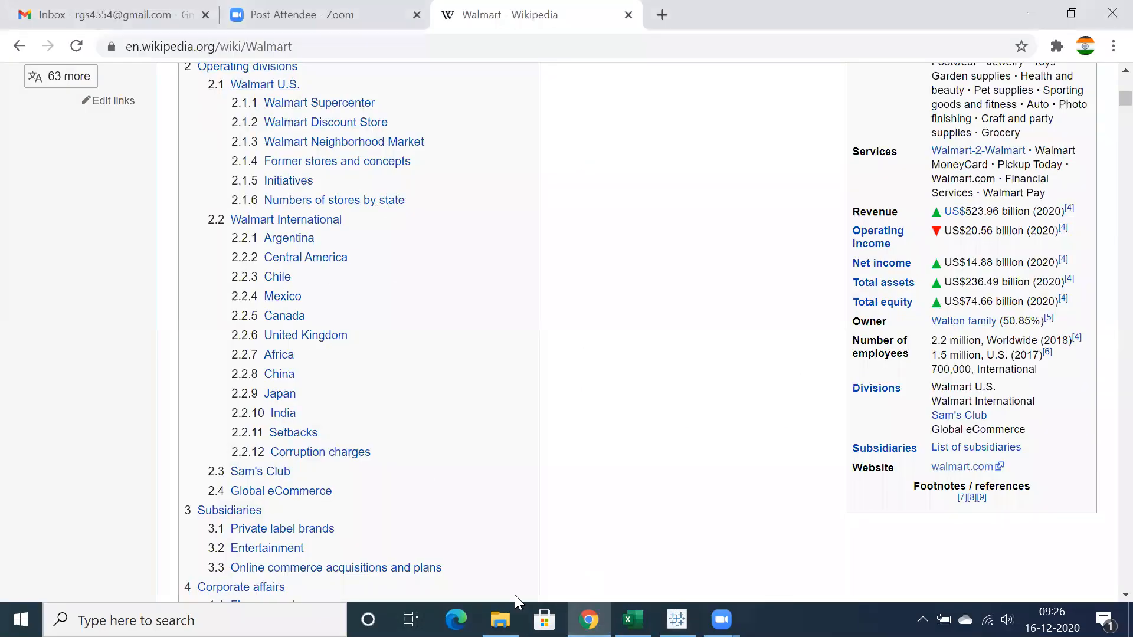
left_click(677, 620)
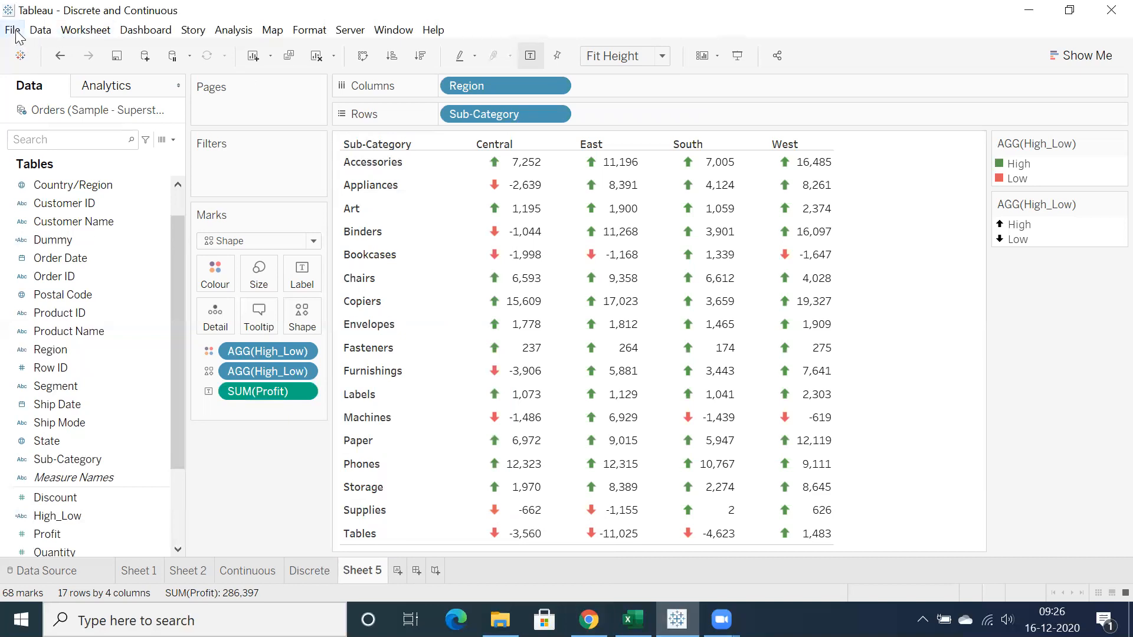
Open the recent workbook US Results in its own window and maximize that window
left_click(18, 56)
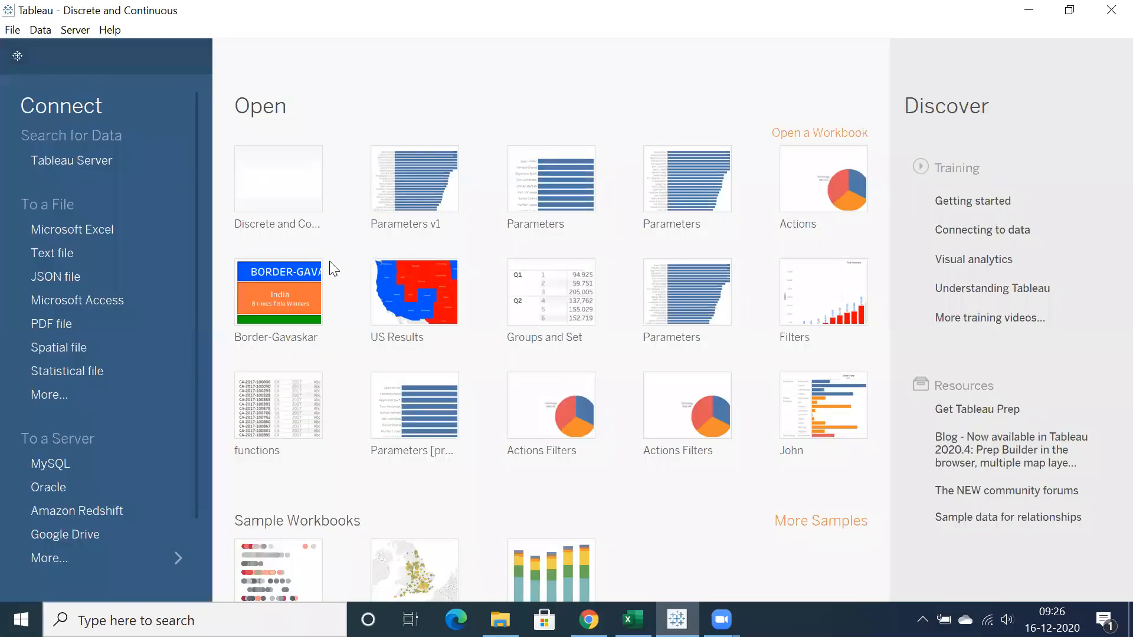
left_click(383, 293)
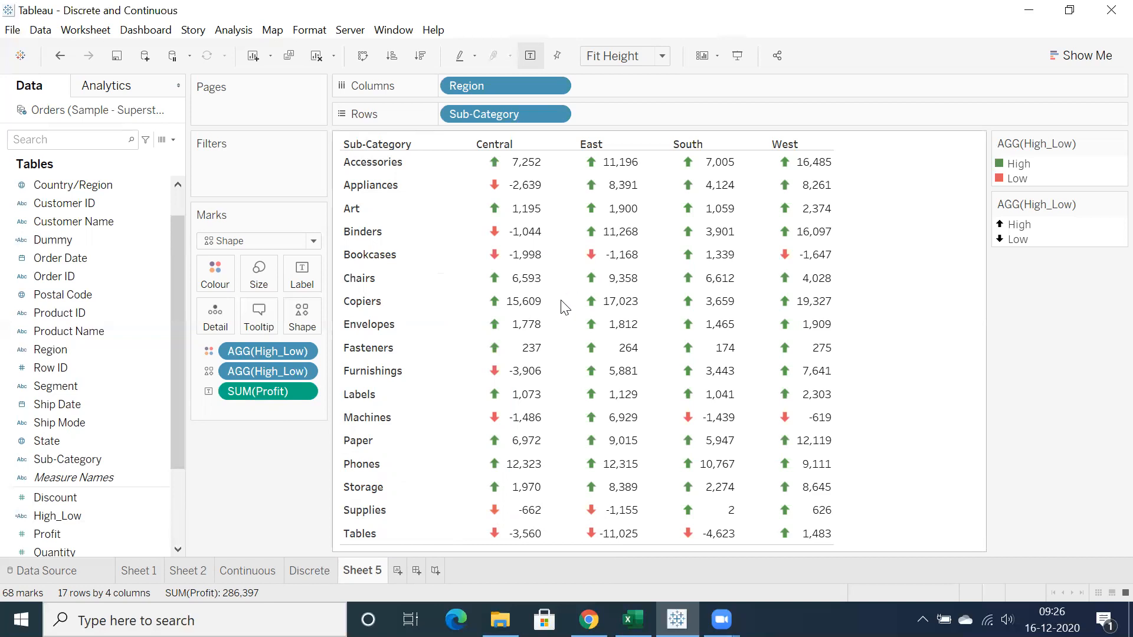
key("ctrl+n")
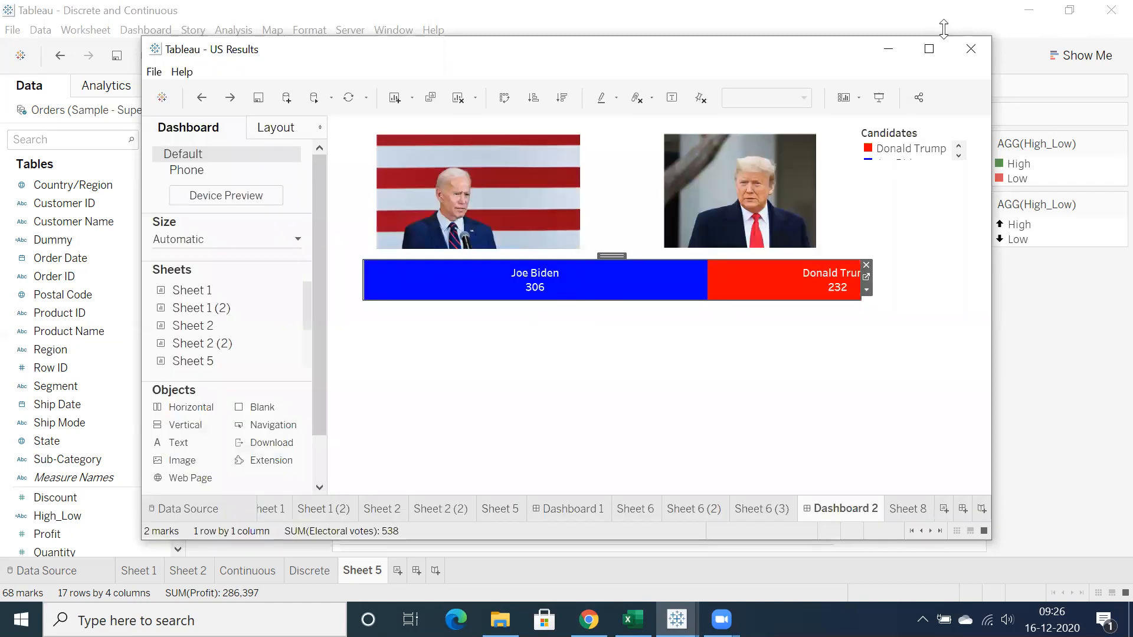
left_click(929, 48)
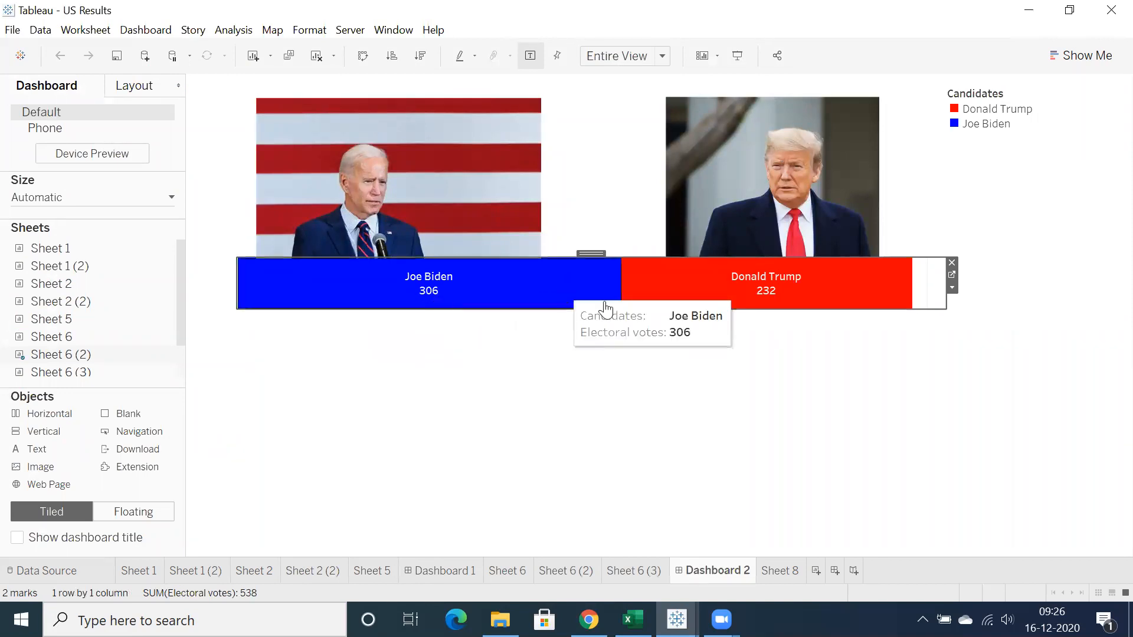
Examine the candidate pictures on Dashboard 2 and the candidate shapes on Sheet 6 (3)
left_click(402, 161)
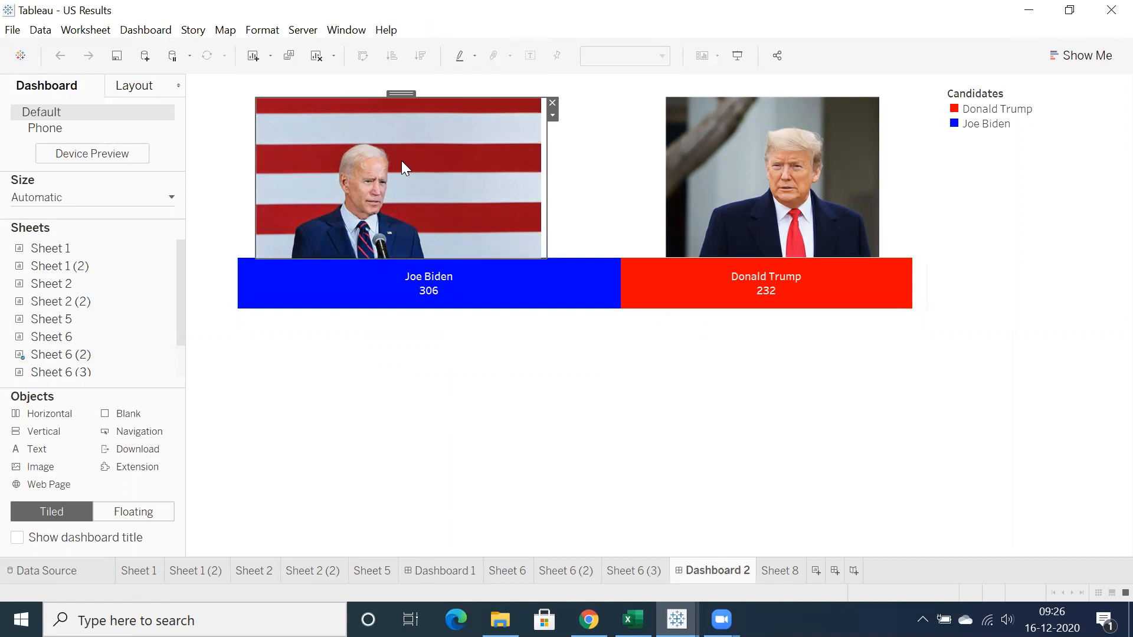
left_click(793, 168)
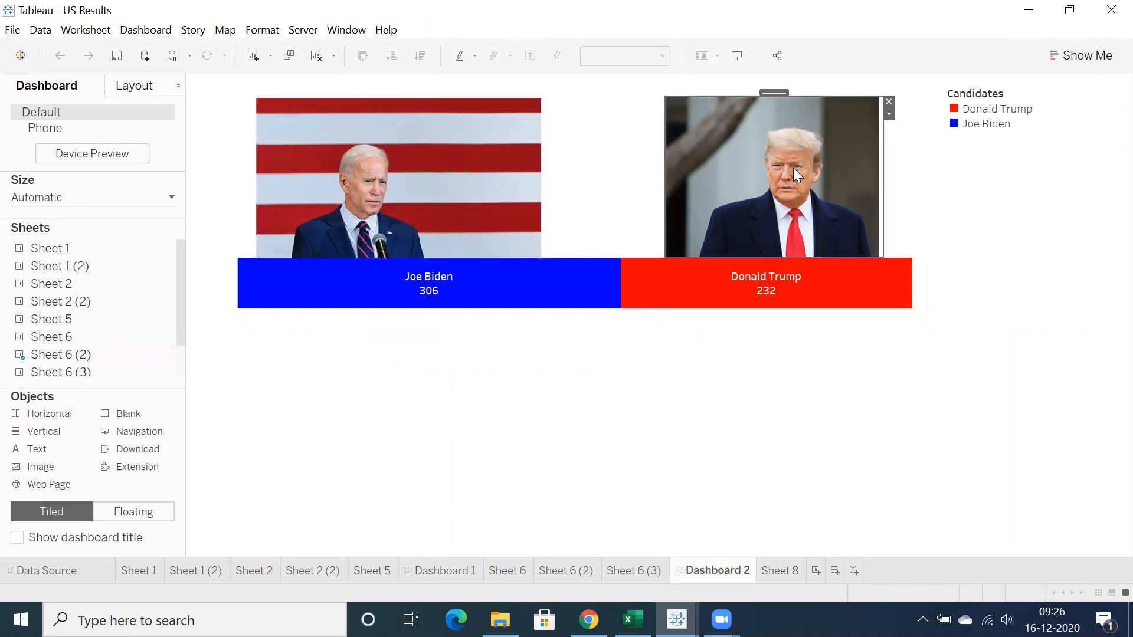
left_click(500, 217)
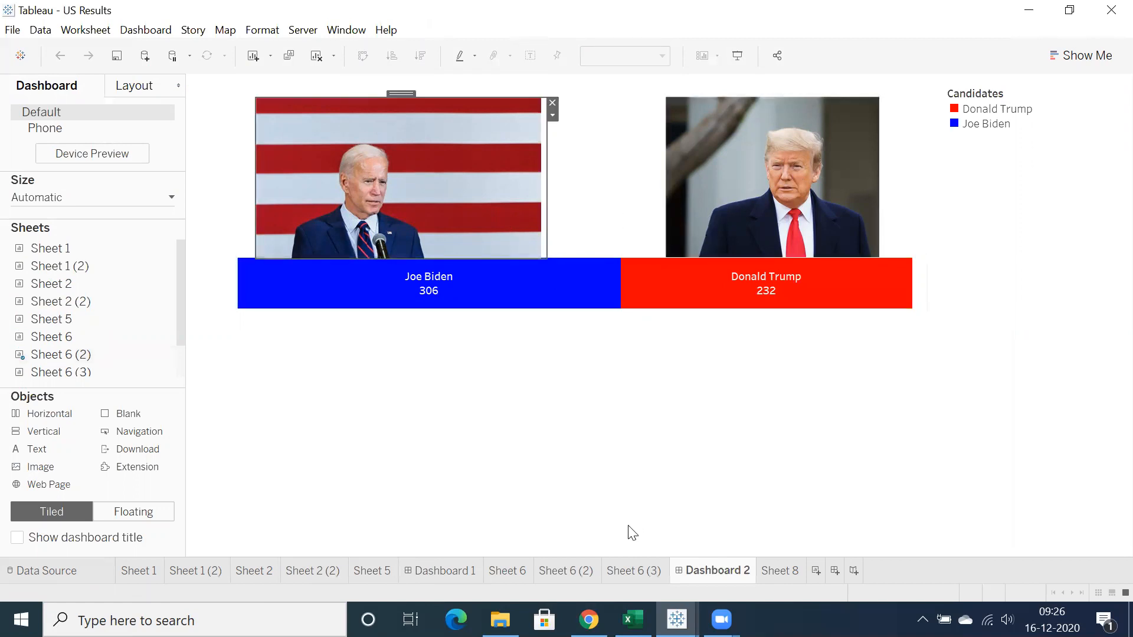
left_click(637, 567)
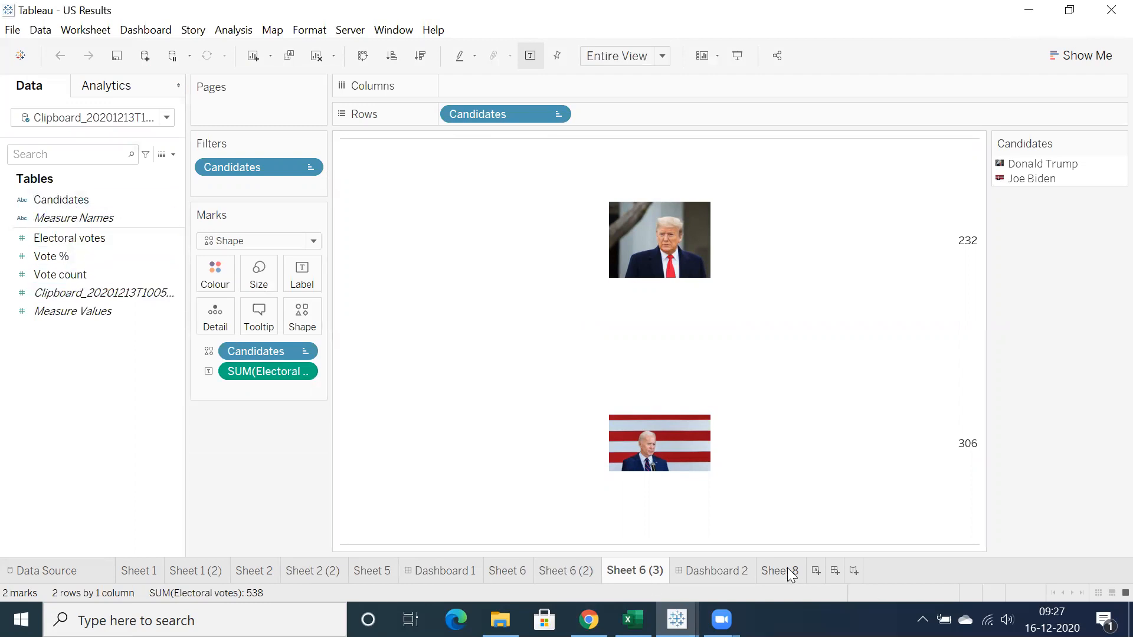
Add a new worksheet and view the underlying data, checking the electoral votes of Joe Biden and Donald Trump
left_click(816, 571)
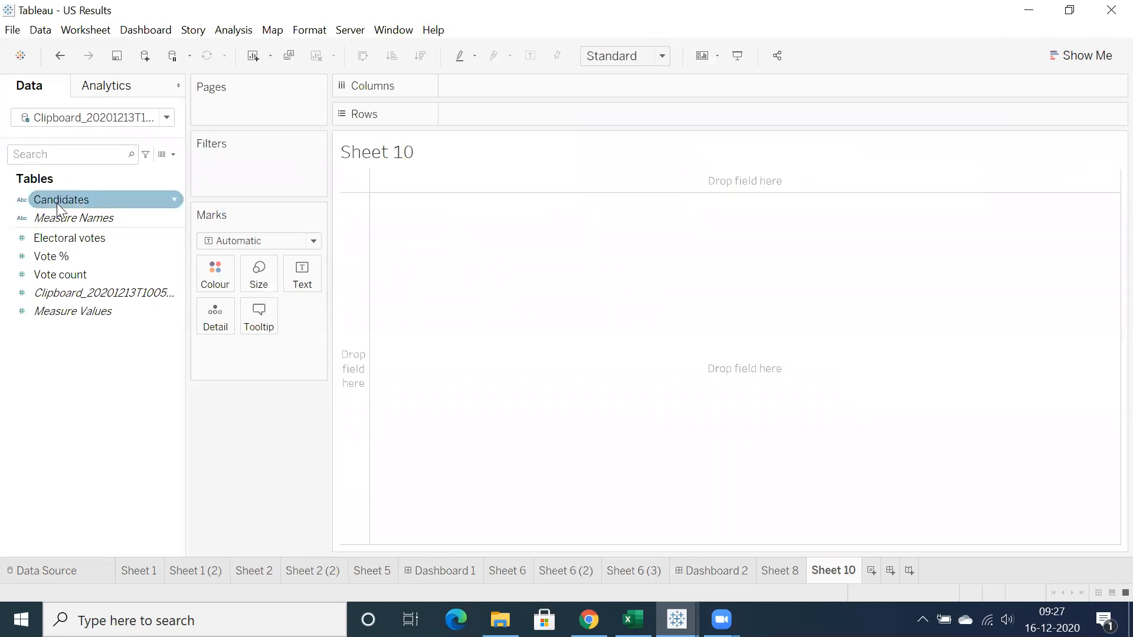
left_click(162, 155)
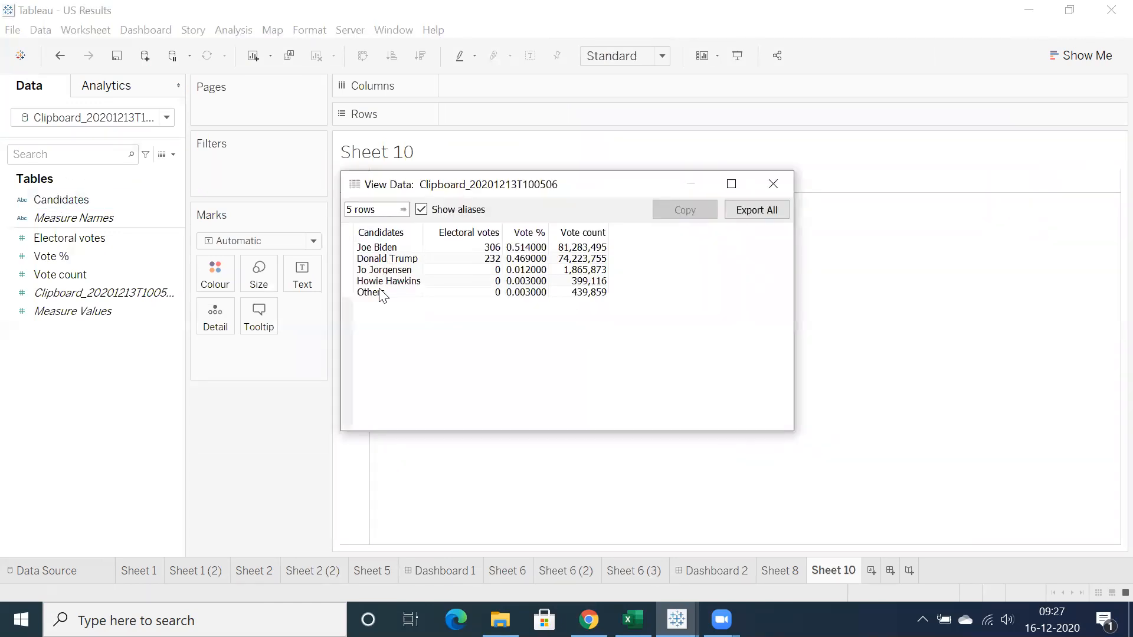
left_click(492, 248)
left_click(487, 260)
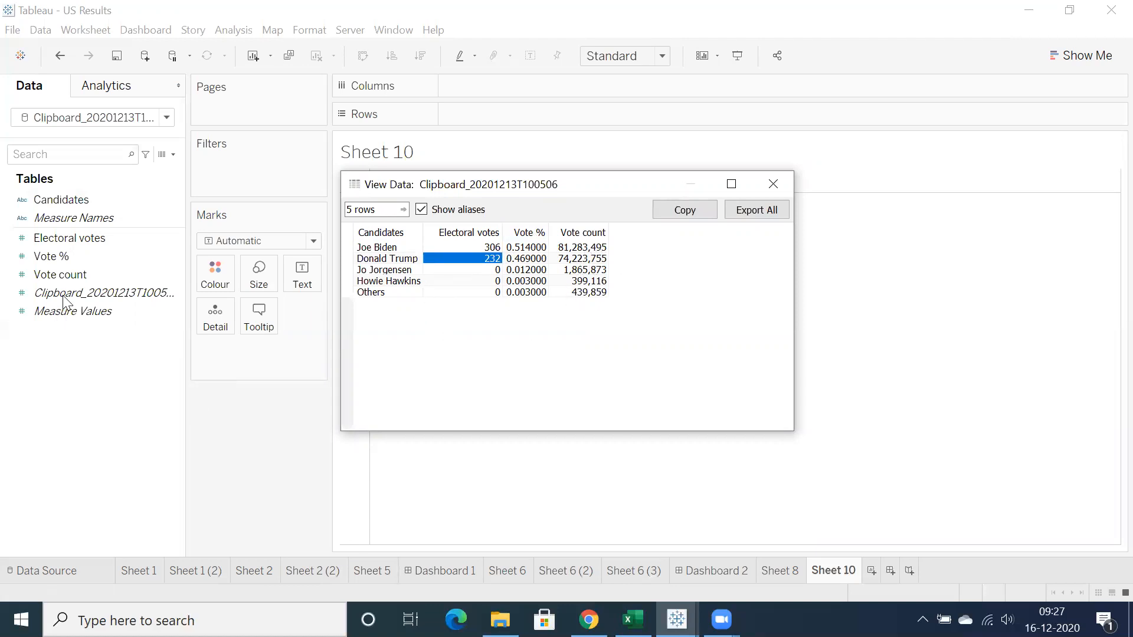
left_click(771, 181)
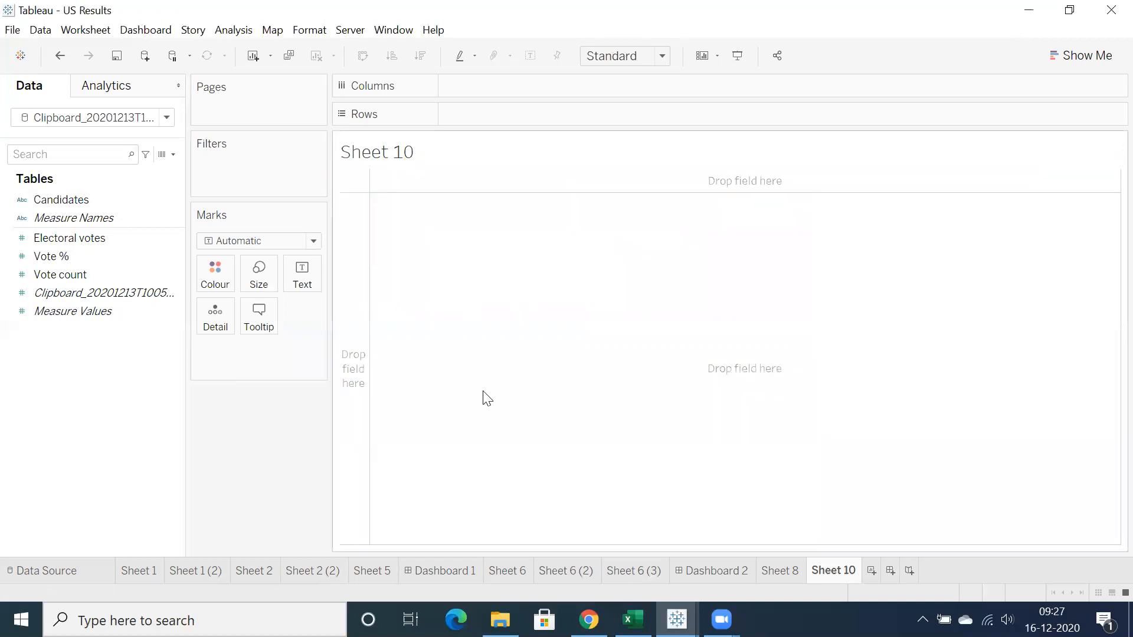
On Sheet 8, assign the matching pictures from the New folder shape palette to Donald Trump and Joe Biden
left_click(783, 571)
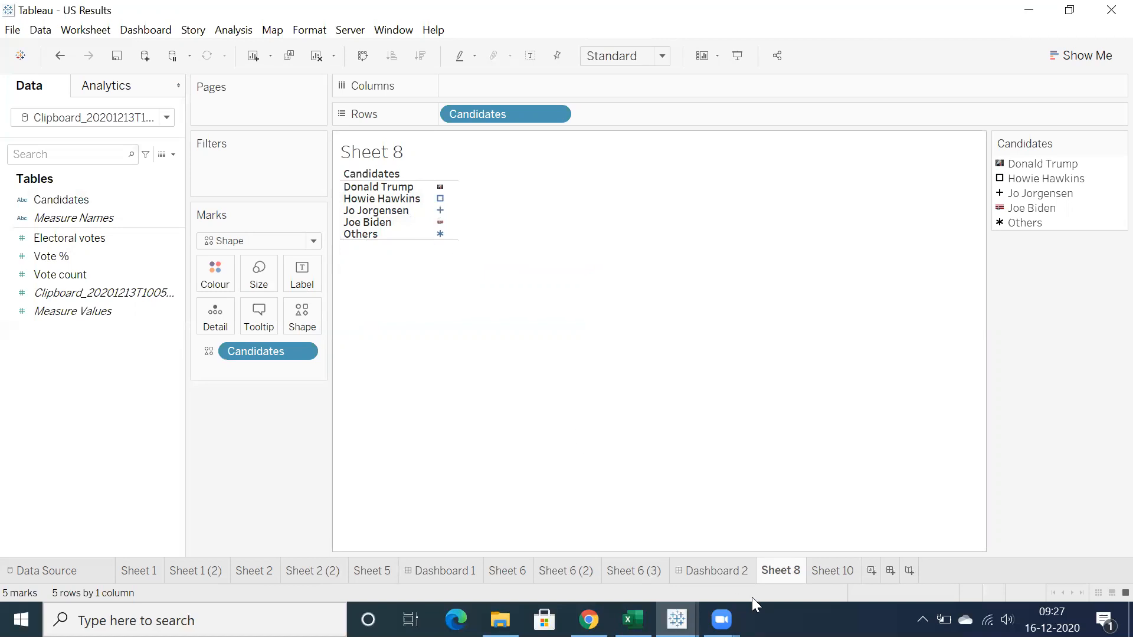
left_click(719, 571)
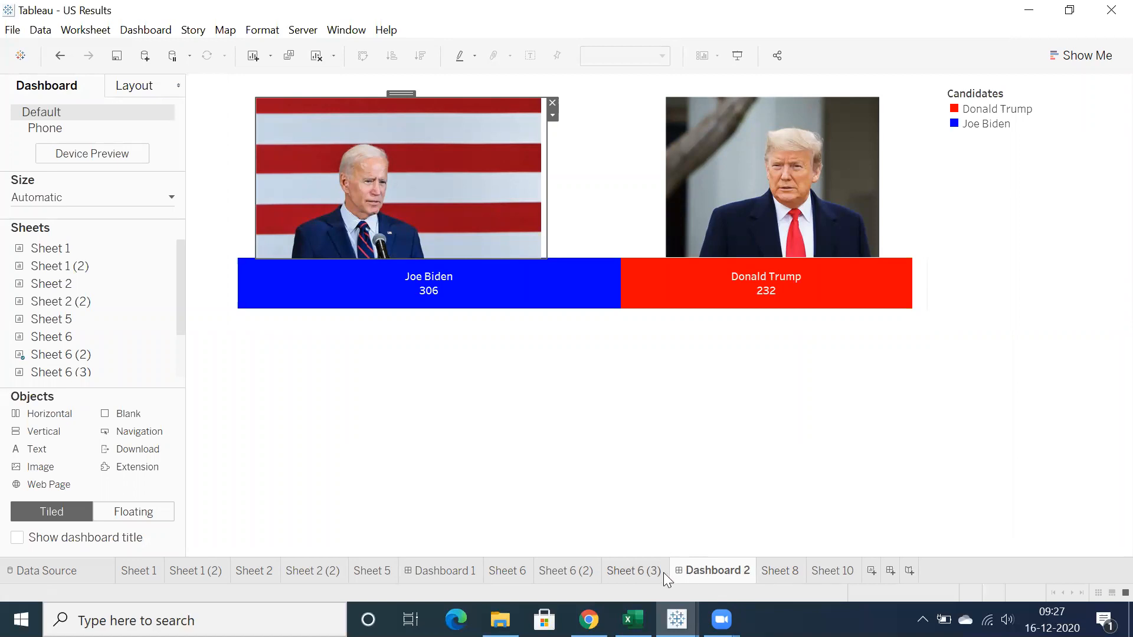
left_click(770, 572)
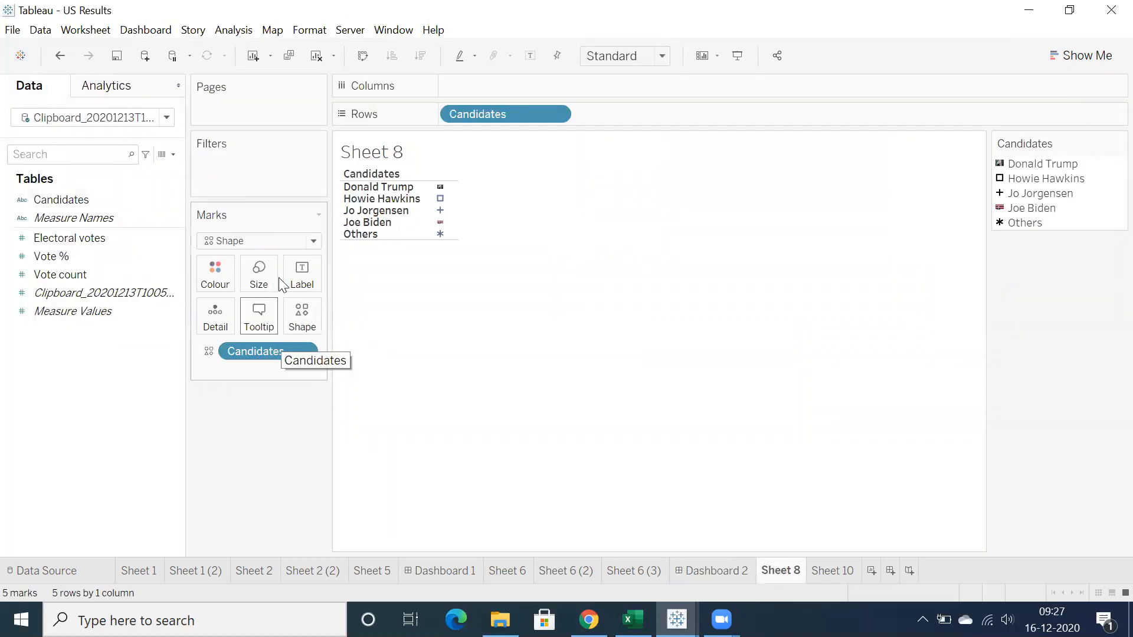
left_click(96, 202)
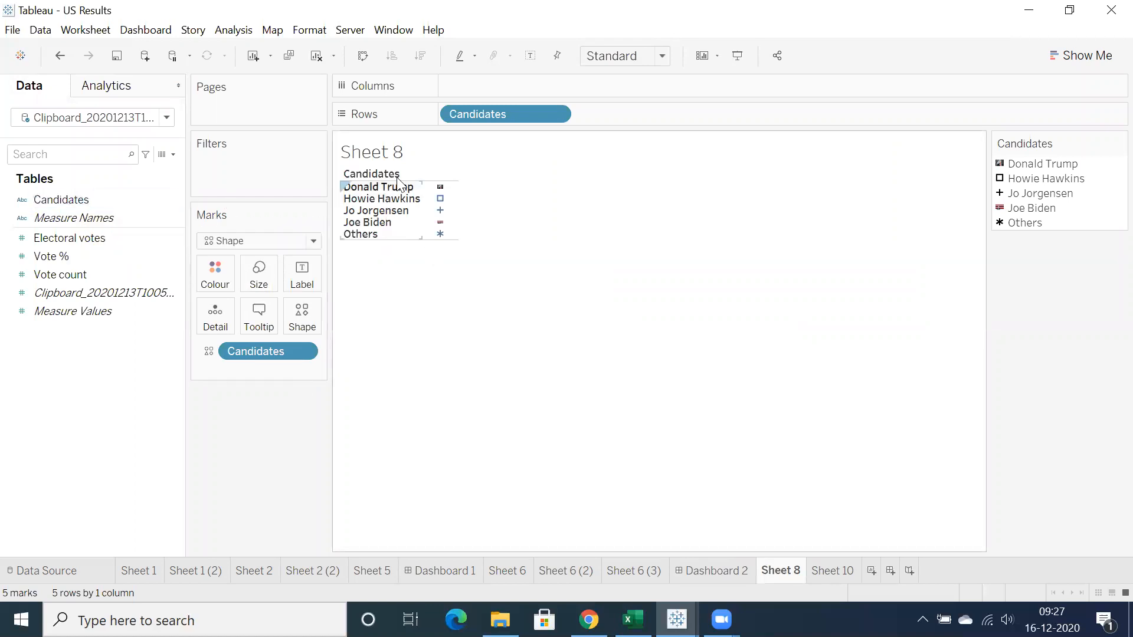
left_click(304, 317)
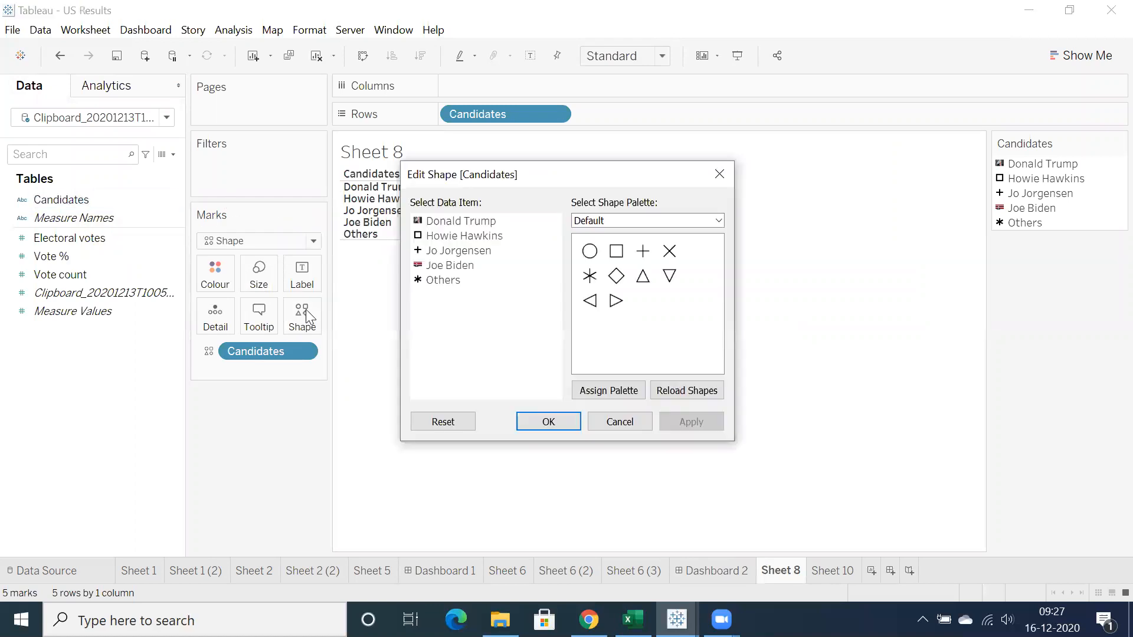
left_click(611, 222)
left_click(611, 322)
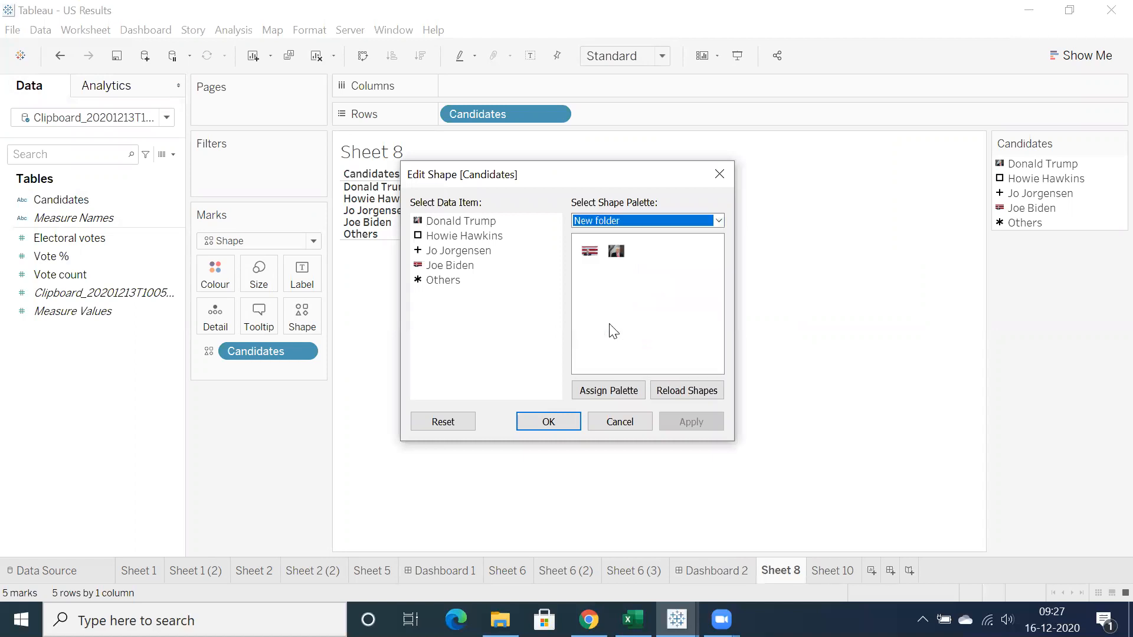
left_click(428, 224)
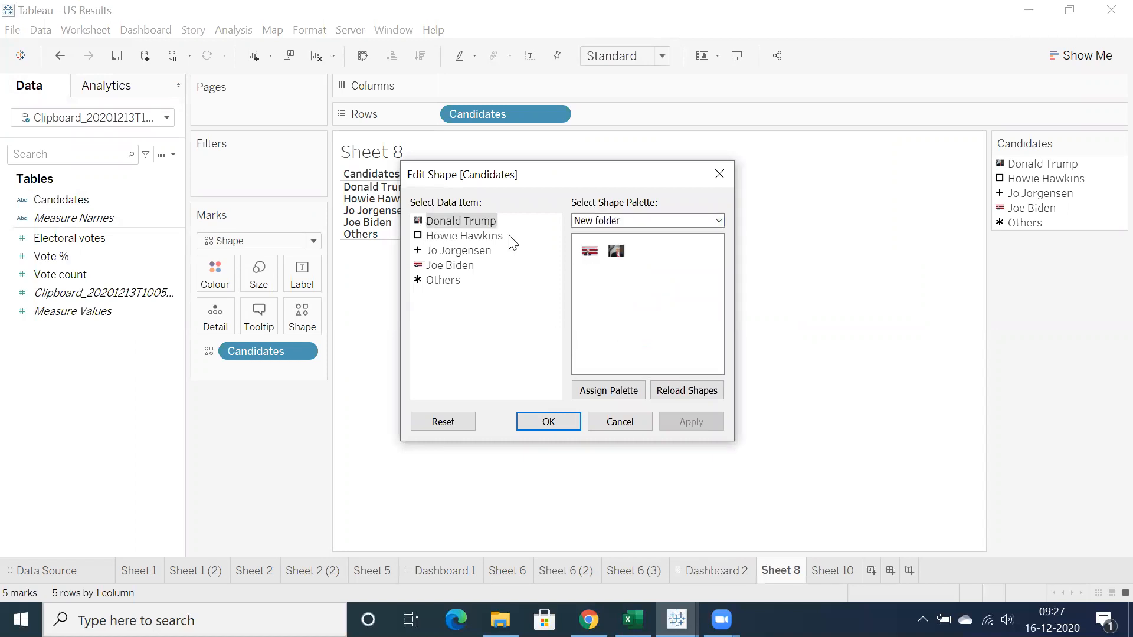
left_click(616, 252)
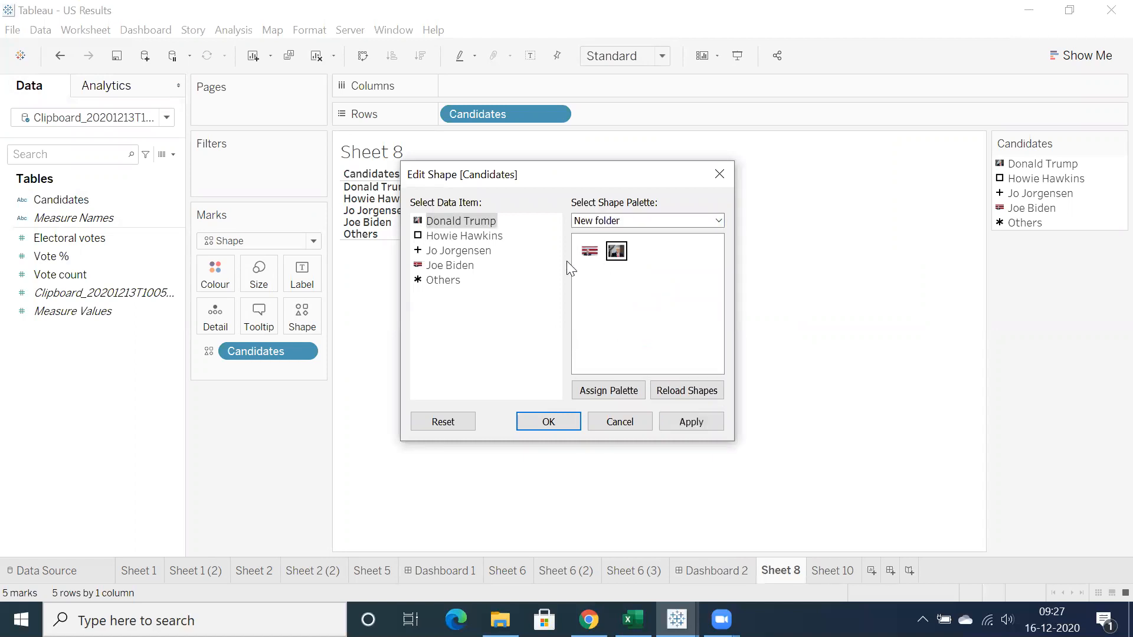
left_click(444, 267)
left_click(589, 258)
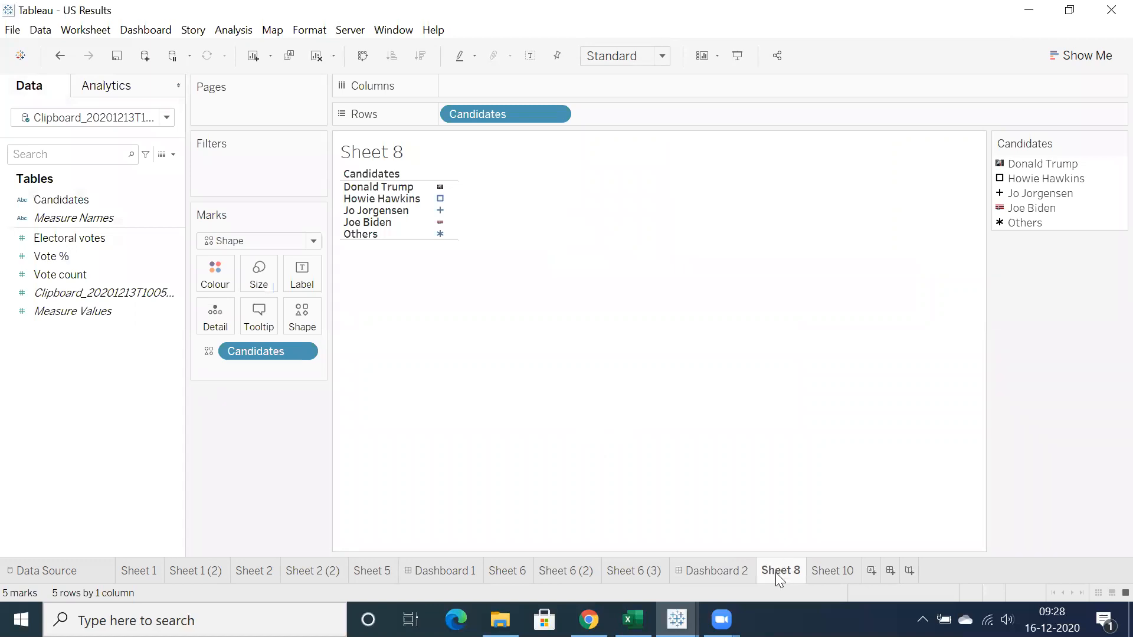
Compare the new Sheet 10 and the candidate shapes on Sheet 8 with the pictures on Dashboard 2
left_click(832, 570)
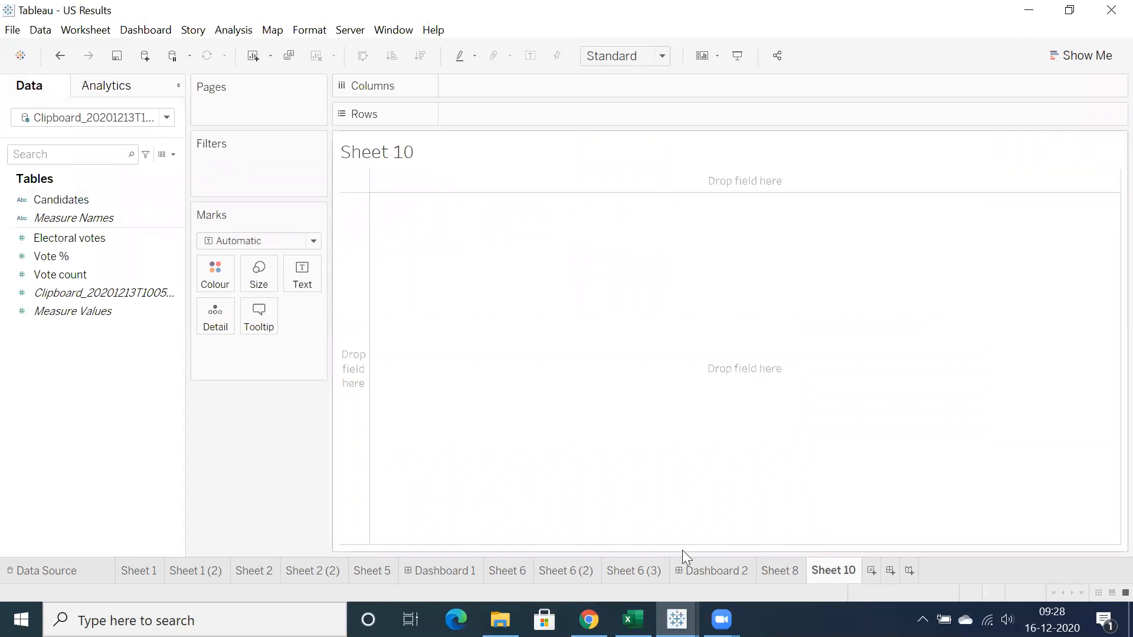
left_click(690, 568)
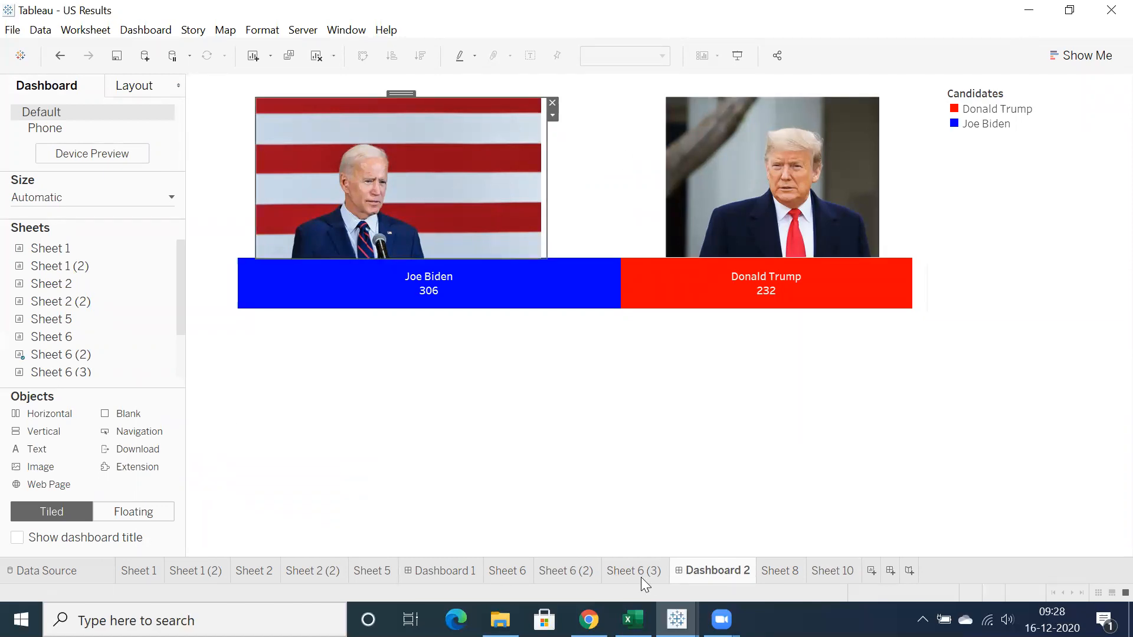
left_click(780, 570)
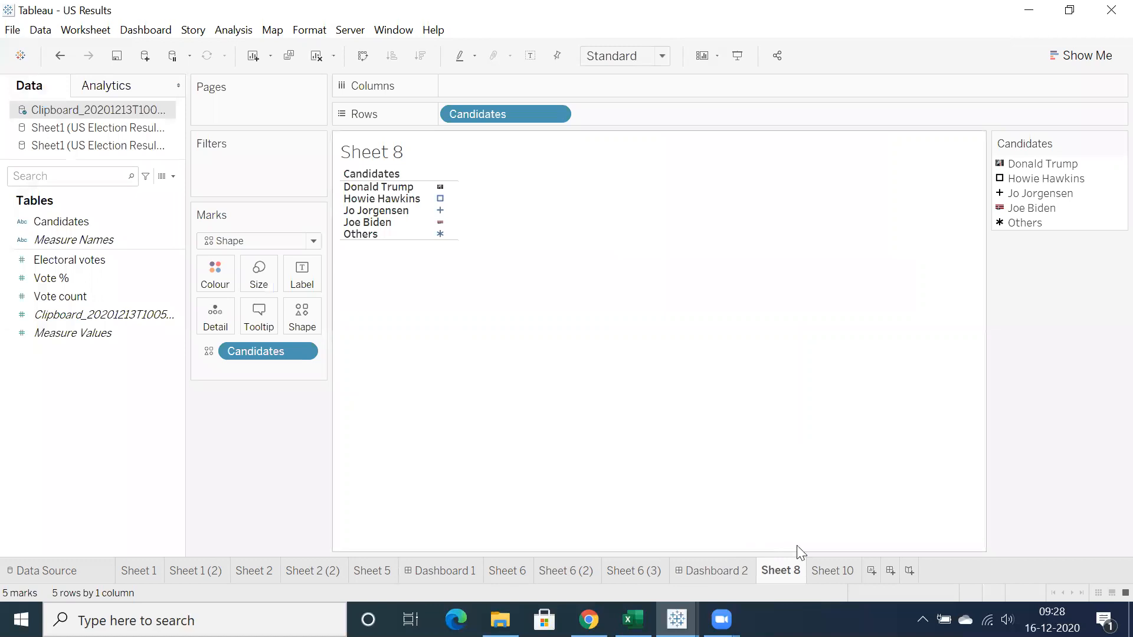
left_click(709, 570)
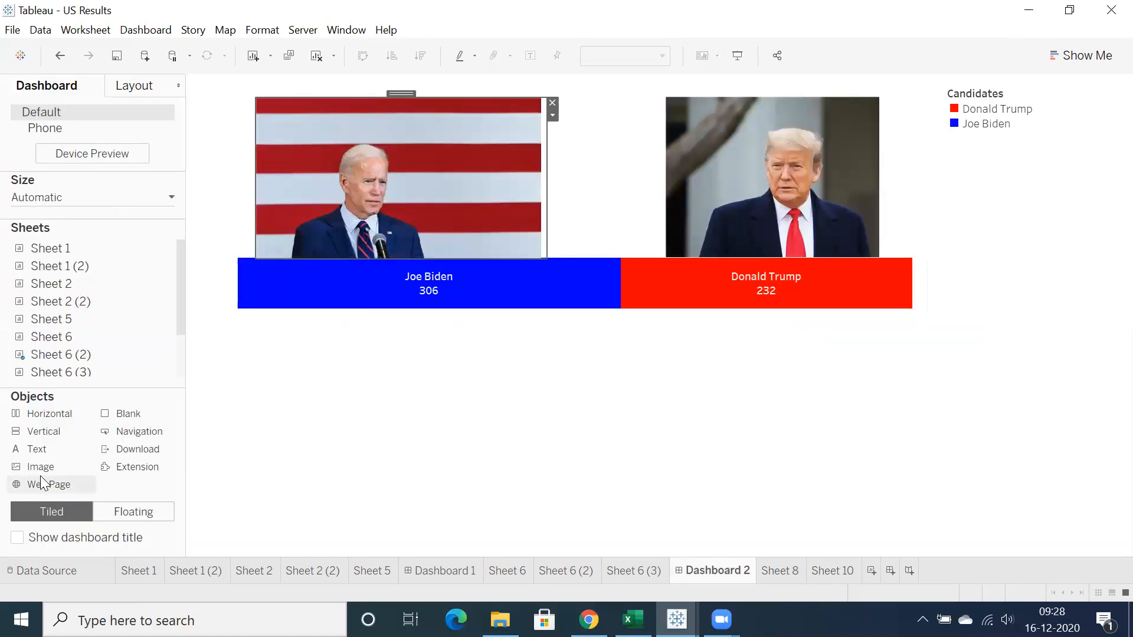
Fit Sheet 8 to the entire view so the candidate shapes fill the worksheet
left_click_drag(71, 464, 46, 466)
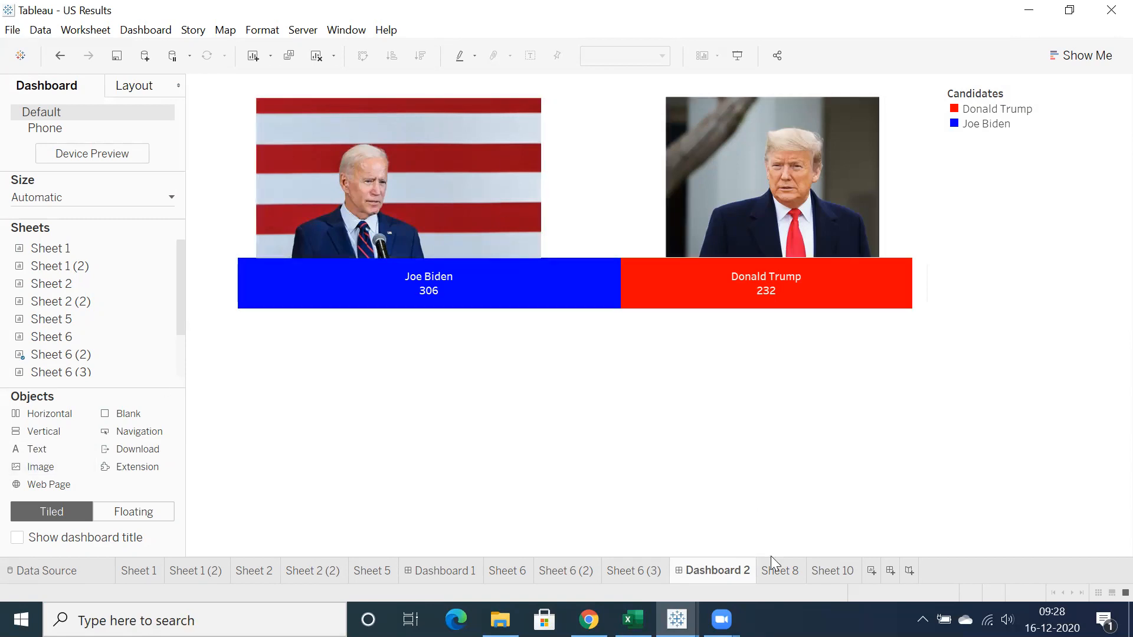
left_click(775, 573)
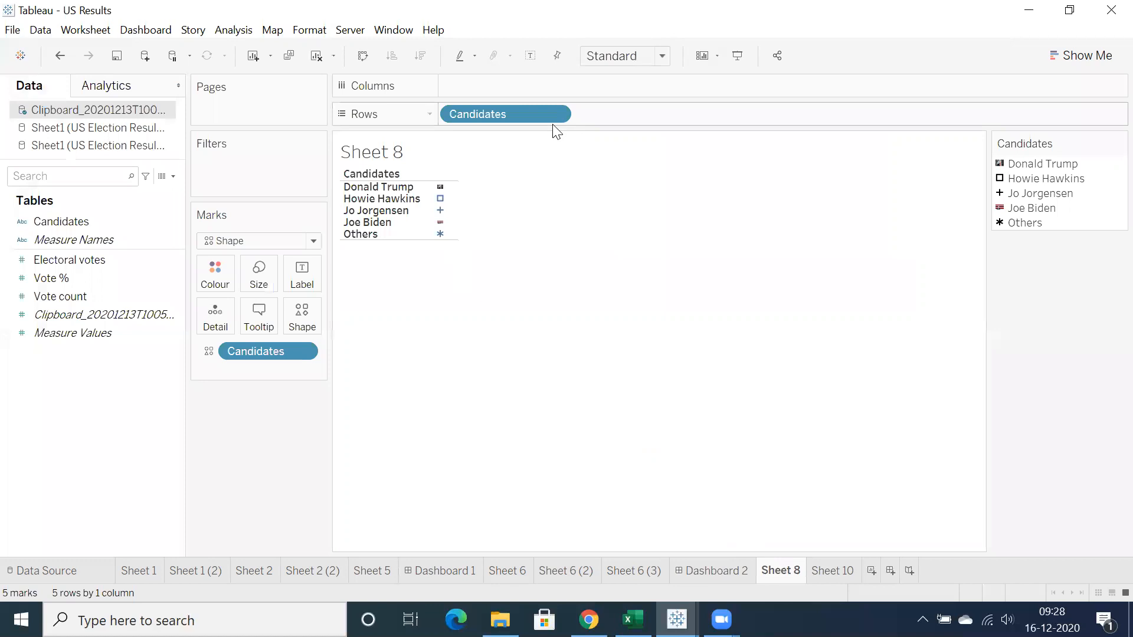
left_click(832, 571)
left_click(797, 570)
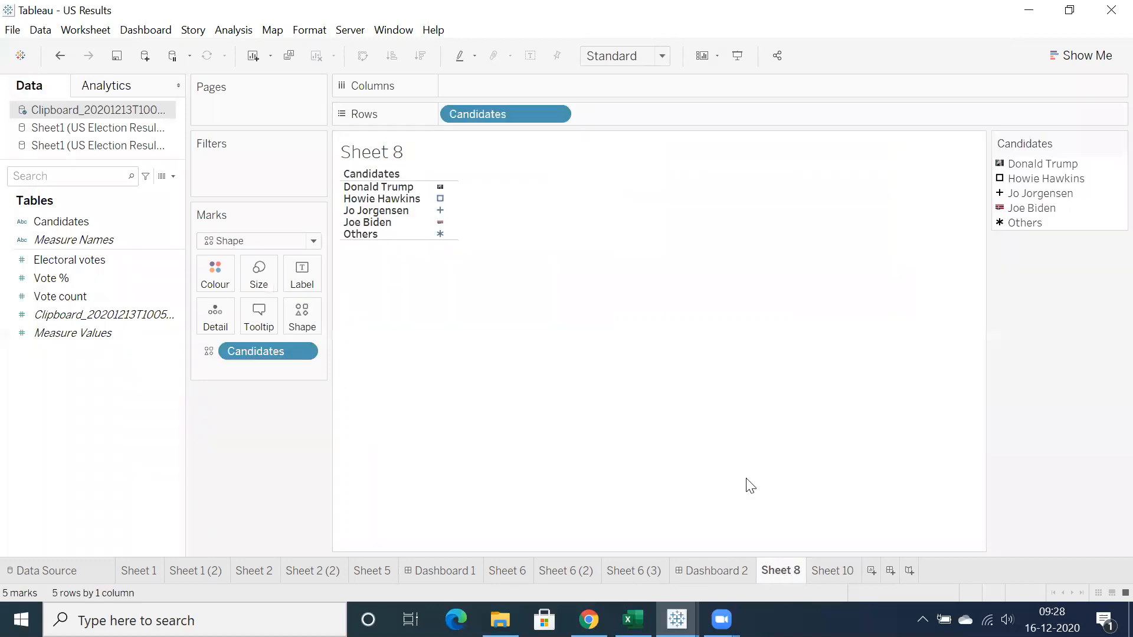
left_click(556, 113)
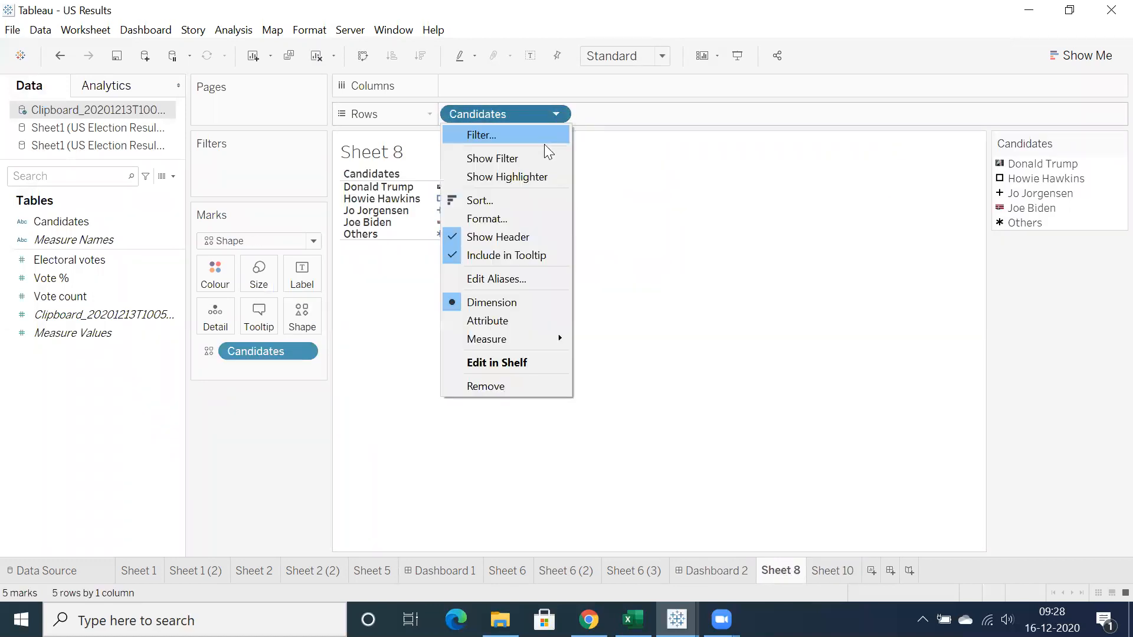
left_click(605, 233)
left_click(641, 60)
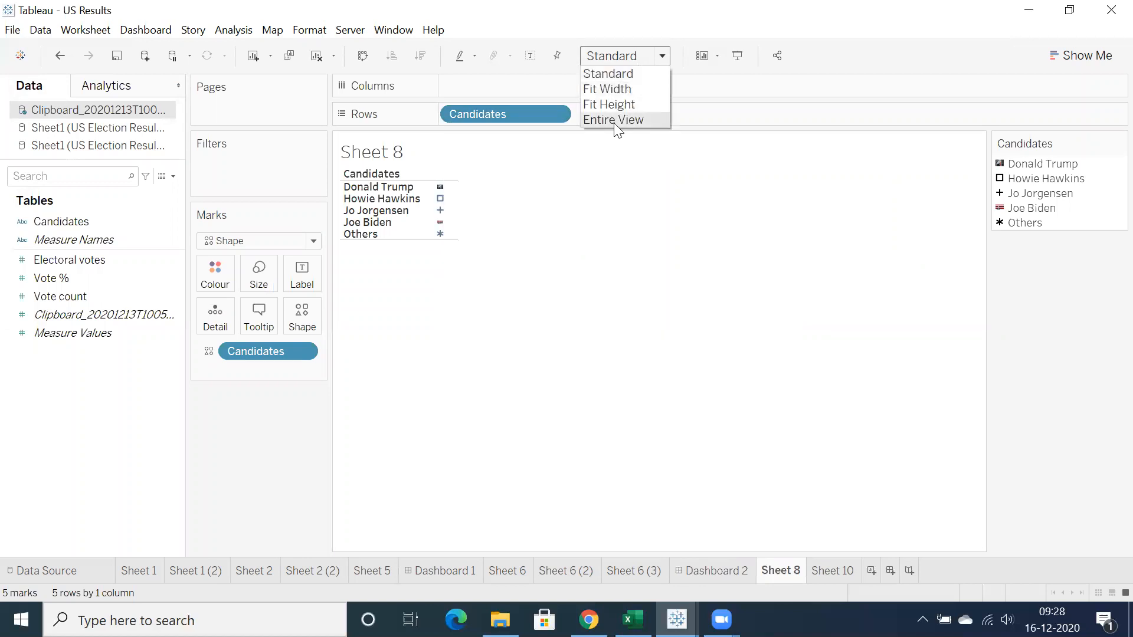
left_click(614, 121)
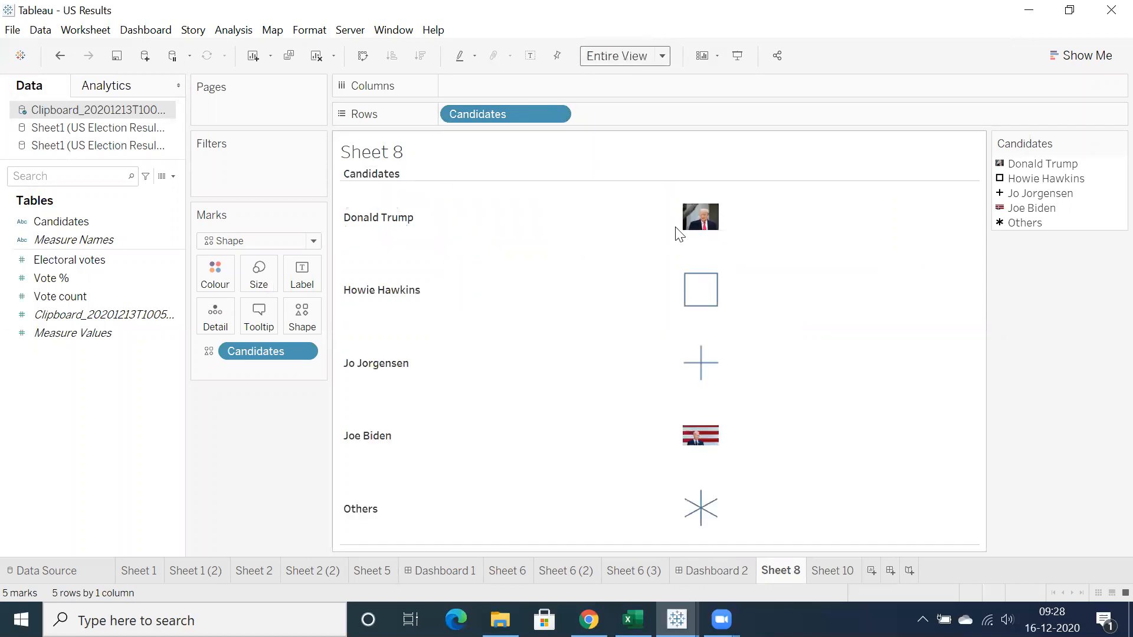
Hide the Candidates row header on Sheet 8, leaving only the shapes
mouse_move(699, 221)
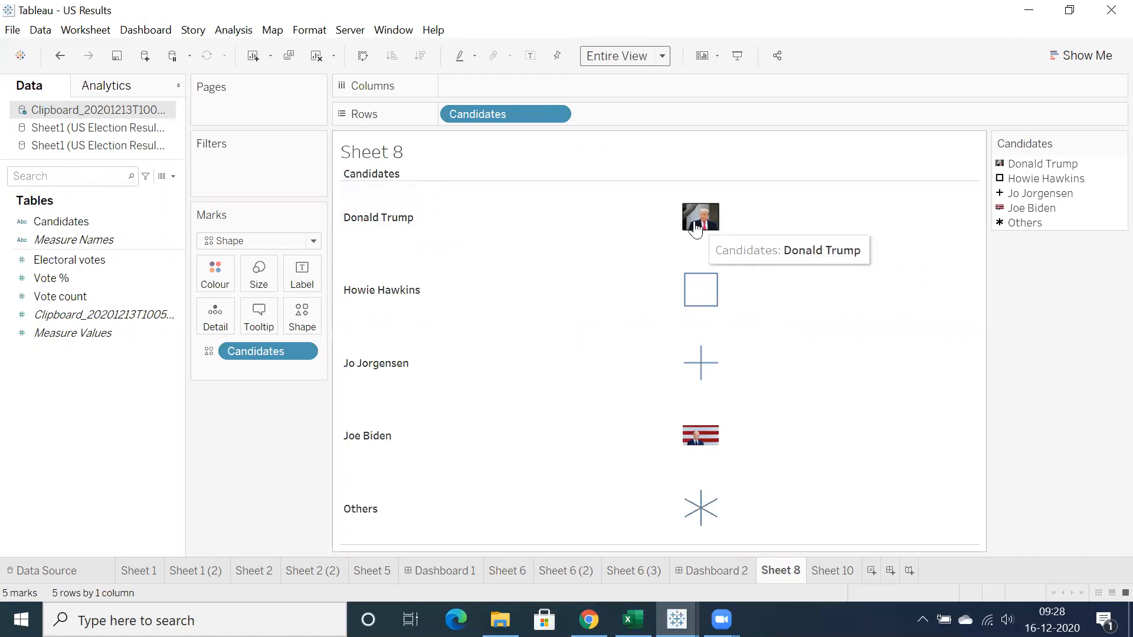
left_click(555, 112)
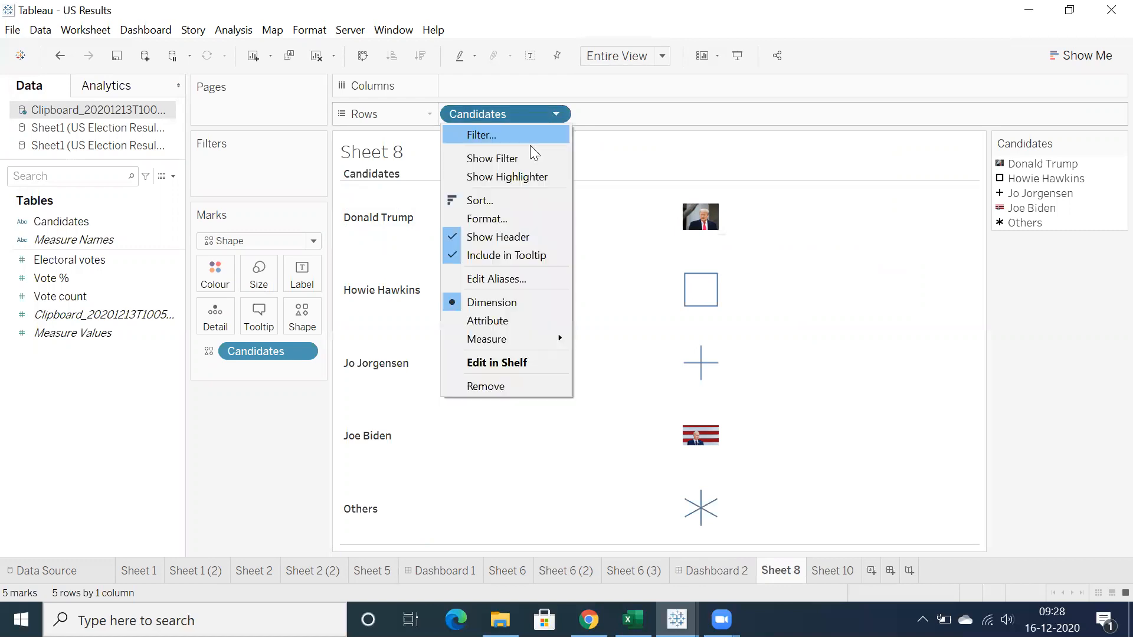
left_click(495, 236)
mouse_move(647, 209)
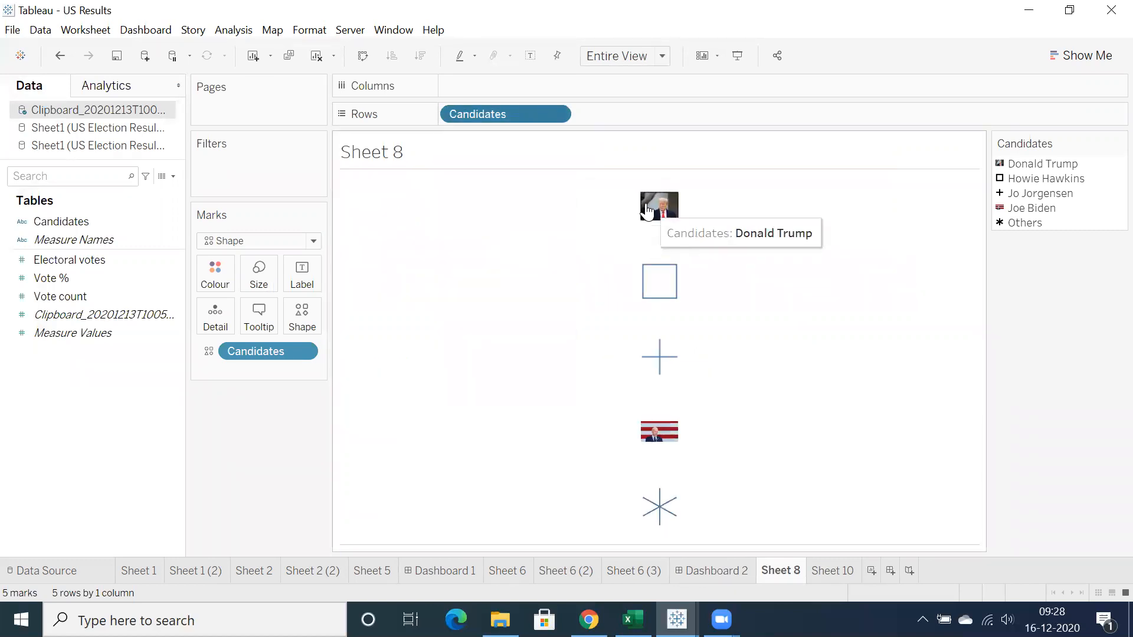
Add the sum of Electoral votes as a label to the candidate shapes on Sheet 8
double_click(62, 263)
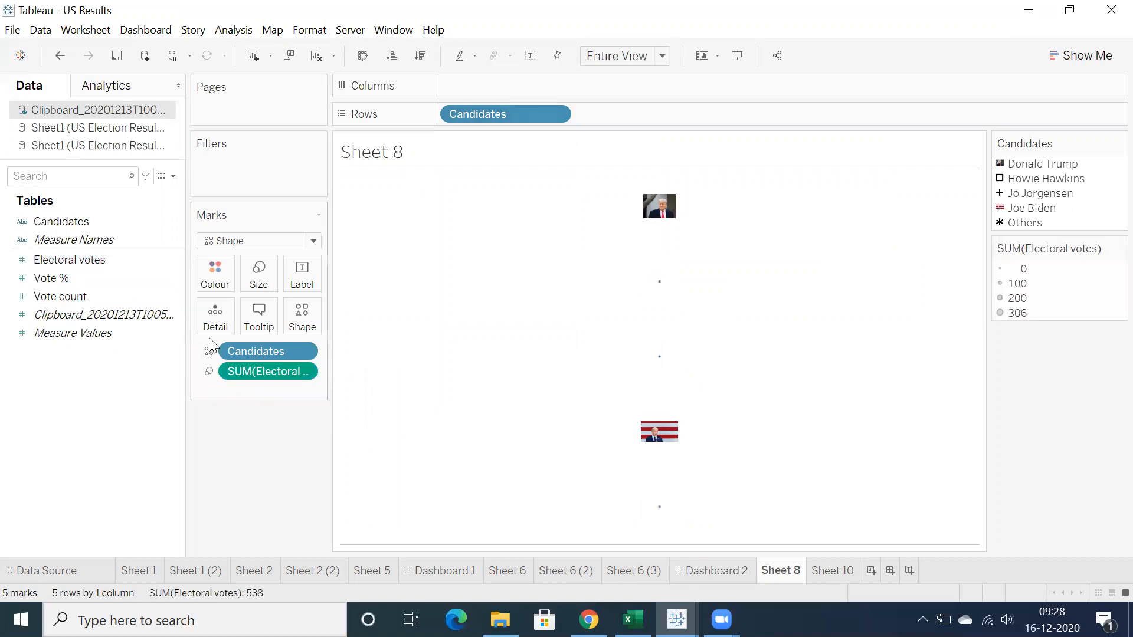
key("ctrl+z")
left_click_drag(78, 260, 301, 278)
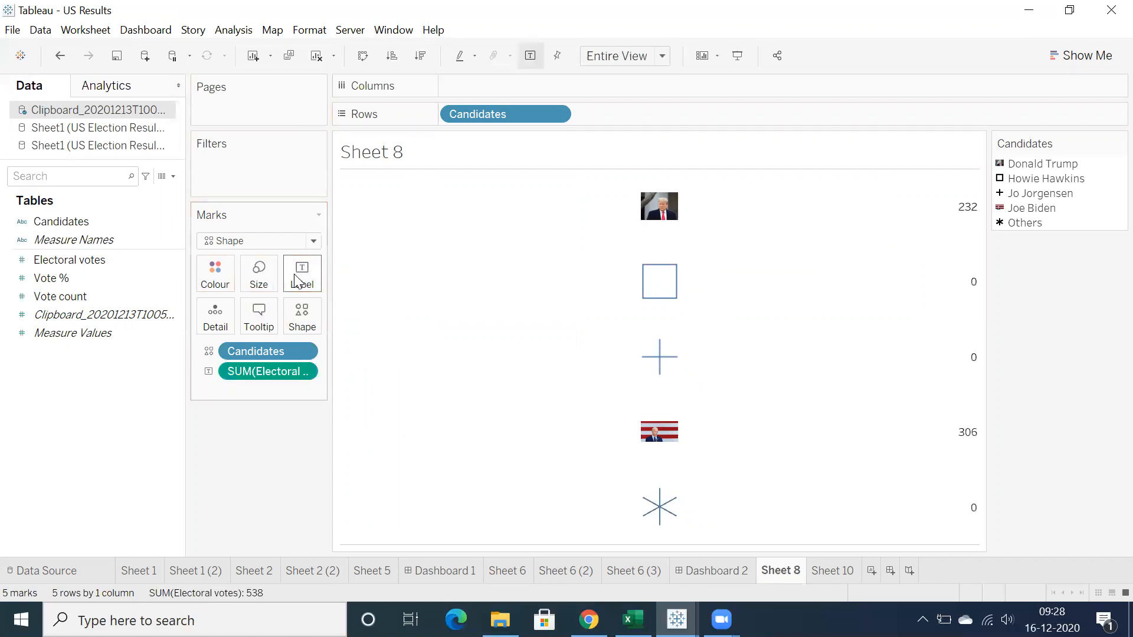
left_click(964, 437)
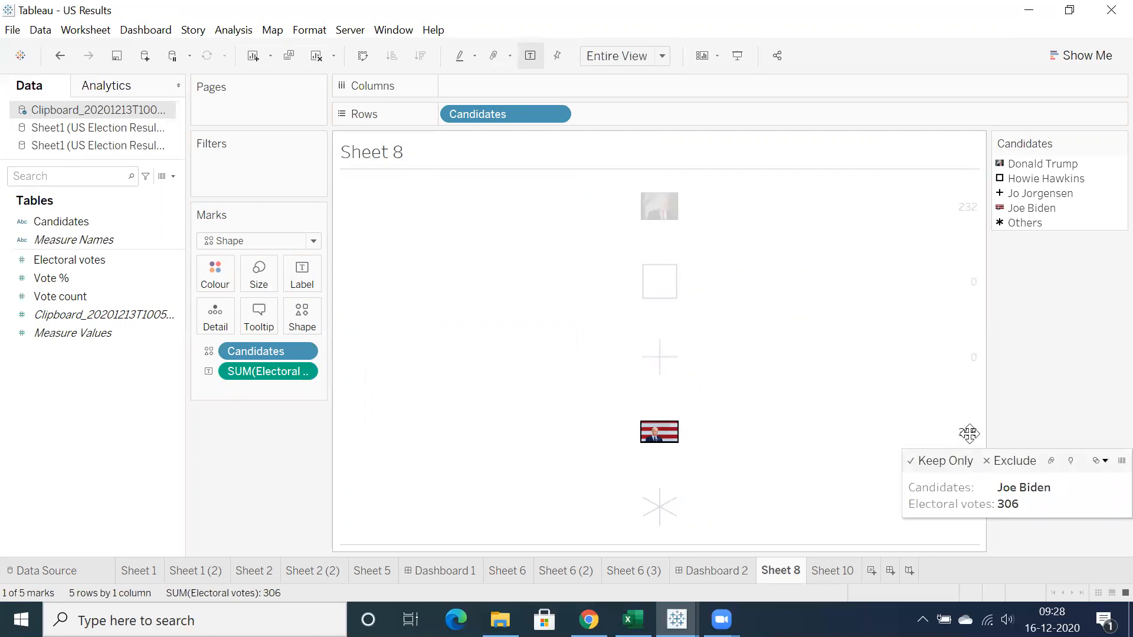
left_click(658, 434)
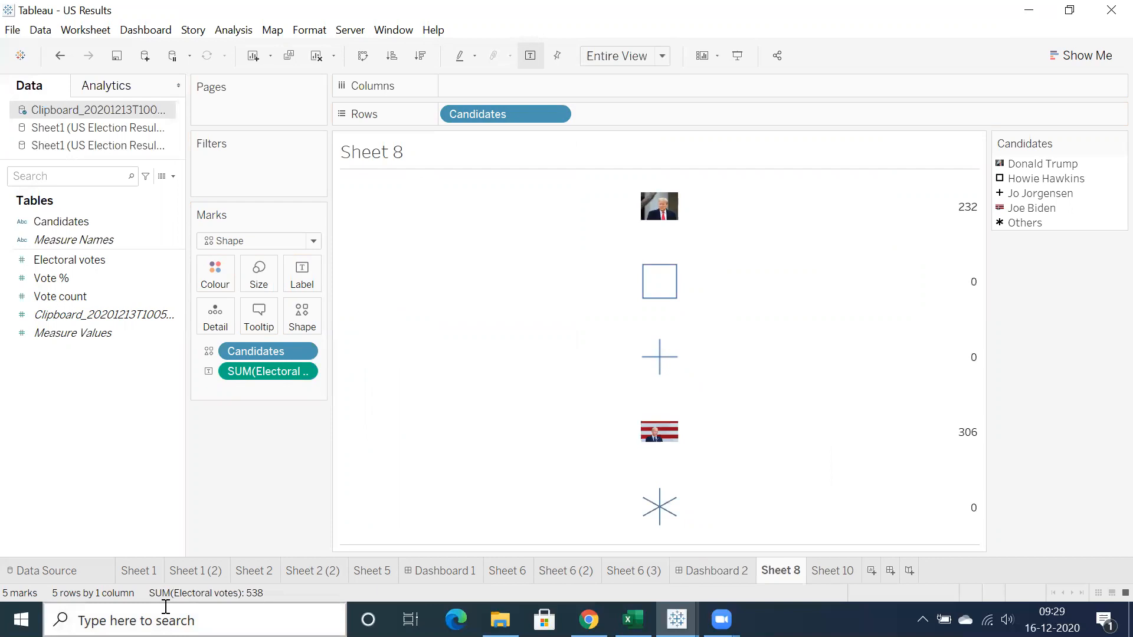
Look through the workbook's dashboards and worksheets, ending with the state results map and its tooltips on Sheet 1
left_click(710, 572)
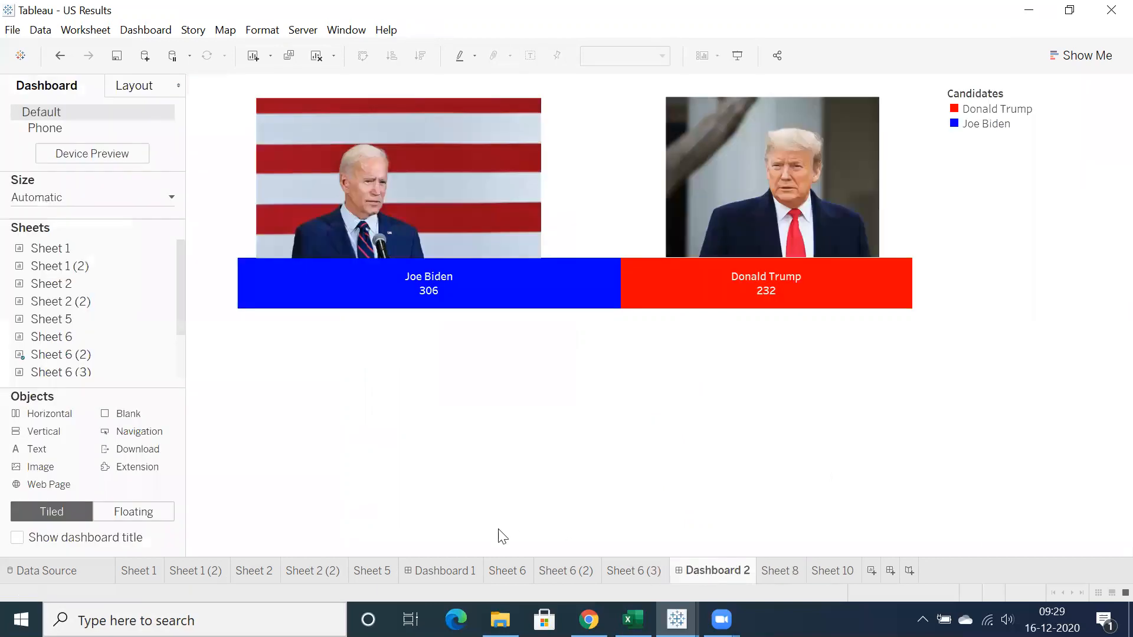
left_click(452, 572)
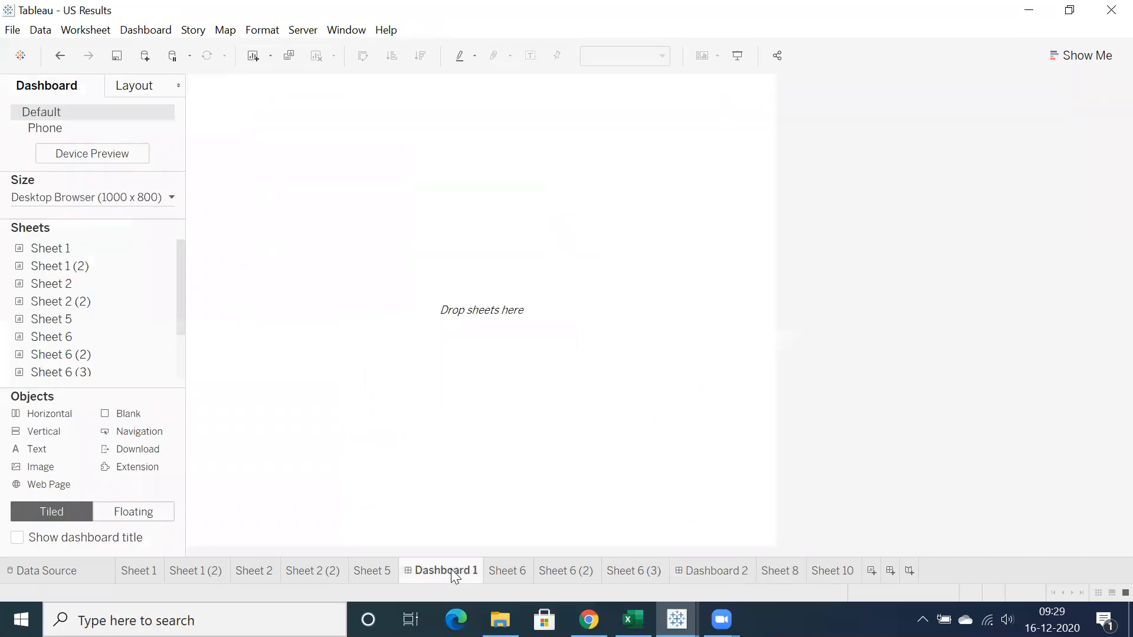
left_click(549, 574)
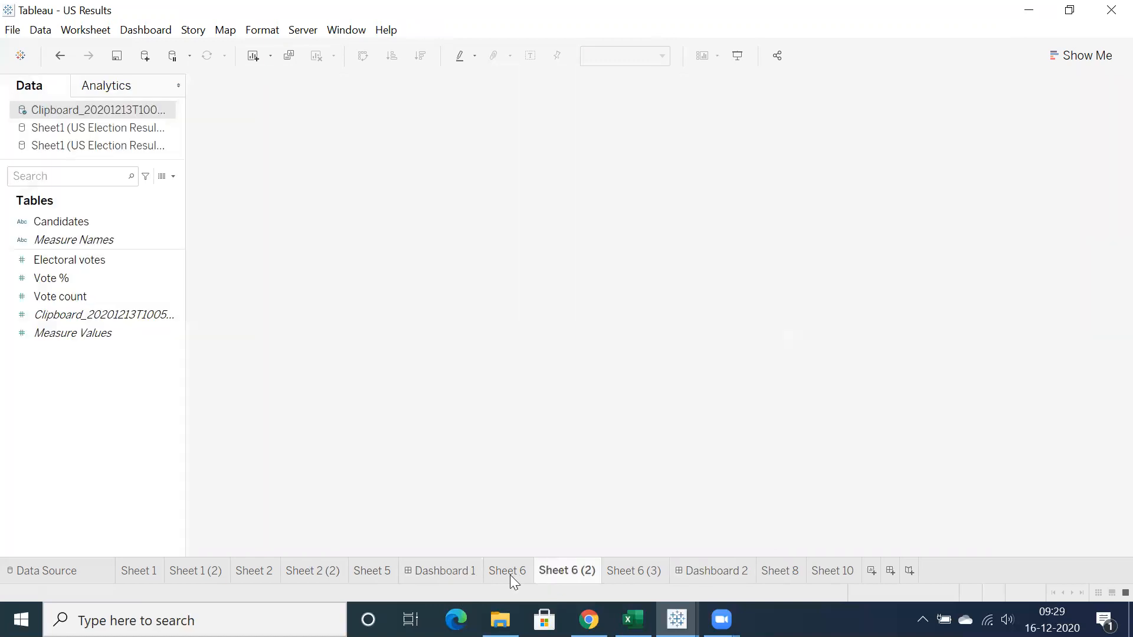
left_click(505, 572)
left_click(355, 575)
left_click(300, 570)
left_click(259, 569)
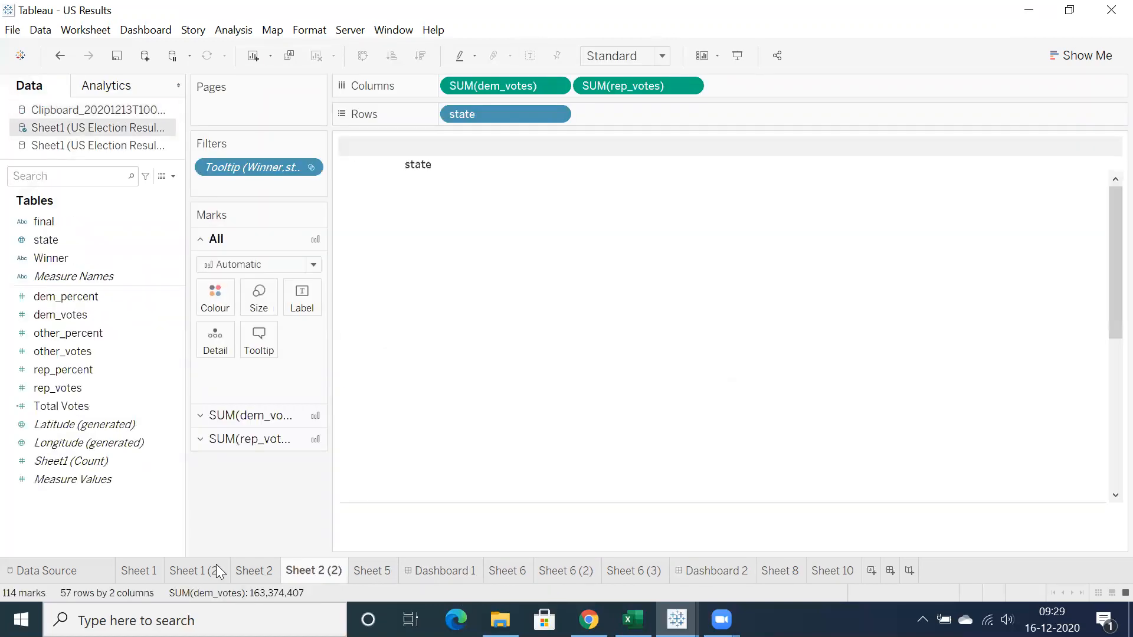
left_click(214, 573)
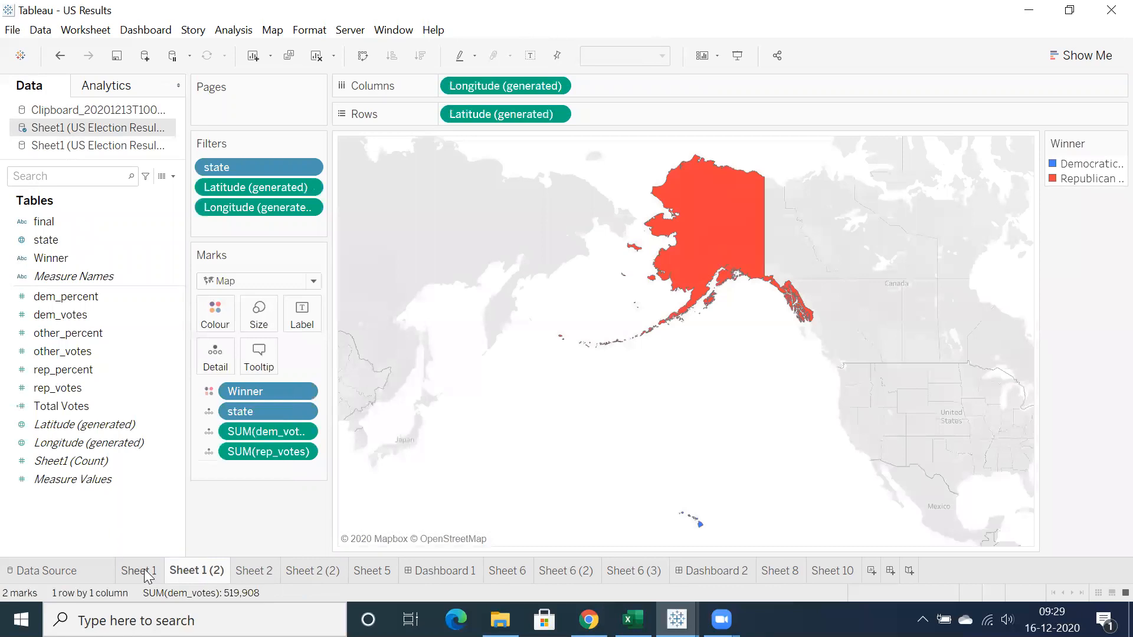
left_click(152, 570)
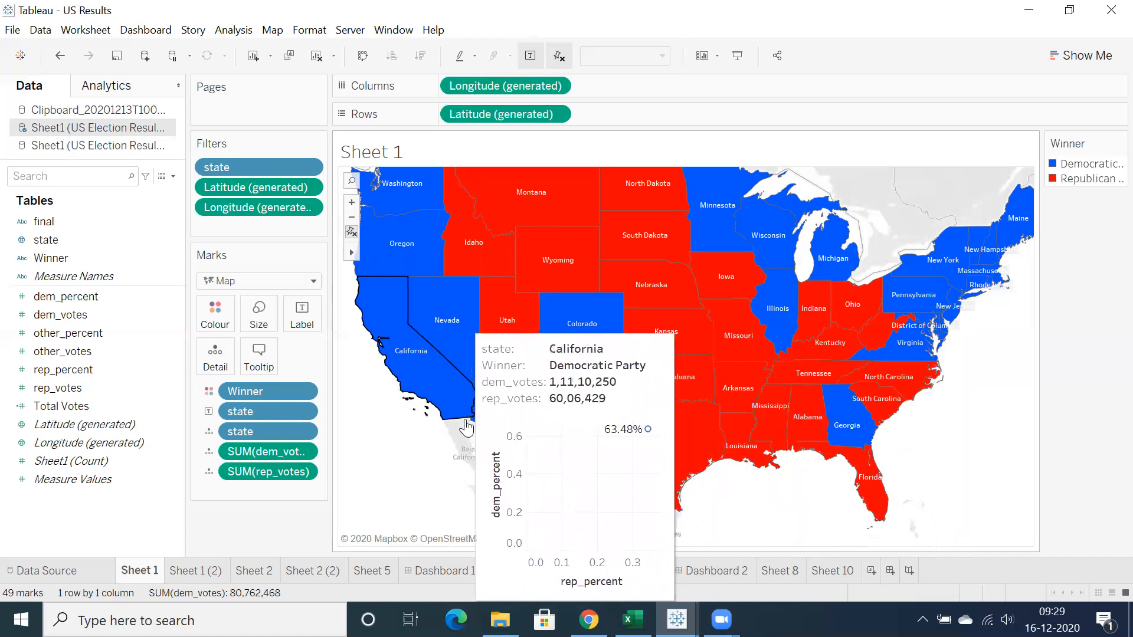
Compare the candidate pictures and vote bar on Dashboard 2 with the electoral votes bar on Sheet 6 (2)
left_click(710, 572)
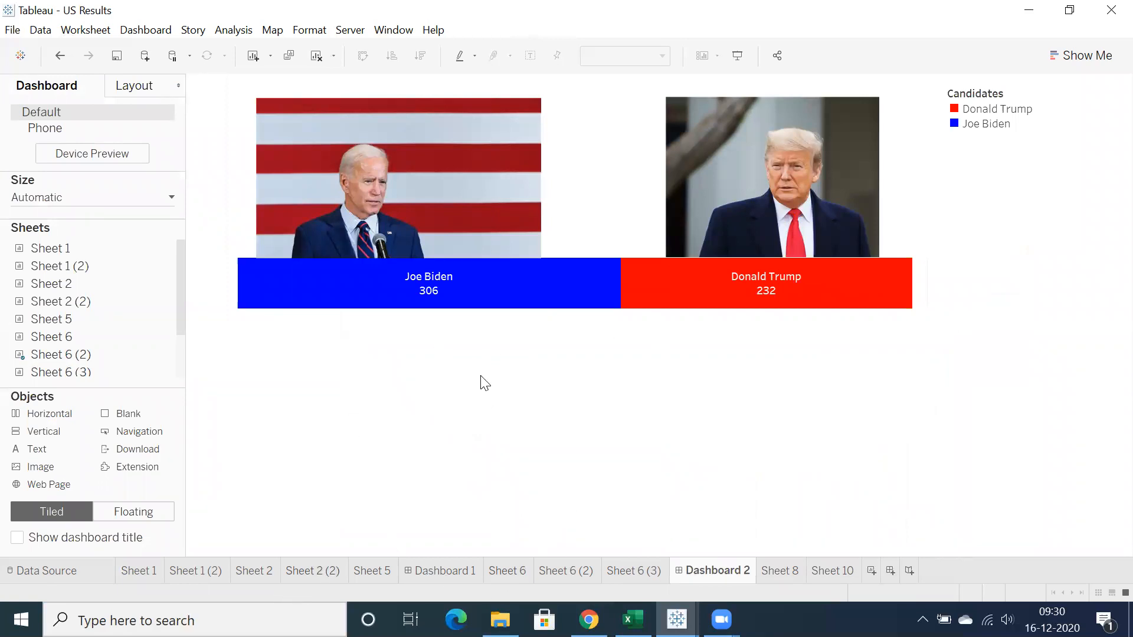
mouse_move(691, 299)
left_click(643, 573)
left_click(545, 569)
mouse_move(788, 174)
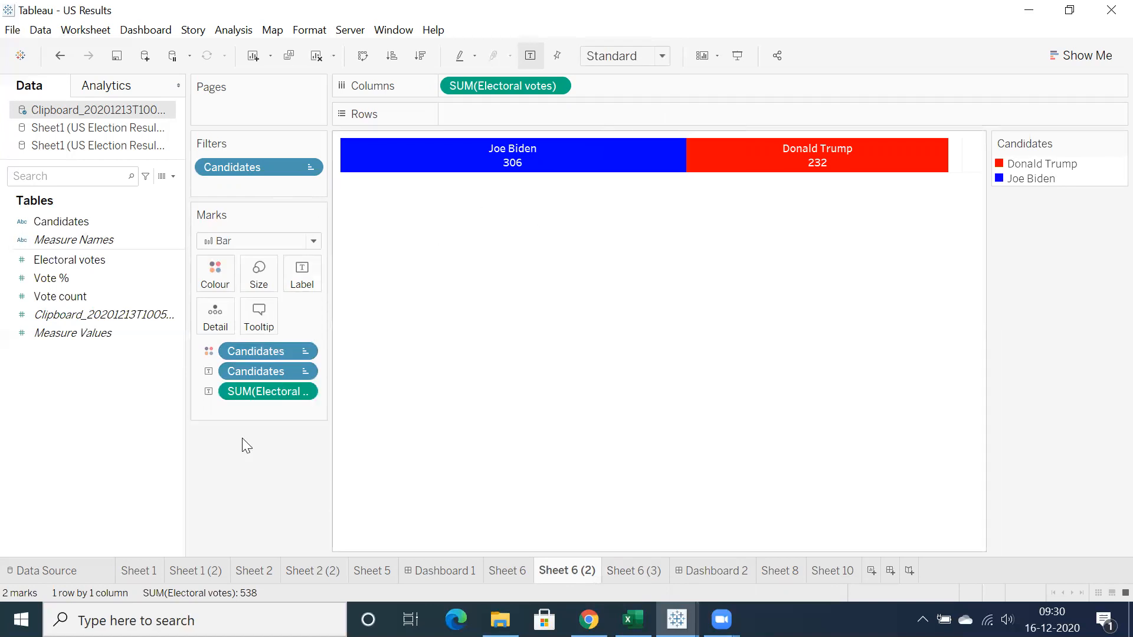
mouse_move(498, 158)
left_click(698, 572)
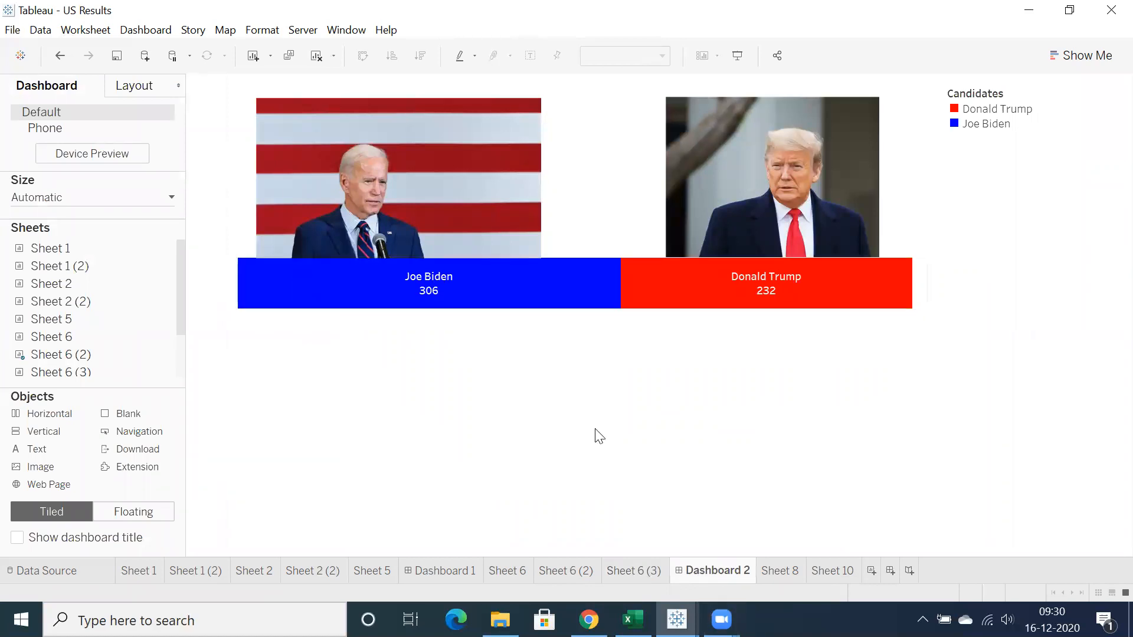
Compare the profit arrows in the Discrete and Continuous workbook with Walmart's Wikipedia infobox in Chrome, and return to the US Results workbook
left_click(676, 619)
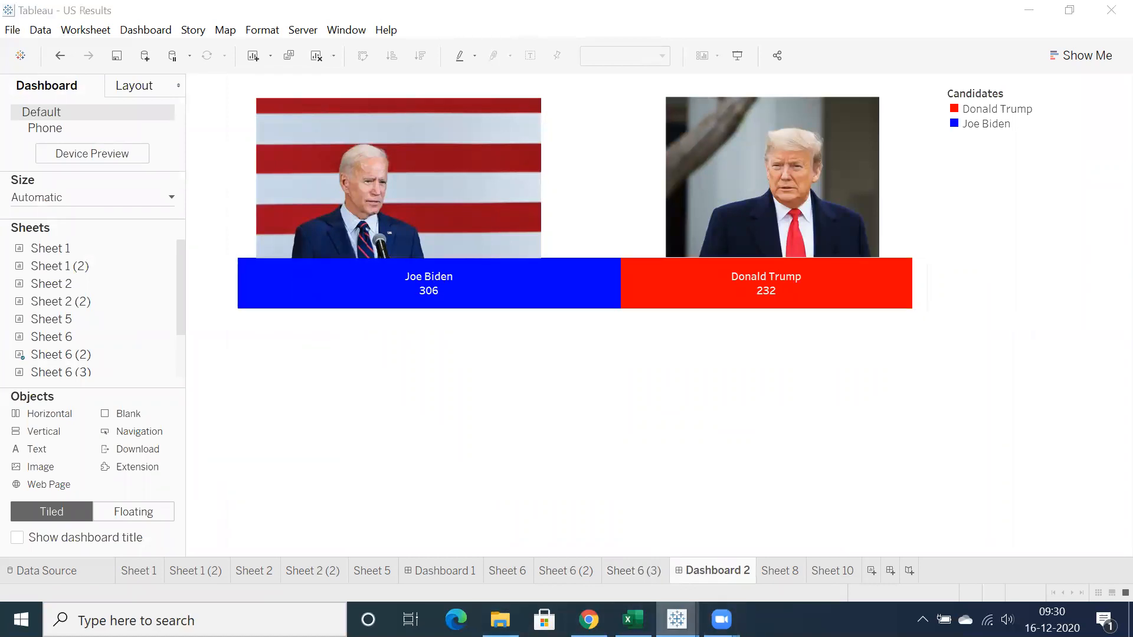
left_click(577, 551)
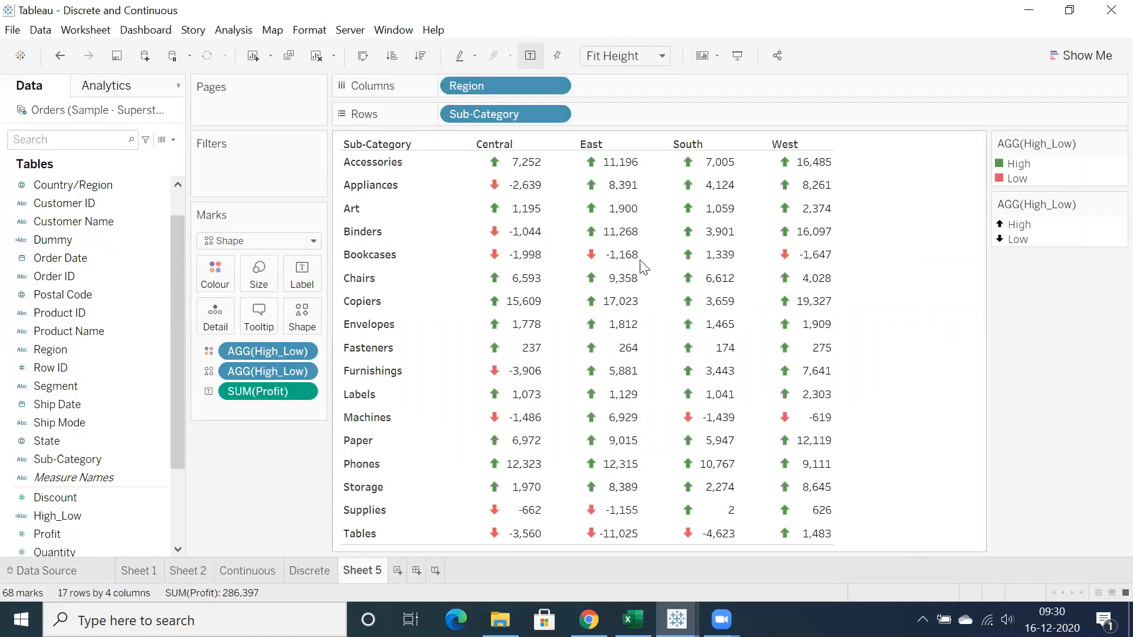
left_click(683, 613)
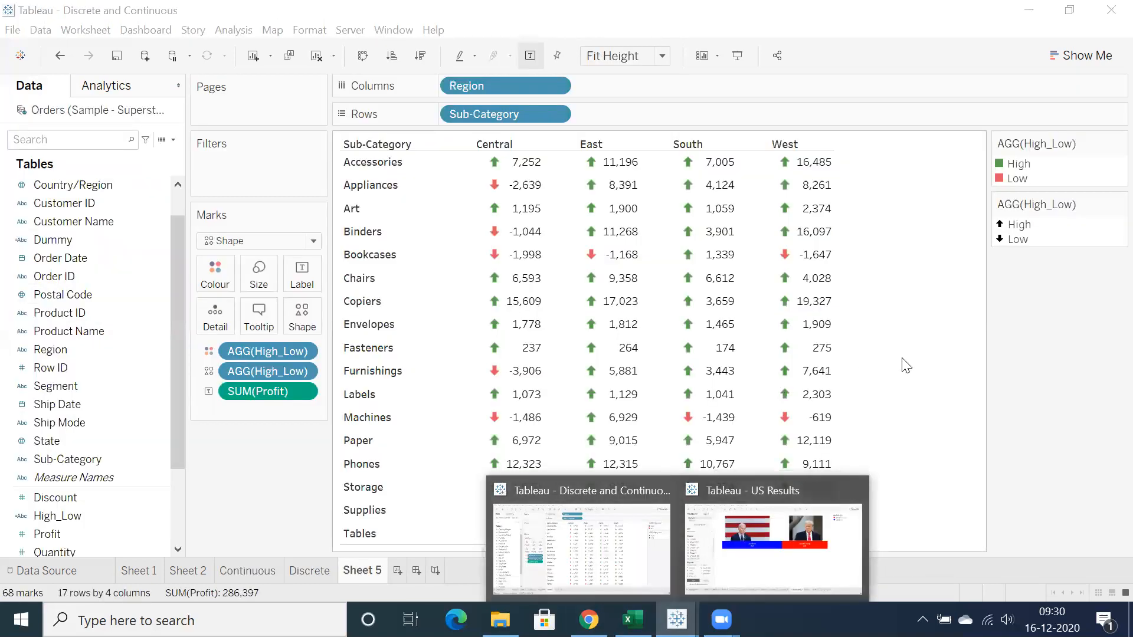
left_click(947, 348)
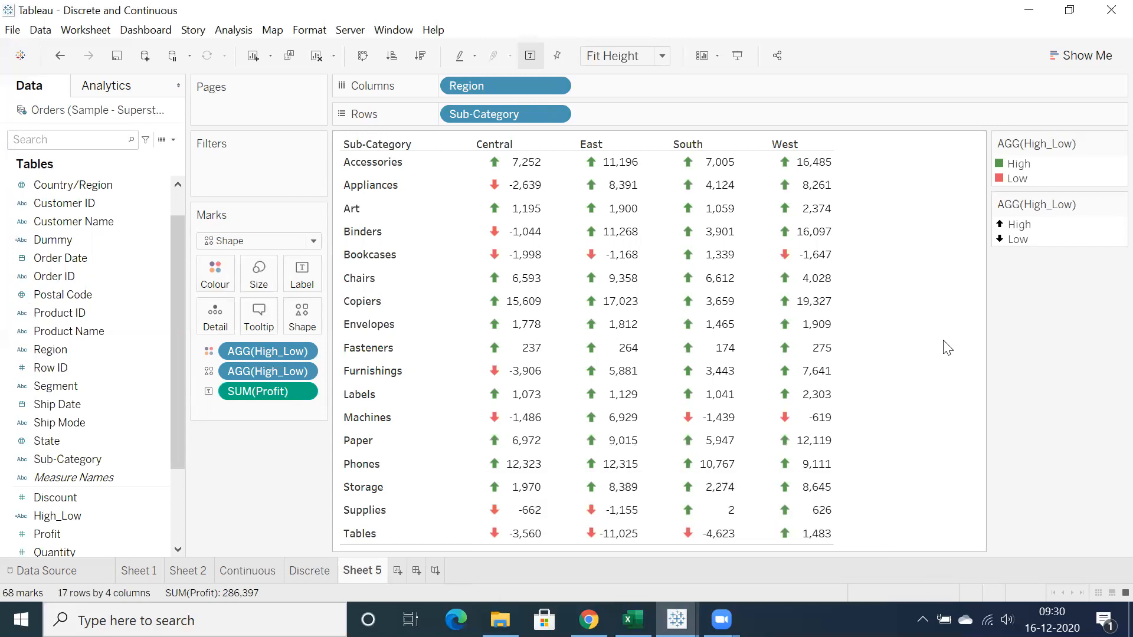
mouse_move(588, 619)
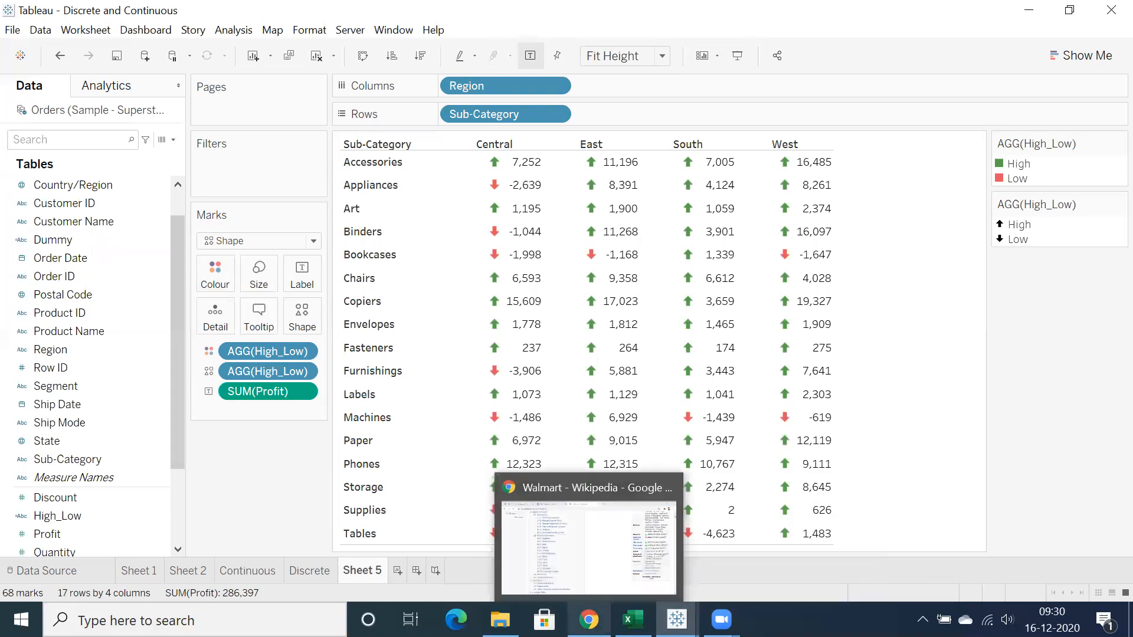
left_click(588, 548)
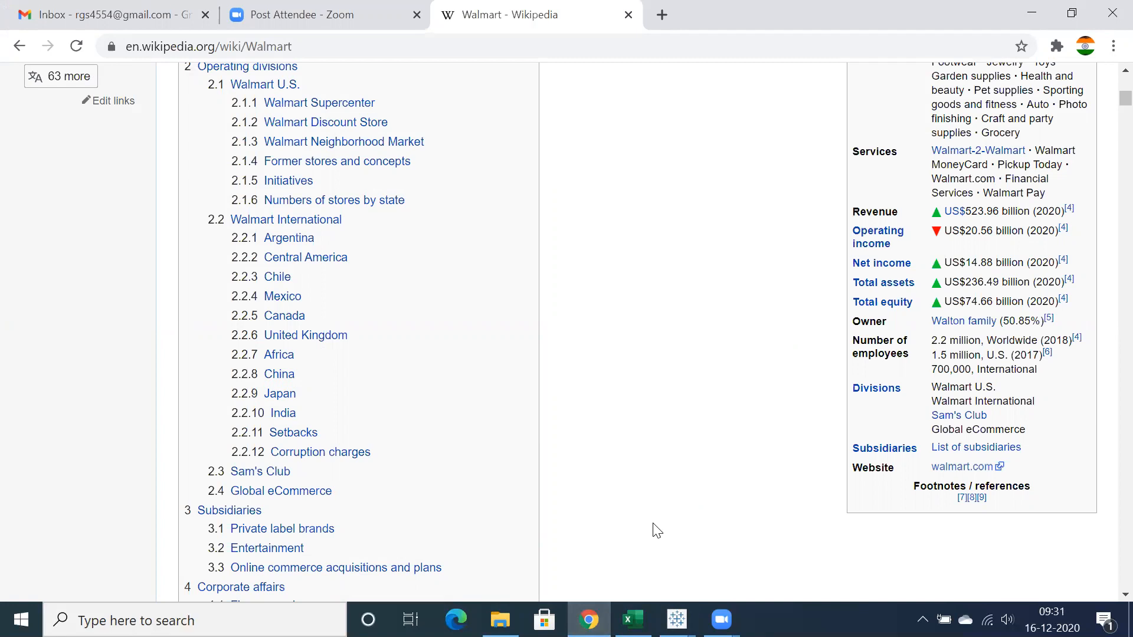
left_click(677, 620)
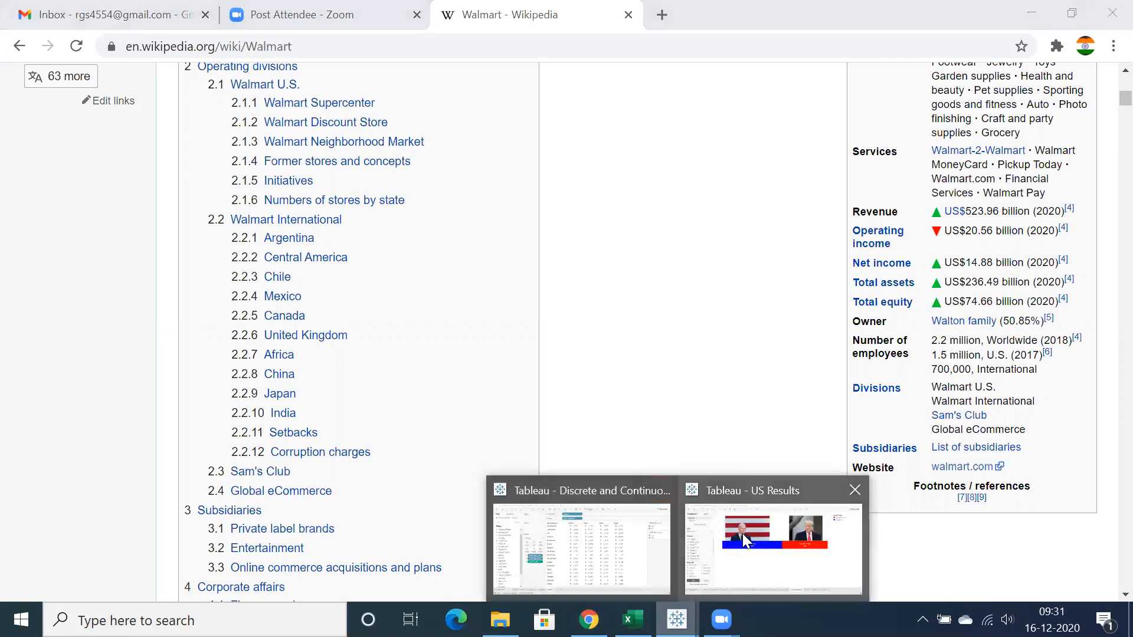
left_click(742, 533)
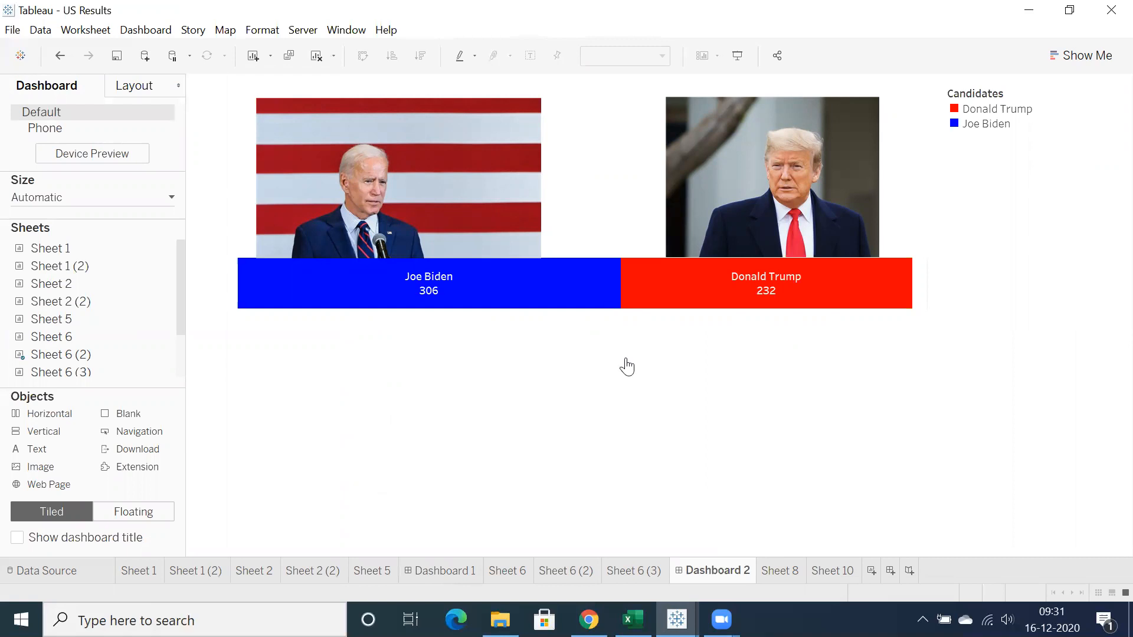
Shrink the floating pictures of Joe Biden and Donald Trump on Dashboard 2 to less than half their size
left_click(420, 253)
left_click_drag(404, 258, 387, 136)
left_click(741, 152)
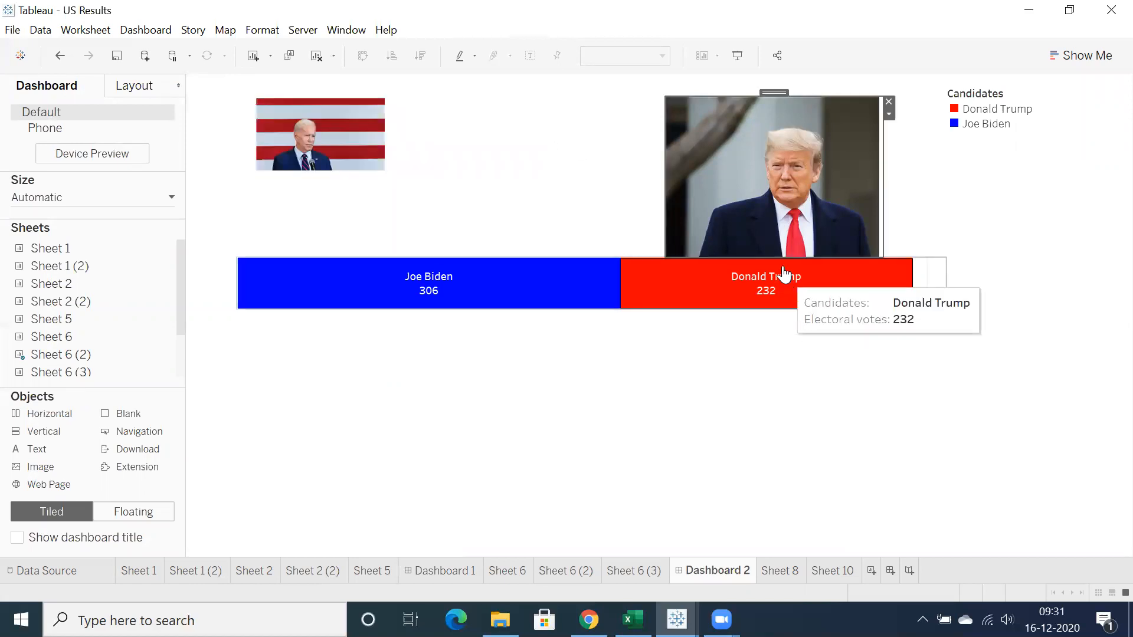
left_click_drag(763, 185, 798, 125)
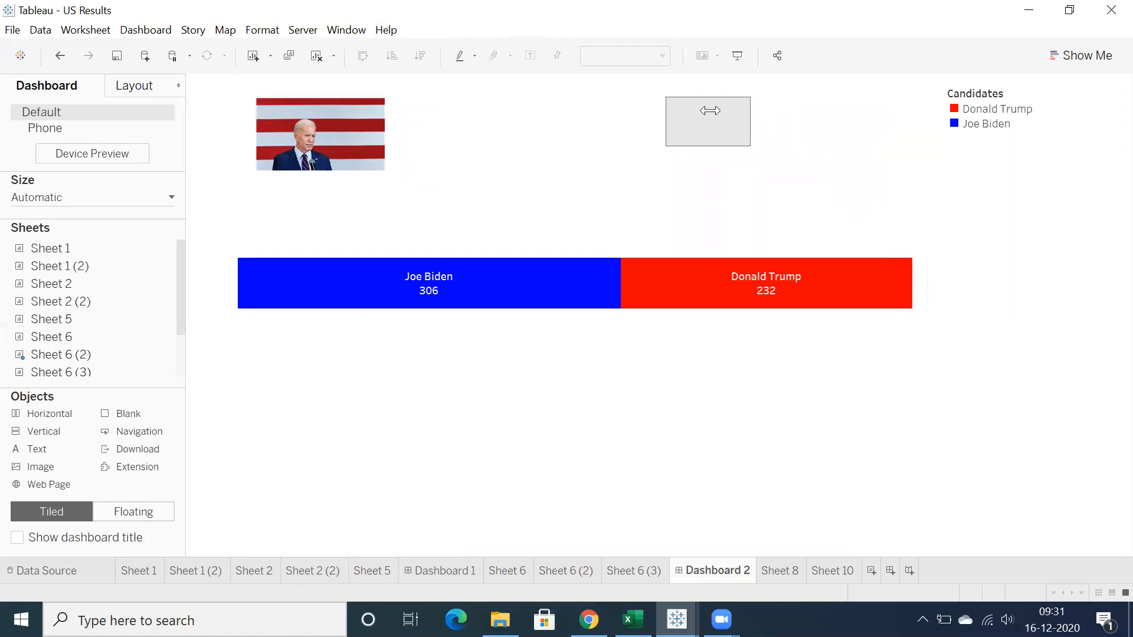
Move Donald Trump's floating picture to the upper right of Dashboard 2 and place the Candidates legend beneath it
left_click(691, 115)
left_click(1011, 89)
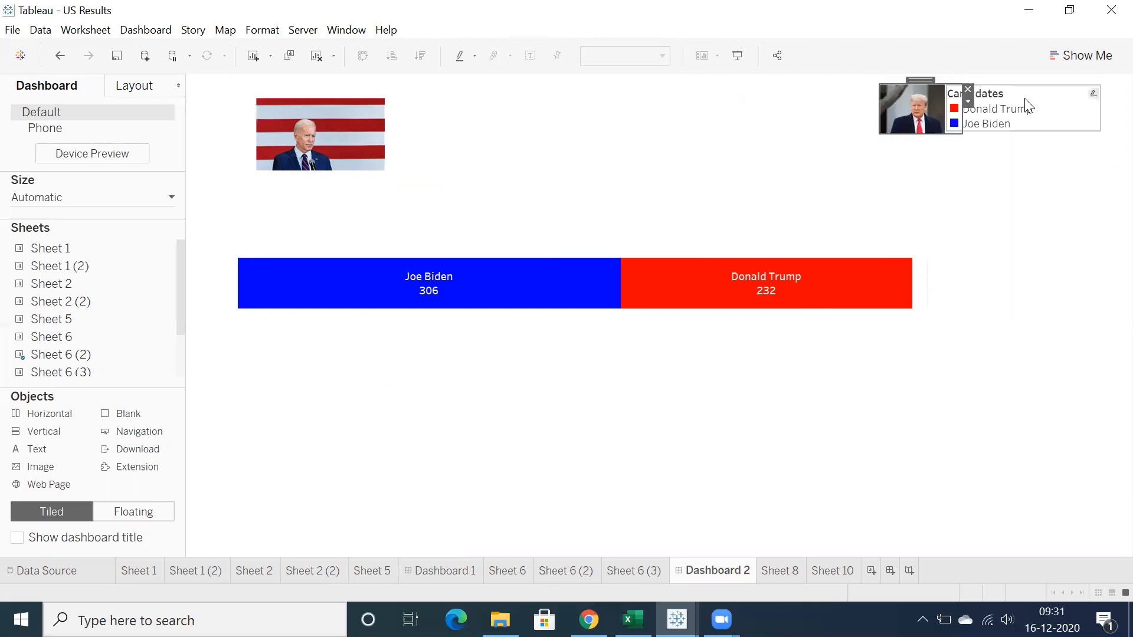
left_click_drag(1020, 84, 1059, 216)
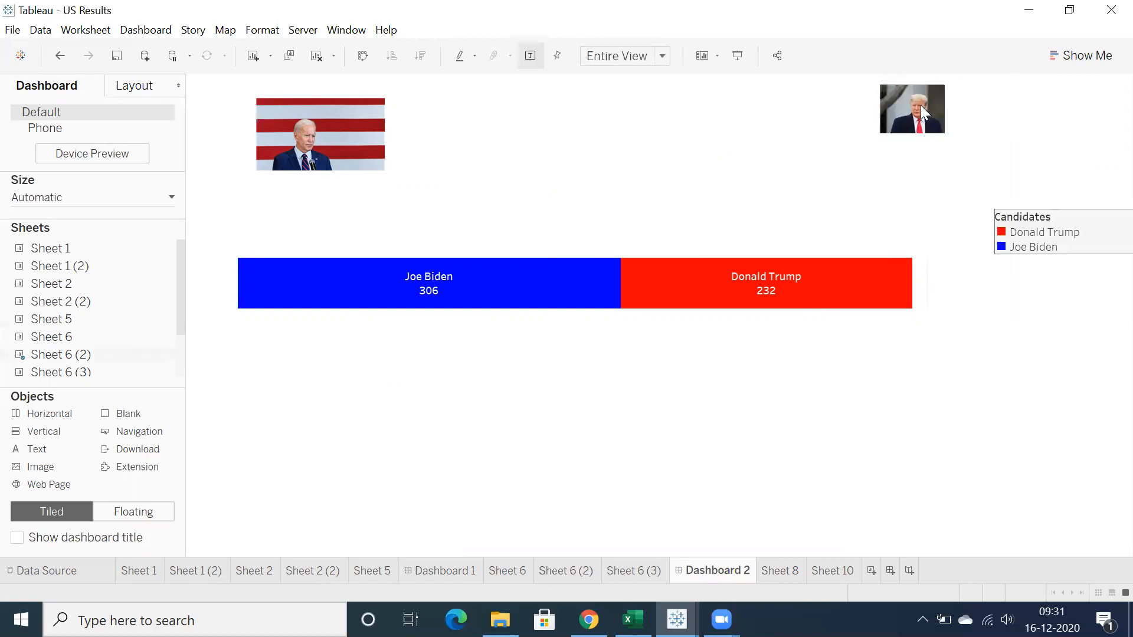
left_click(921, 105)
left_click_drag(910, 79, 1015, 101)
Raise the electoral votes bar to the level of the pictures, and shrink Joe Biden's picture and shift it clear of the bar's left end
left_click(657, 293)
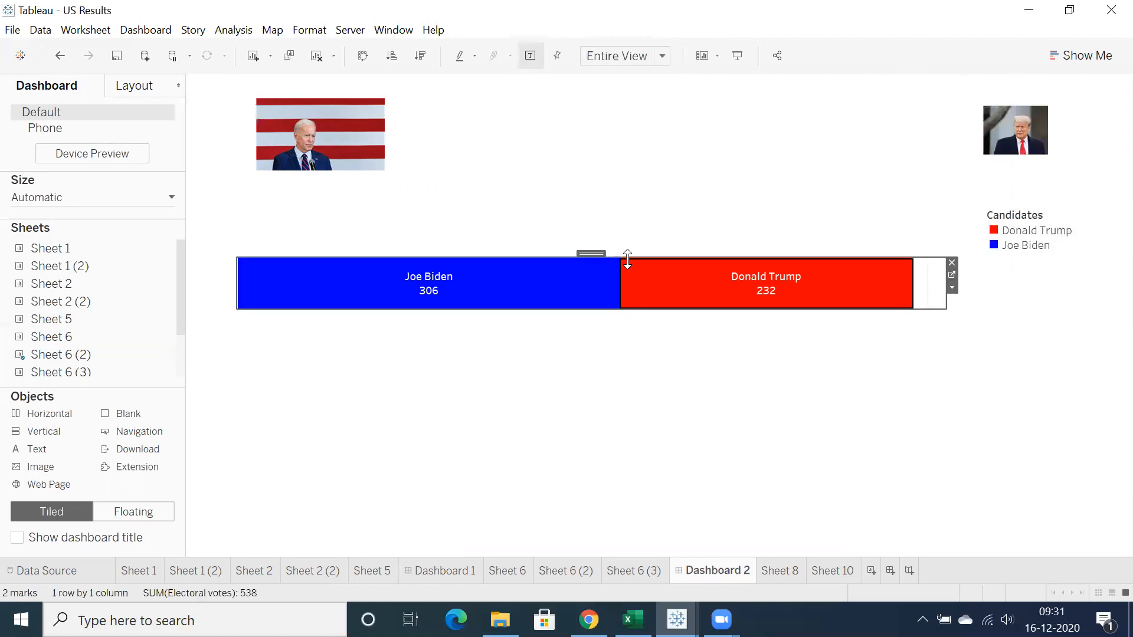
left_click_drag(602, 249, 693, 97)
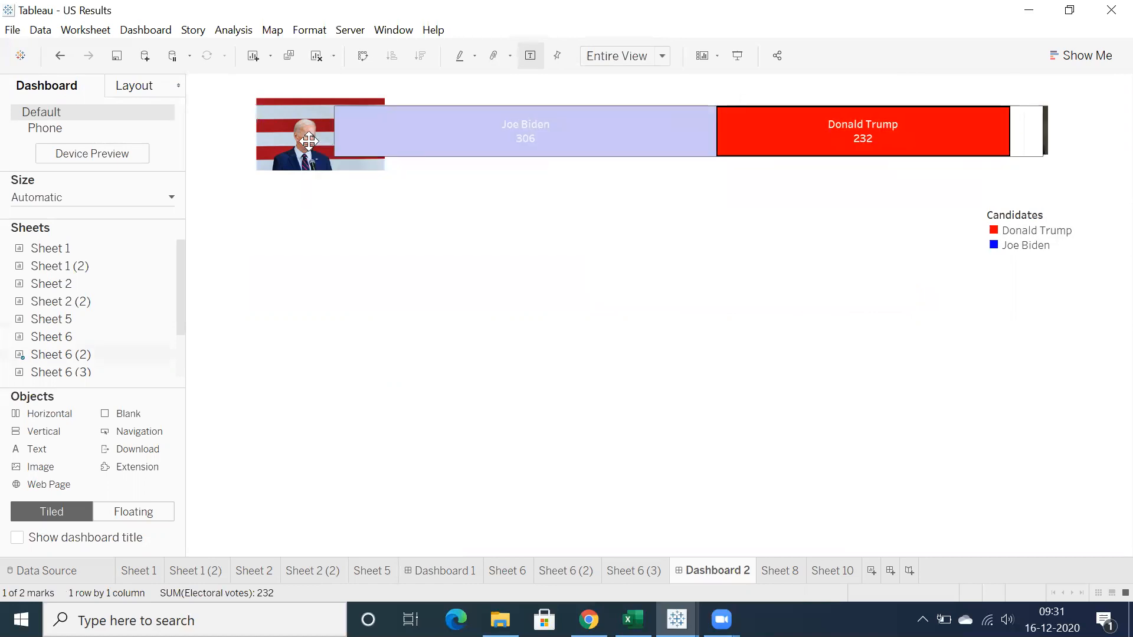
left_click(382, 171)
left_click(390, 166)
left_click(384, 159)
left_click_drag(386, 159, 324, 159)
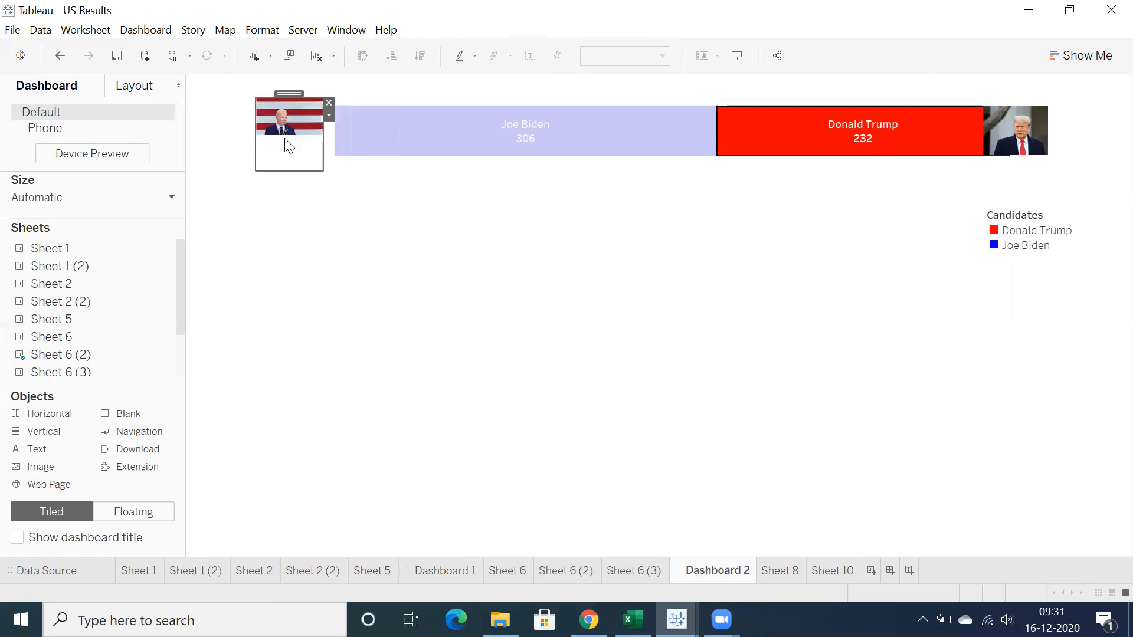
left_click_drag(288, 97, 238, 93)
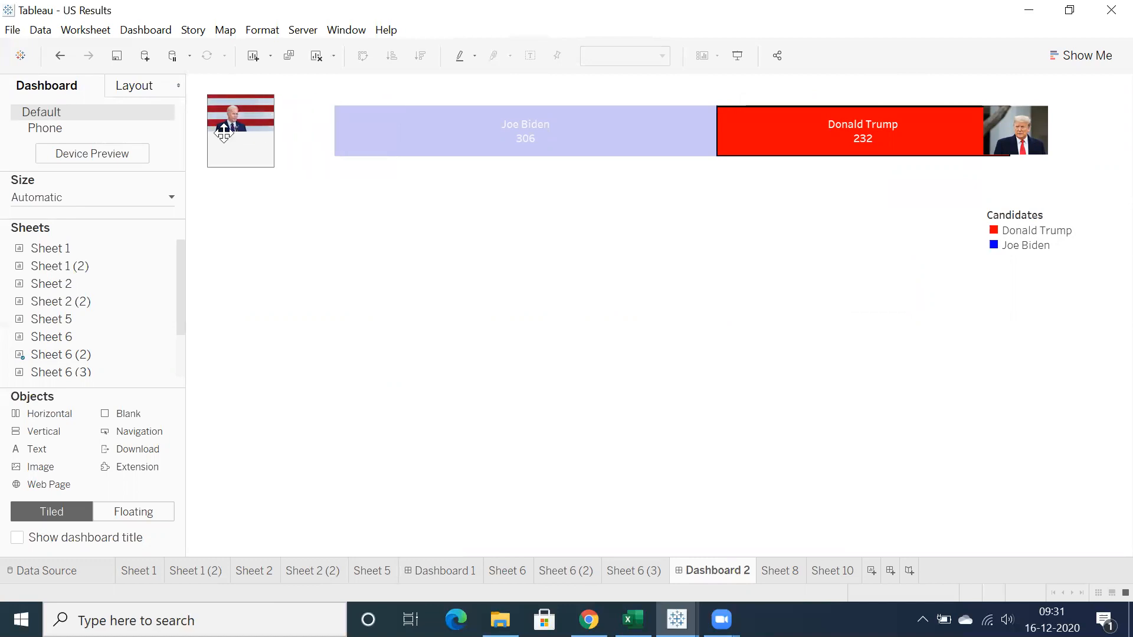
left_click_drag(247, 162, 247, 135)
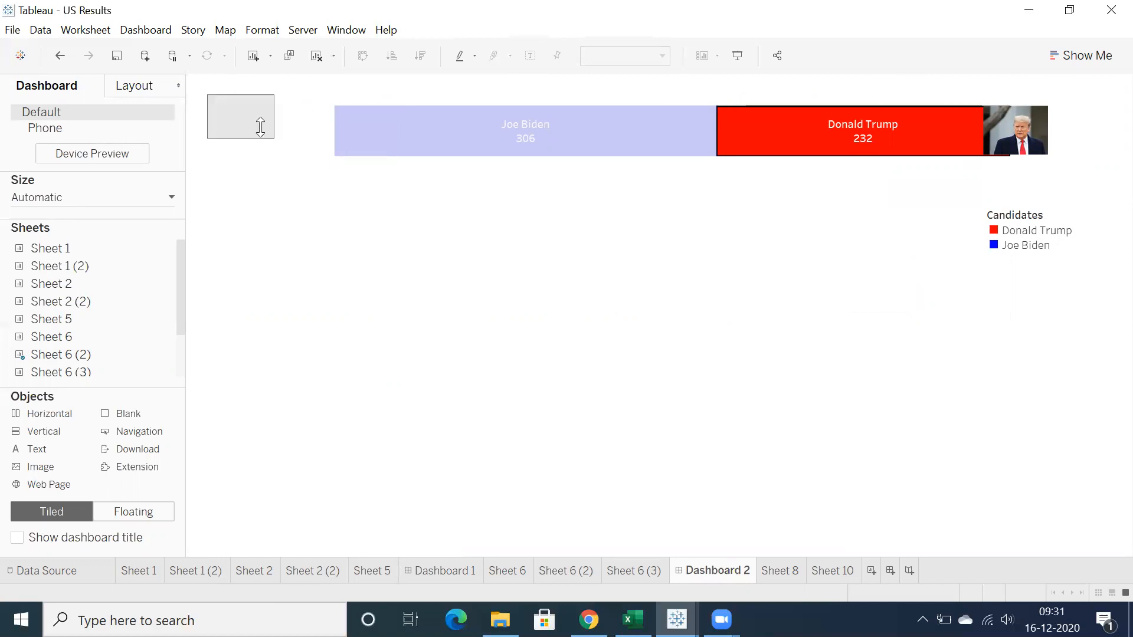
Place the electoral votes bar directly against Joe Biden's picture and shorten it slightly from its right end
left_click(481, 120)
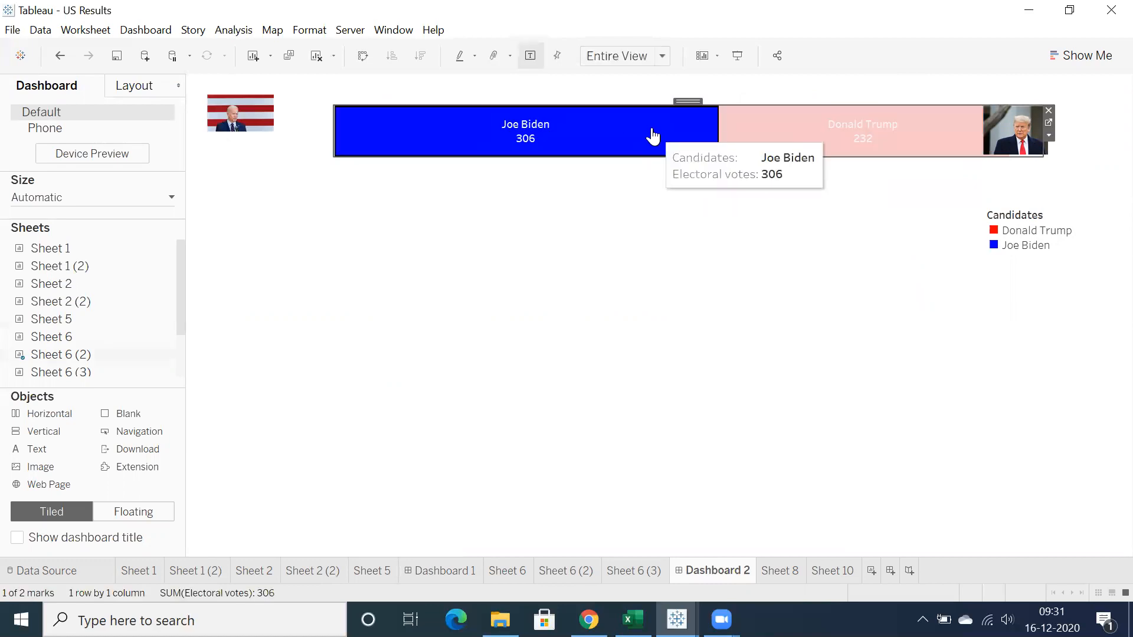
left_click(678, 112)
left_click_drag(682, 101, 622, 84)
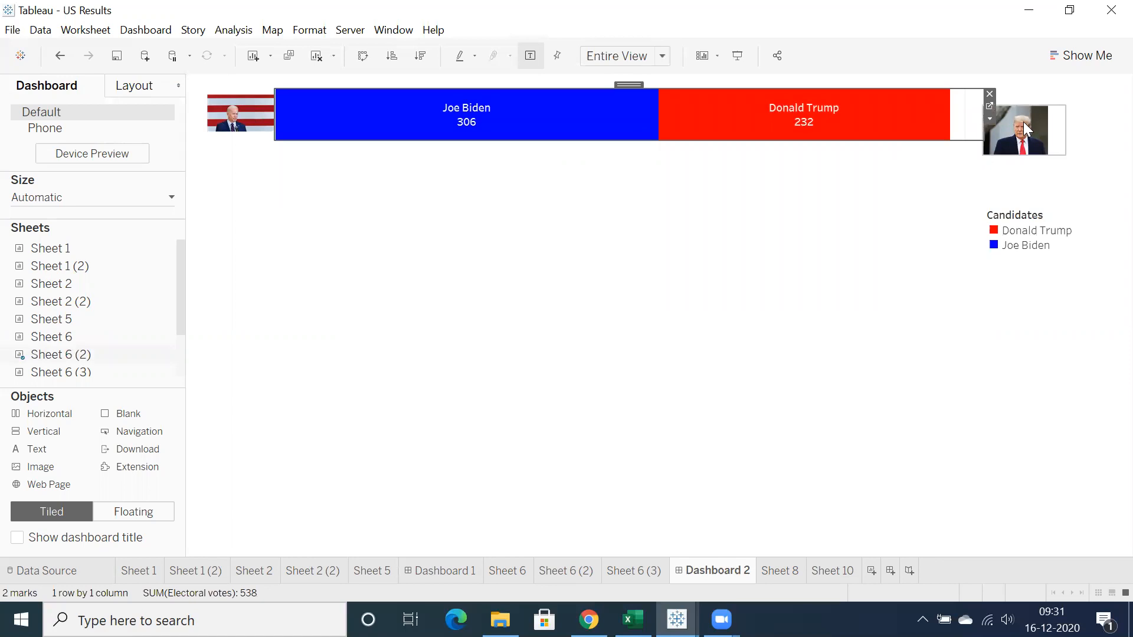
left_click_drag(984, 129, 955, 124)
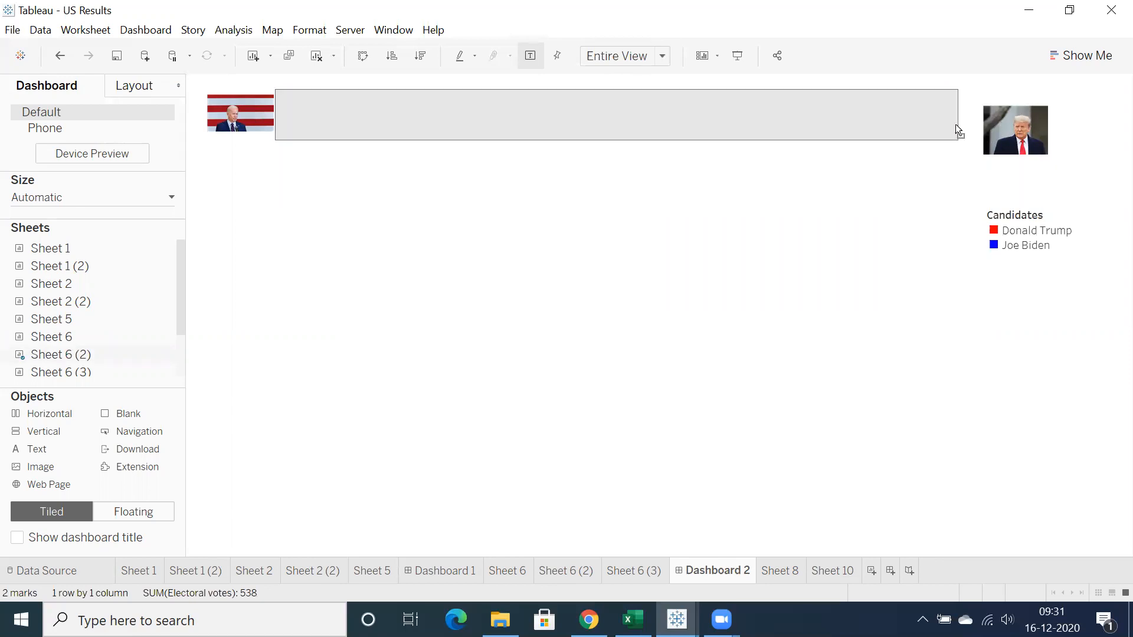
Align Donald Trump's picture with the right end of the electoral votes bar
left_click(1019, 106)
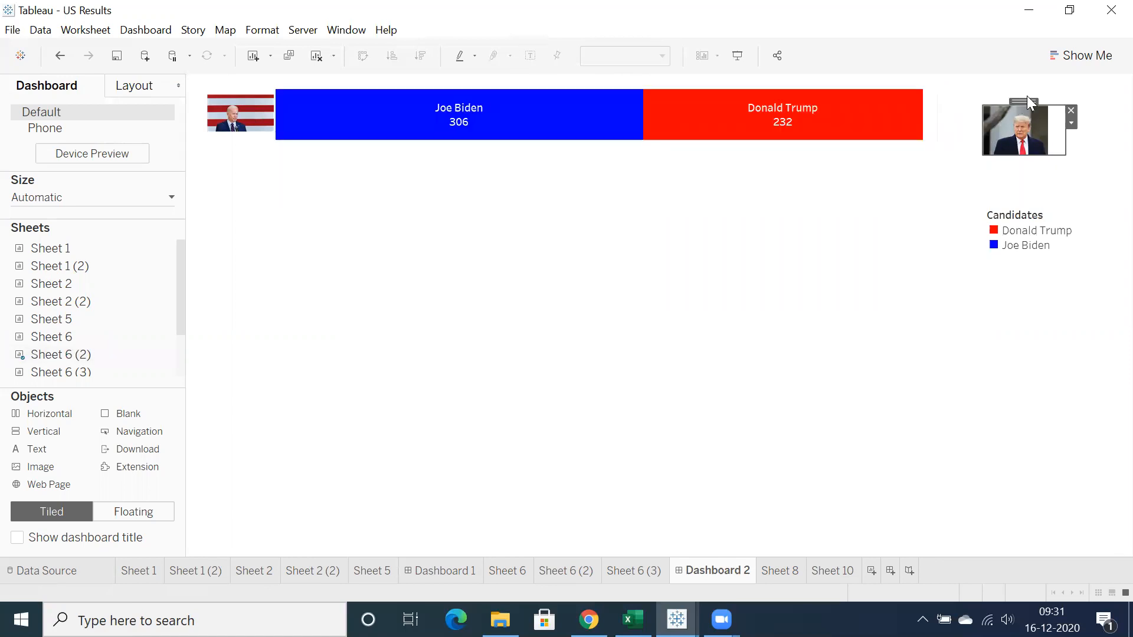
left_click_drag(1024, 98, 966, 82)
left_click(544, 302)
Centre Joe Biden's image in its frame, then enlarge the frame slightly and align it with the bar's left end
left_click(250, 123)
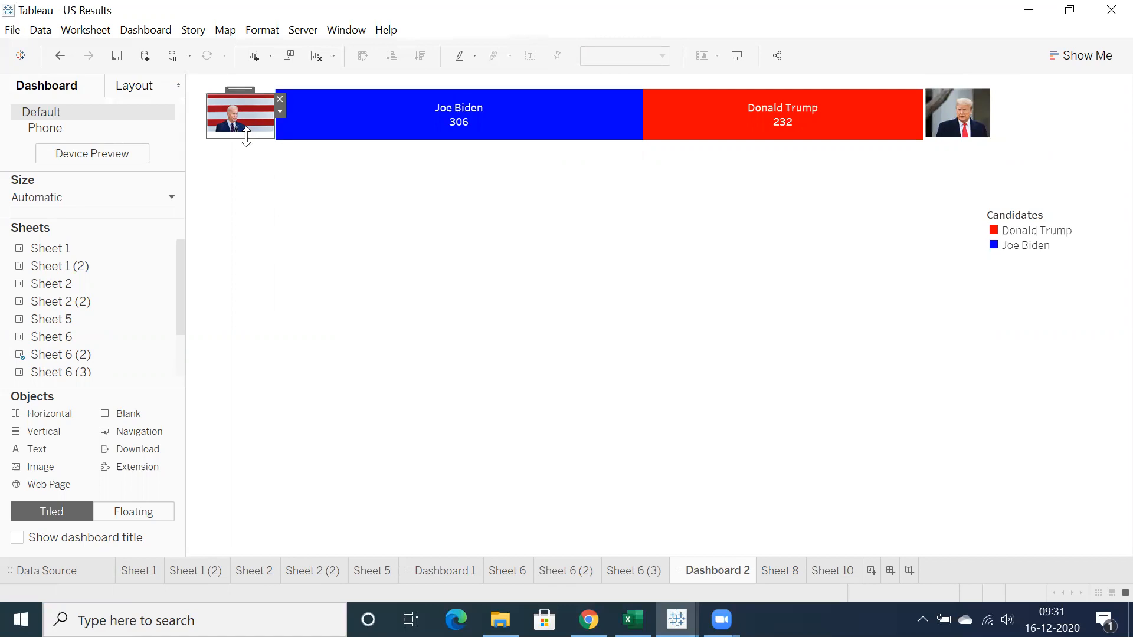
left_click(280, 112)
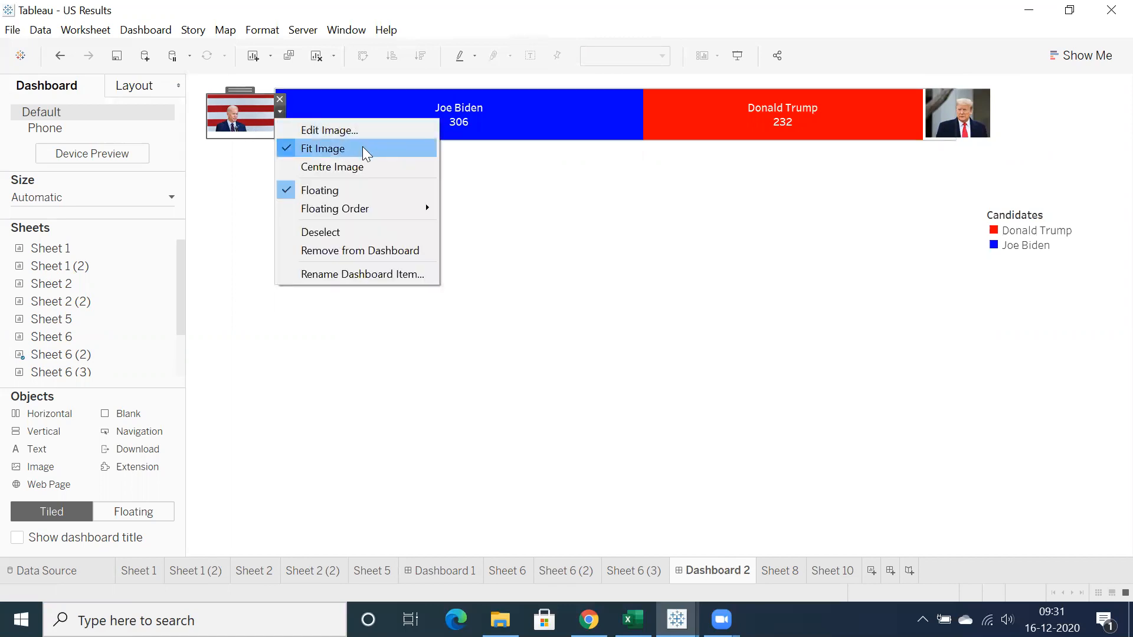
left_click(328, 167)
left_click(257, 171)
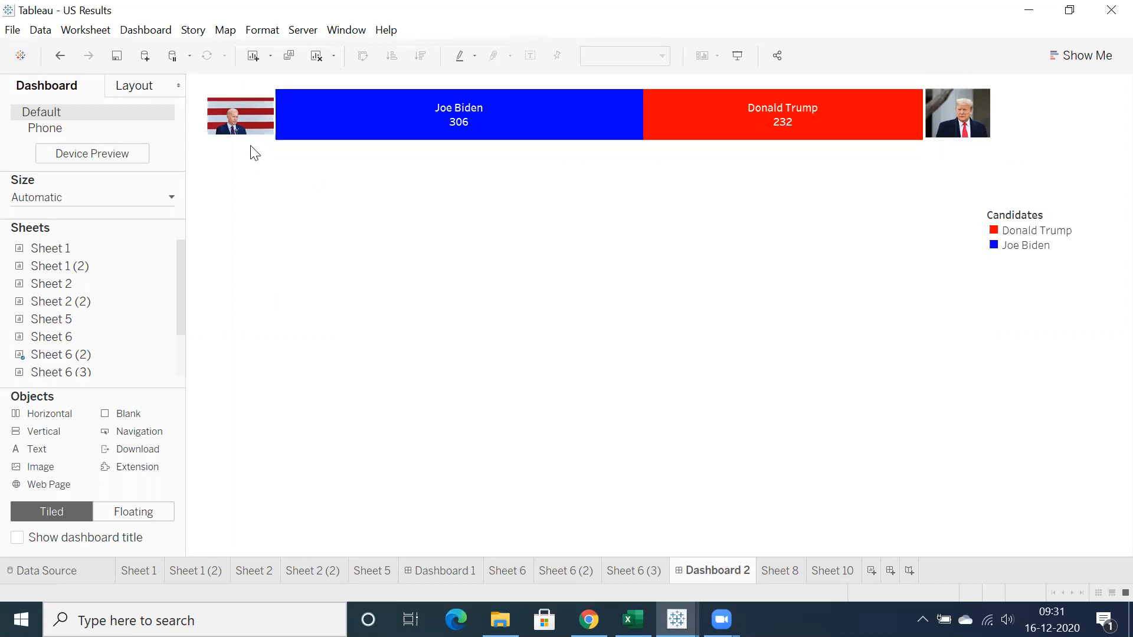
left_click(250, 120)
left_click_drag(274, 141, 288, 151)
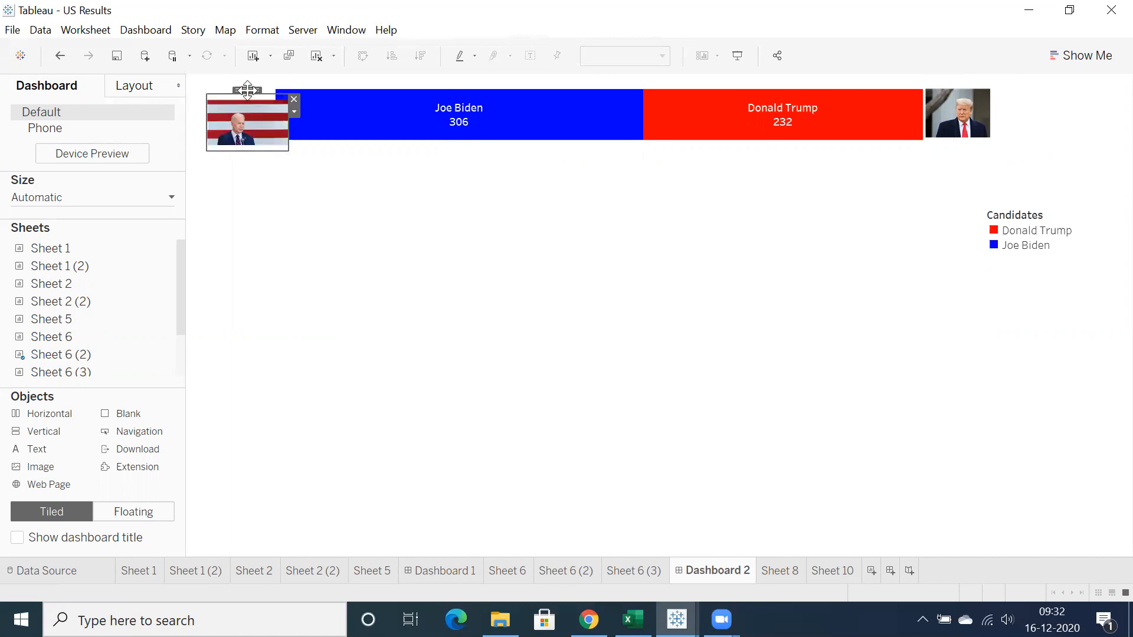
left_click_drag(247, 91, 236, 79)
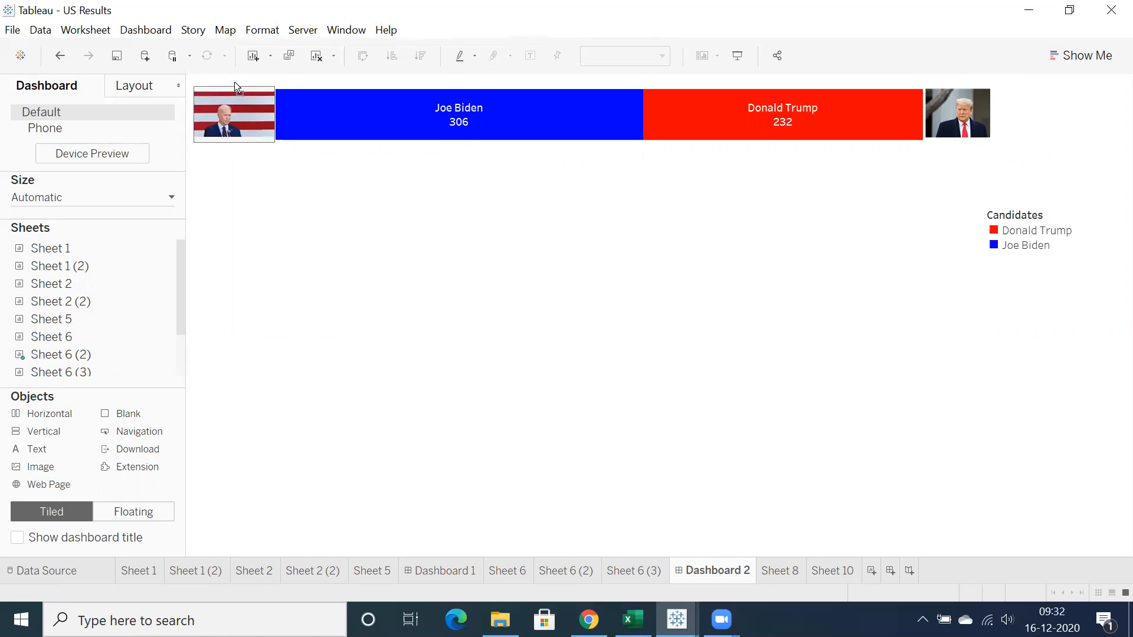
left_click(280, 190)
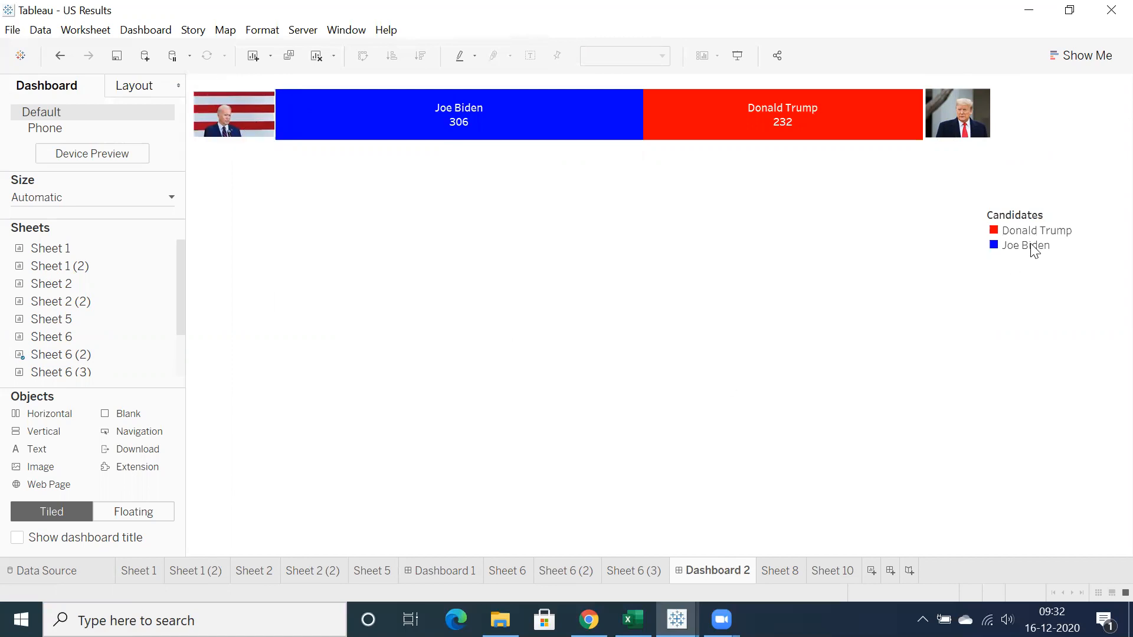
Move the Candidates legend up beside Donald Trump's picture
left_click(1054, 213)
left_click_drag(1055, 201, 1075, 86)
left_click(445, 249)
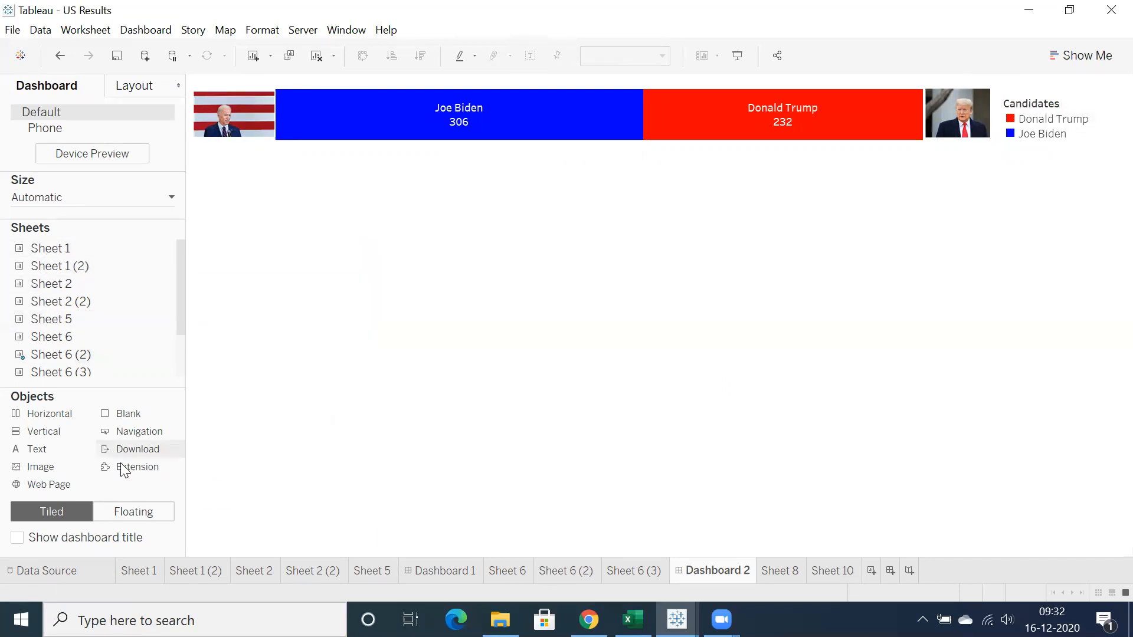
Add Sheet 1 as a floating map below the vote bar and move its Winner legend under the Candidates legend
left_click(132, 512)
left_click_drag(58, 253, 201, 164)
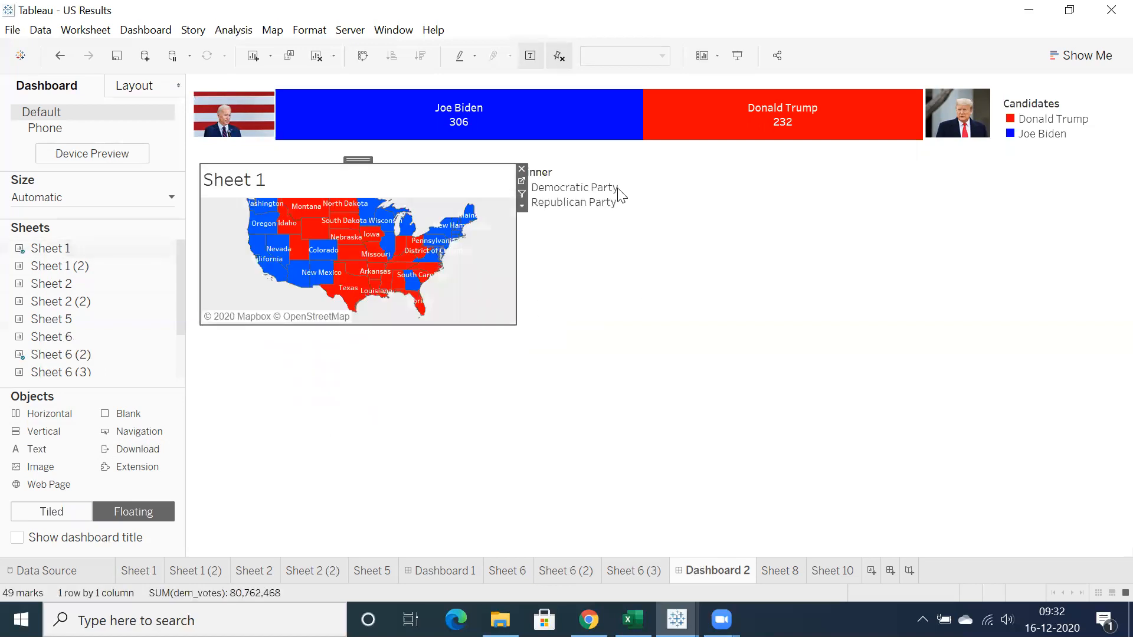
left_click(576, 171)
left_click_drag(567, 160, 1061, 141)
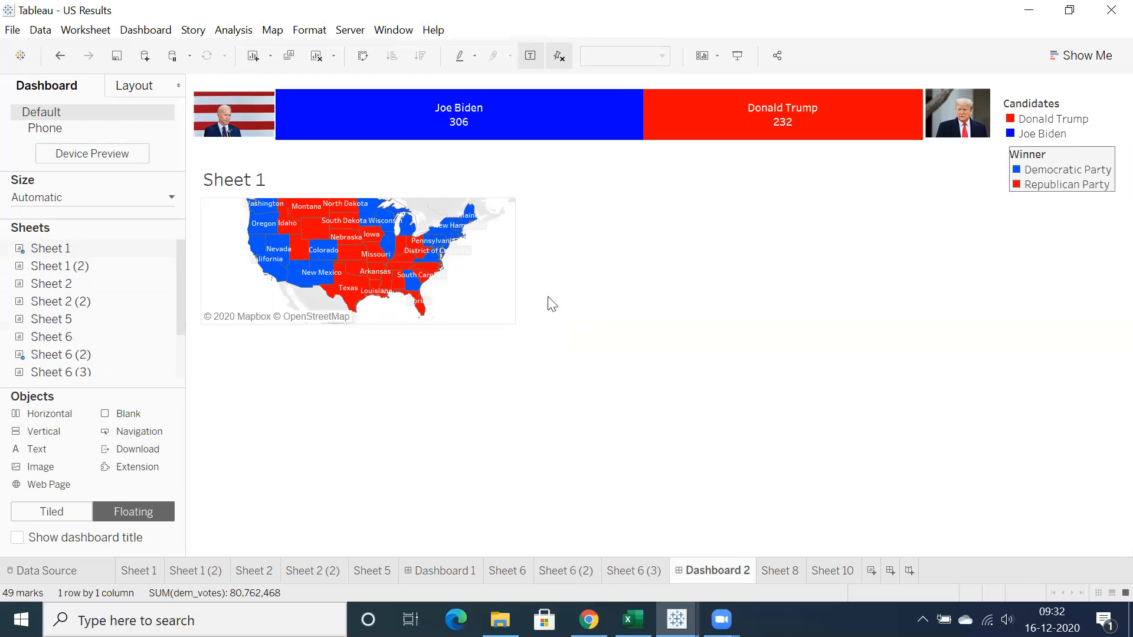
Enlarge the state results map to fill the area below the vote bar and hide its Sheet 1 title
left_click(511, 305)
left_click_drag(517, 326, 997, 550)
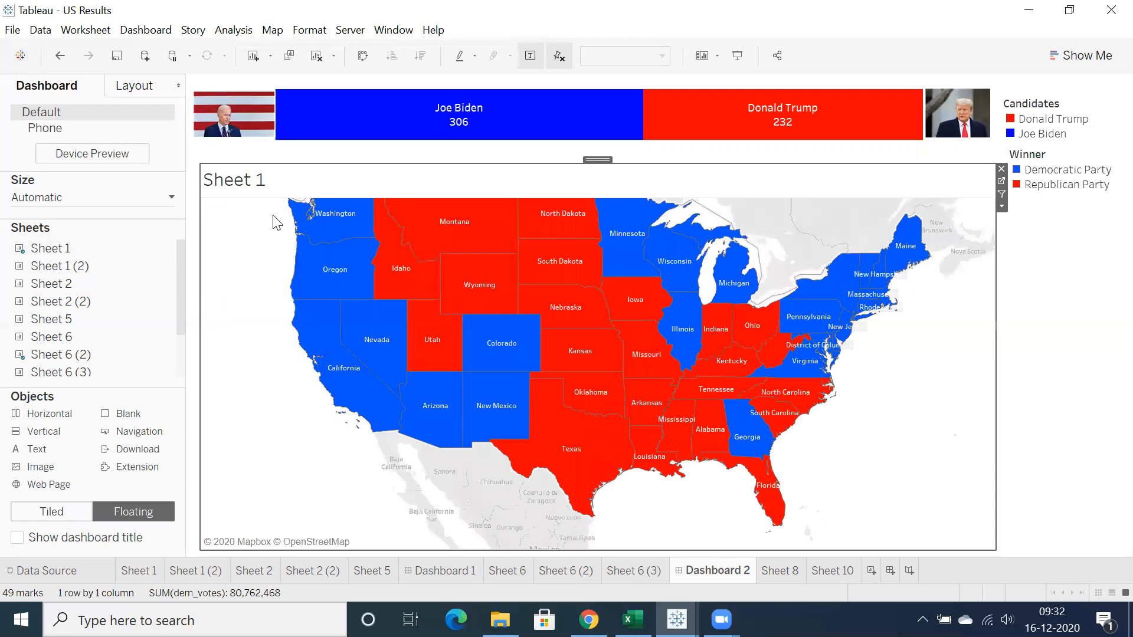
right_click(246, 175)
left_click(284, 223)
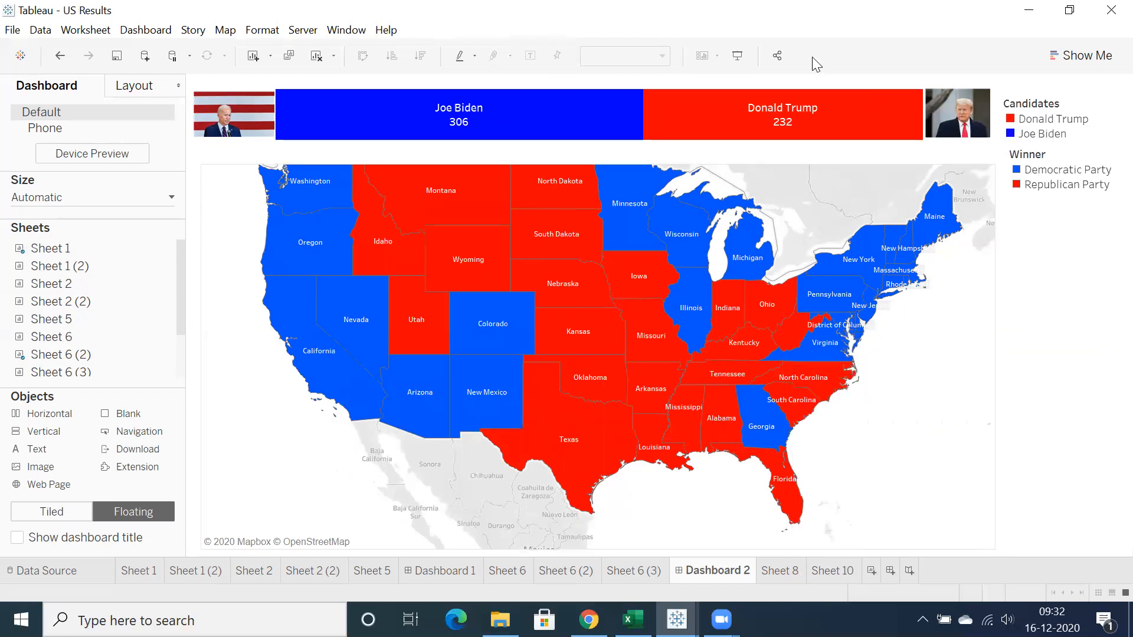
Preview Dashboard 2 in presentation mode and return to the editing view
left_click(738, 58)
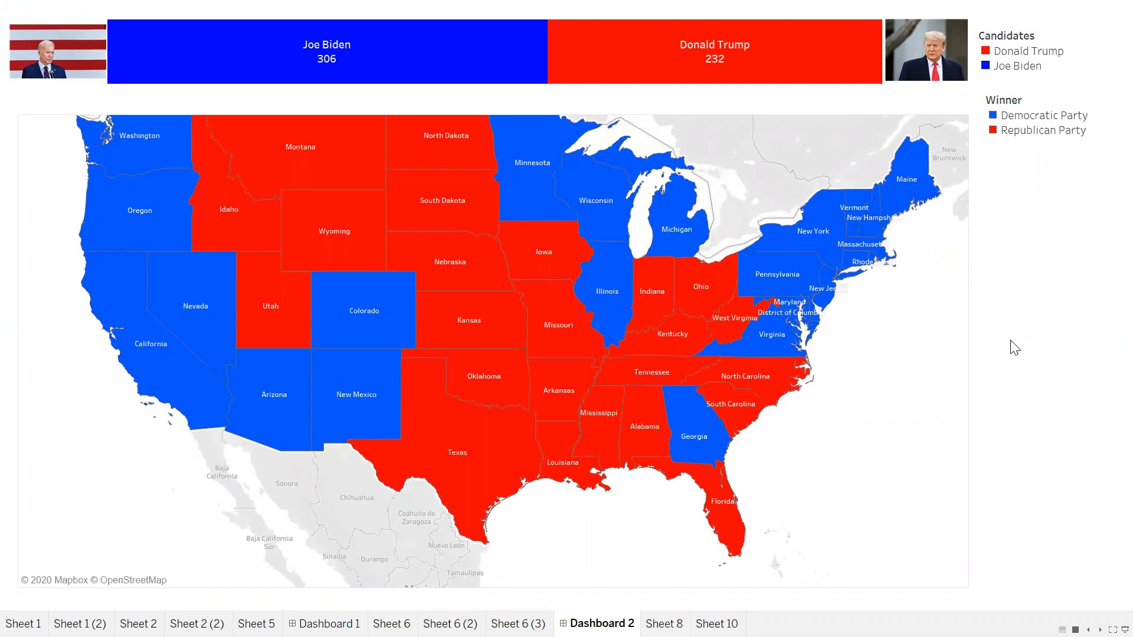
key("Escape")
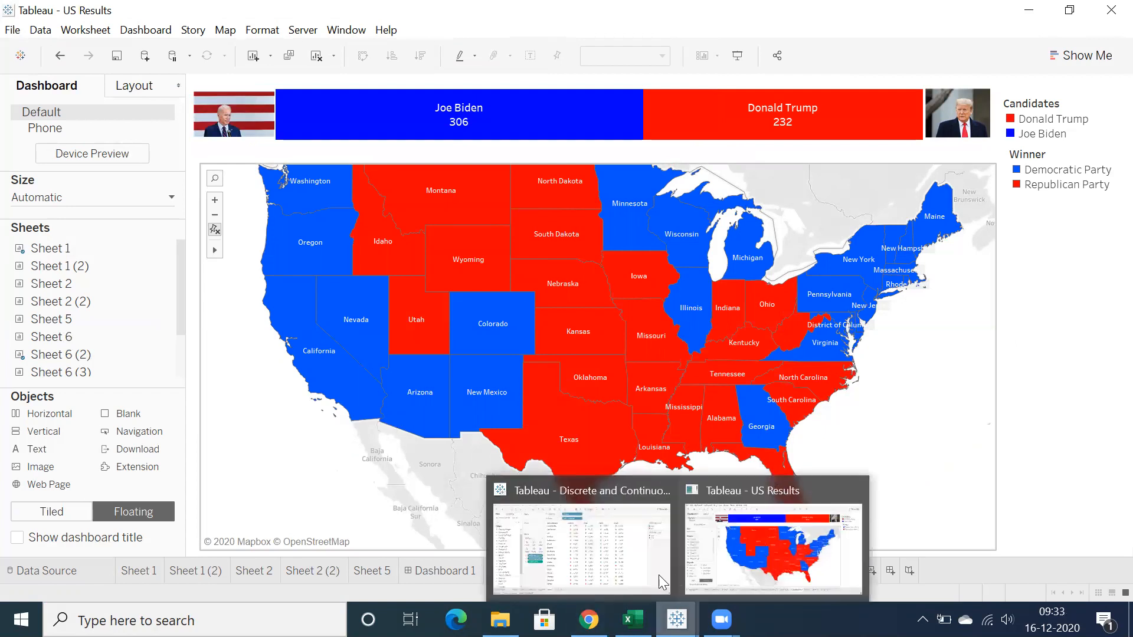
Switch to the Discrete and Continuous workbook and examine the profit arrows by region and sub-category on Sheet 5
left_click(562, 454)
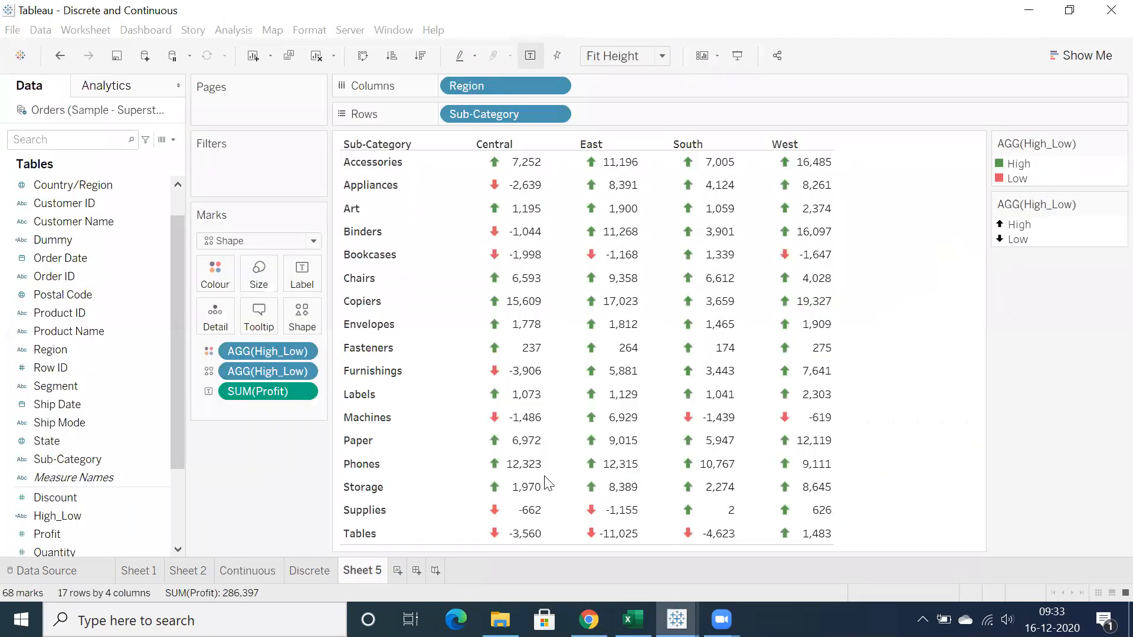
mouse_move(526, 351)
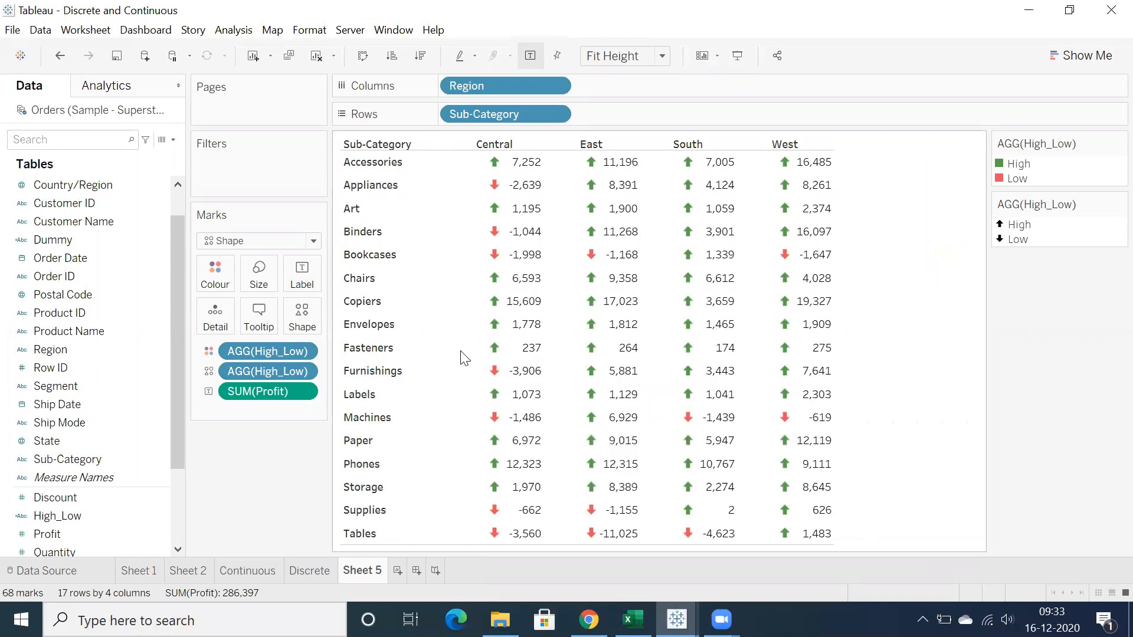
left_click(495, 233)
left_click(495, 234)
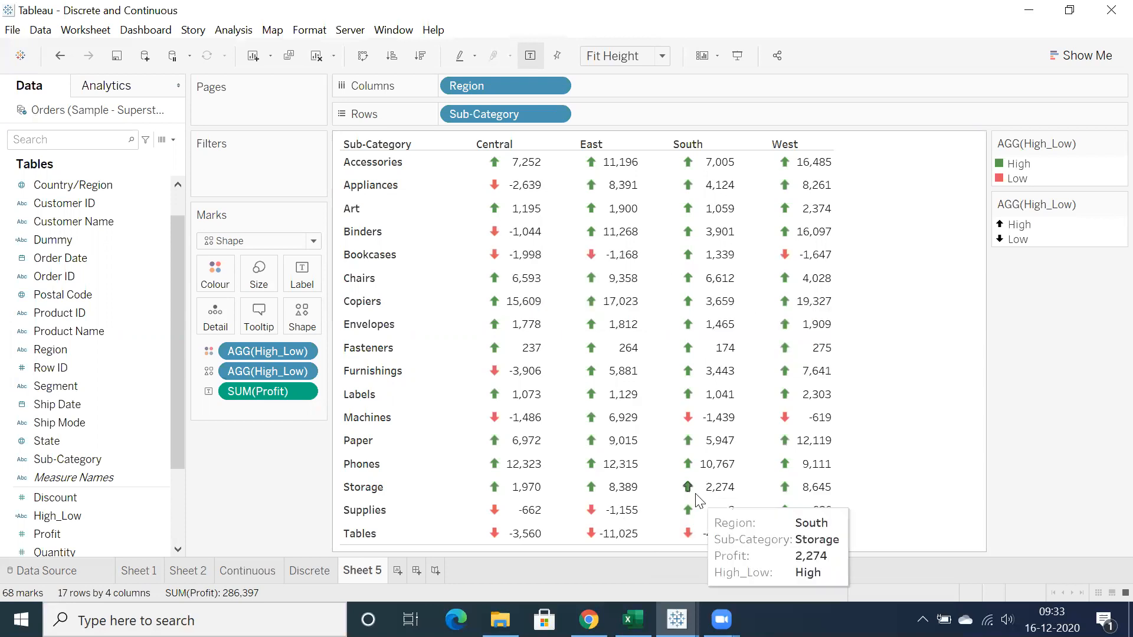
left_click(680, 613)
left_click(600, 544)
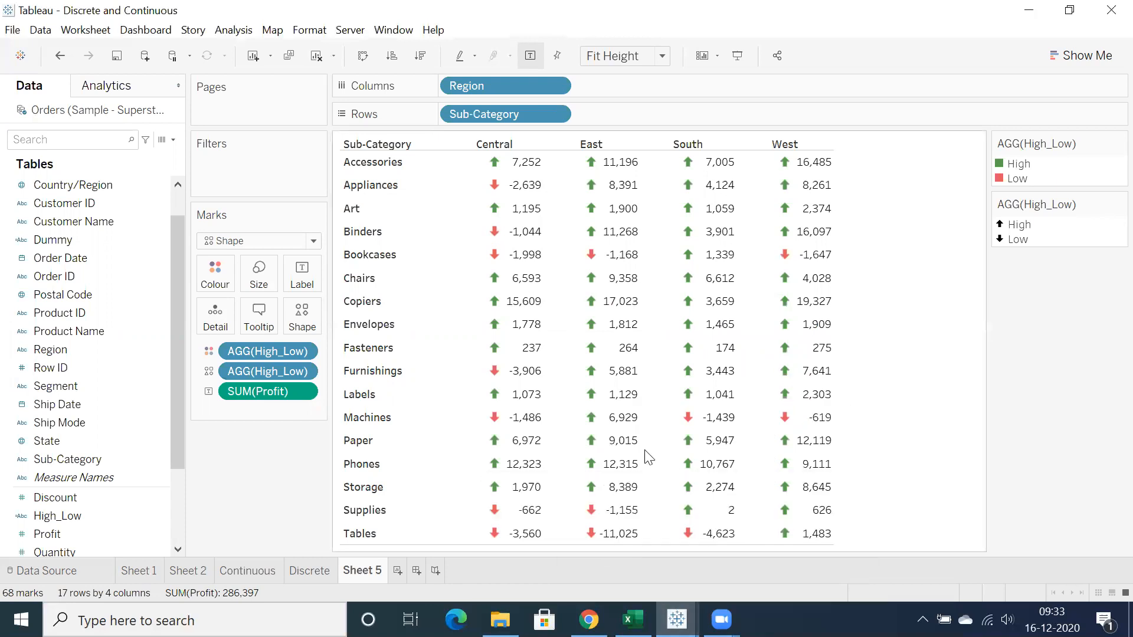